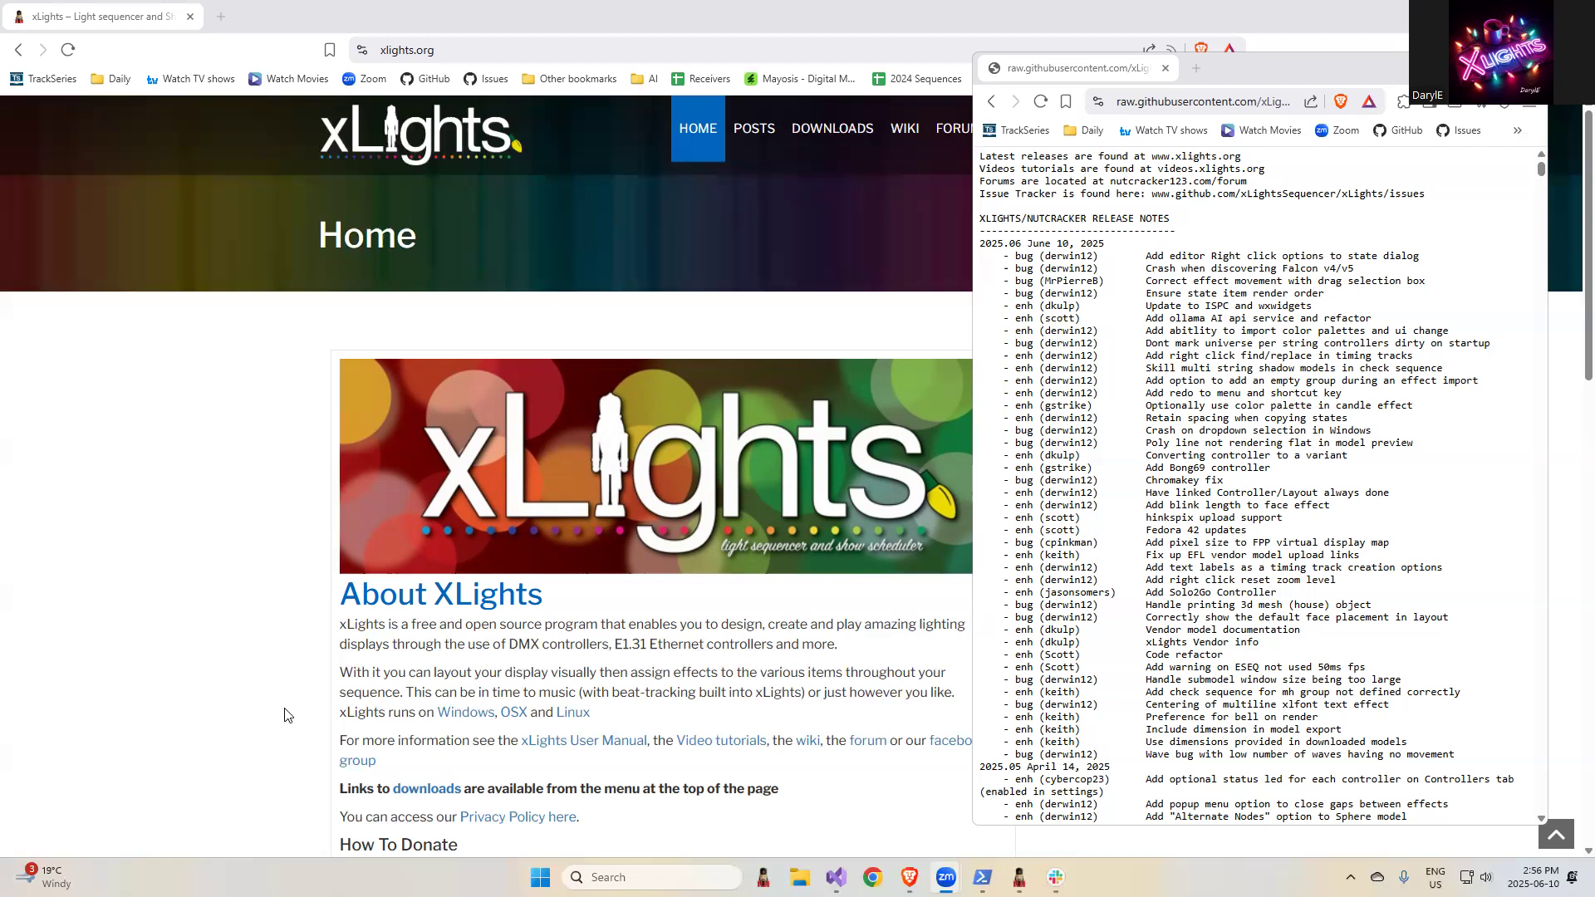
- Bring up xLights behind the release notes, enlarge the notes' text and widen their window
scroll(1196, 726, down, 1)
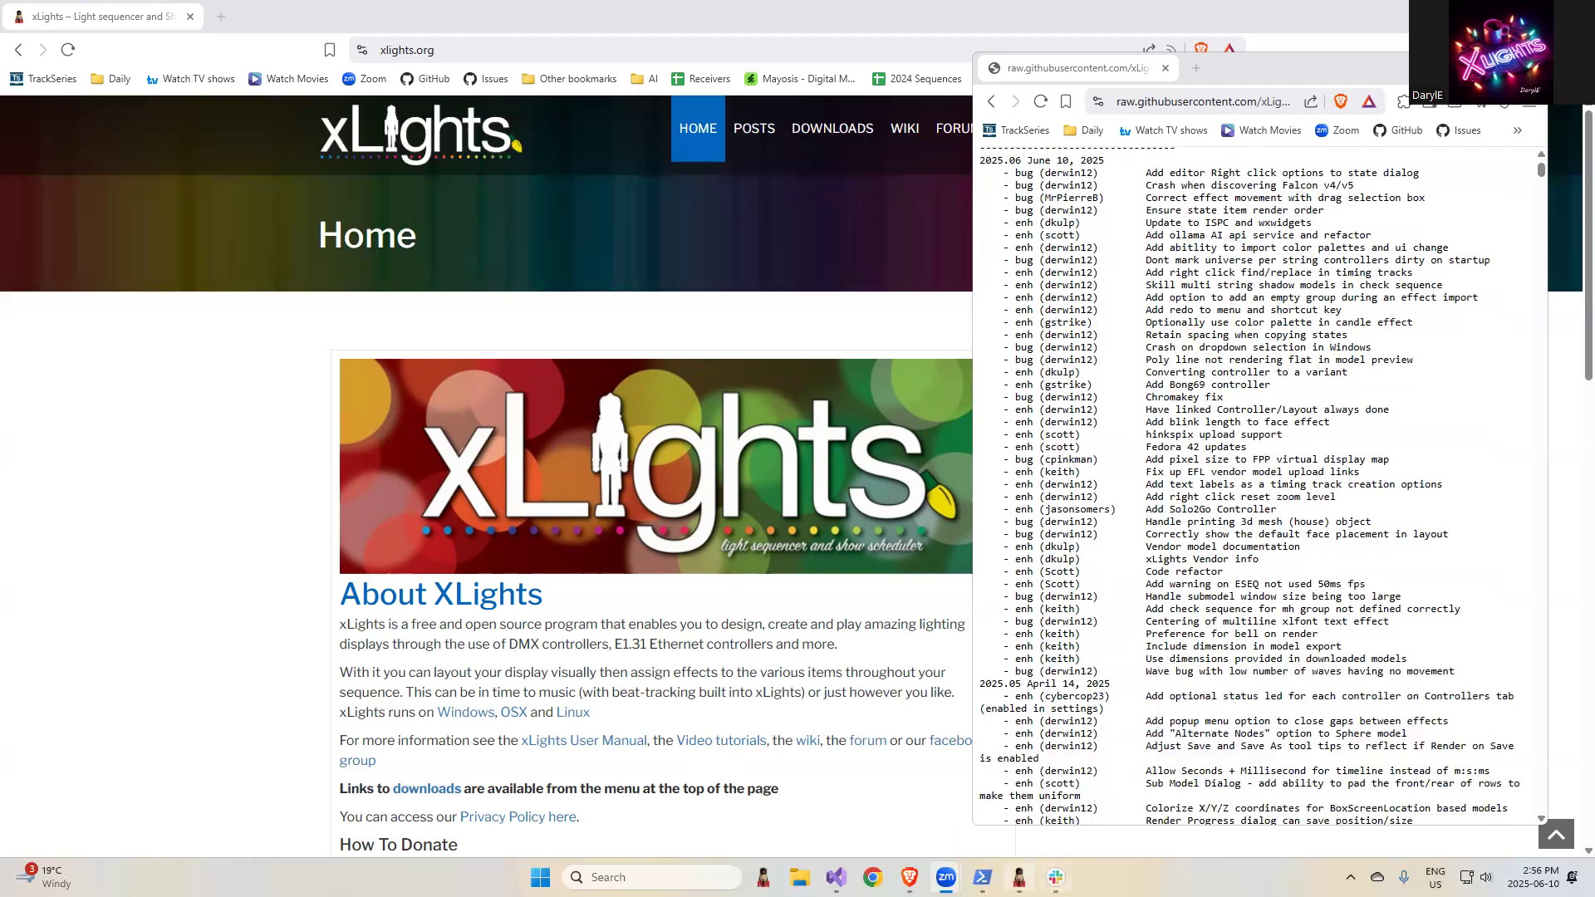
click(1019, 877)
key(alt+Tab)
key(alt+Tab)
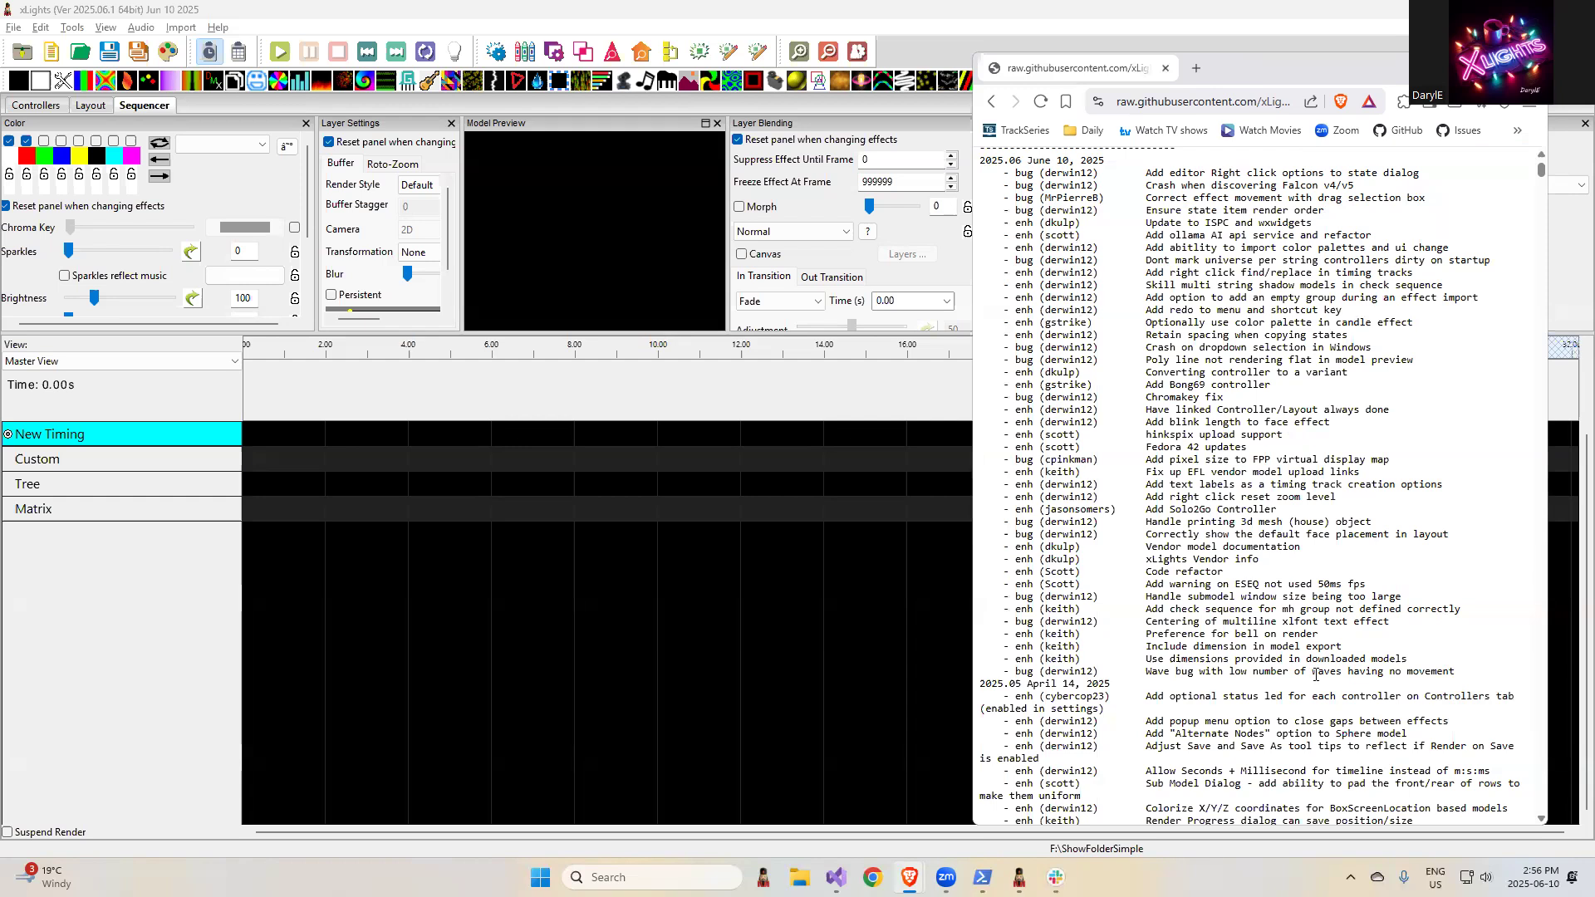
scroll(1319, 677, down, 1)
scroll(1207, 480, up, 2)
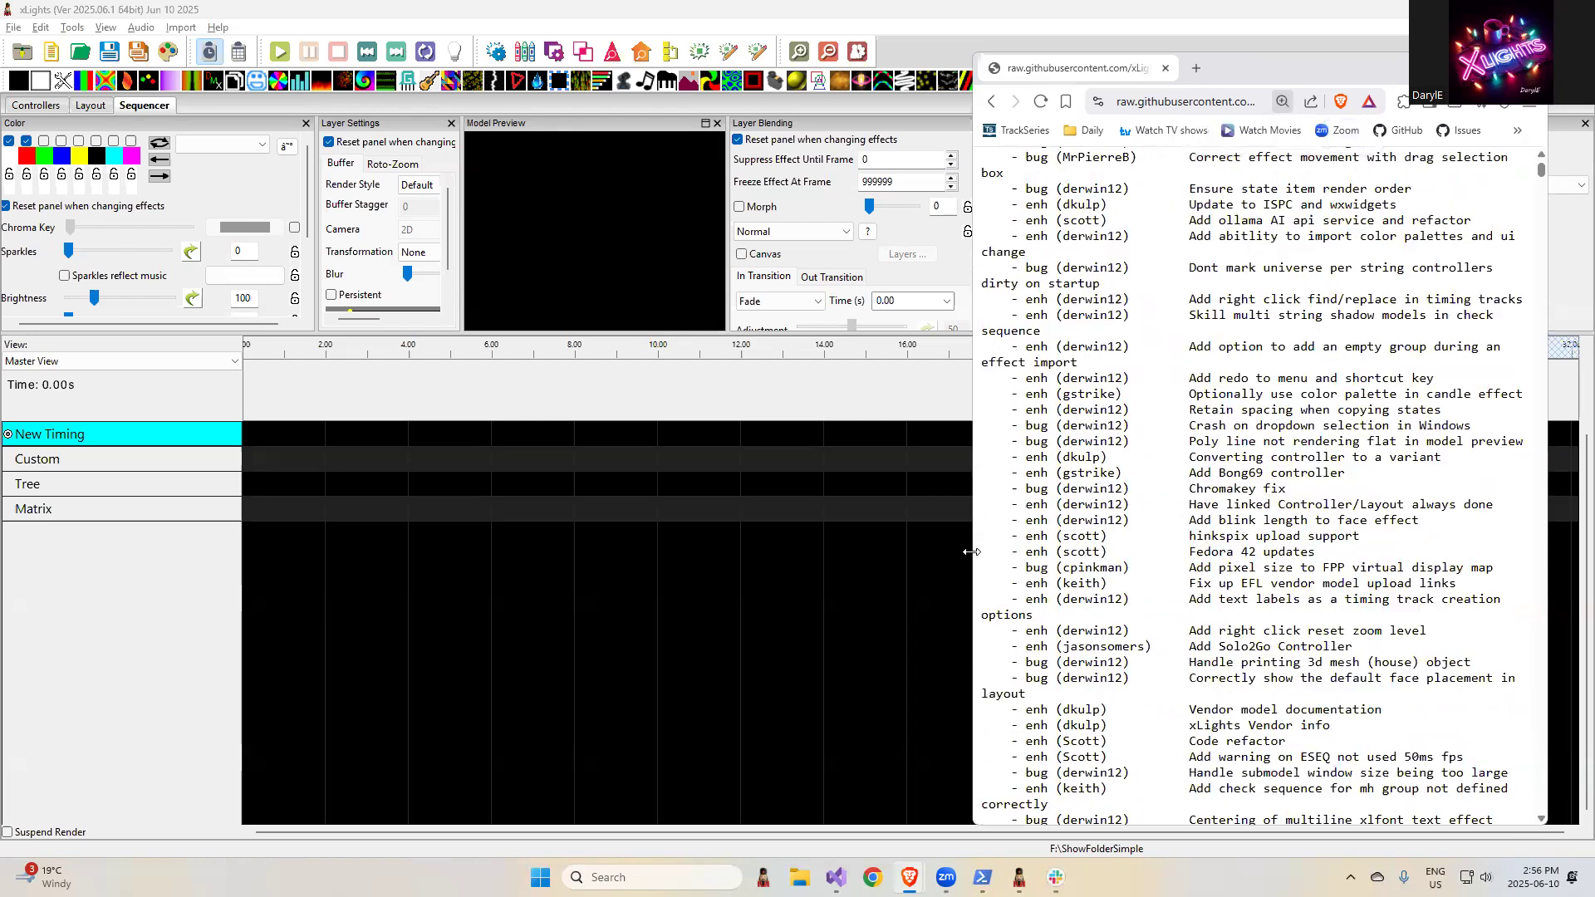
drag(971, 552, 792, 552)
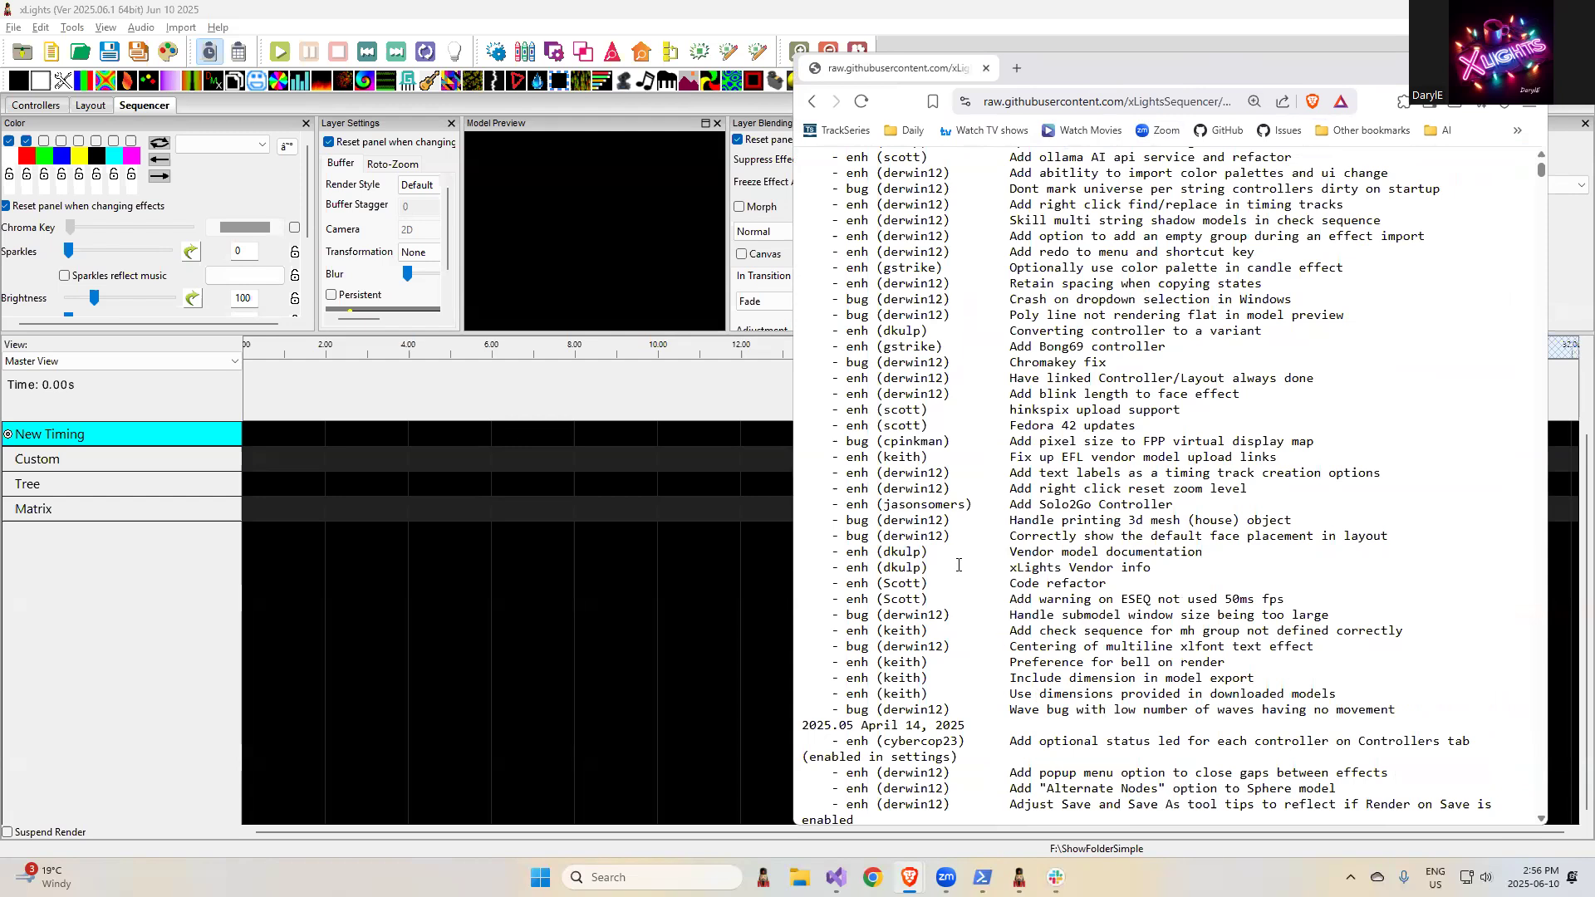
- View the model download tool in the layout, then highlight the release note "Include dimension in model export"
click(89, 106)
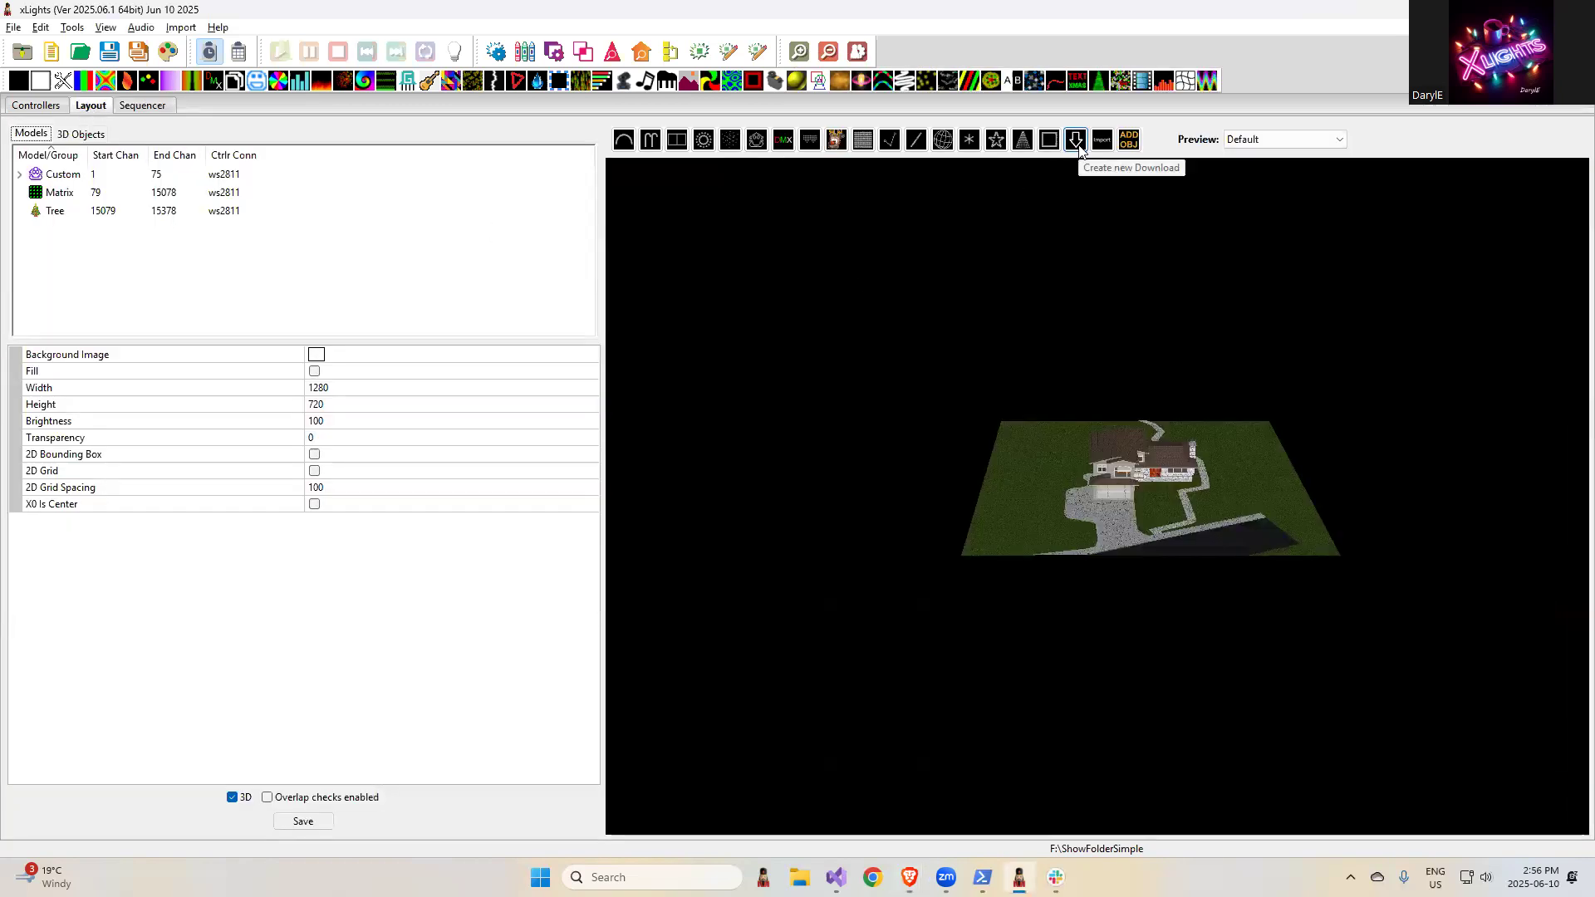
key(alt+Tab)
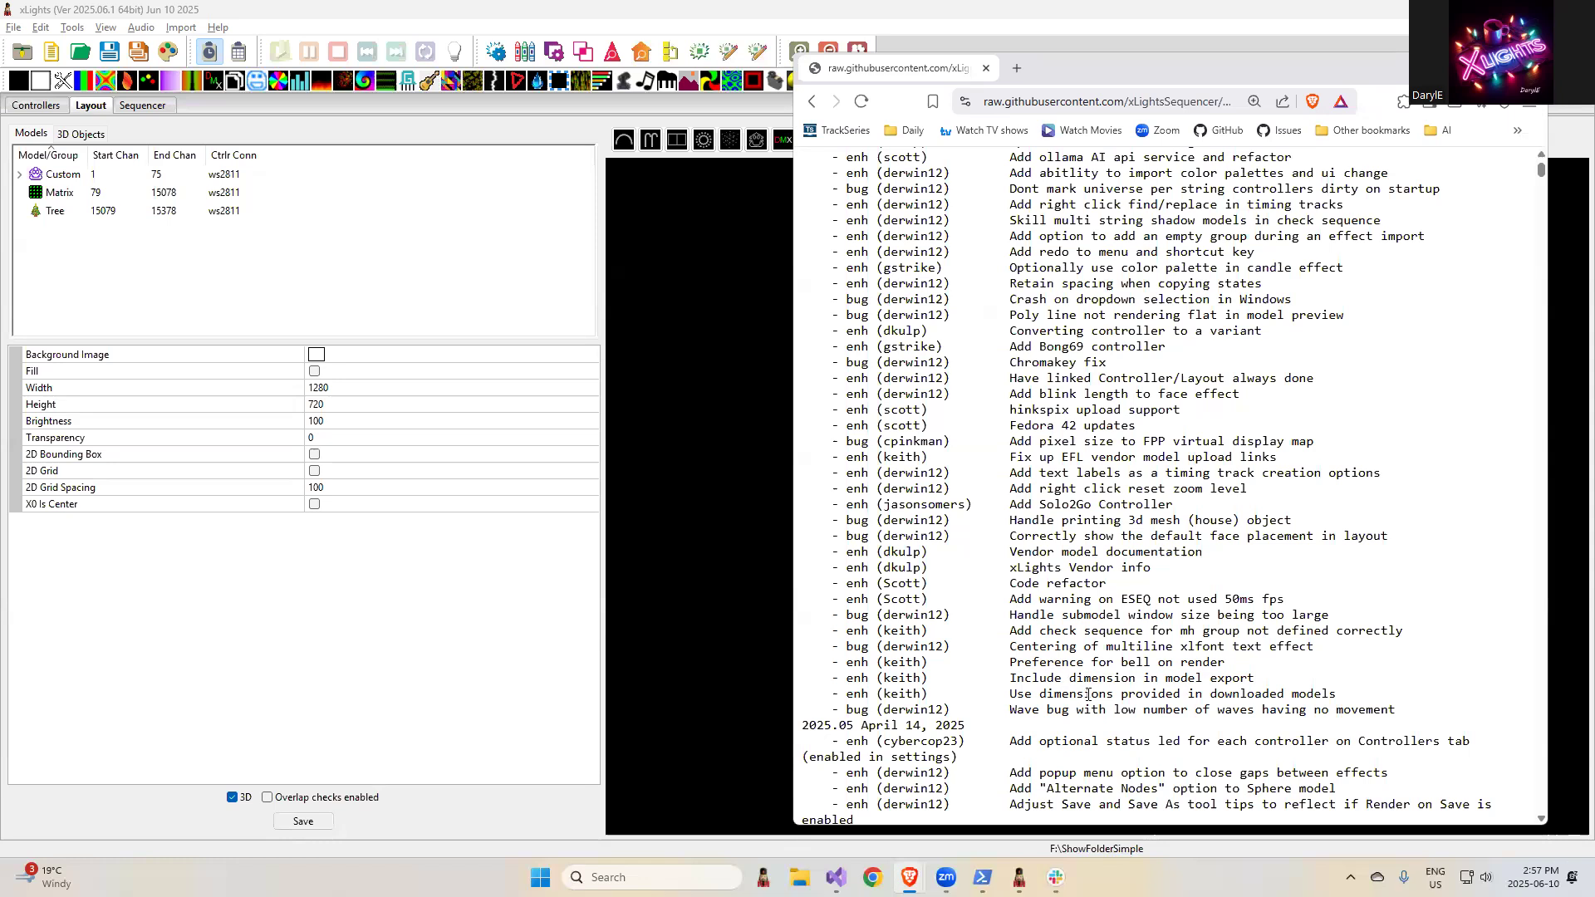
drag(1256, 680, 1007, 688)
click(1297, 650)
- View the house up close in the 3D layout and examine the export commands available for the Custom model
click(669, 337)
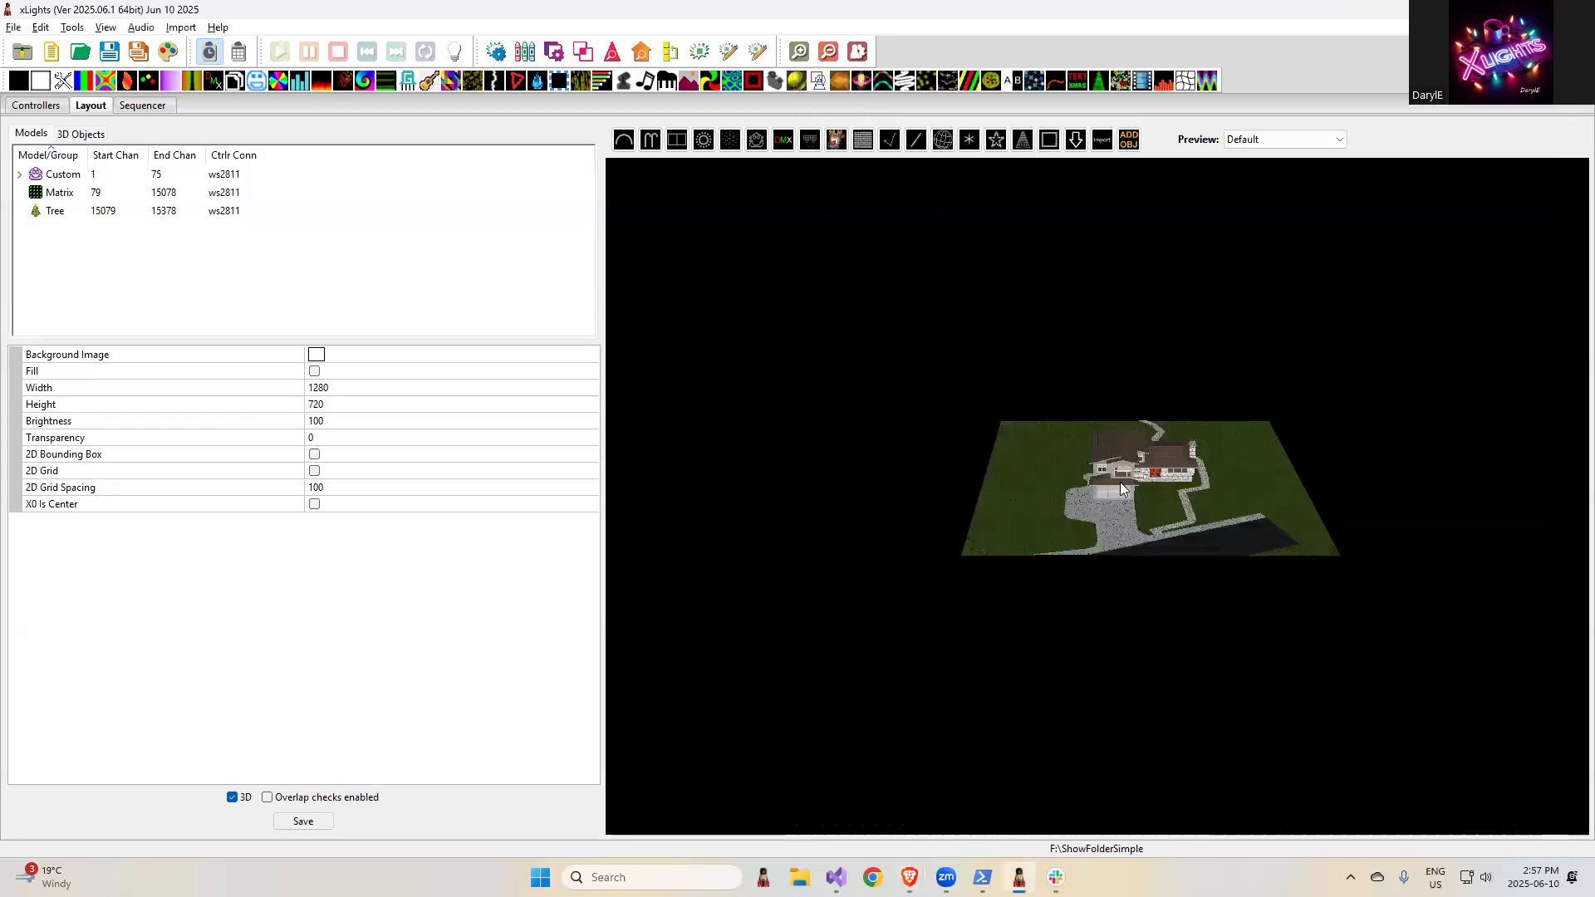
scroll(1122, 486, up, 3)
scroll(1122, 487, up, 2)
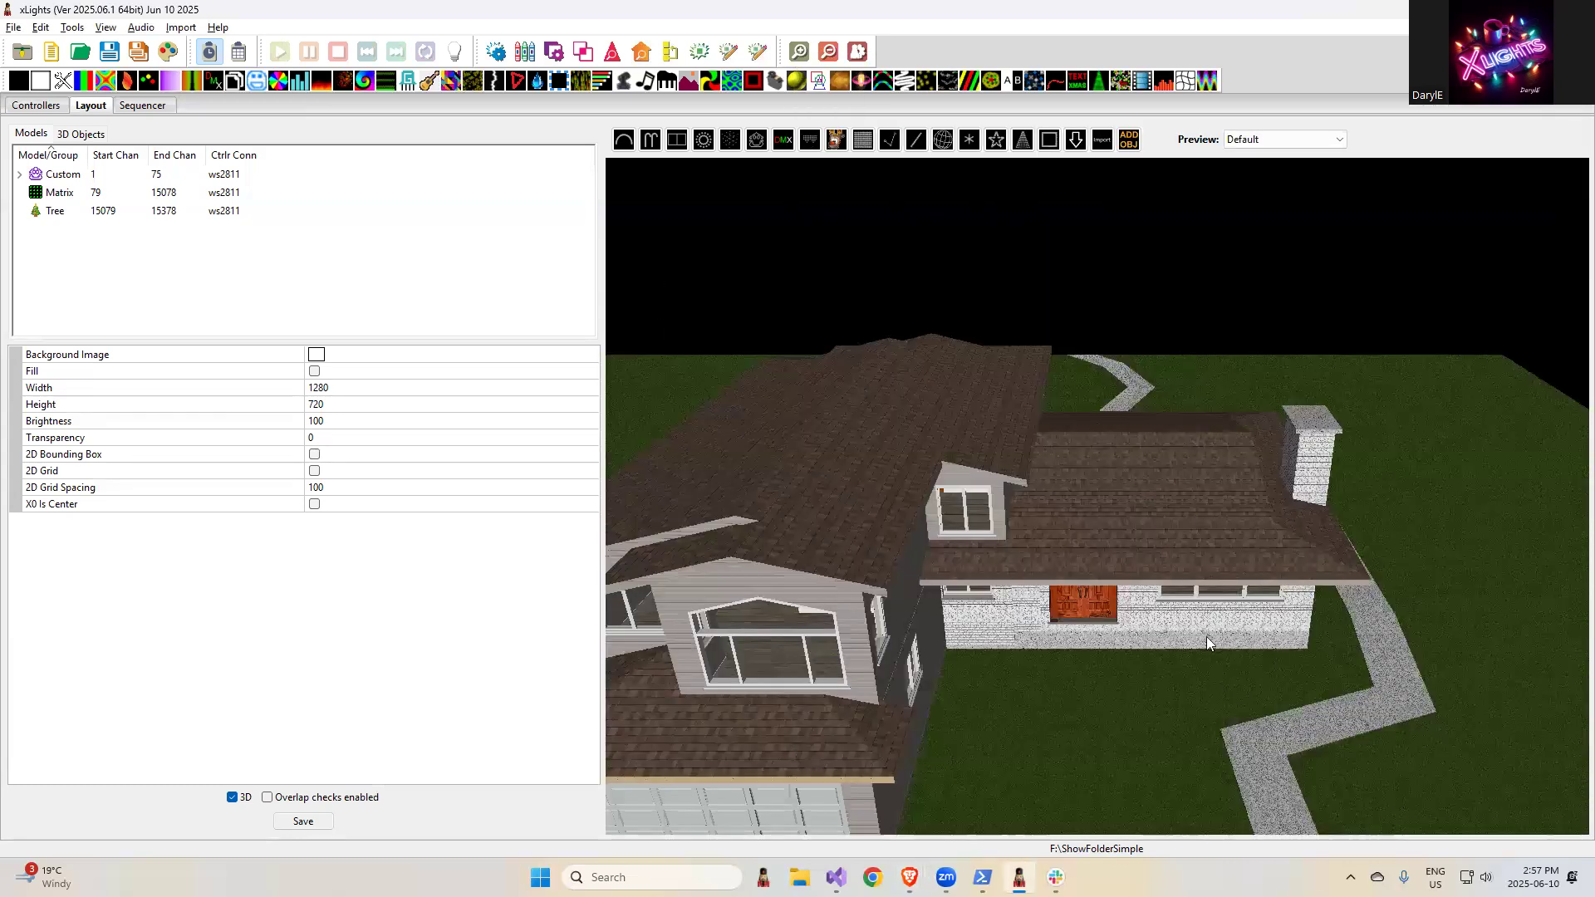
scroll(1211, 657, up, 5)
scroll(1213, 660, down, 5)
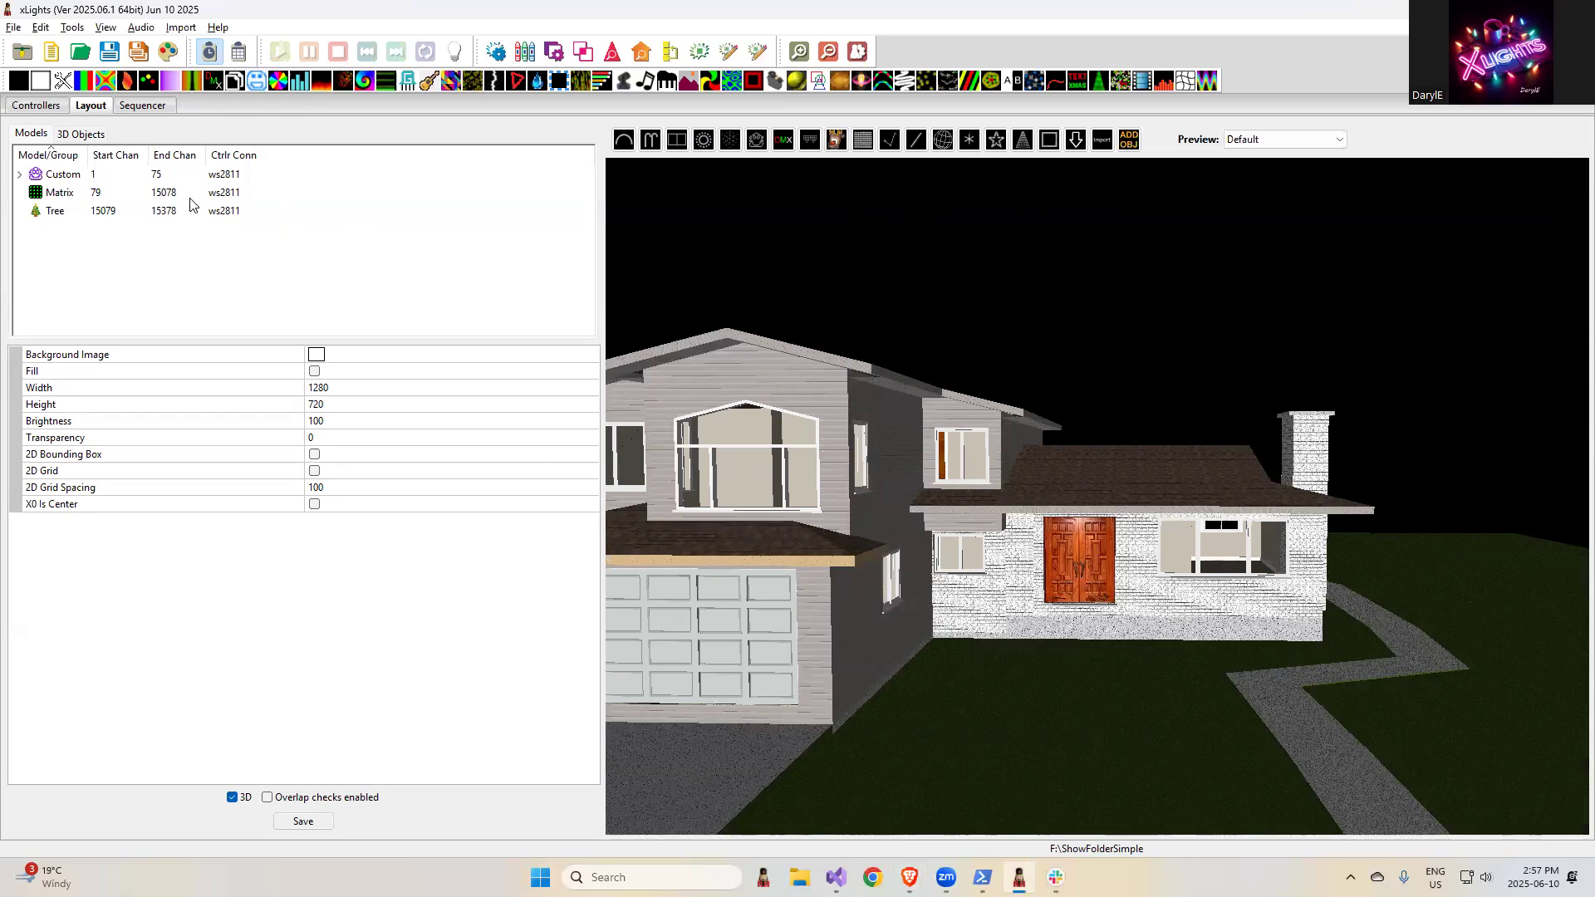
click(98, 176)
right_click(98, 176)
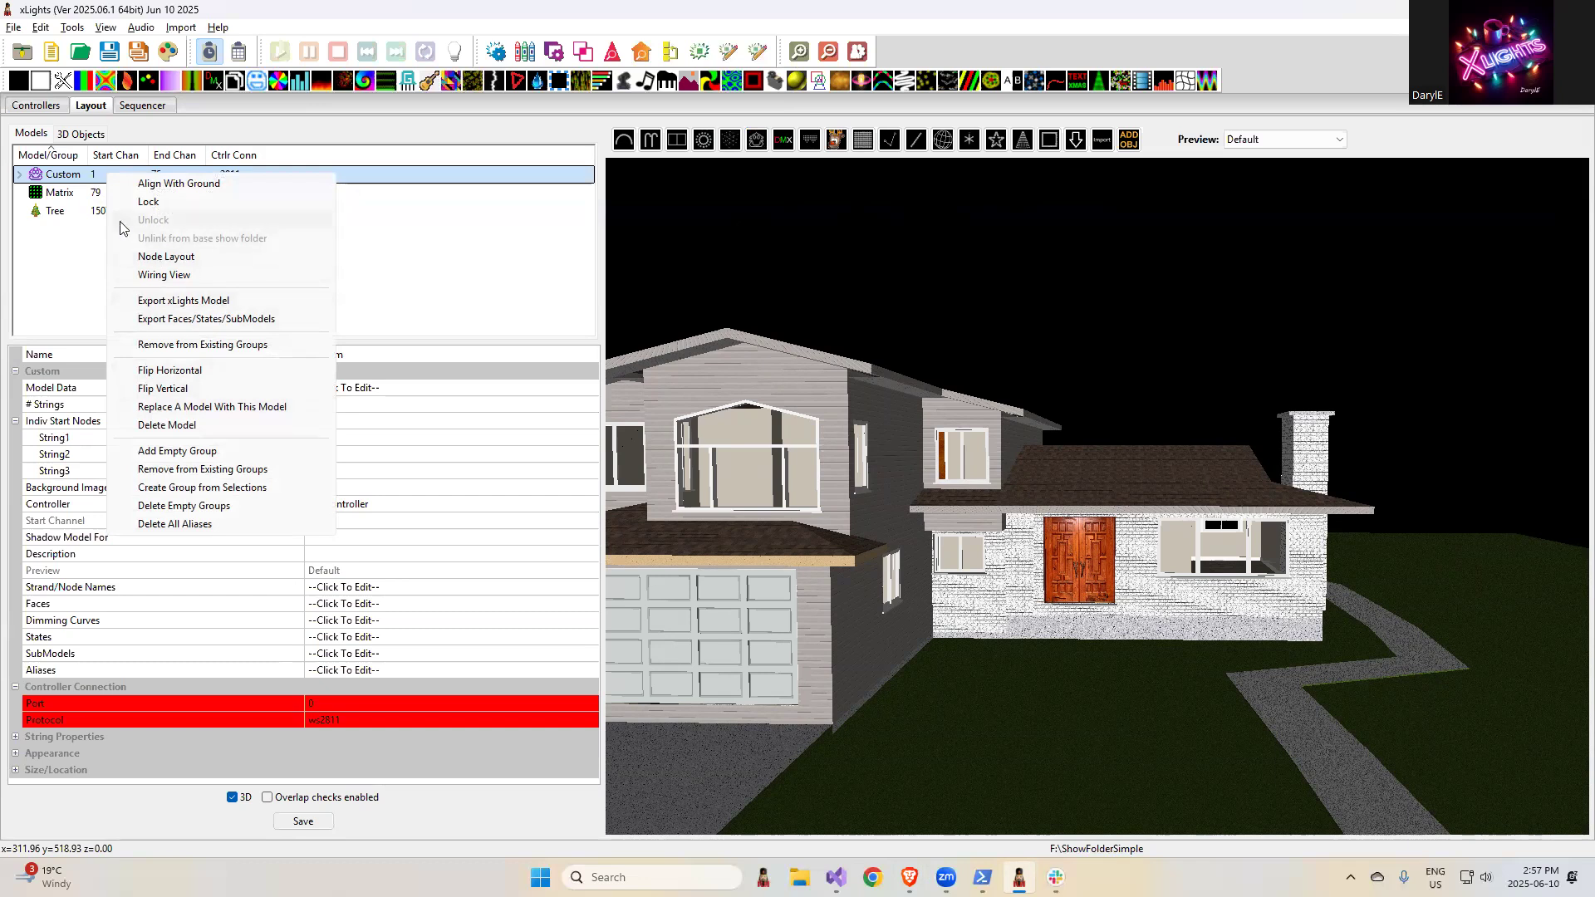
click(367, 343)
- Highlight the release note "Preference for bell on render" and examine the Bell on render completion option in the Effects Grid preferences
key(alt+Tab)
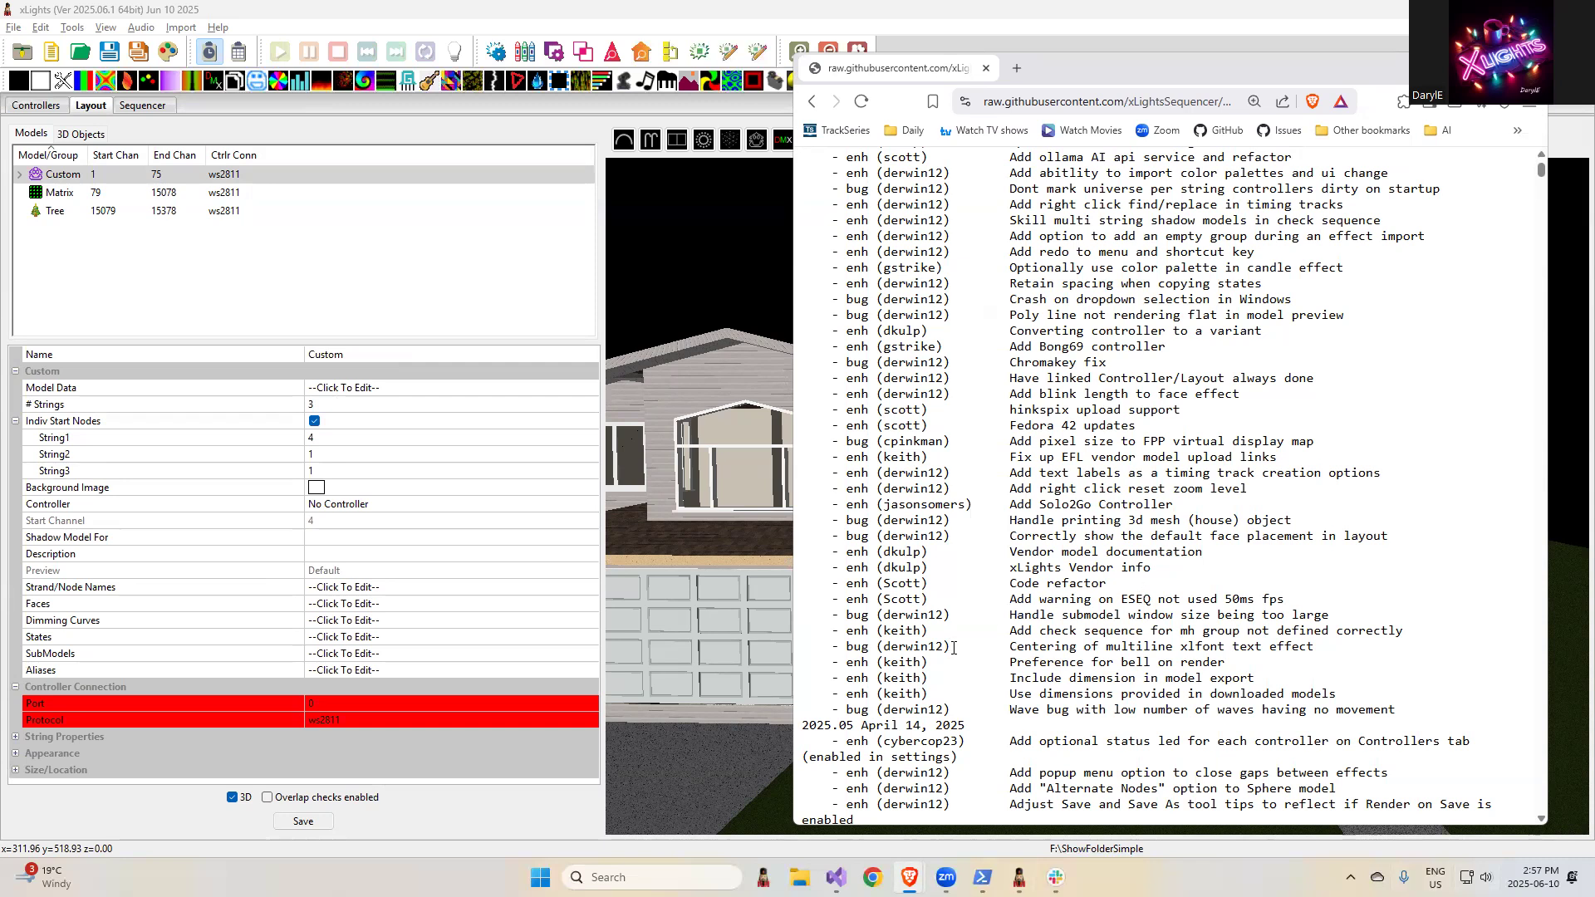
drag(1230, 664, 996, 662)
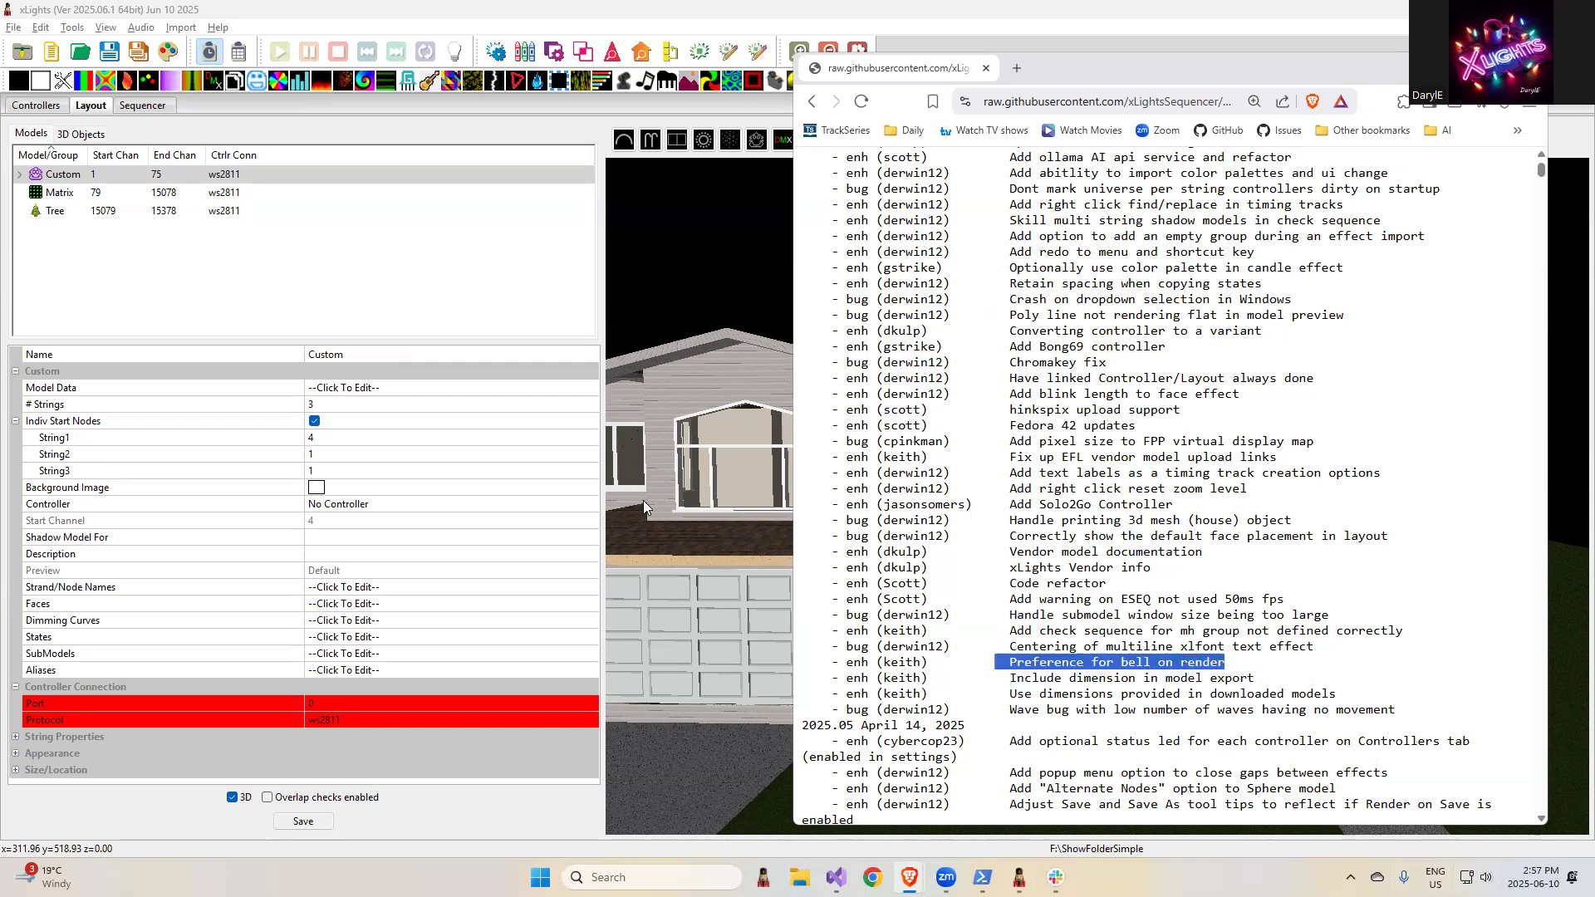
click(14, 28)
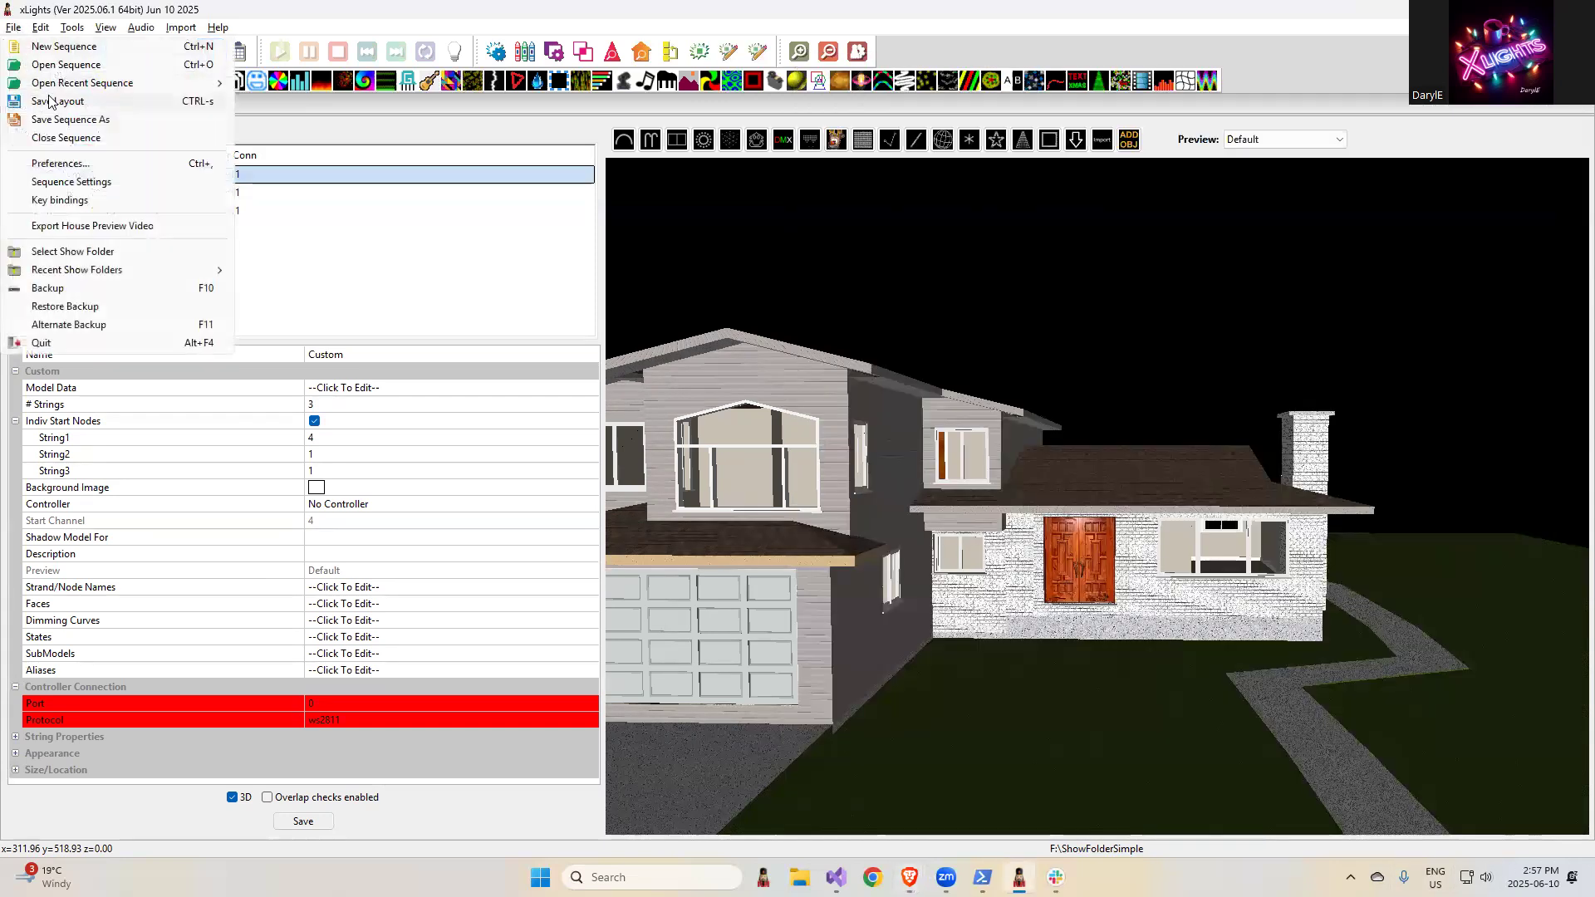
click(73, 163)
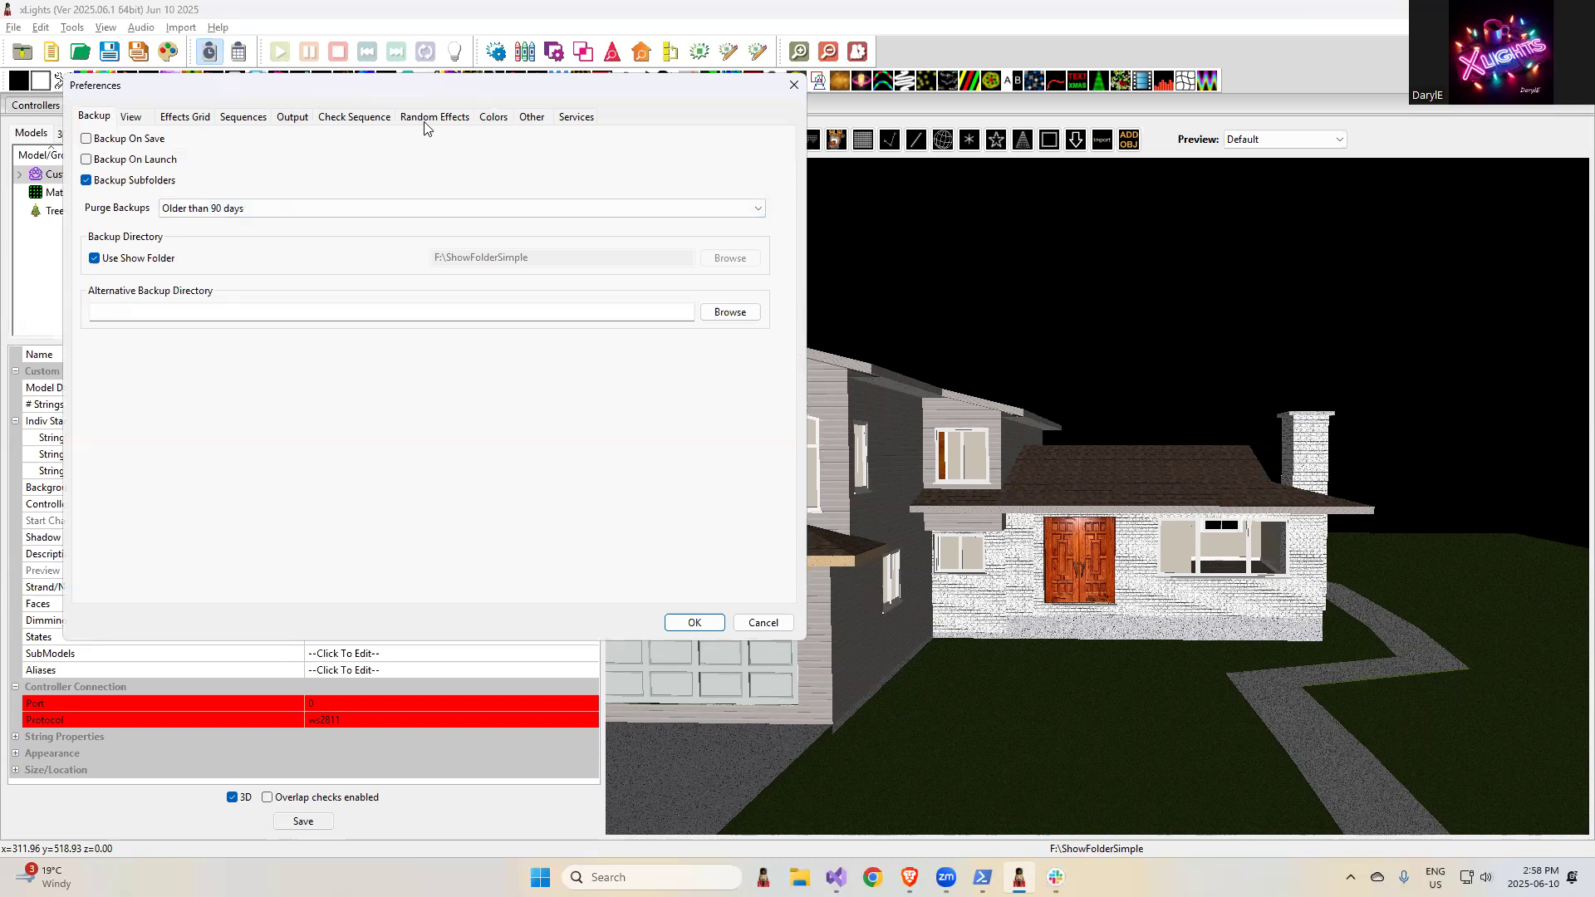
click(534, 117)
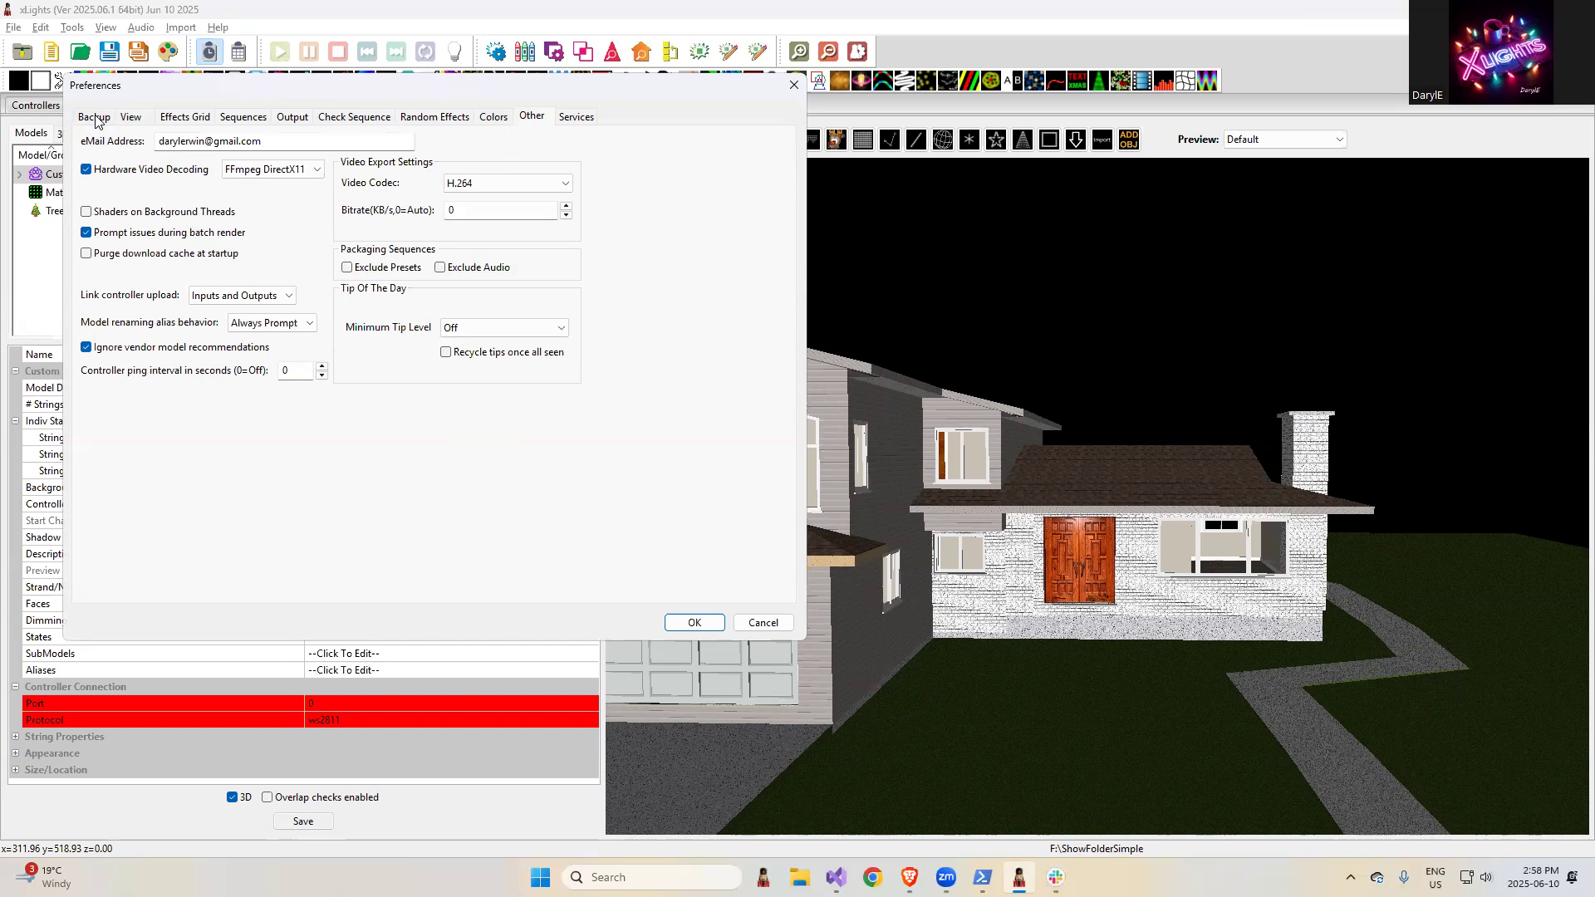
click(245, 118)
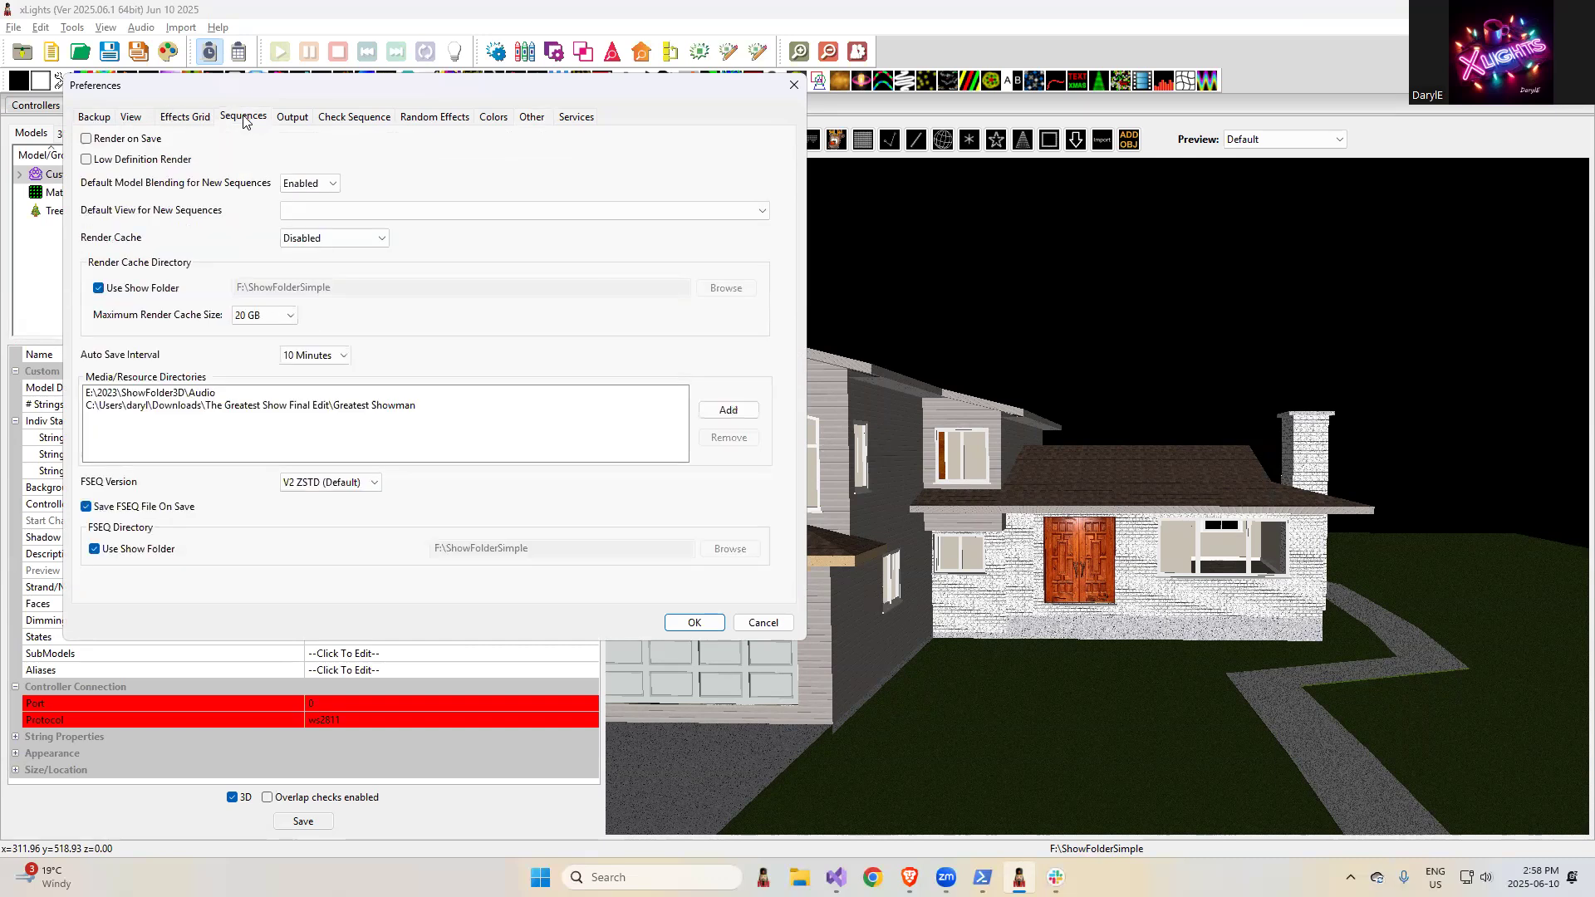
click(190, 121)
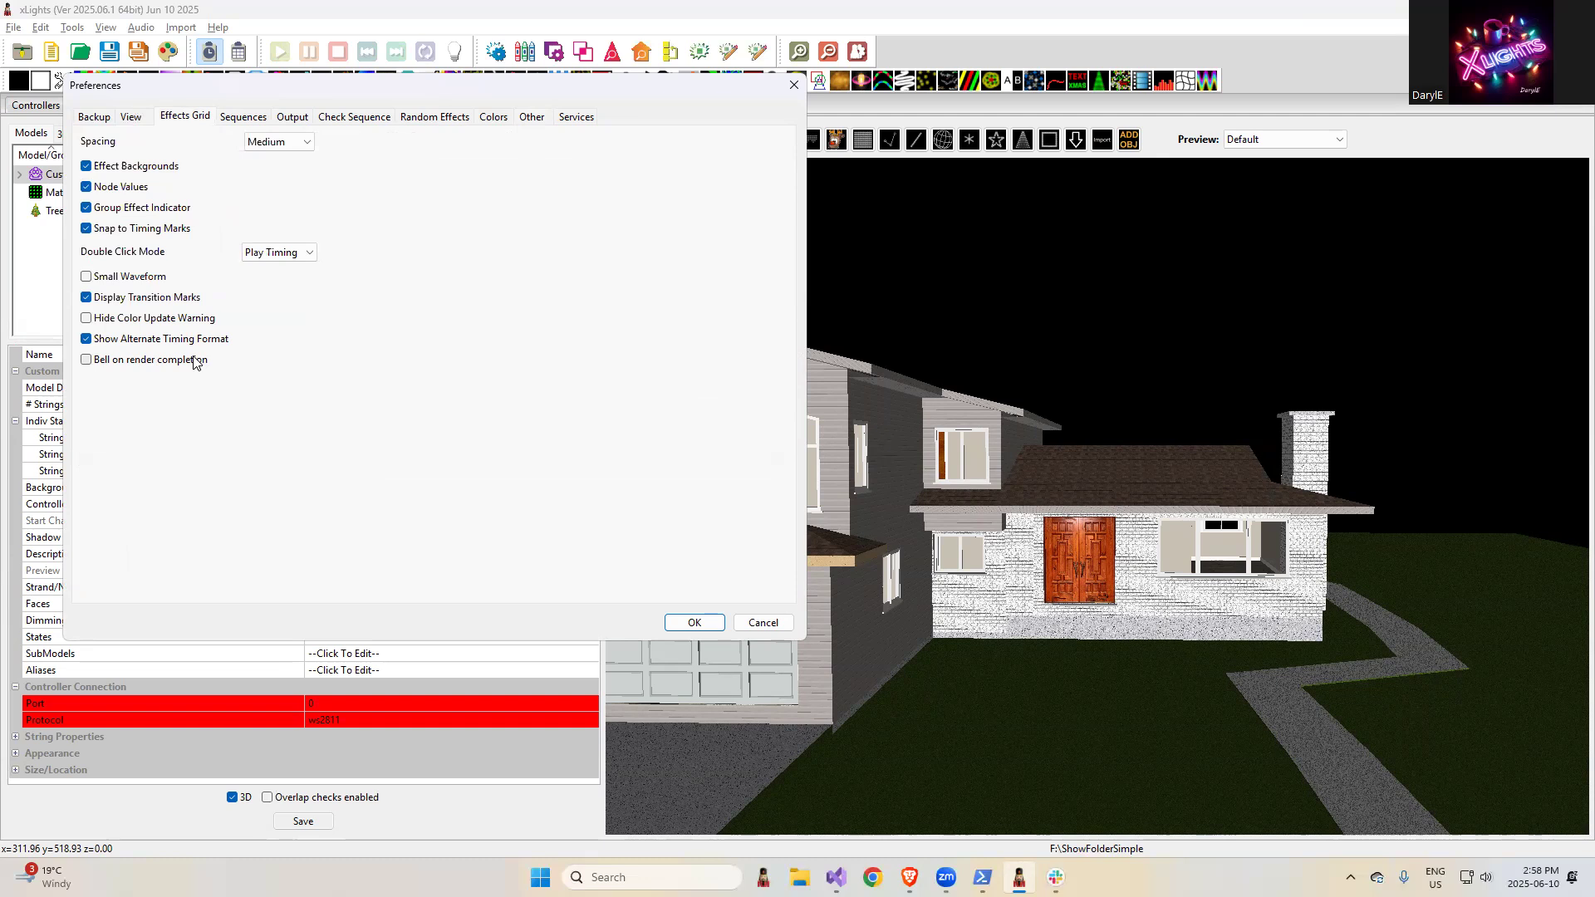
key(alt+Tab)
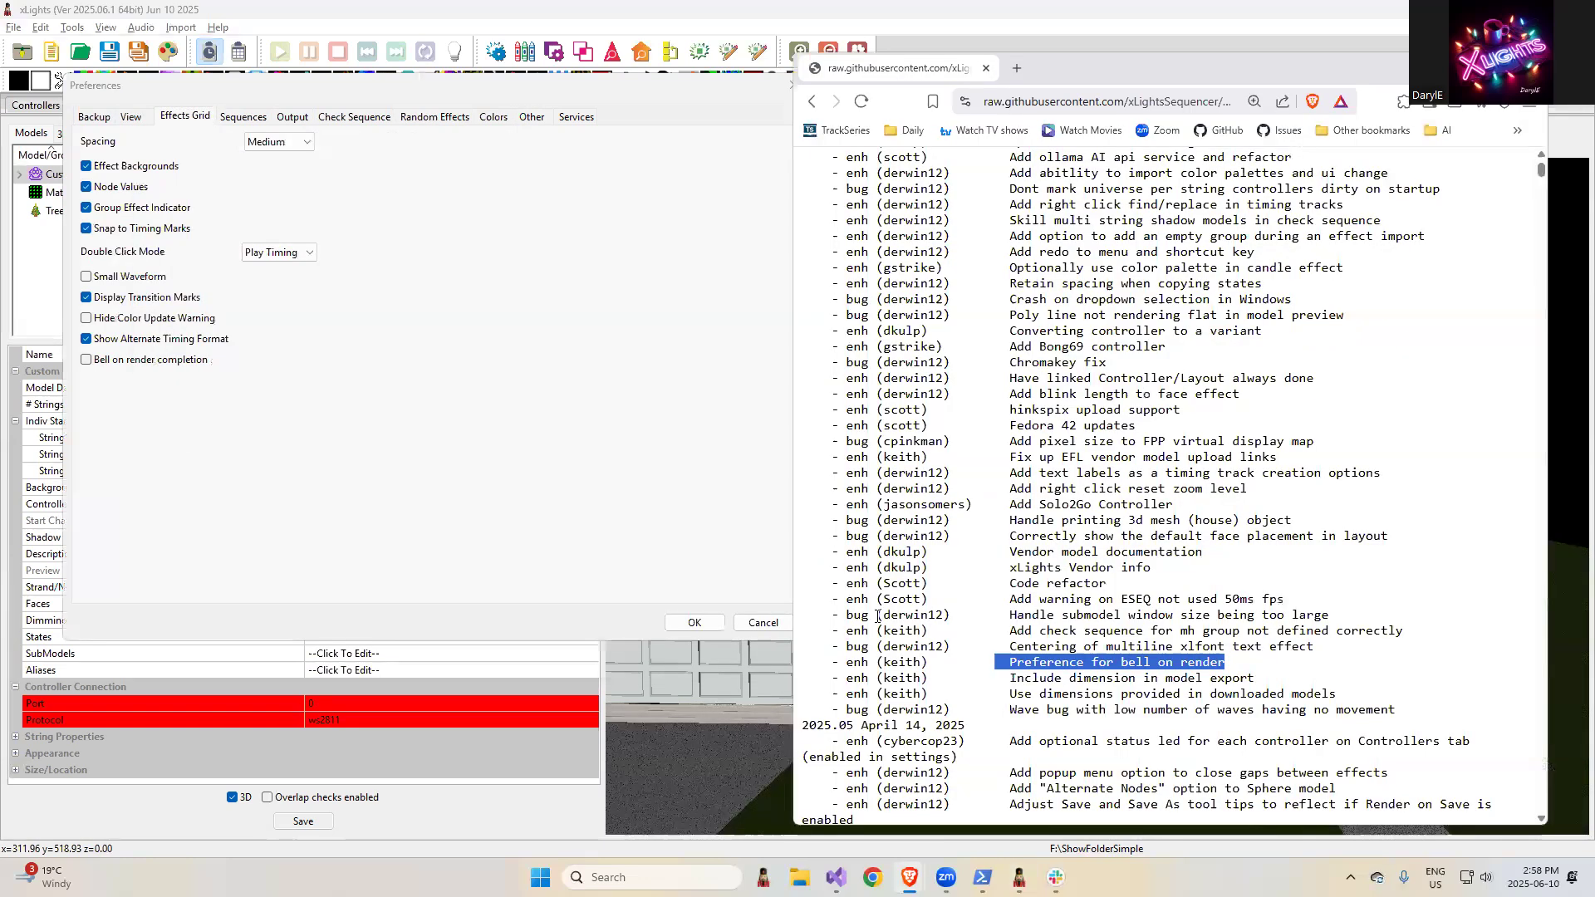
click(731, 92)
click(793, 87)
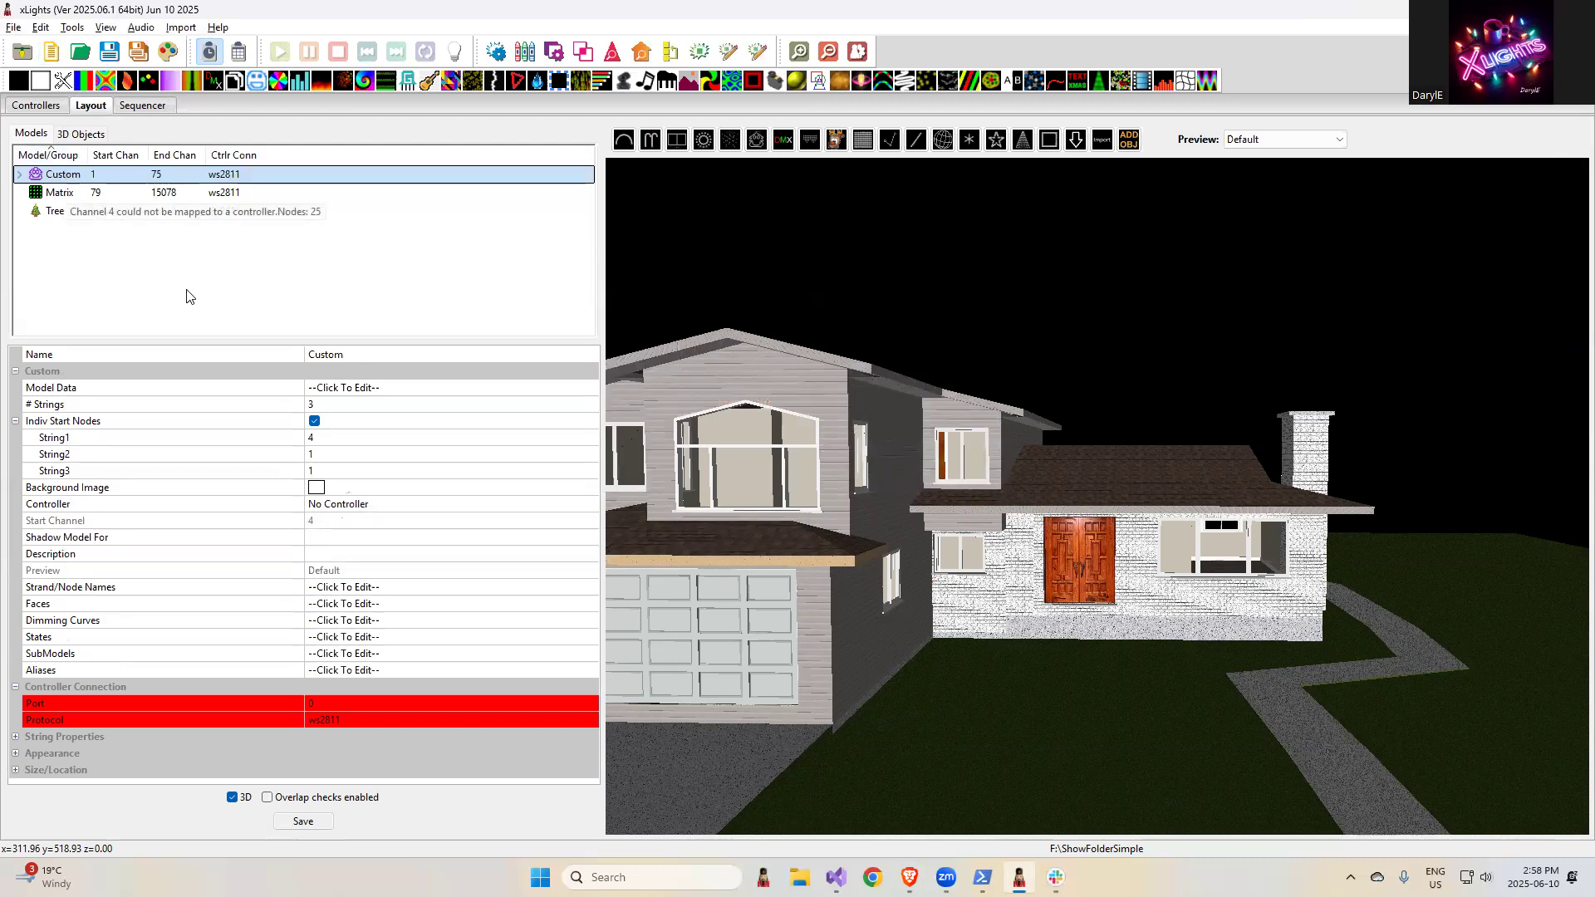
- Add a Text effect to the Matrix model from about 3.9 to 9.3 s and enlarge the effect settings area
click(141, 106)
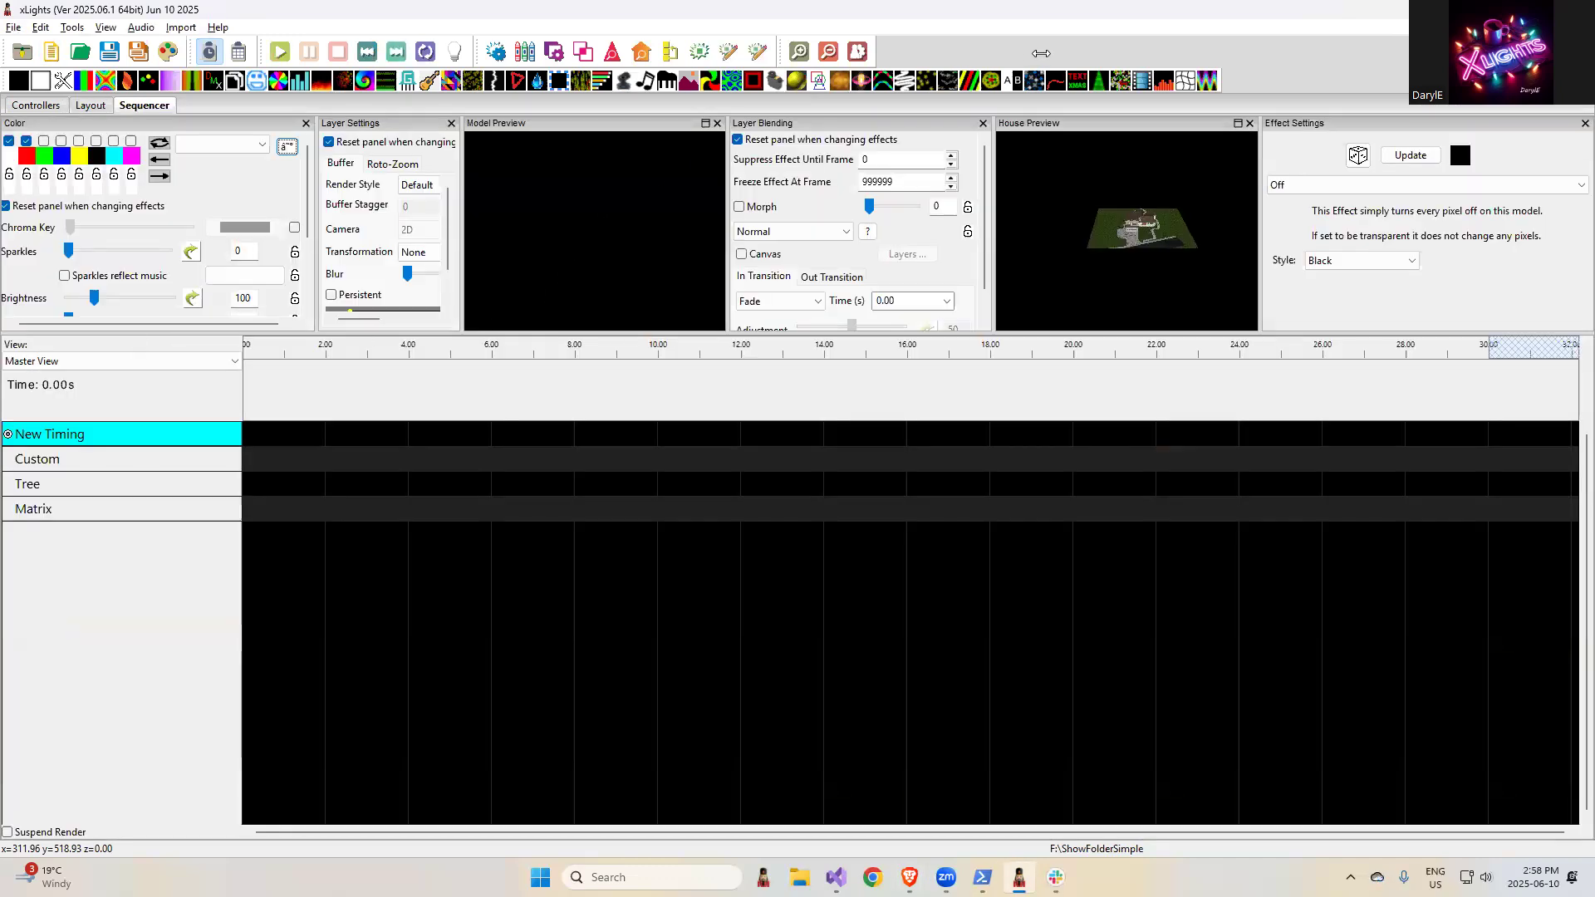
drag(1078, 80, 630, 511)
click(517, 510)
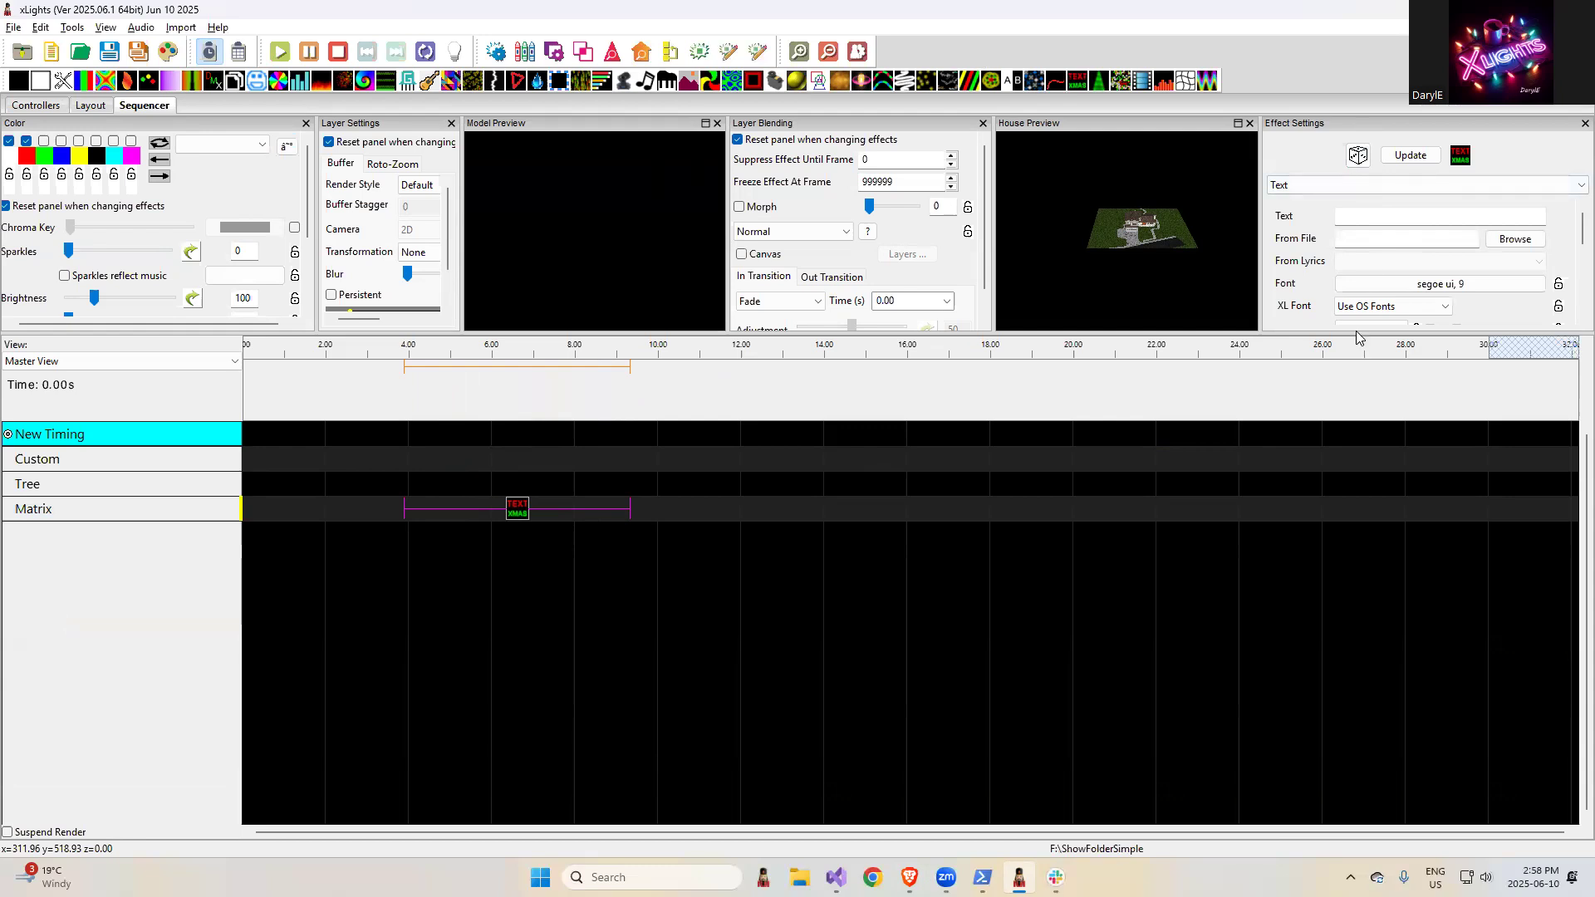
drag(1356, 334, 1369, 522)
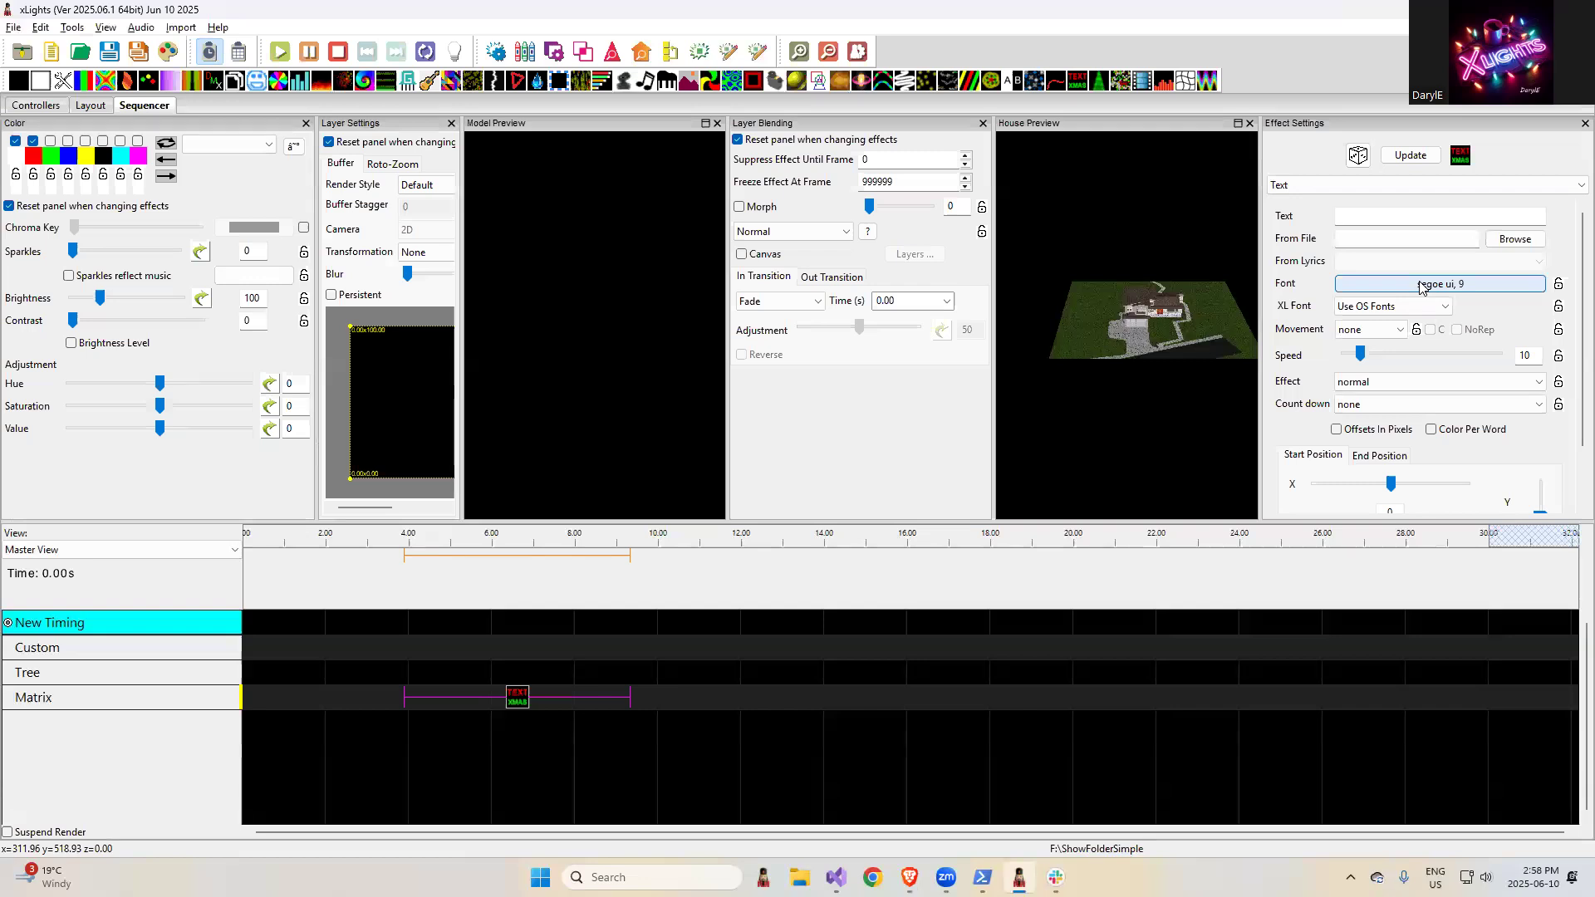
- Set the Text effect's XL Font to 5-5x5 Thin and its text to "ONE LINE\nLINE TWO"
click(1385, 304)
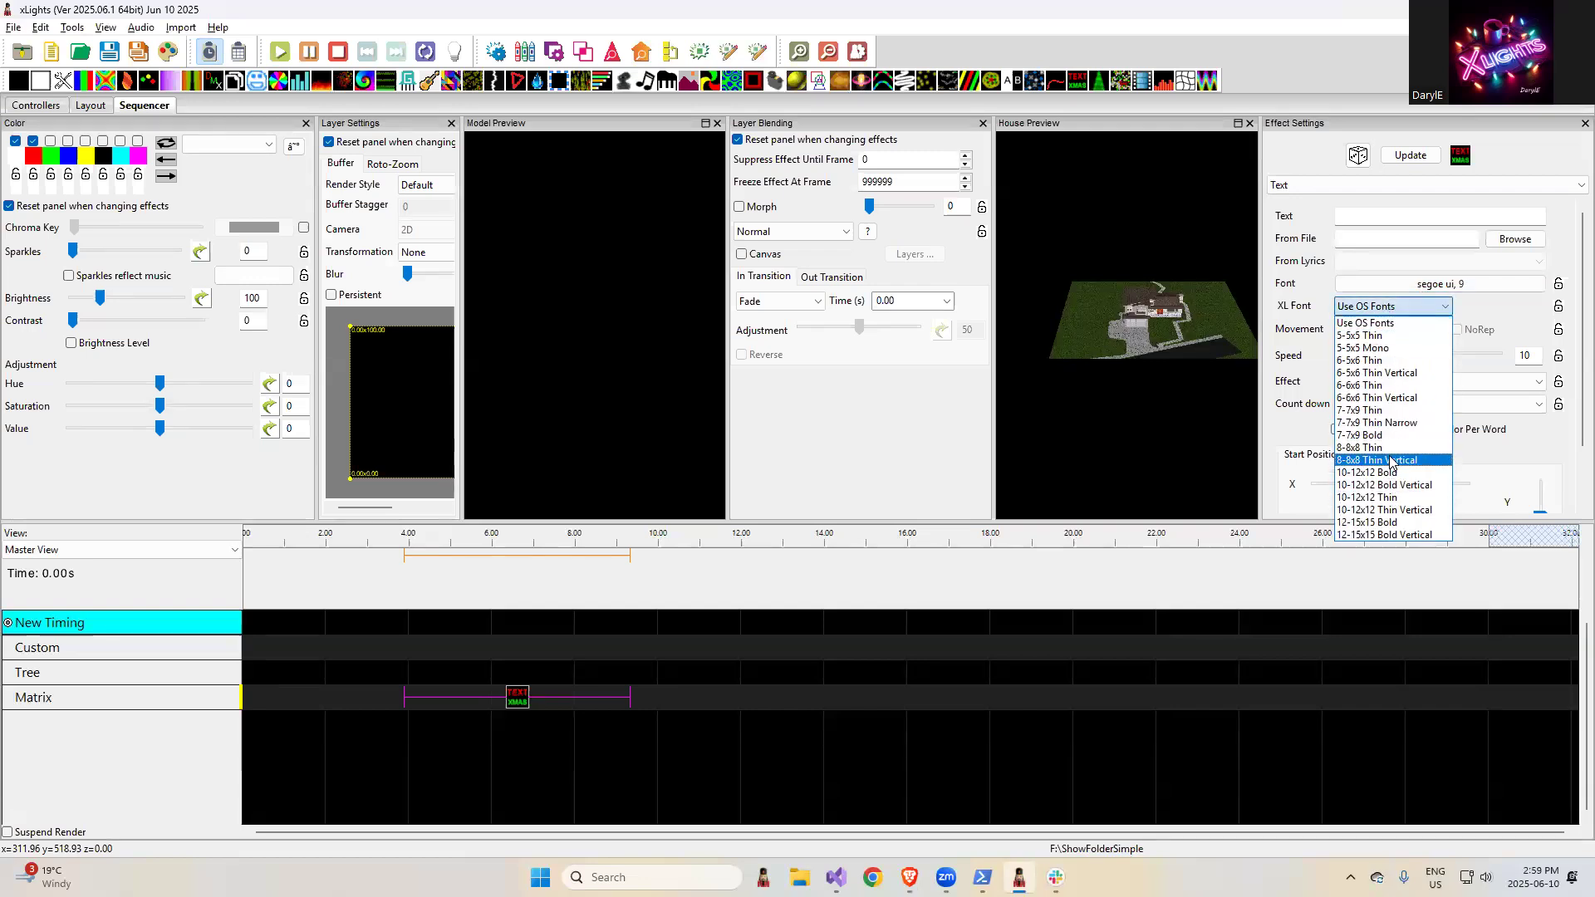
click(1377, 337)
click(1348, 217)
text(ONE LINE\)
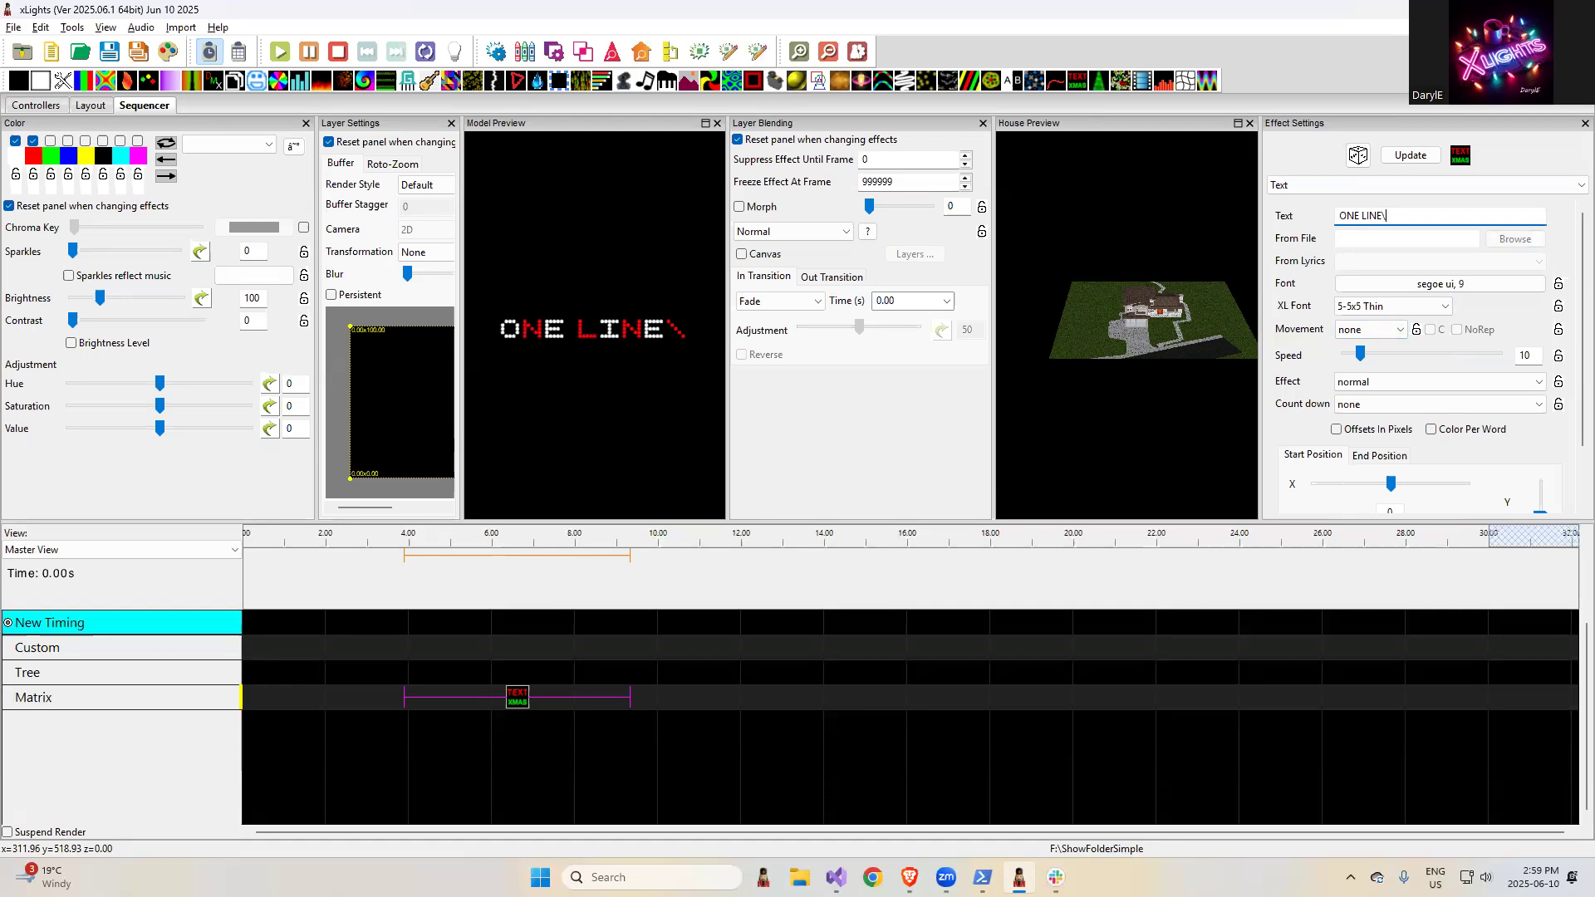
text( LINE TWO)
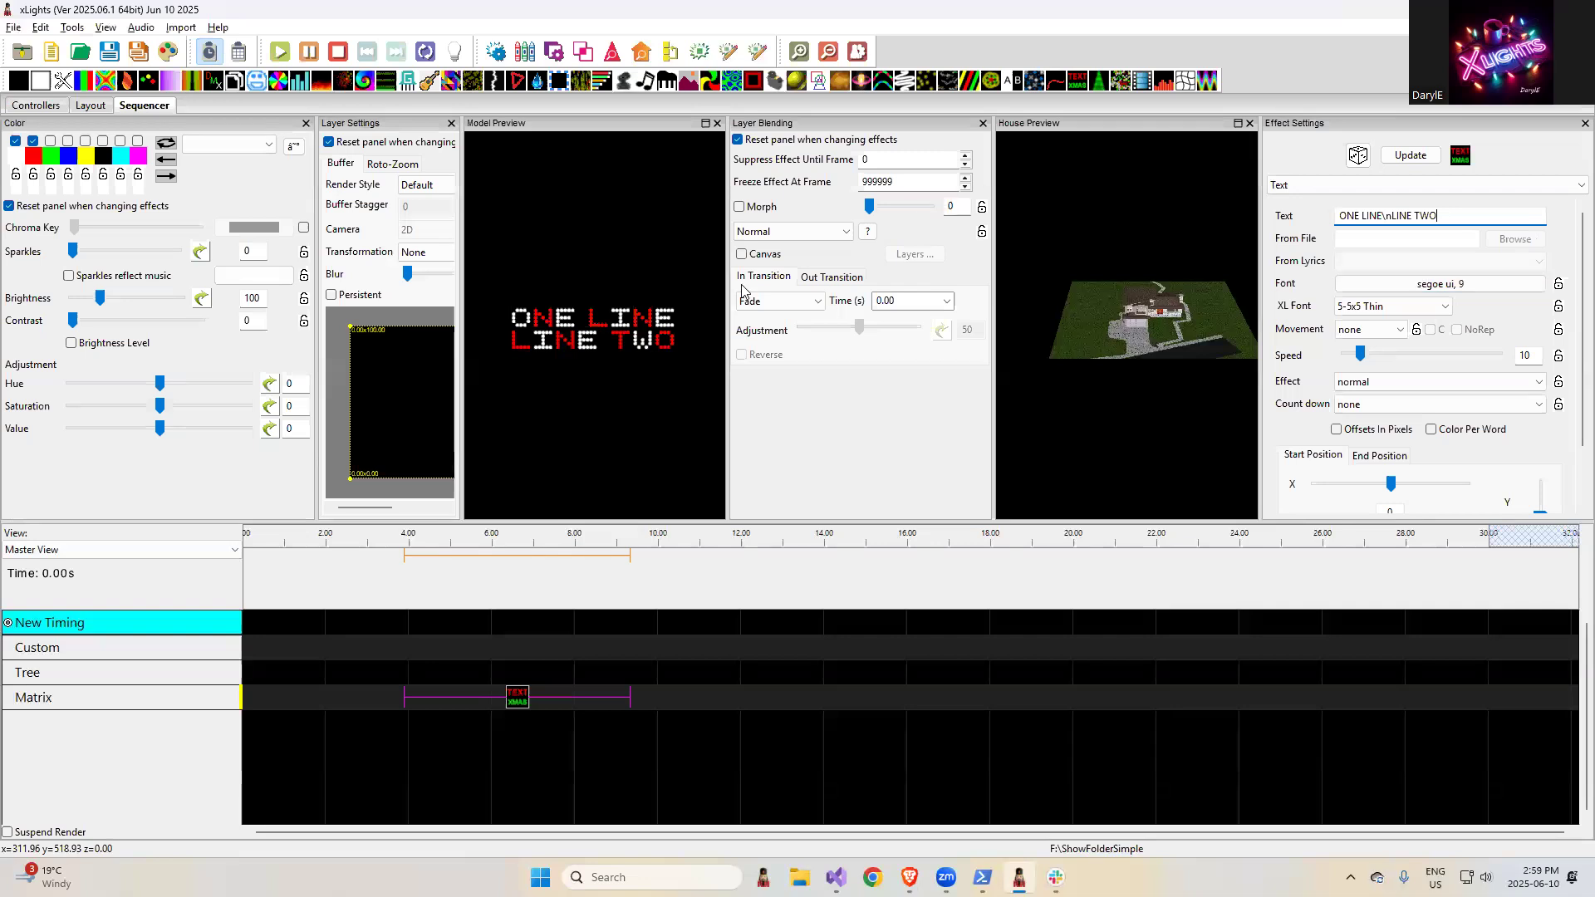
- Highlight the release note "Add check sequence for mh group not defined correctly" and return to xLights
key(alt+Tab)
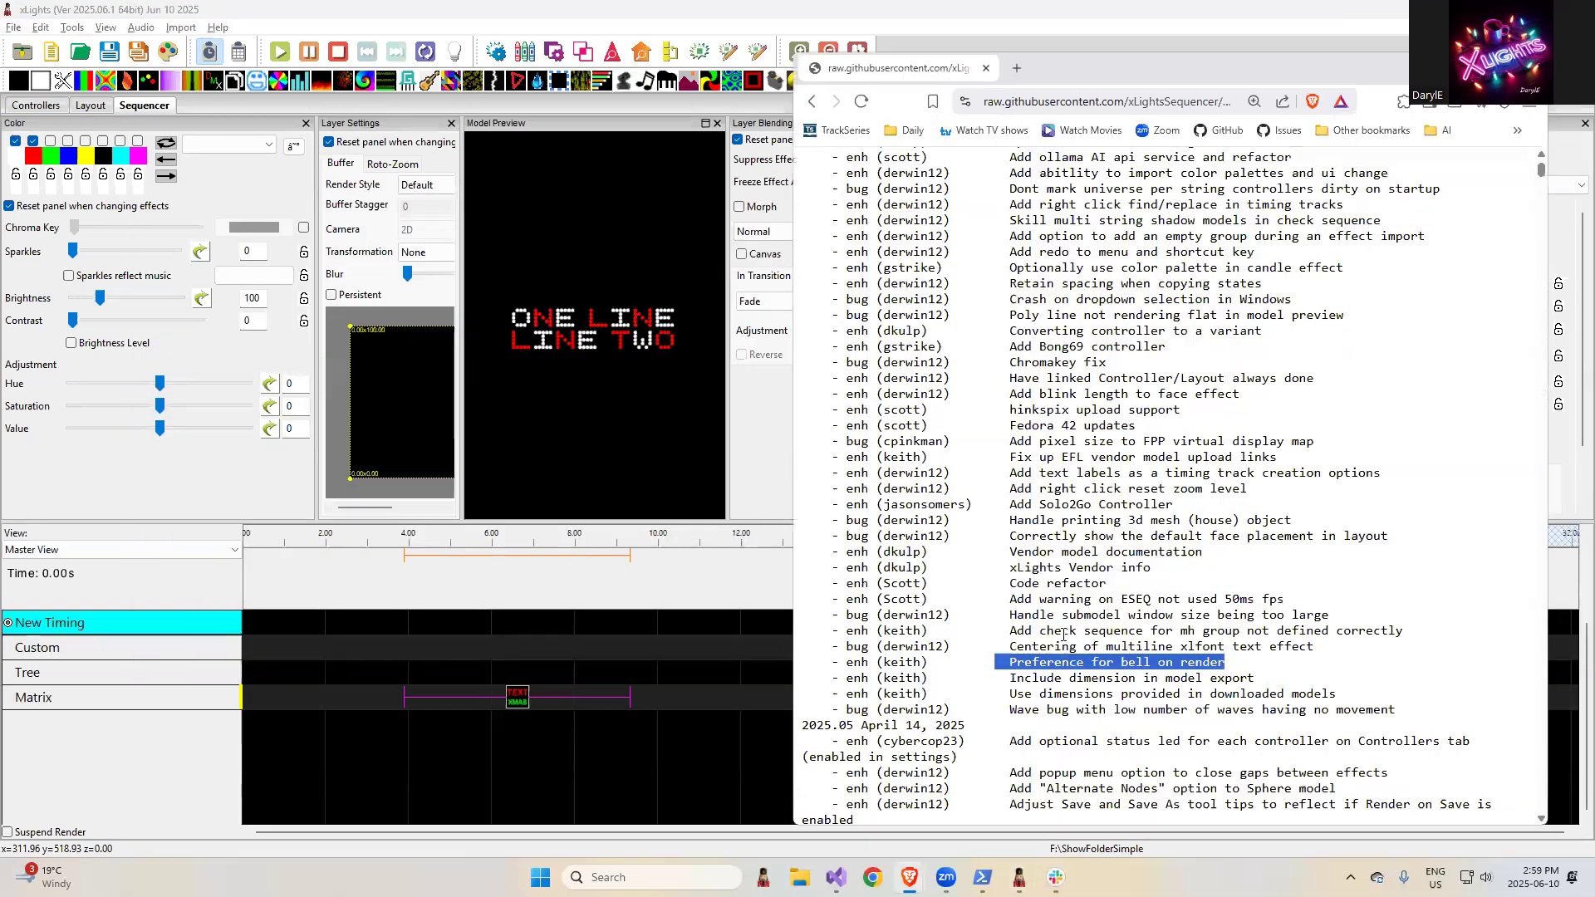
drag(1015, 630, 1426, 633)
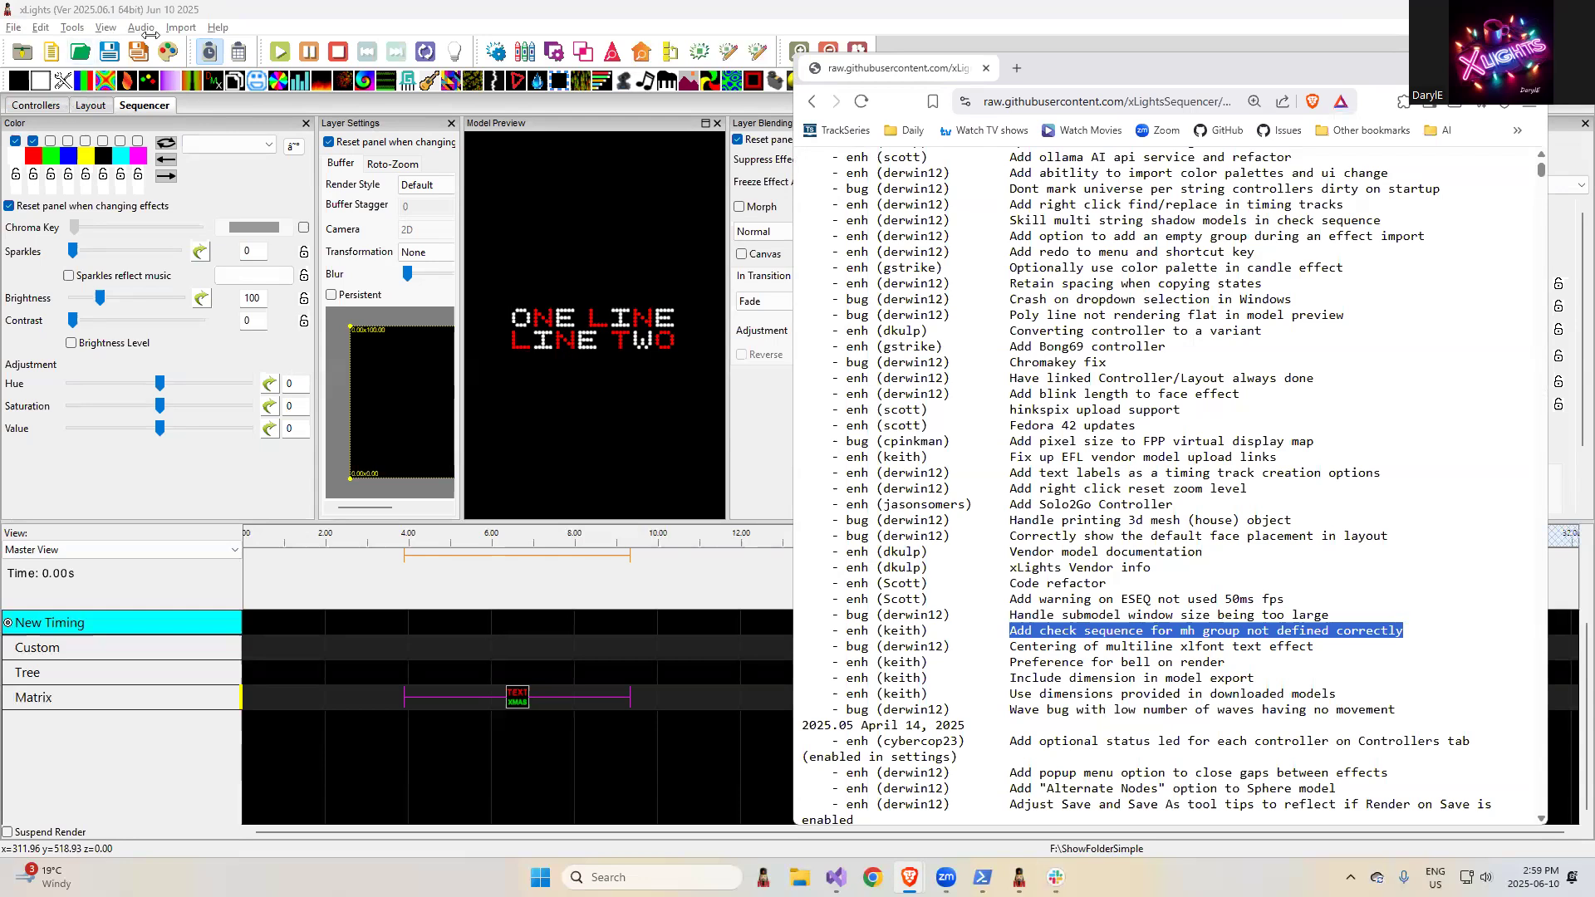
click(394, 27)
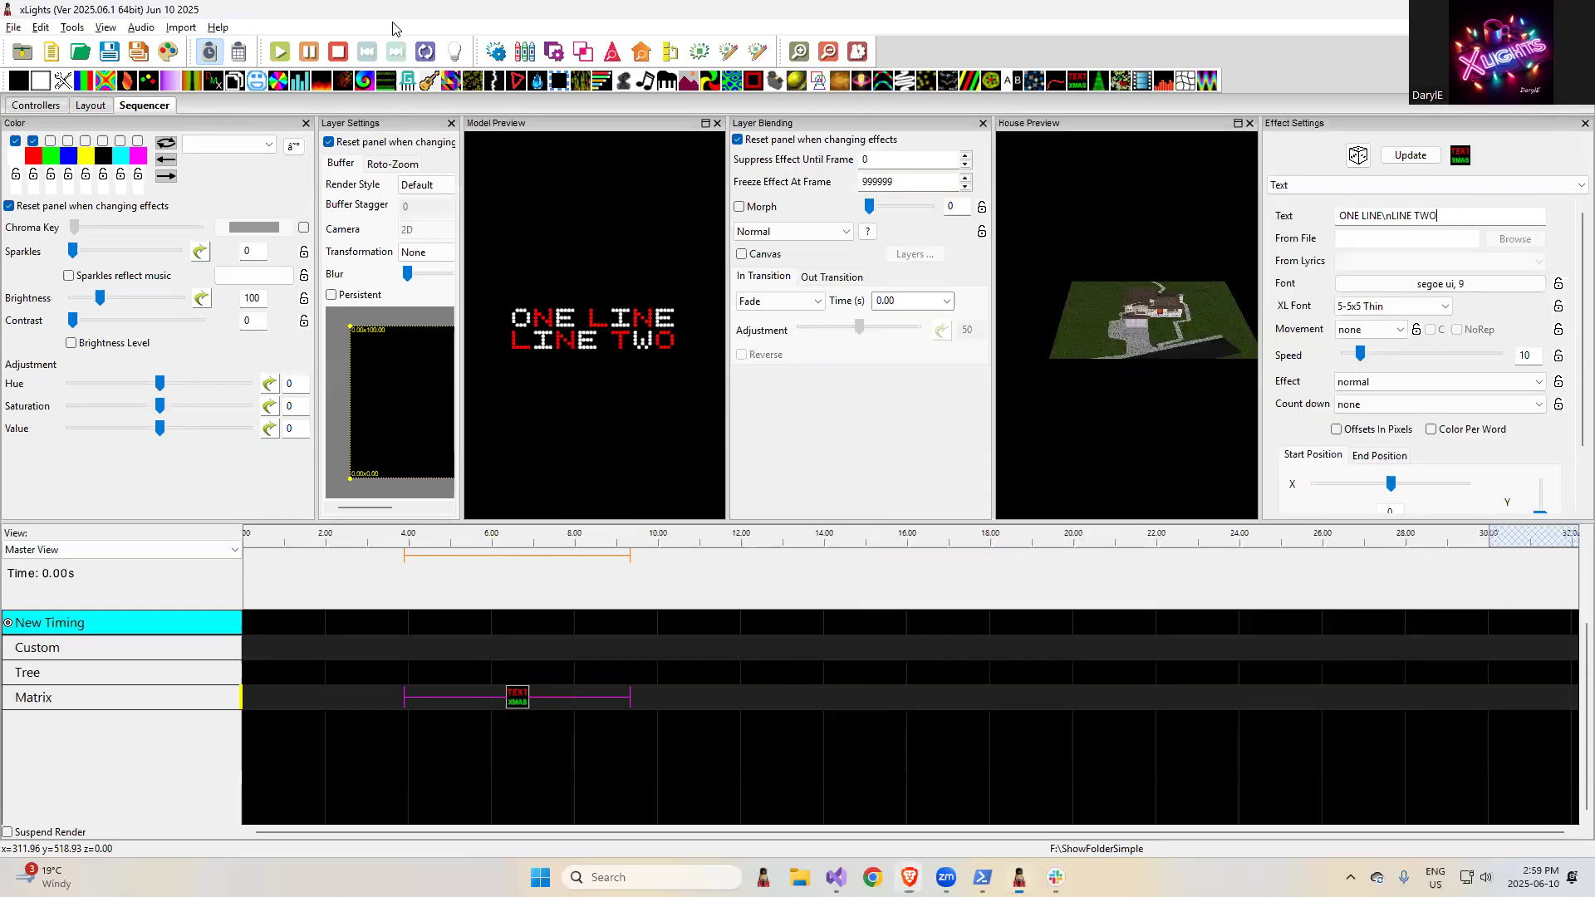
click(89, 105)
click(108, 211)
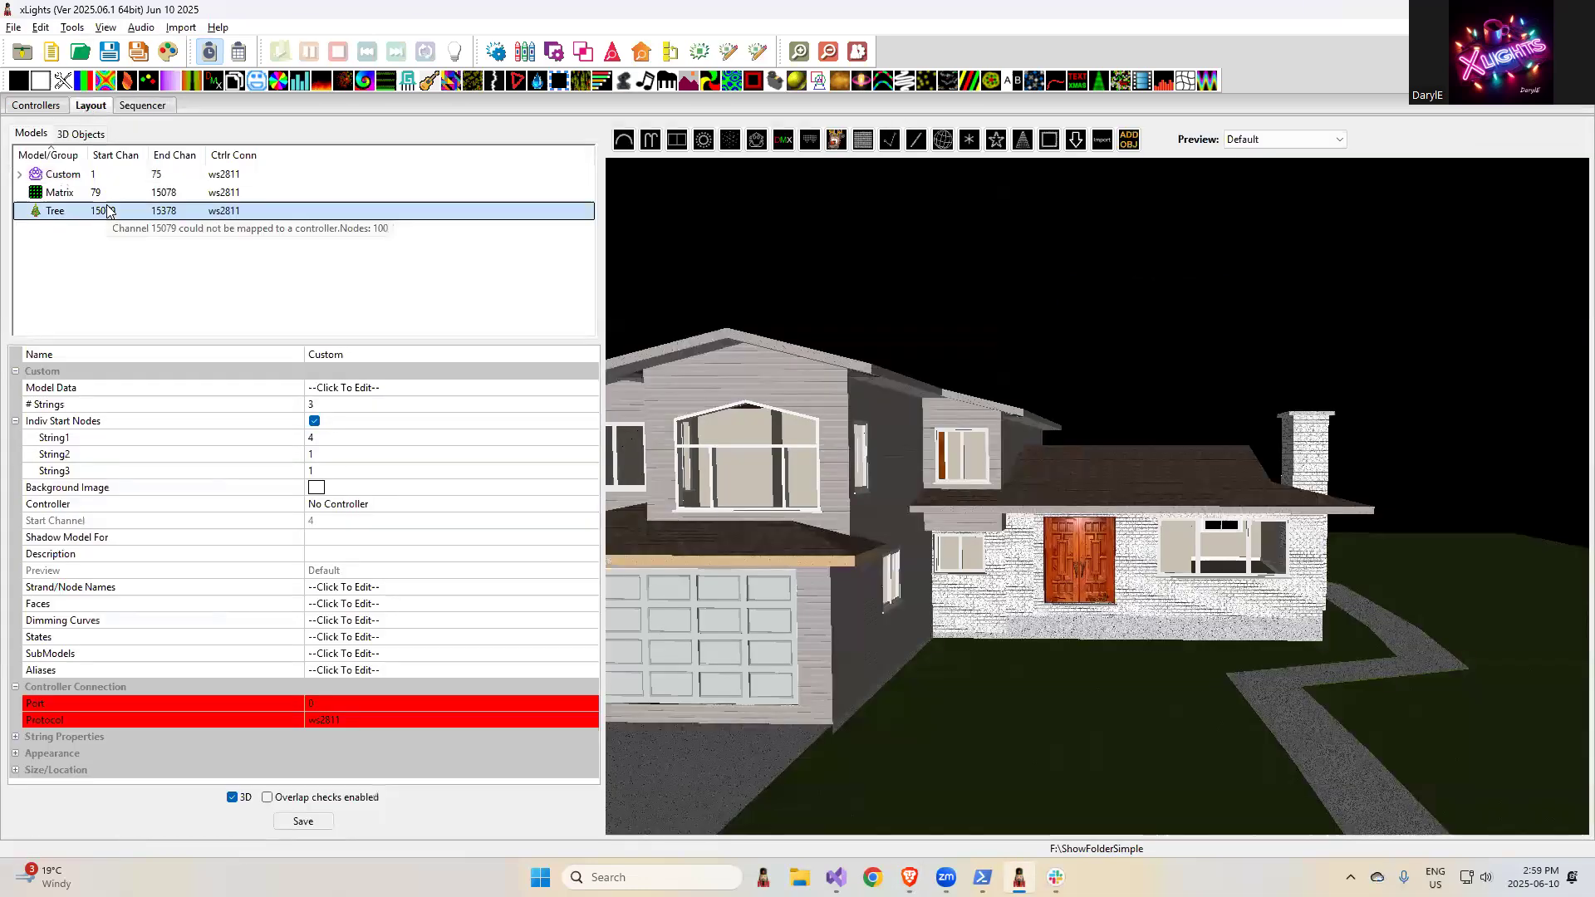
right_click(102, 208)
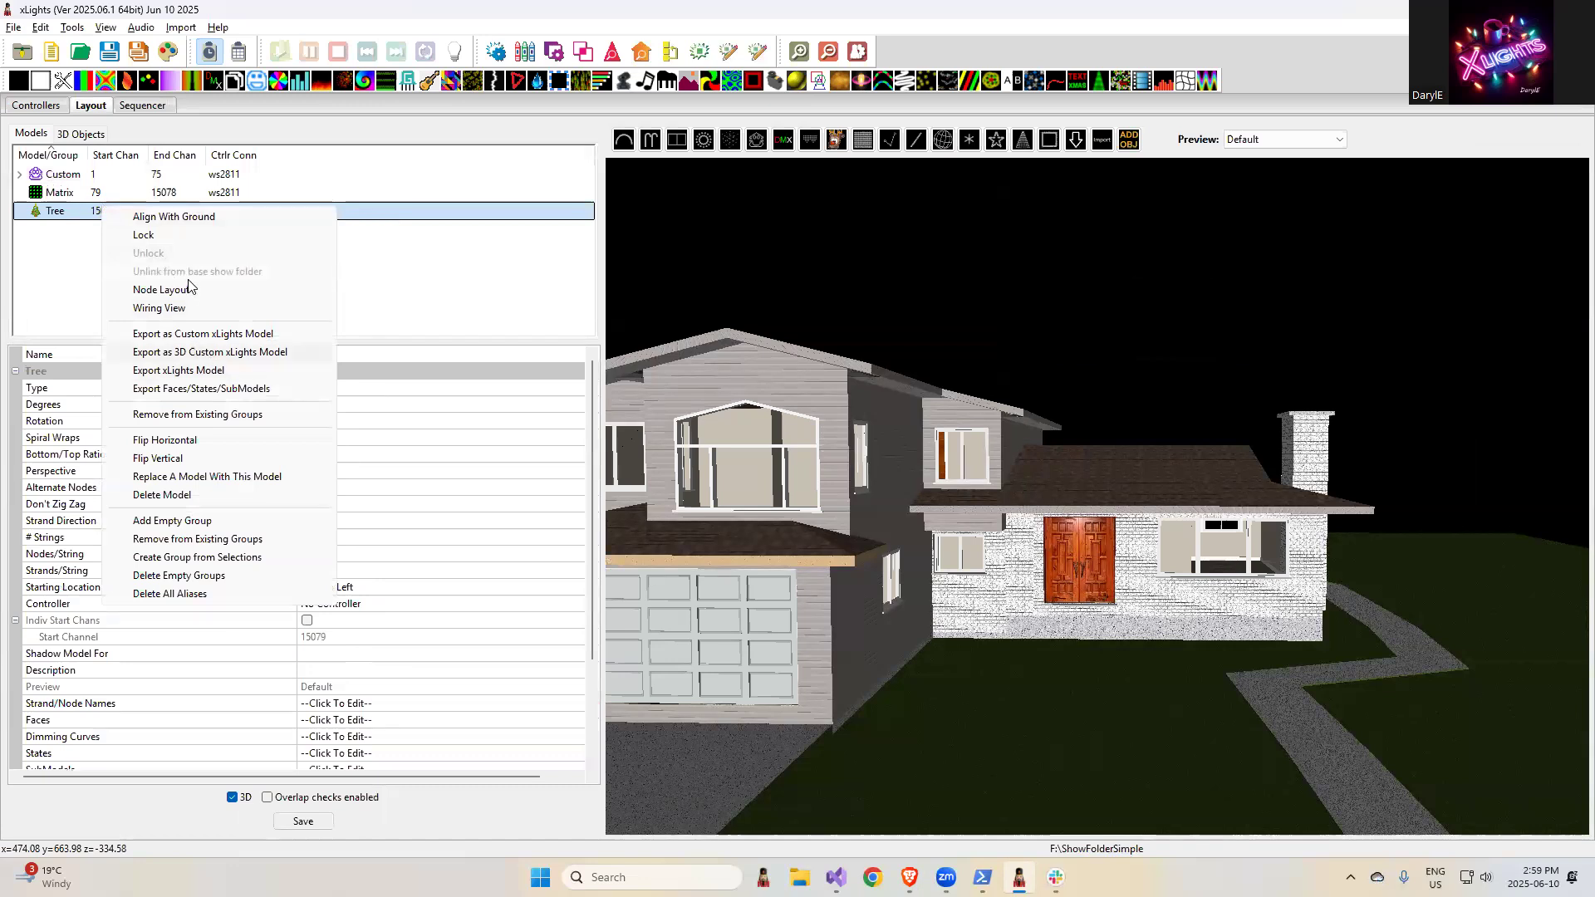
click(462, 209)
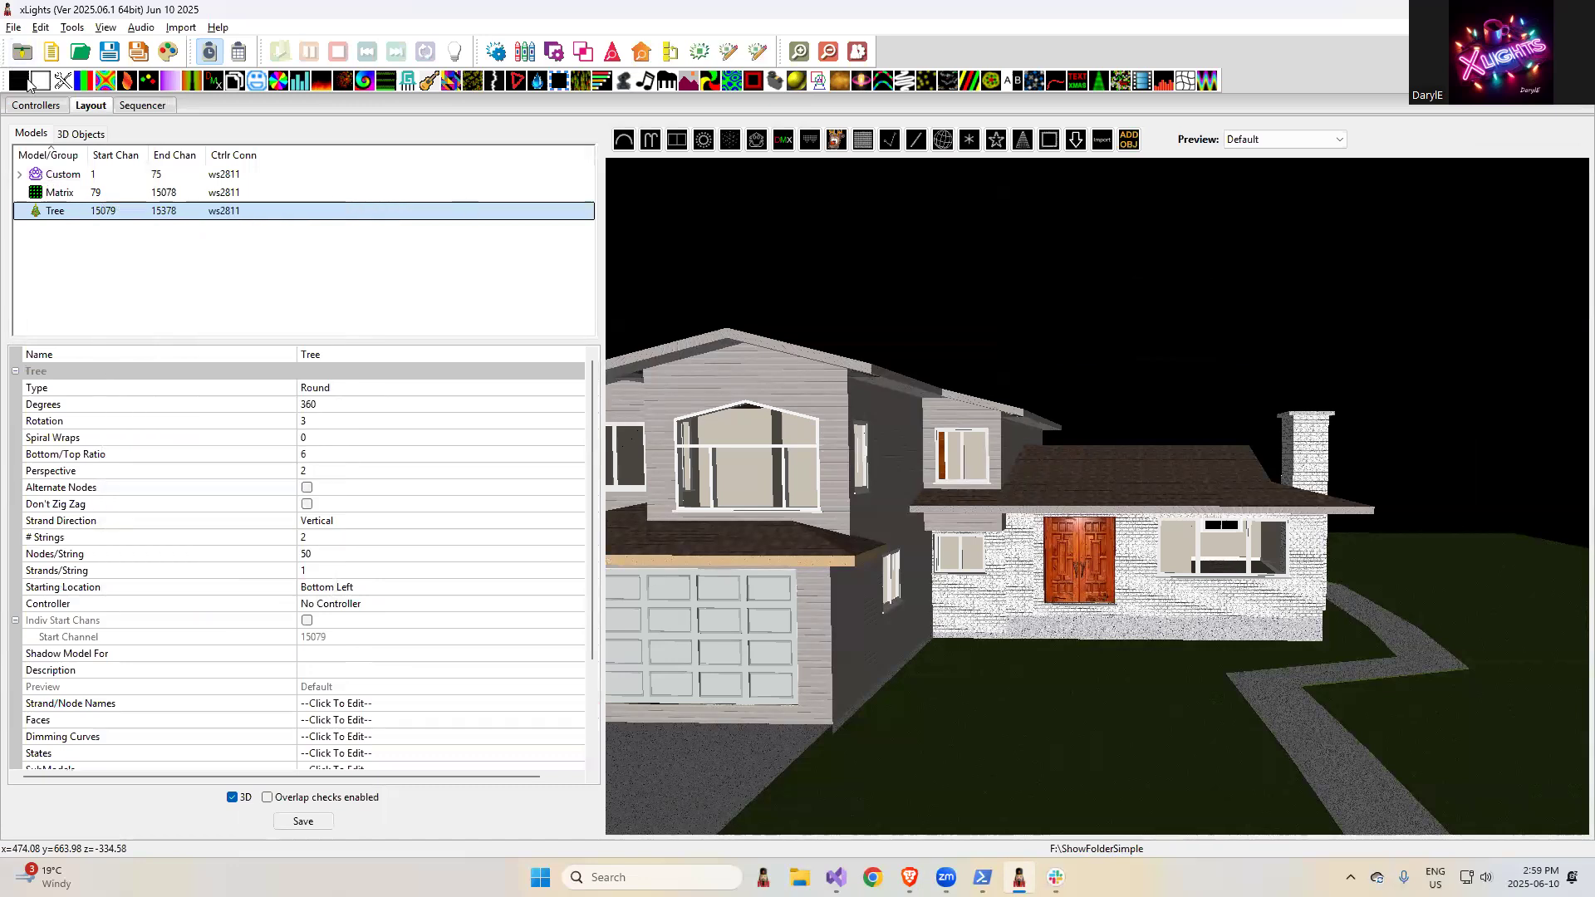
- Change the show directory permanently to ShowFolderQA, discarding the unsaved sequence changes
click(37, 105)
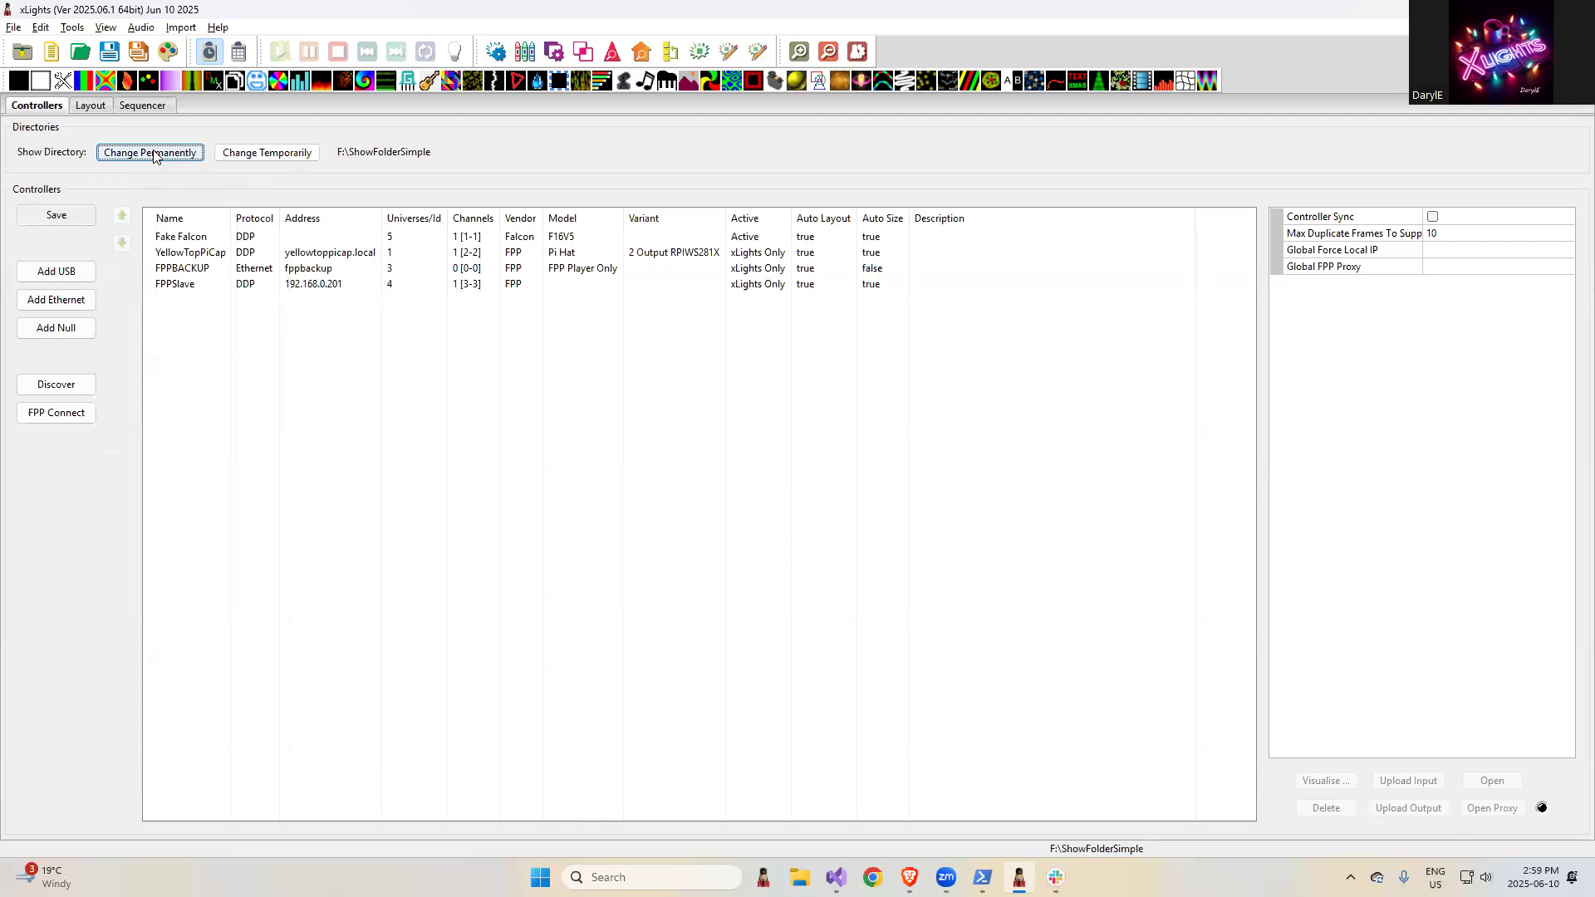
click(157, 153)
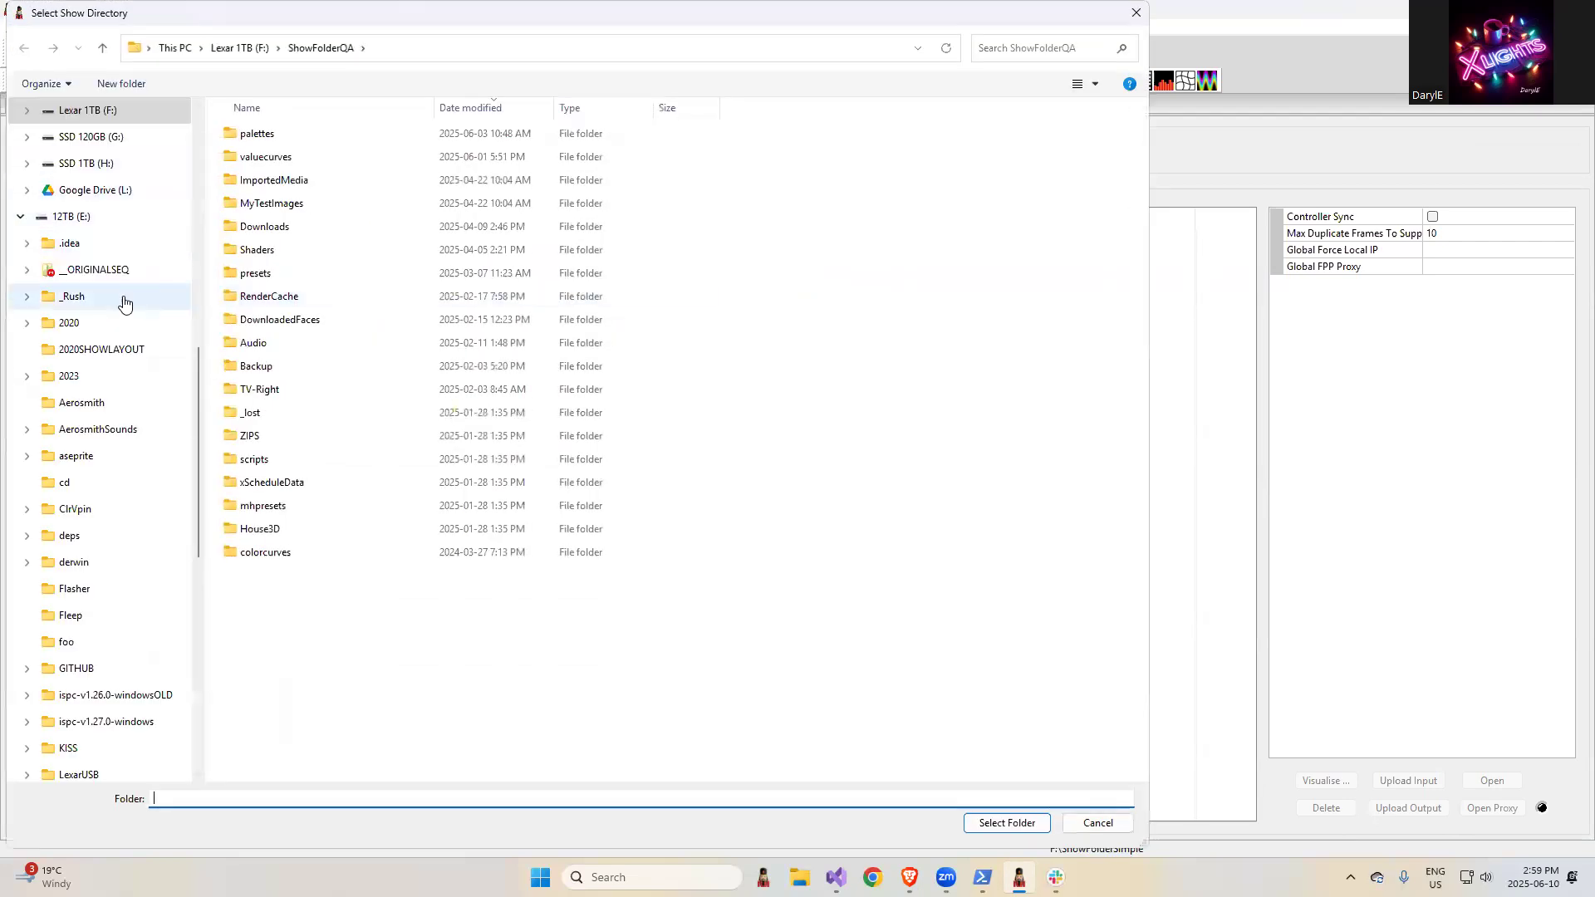
scroll(137, 623, up, 5)
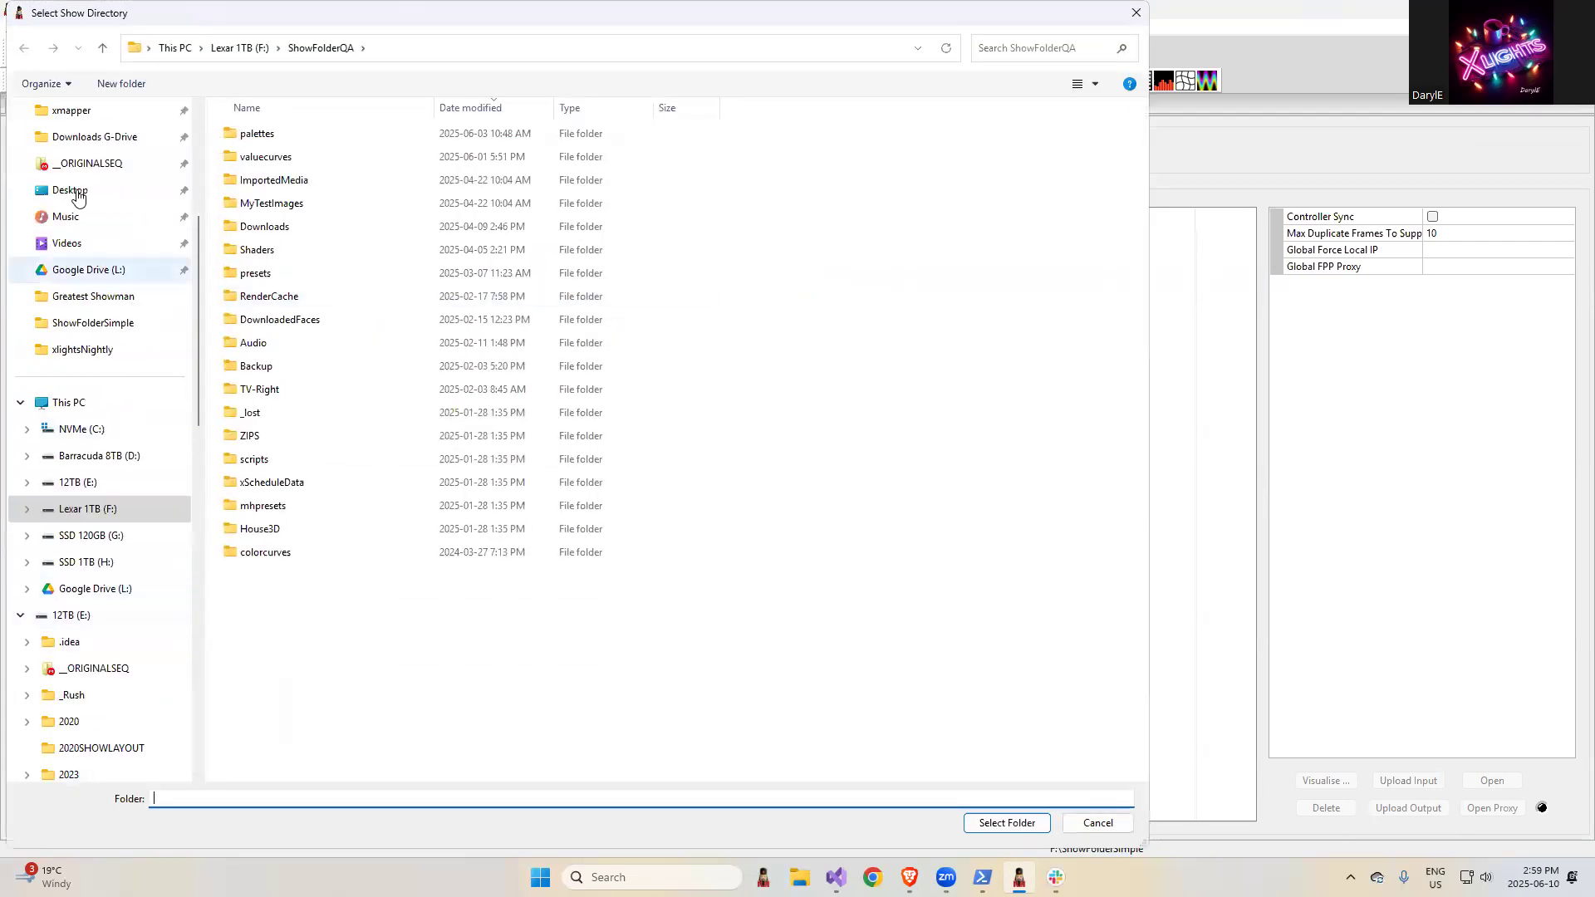
scroll(105, 258, up, 4)
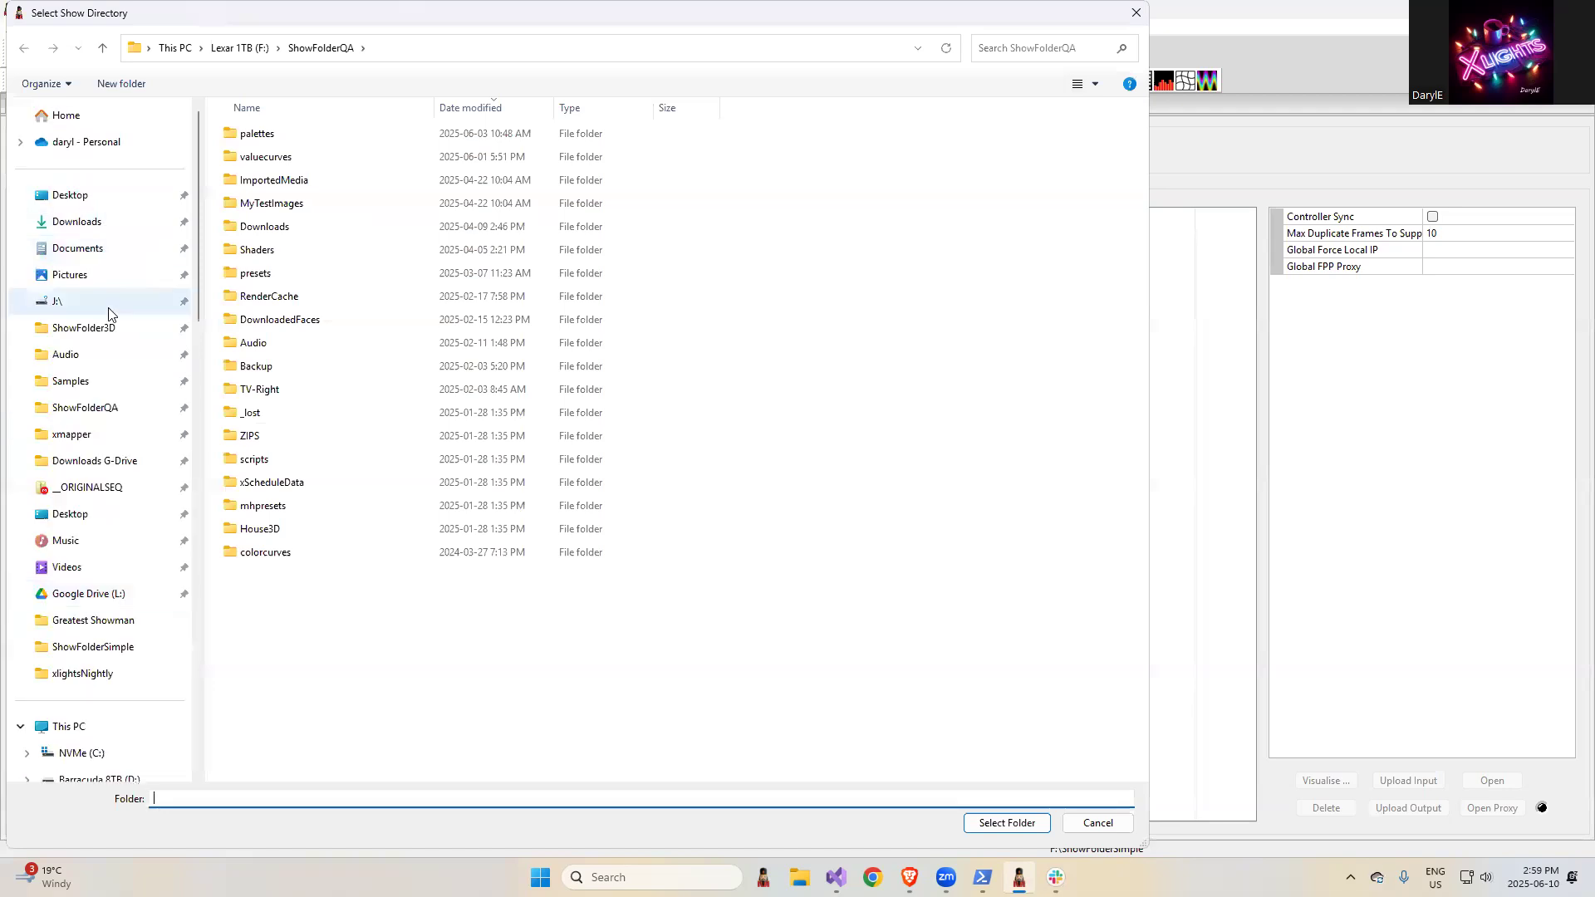
click(102, 409)
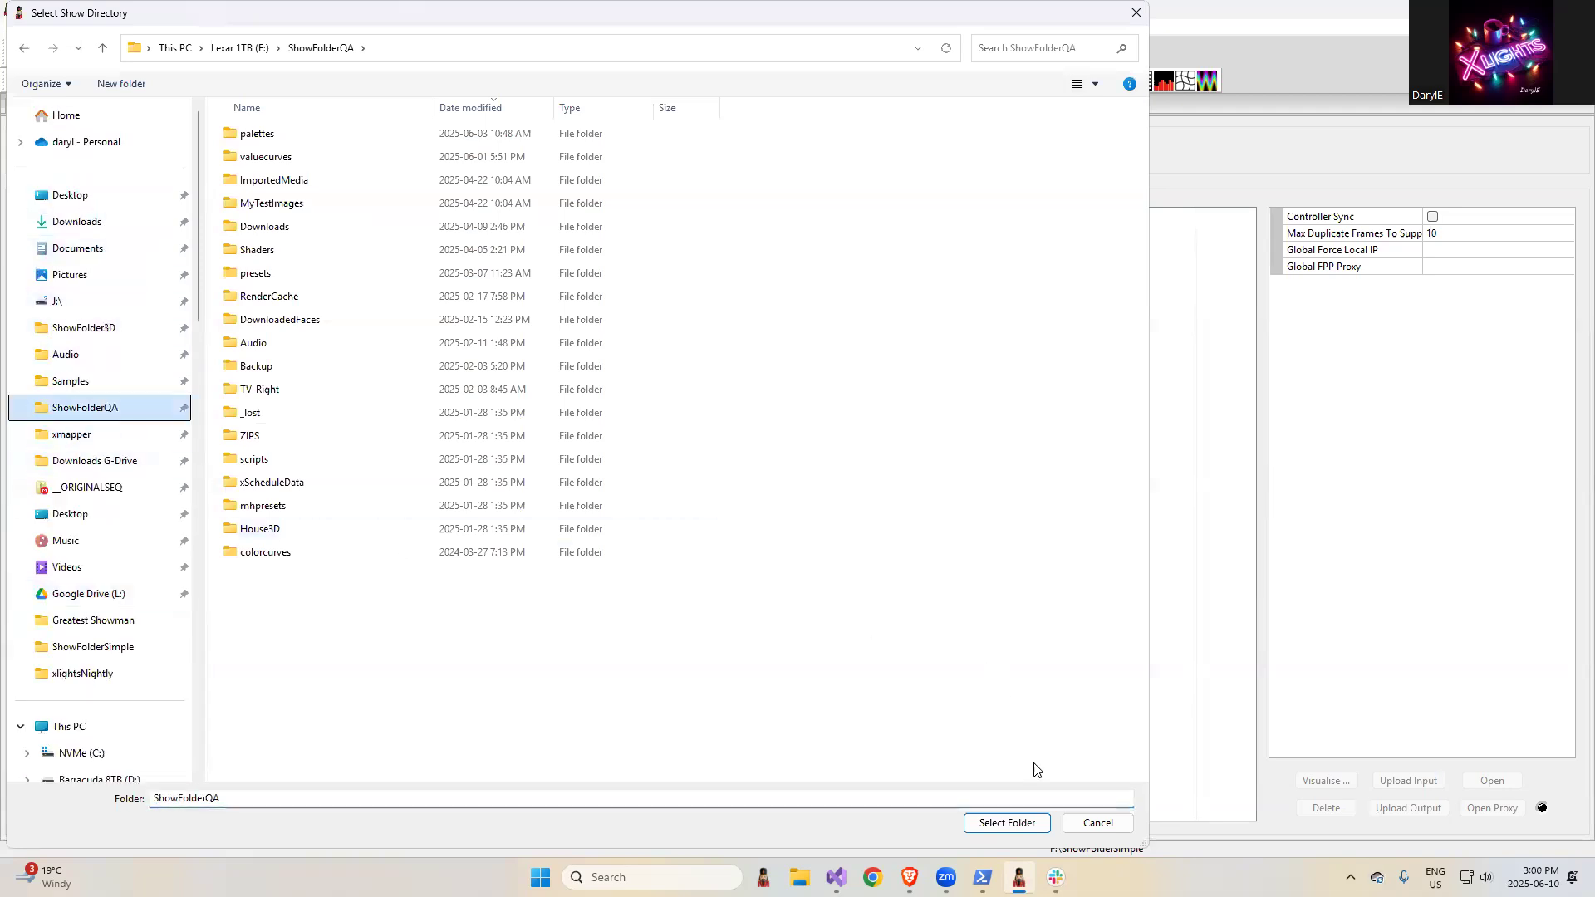
click(1009, 824)
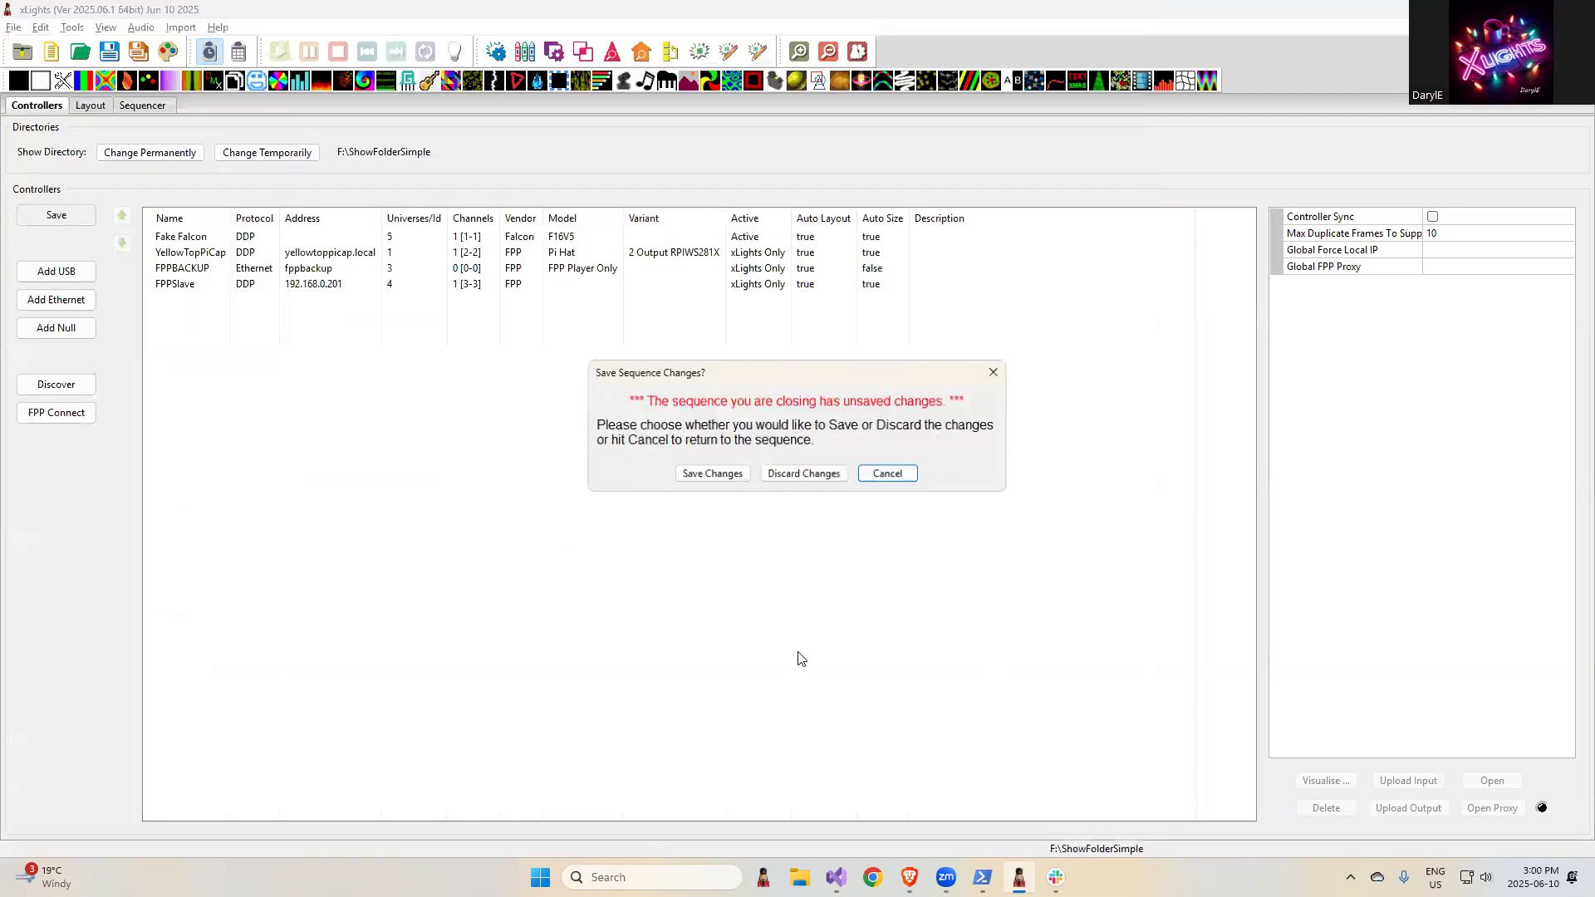
click(800, 480)
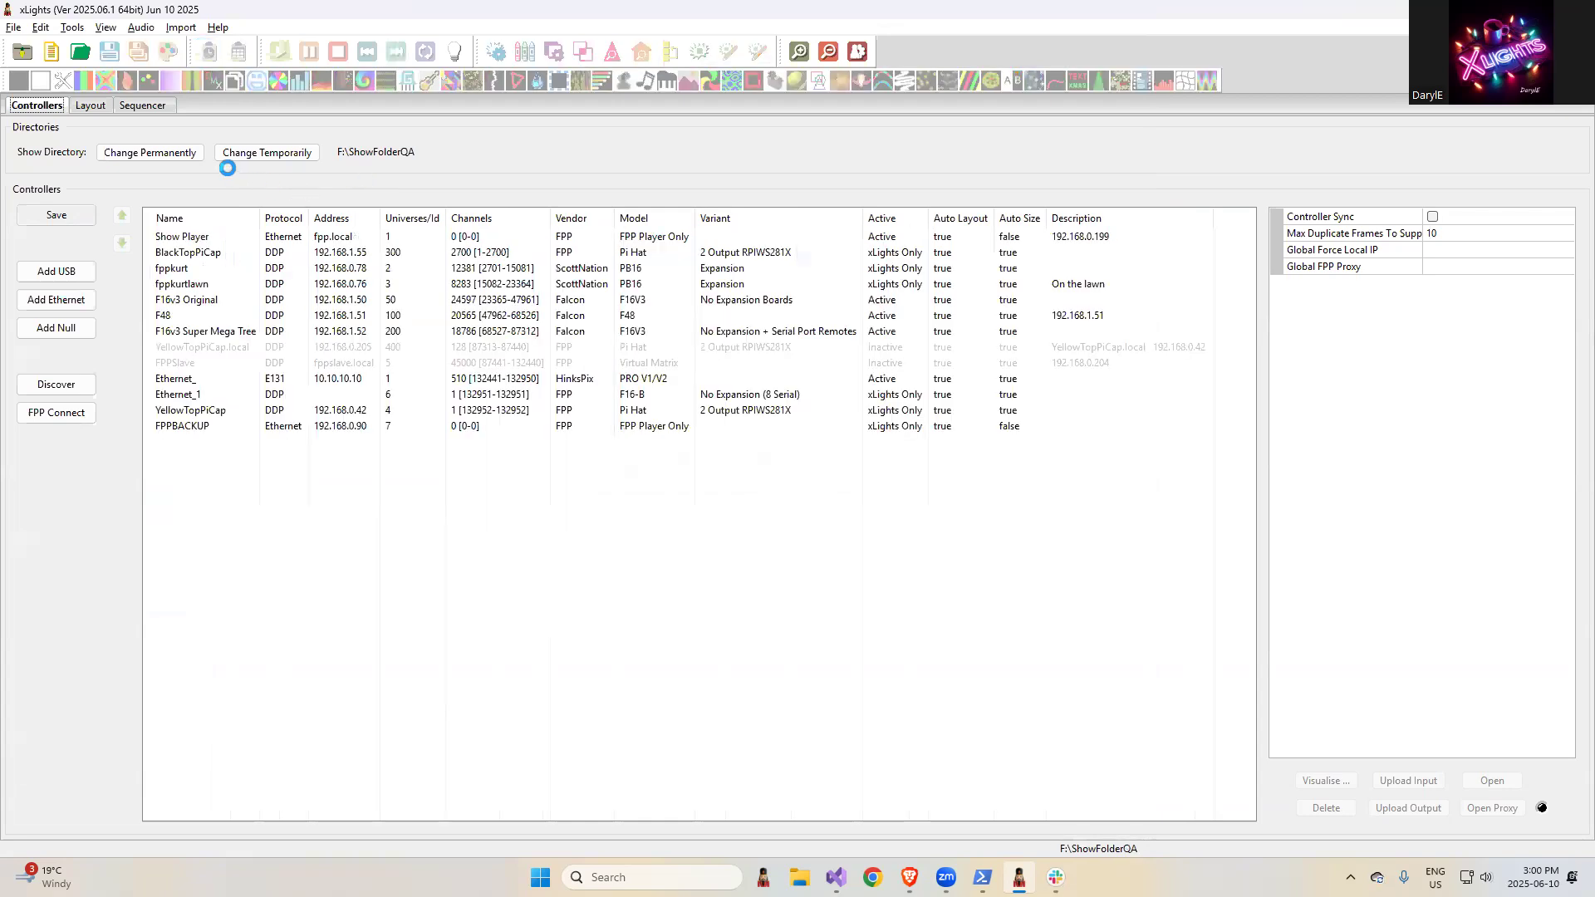
- In the layout, filter the available models by "MH-" and add MH-3 and MH-4 to the Group - Moving Heads model group
click(90, 105)
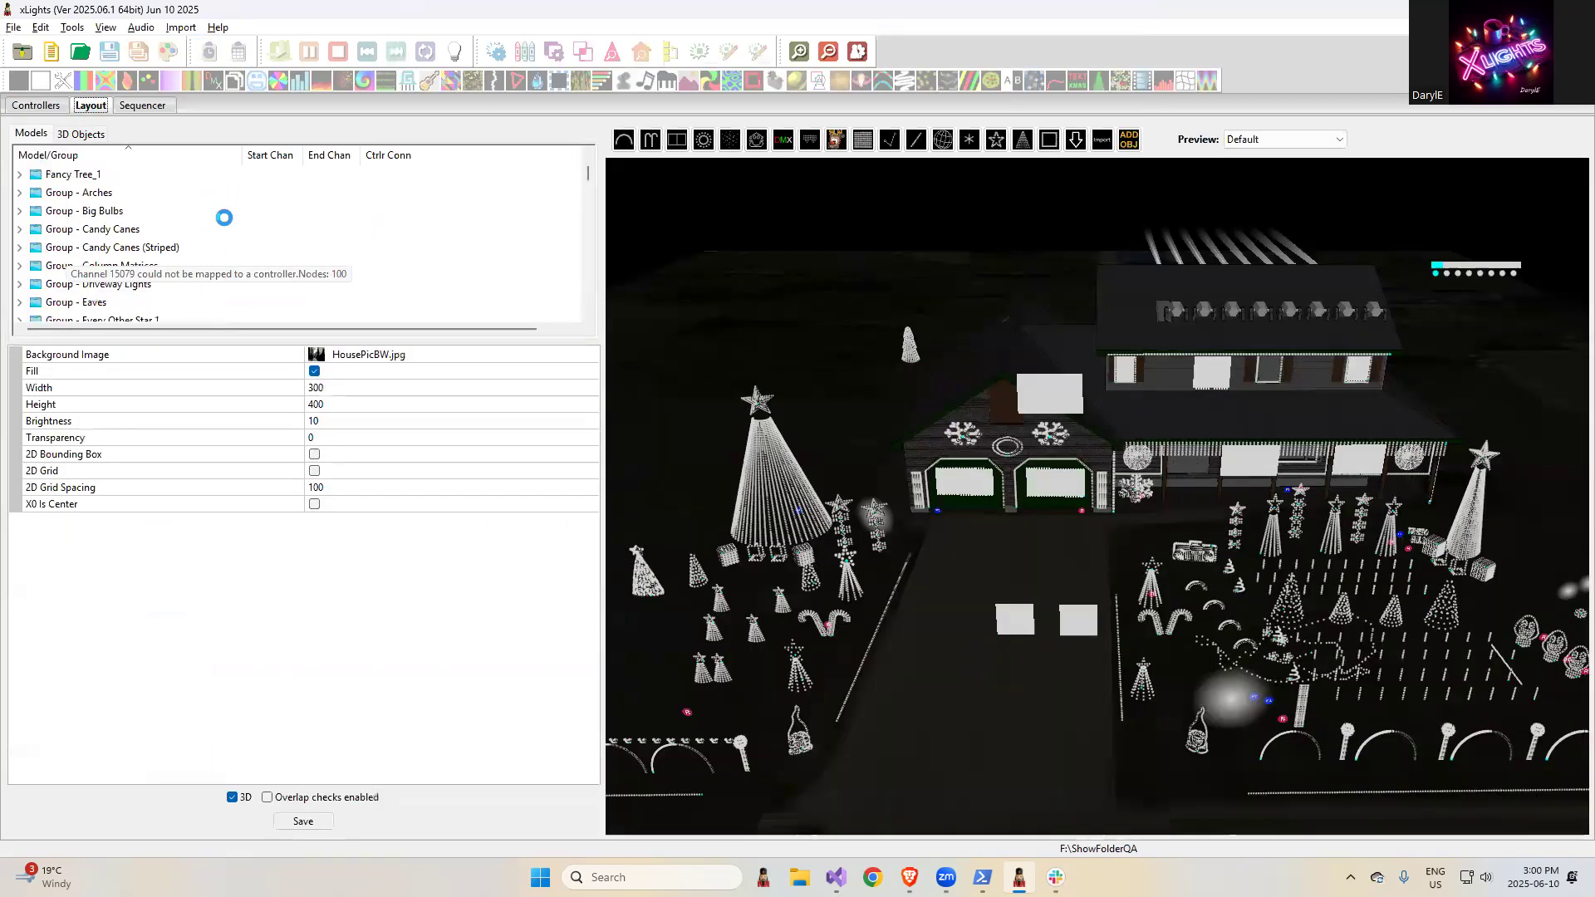
scroll(122, 241, down, 5)
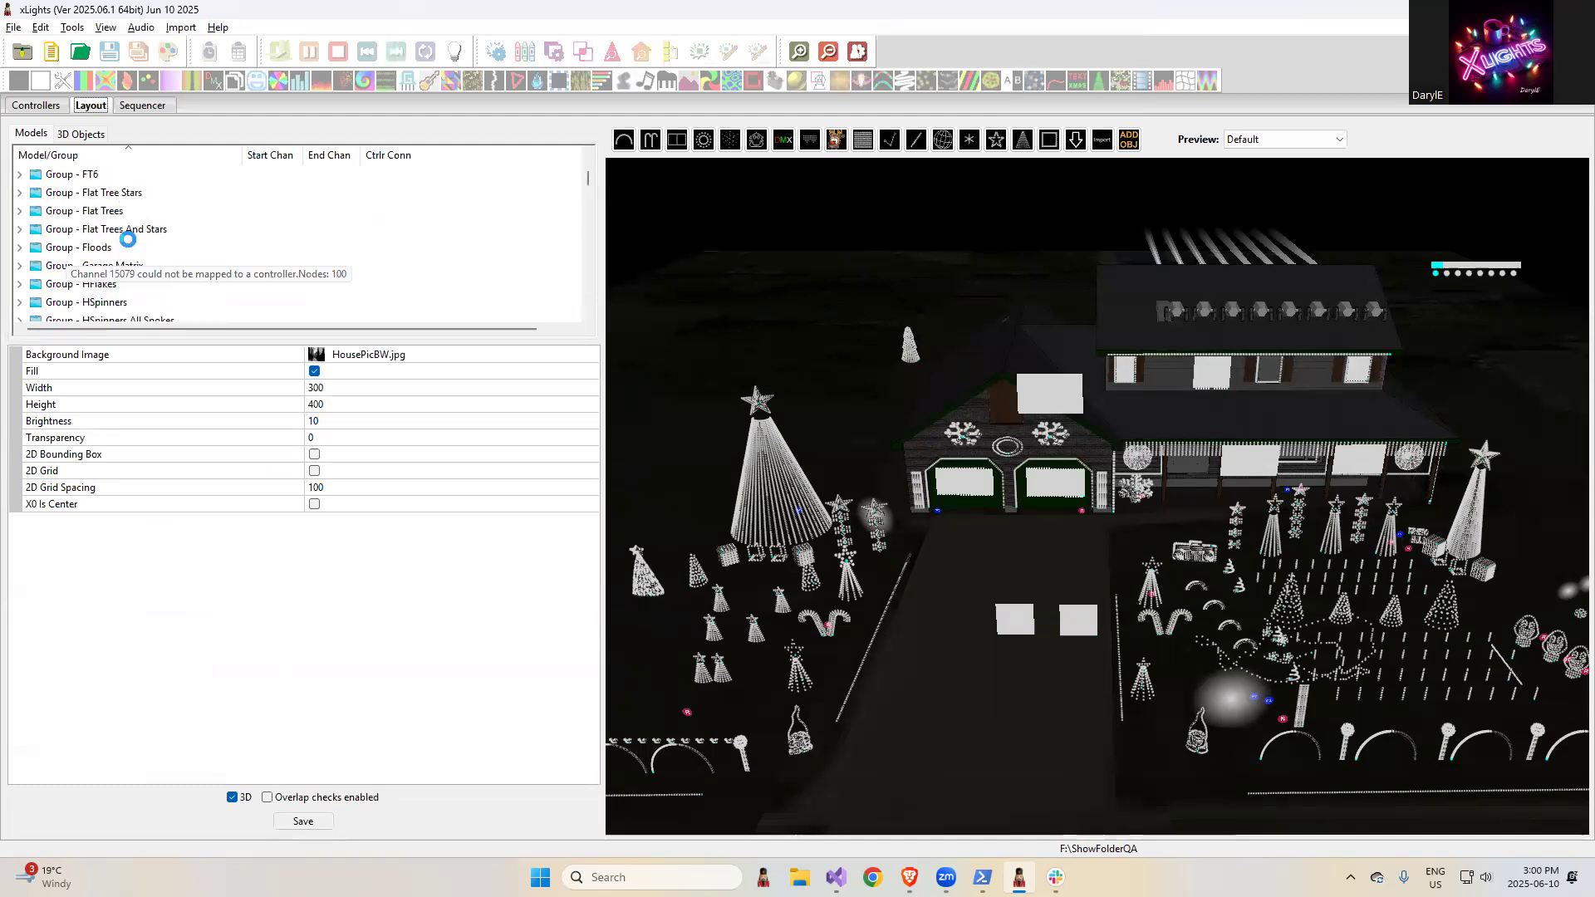
scroll(133, 233, down, 4)
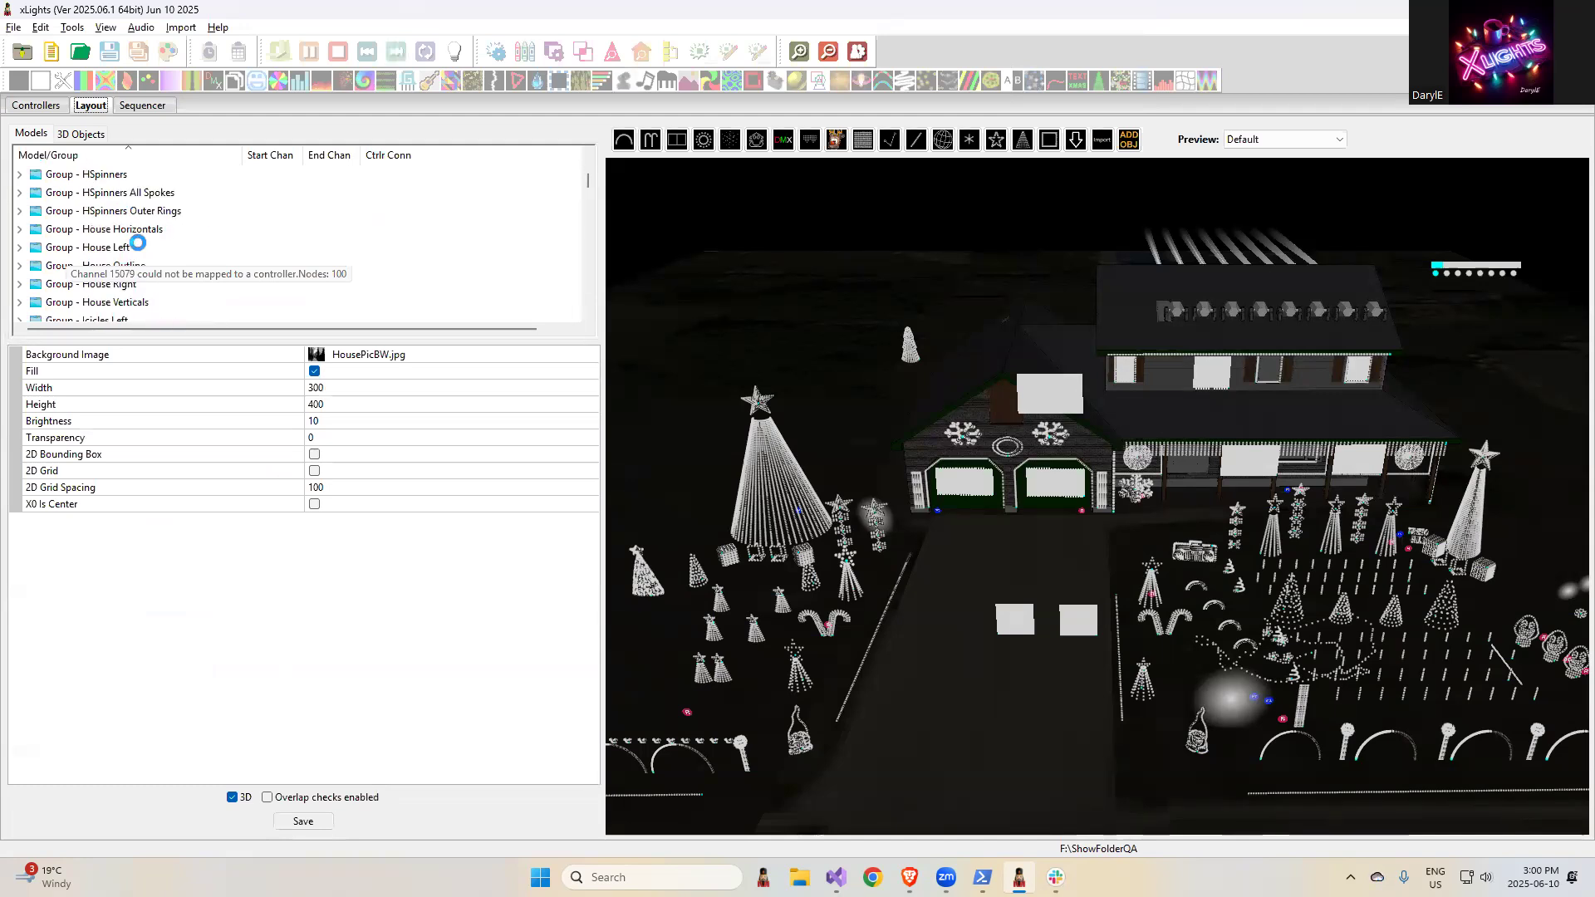
scroll(138, 245, down, 3)
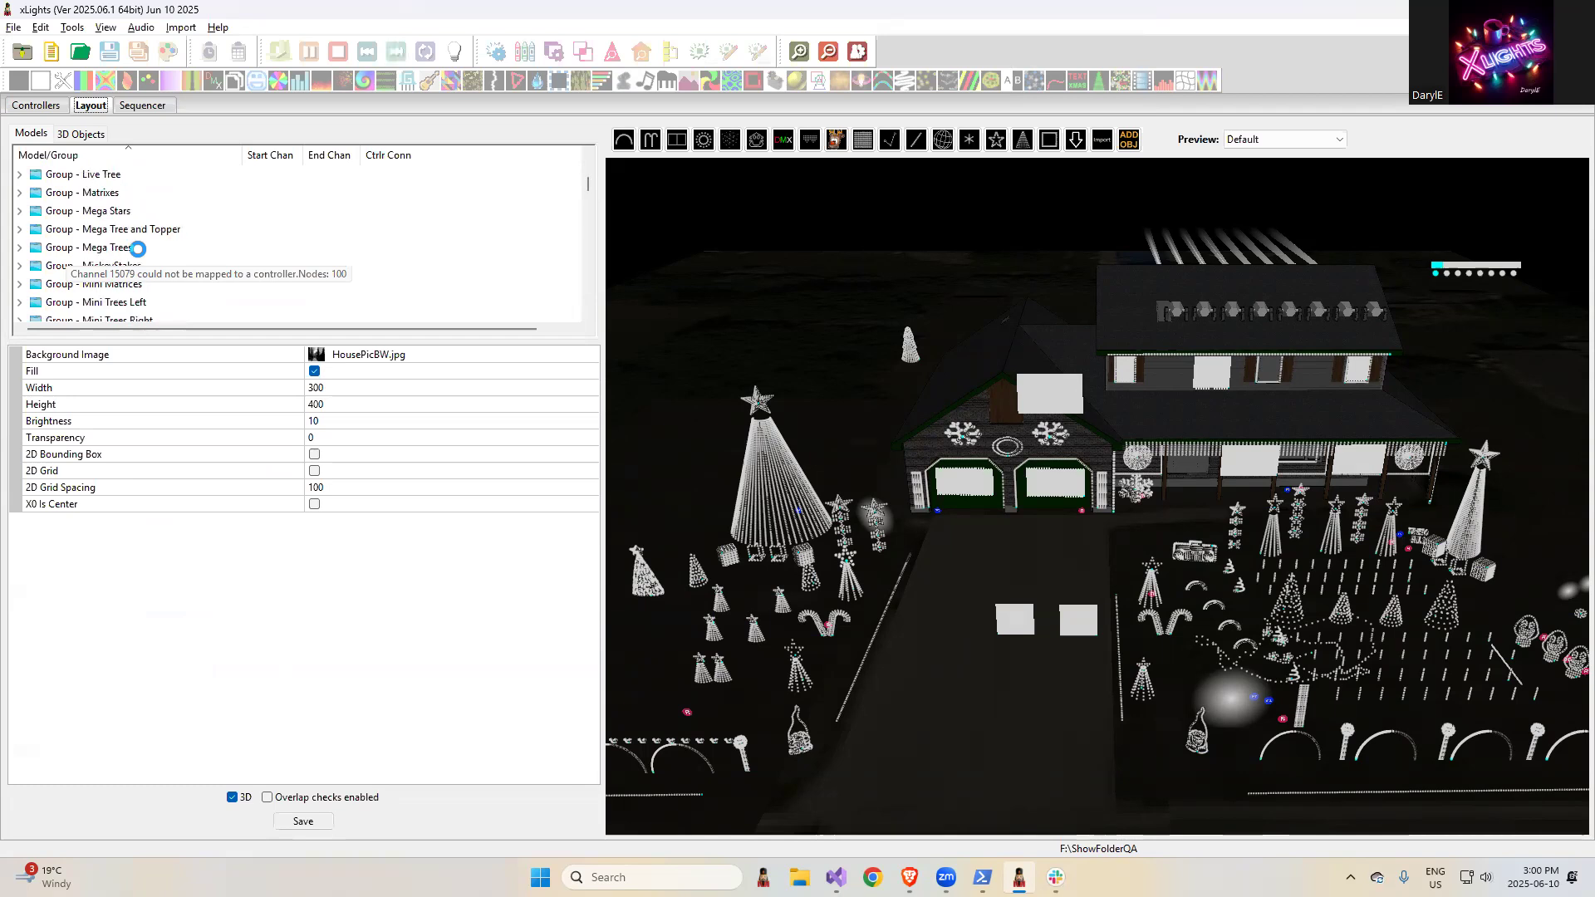
click(120, 230)
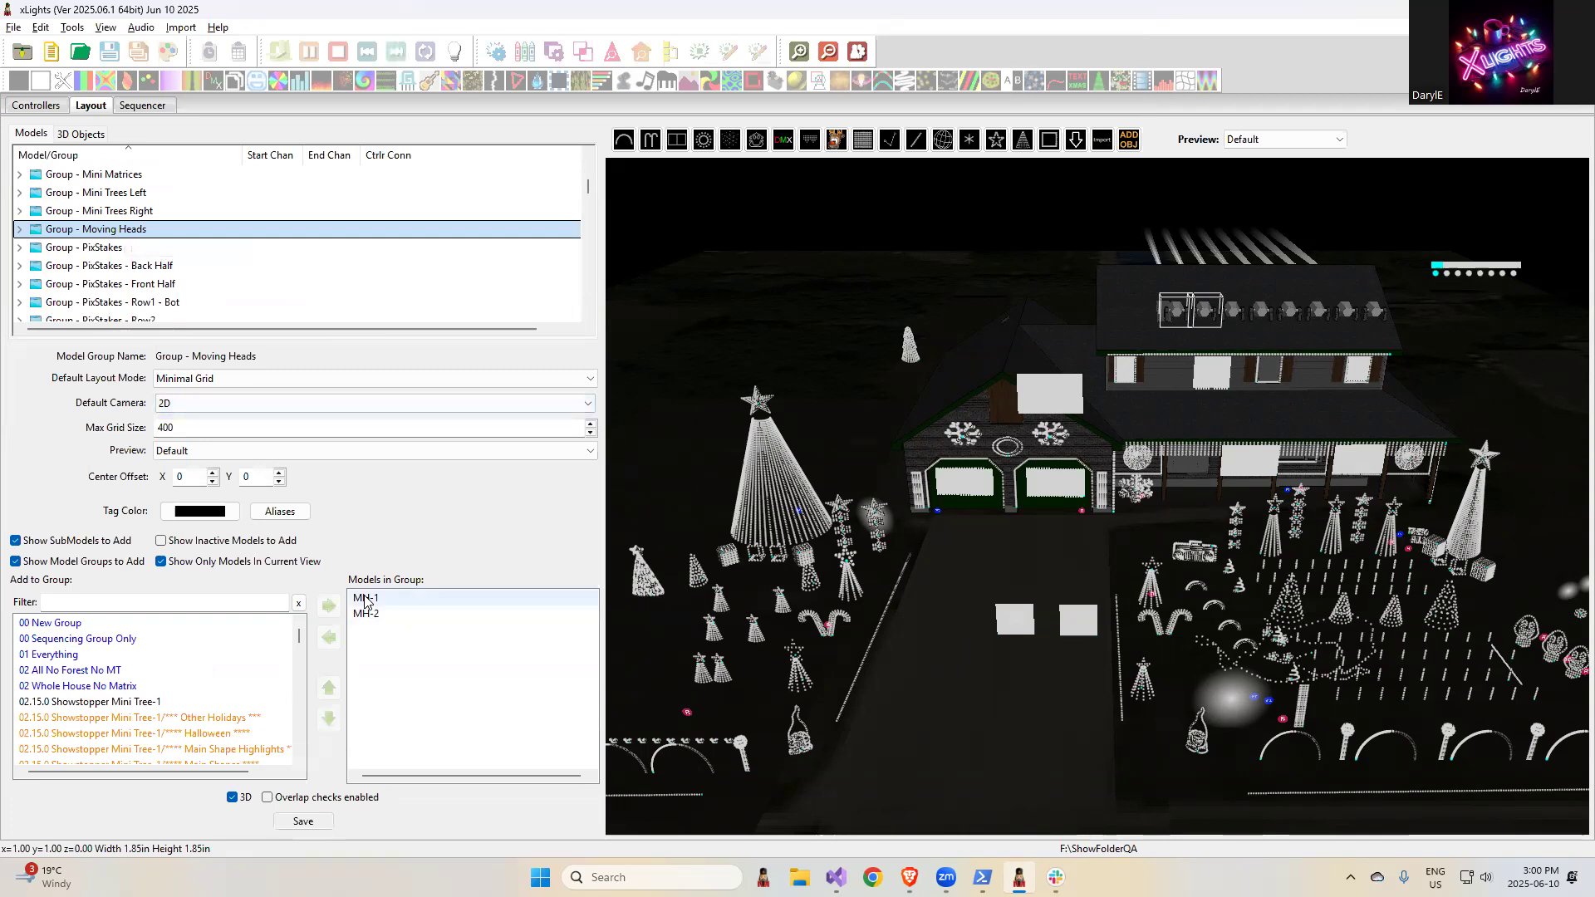
click(188, 600)
text(MH)
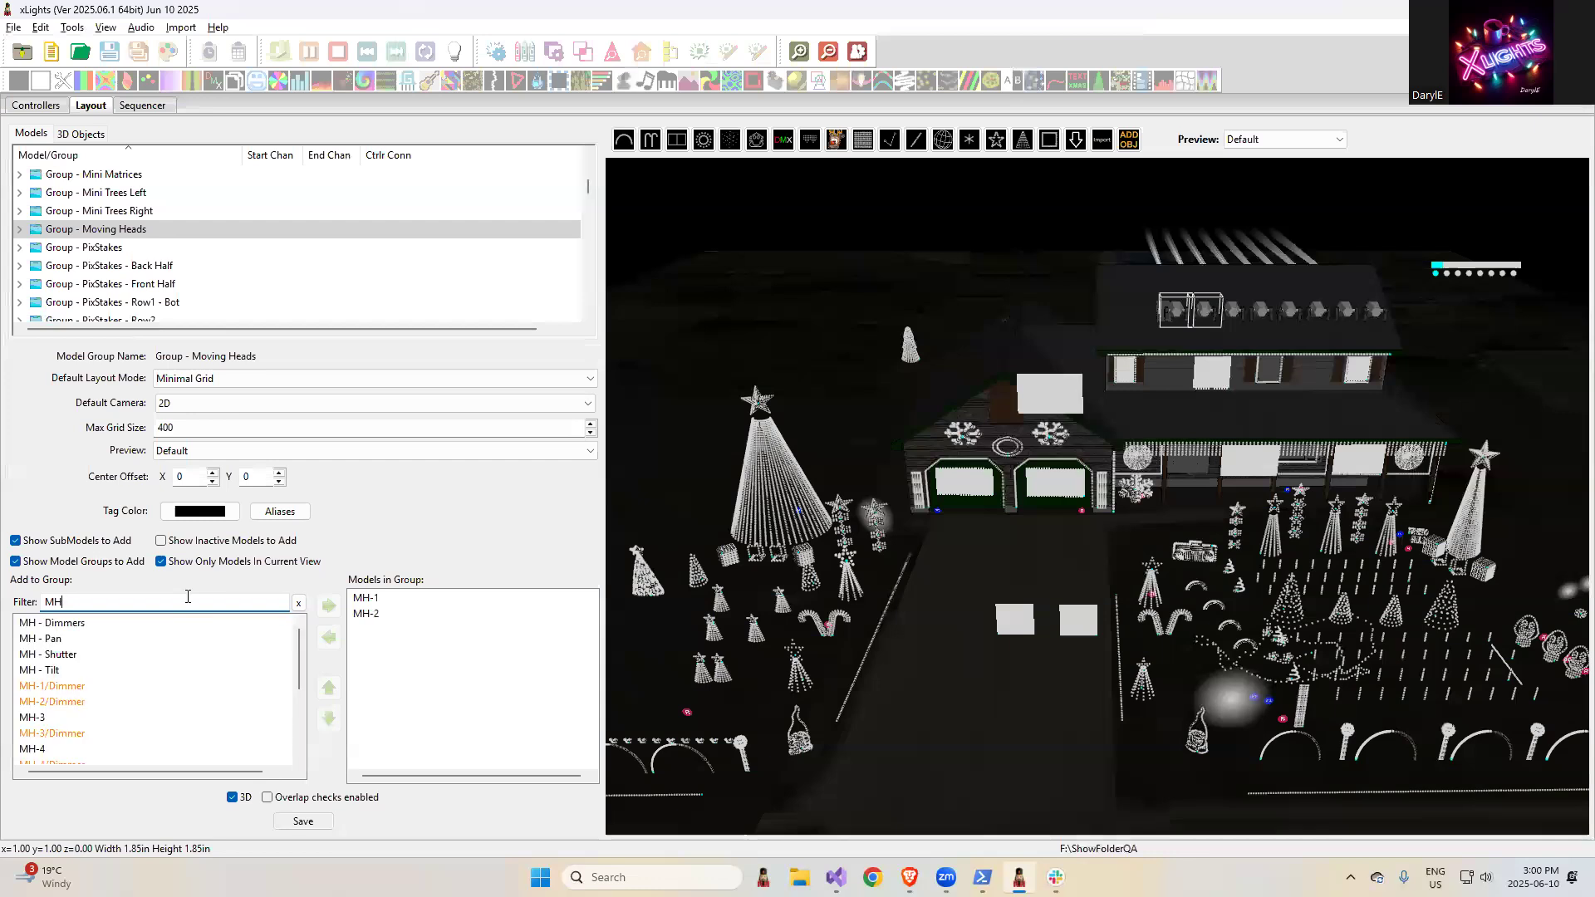
text(-)
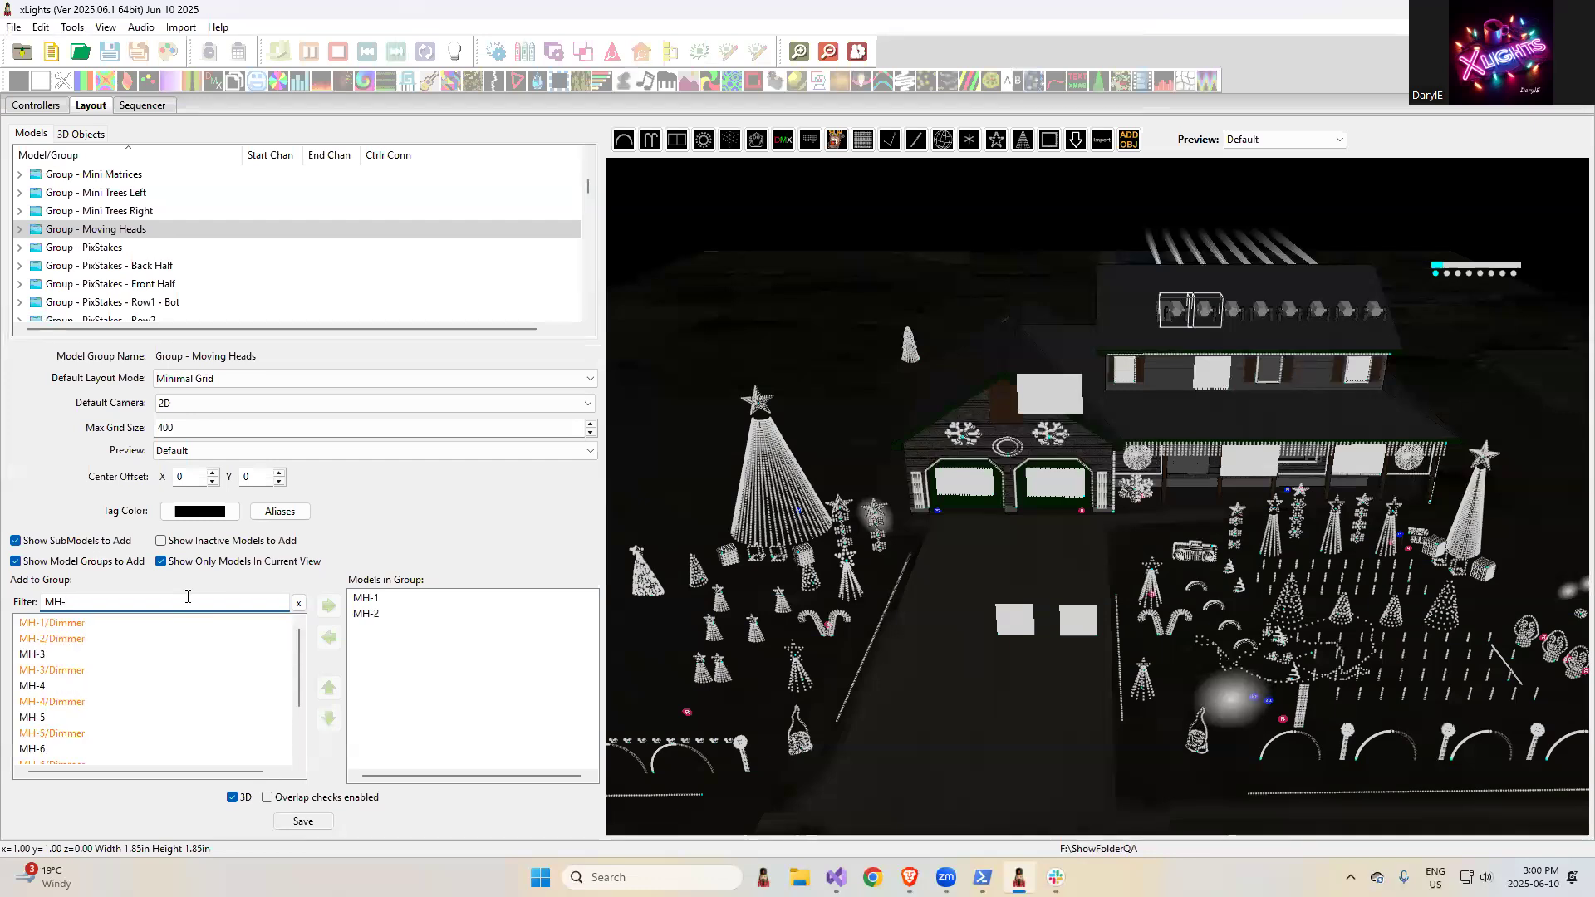
double_click(48, 654)
click(50, 673)
double_click(50, 672)
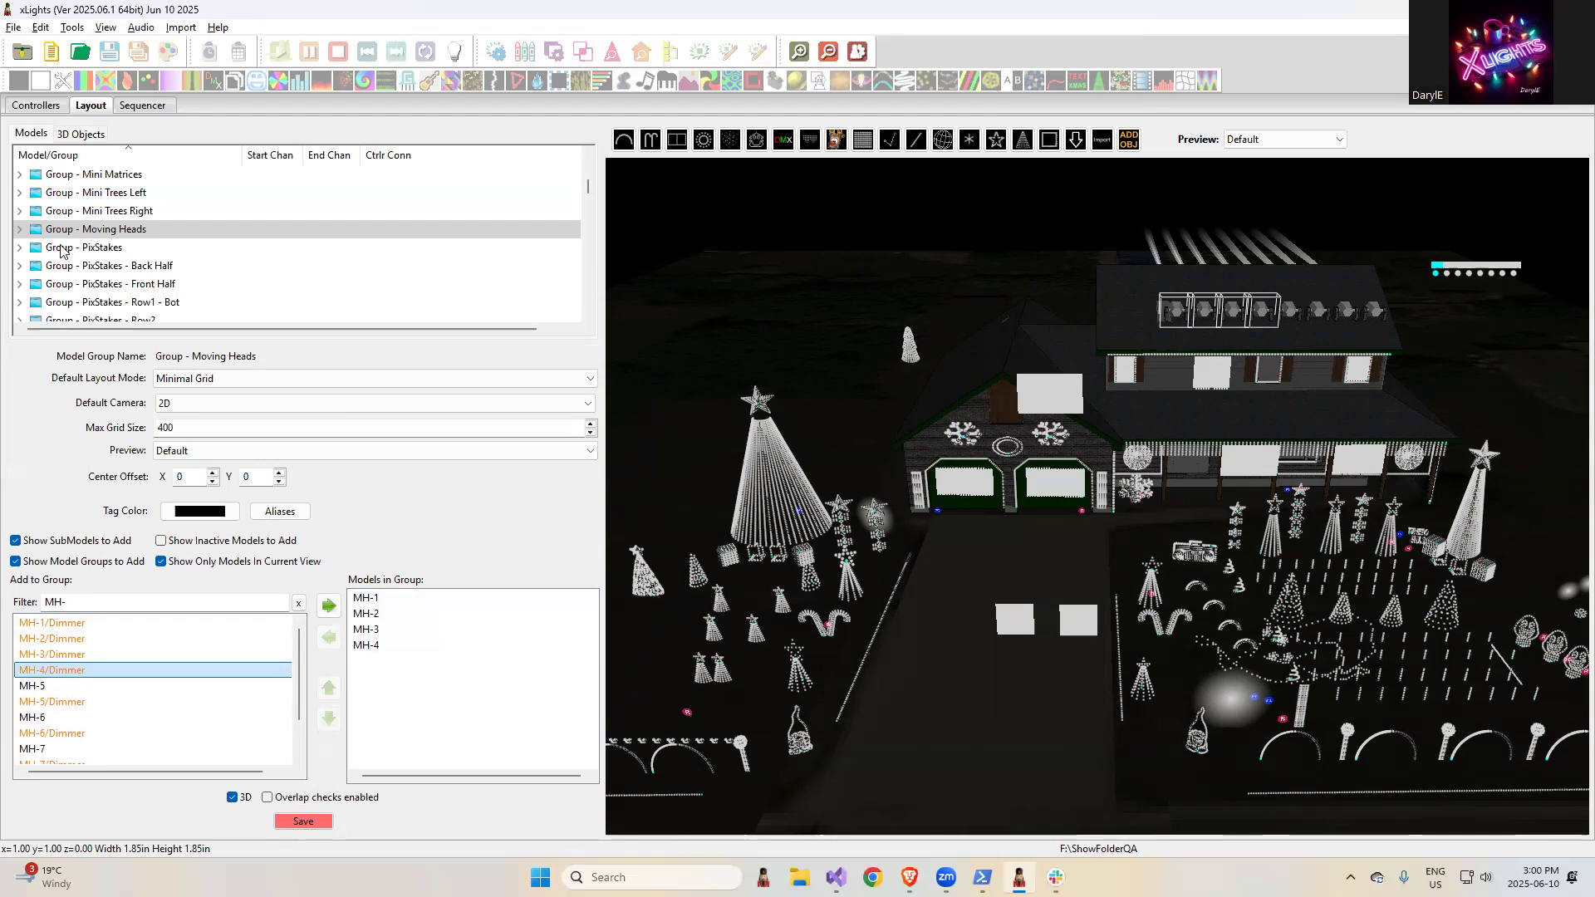
- Set the fixture of the MH-3 moving head model to MH1
click(96, 176)
scroll(137, 291, down, 8)
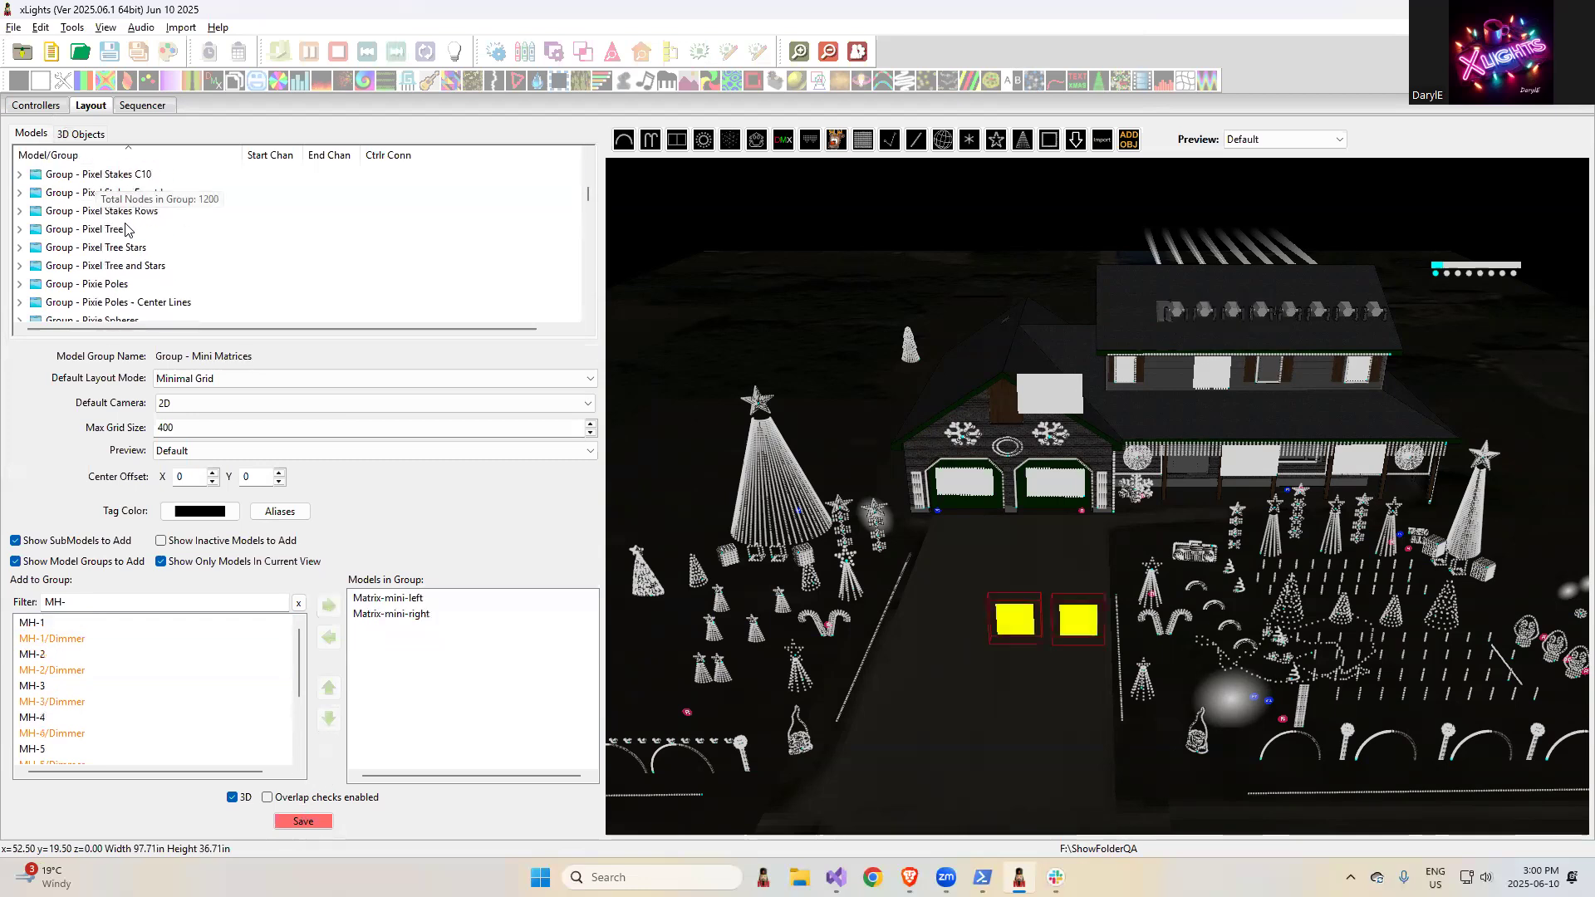
scroll(139, 295, down, 3)
scroll(143, 295, down, 10)
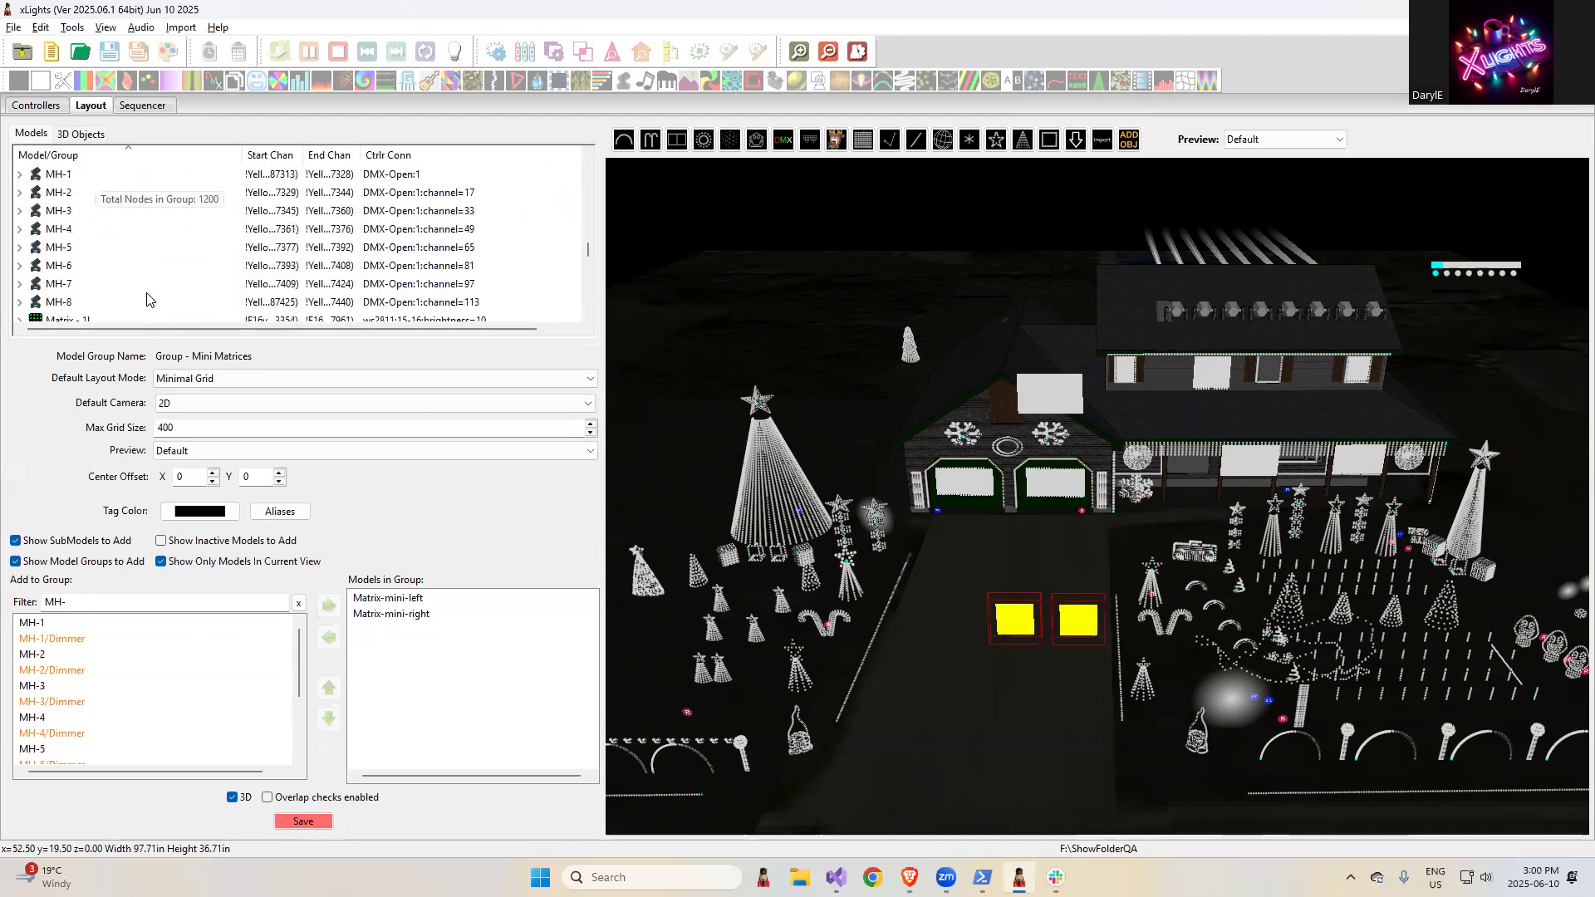
click(62, 195)
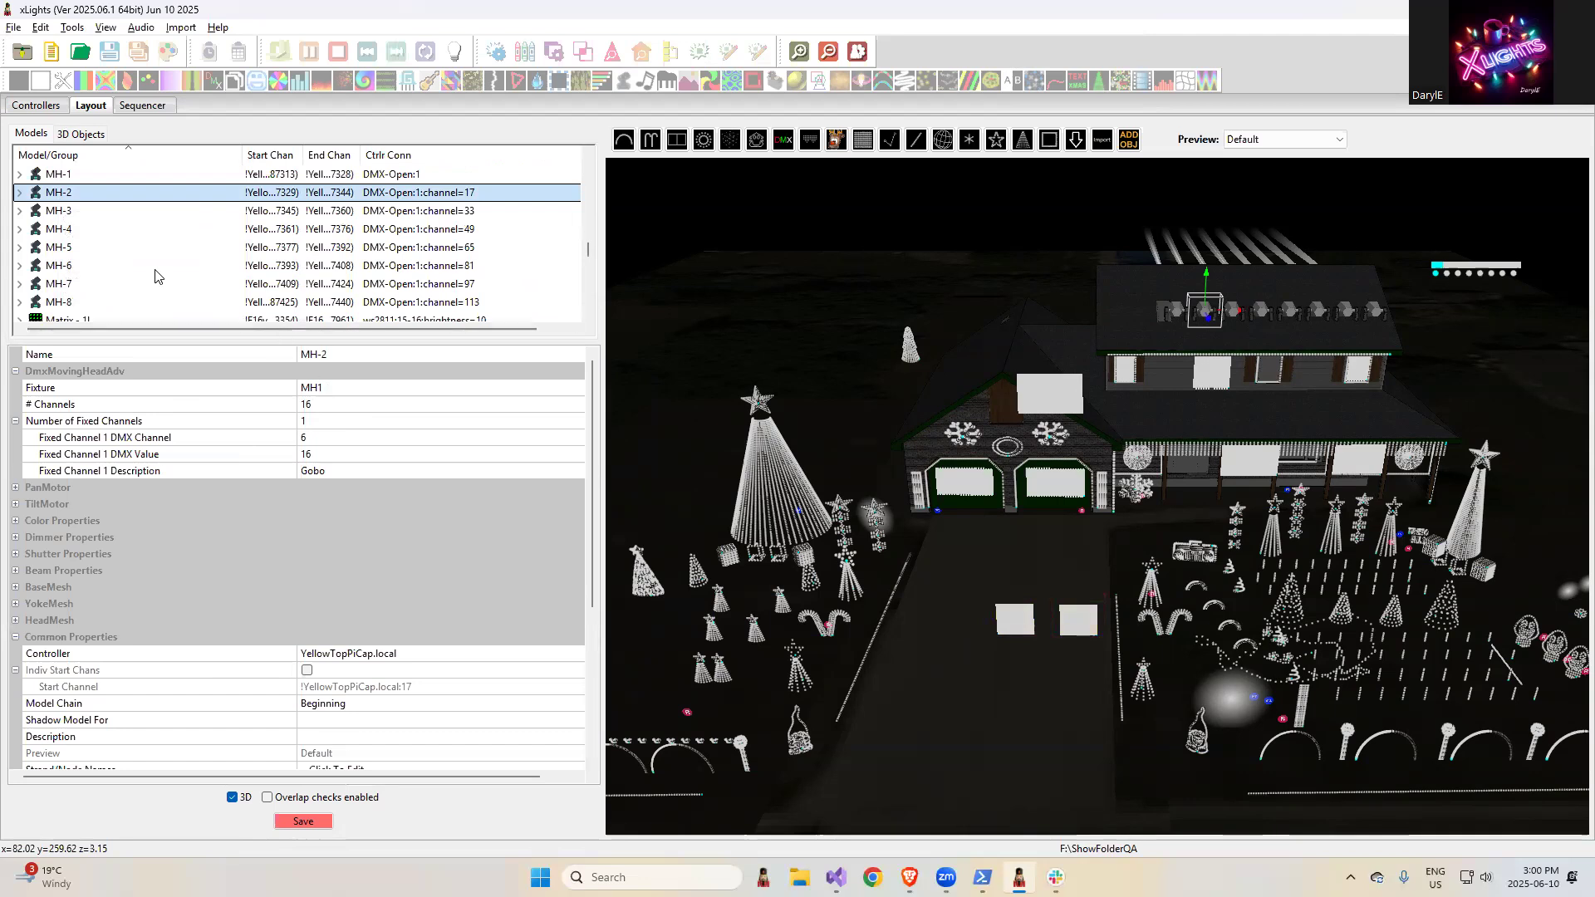
click(96, 214)
click(330, 390)
click(330, 391)
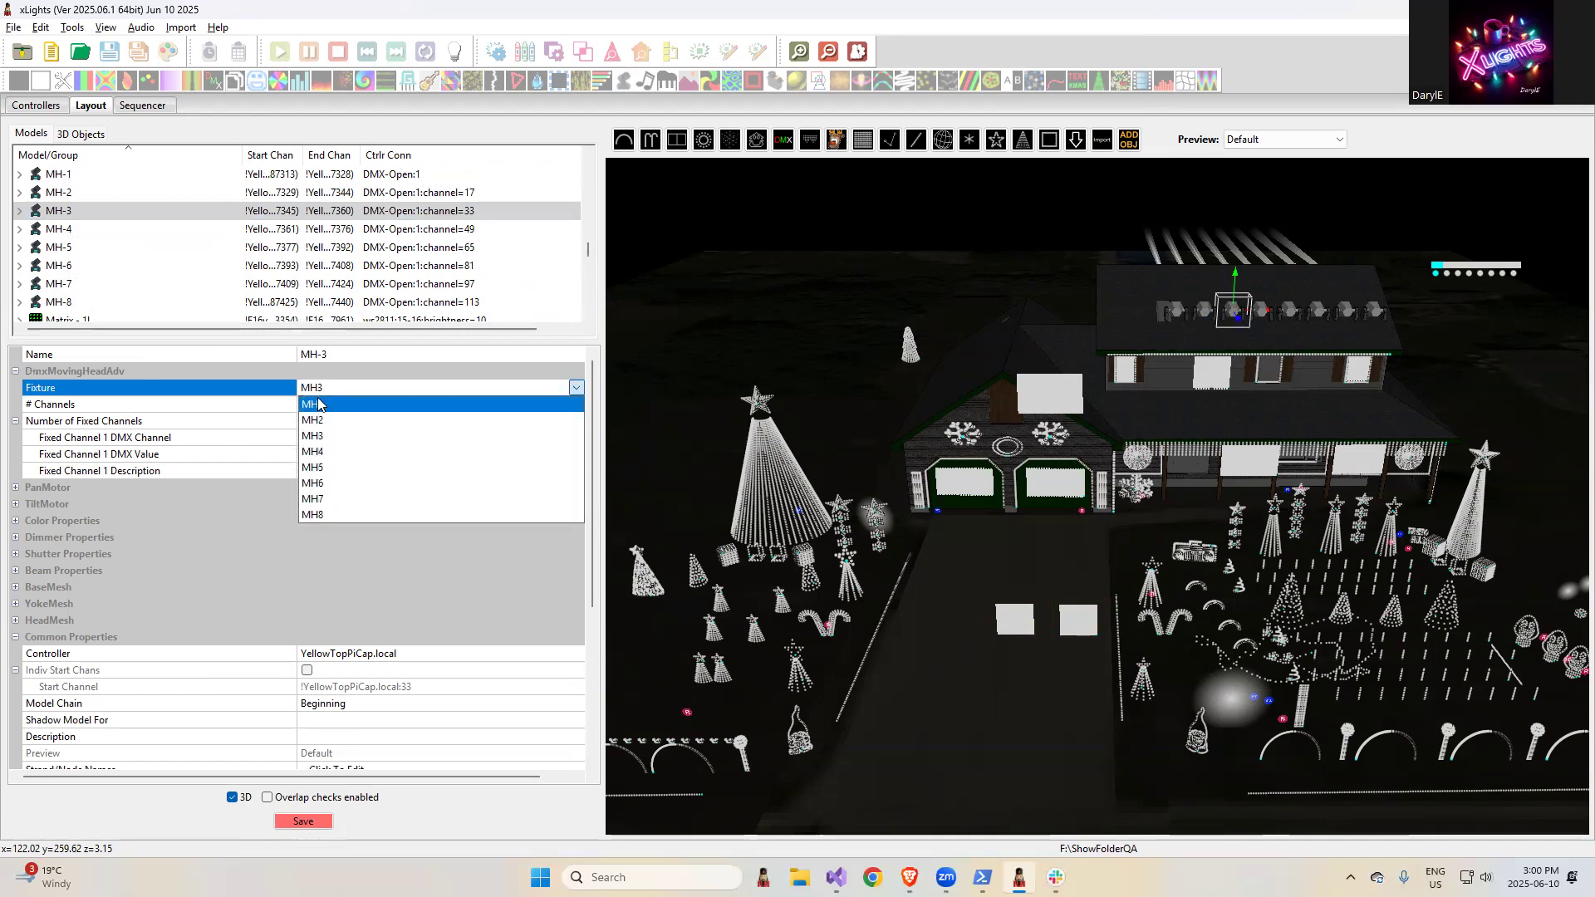
click(318, 406)
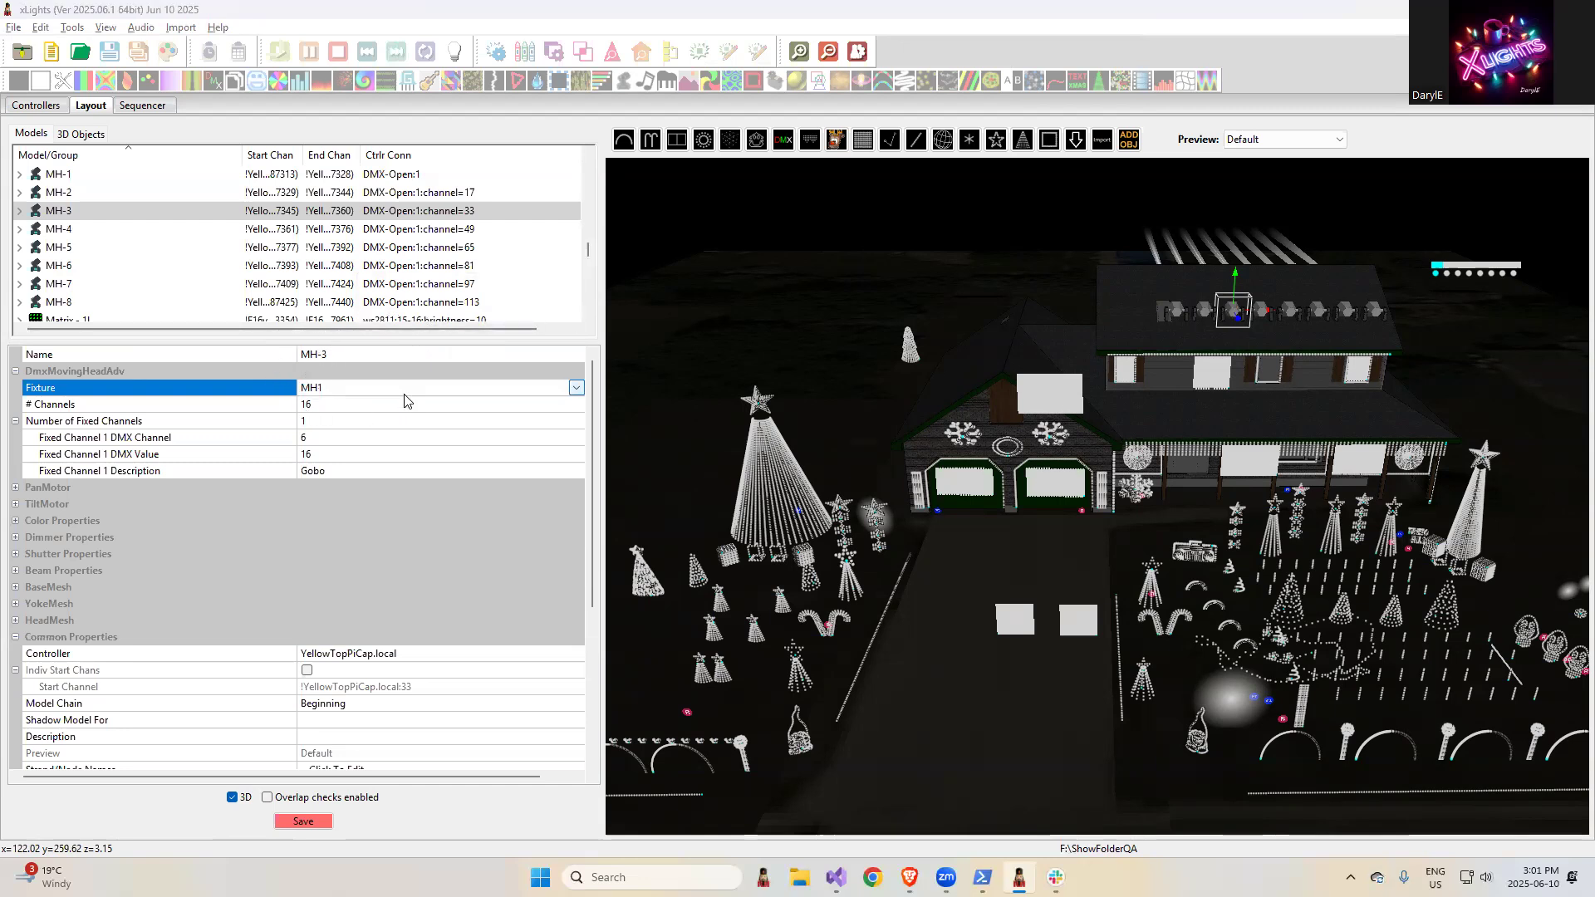
- Switch to the browser's release notes and highlight the entry "Handle submodel window size being too large"
key(alt+Tab)
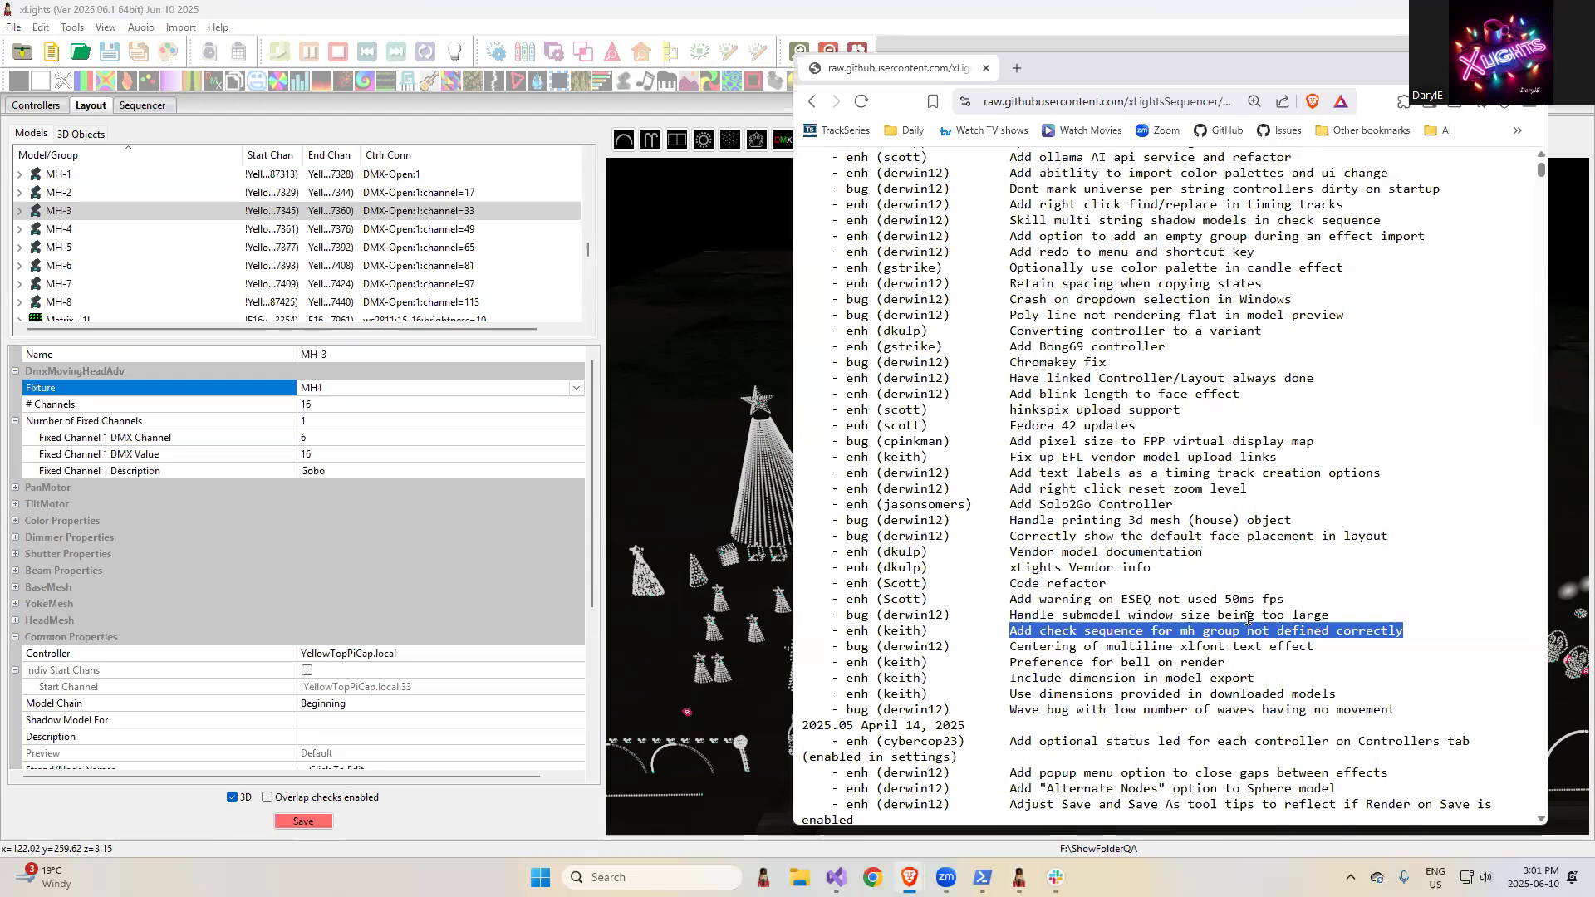
click(1248, 616)
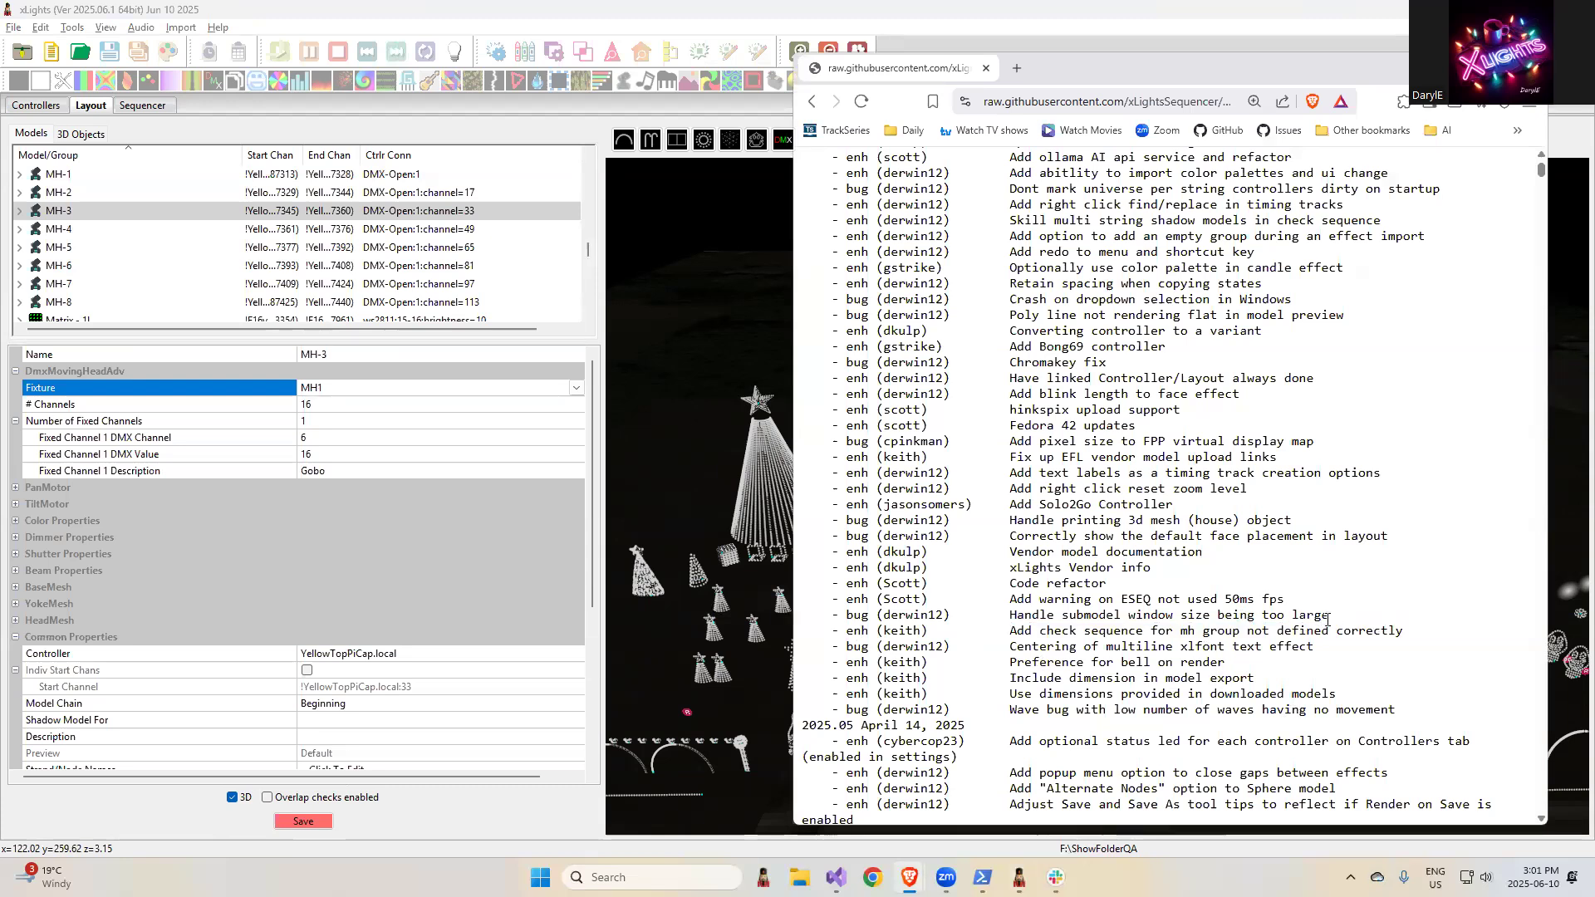
drag(1334, 616, 1003, 616)
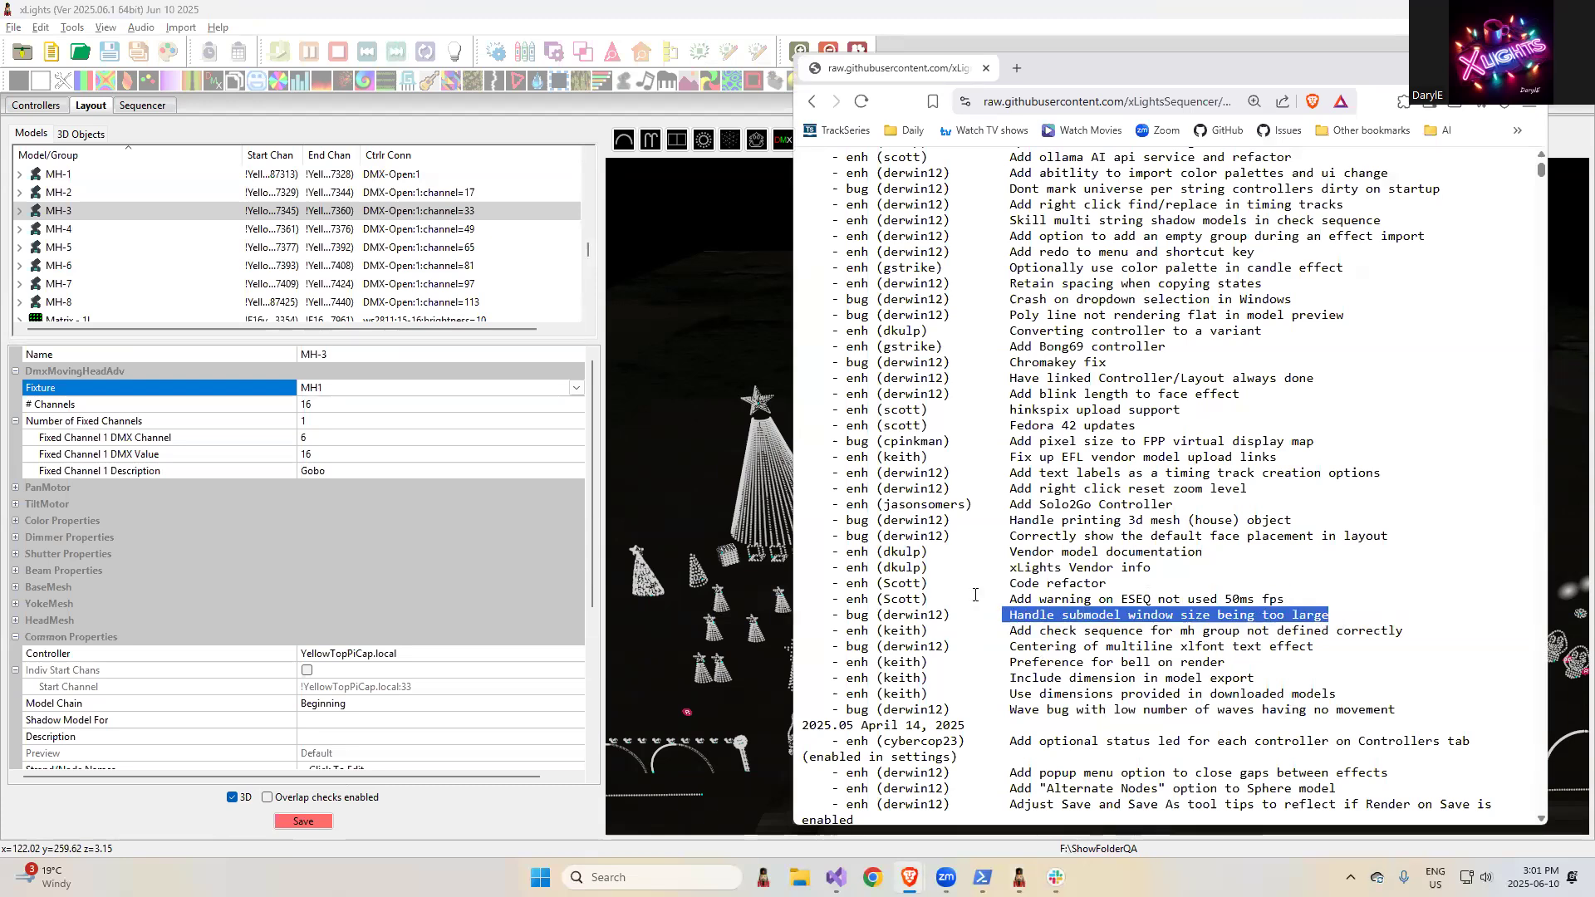
- Open the SubModels editor of the HSpinner5 model in xLights and examine the node ranges of its Arms submodel
scroll(133, 324, down, 5)
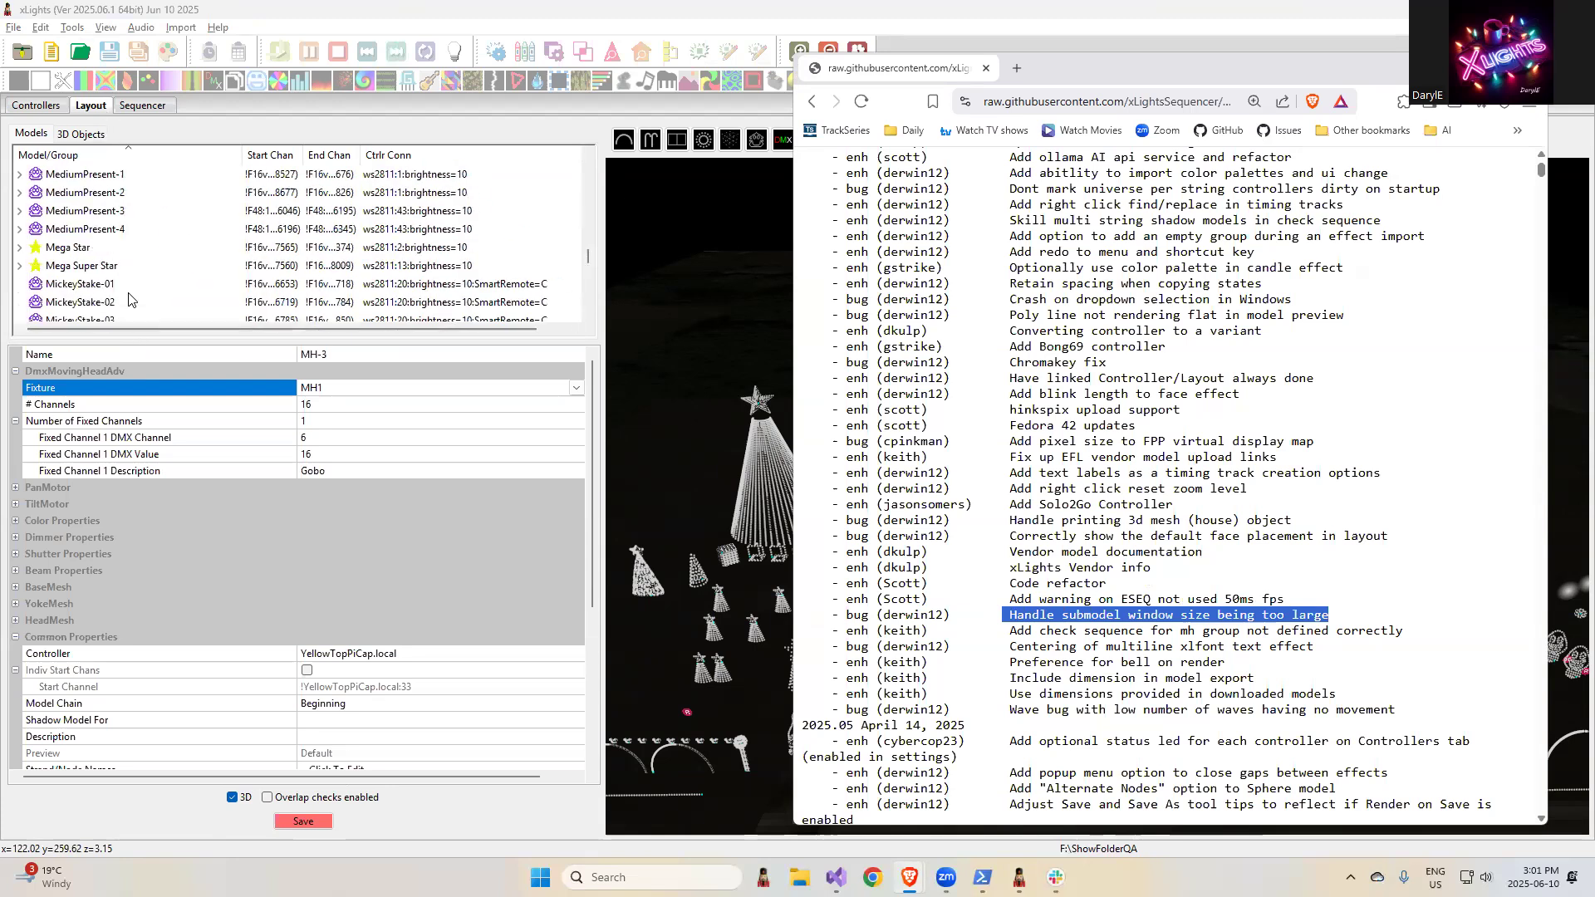
scroll(133, 327, down, 3)
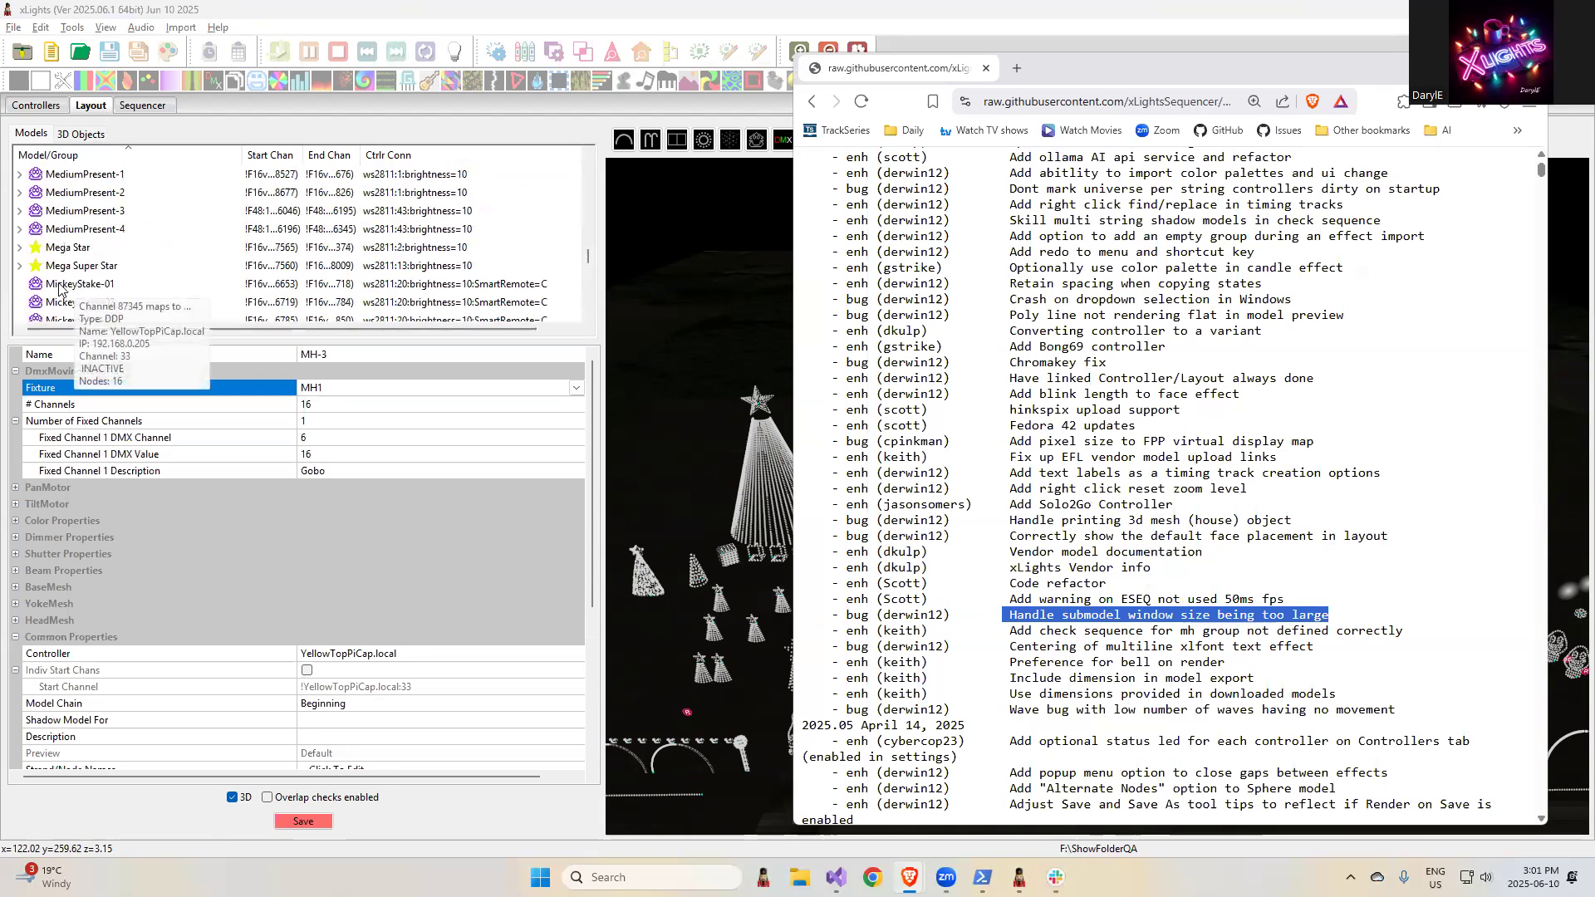
scroll(72, 254, up, 4)
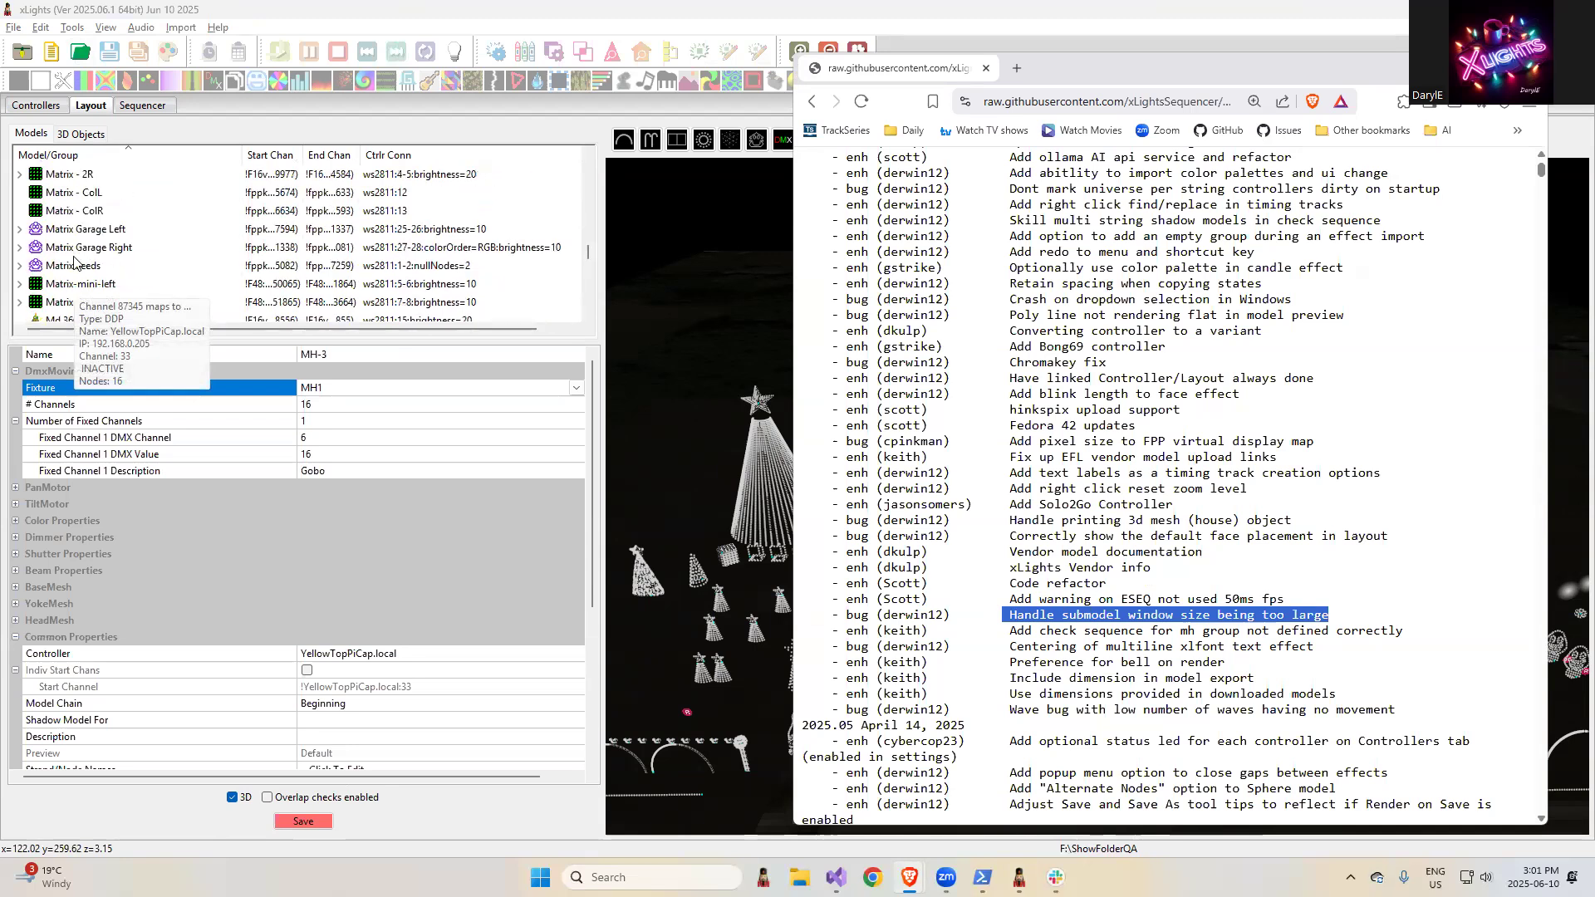
scroll(112, 270, up, 4)
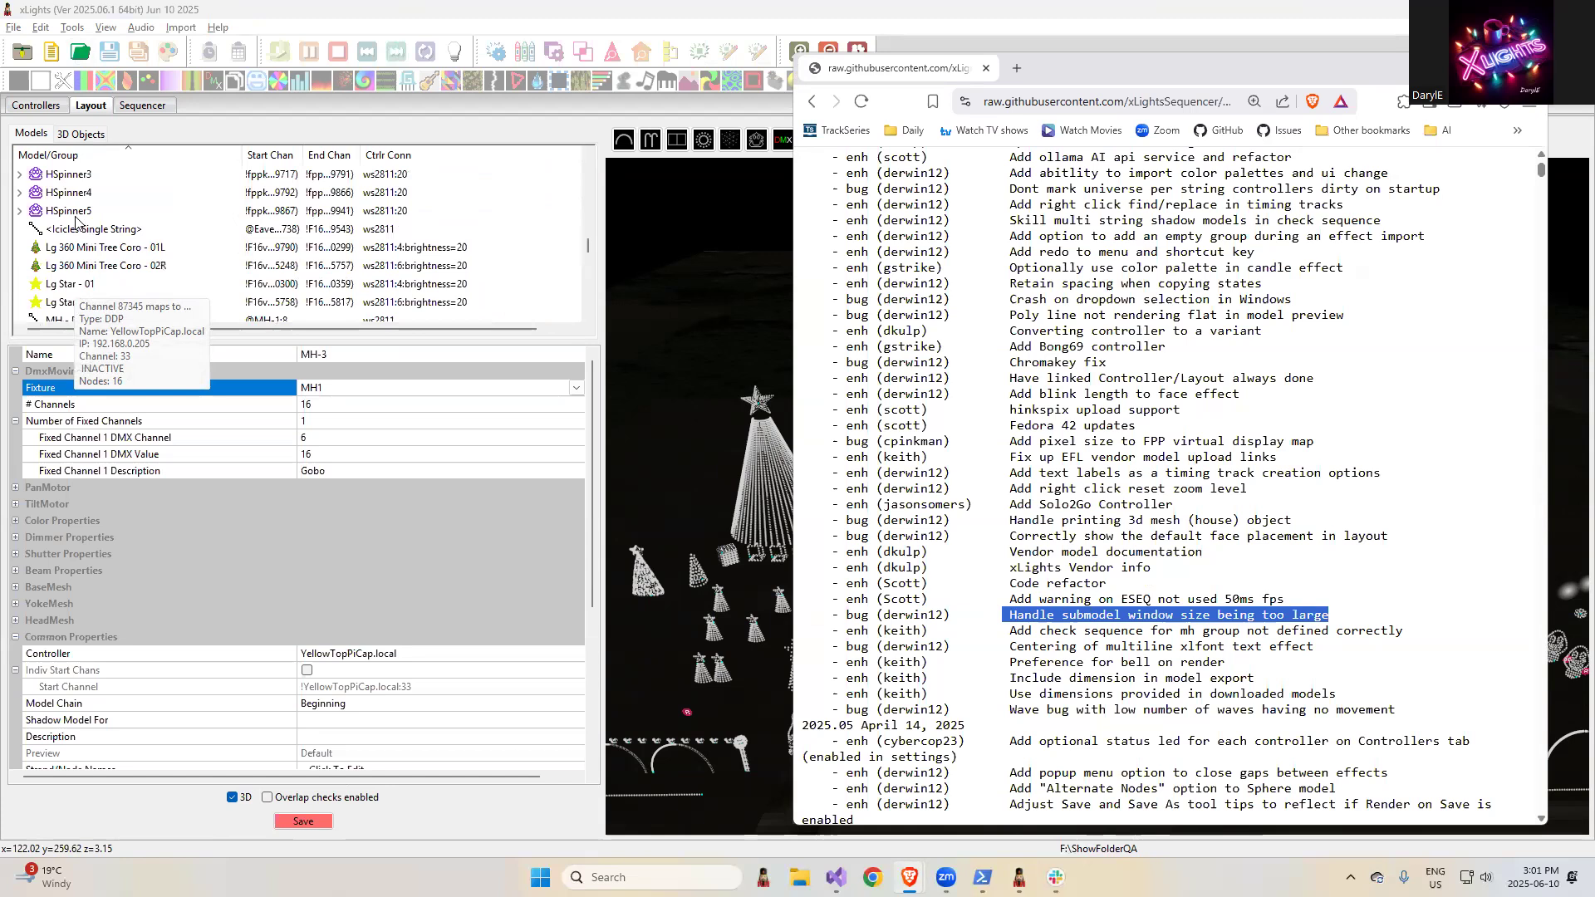
click(73, 211)
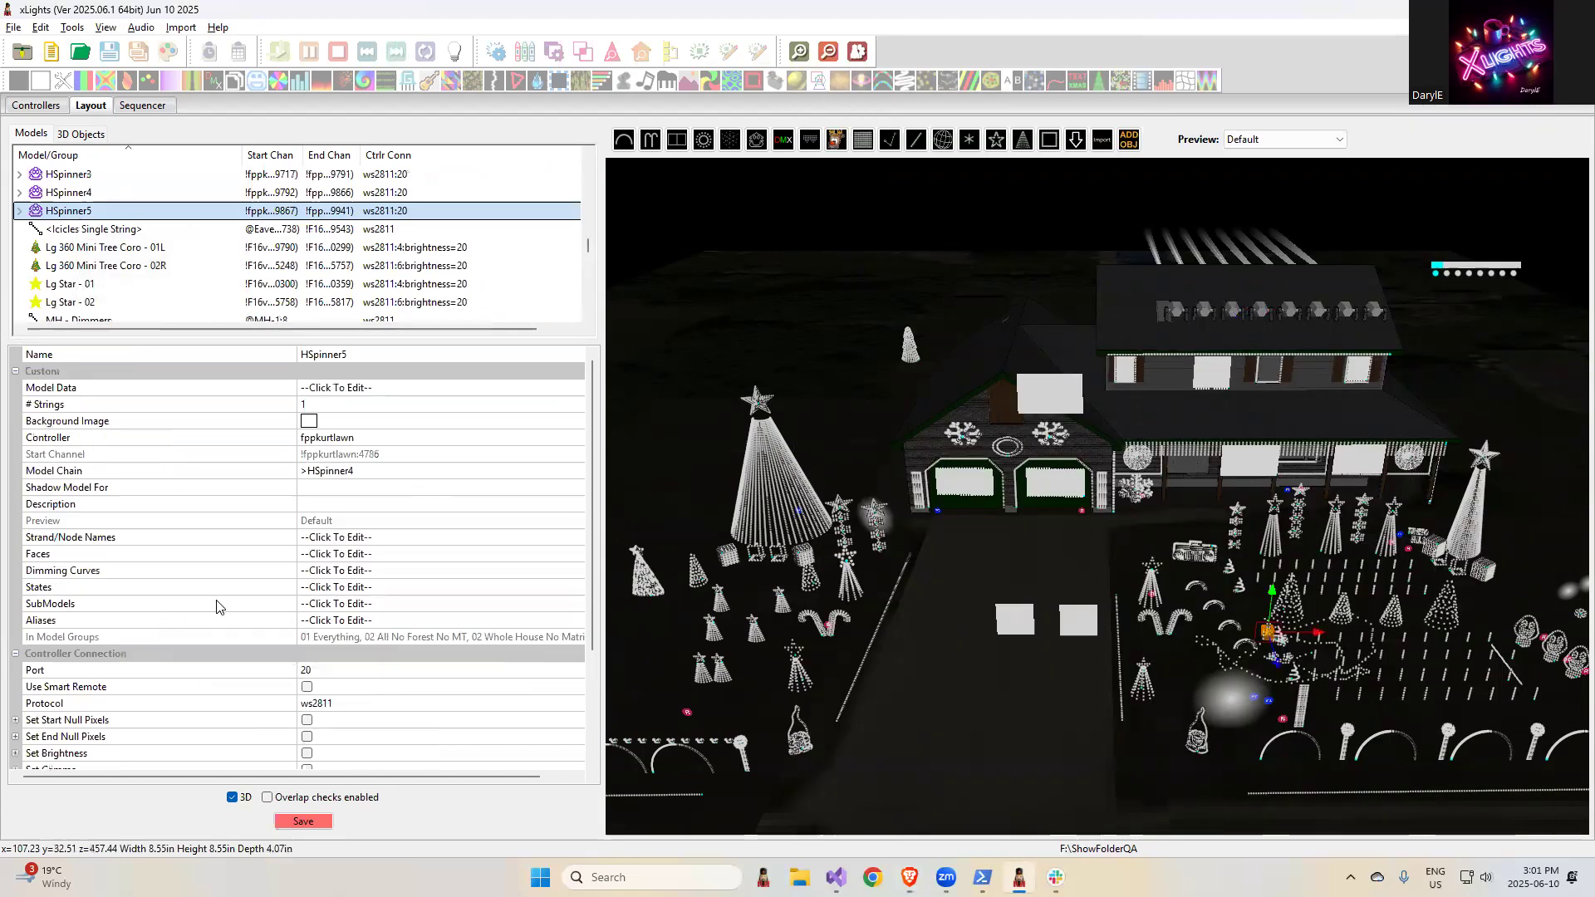
click(382, 606)
click(575, 605)
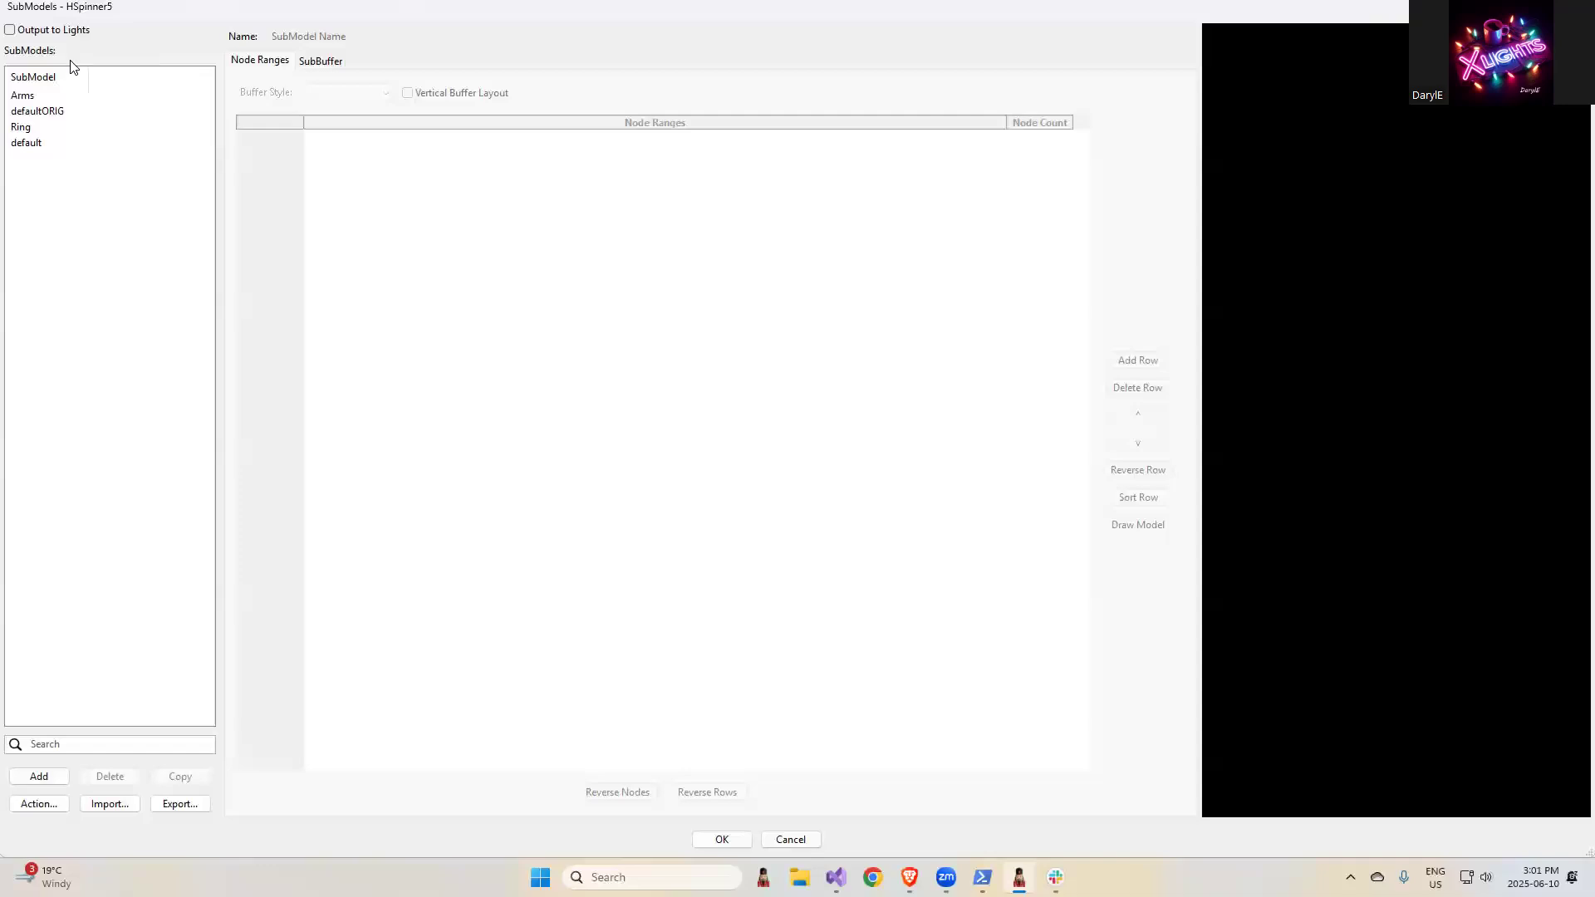
click(37, 95)
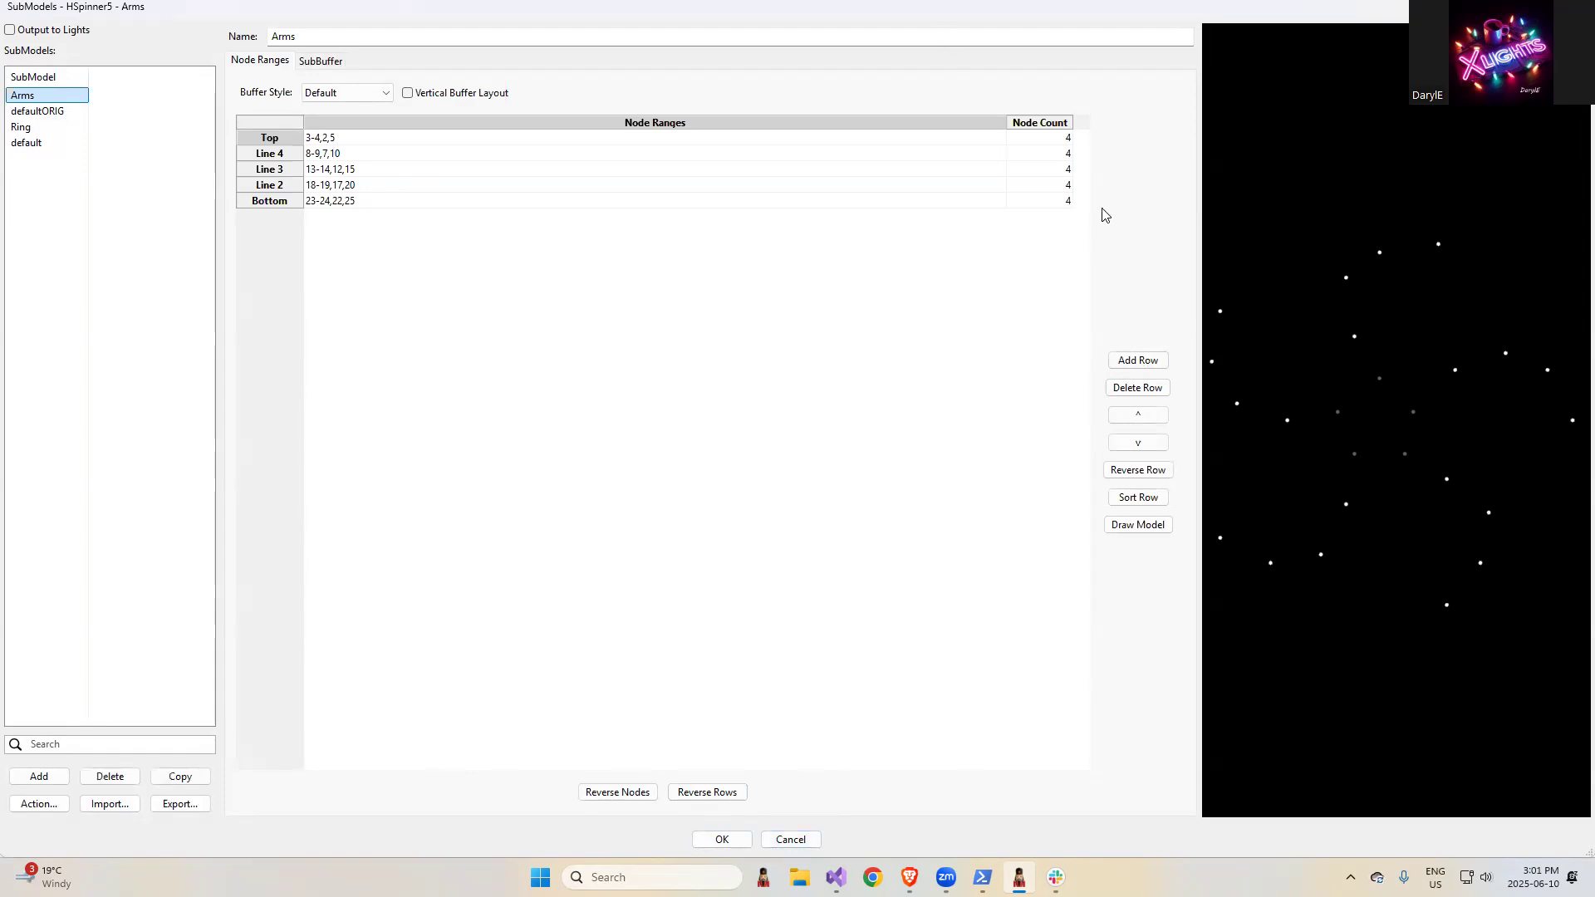
- Highlight the release note "Add warning on ESEQ not used 50ms fps" in the browser and return to xLights
key(alt+Tab)
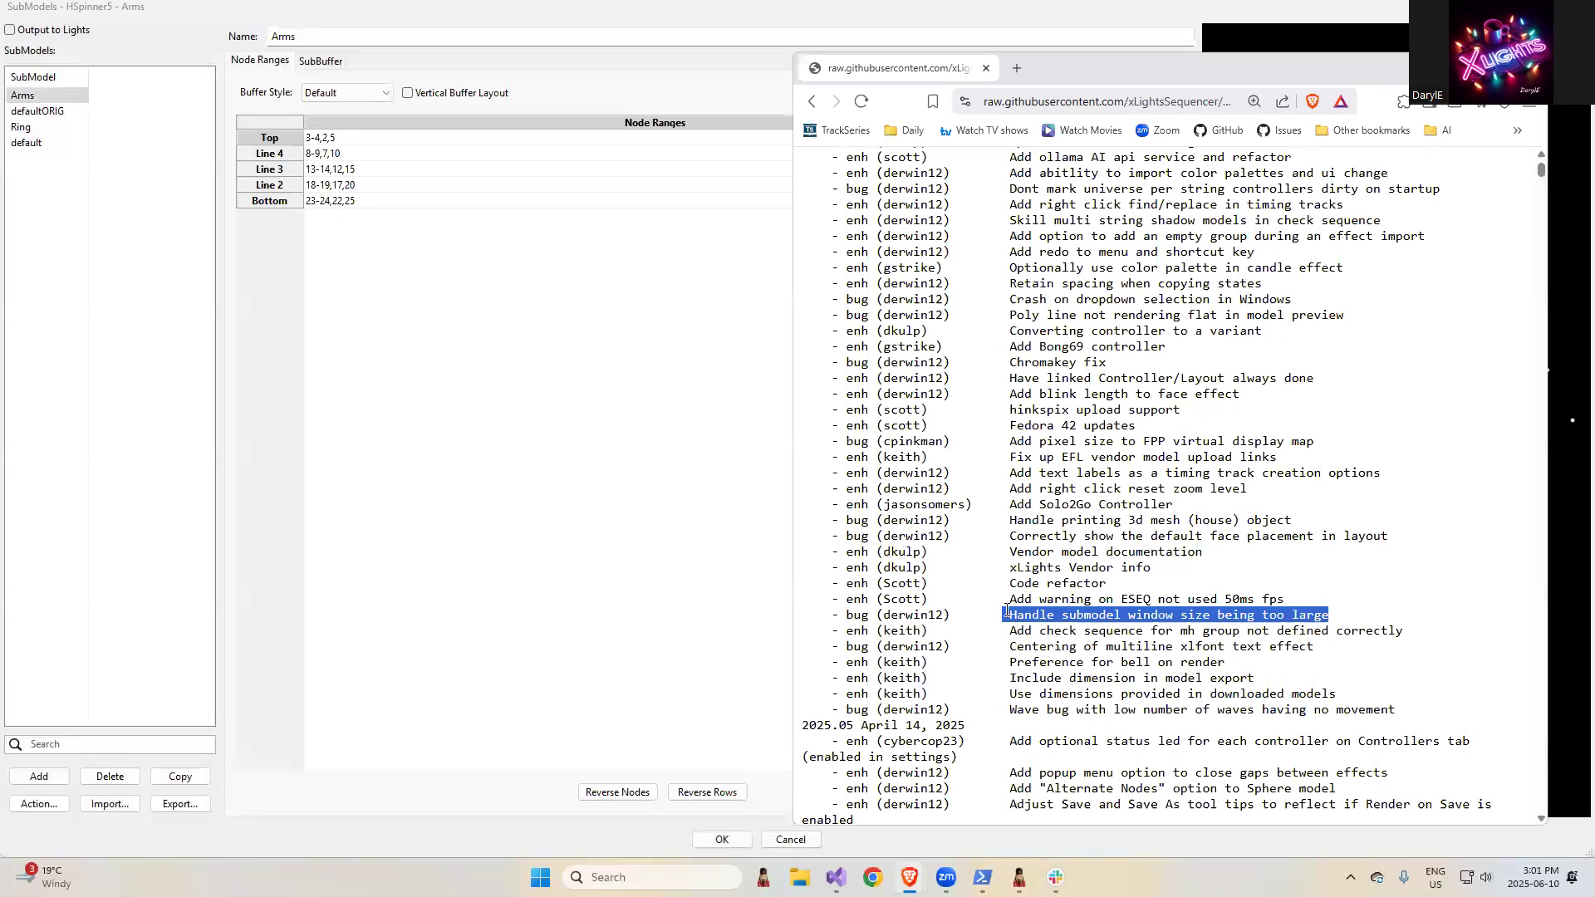
drag(1011, 598, 1265, 589)
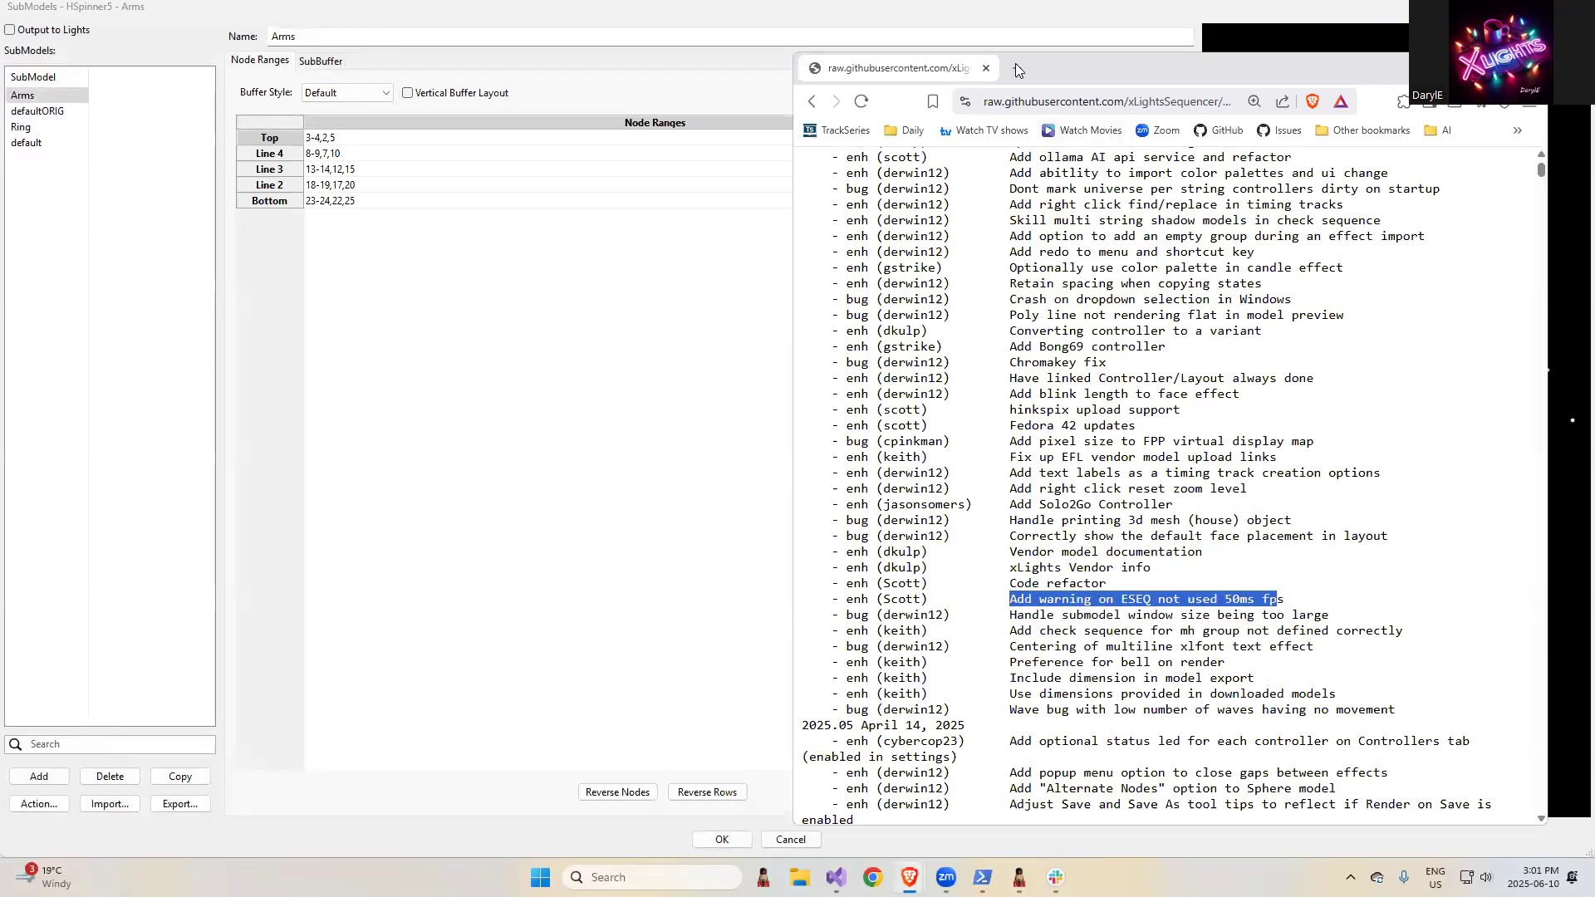
key(alt+Tab)
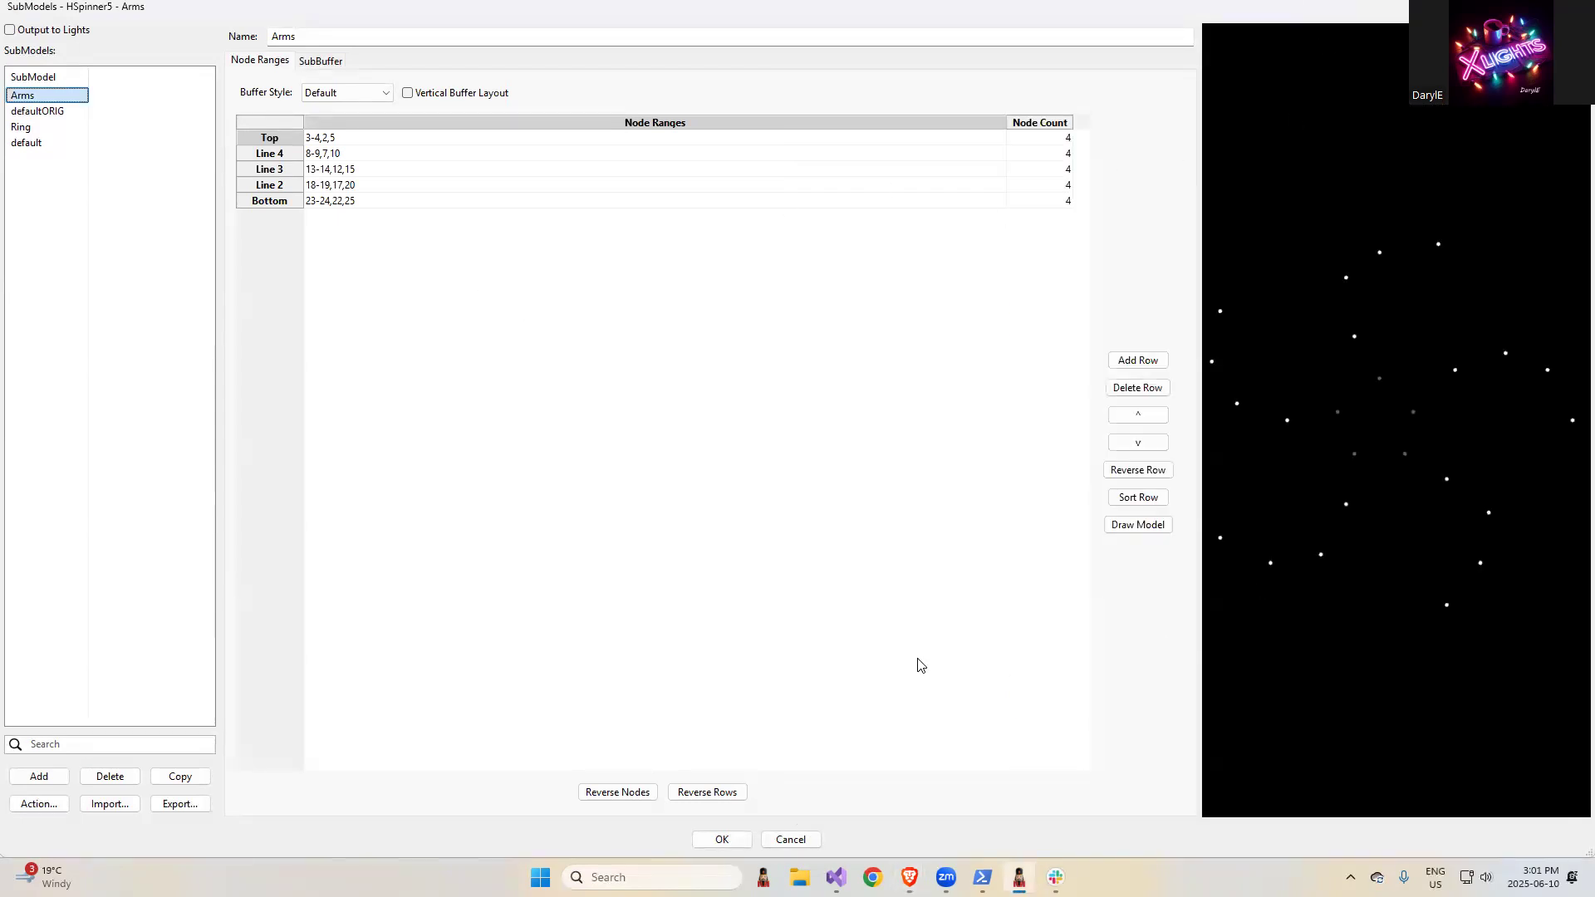
- Close the HSpinner5 SubModels editor without saving and switch to the Sequencer
click(789, 839)
click(835, 431)
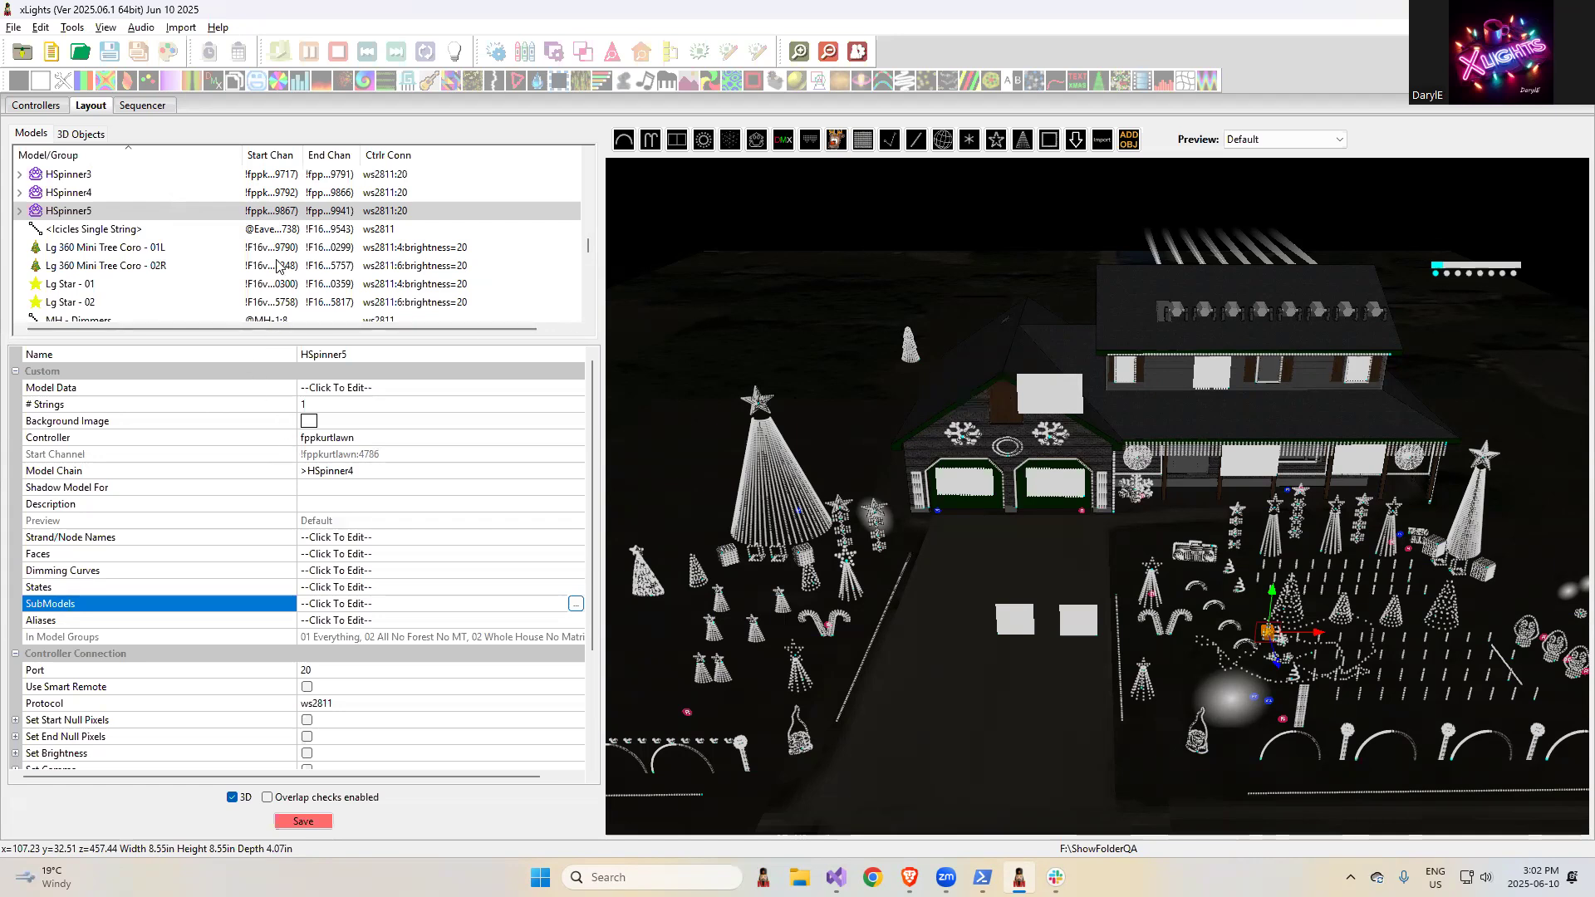
click(146, 107)
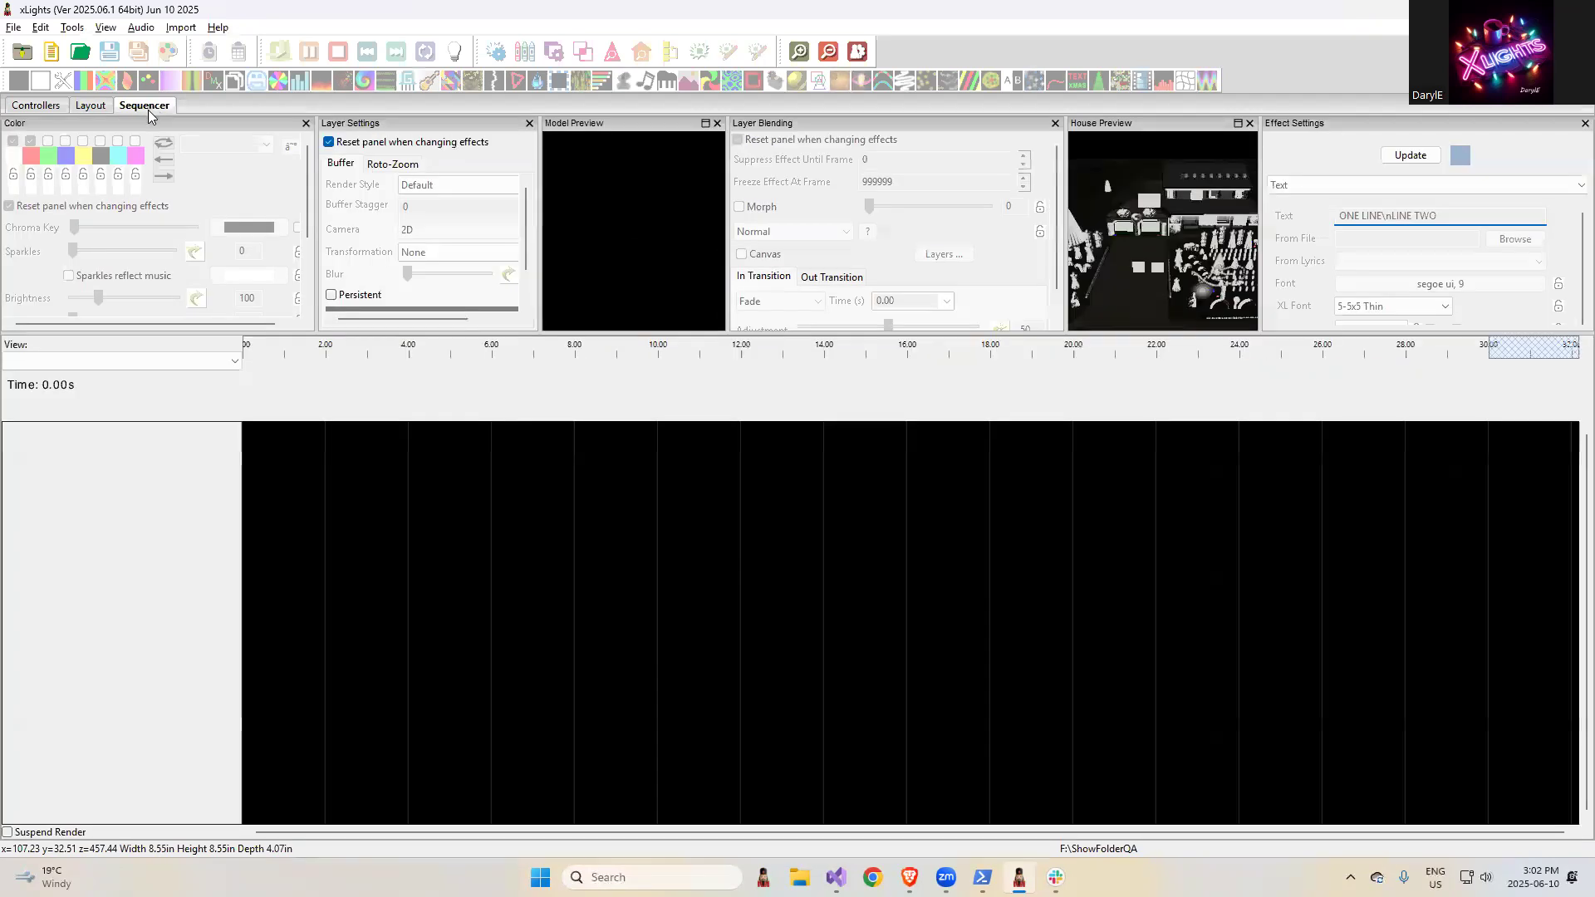
- Create a new sequence and add an On effect at about 1 second on the 02 All No Forest No MT row
click(50, 50)
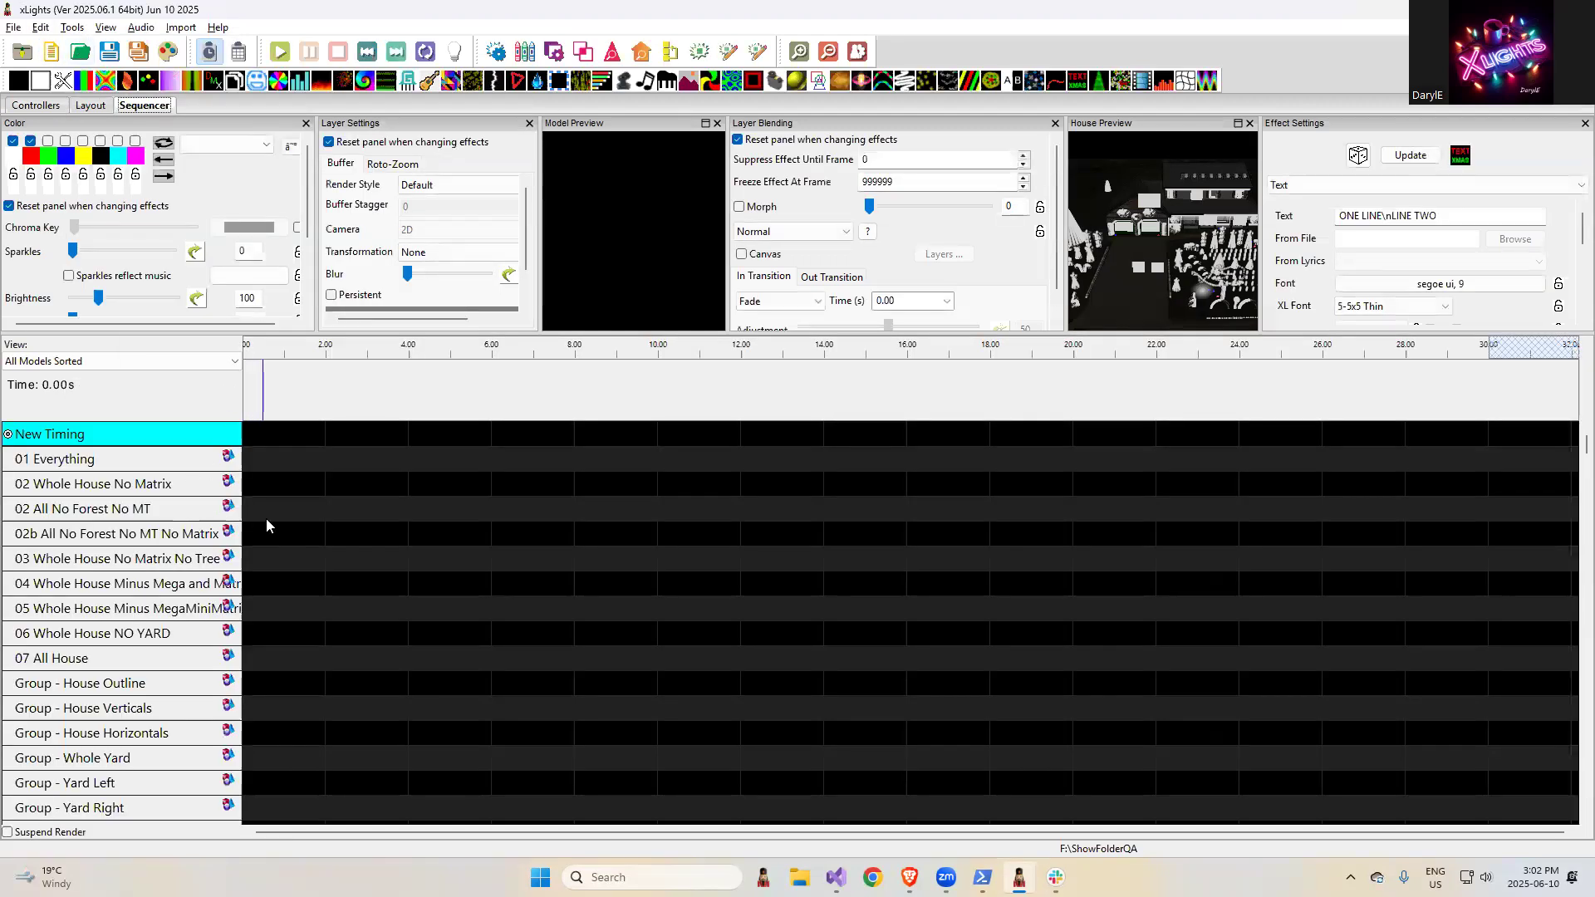
double_click(290, 510)
click(289, 510)
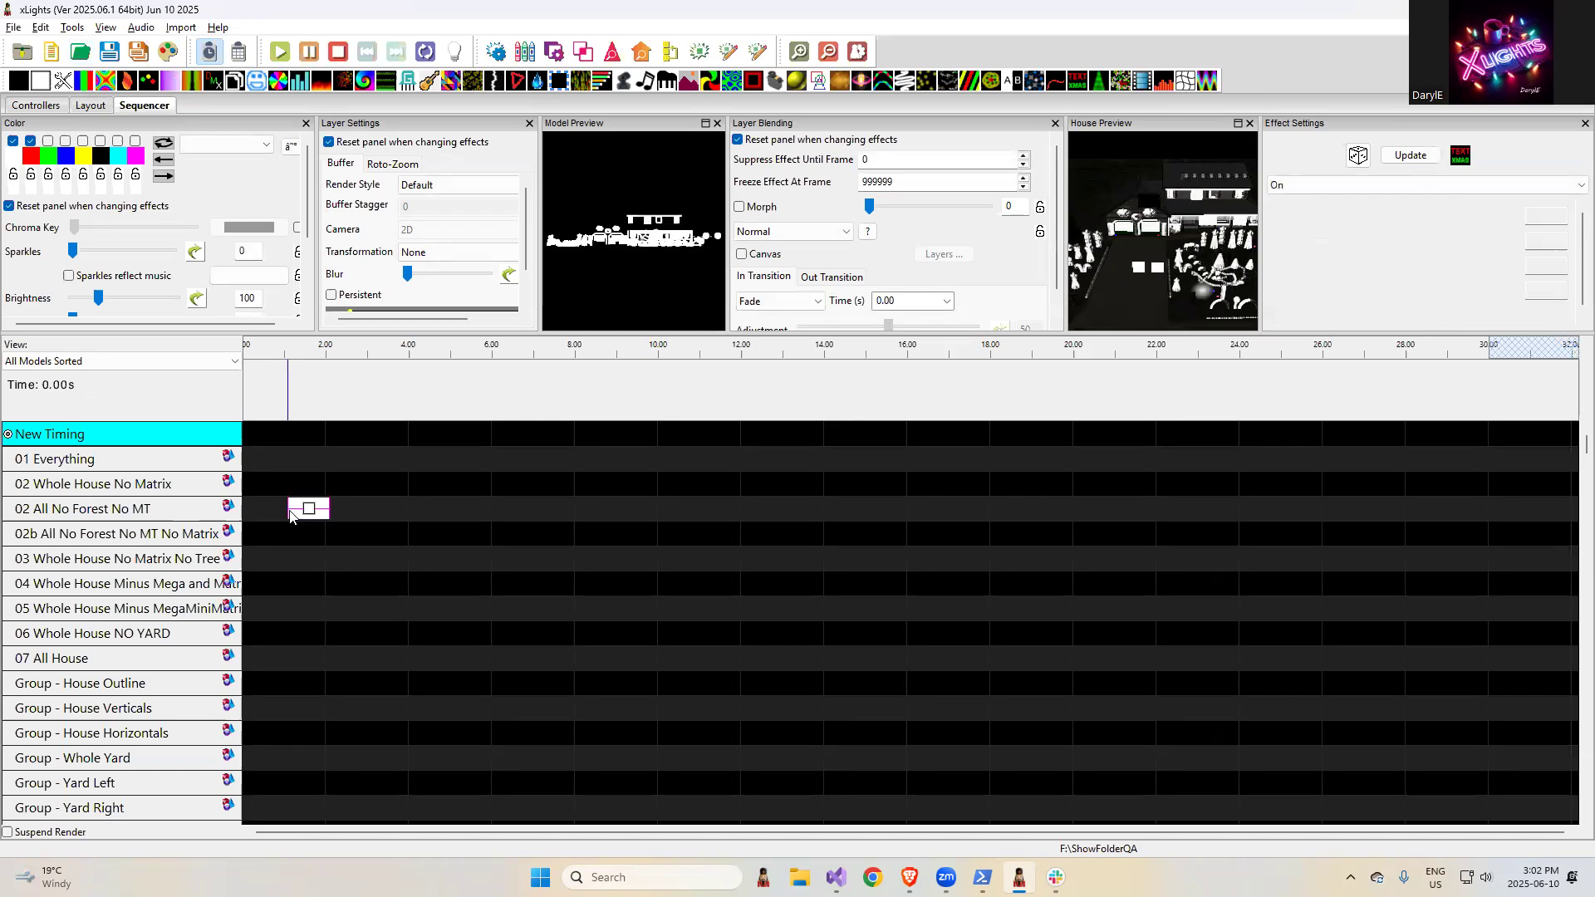
- Add an On effect at about 3.5 seconds on the PC Spinner Right row
scroll(359, 591, down, 5)
scroll(347, 656, down, 20)
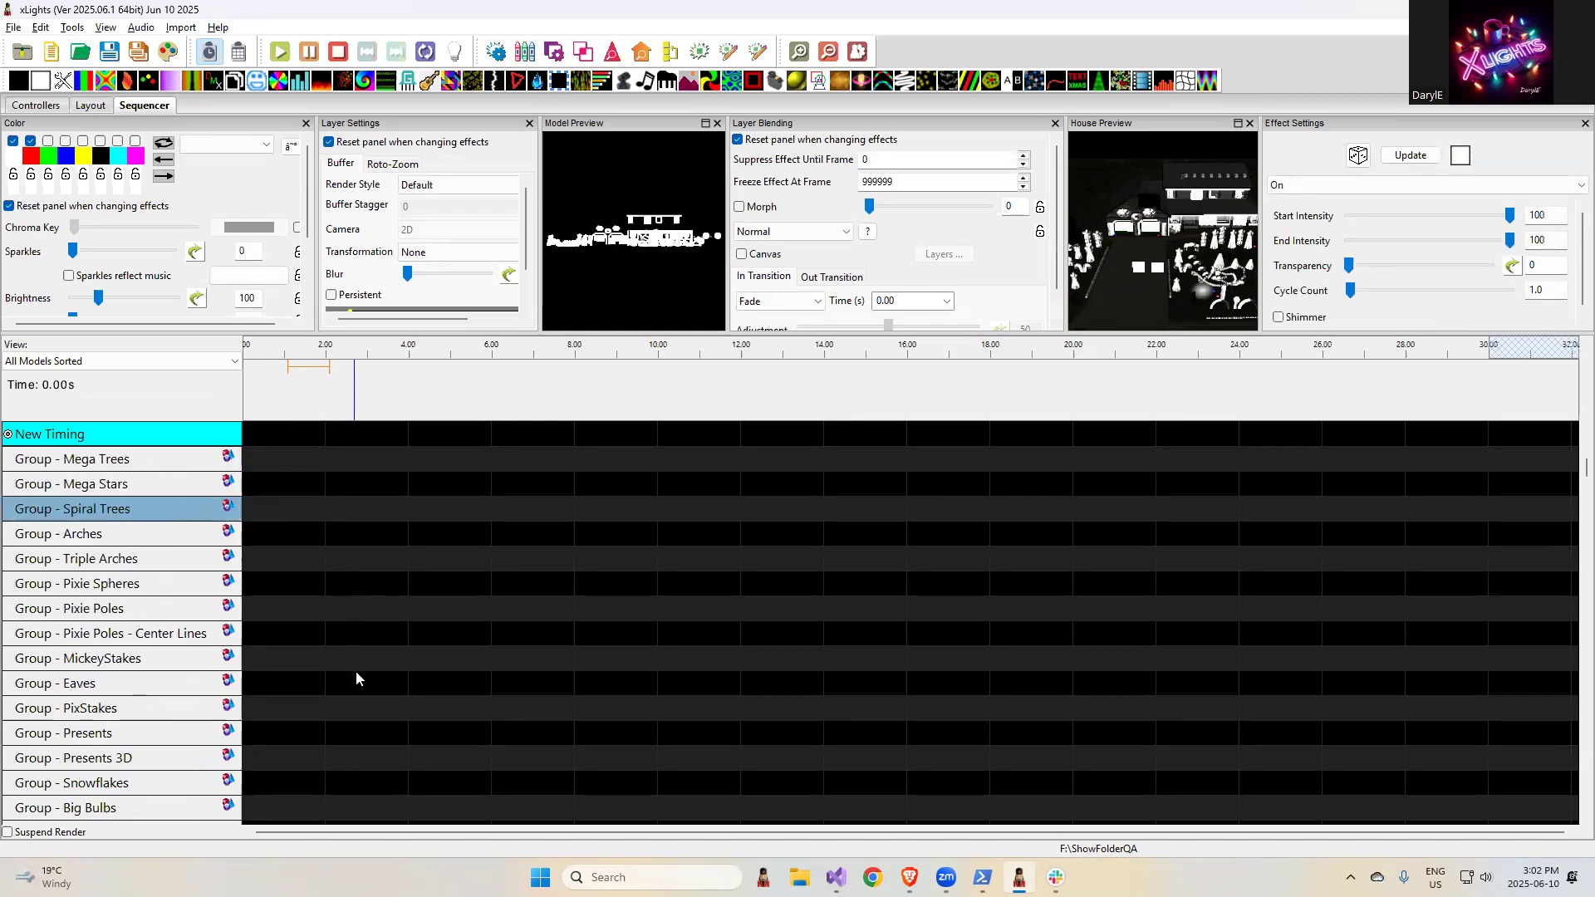
scroll(441, 731, down, 20)
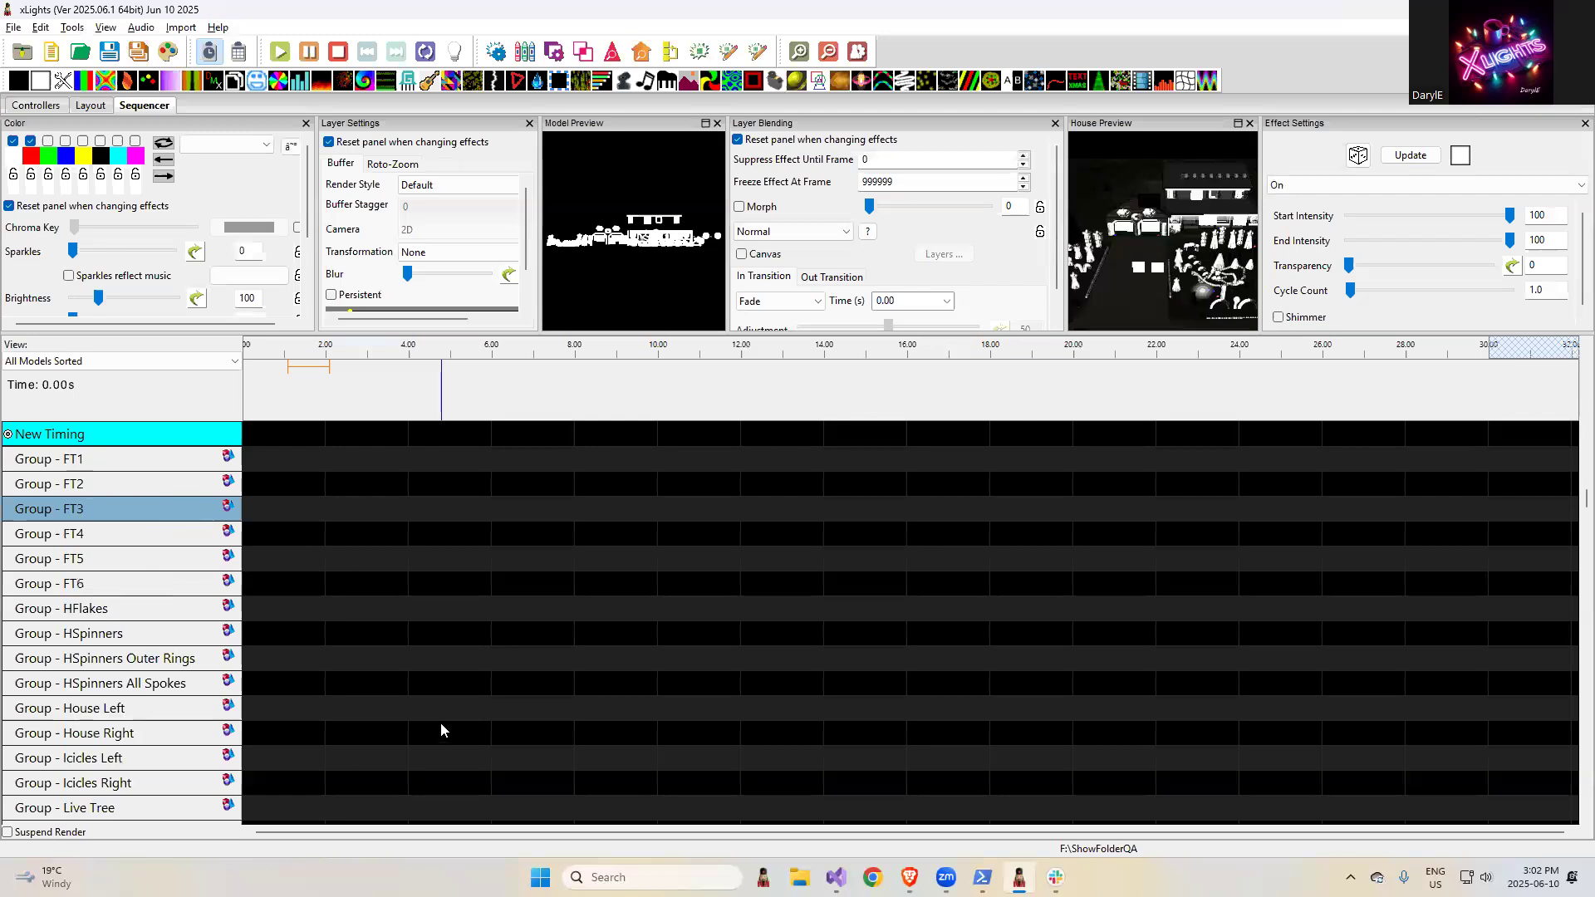
scroll(440, 744, down, 20)
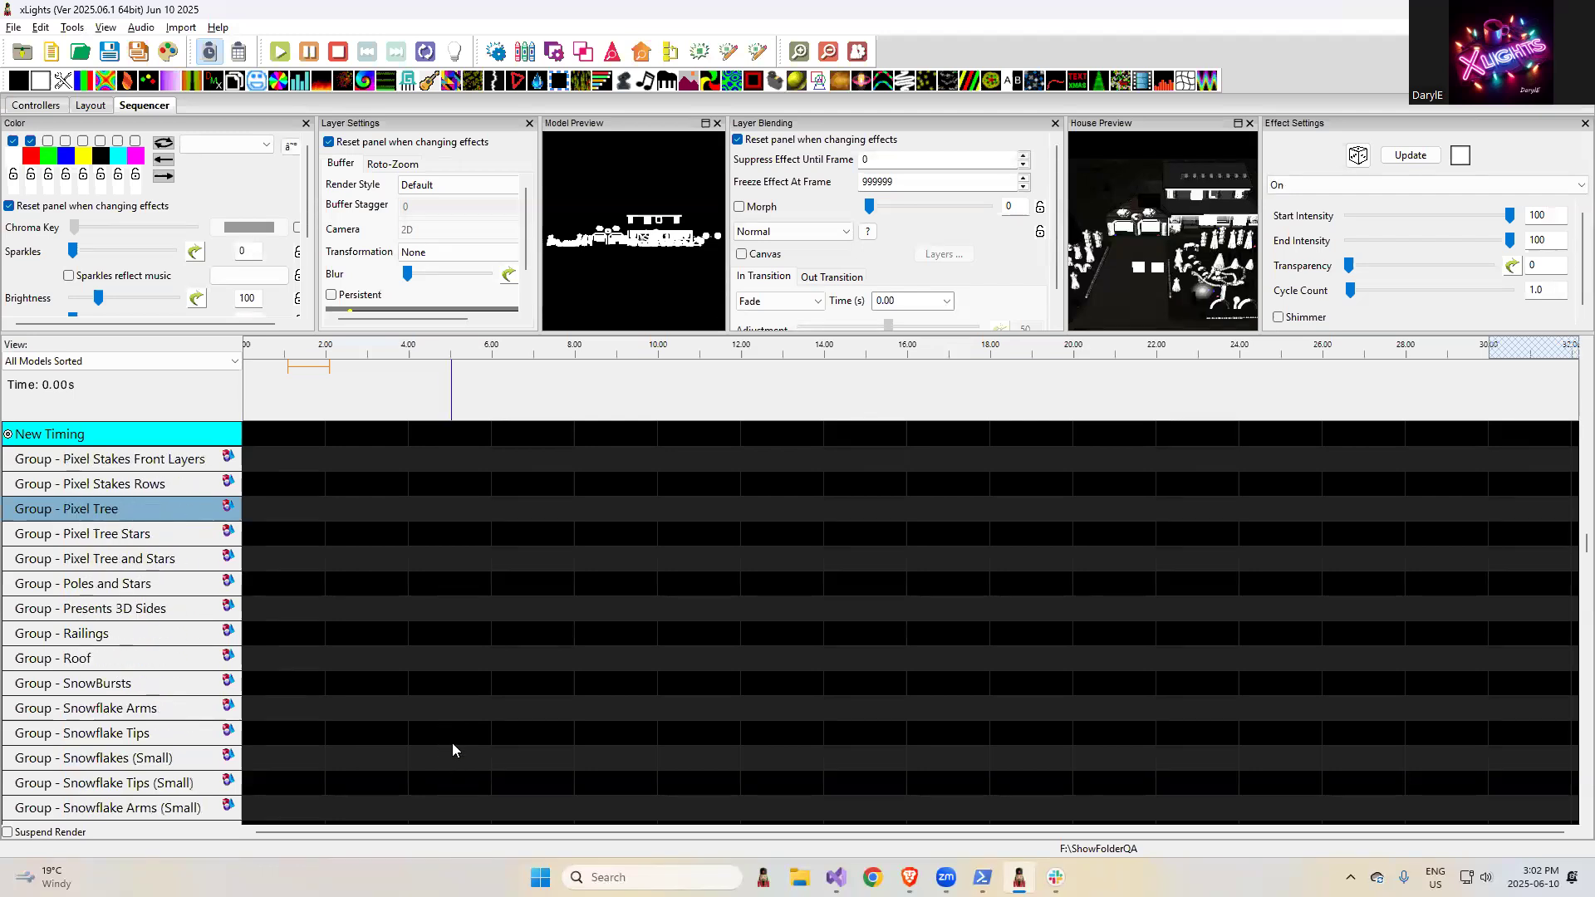
scroll(462, 758, down, 20)
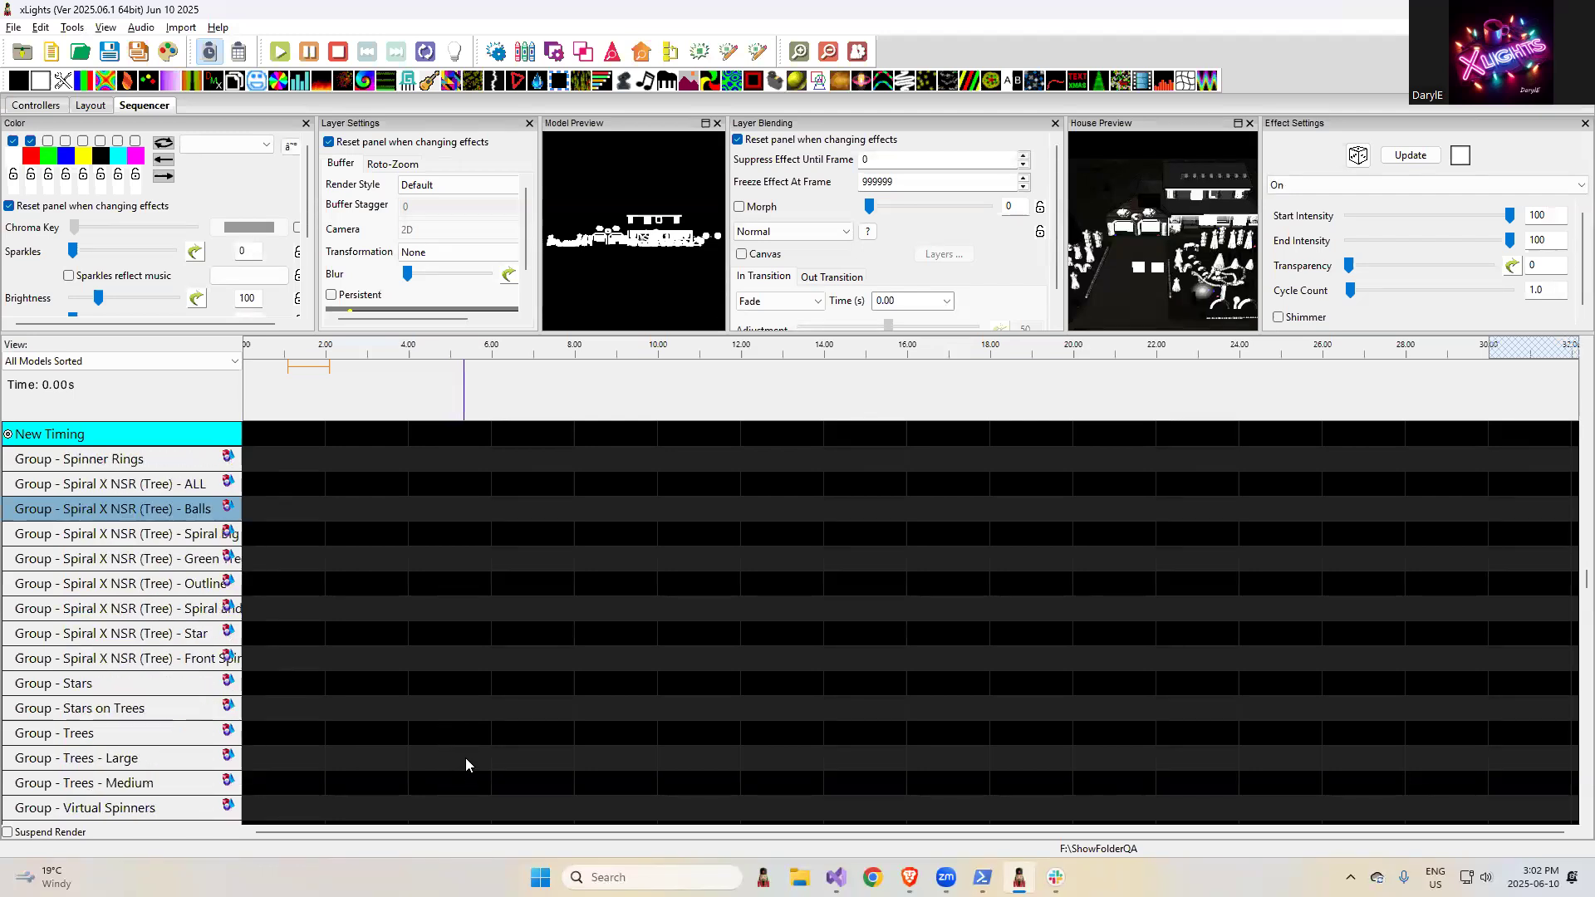
scroll(465, 762, down, 20)
click(387, 683)
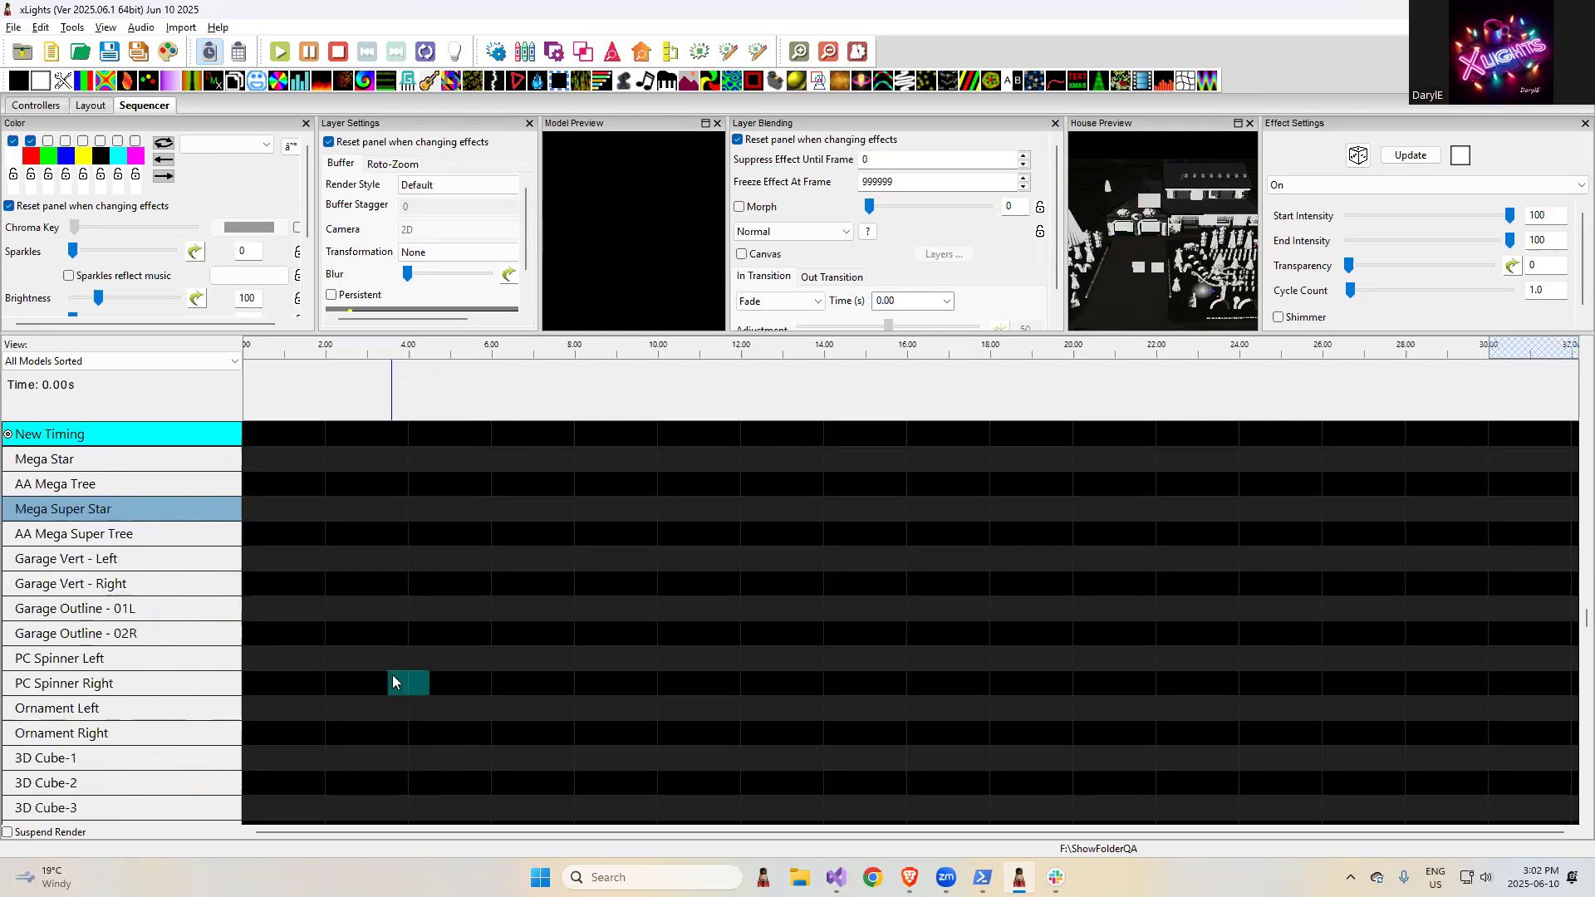
- Open Render and Export for the PC Spinner Right model and examine the available export formats, including the FPP .eseq ones
right_click(173, 680)
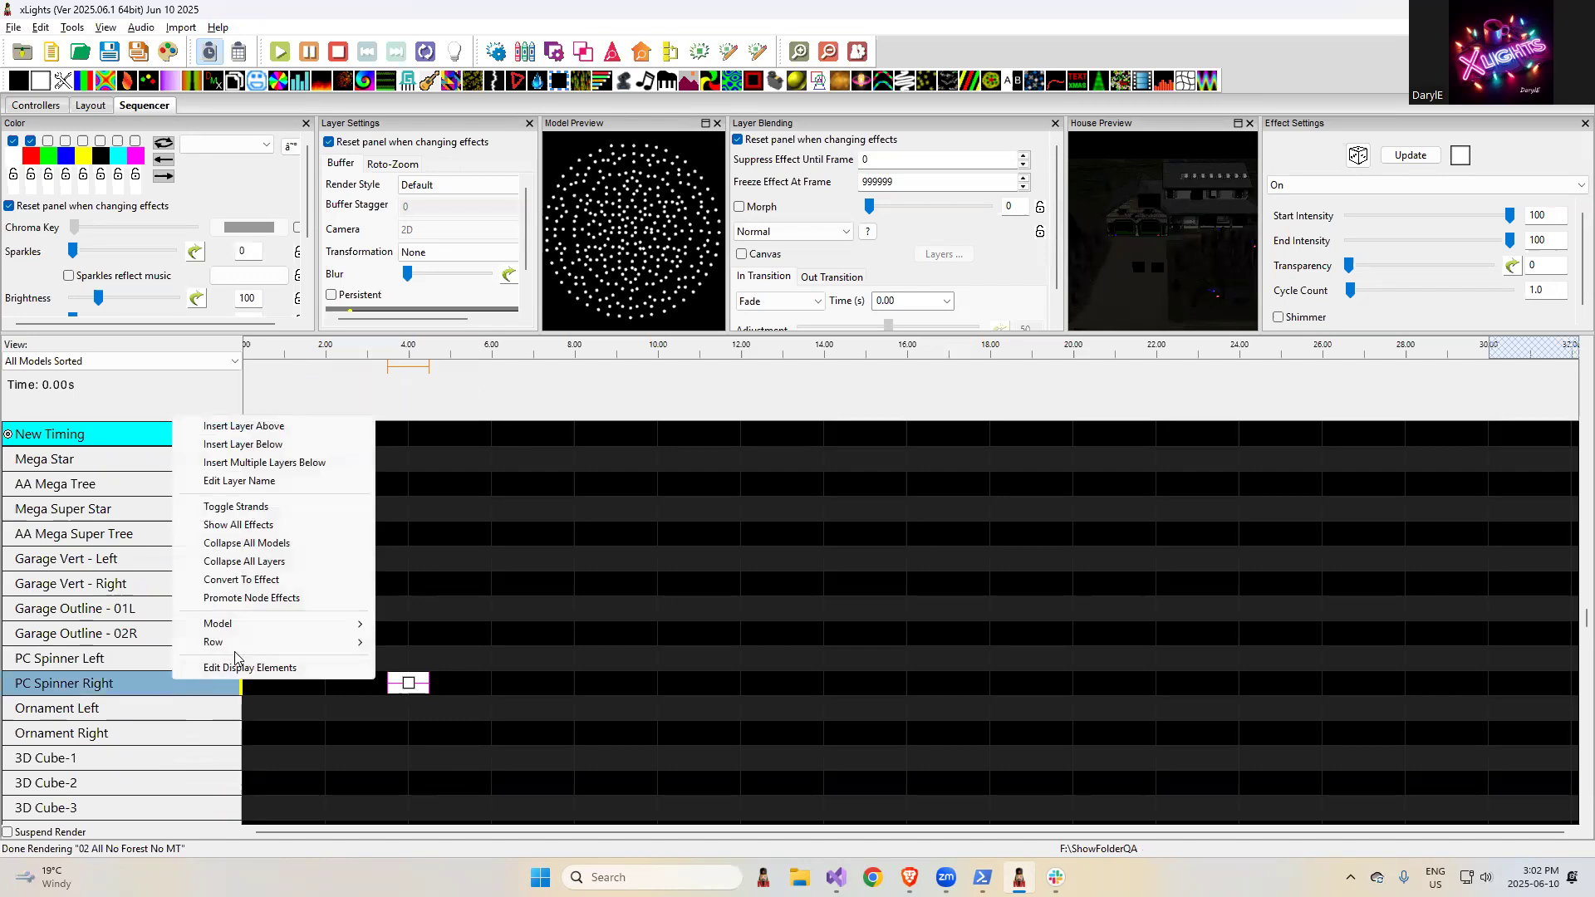
mouse_move(249, 629)
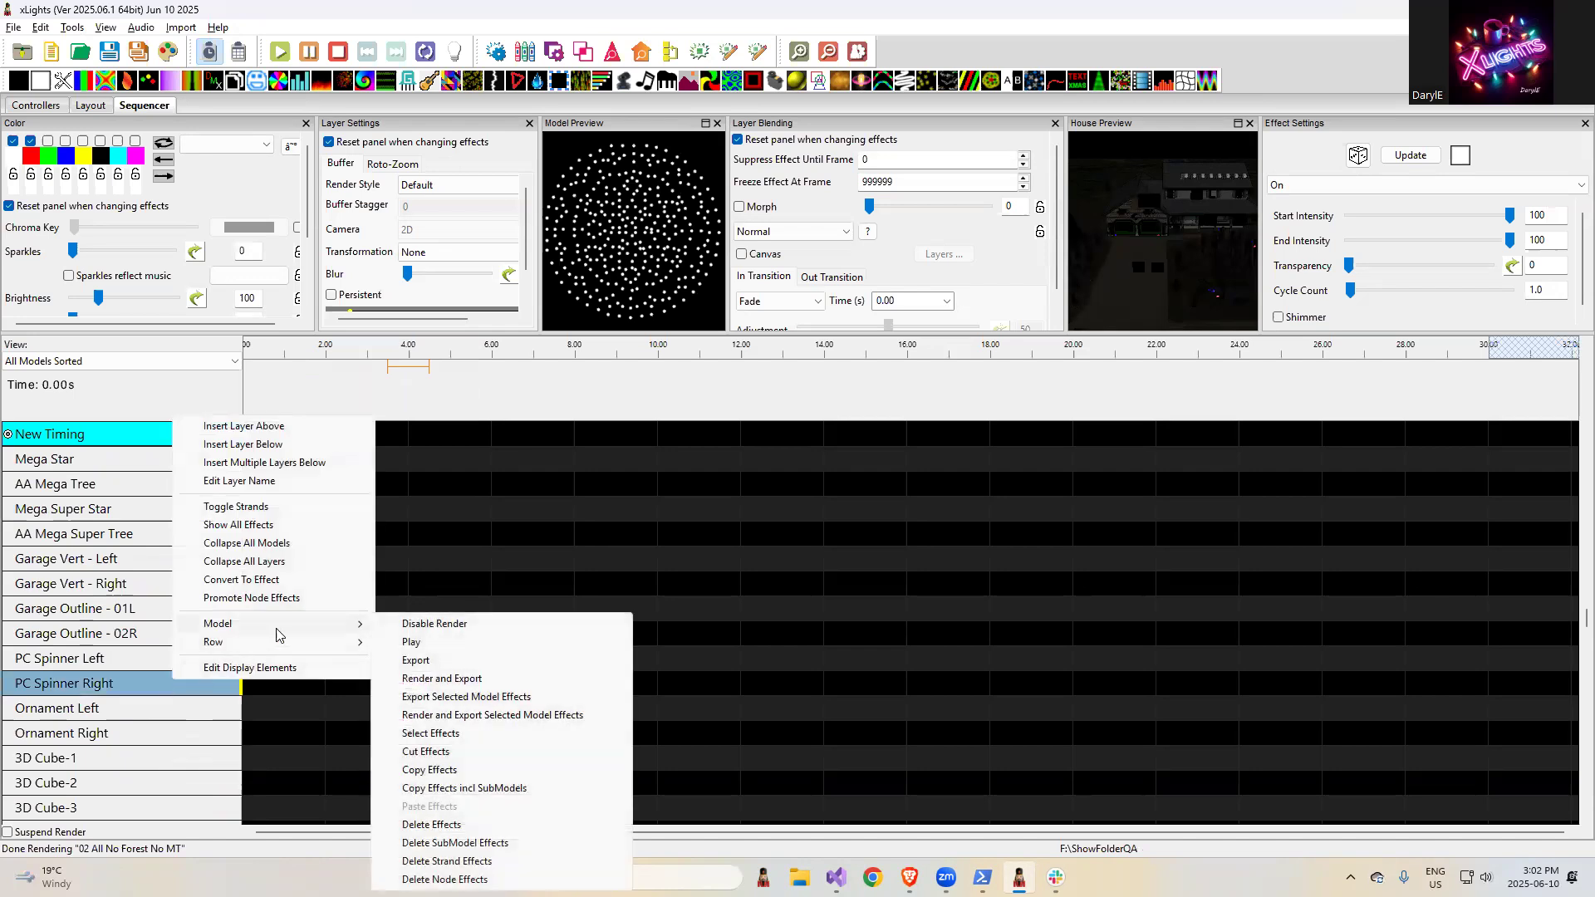
click(445, 681)
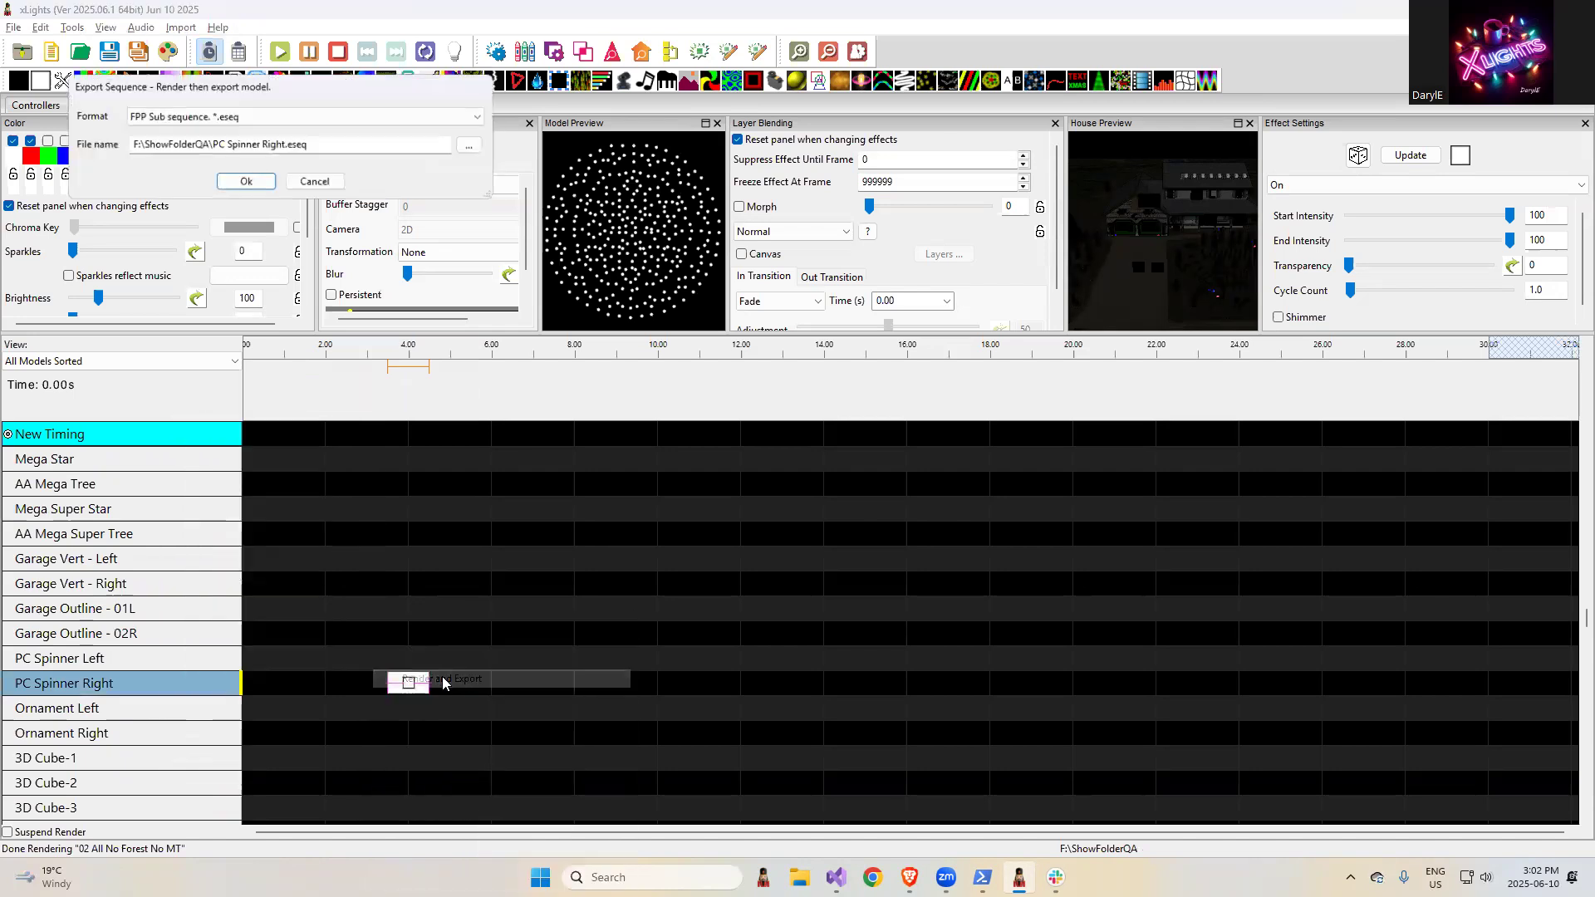
click(260, 123)
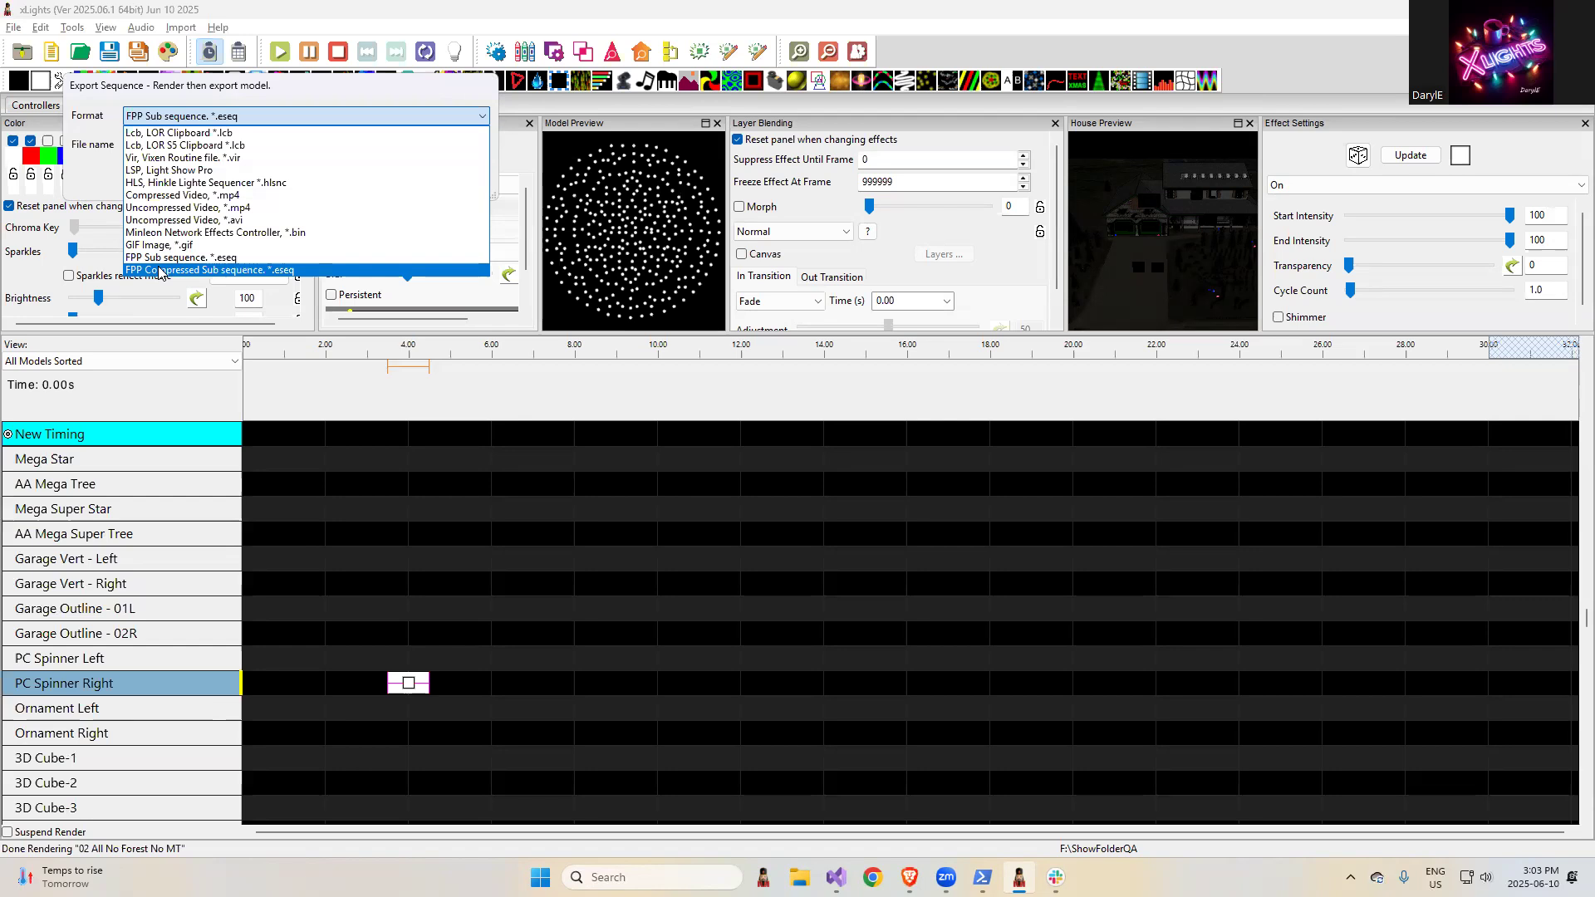
- Switch to the browser's release notes and highlight the entries "Code refactor" and "xLights Vendor info"
key(alt+Tab)
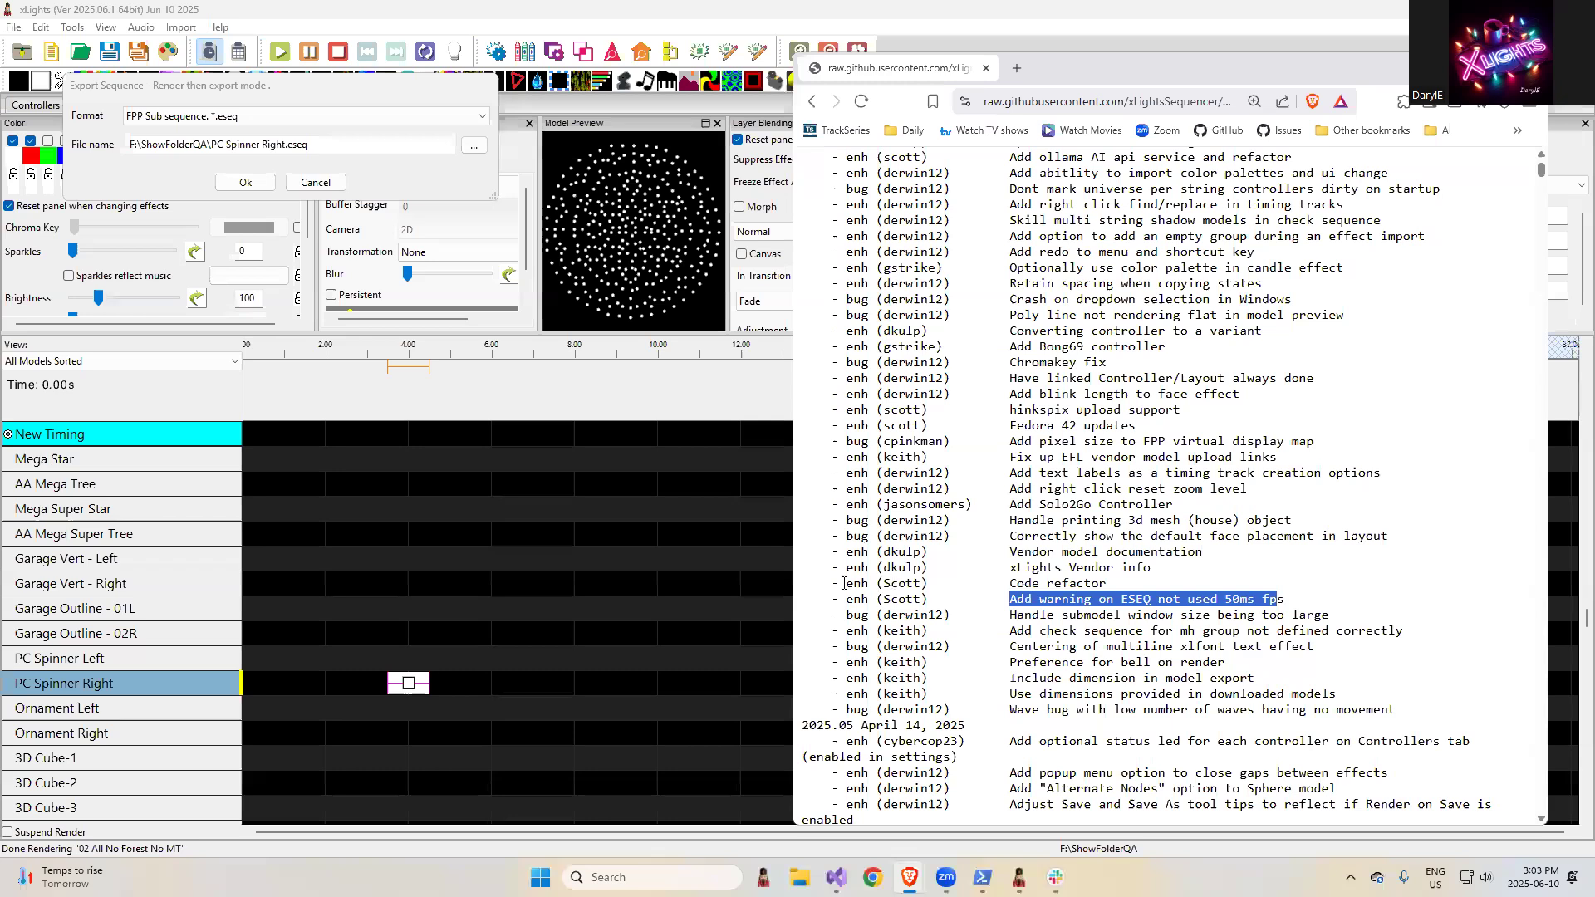
drag(841, 584, 1116, 584)
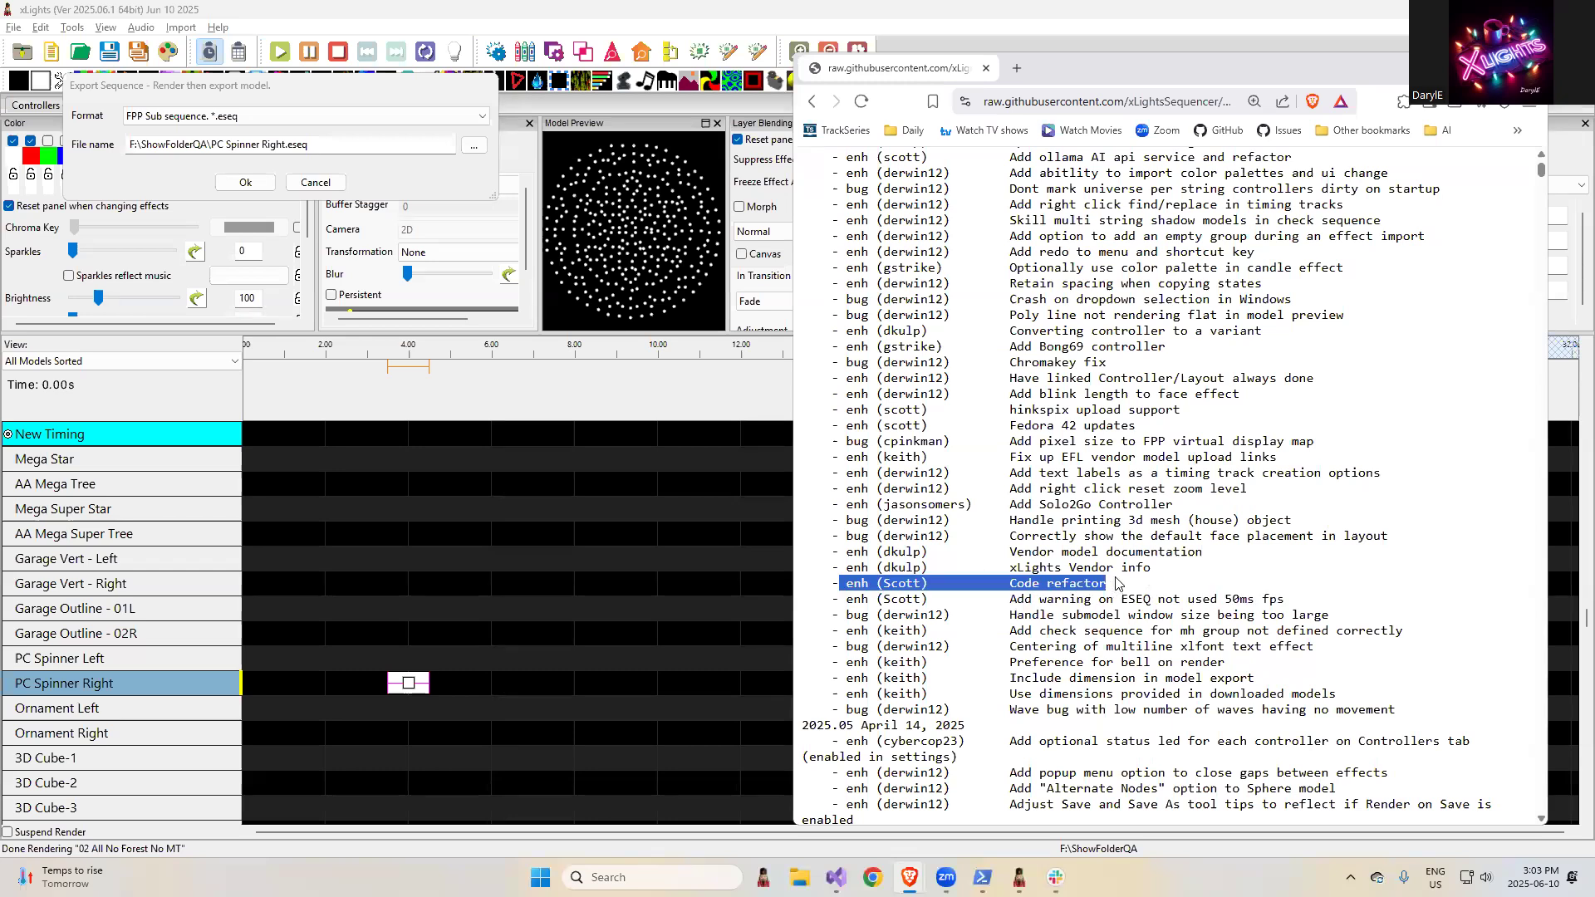
click(1193, 585)
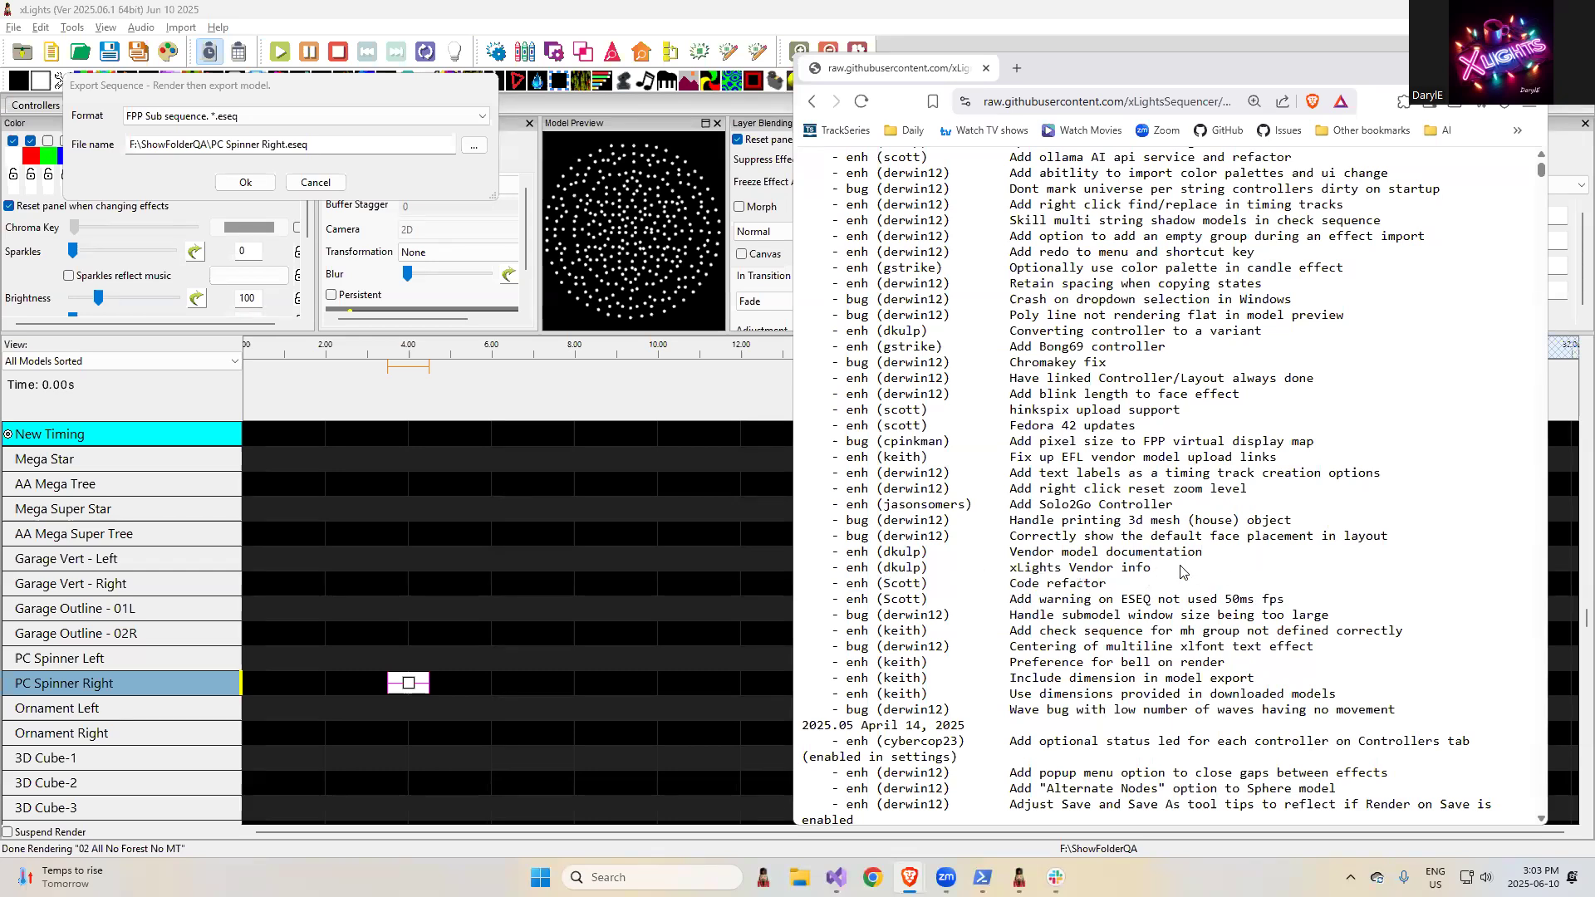
drag(1164, 582, 857, 573)
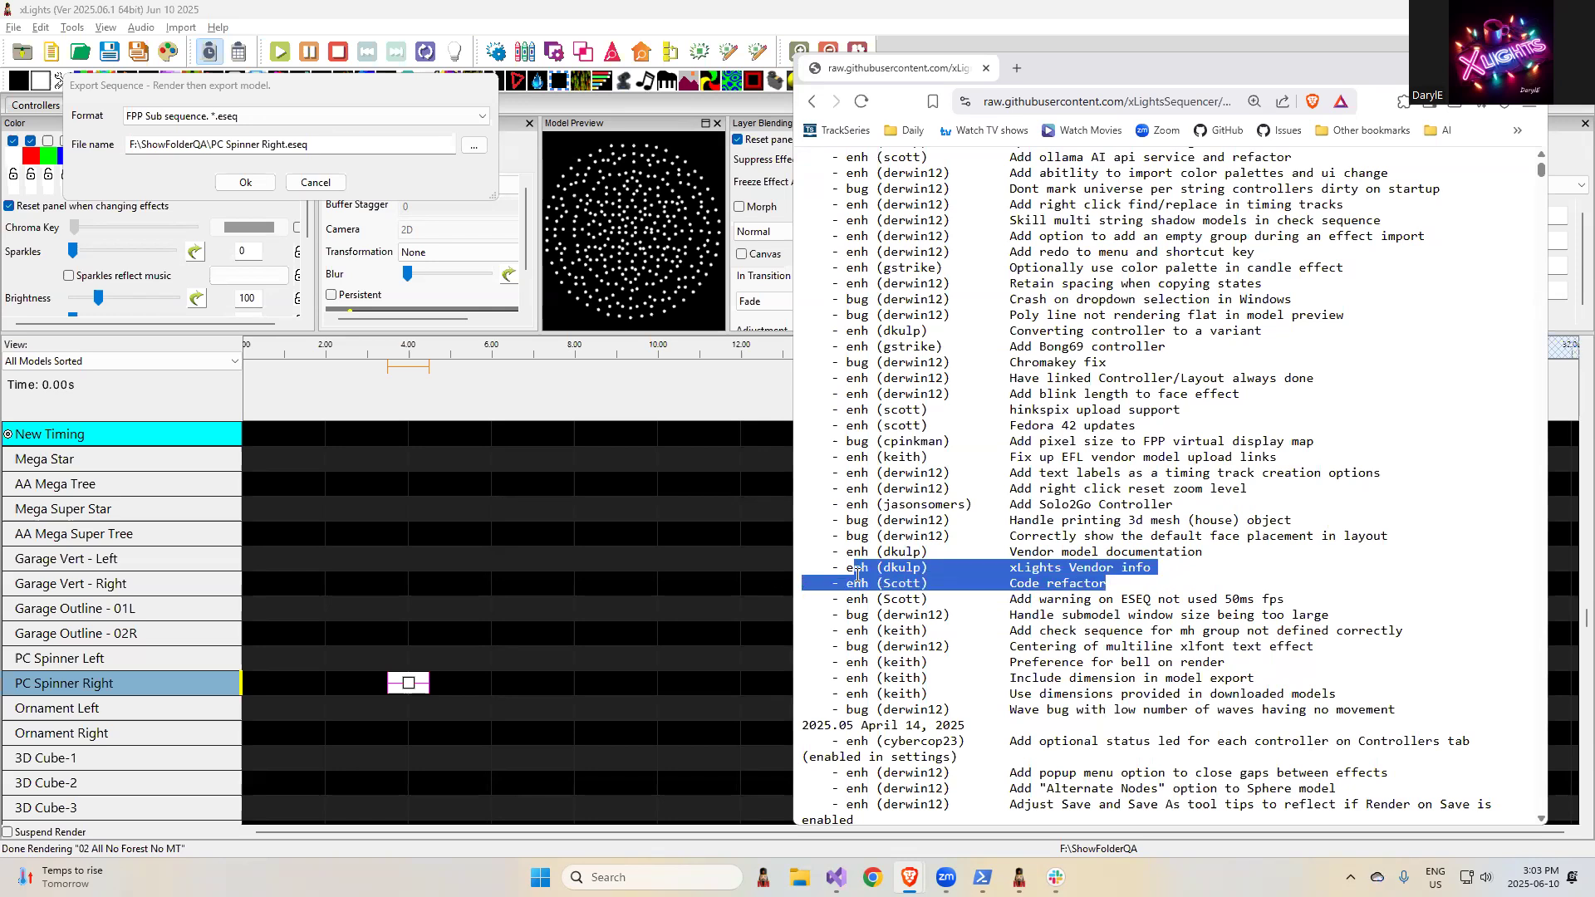
click(1070, 572)
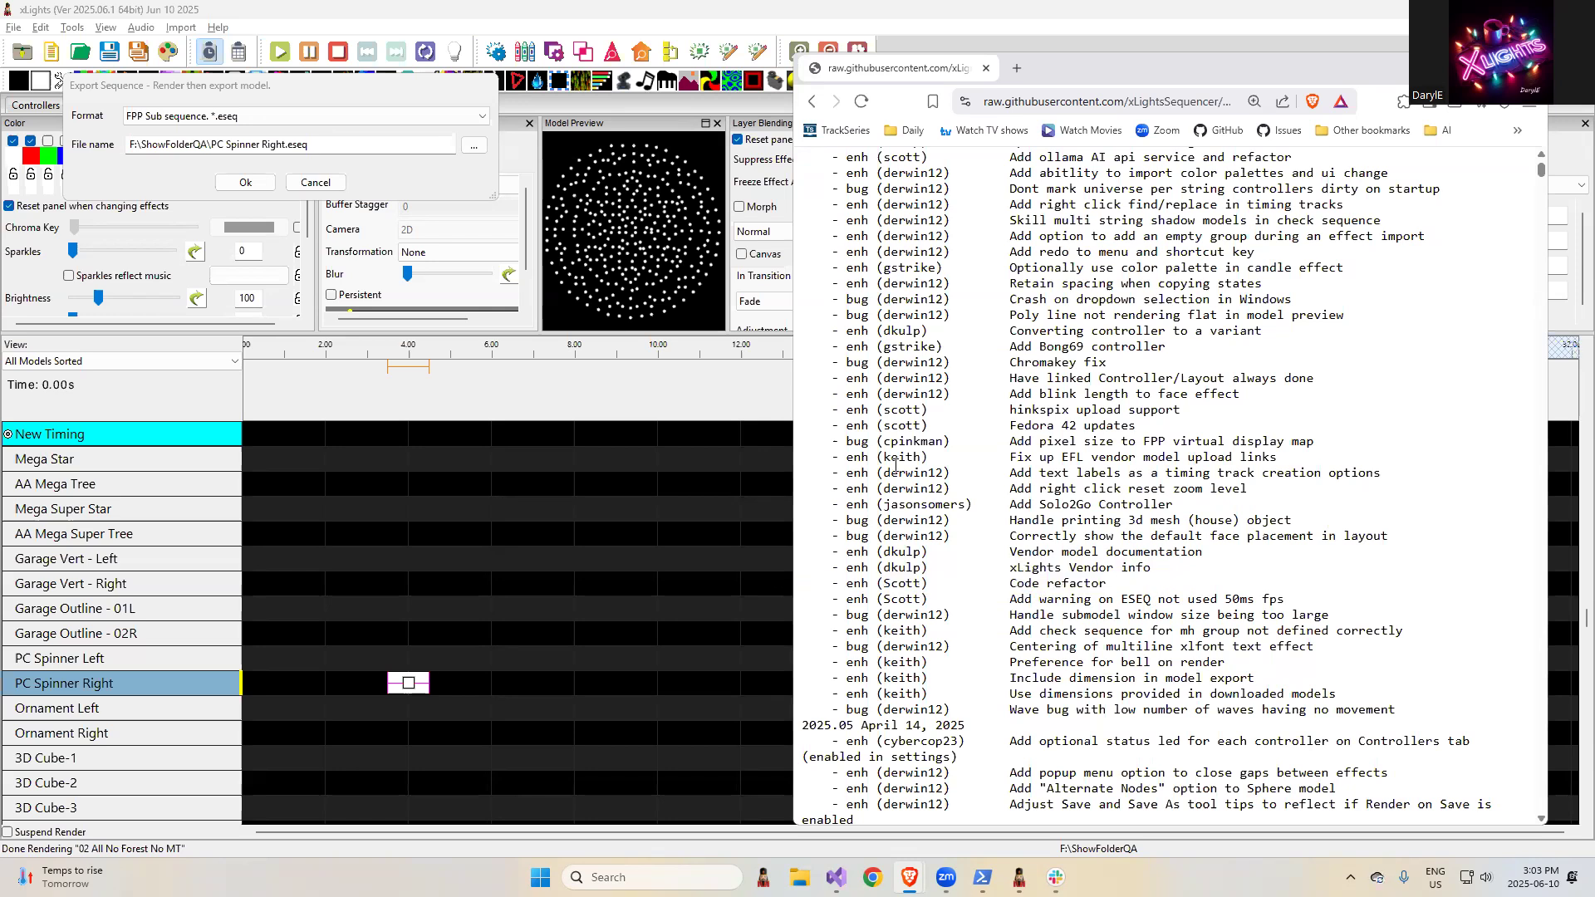
- Cancel the PC Spinner Right export in xLights and open the vendor model library from the Layout
click(335, 181)
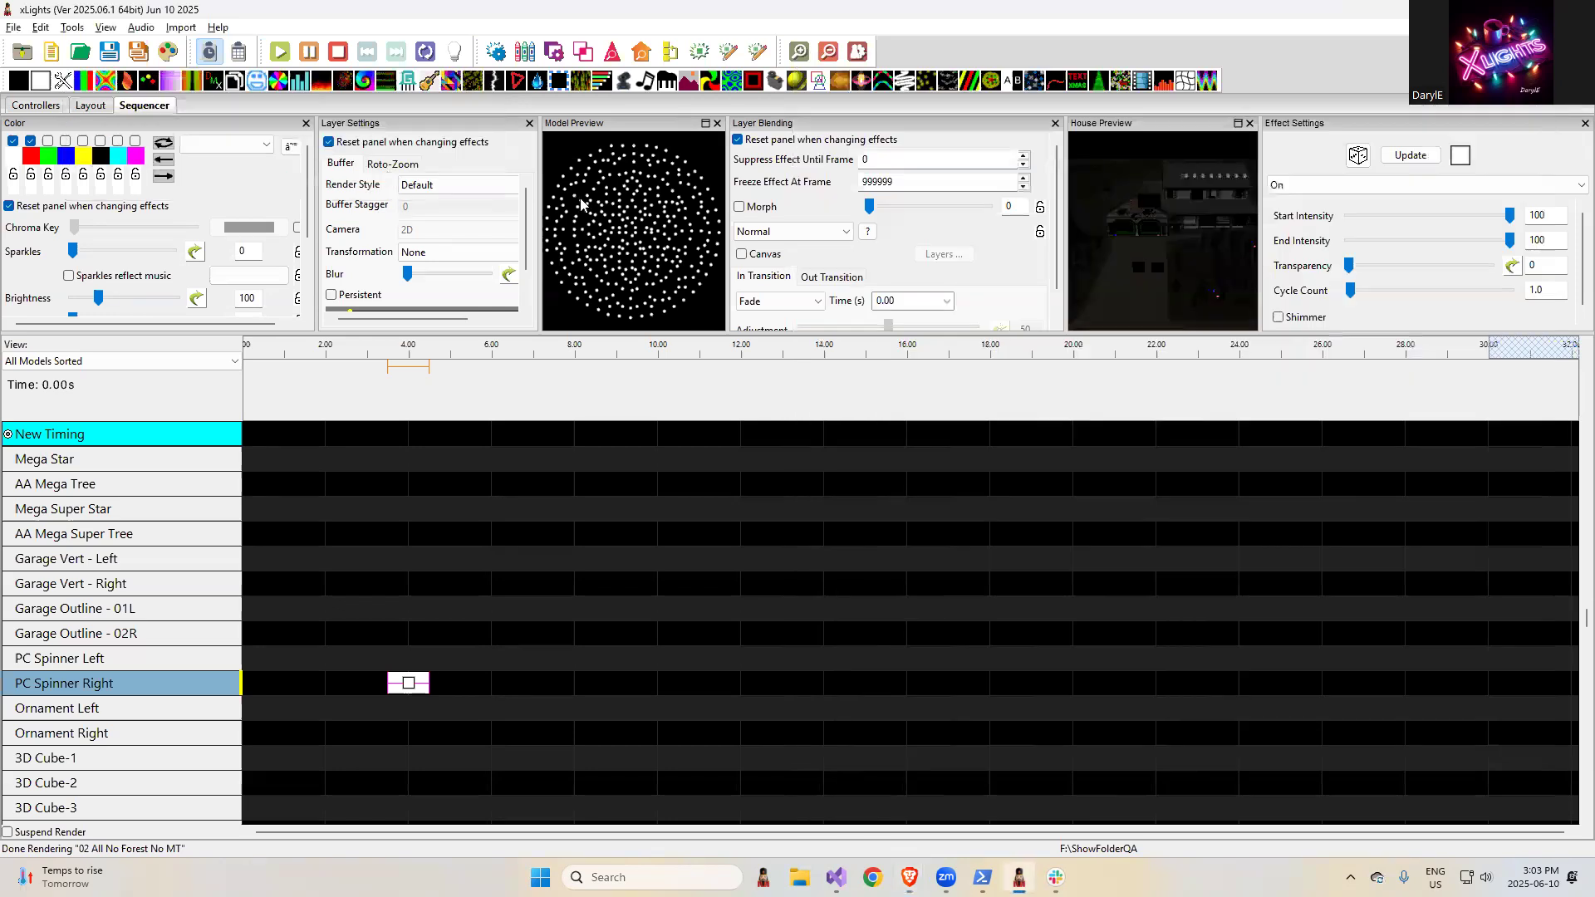
click(90, 106)
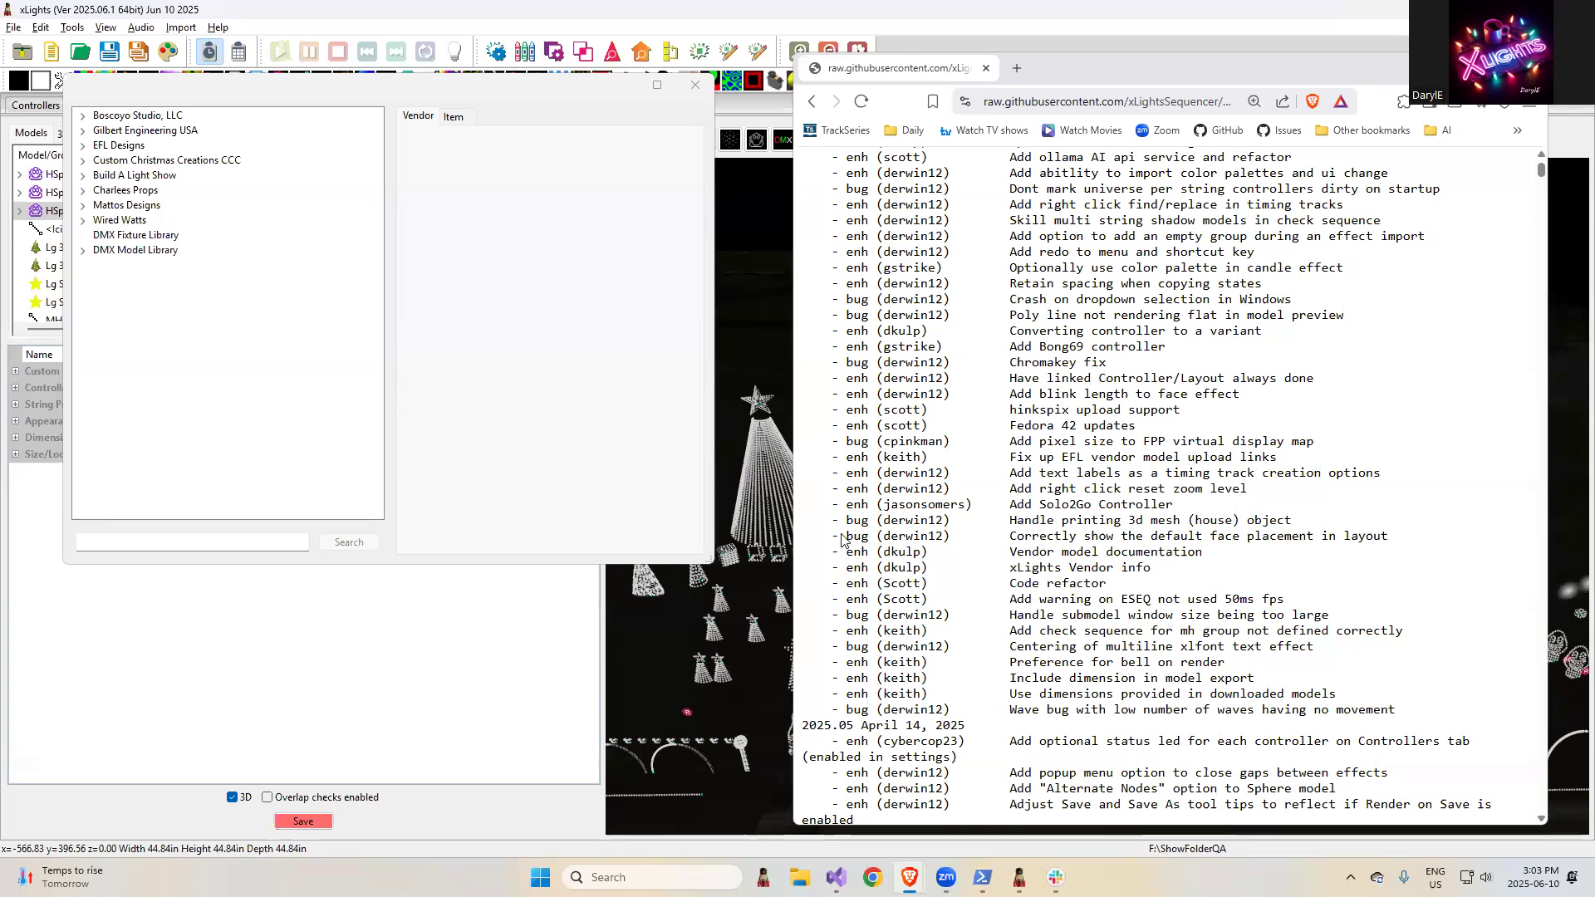
- Highlight the release note "Correctly show the default face placement in layout" in the browser and close the vendor model window in xLights
drag(1393, 541, 987, 539)
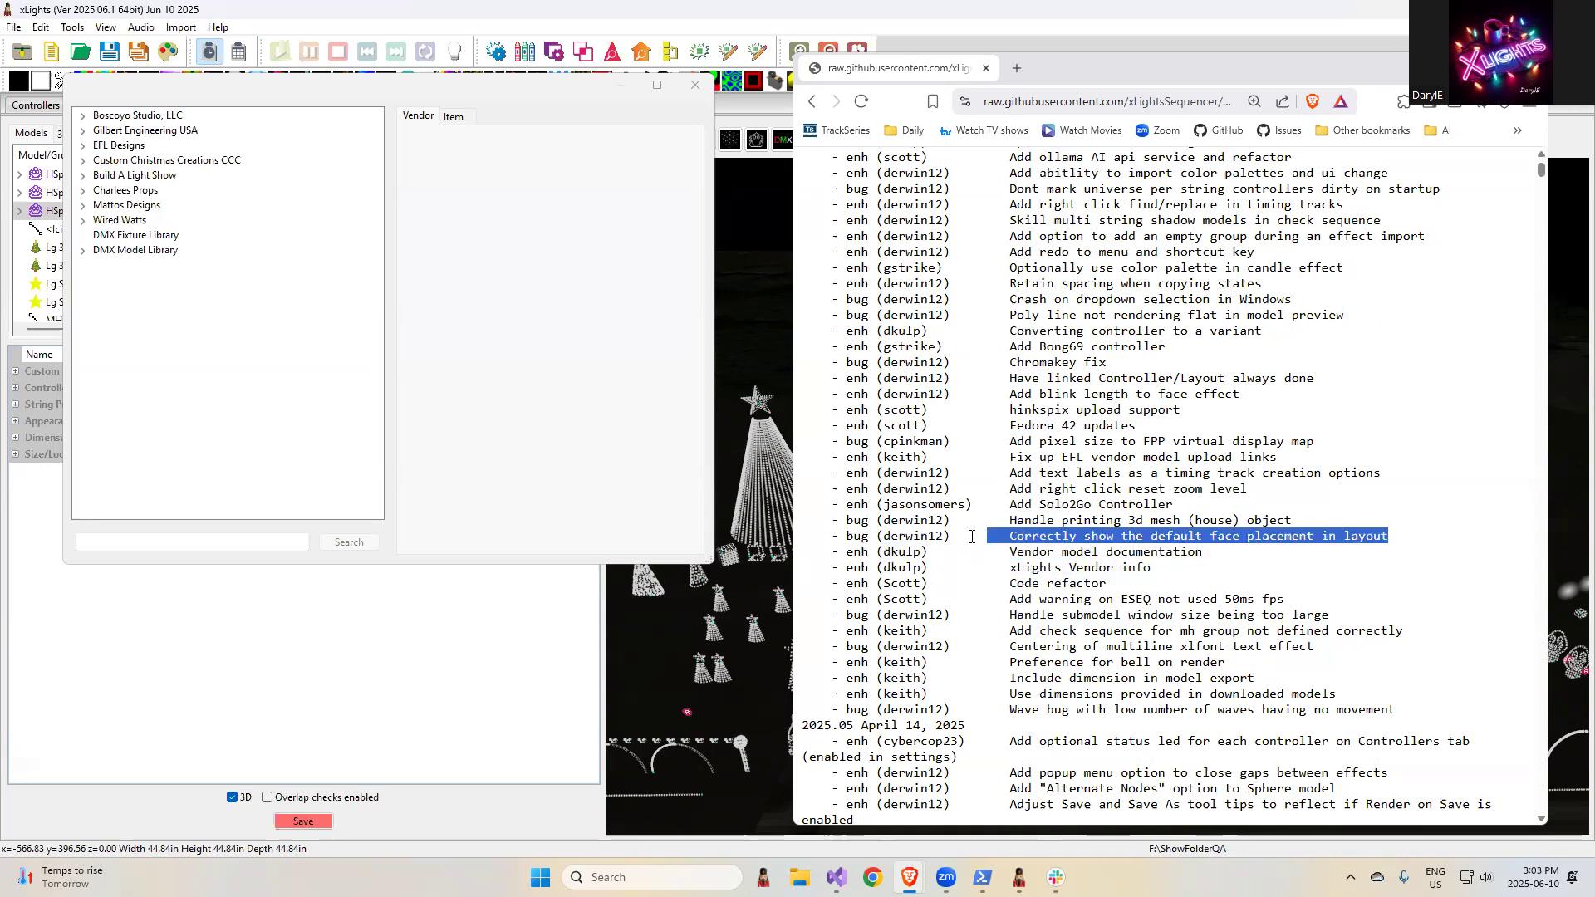
click(696, 84)
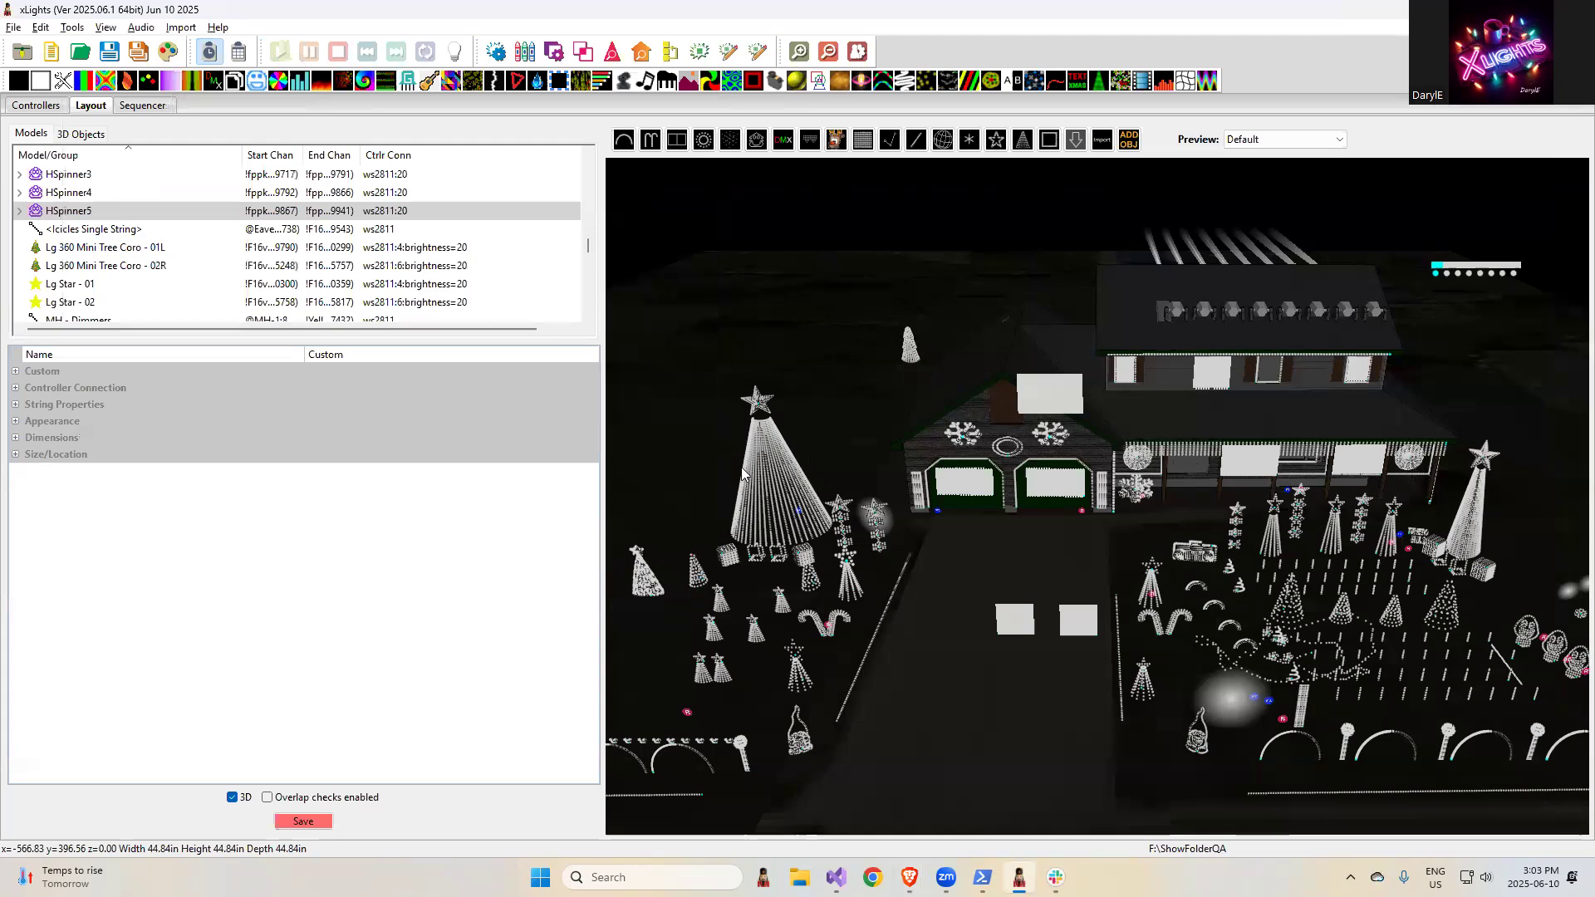
- Open the Face Definition of the AA Mega Super Tree model in an enlarged window and examine the Abdominable face's Image Placement options
click(781, 492)
click(780, 492)
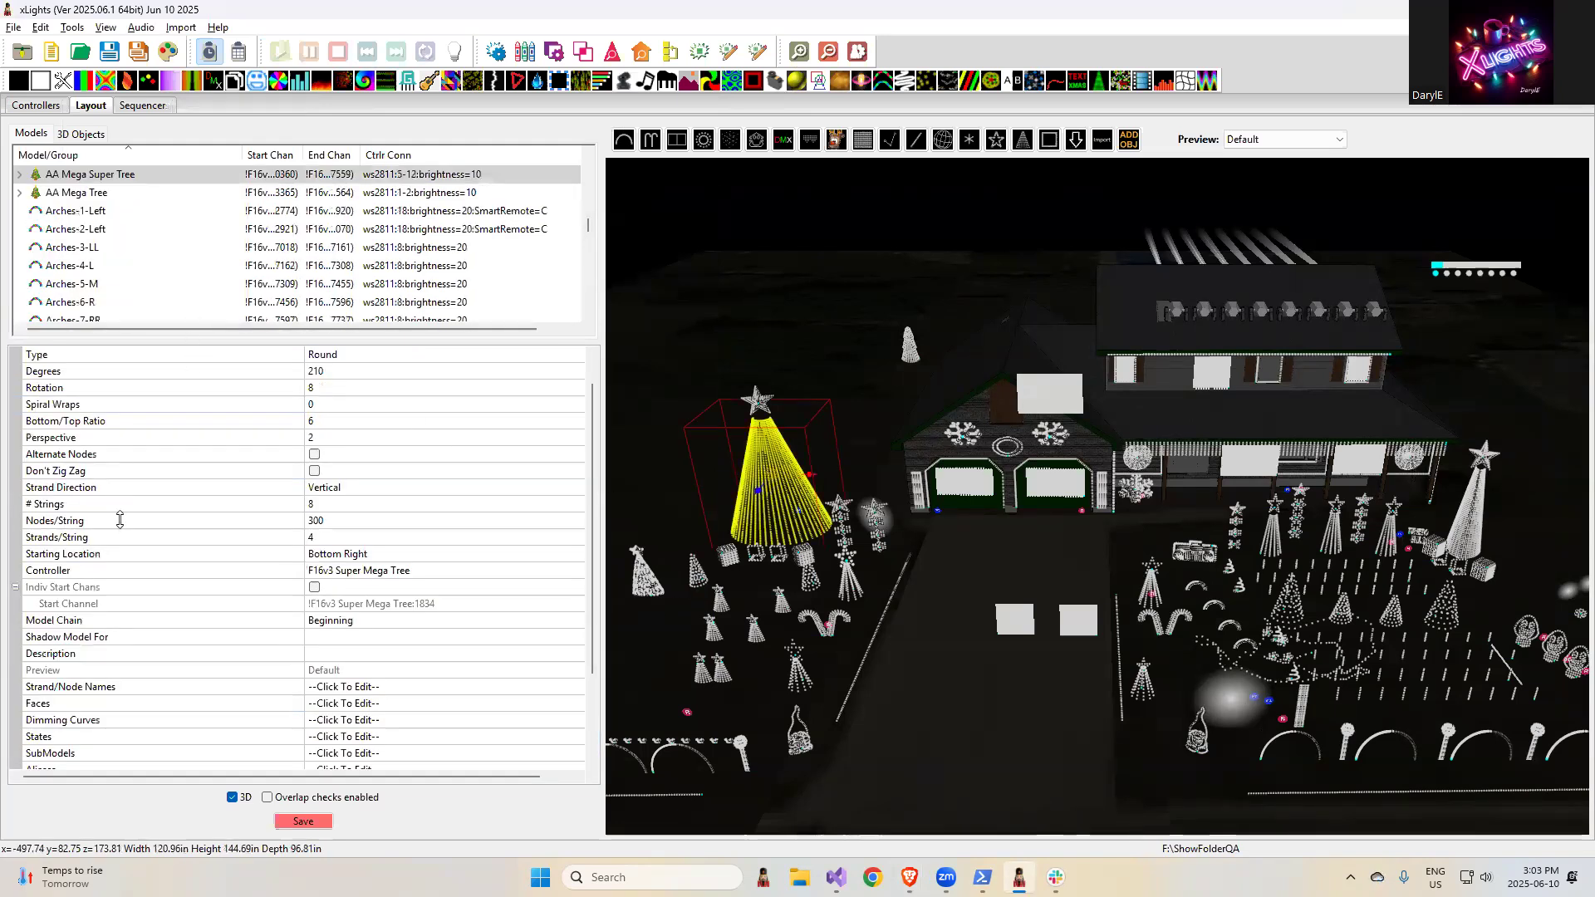
click(343, 703)
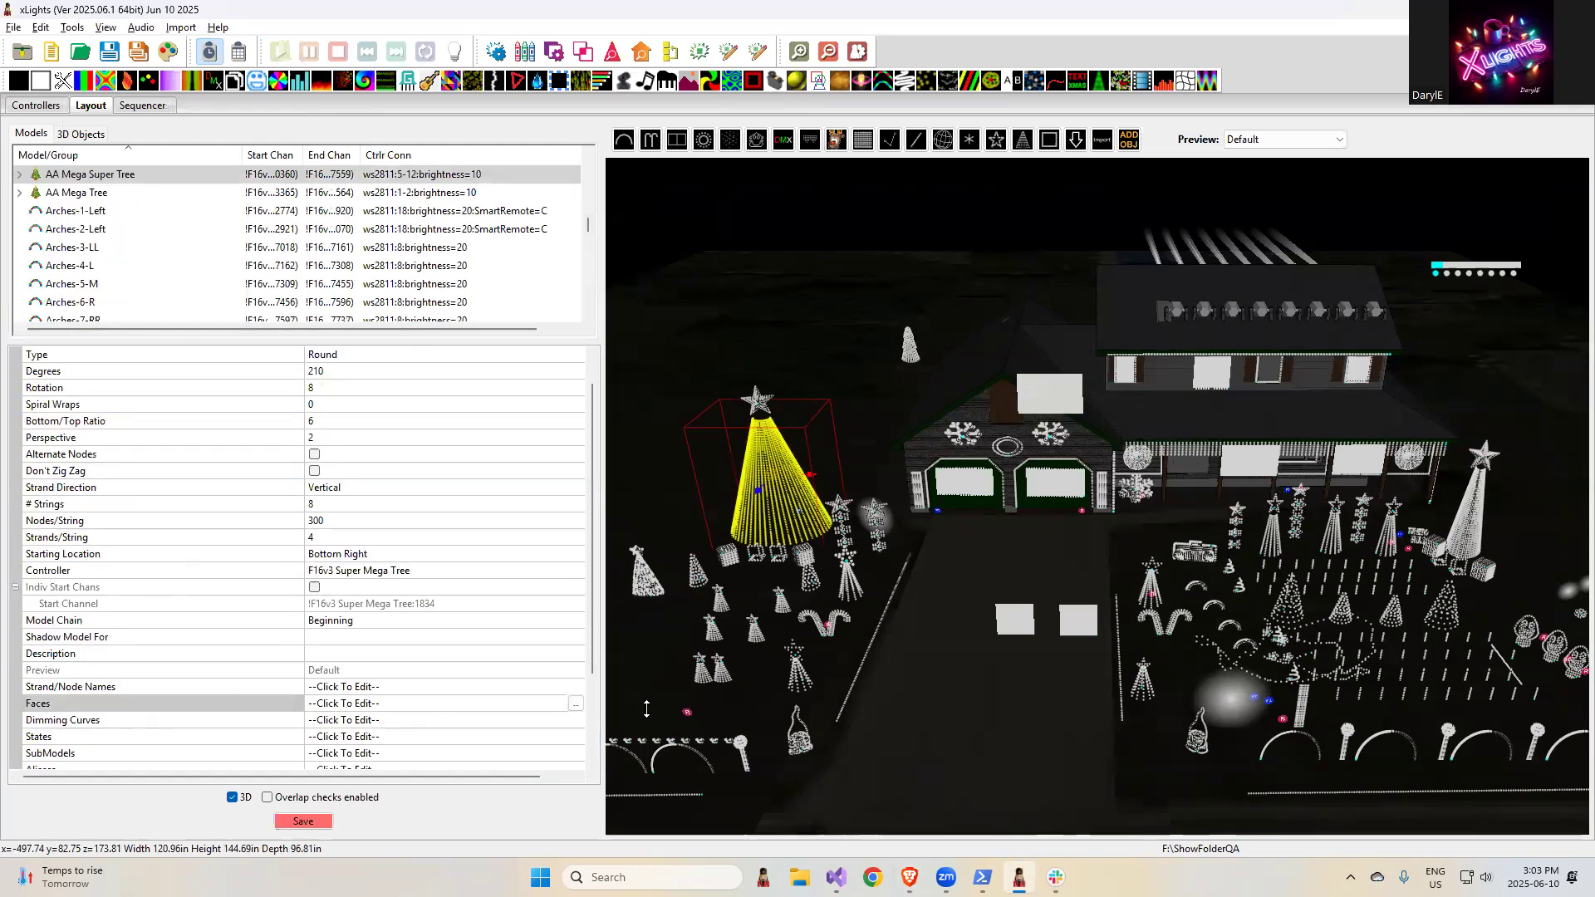
click(576, 707)
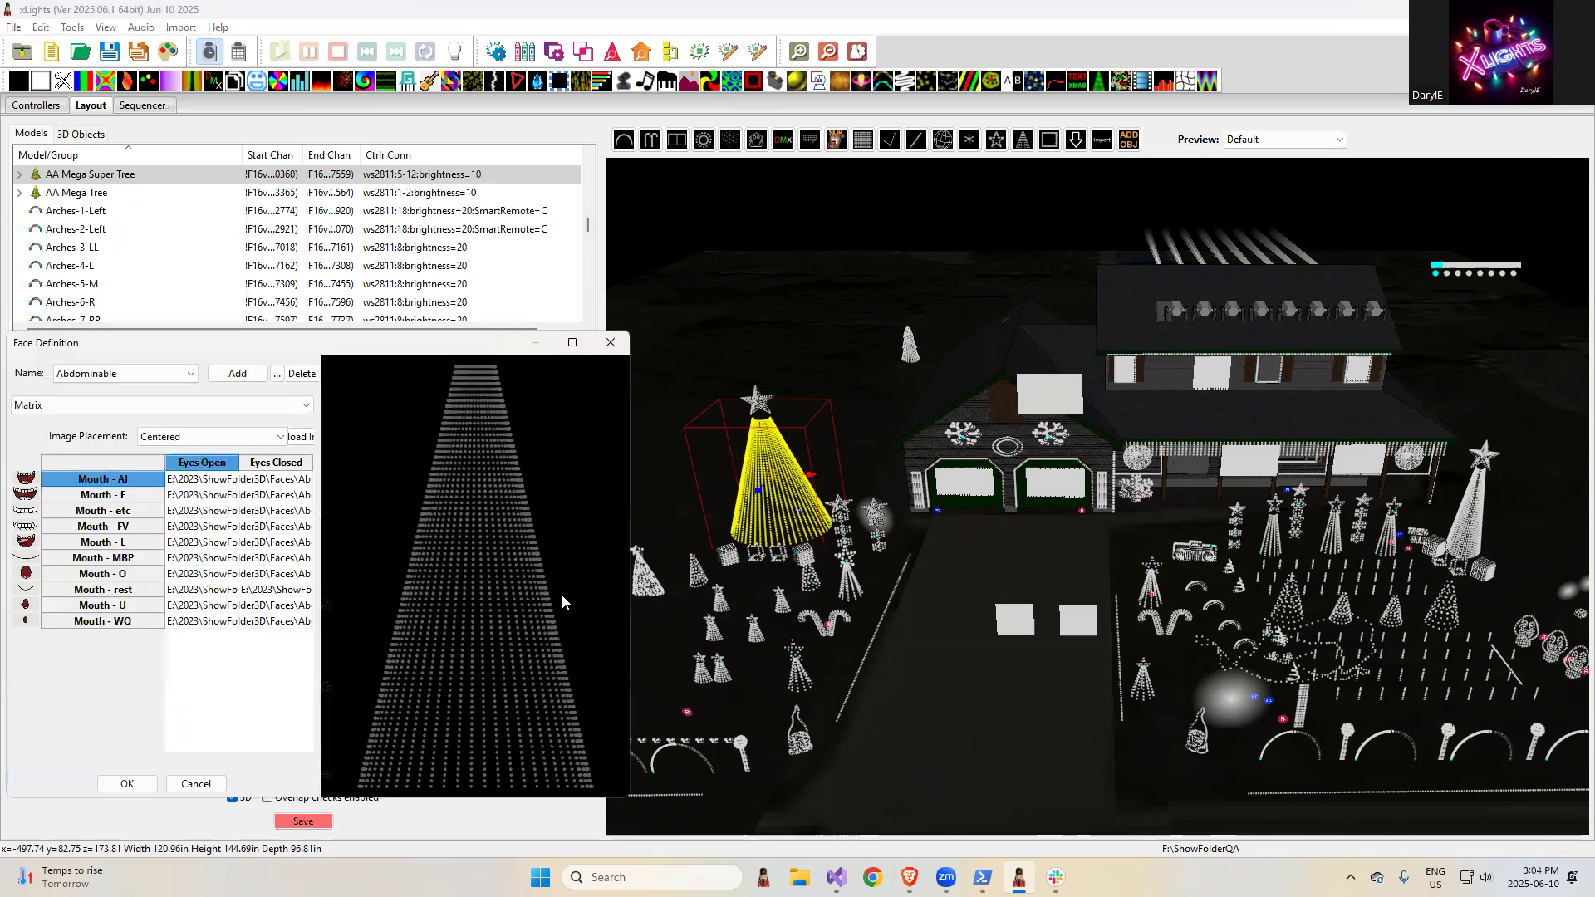
drag(494, 349, 821, 227)
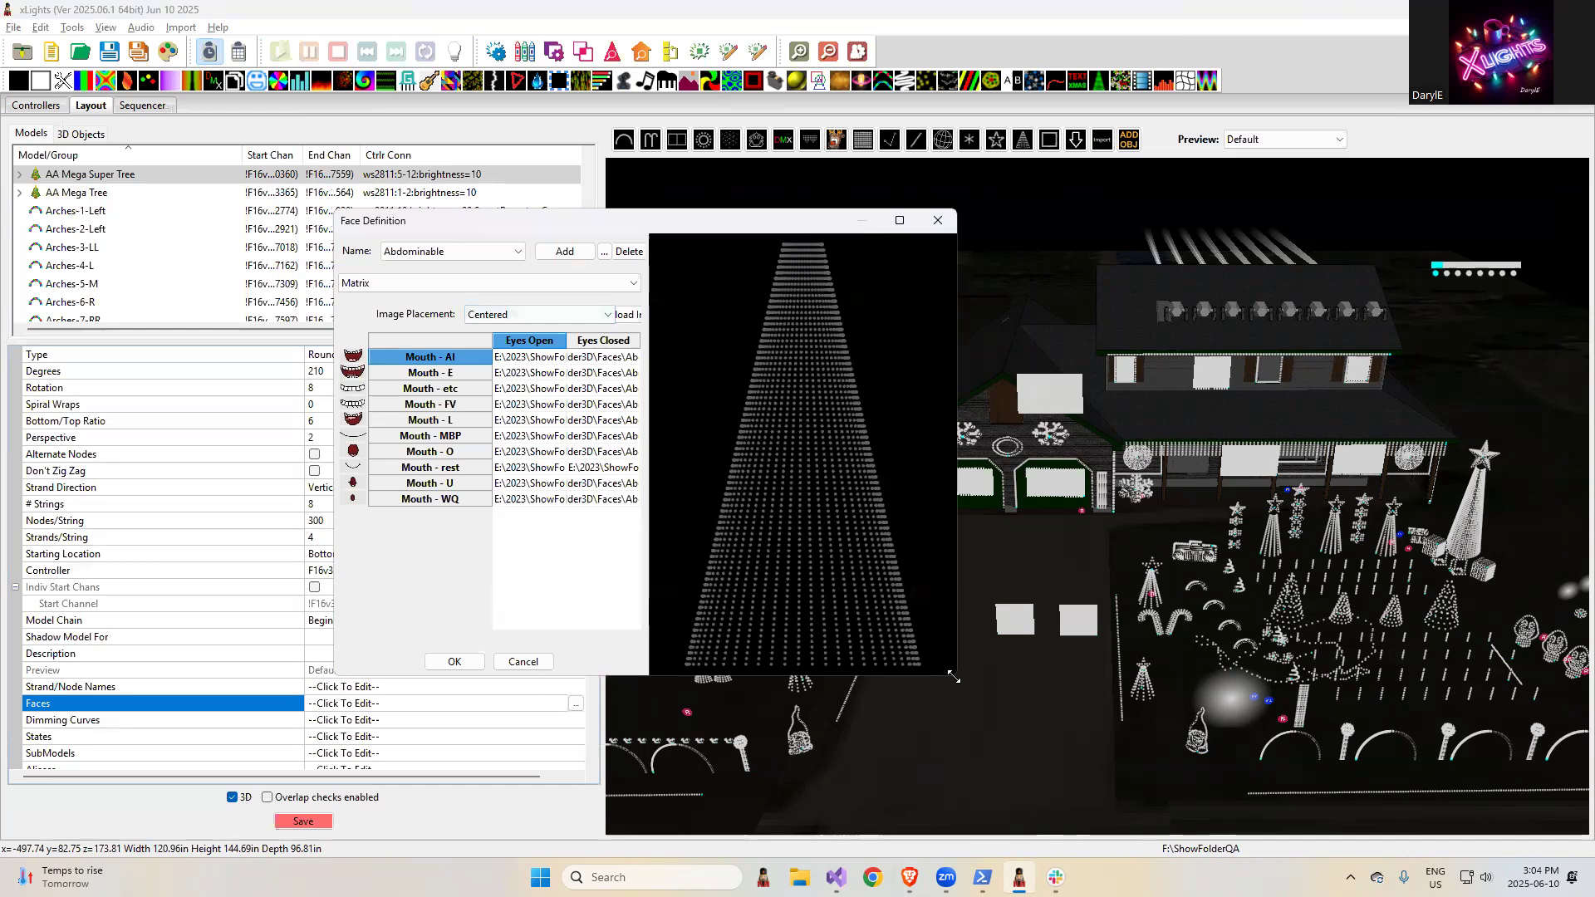
drag(1185, 663, 1332, 787)
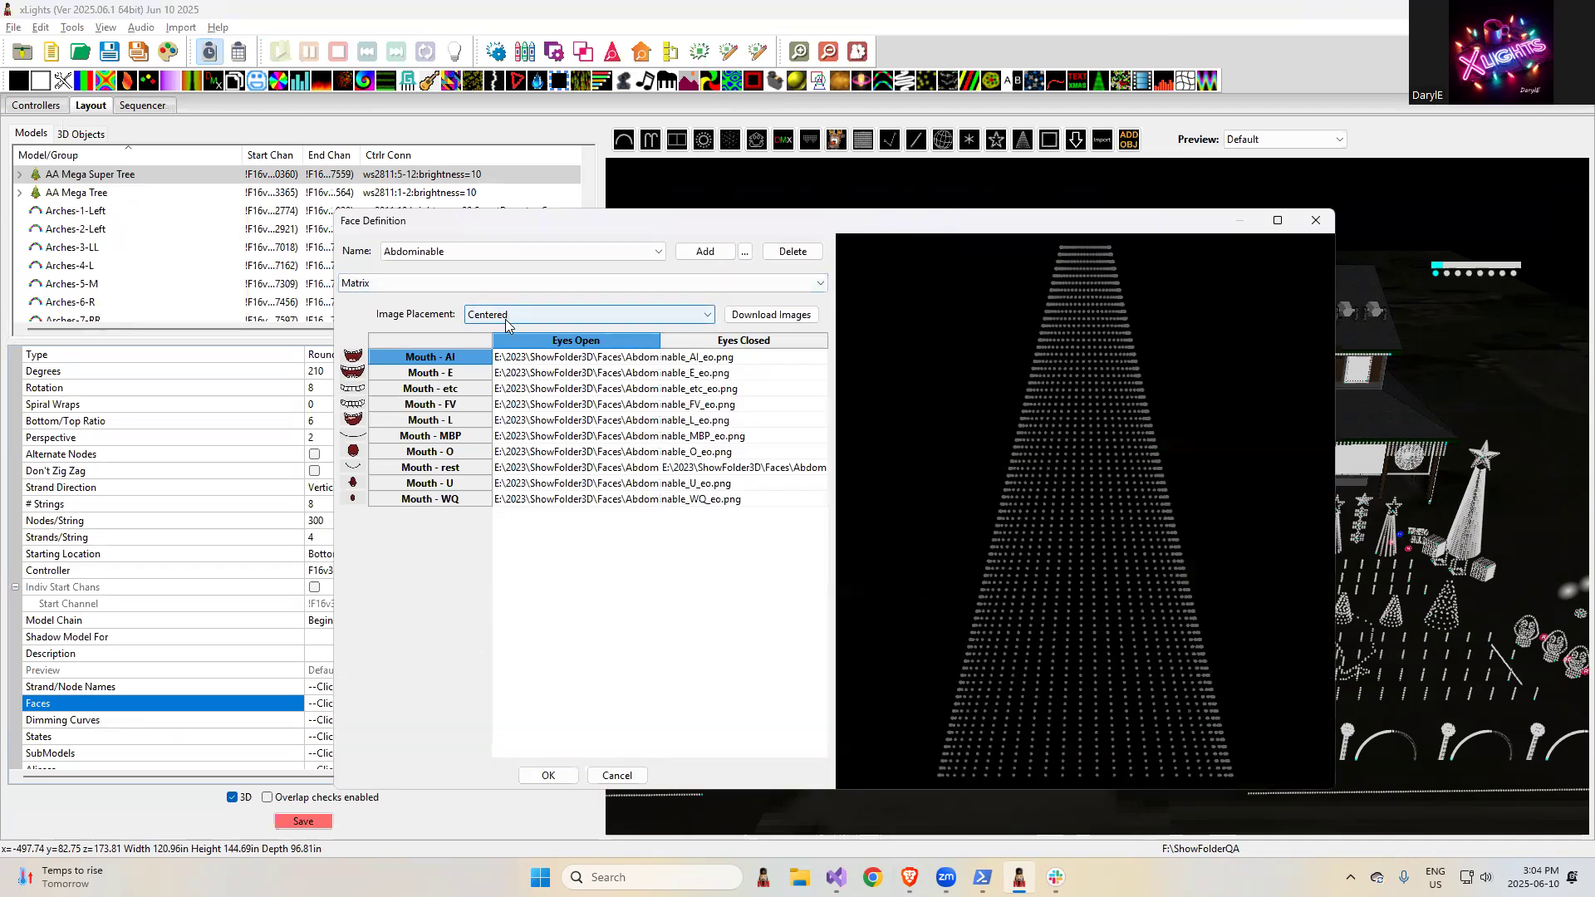
click(507, 319)
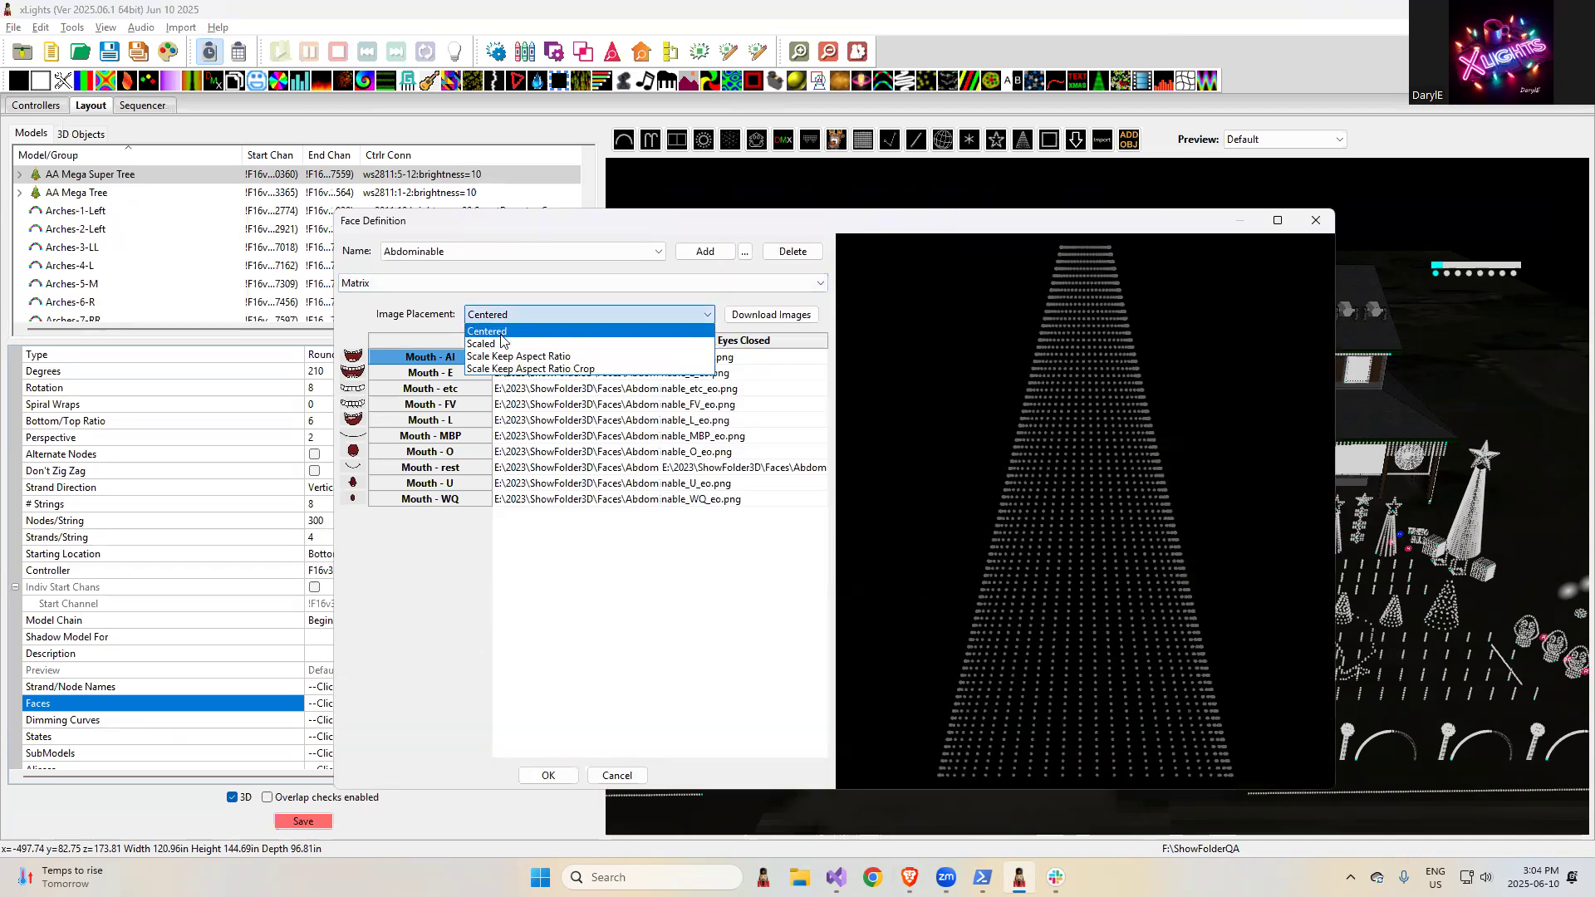
click(497, 331)
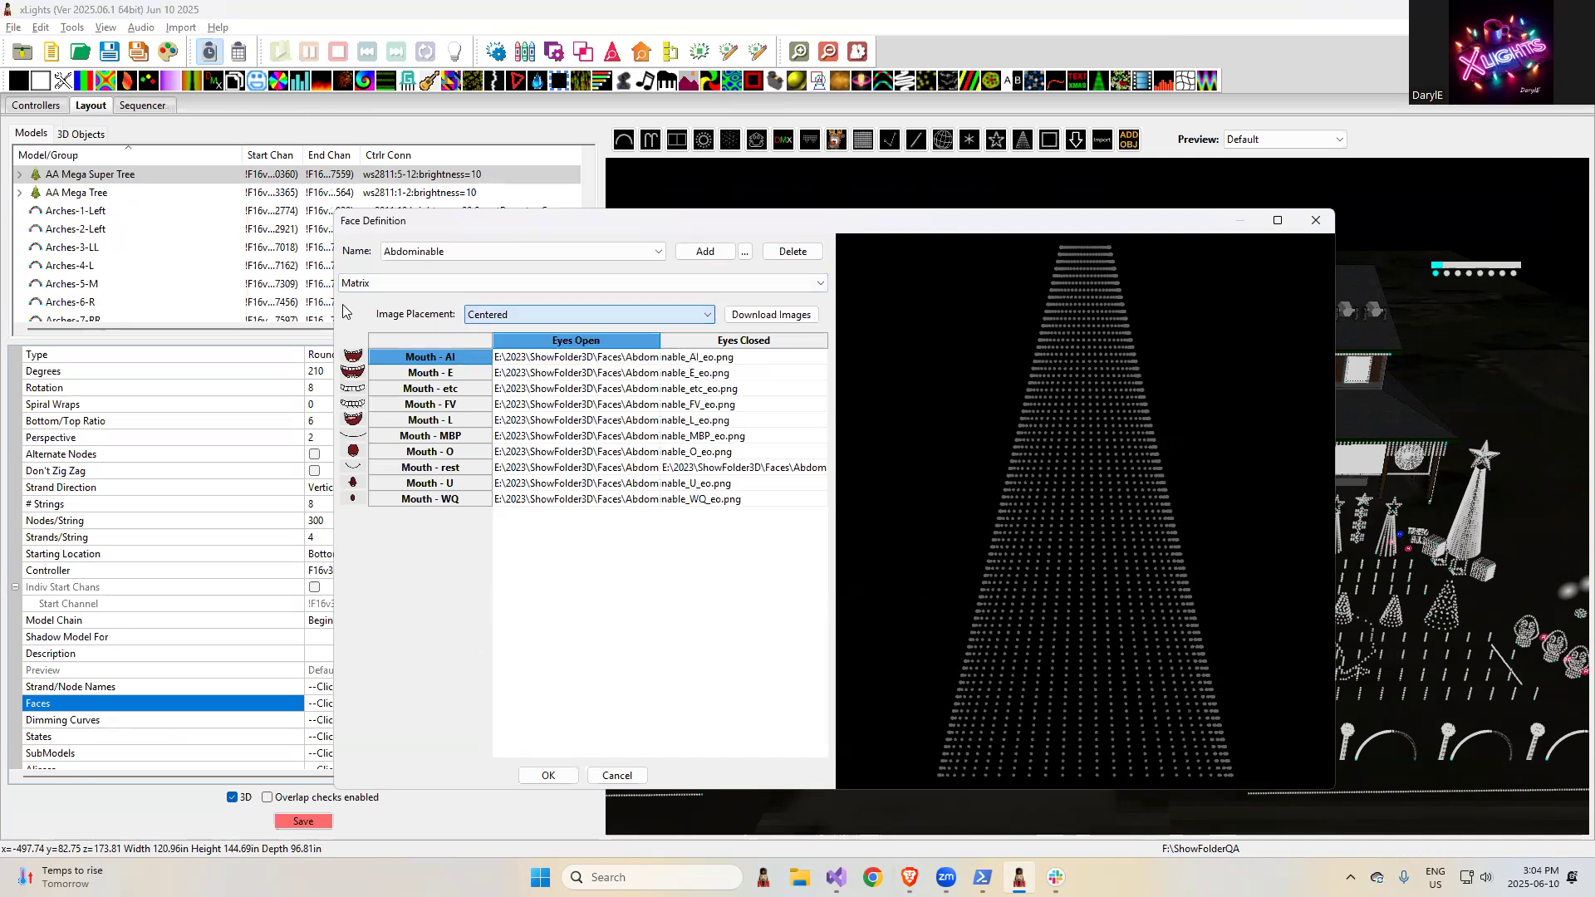
- Add a face definition named test to the AA Mega Super Tree and check its Image Placement options
click(689, 258)
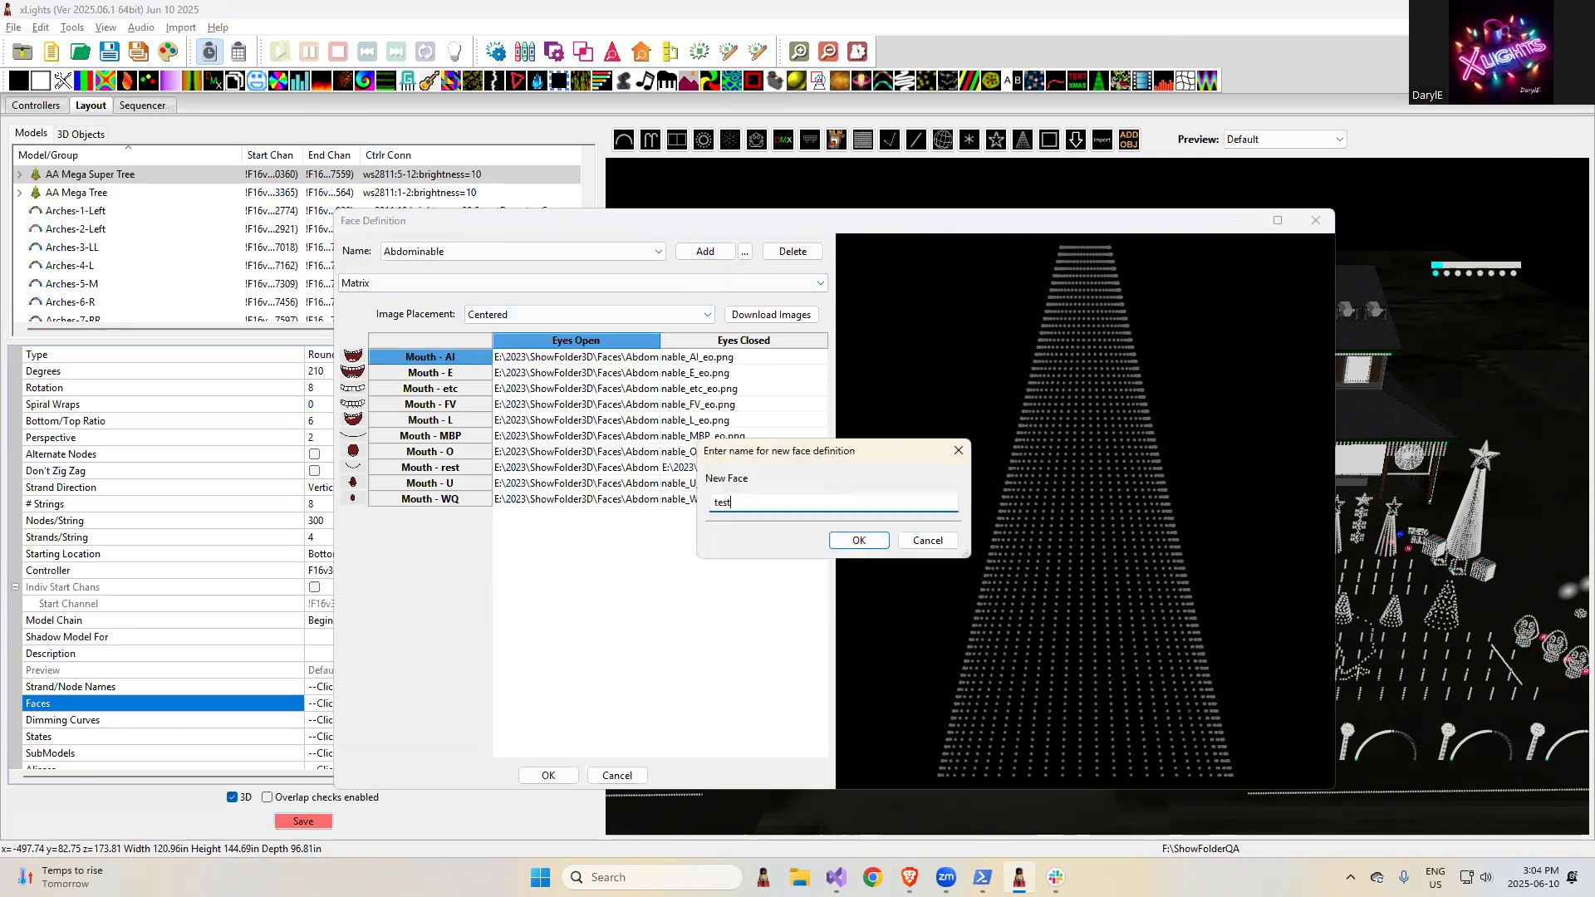
click(856, 542)
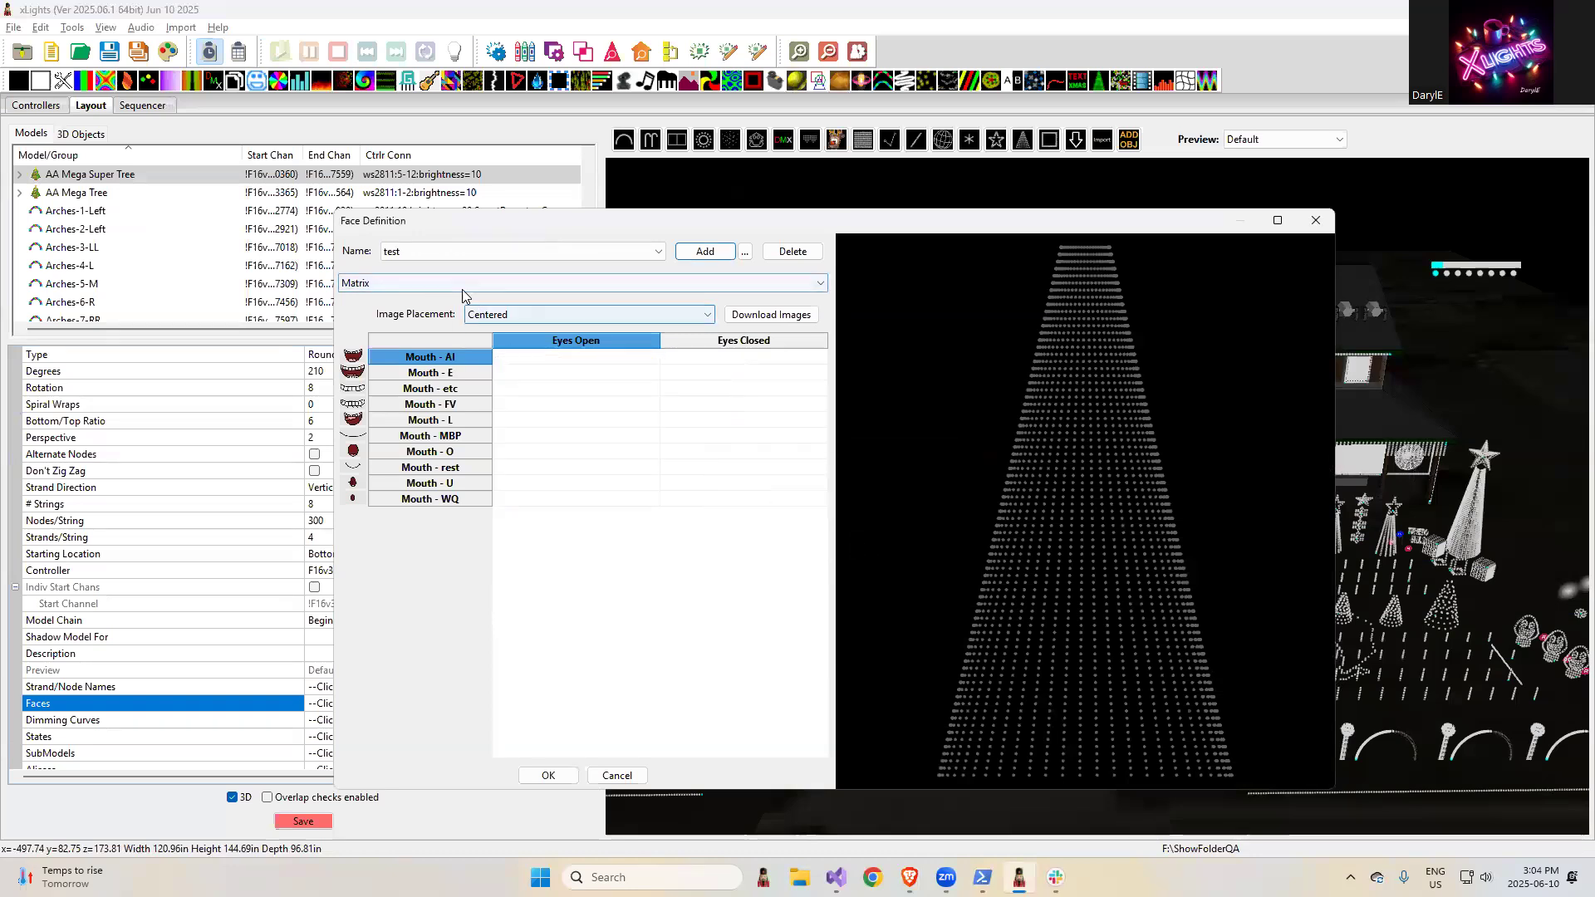
click(502, 315)
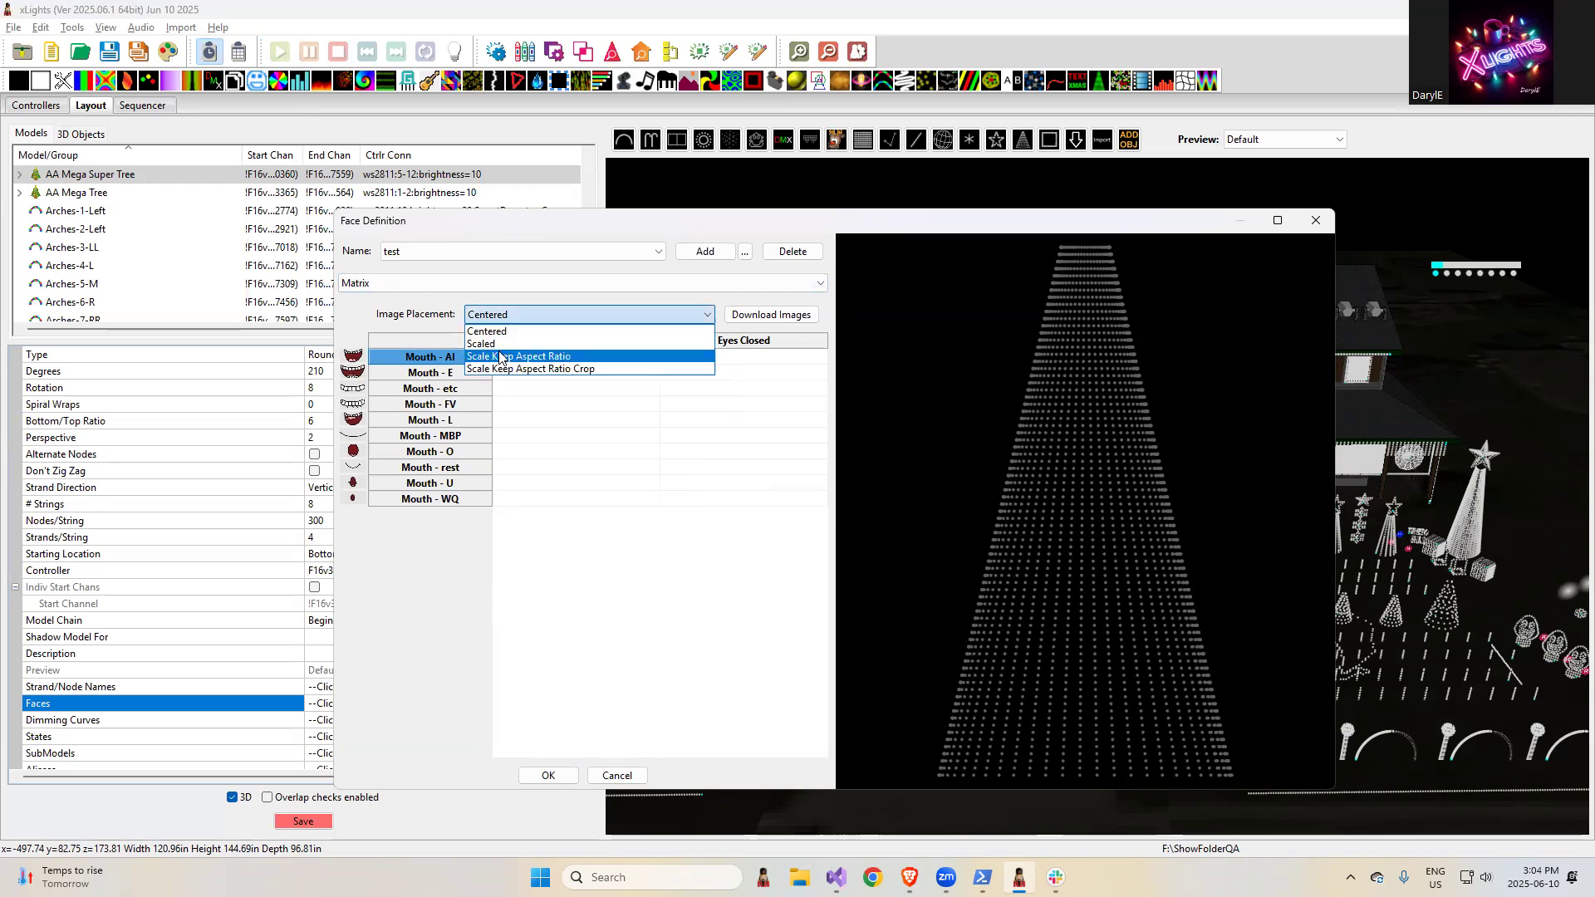
click(375, 316)
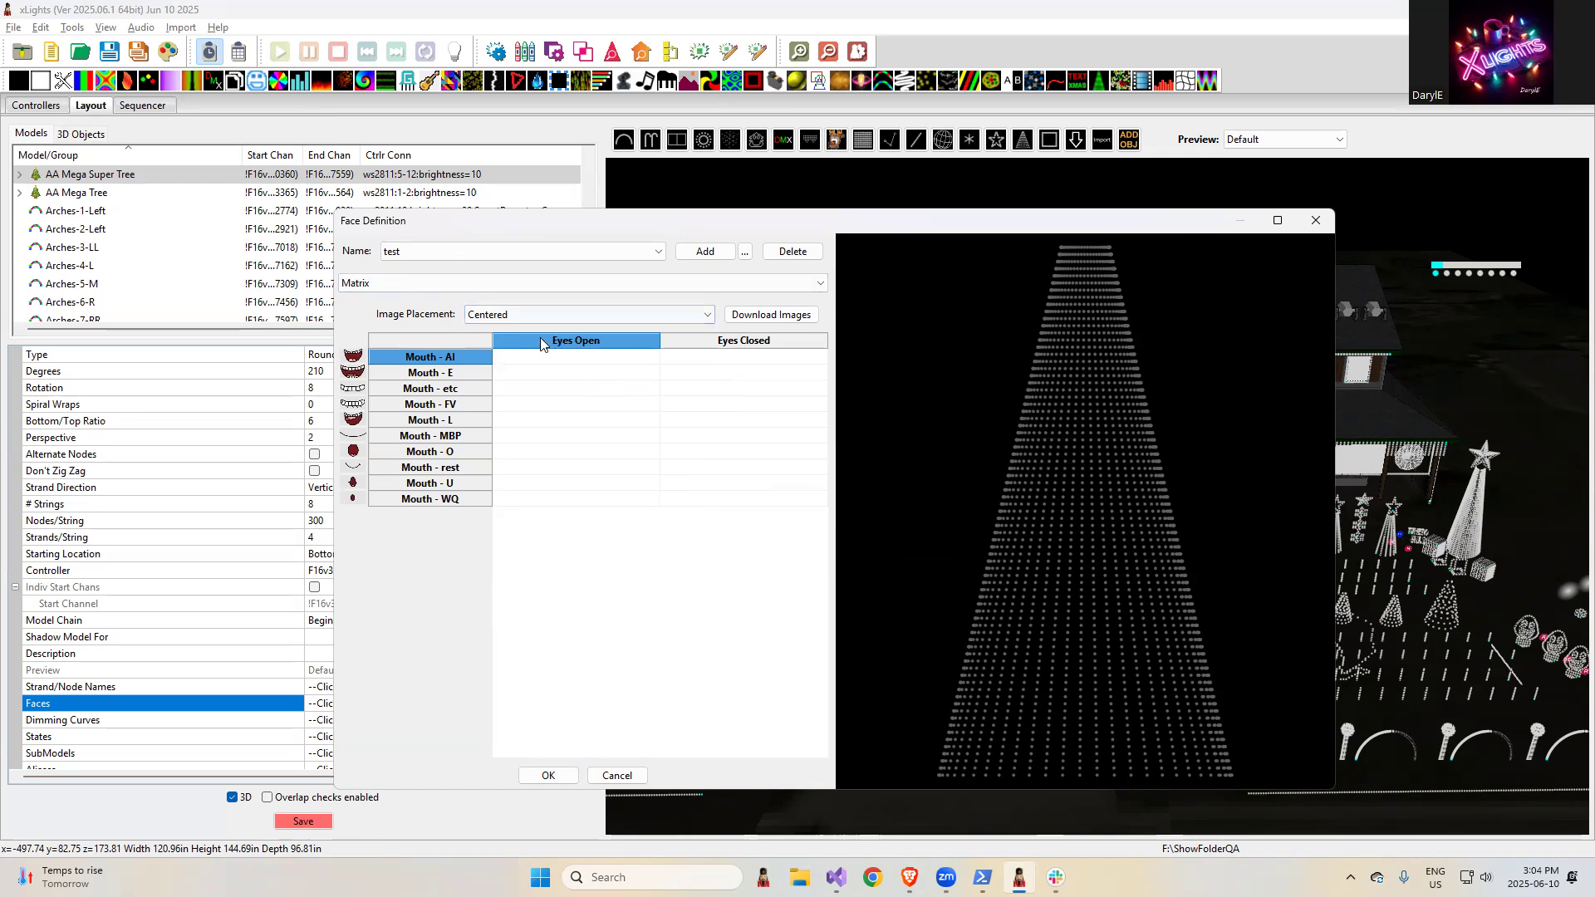
- Highlight the release note "Handle printing 3d mesh (house) object" in the browser and close the Face Definition window in xLights without saving
key(alt+Tab)
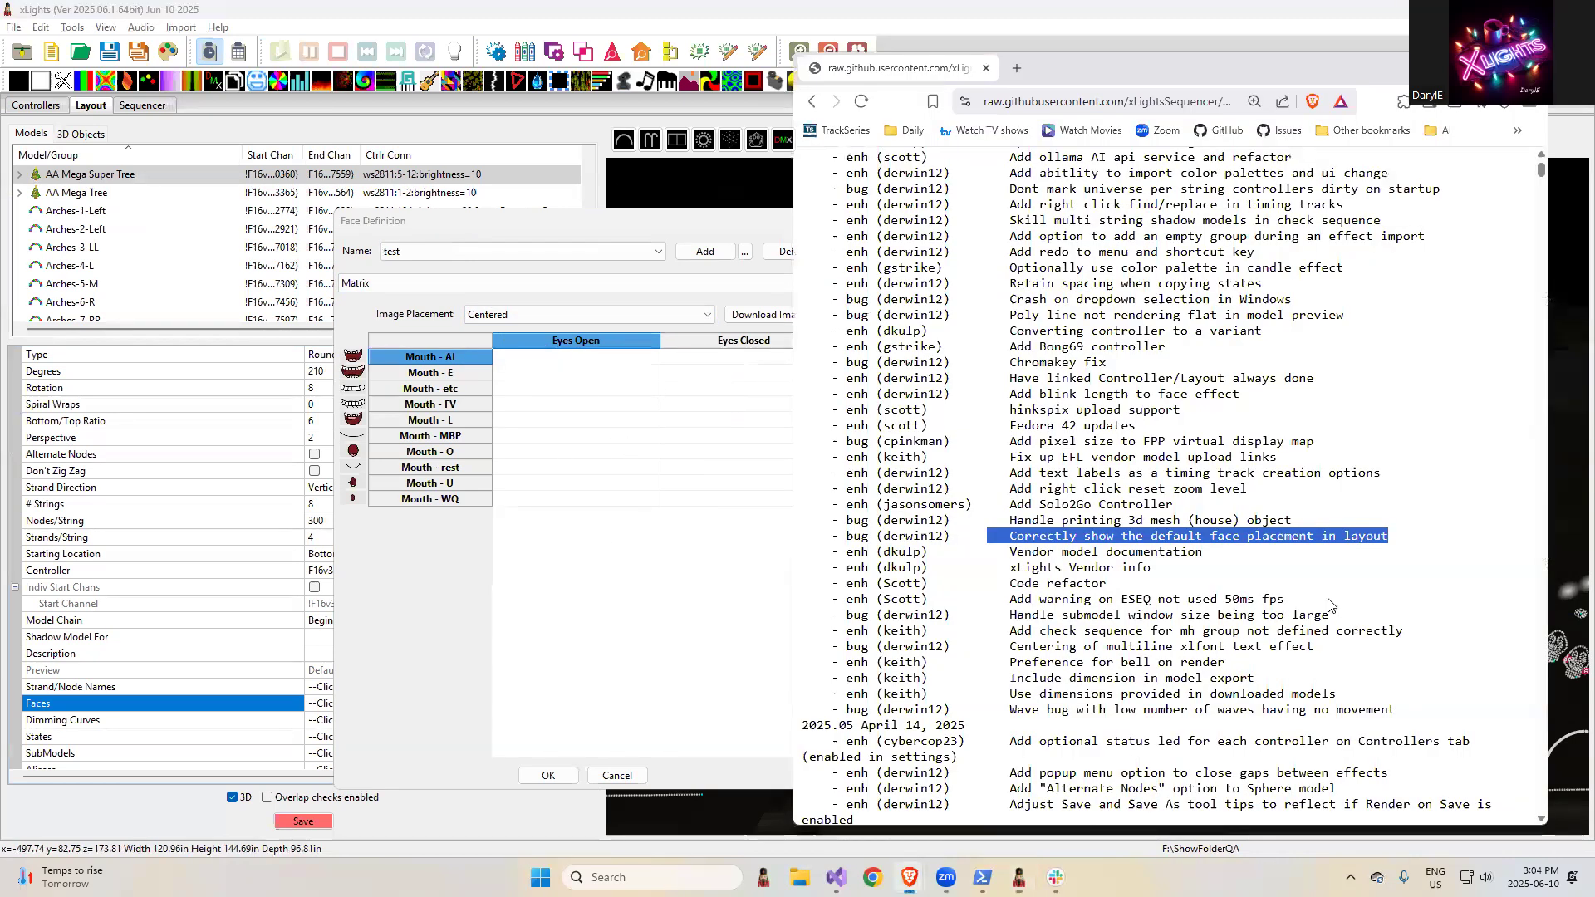
drag(1325, 520, 994, 522)
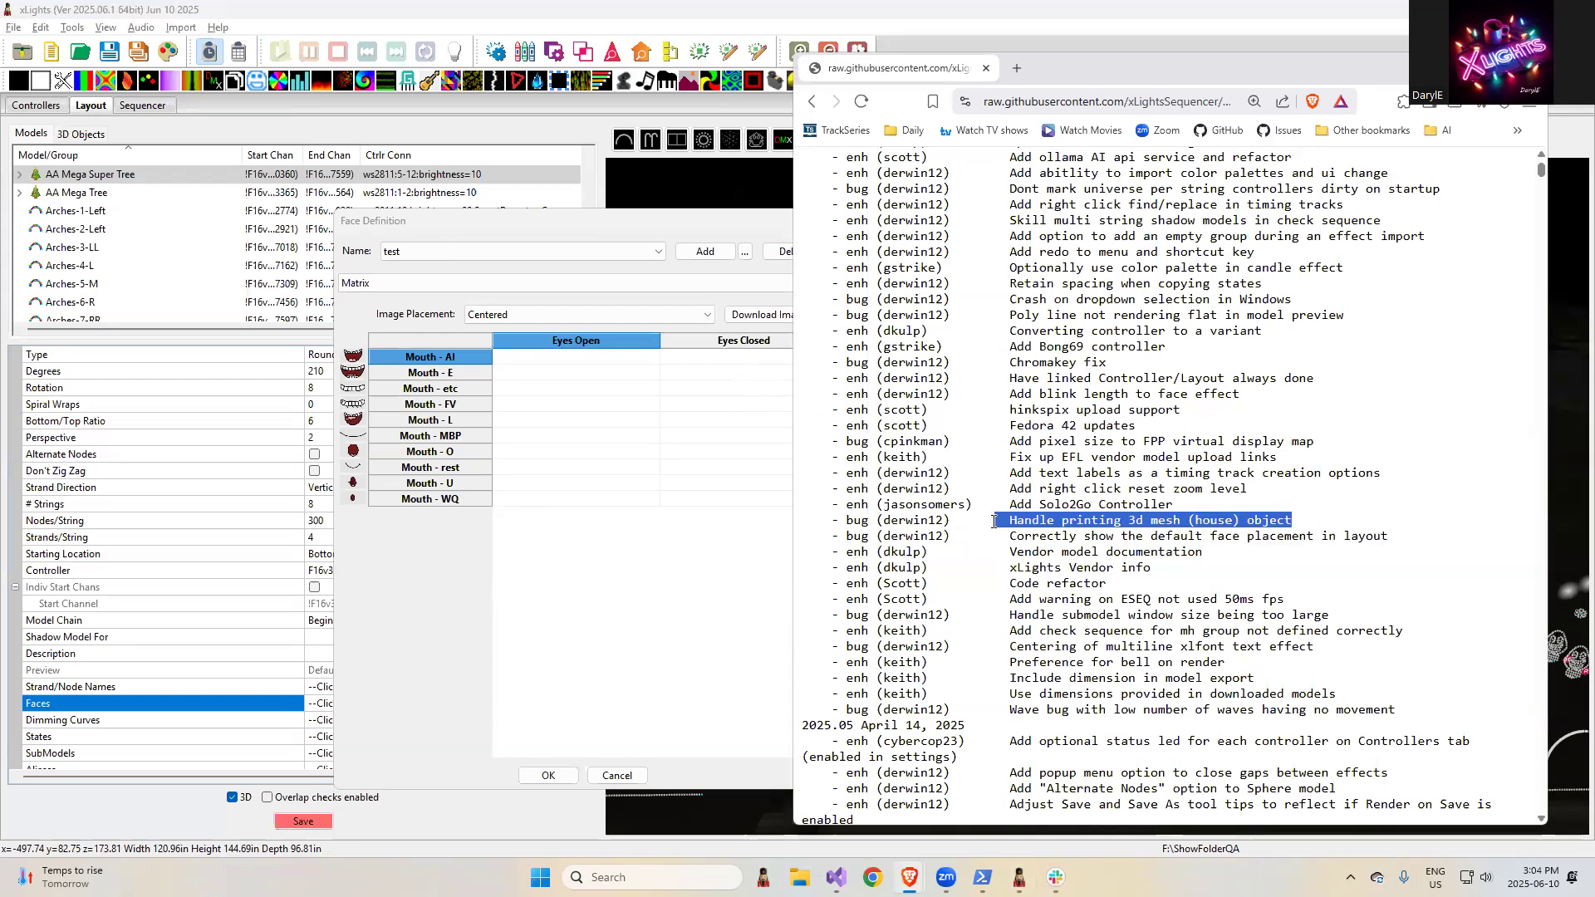
click(686, 213)
click(1308, 224)
- Orbit the 3D layout preview to show the house and check for the Print Layout Image option
drag(1278, 430, 1226, 496)
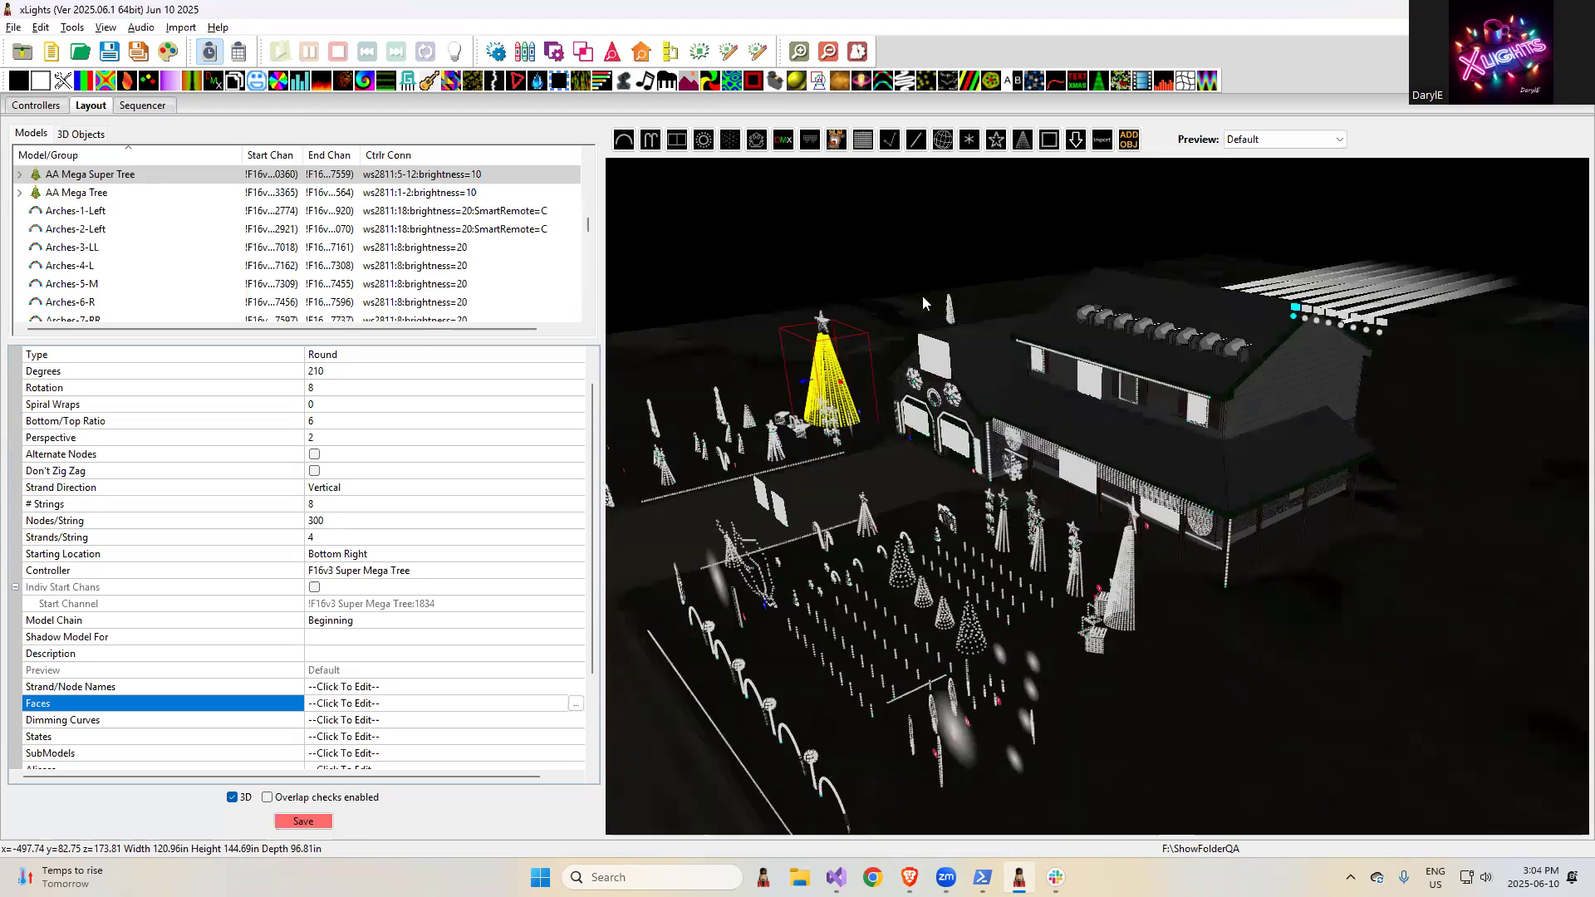
right_click(990, 250)
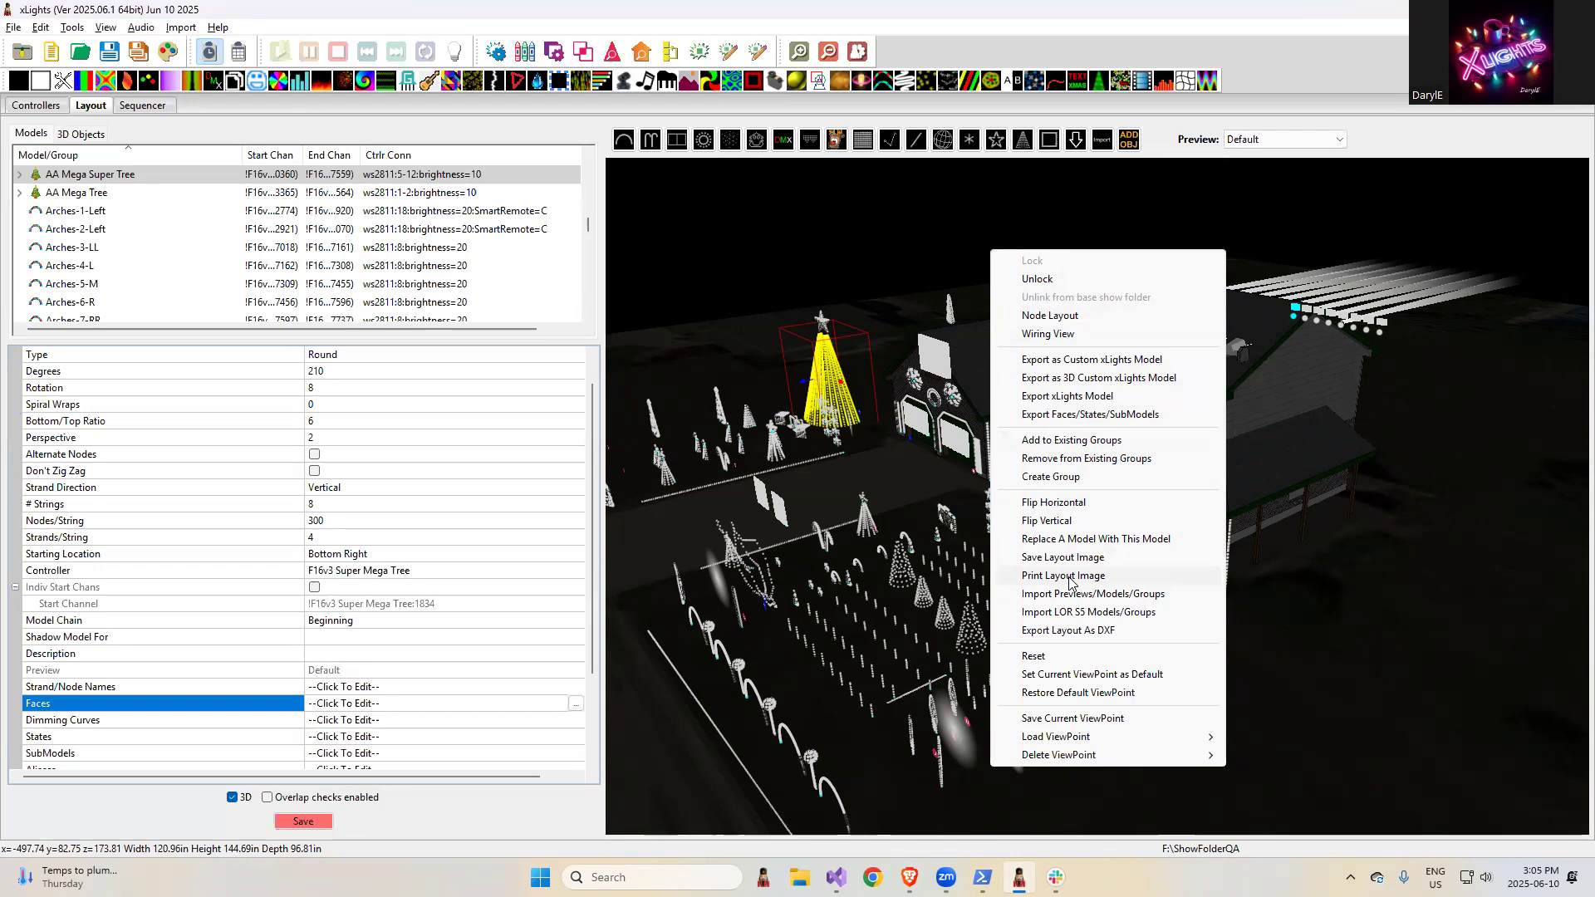
key(alt+Tab)
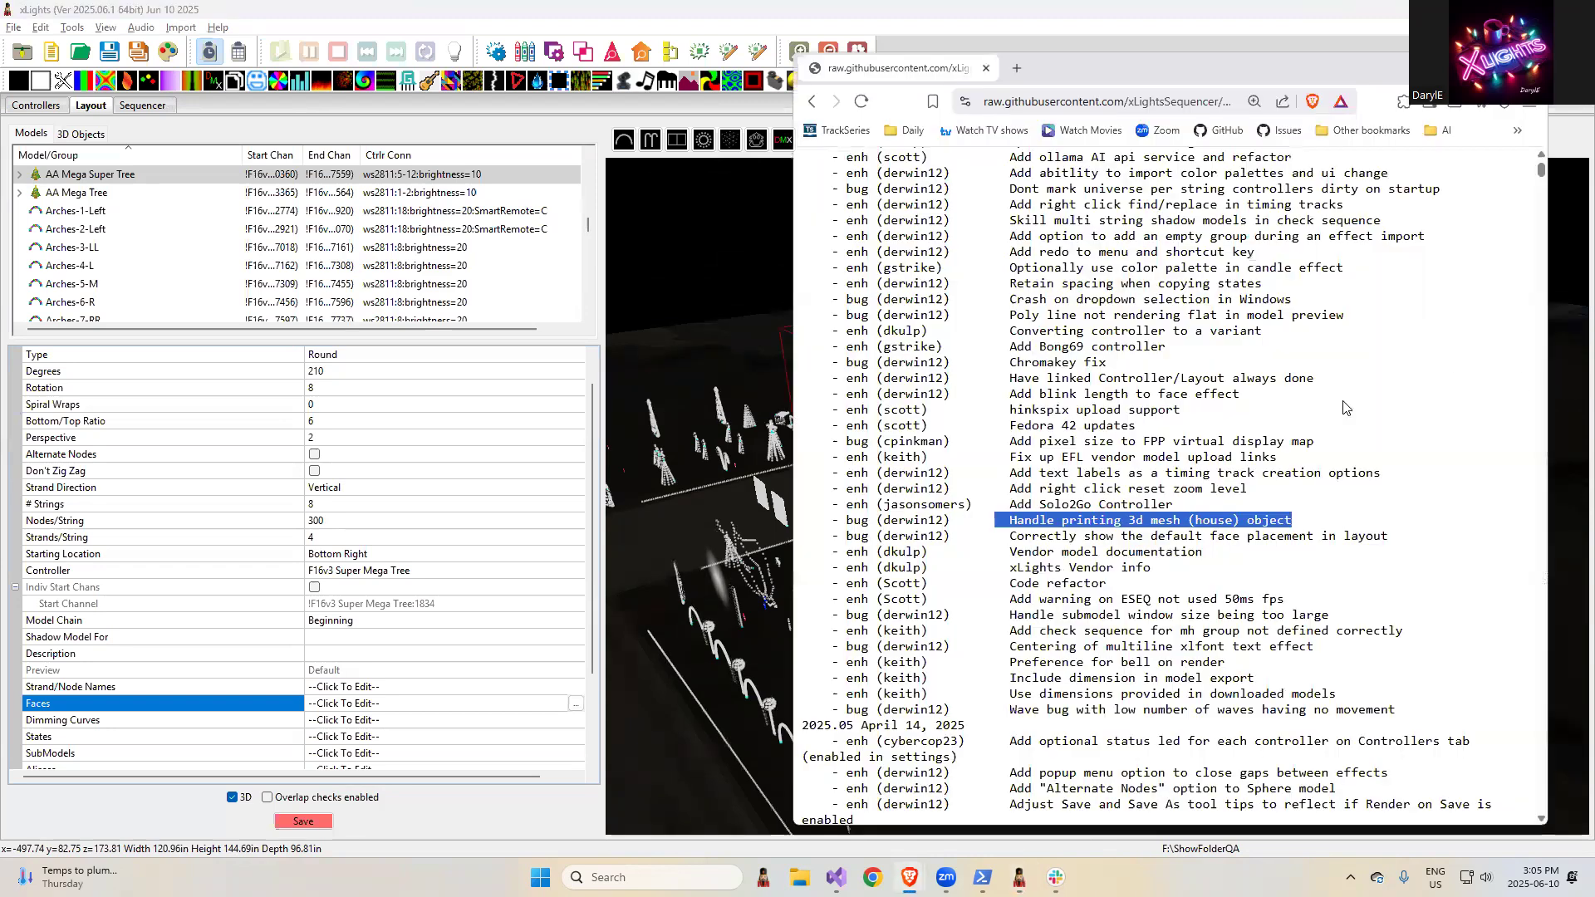
- Highlight the release note "Add Solo2Go Controller" in the browser and examine the Vendor choices of the F16v3 Original controller in xLights
click(1184, 504)
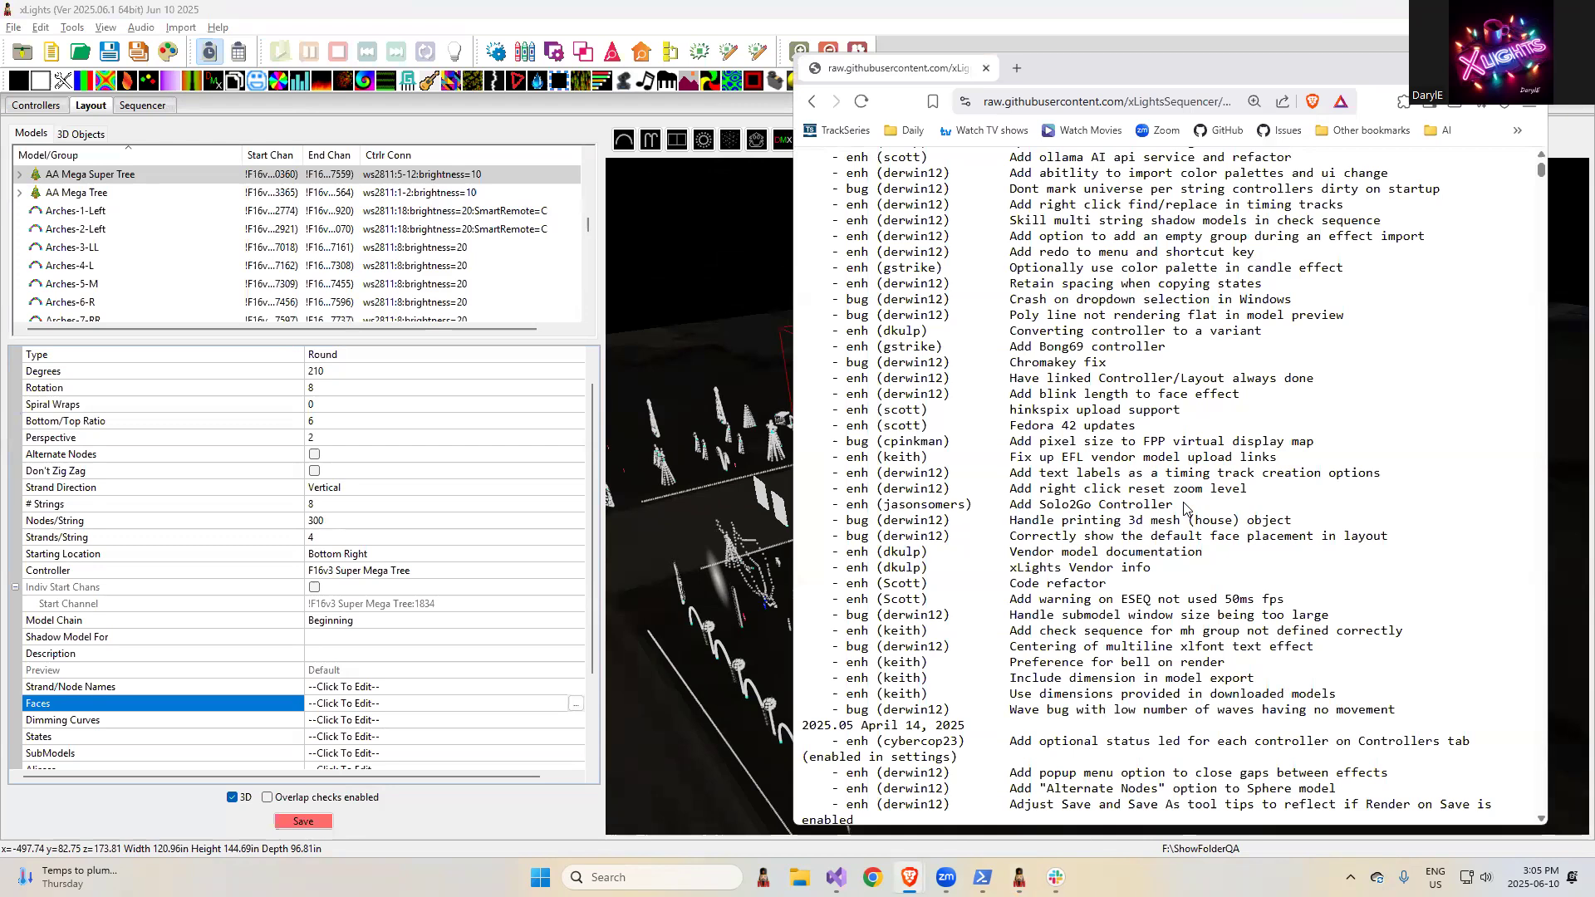
drag(1186, 504, 970, 507)
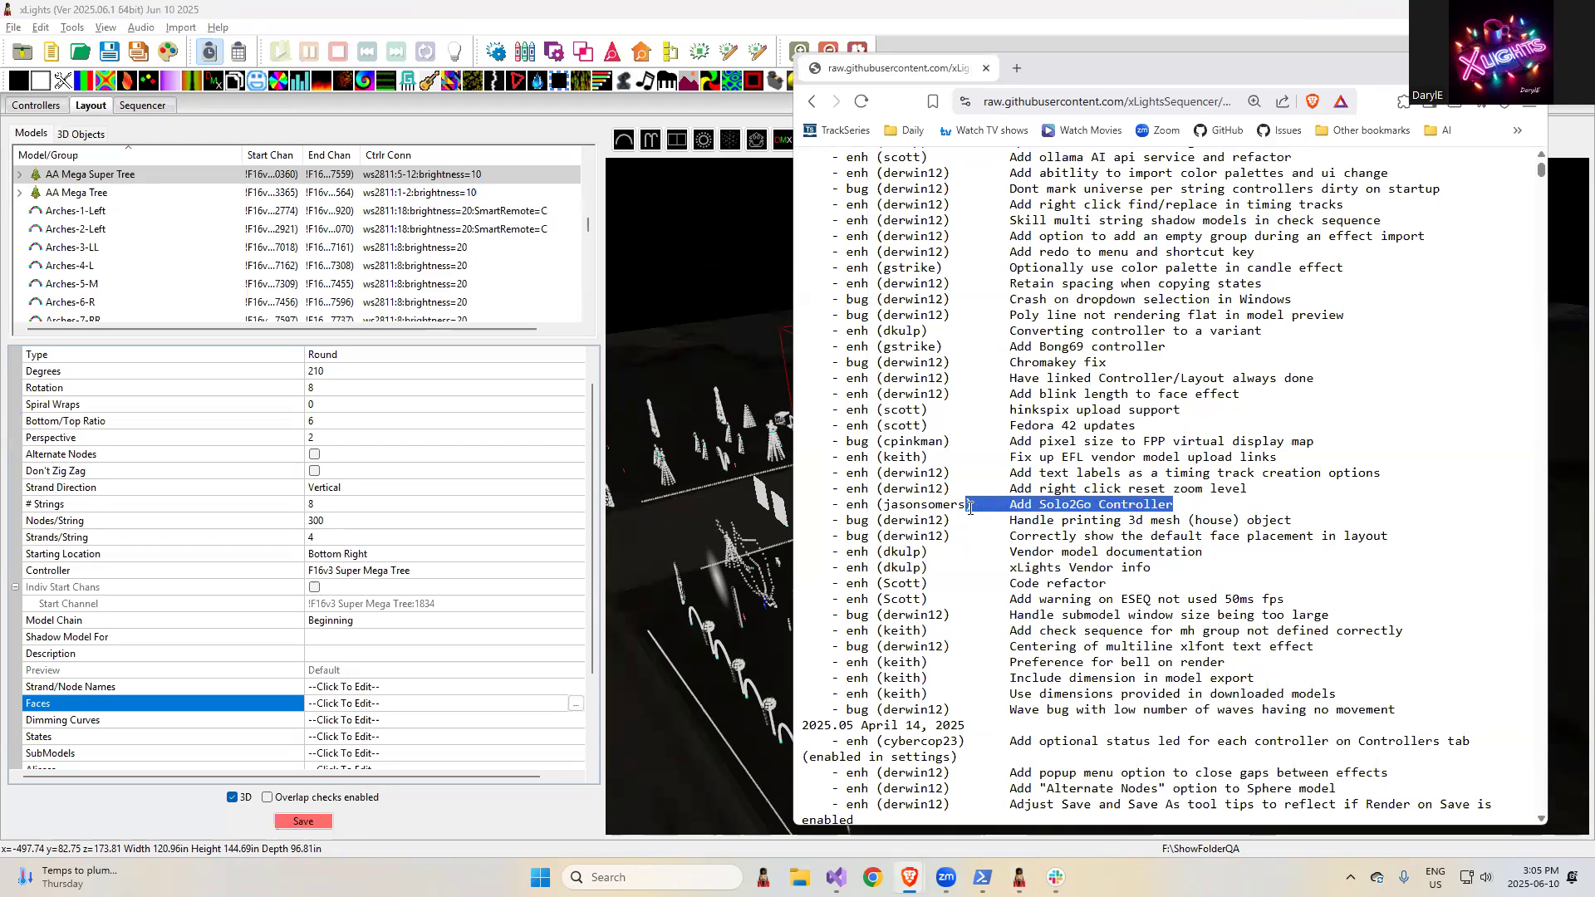
click(1238, 513)
click(41, 108)
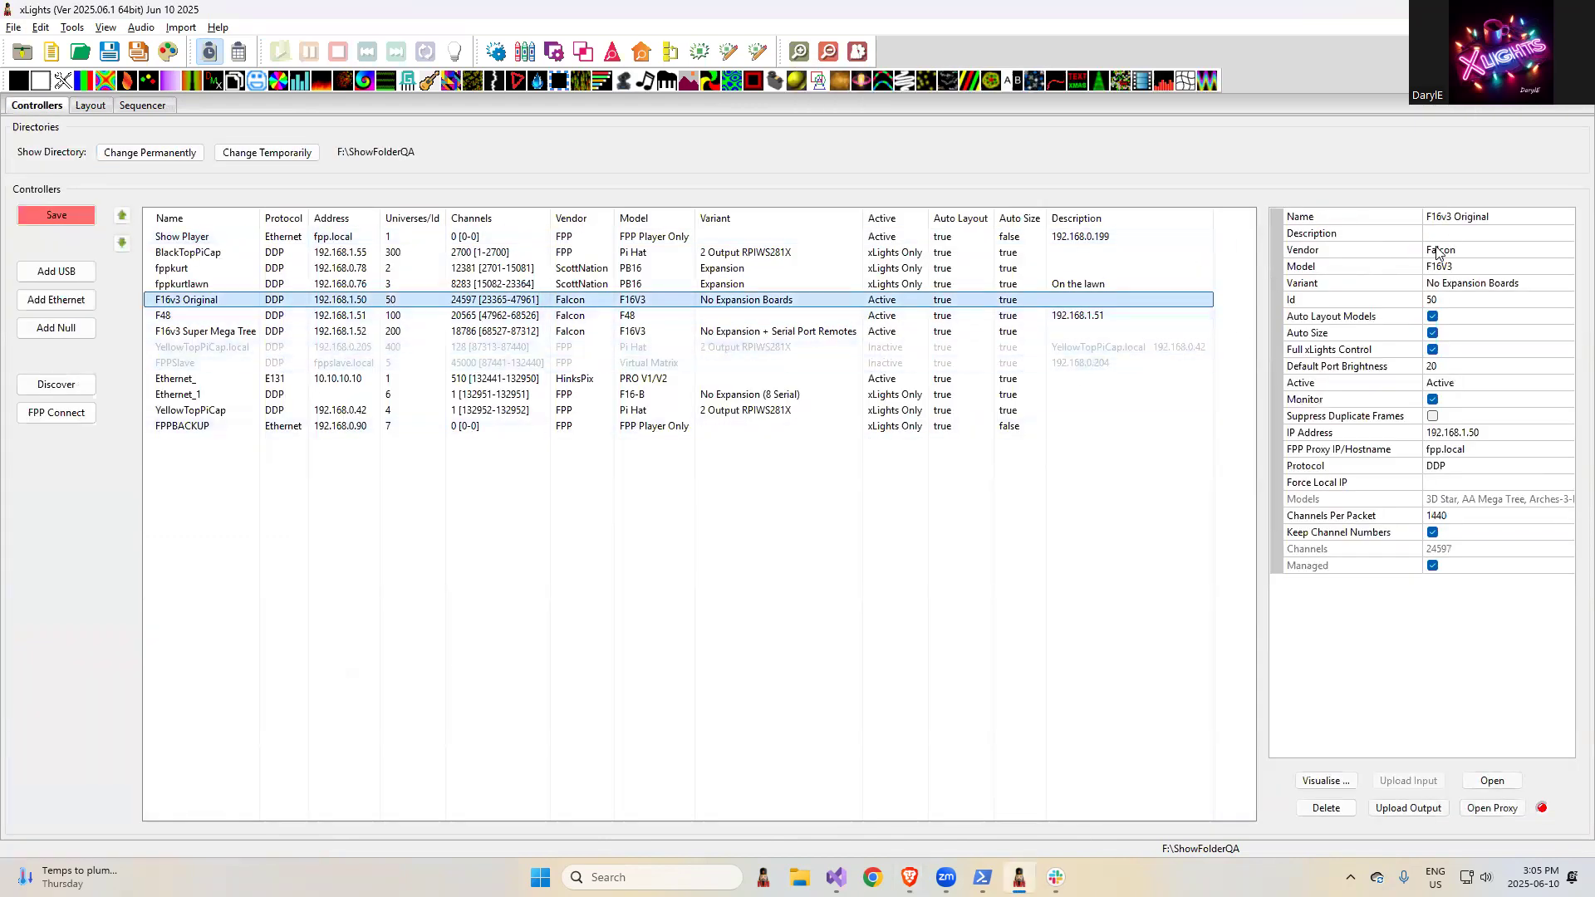
click(1487, 258)
click(1486, 258)
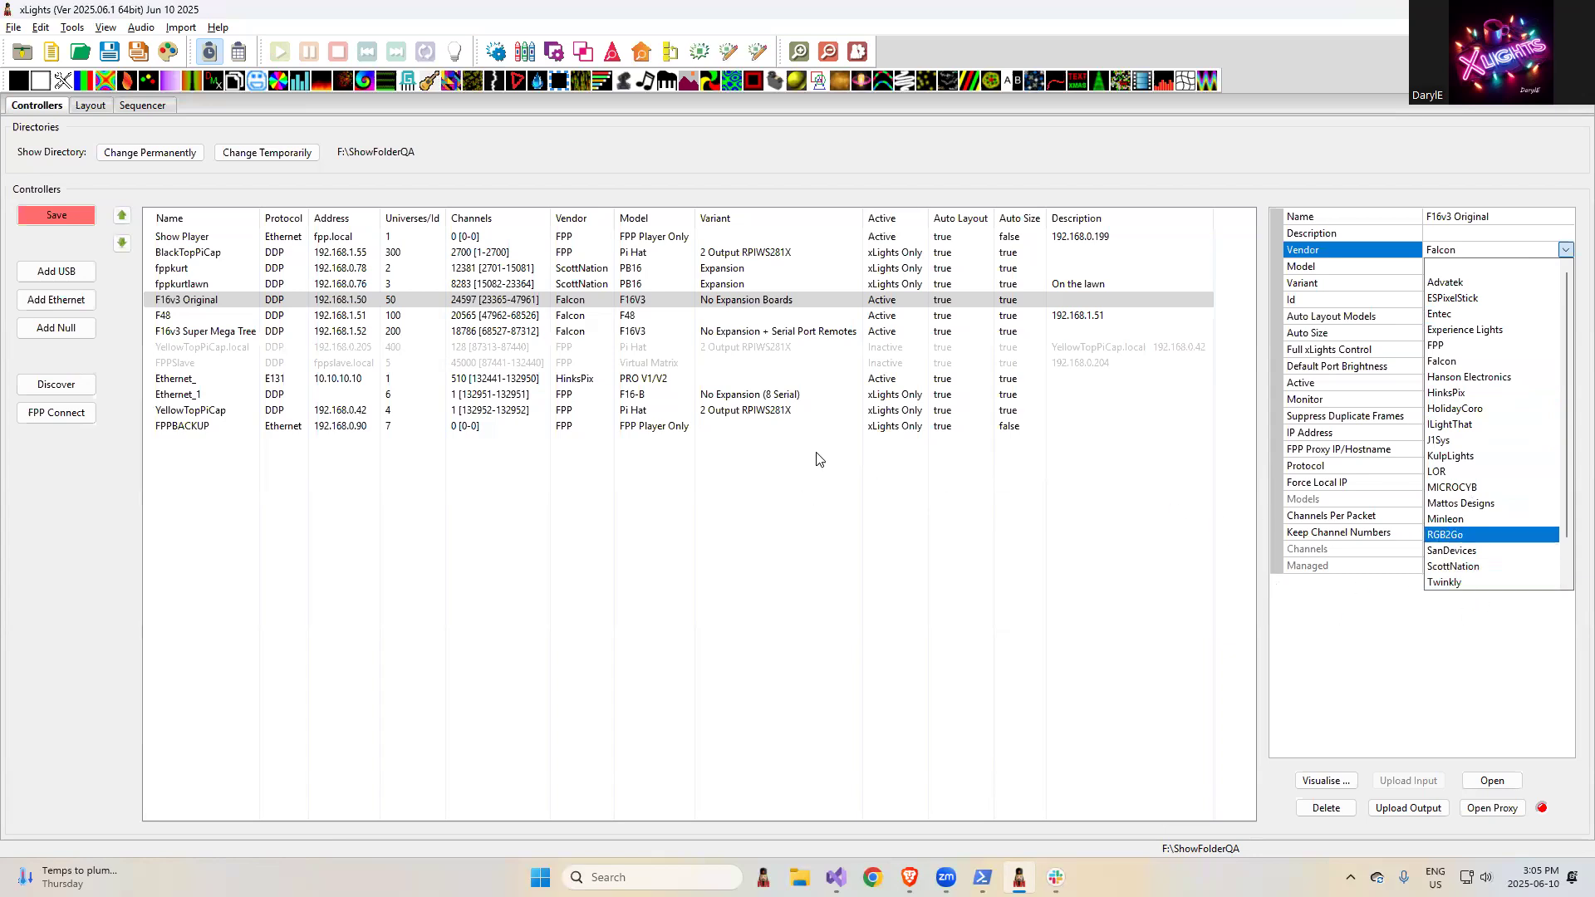
- Highlight the release note "Add right click reset zoom level" in the browser and open the xLights Sequencer with playback stopped
key(alt+Tab)
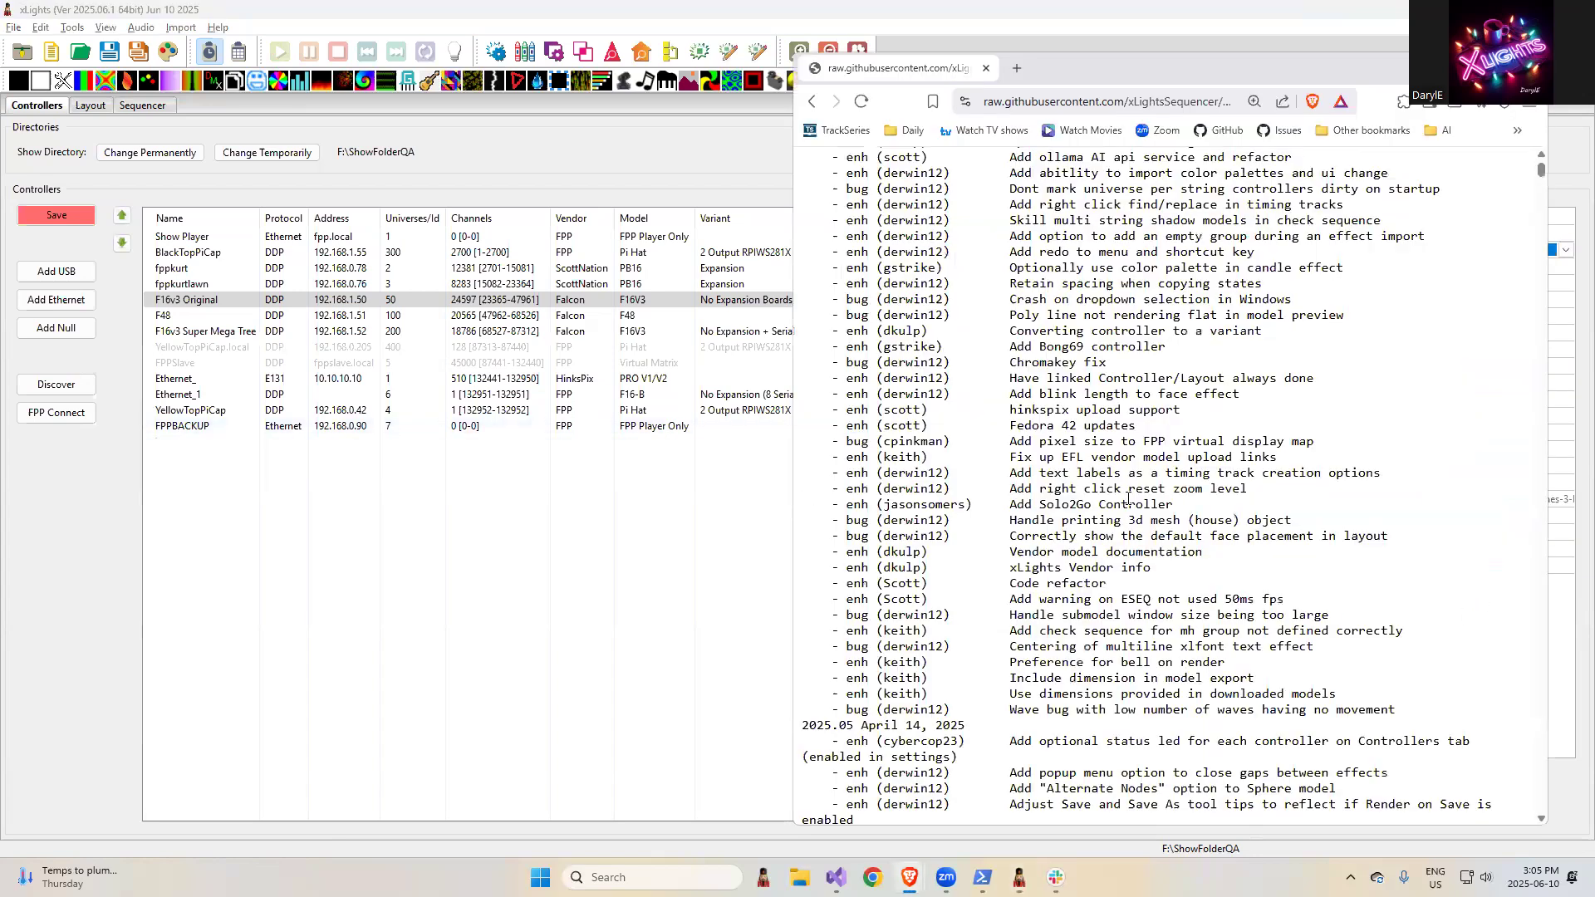
drag(1259, 496, 899, 494)
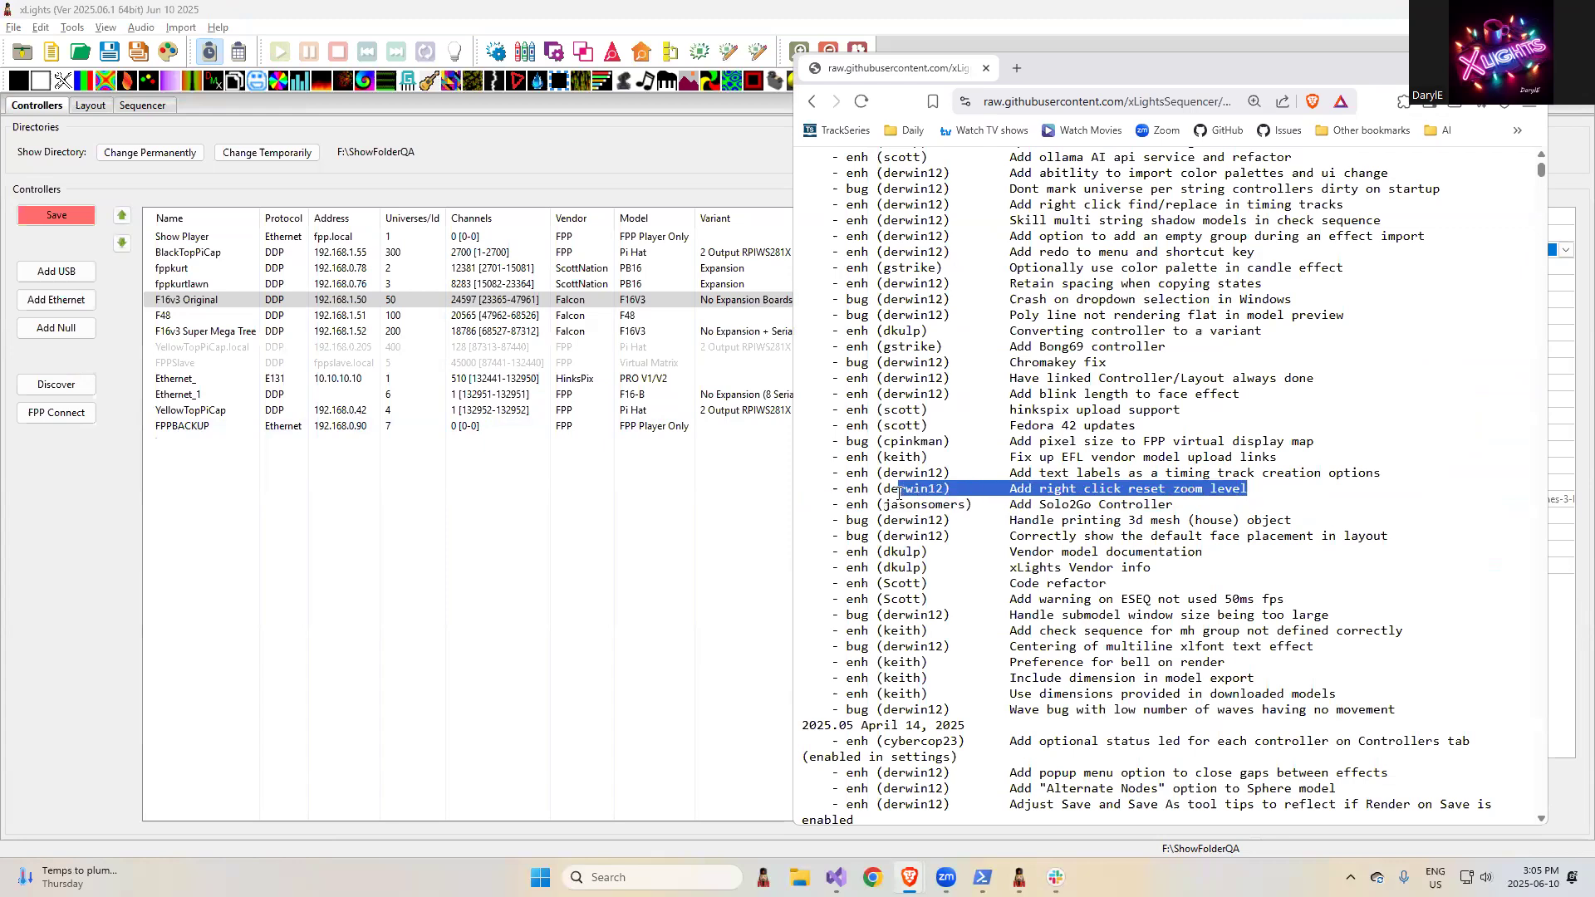
click(146, 106)
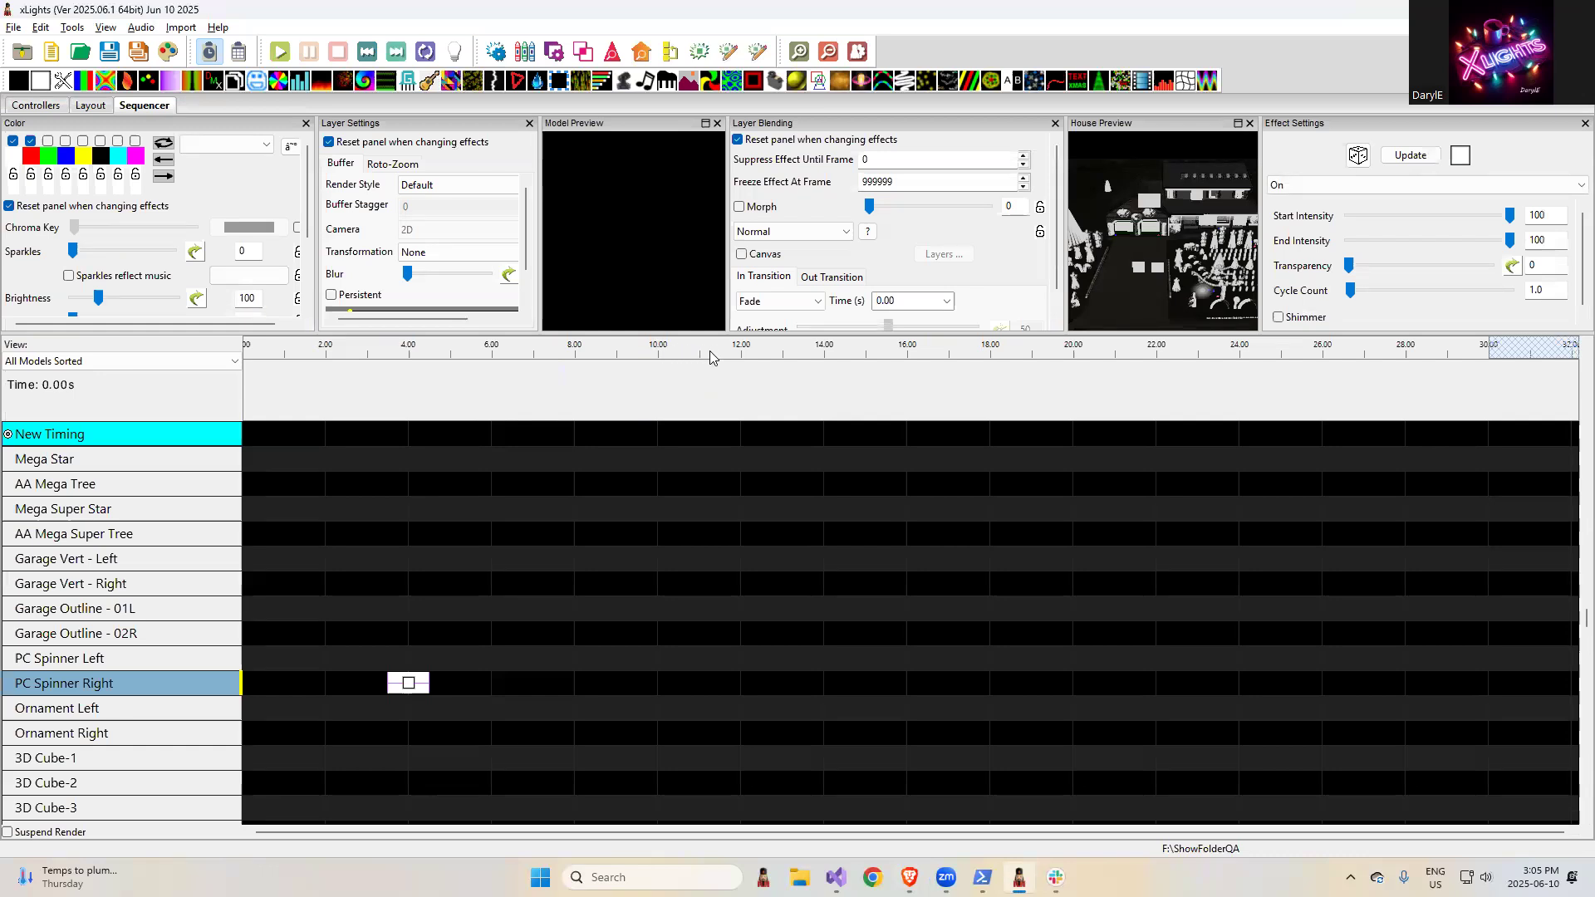
click(703, 354)
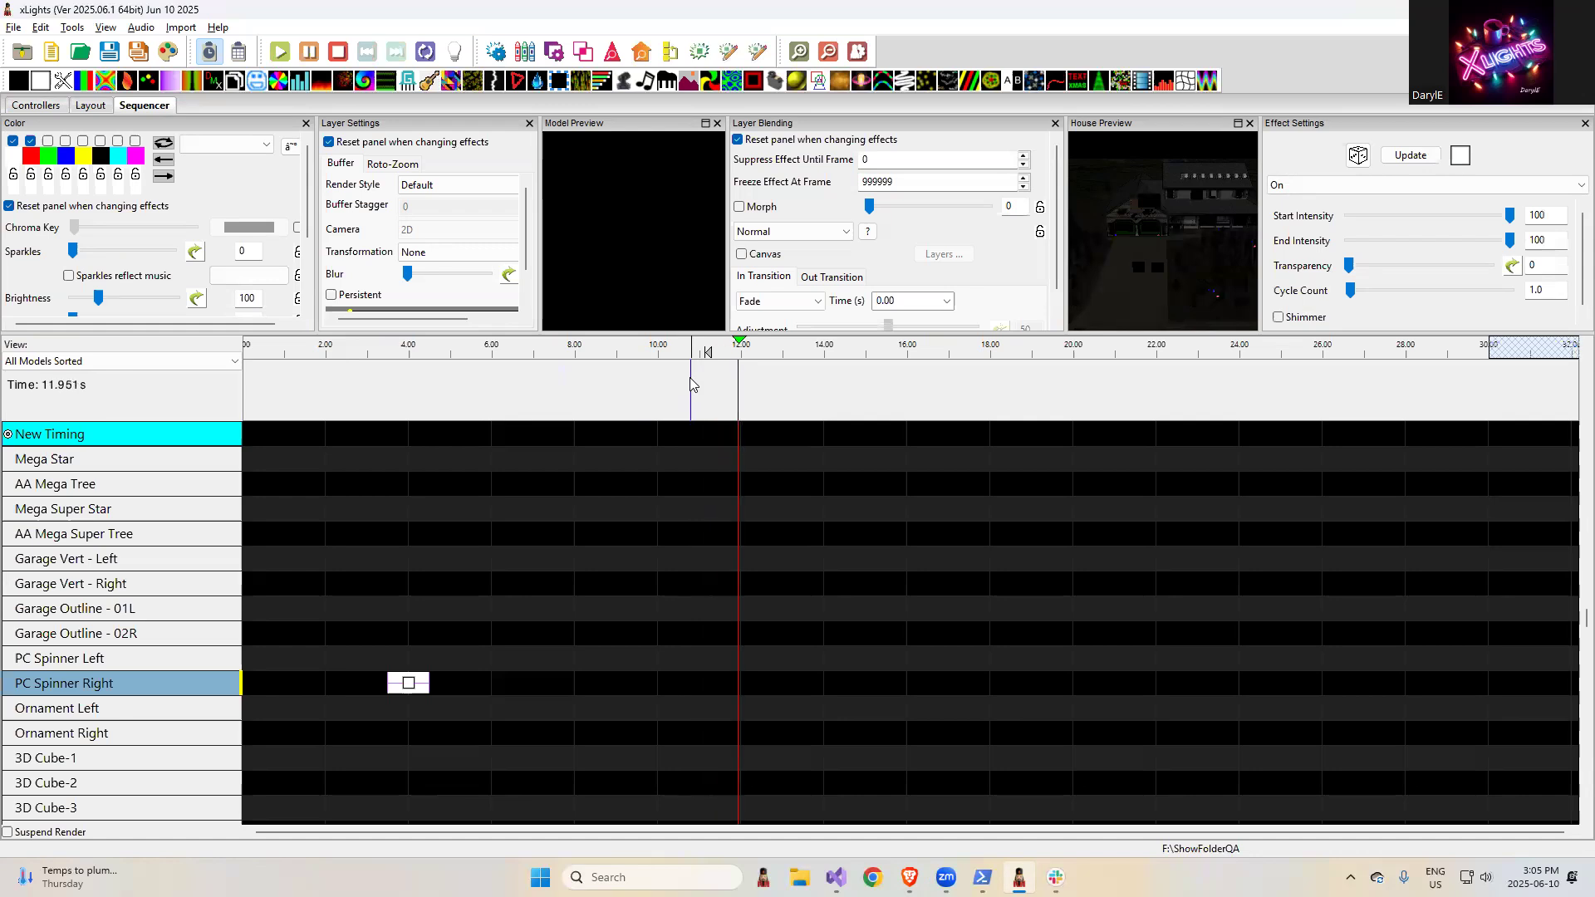
right_click(693, 471)
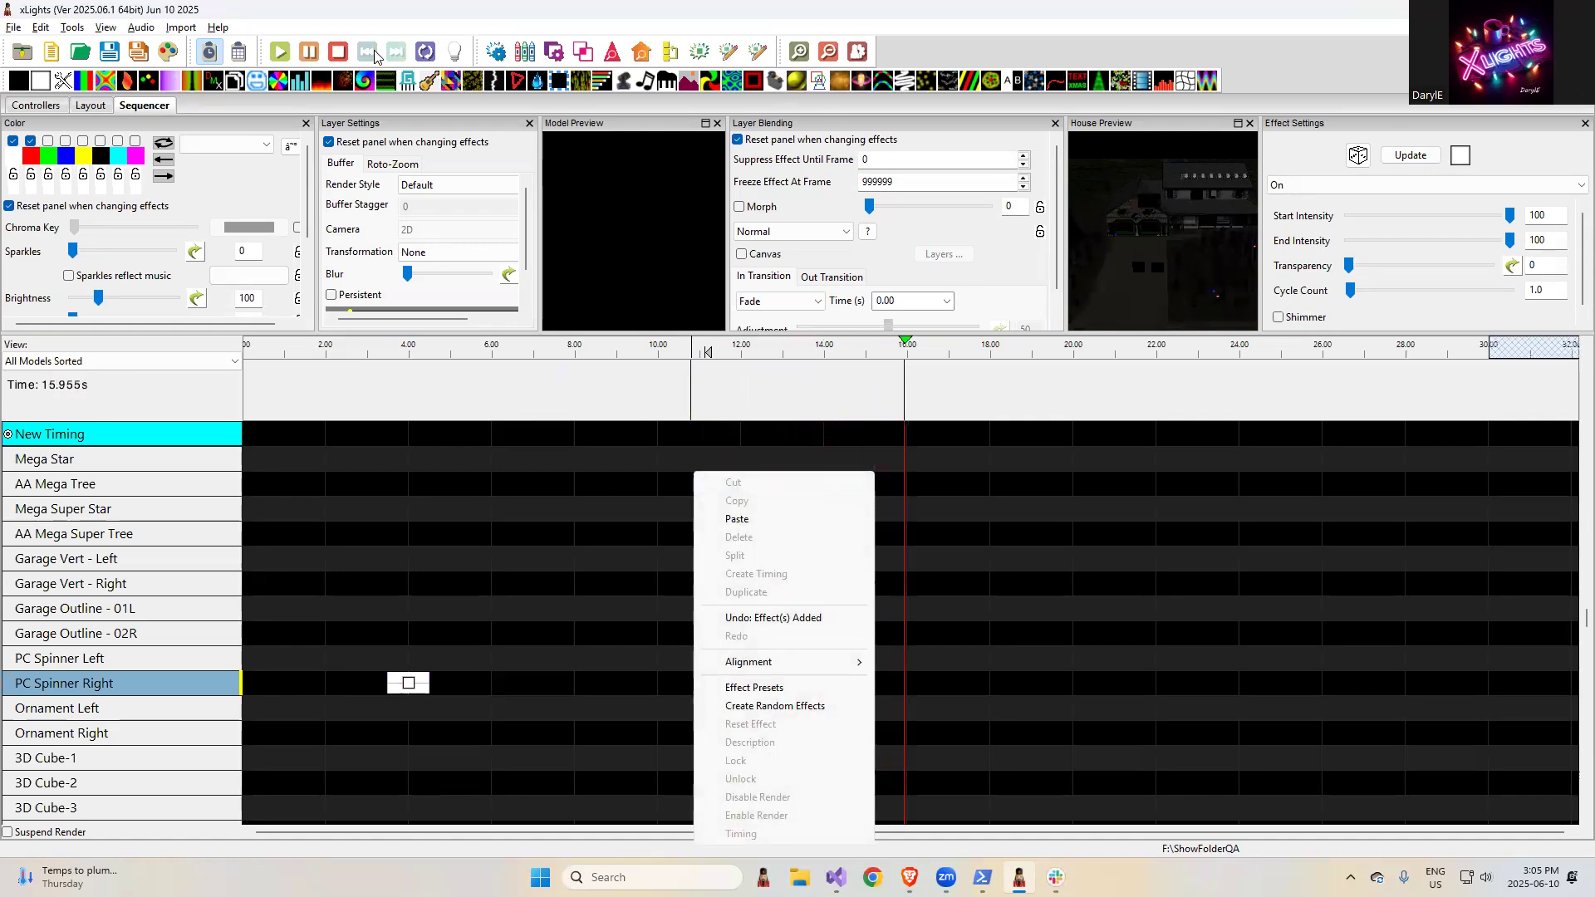
click(344, 52)
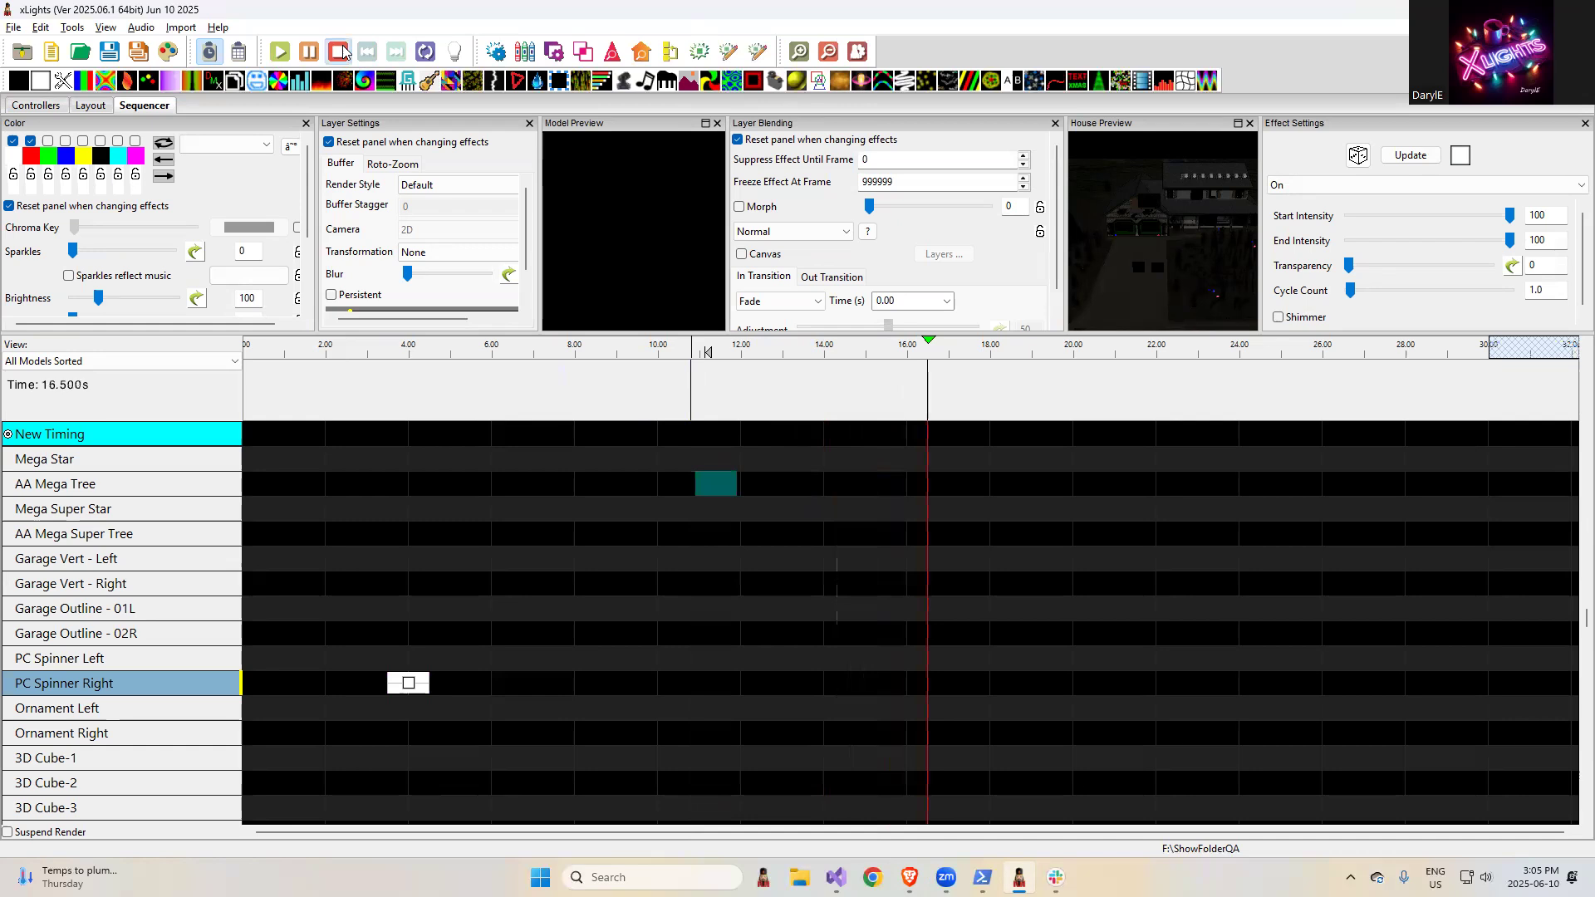
- Zoom in closely on the sequencer timeline and restore it with Reset Zoom
click(798, 52)
click(798, 51)
click(799, 51)
click(799, 52)
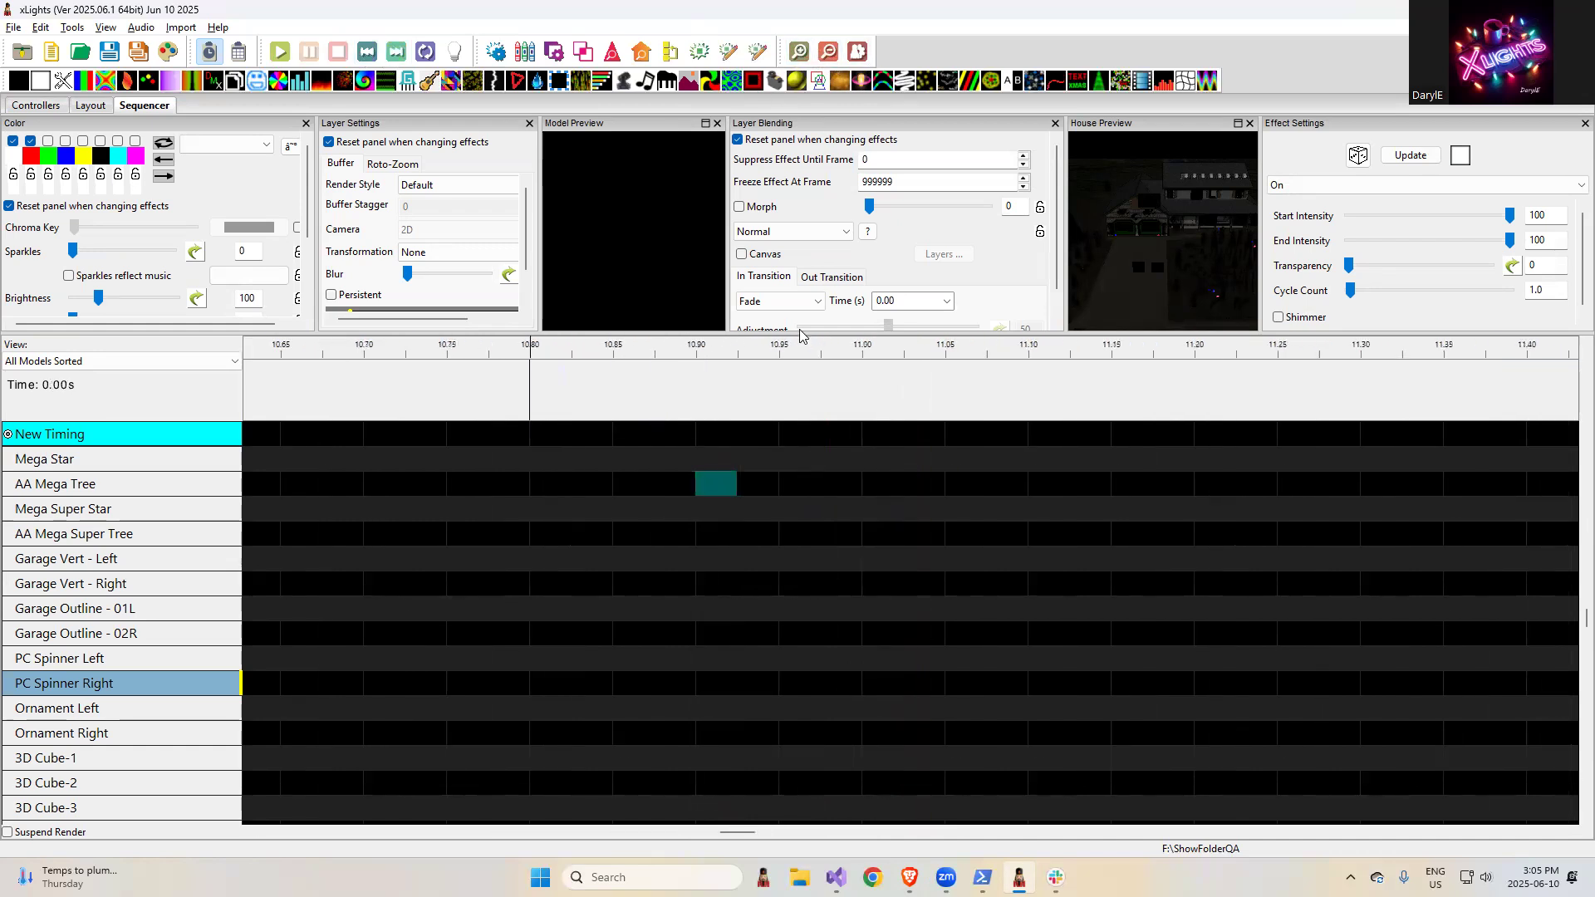
right_click(757, 349)
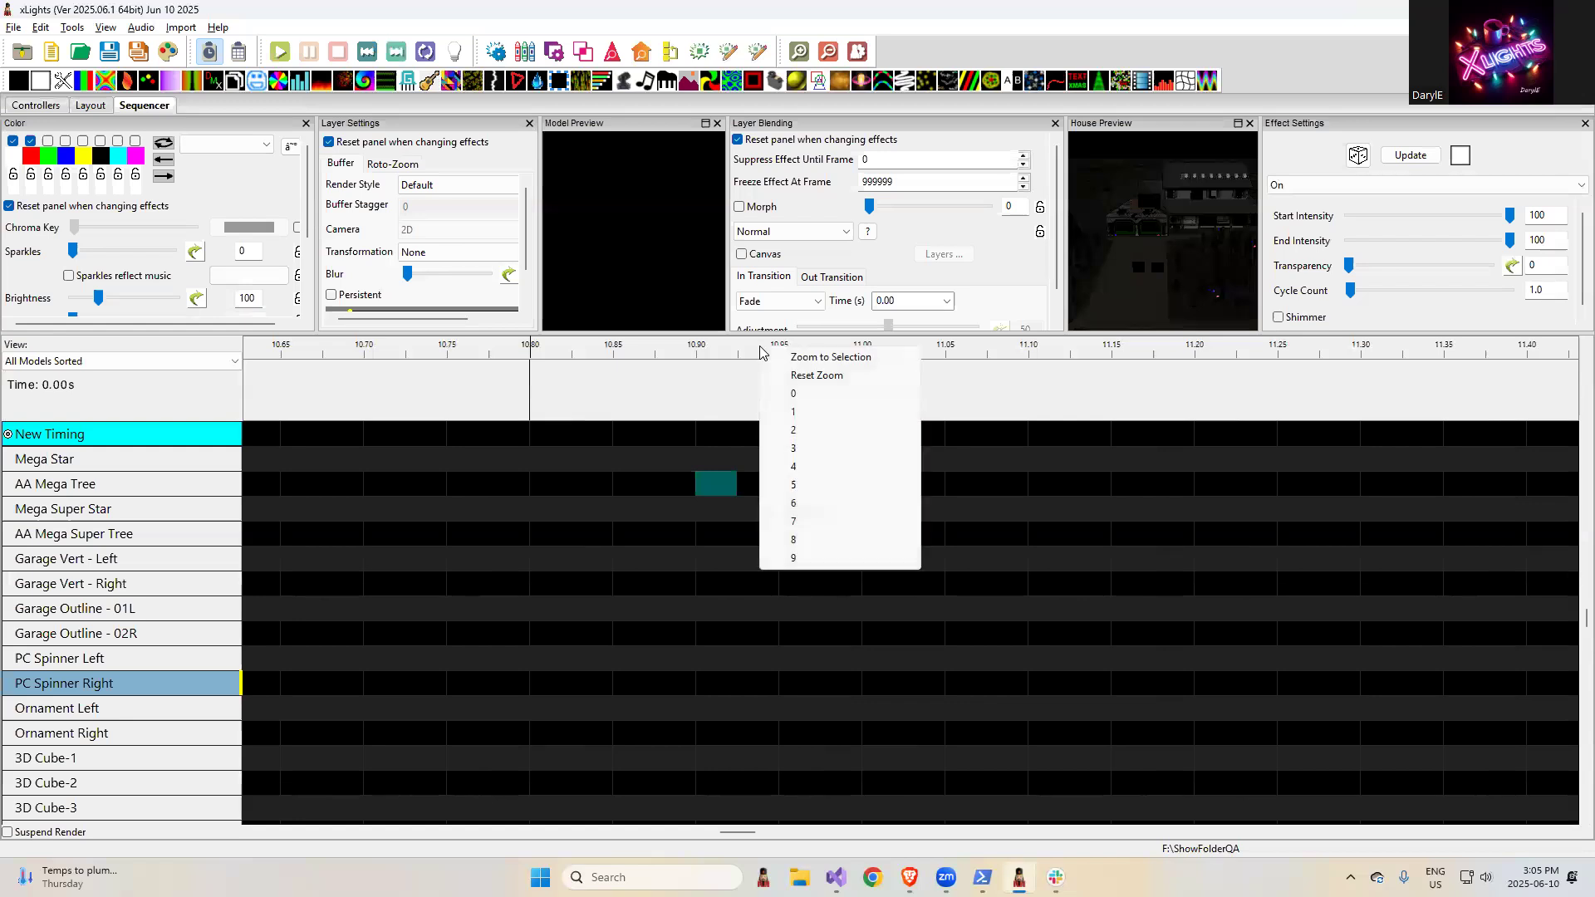
click(820, 378)
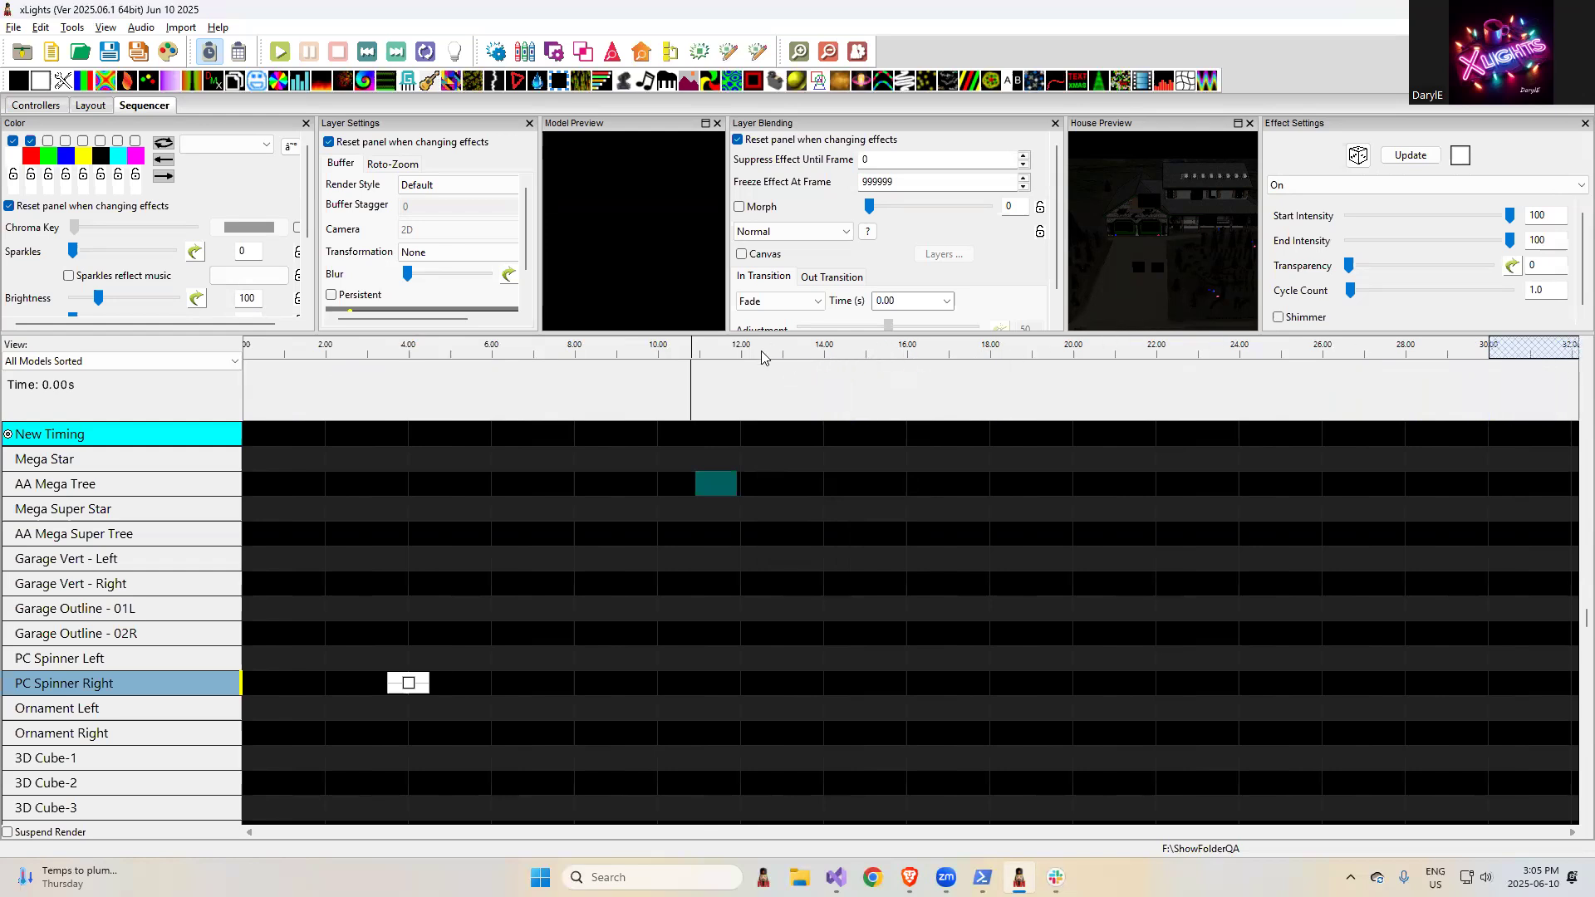
- Zoom the timeline to a selected time range with Zoom to Selection, stop playback, and reset the zoom
drag(764, 356, 1054, 360)
right_click(934, 352)
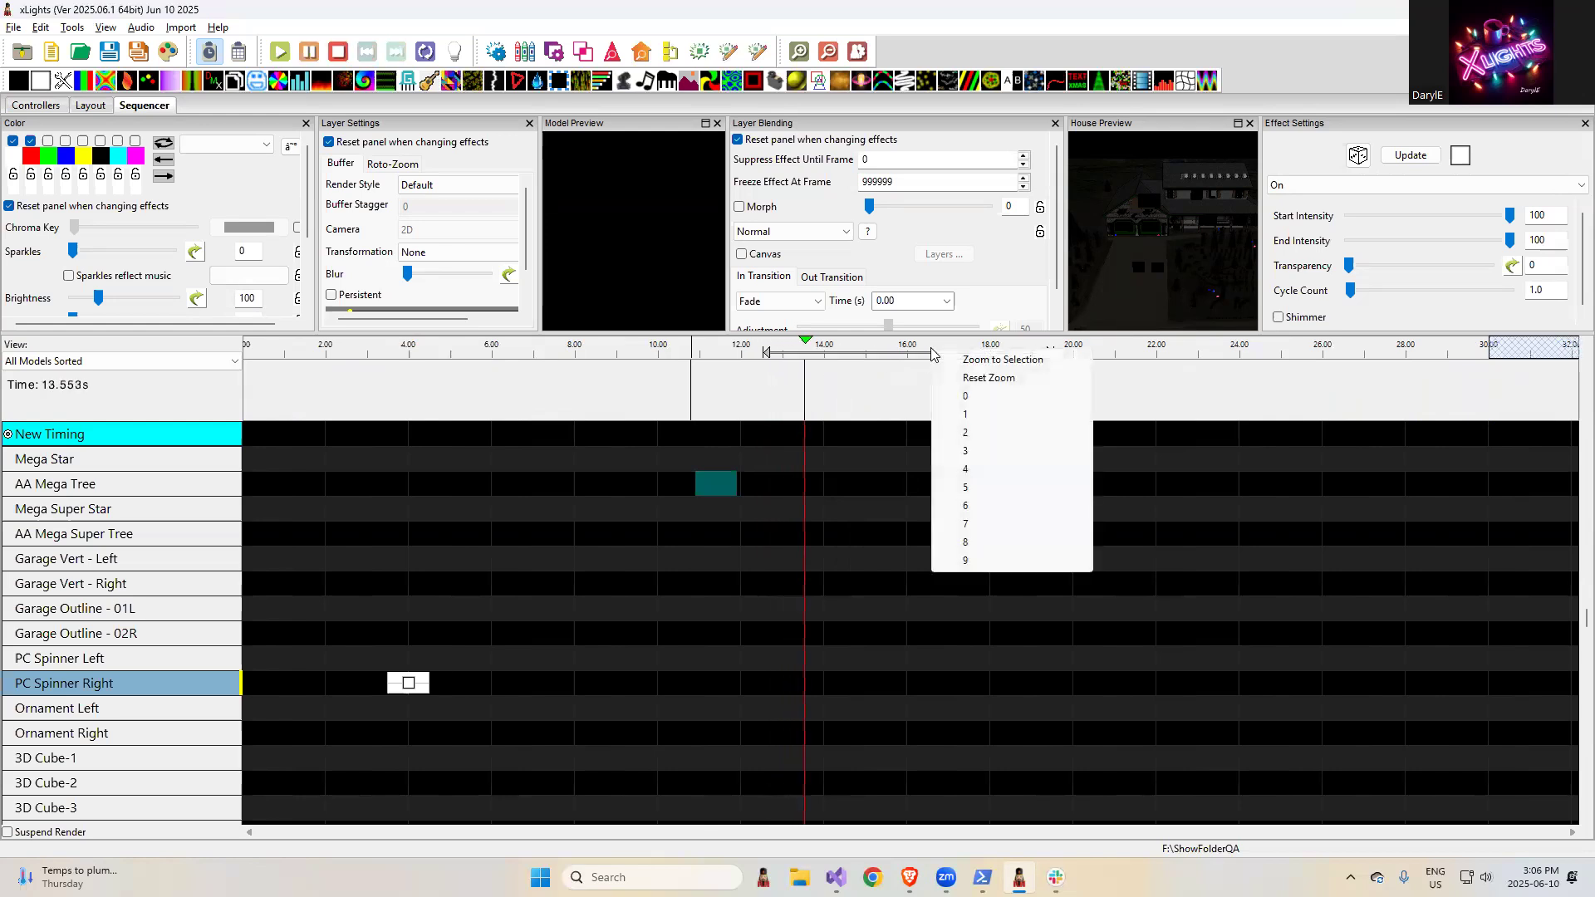
click(988, 360)
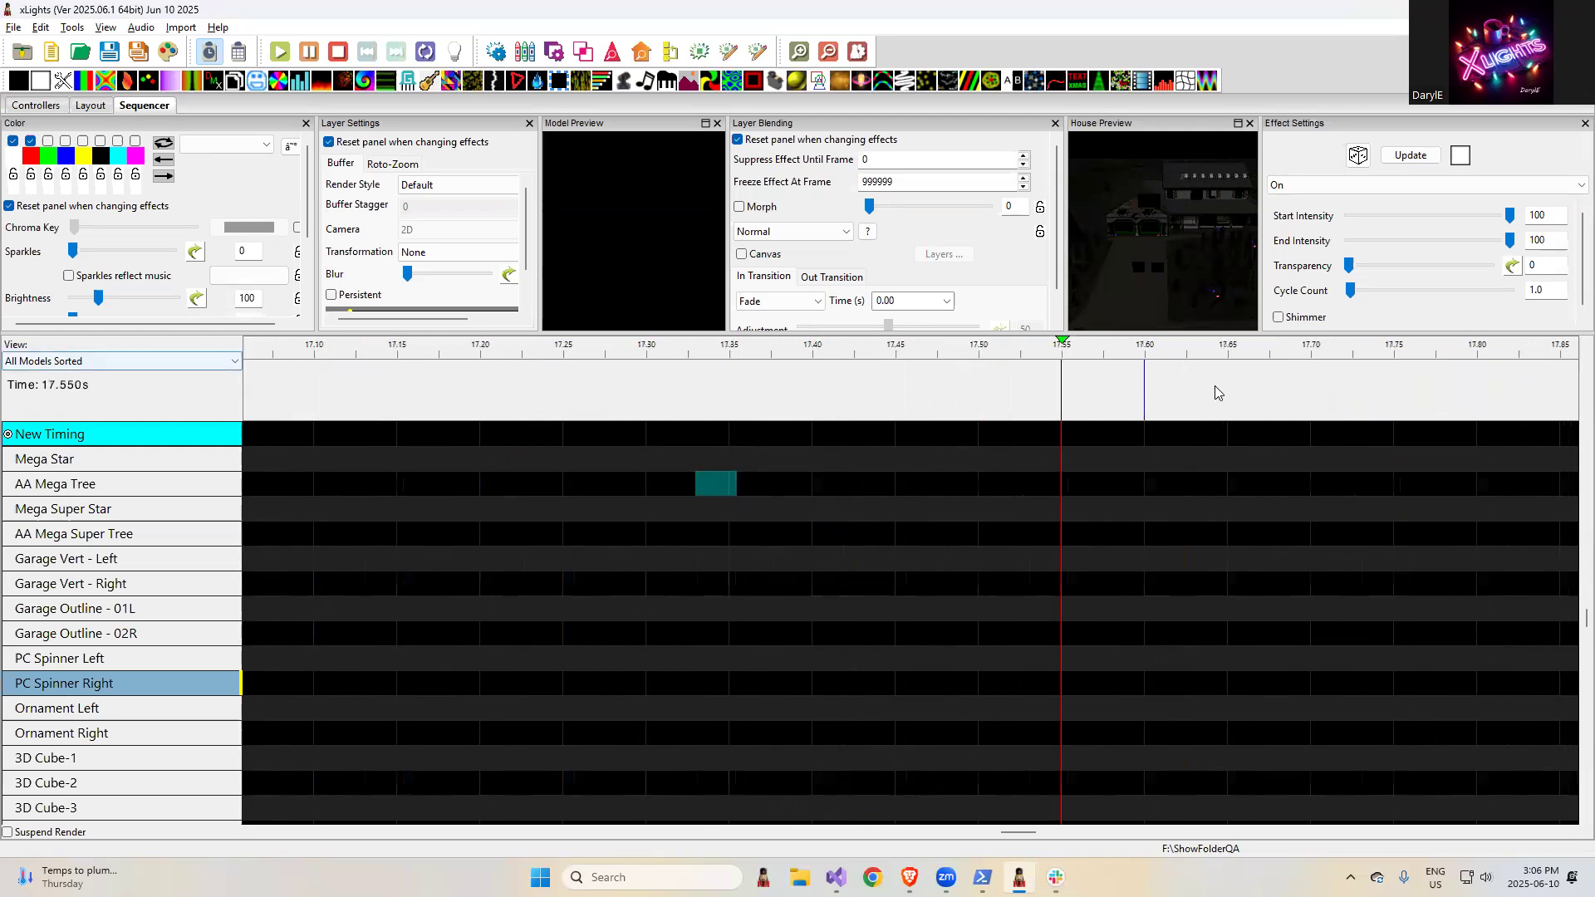
click(338, 52)
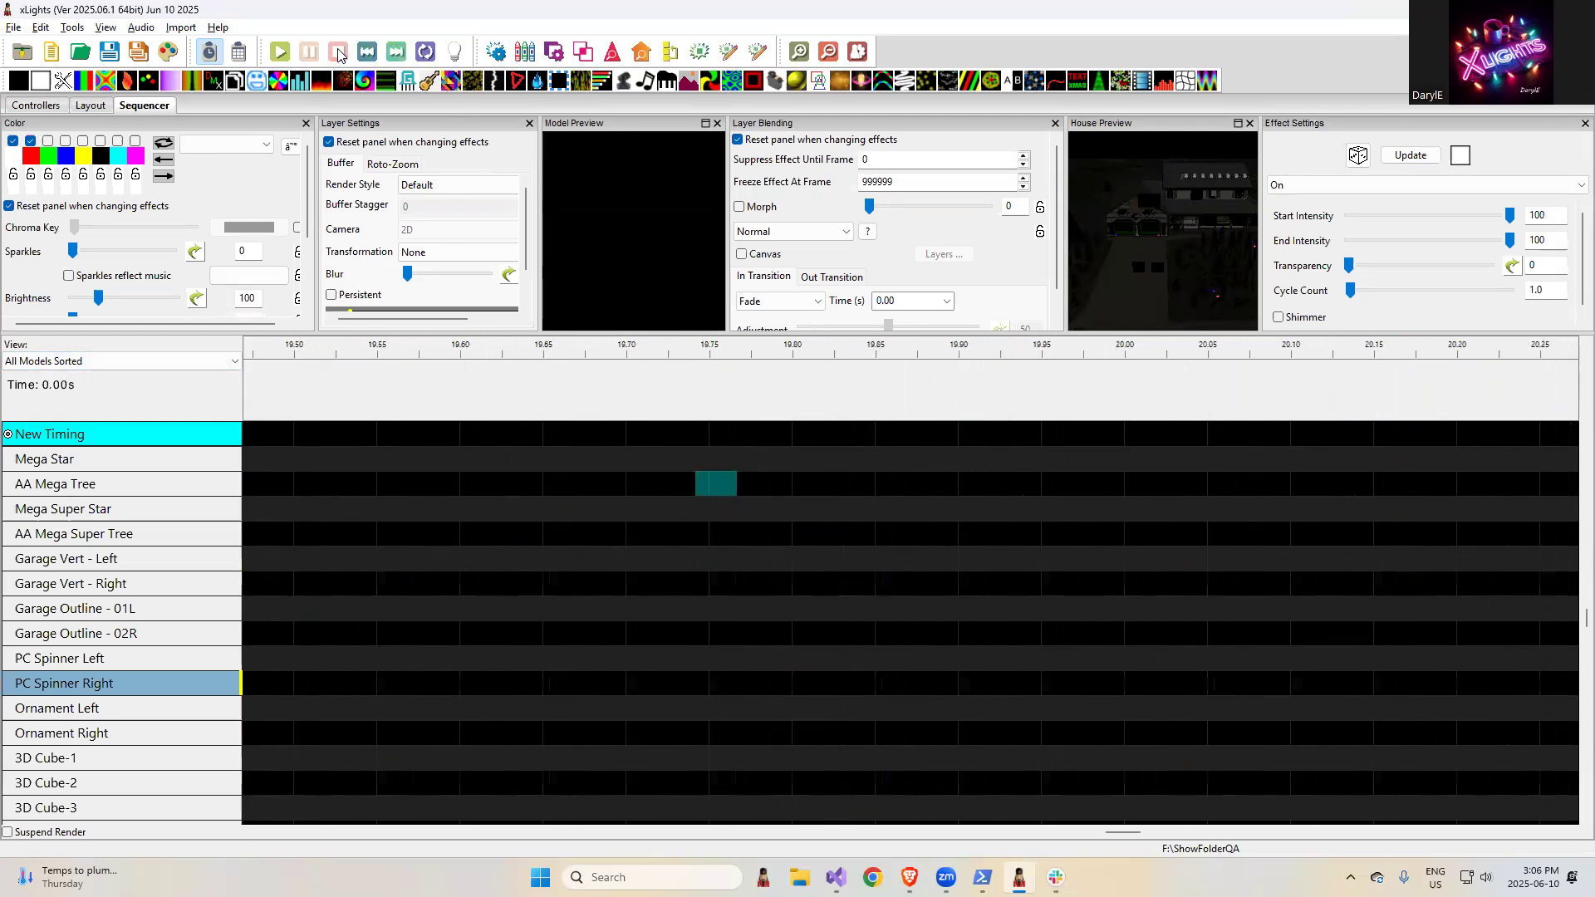
right_click(644, 350)
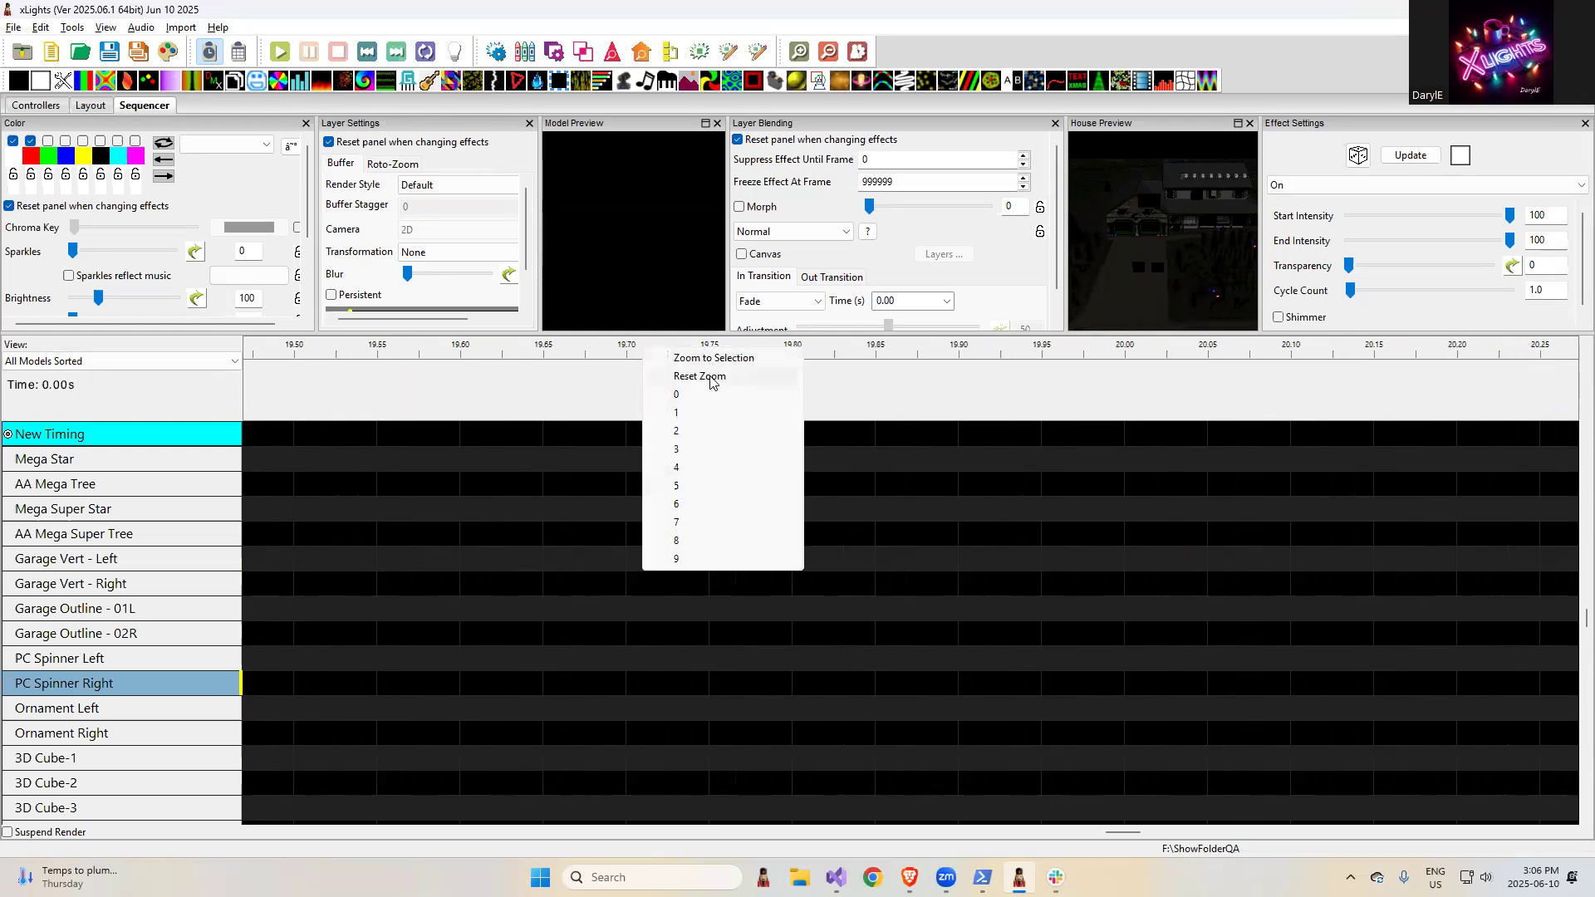
click(719, 378)
- Clear the highlight in the browser release notes and start adding a Metronome w/ Tags timing track in the xLights Sequencer
key(alt+Tab)
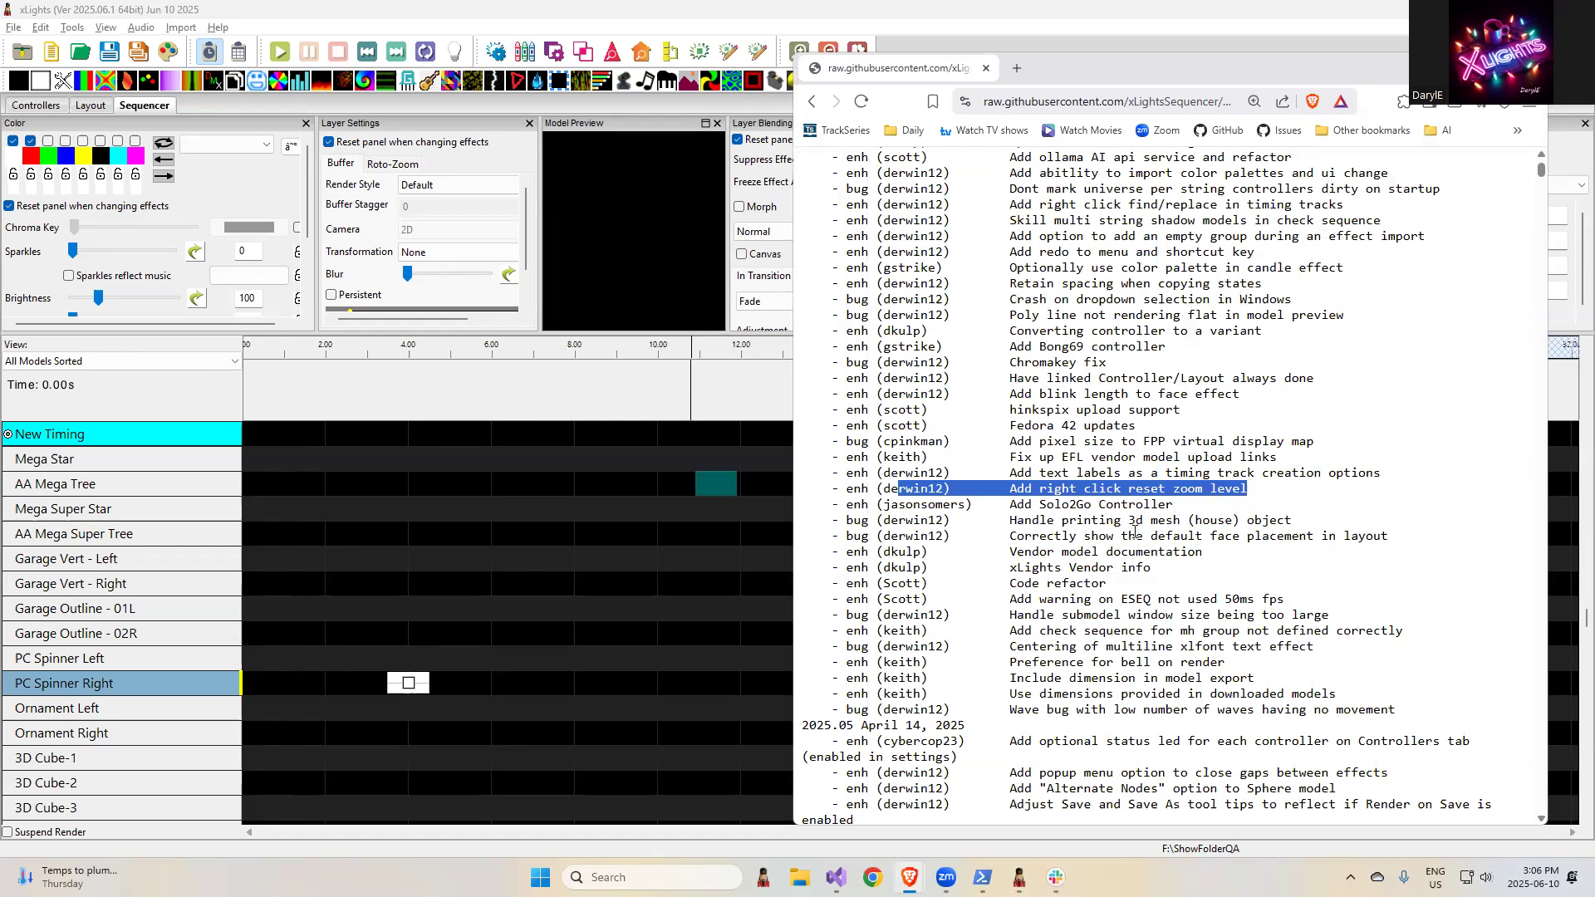
click(1097, 480)
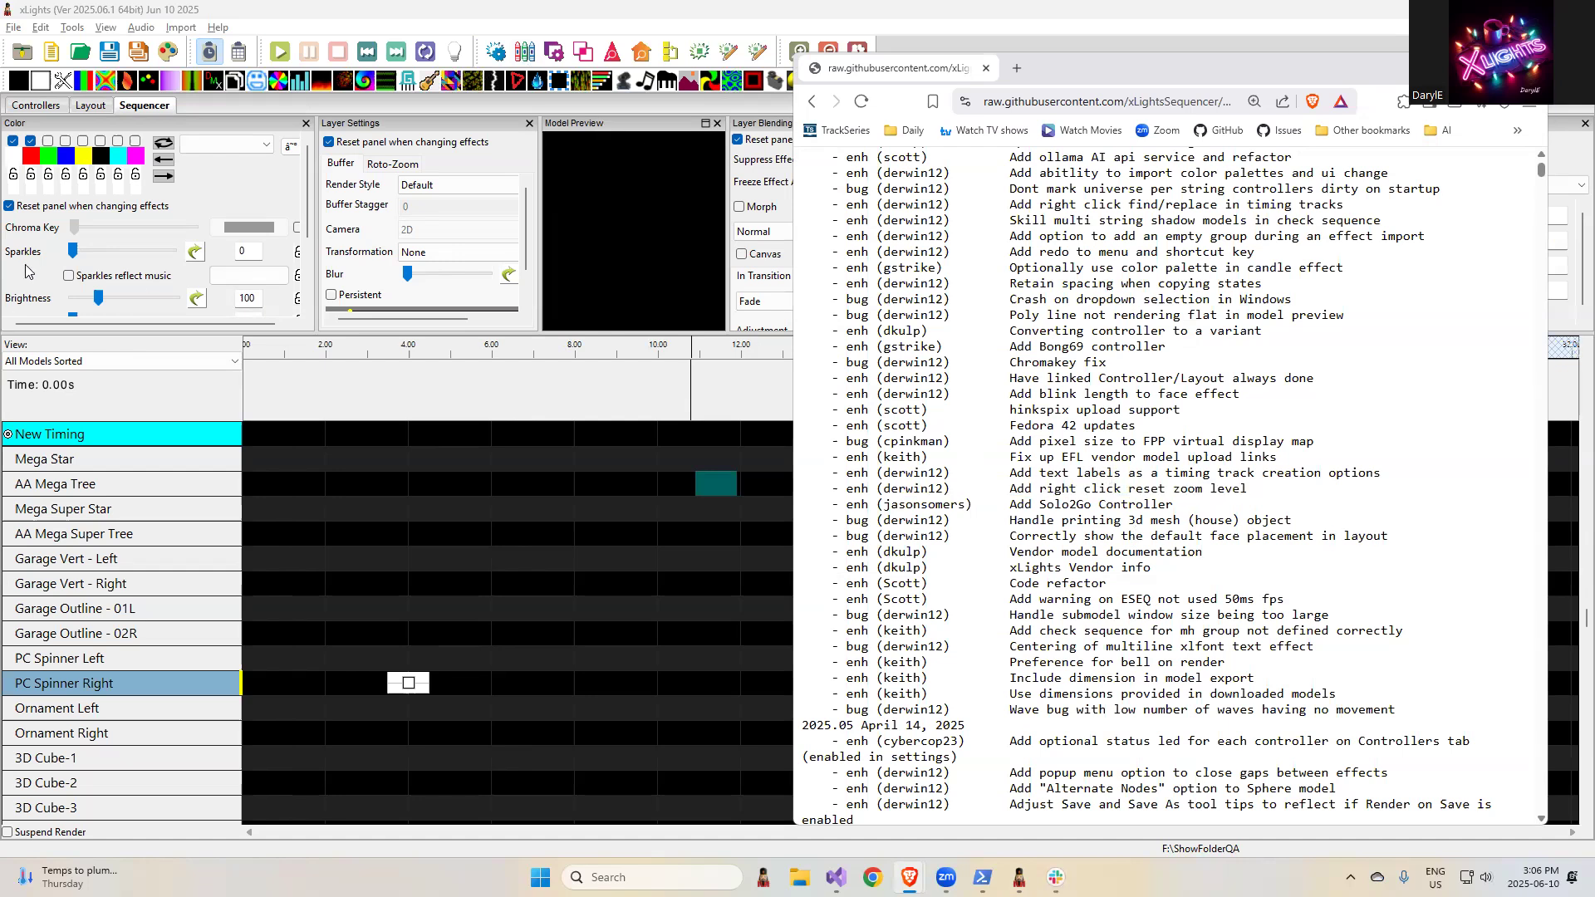
click(108, 437)
right_click(108, 437)
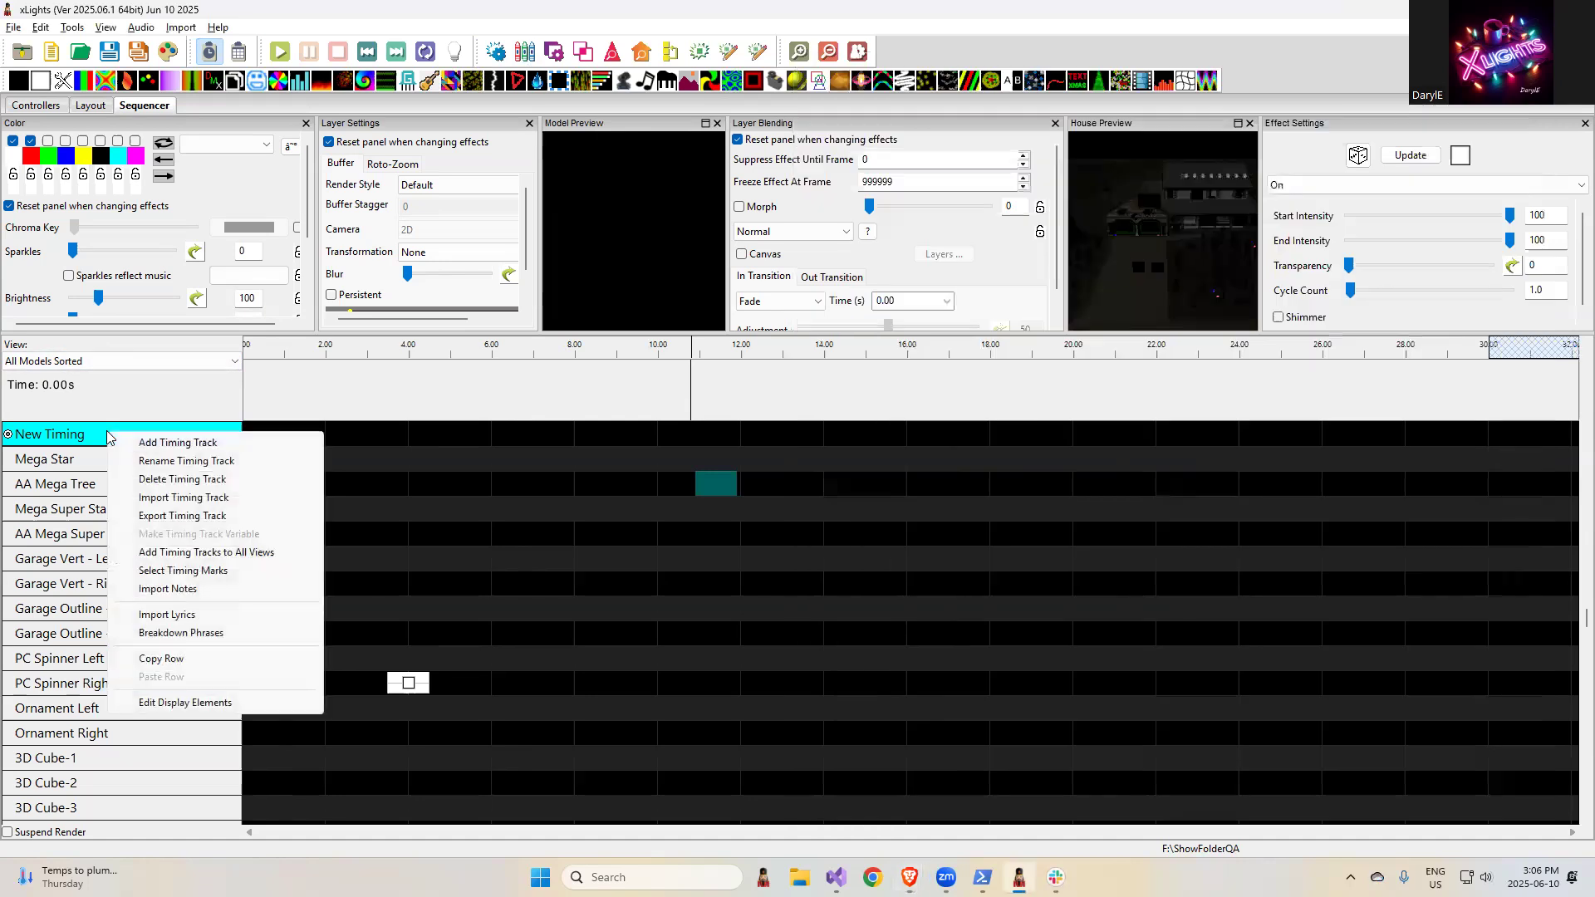
click(126, 441)
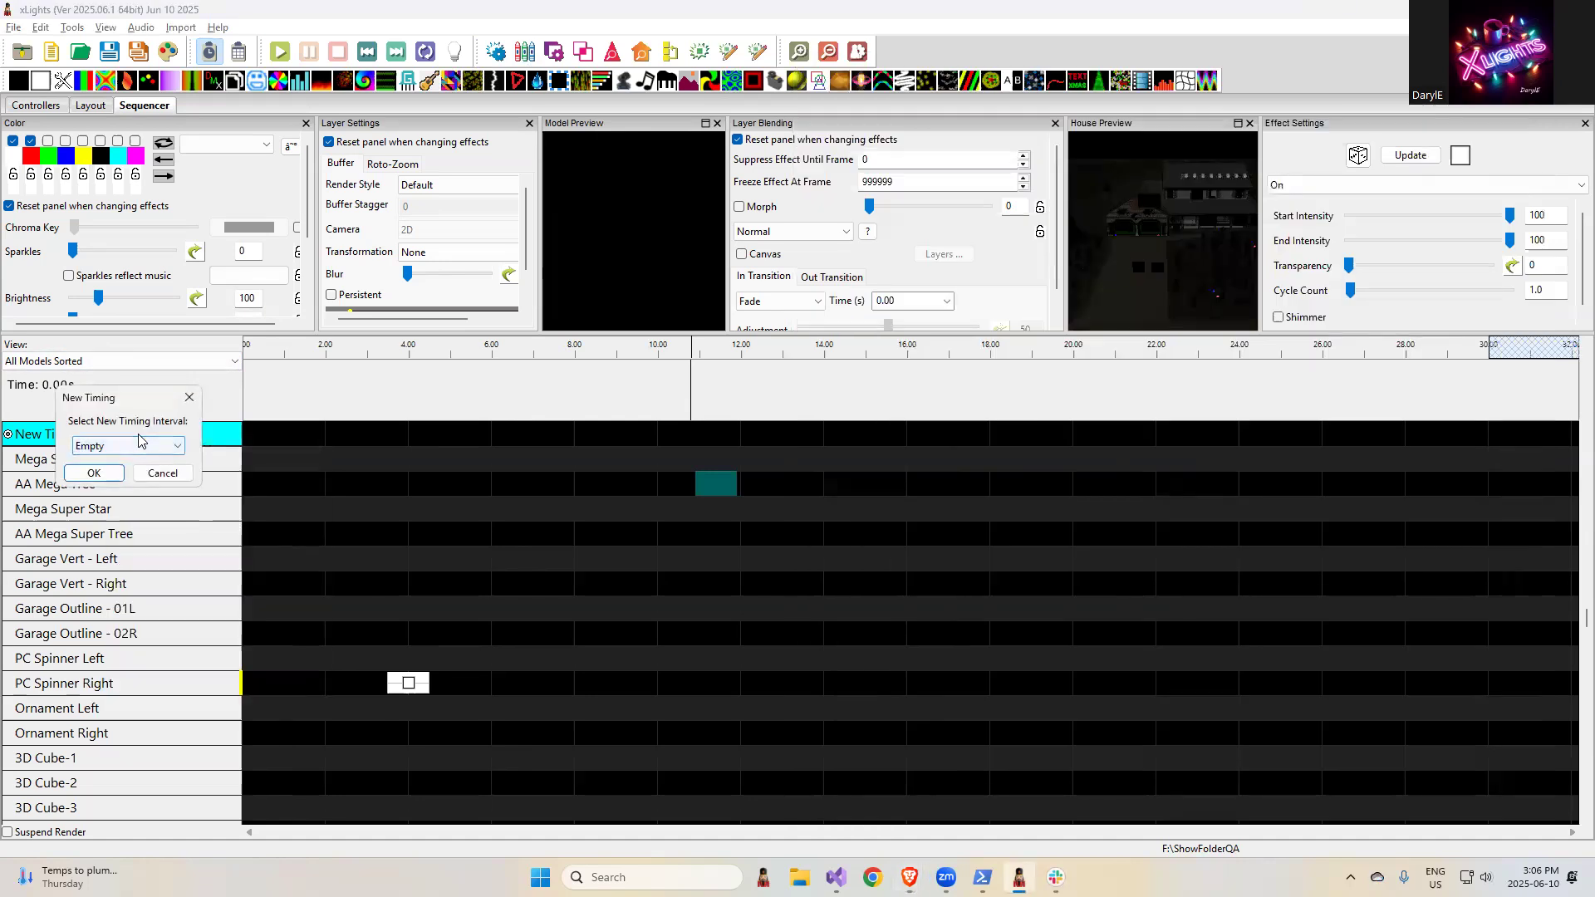
click(127, 446)
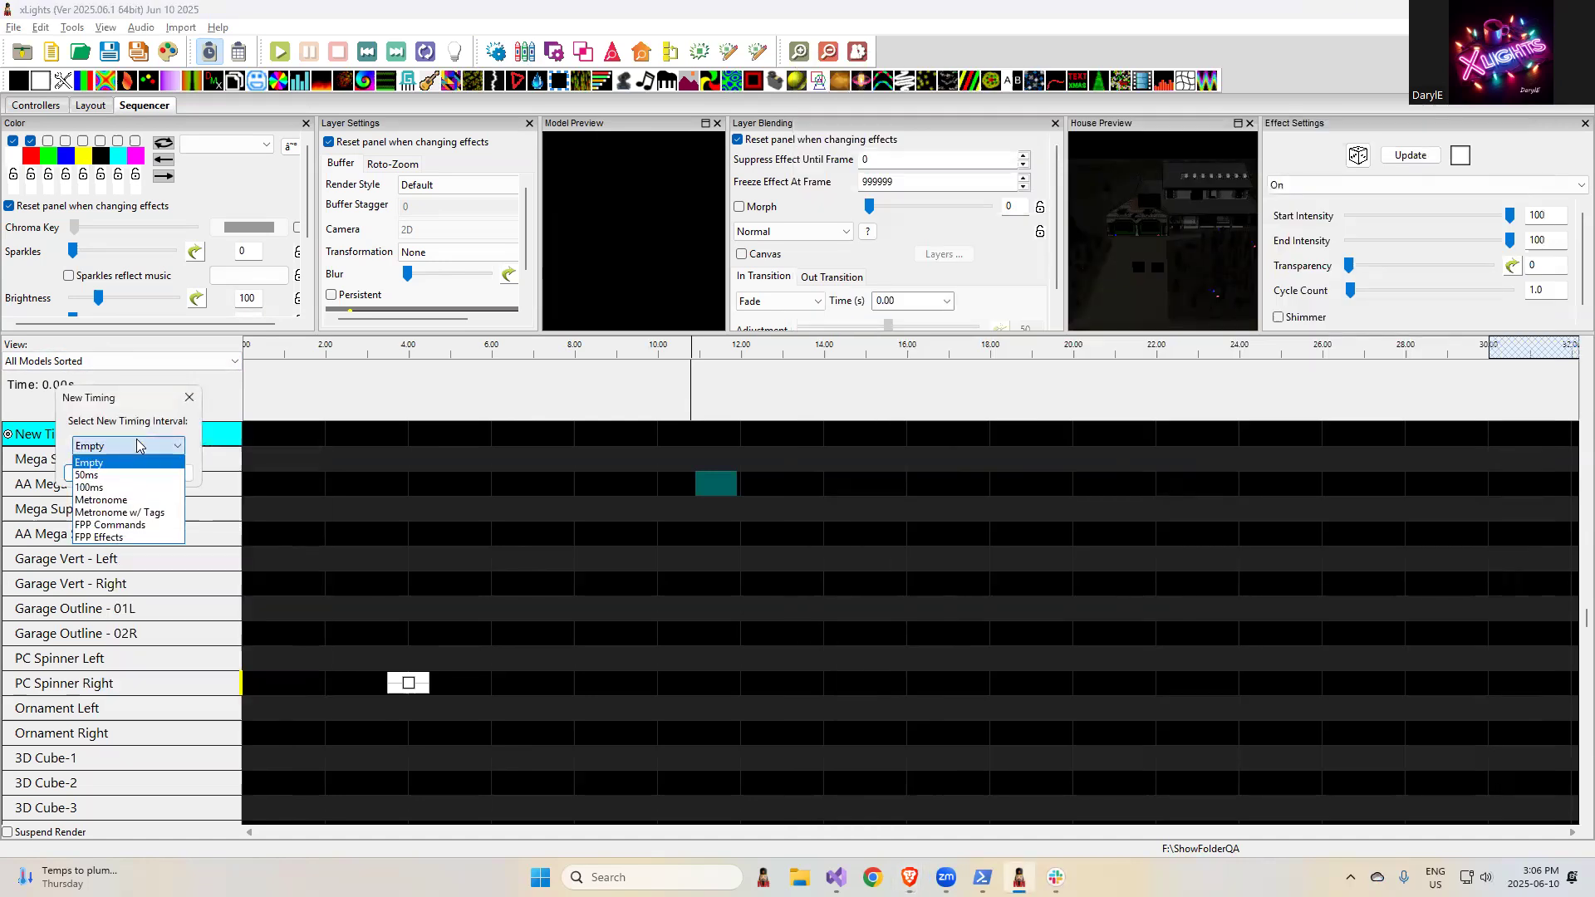
click(138, 513)
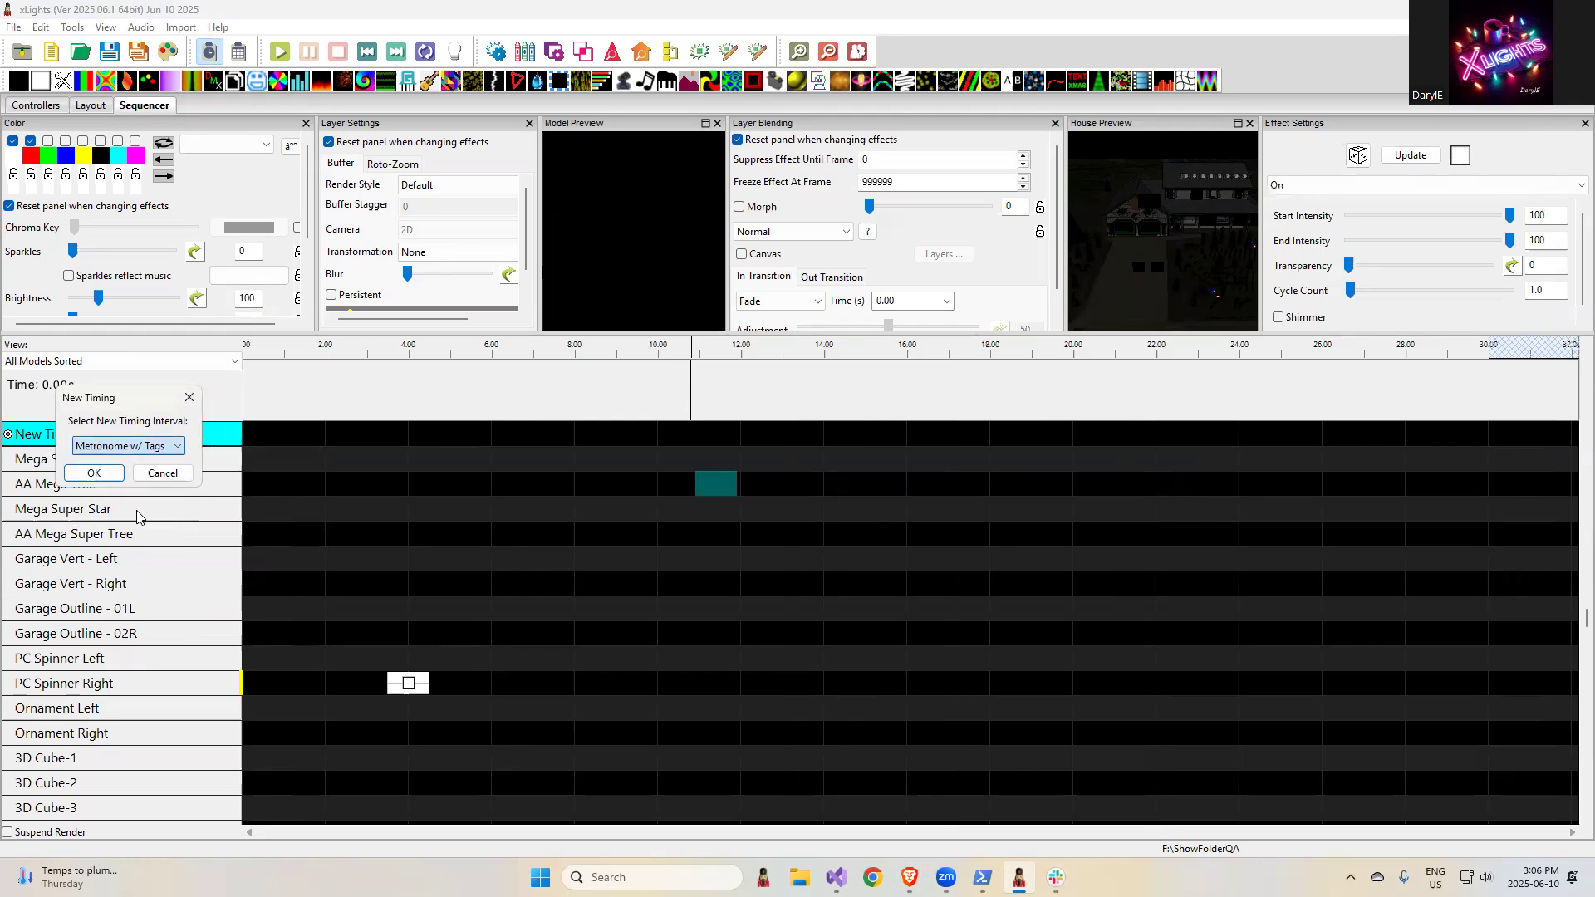
click(103, 478)
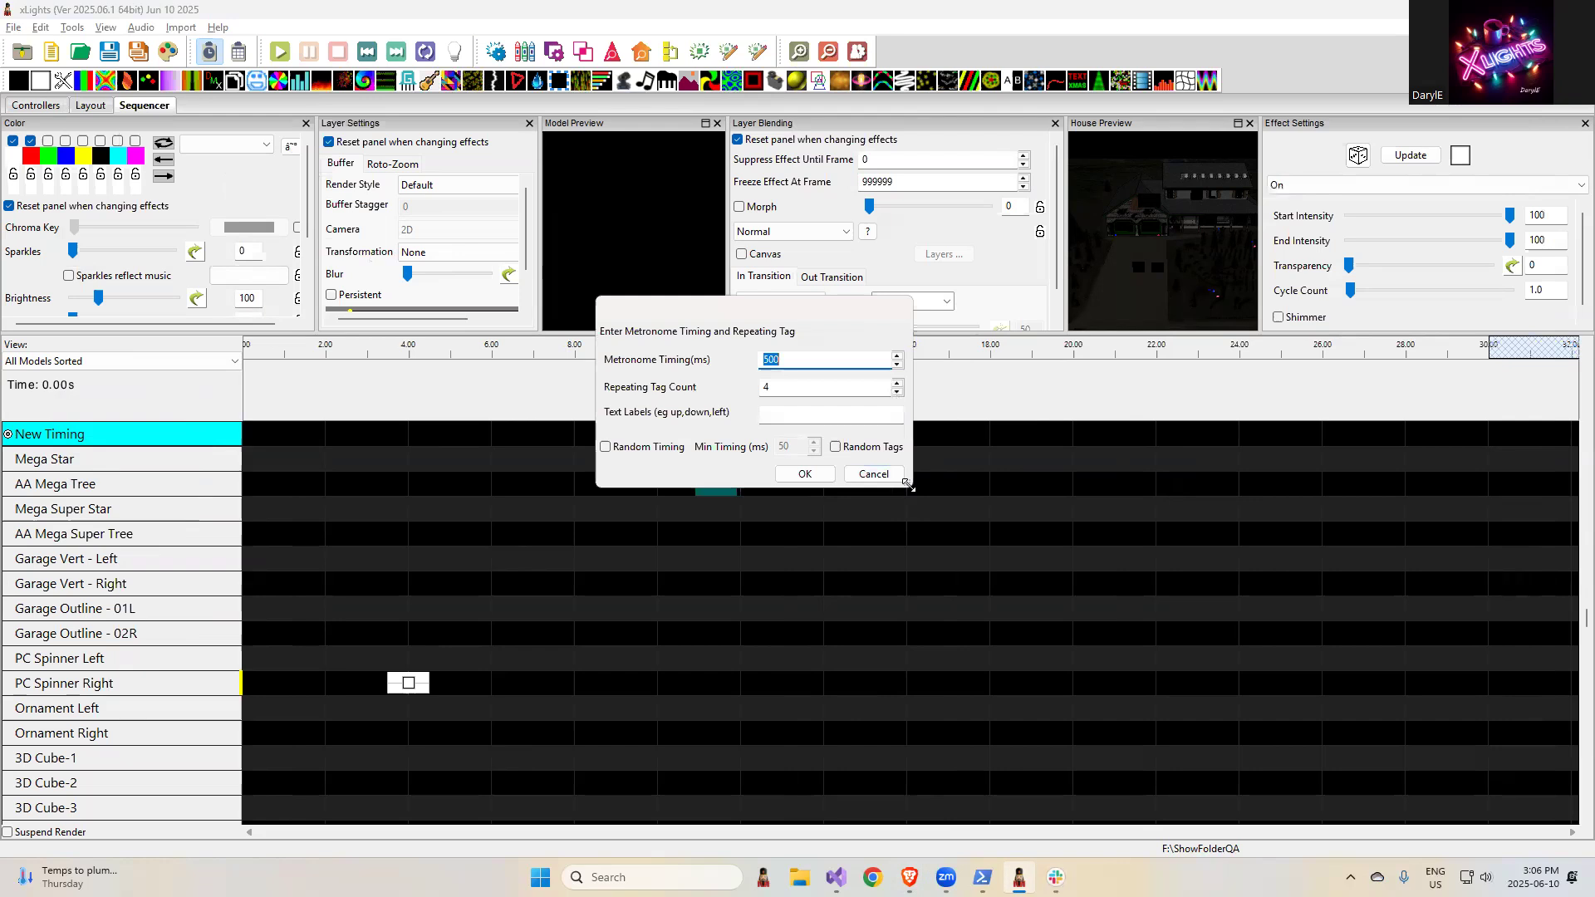
- Create the metronome track with text labels up,down,left,right, Random Tags enabled and a metronome timing of 2000 ms
drag(907, 484, 1188, 573)
click(995, 487)
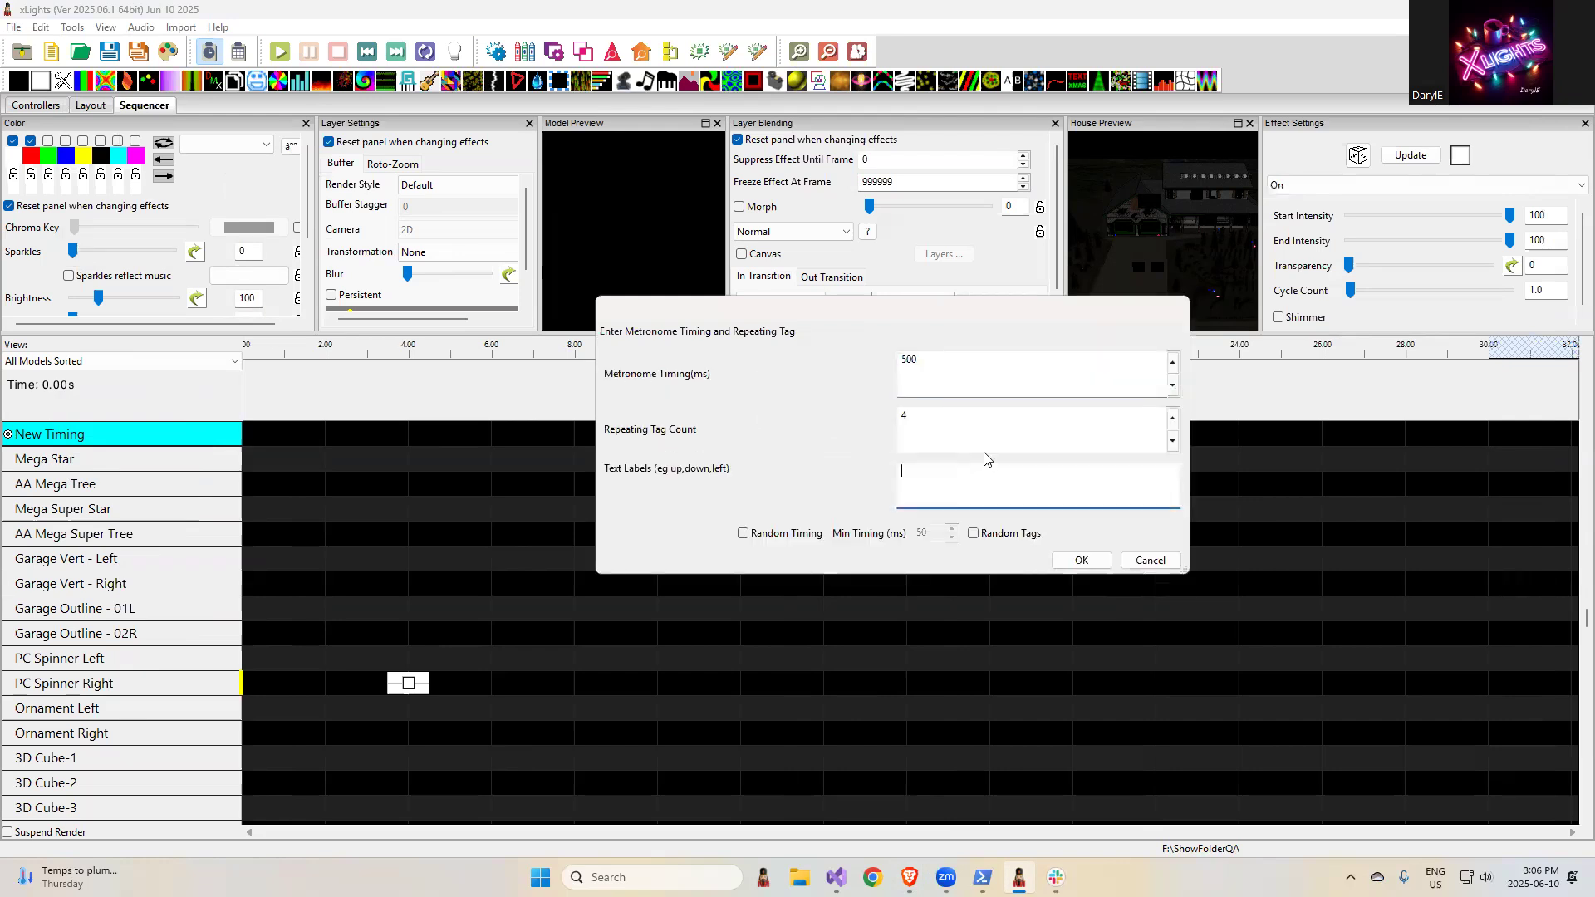
text(up,down,left,right)
click(974, 533)
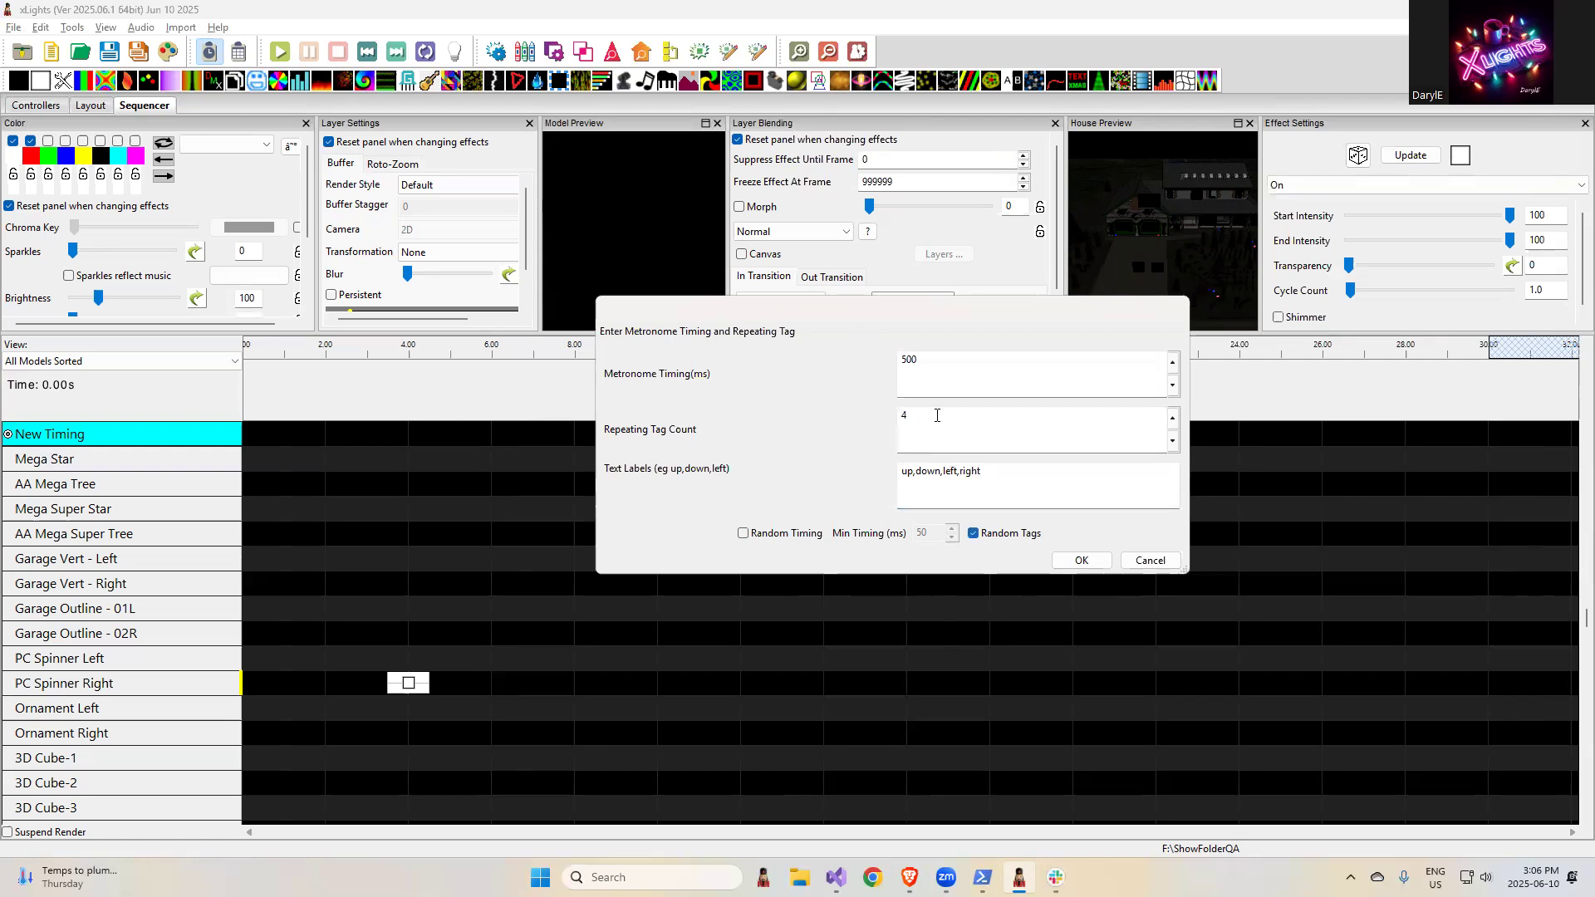
drag(927, 370, 886, 355)
text(2000)
click(1080, 560)
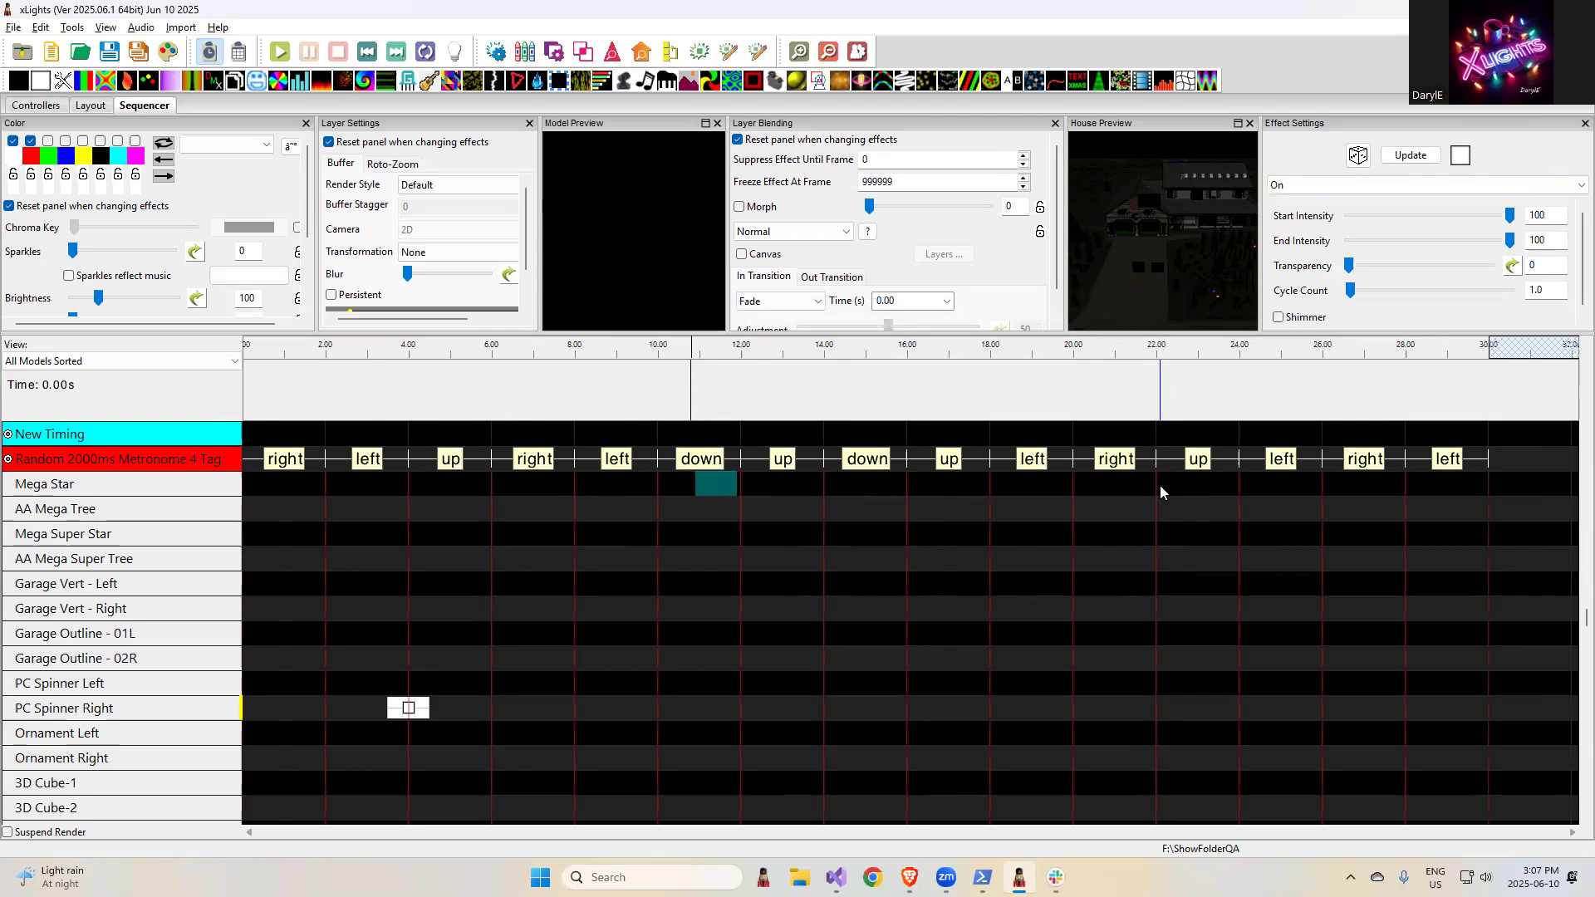
- Highlight the release note "Fix up EFL vendor model upload links" in the browser, then clear the highlight
key(alt+Tab)
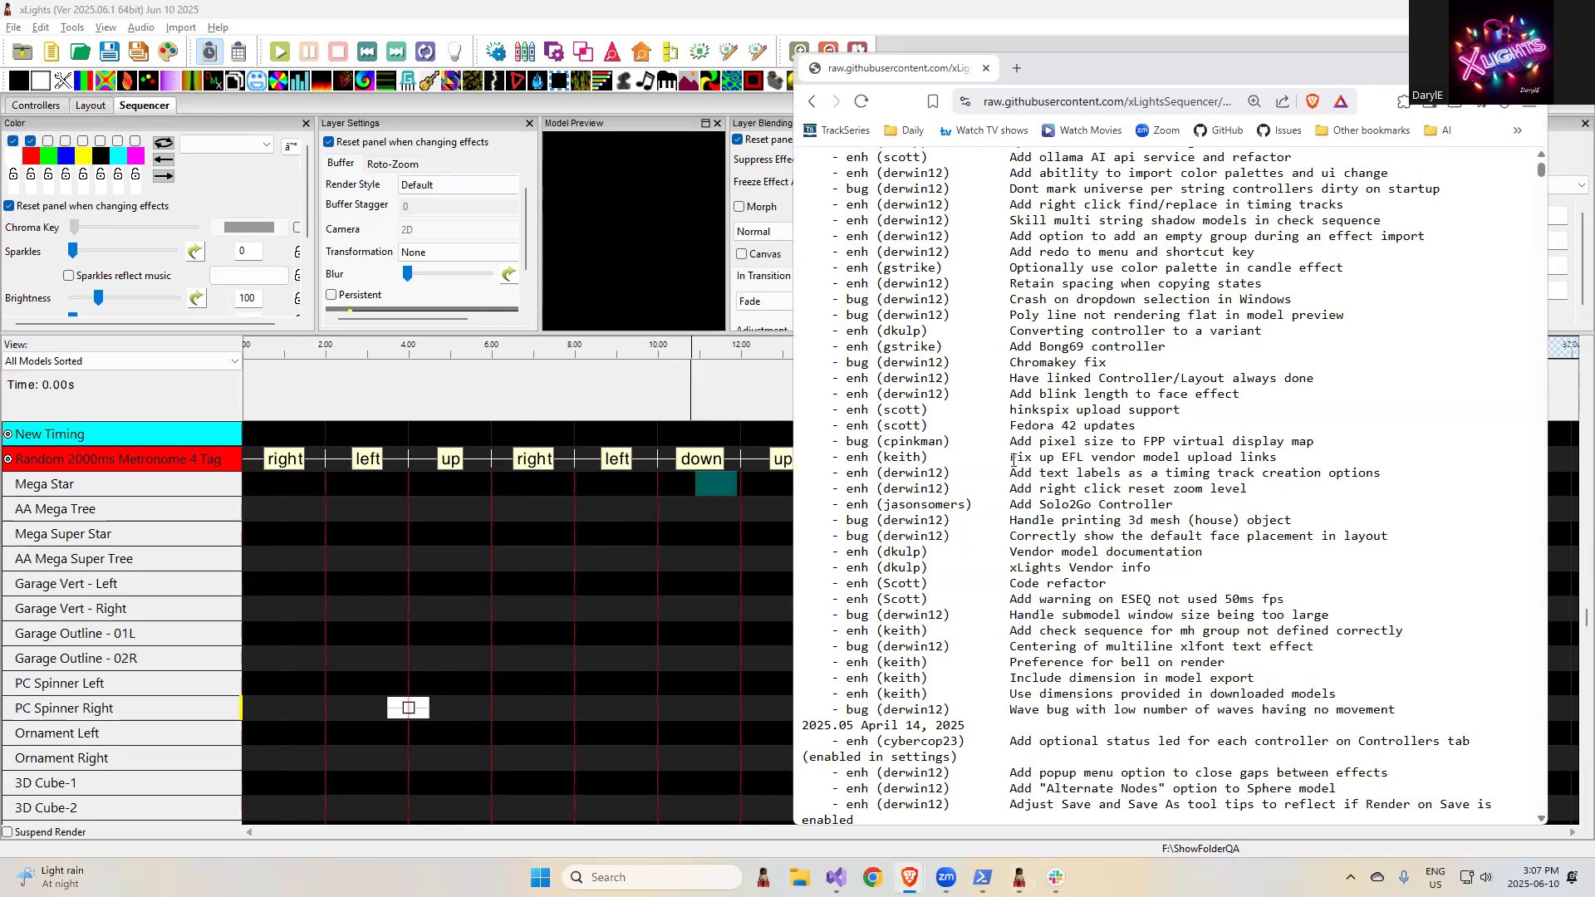
drag(1007, 456, 1303, 467)
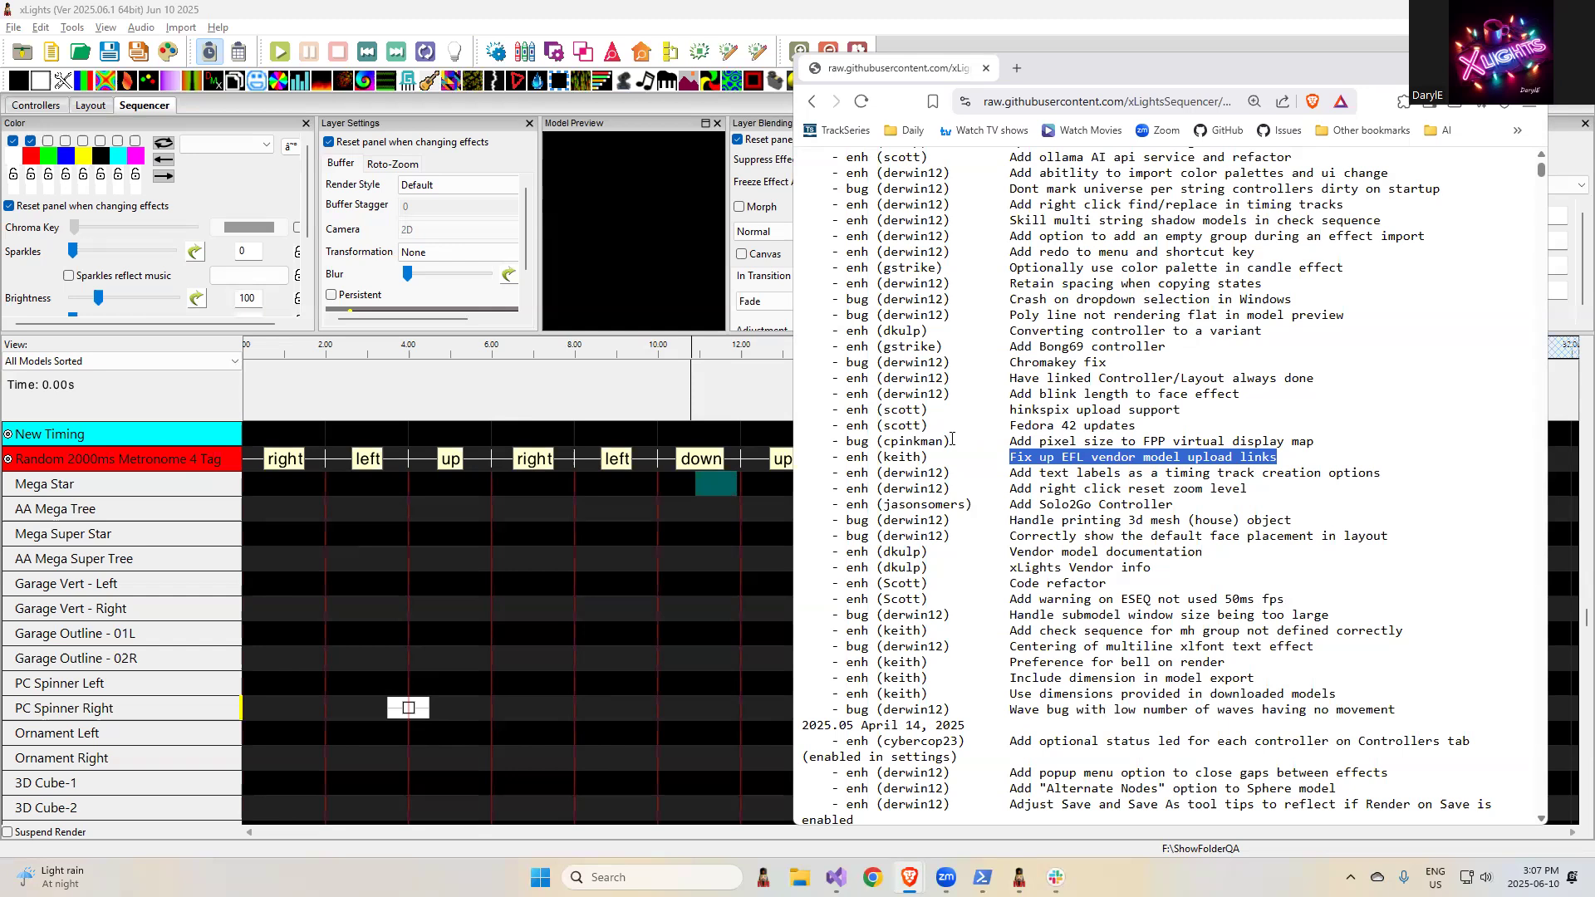
click(1068, 441)
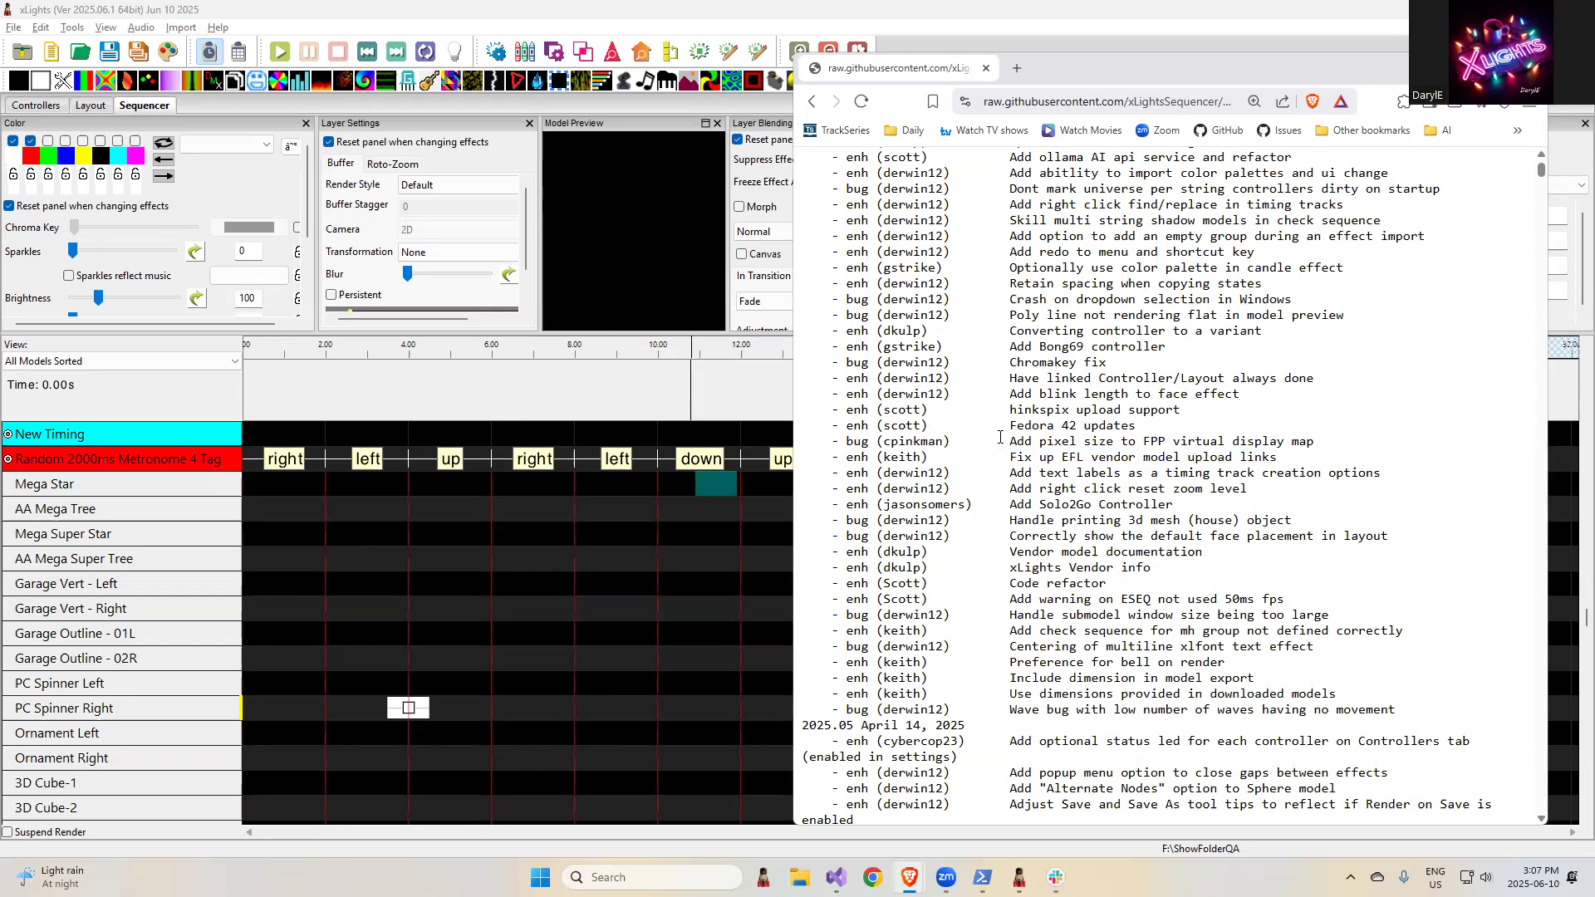
- Highlight the release note "Add pixel size to FPP virtual display map" and show the Pixel Size property of model Matrix - 1L in the xLights layout
drag(1011, 441, 1347, 453)
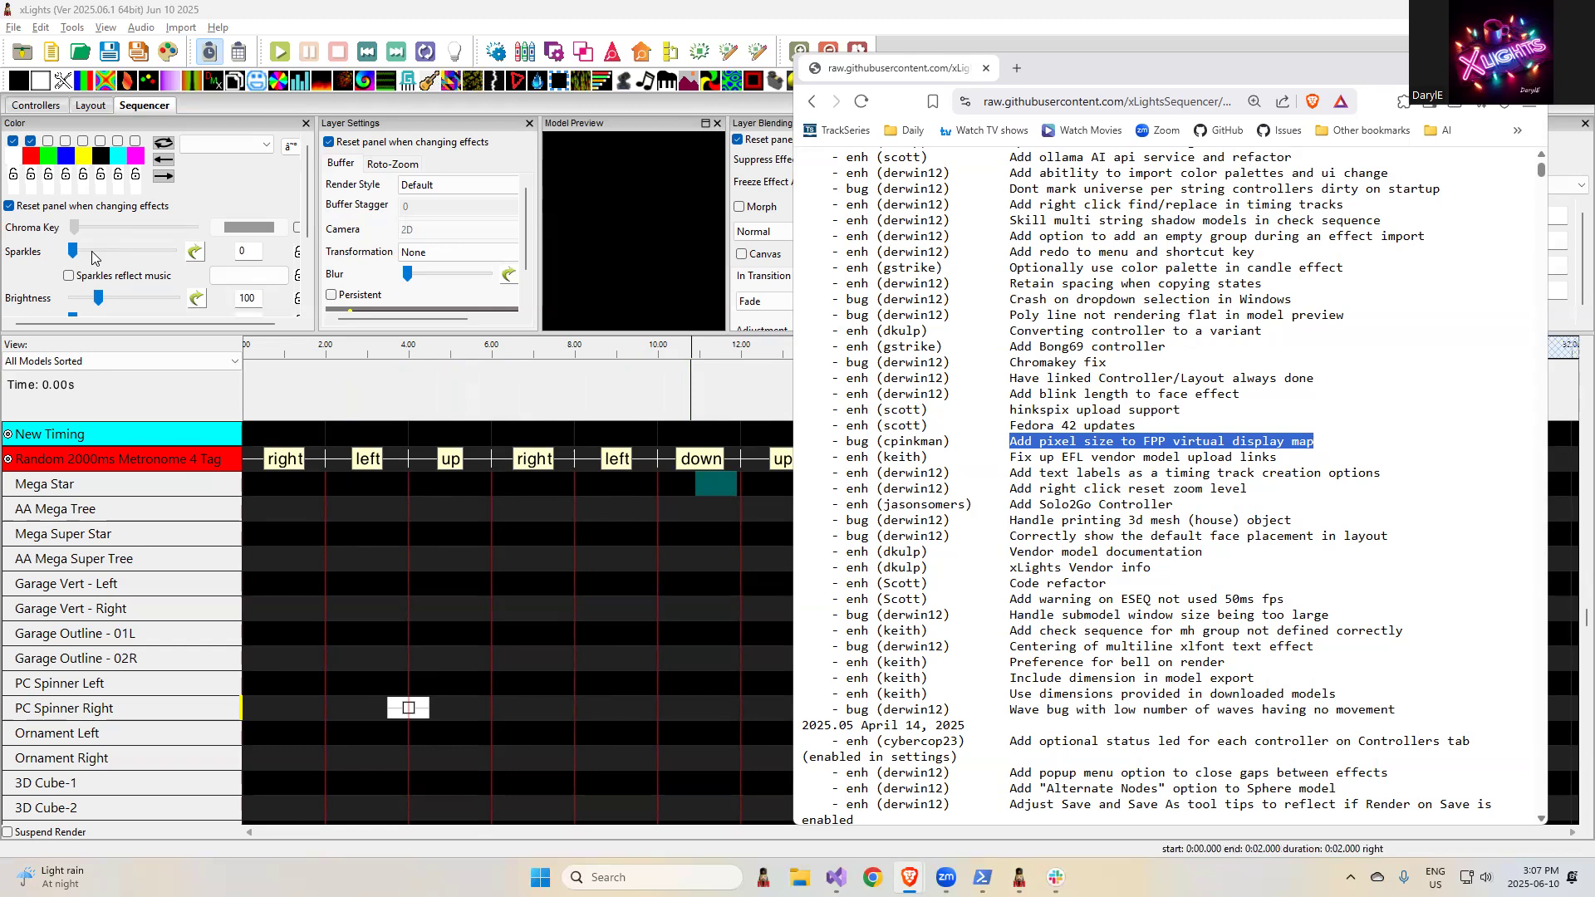
click(90, 107)
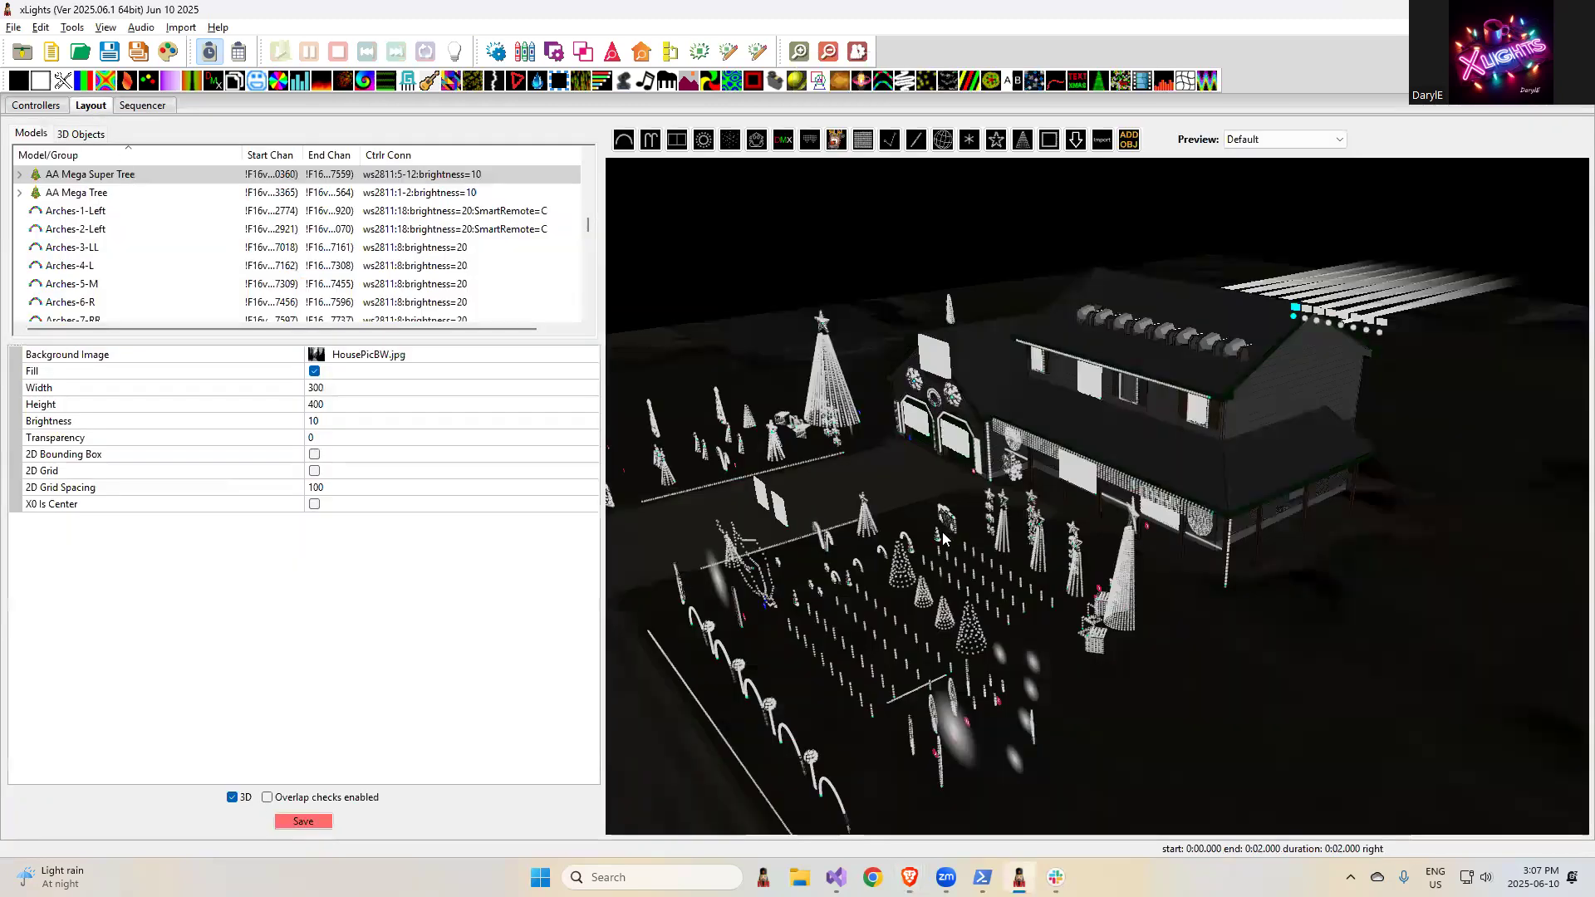
drag(1077, 525, 1114, 496)
click(1113, 485)
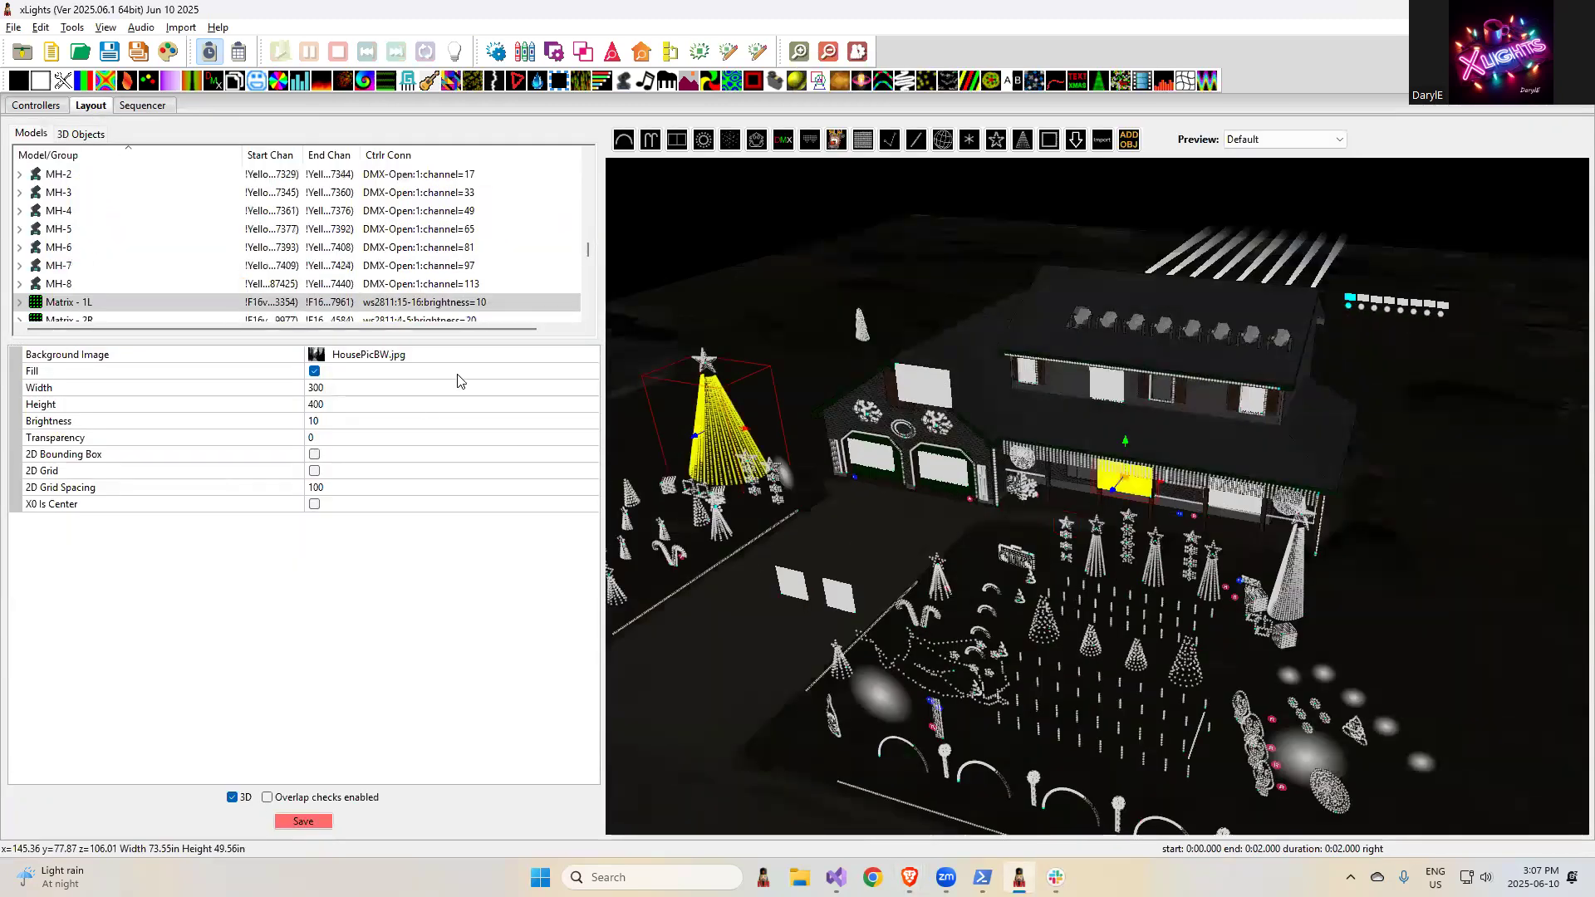
key(alt+Tab)
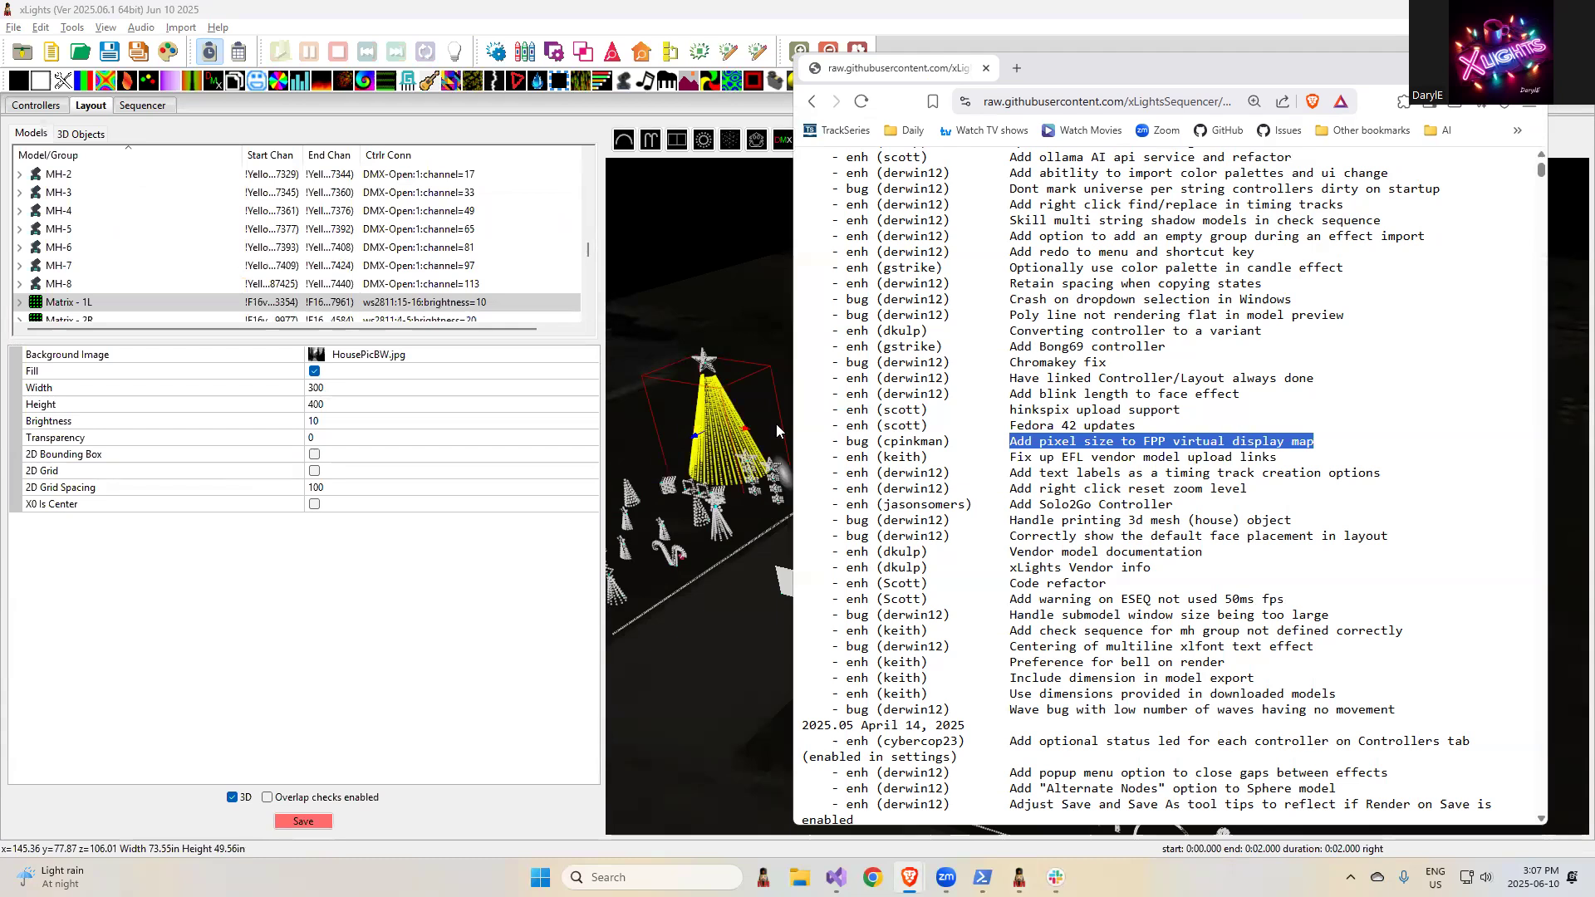
click(146, 303)
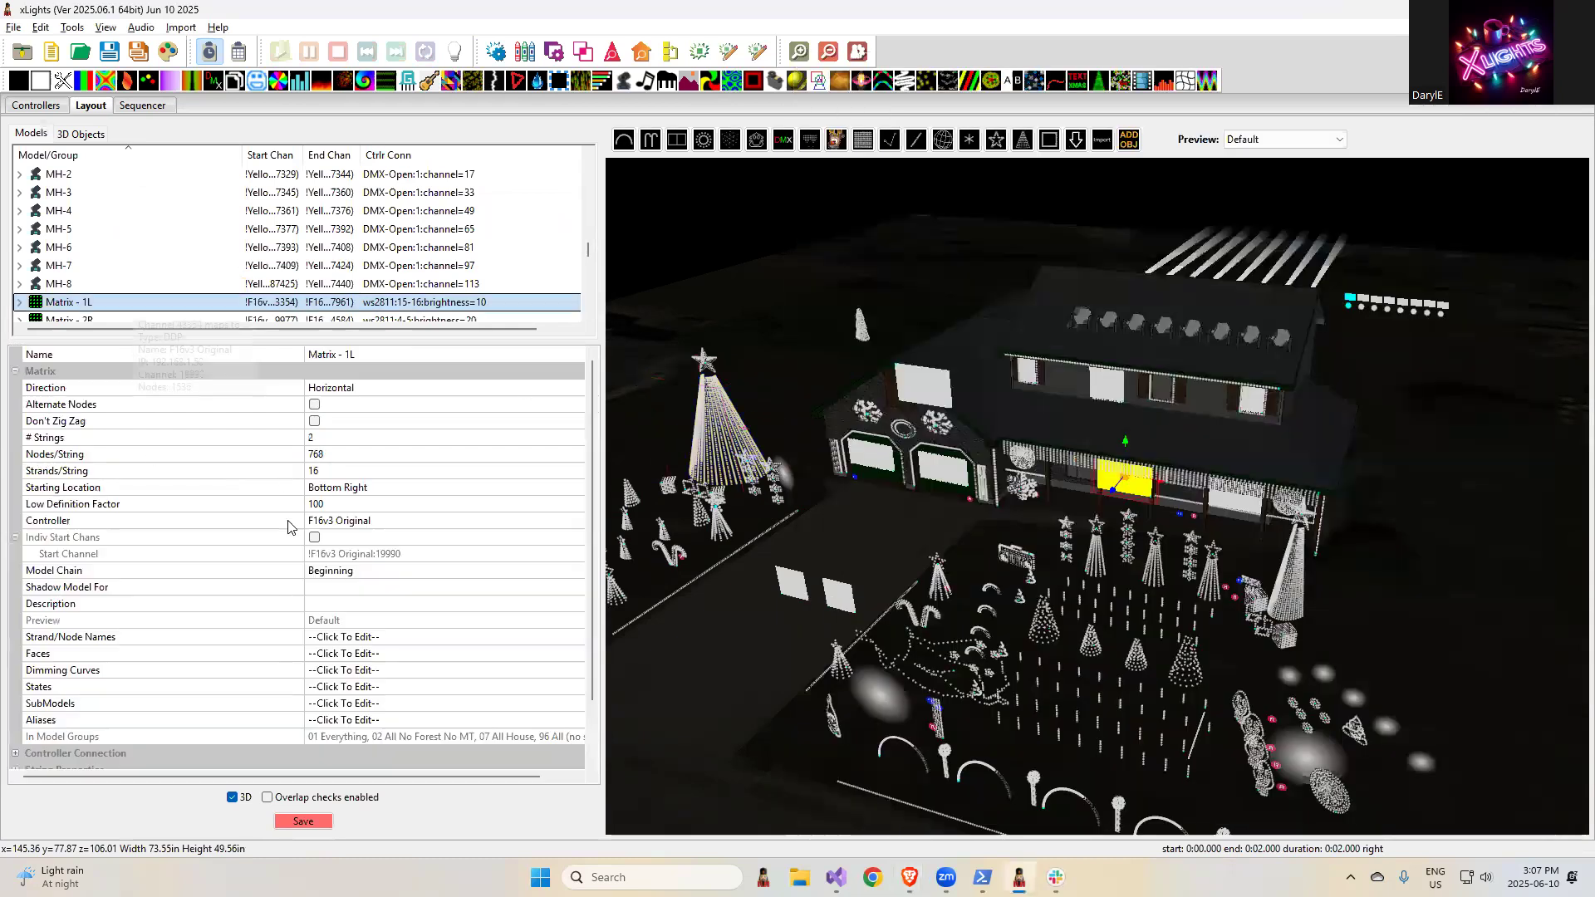
scroll(50, 740, down, 2)
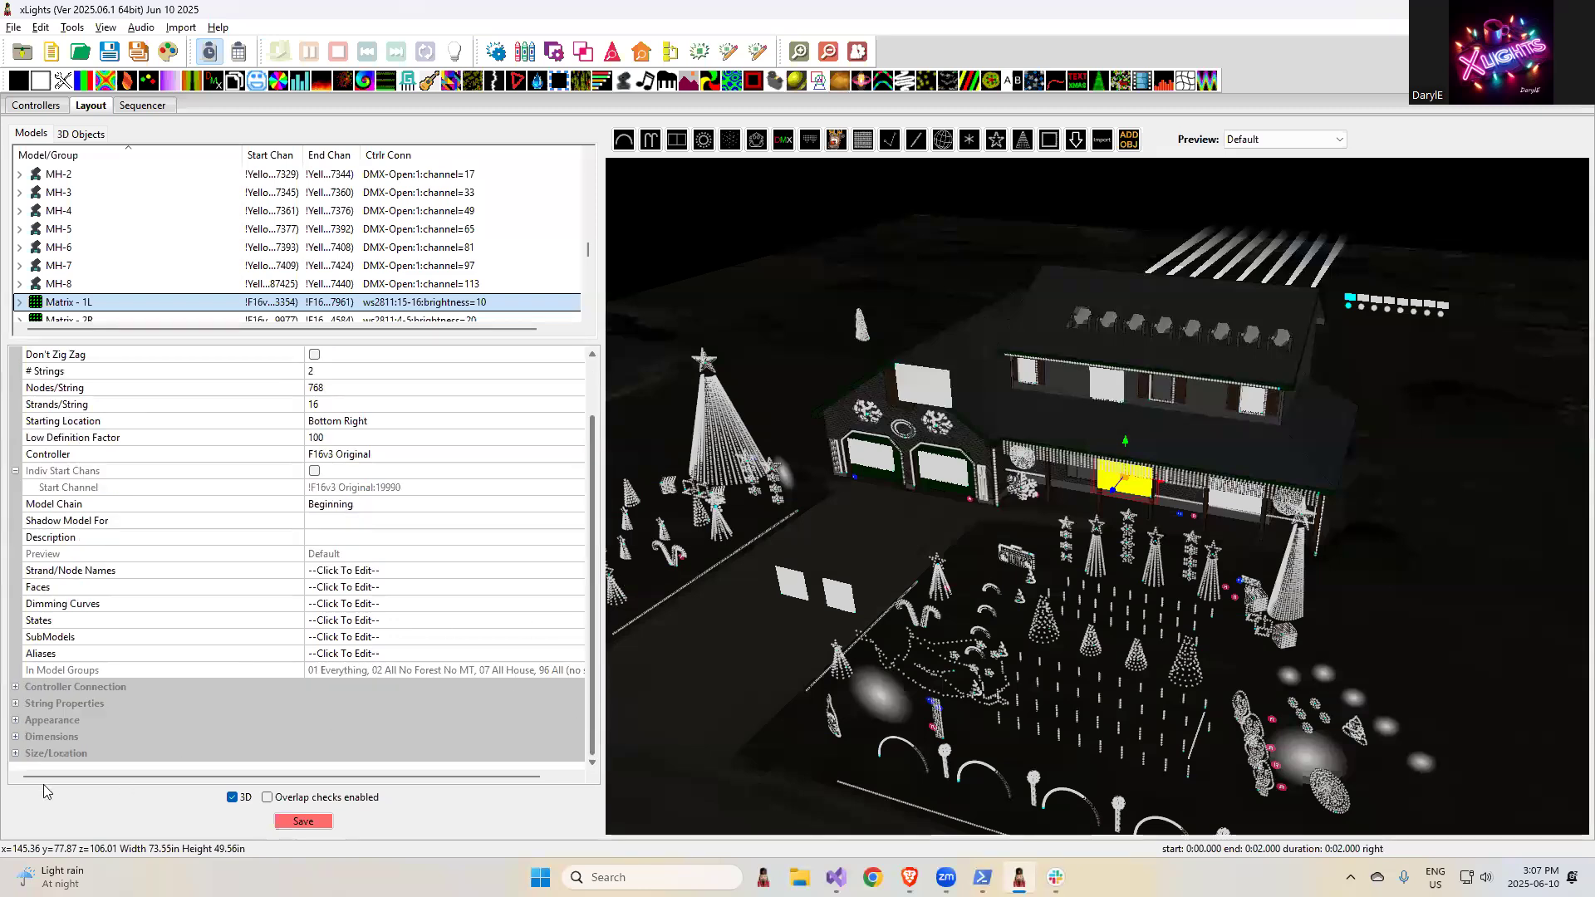
click(15, 721)
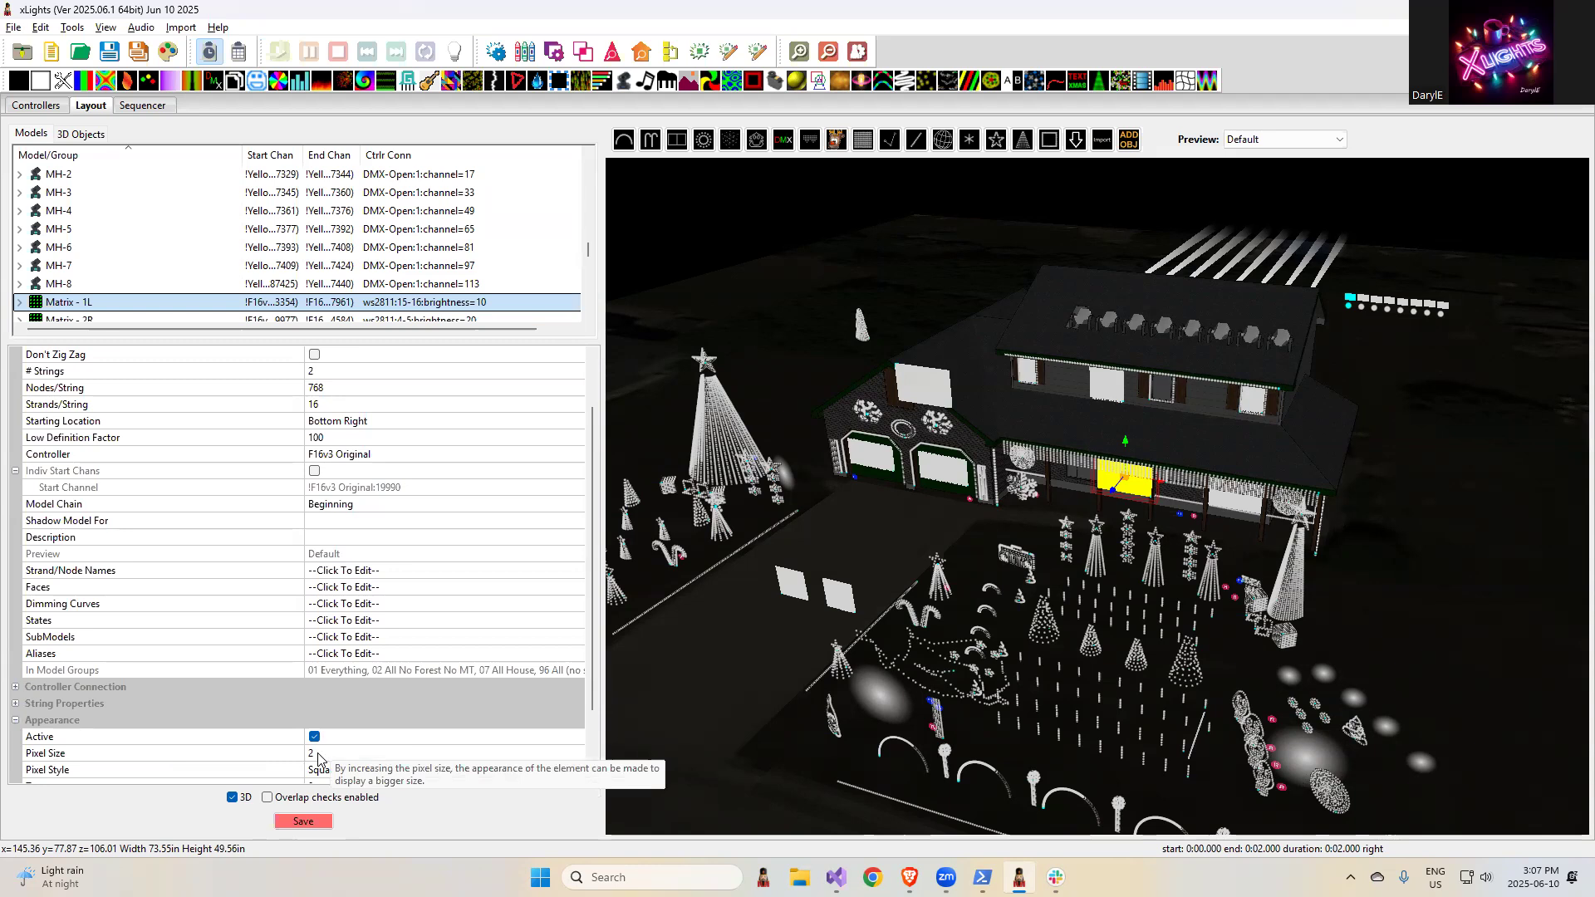
- Return to the browser release notes and highlight the entry "hinkspix upload support" in place of the previous highlight
key(alt+Tab)
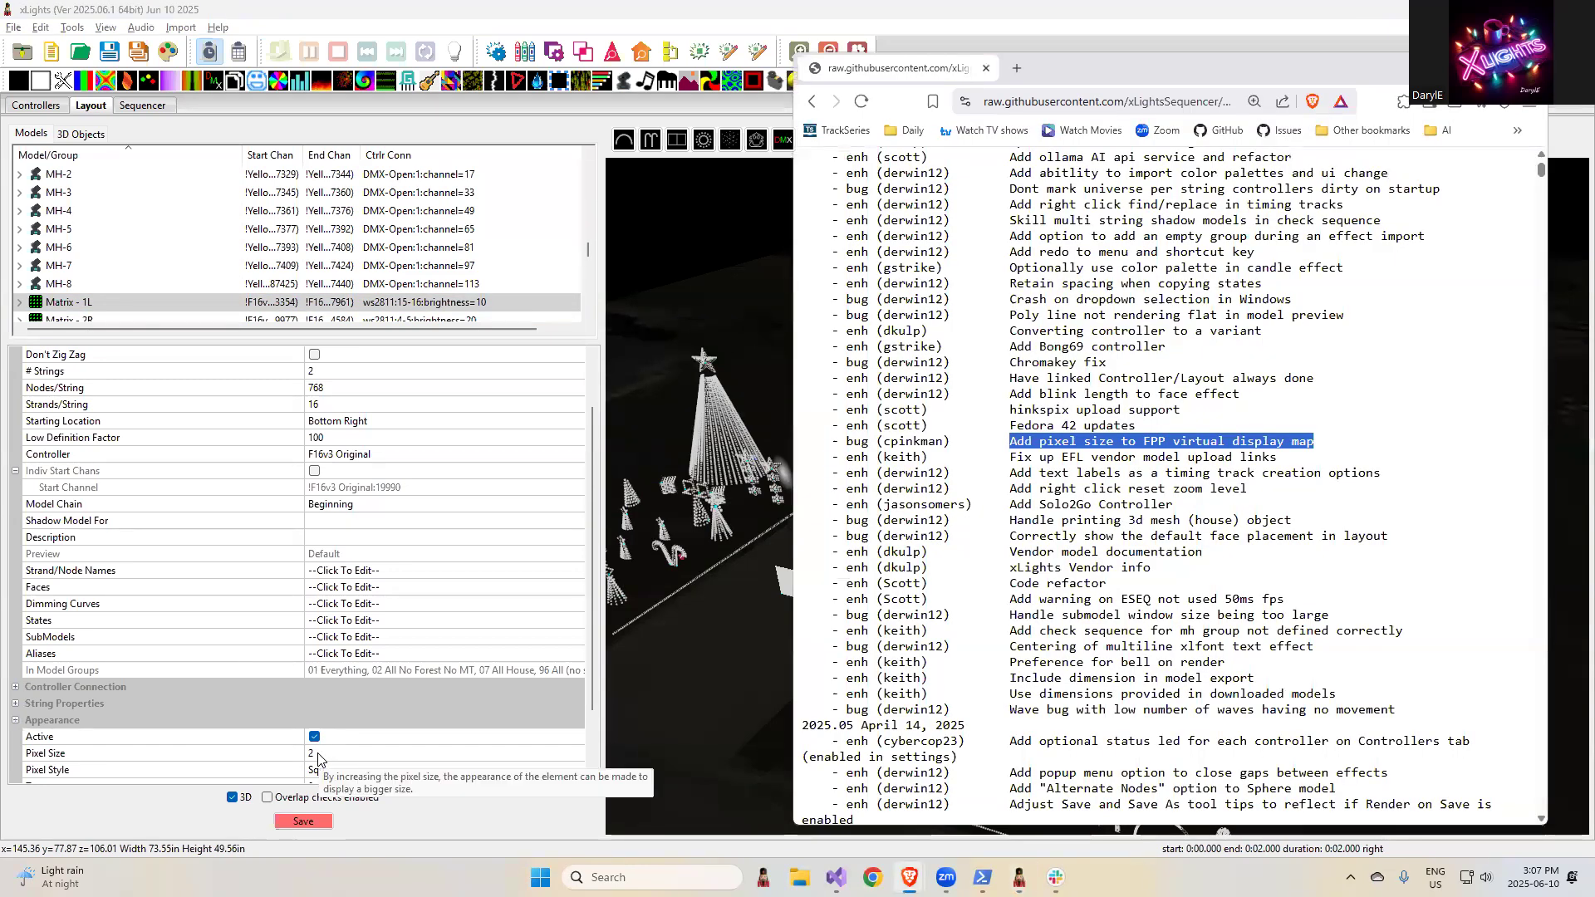
click(1135, 424)
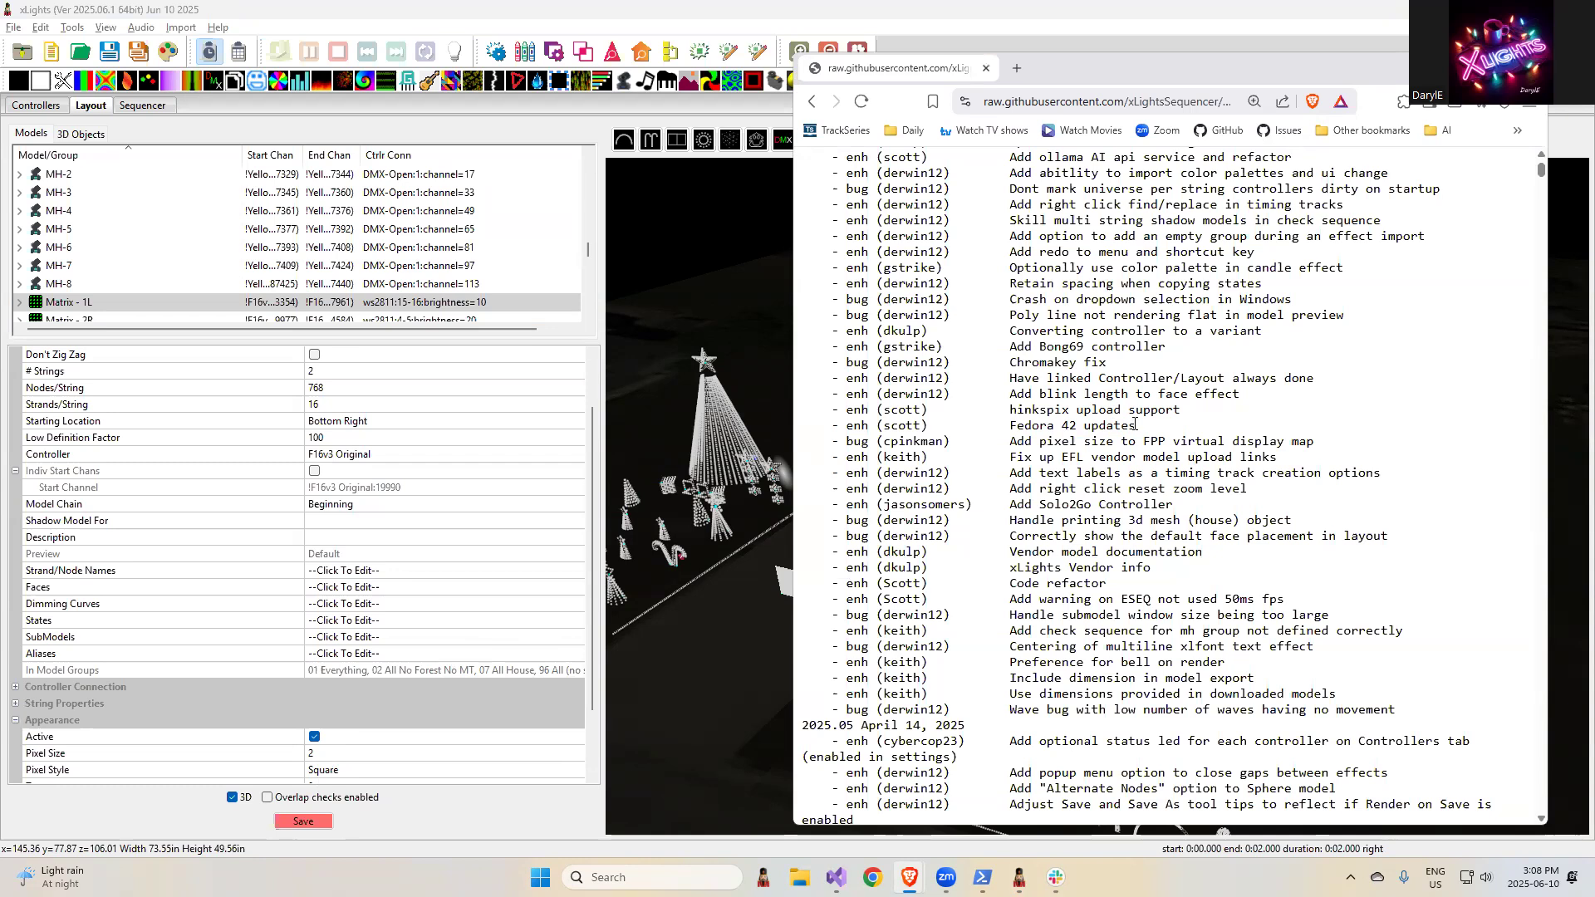
drag(1181, 410, 1007, 410)
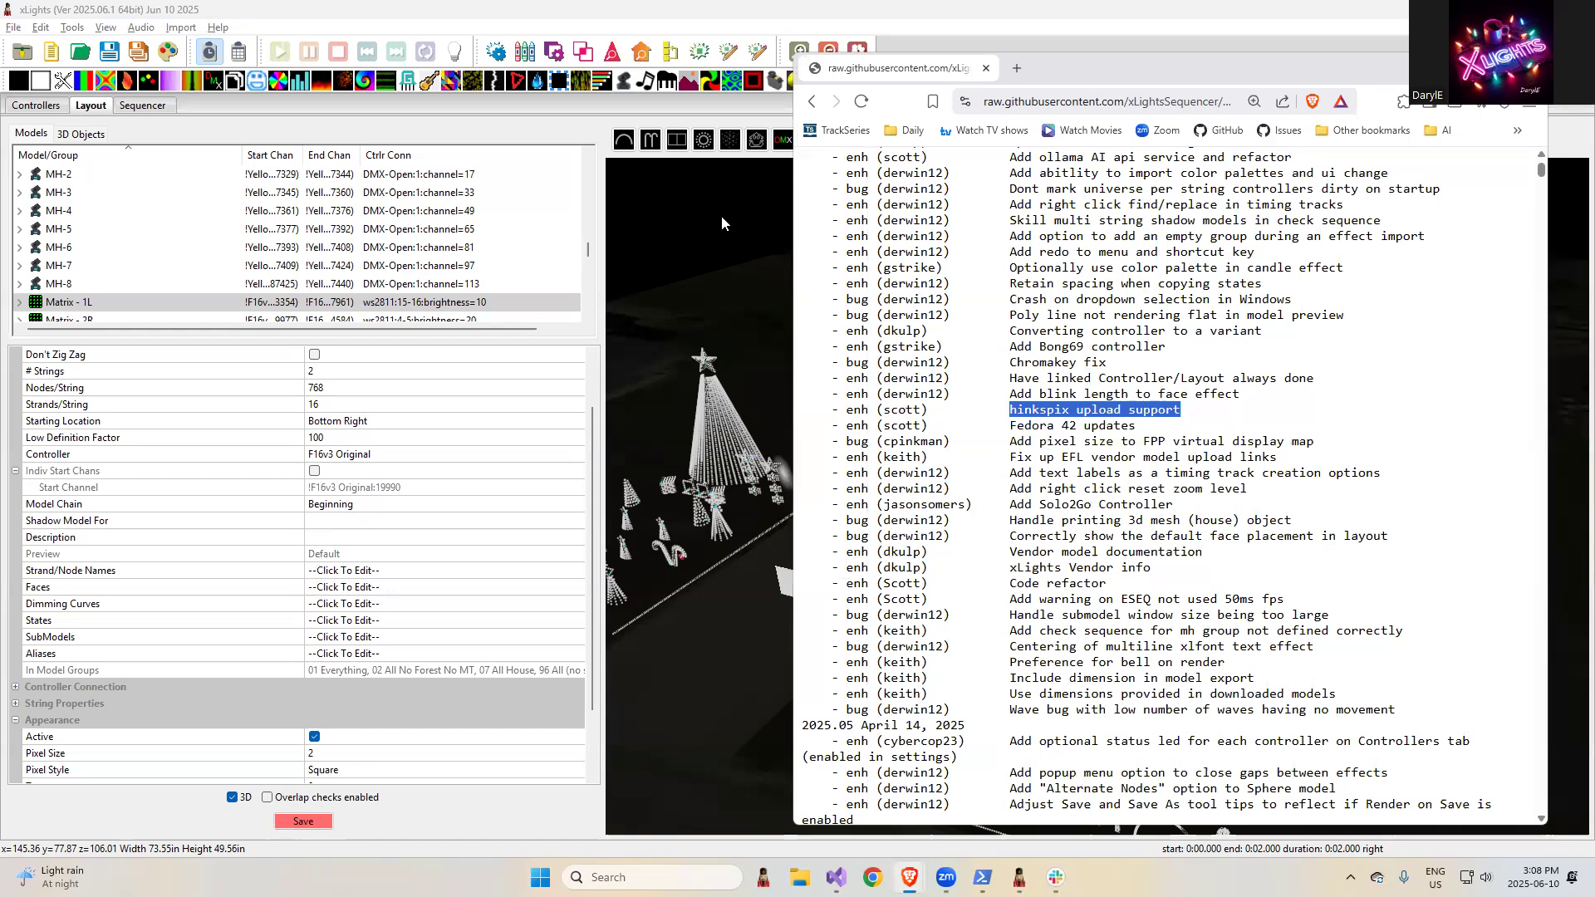
- In the xLights Sequencer, add a Faces effect to the AA Mega Tree row from about 2.1 s to 14.5 s
click(538, 18)
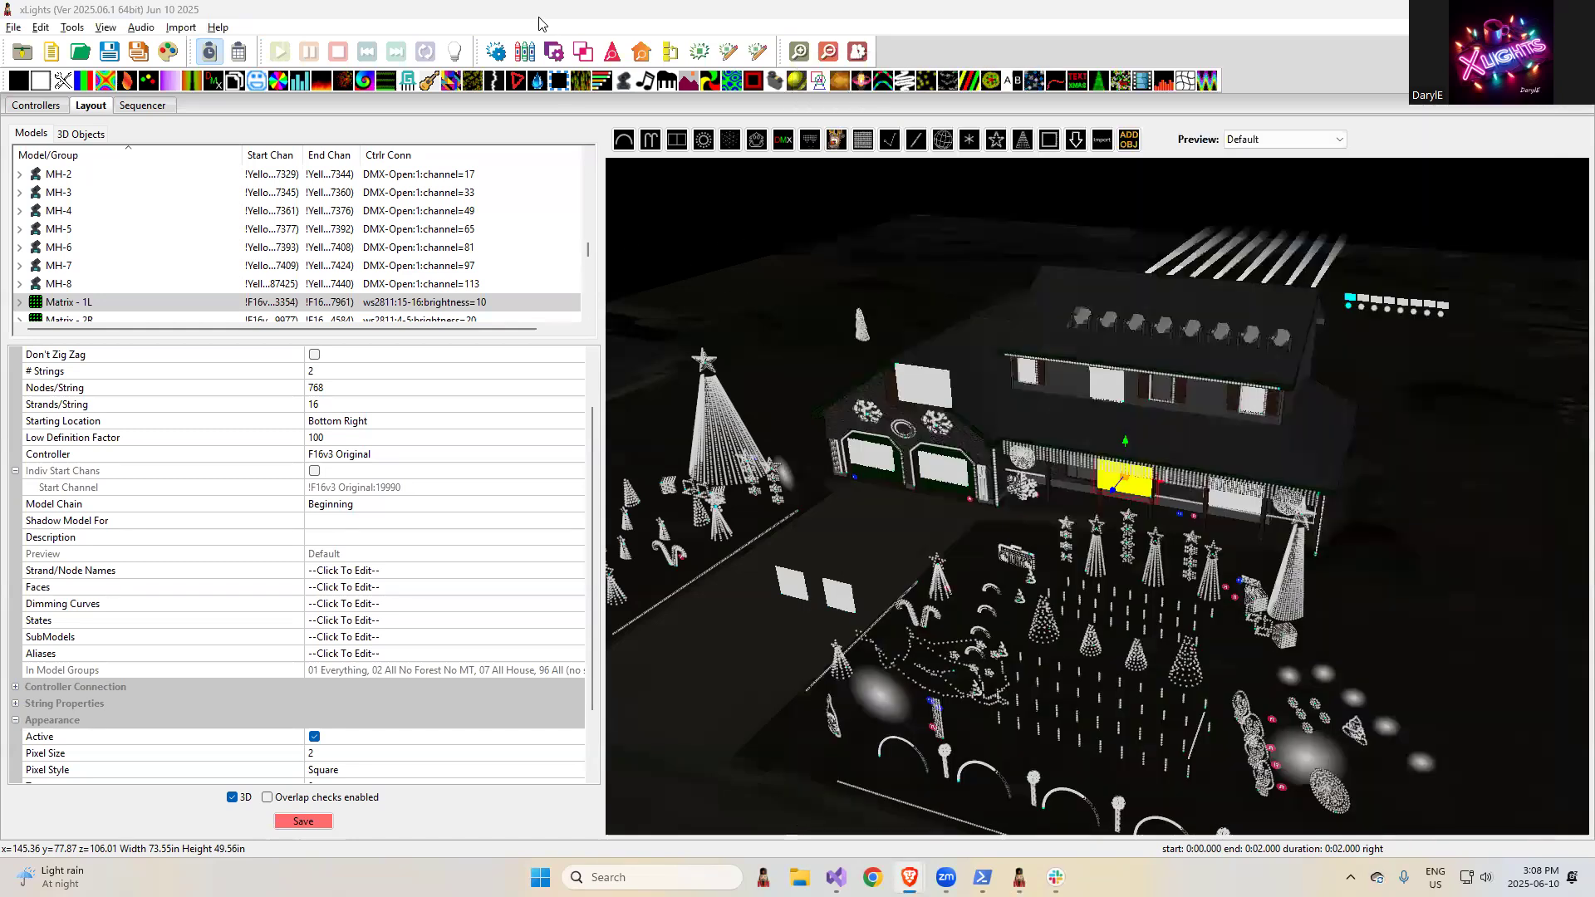
click(144, 106)
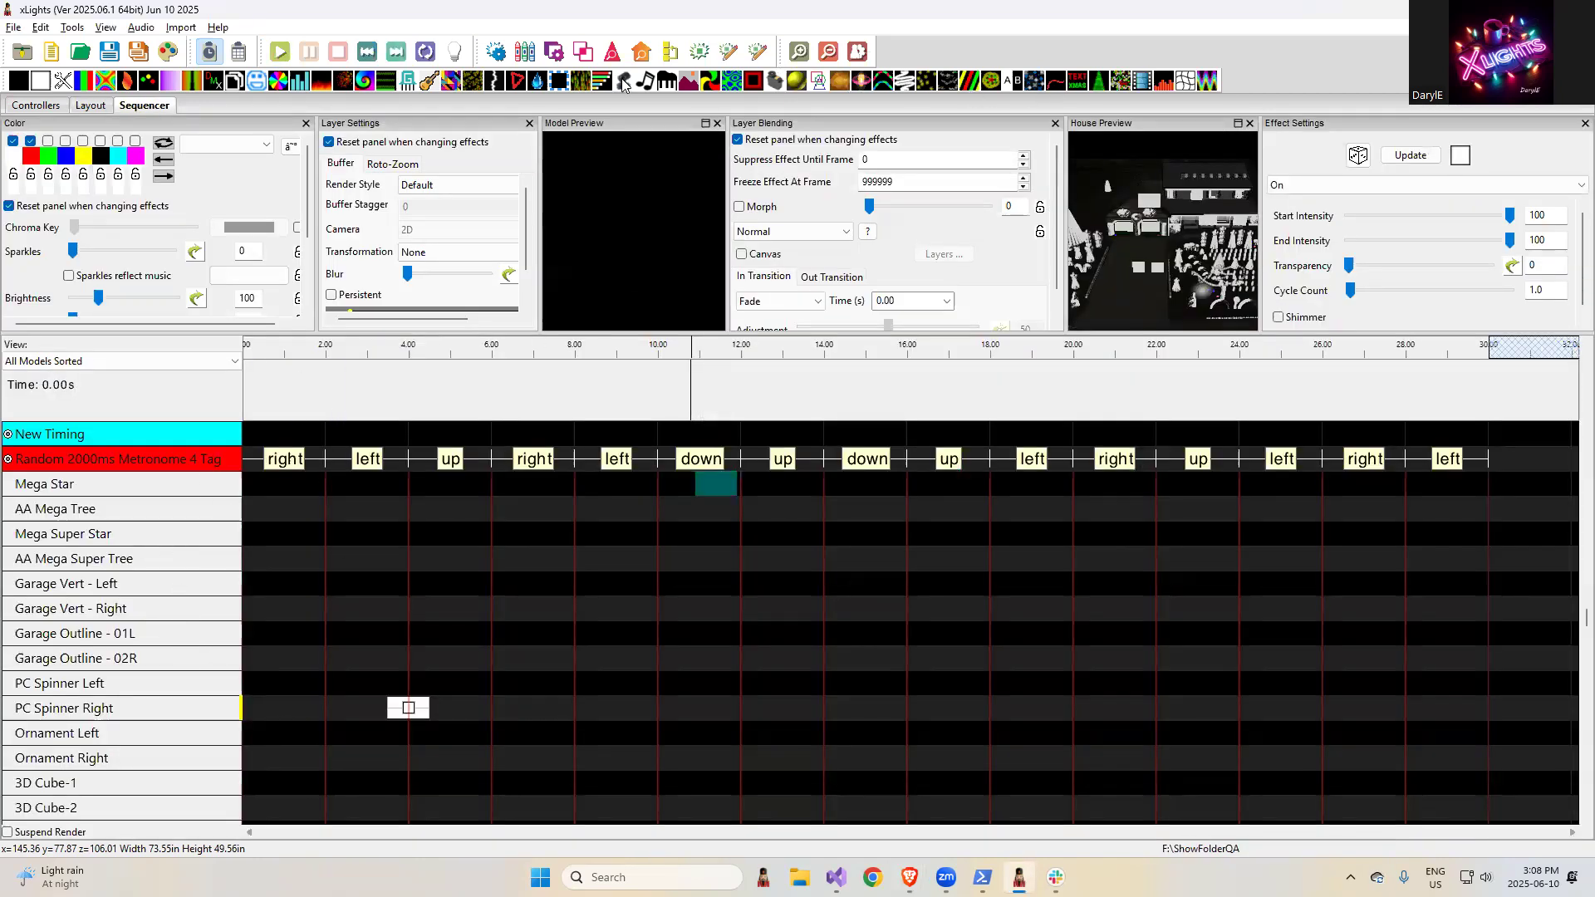
drag(256, 80, 845, 510)
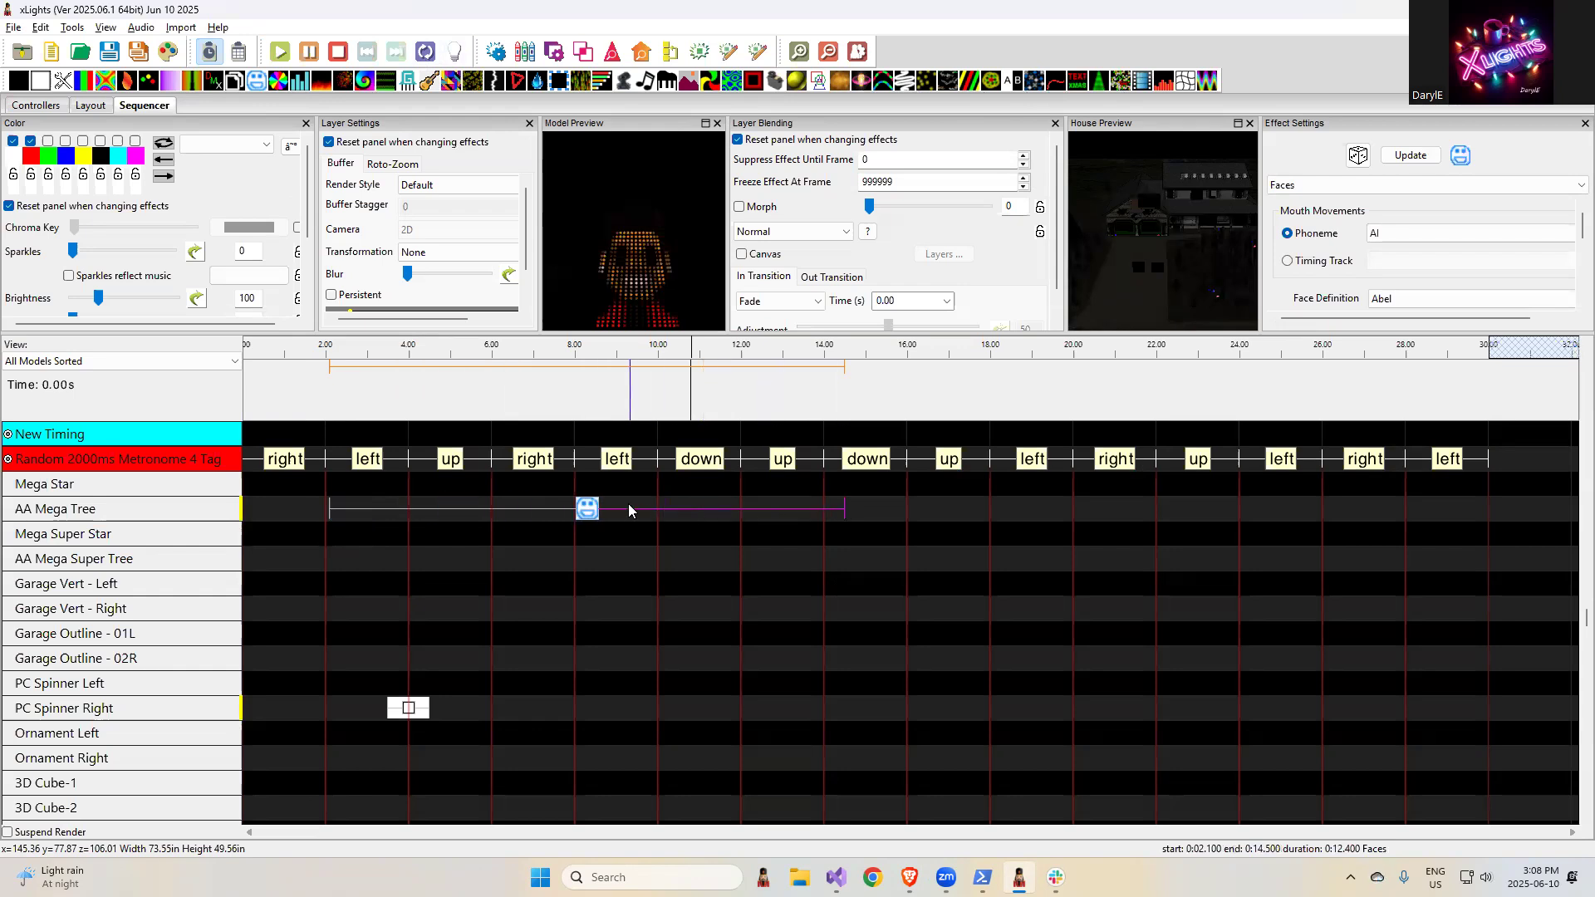
- Enlarge the effect settings area and view the Eye Blink Frequency options of the Faces effect
drag(1300, 332, 1327, 507)
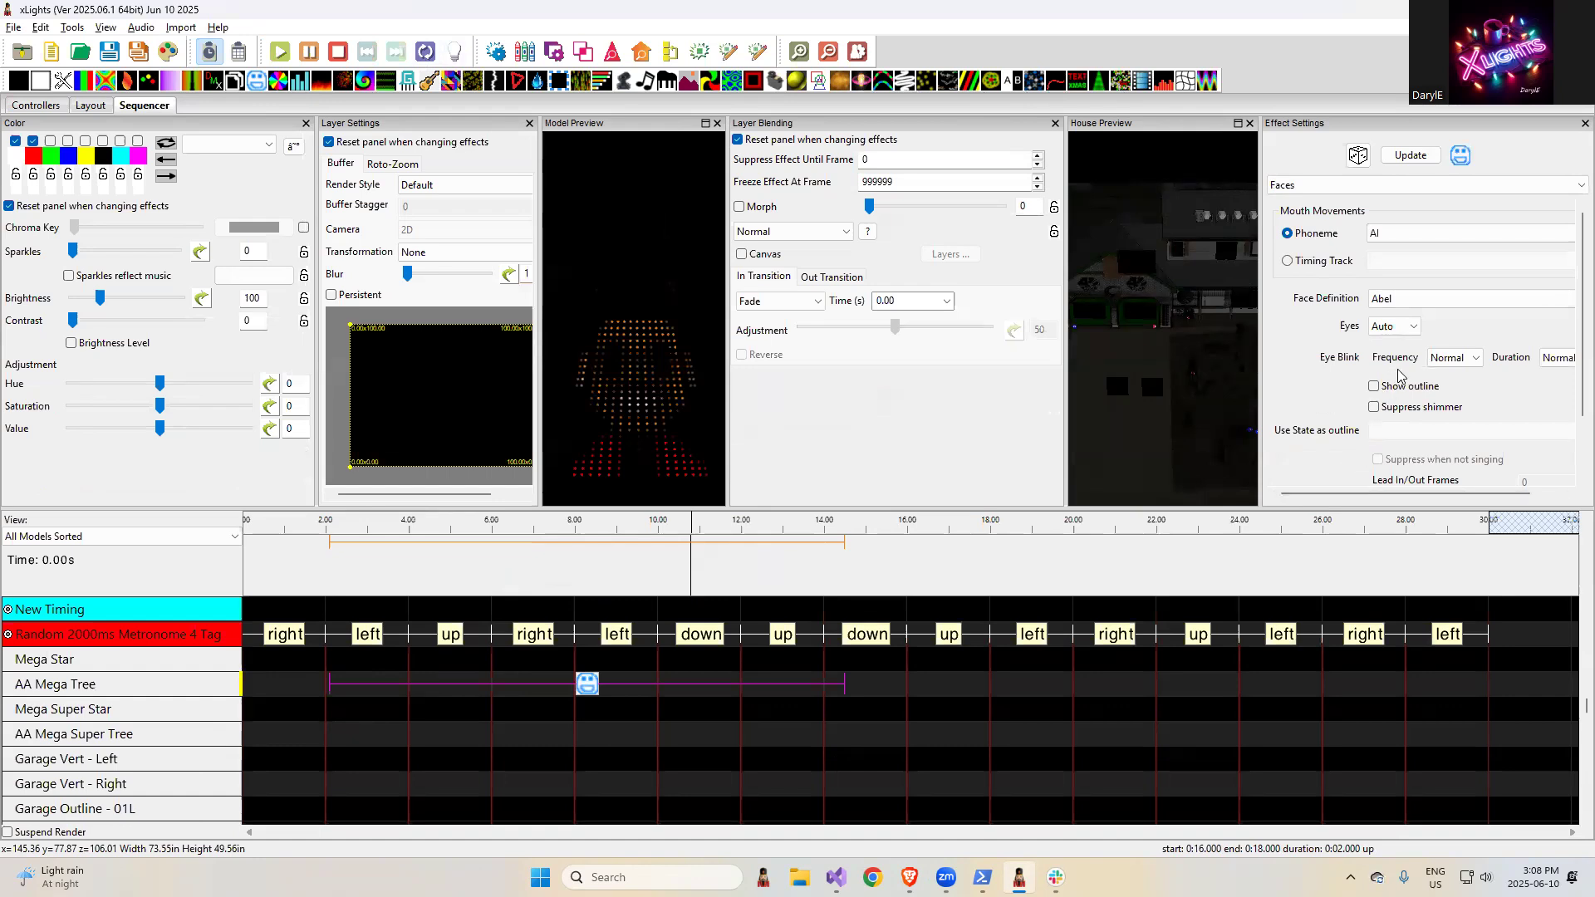
drag(1368, 496, 1398, 494)
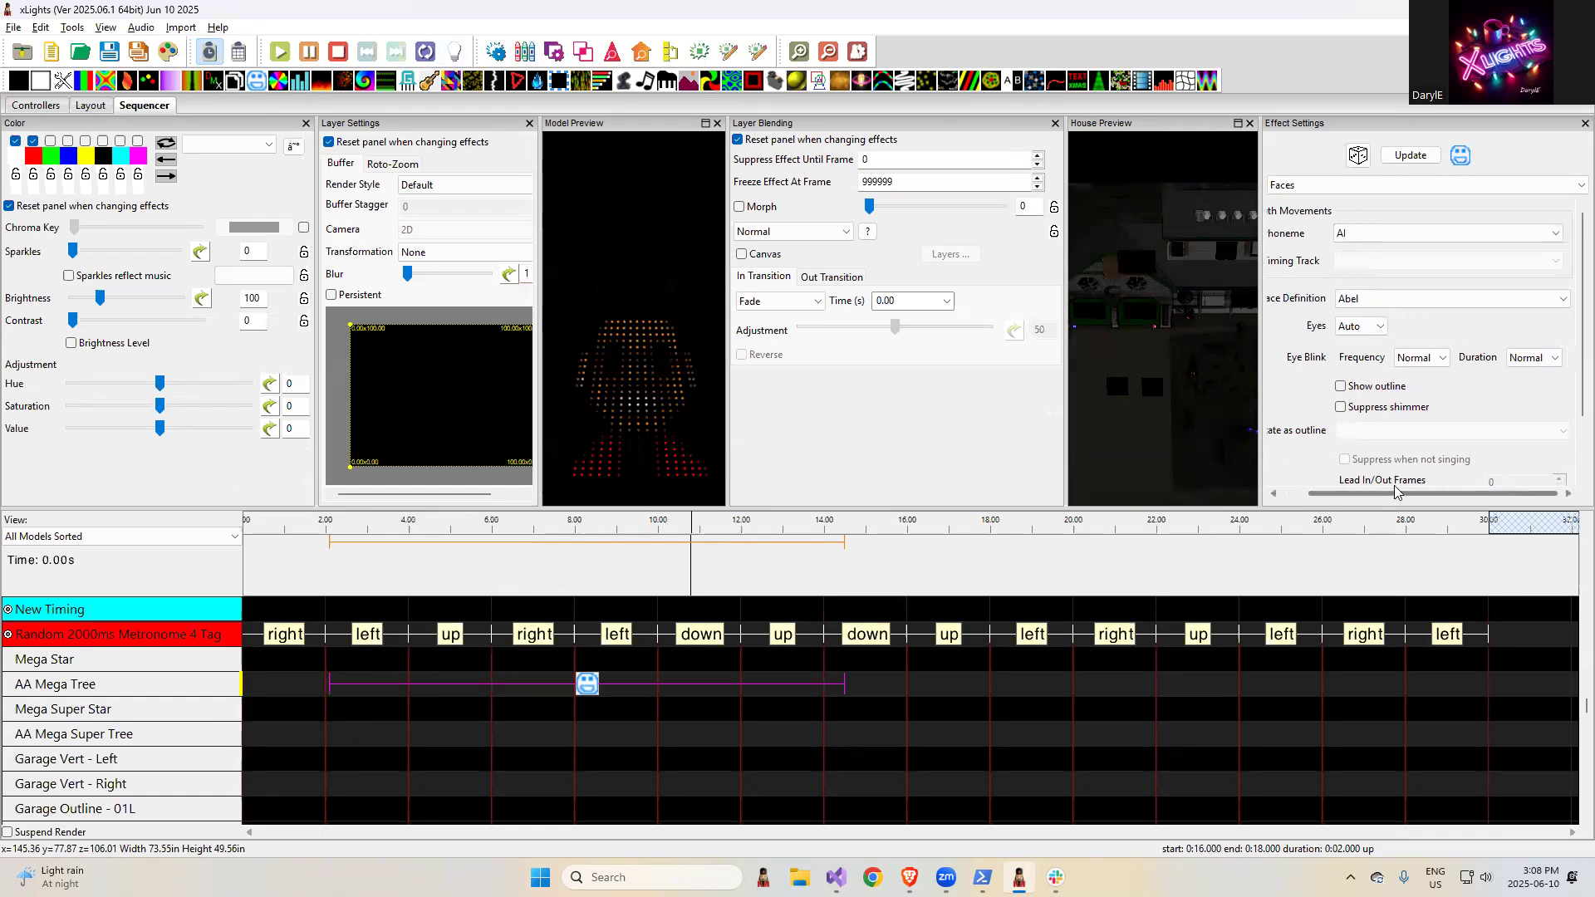
click(1407, 366)
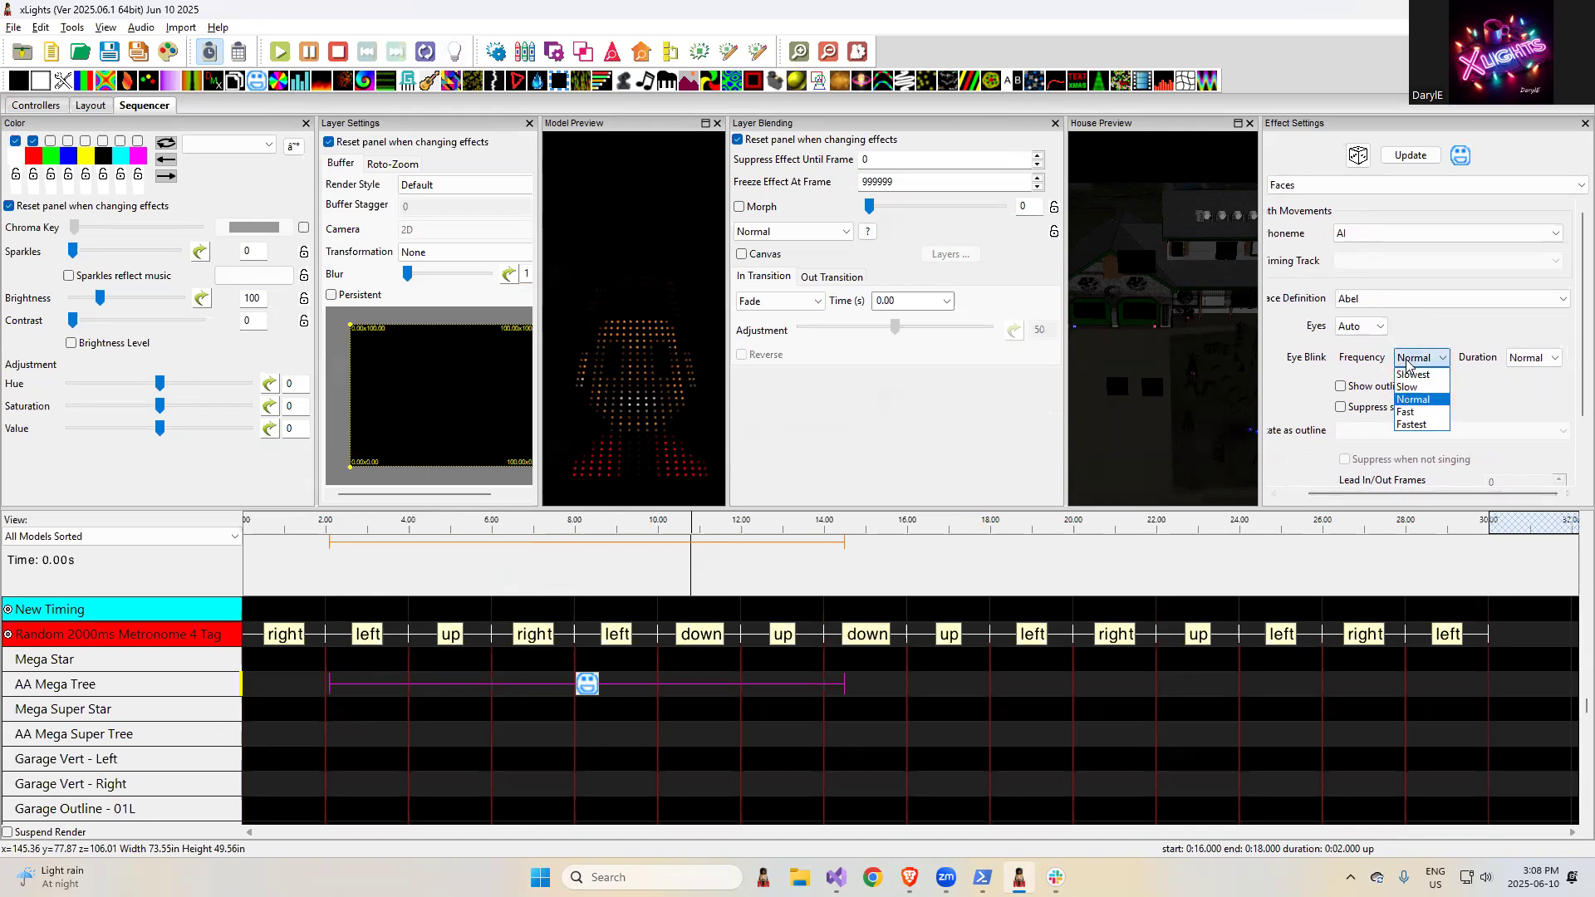
- Close the frequency options and delete the "left" timing mark between 8 and 10 s on the metronome track
click(612, 638)
click(615, 640)
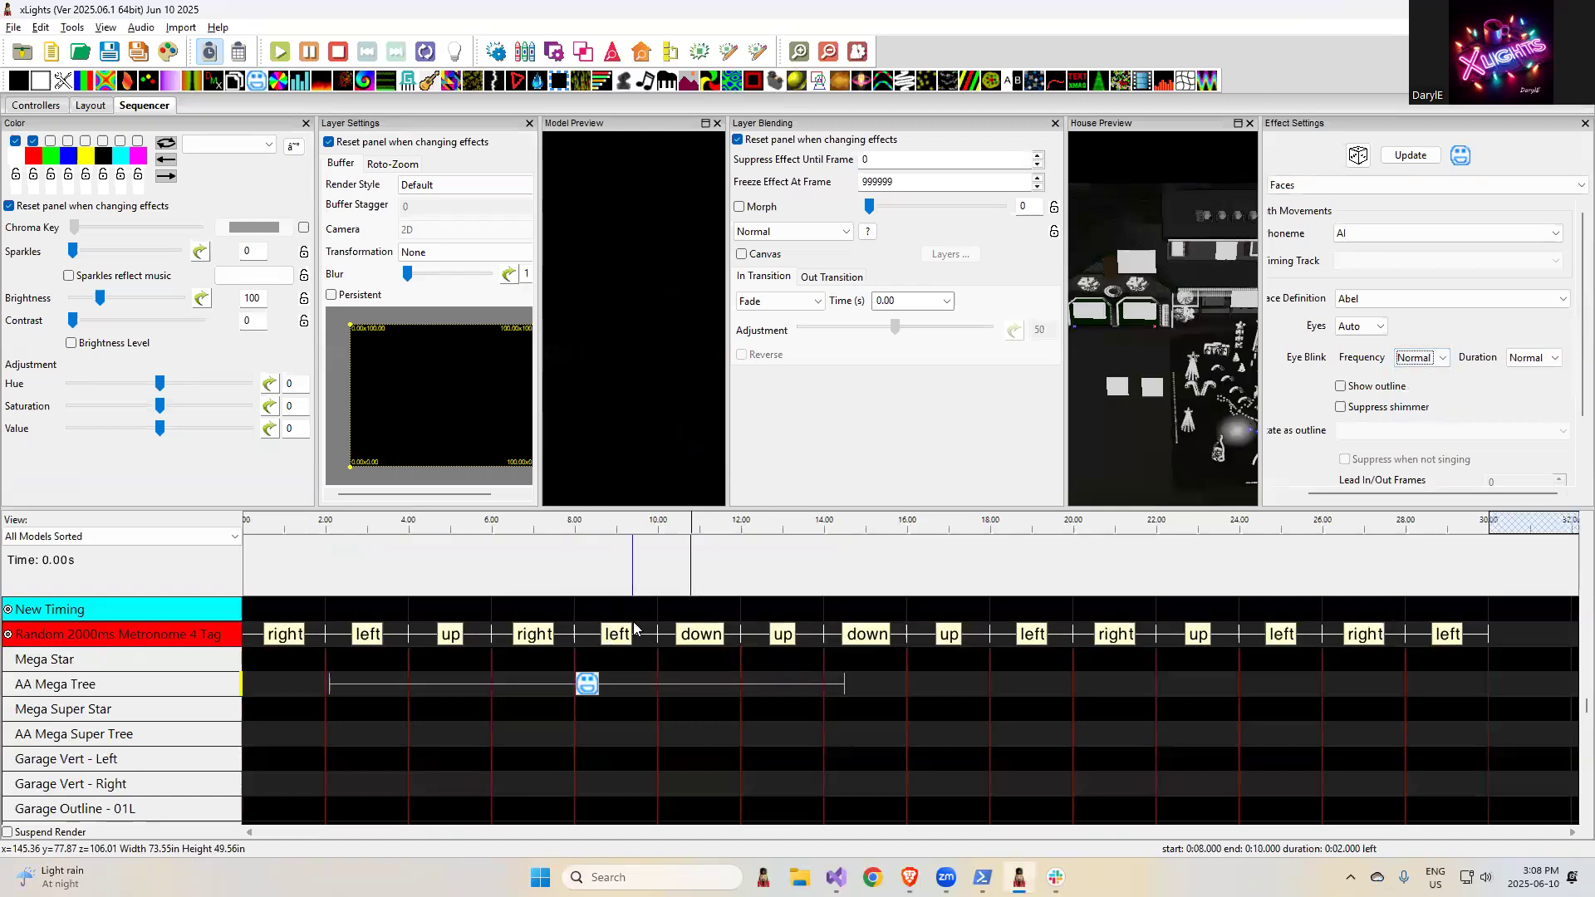
key(Delete)
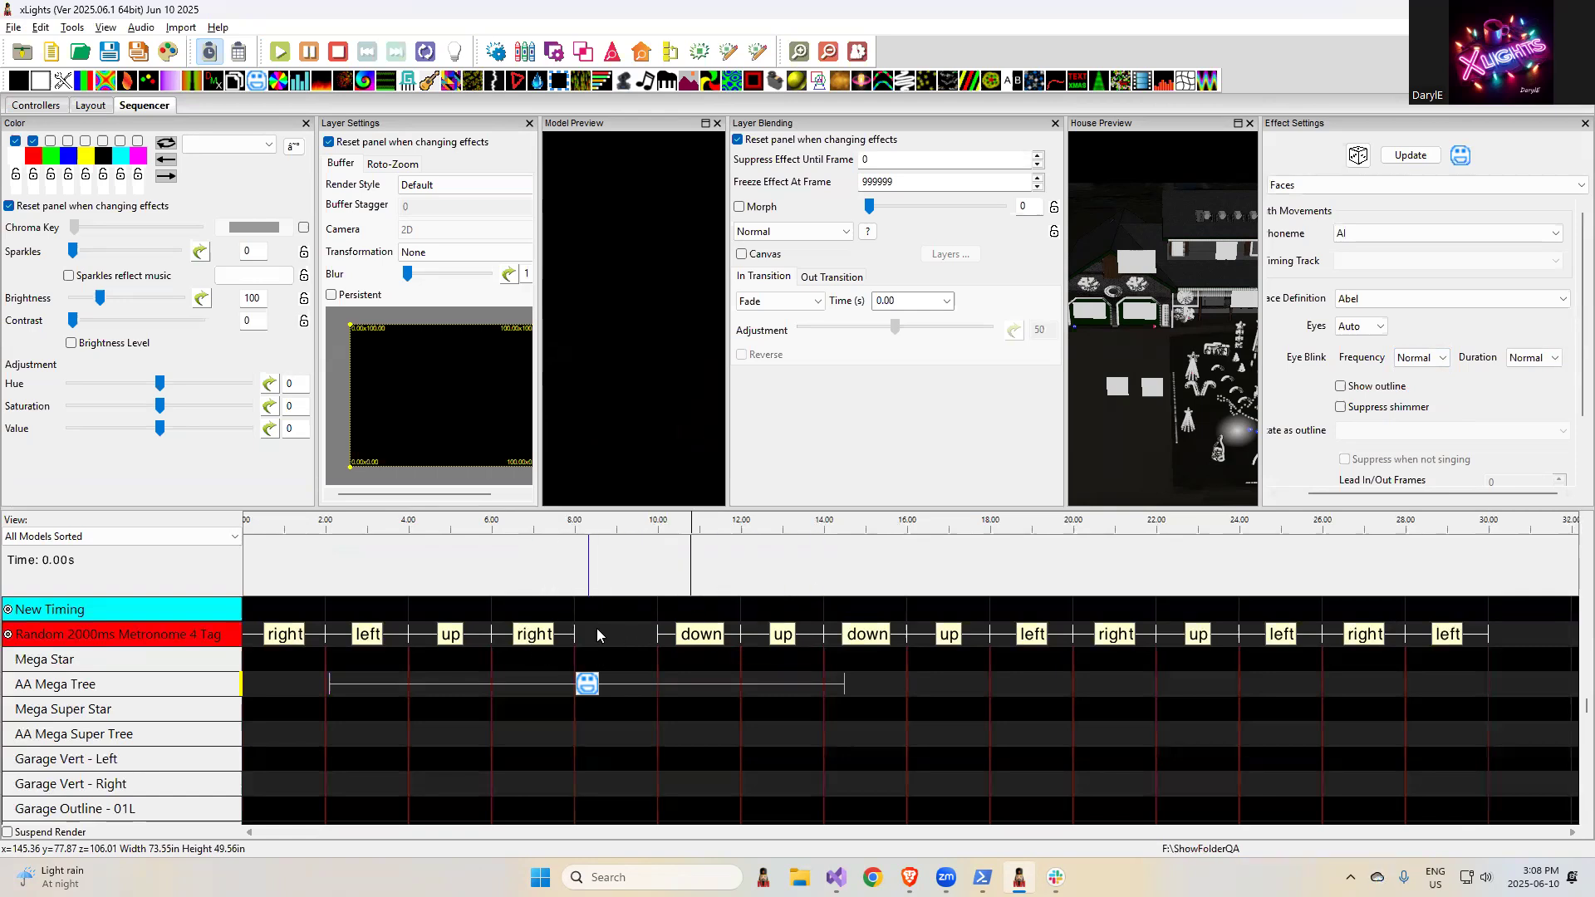
- Try to set the Eye Blink Duration of the Faces effect to Longer
click(1528, 359)
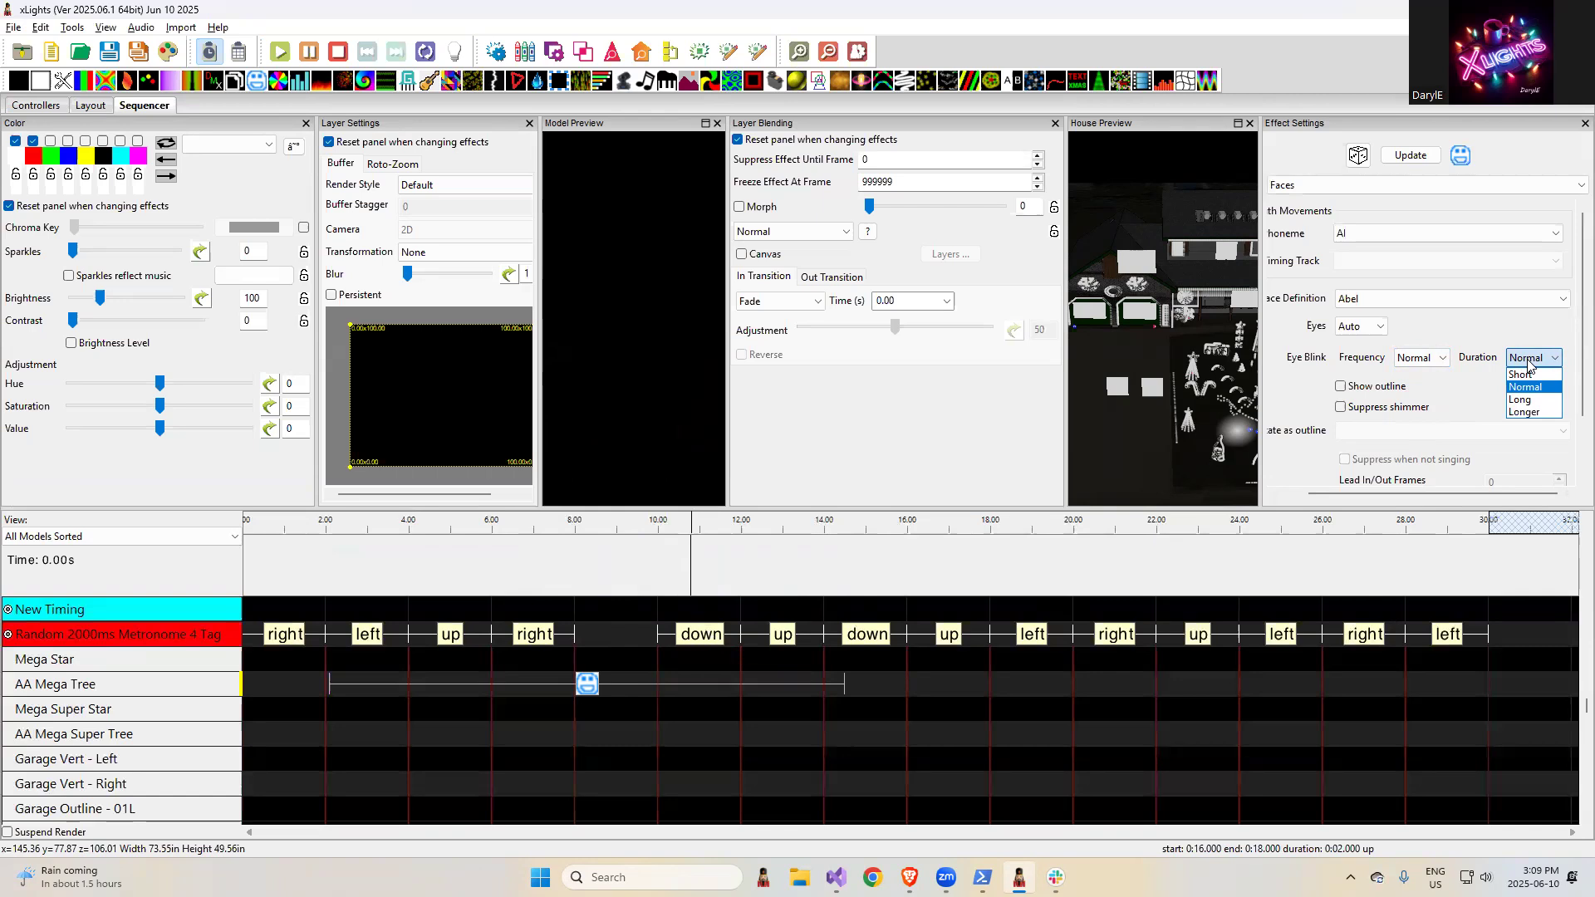
click(1538, 413)
- Highlight the release note "Have linked Controller/Layout always done" in the browser, and save the linked controller and layout changes from the xLights controllers view
key(alt+Tab)
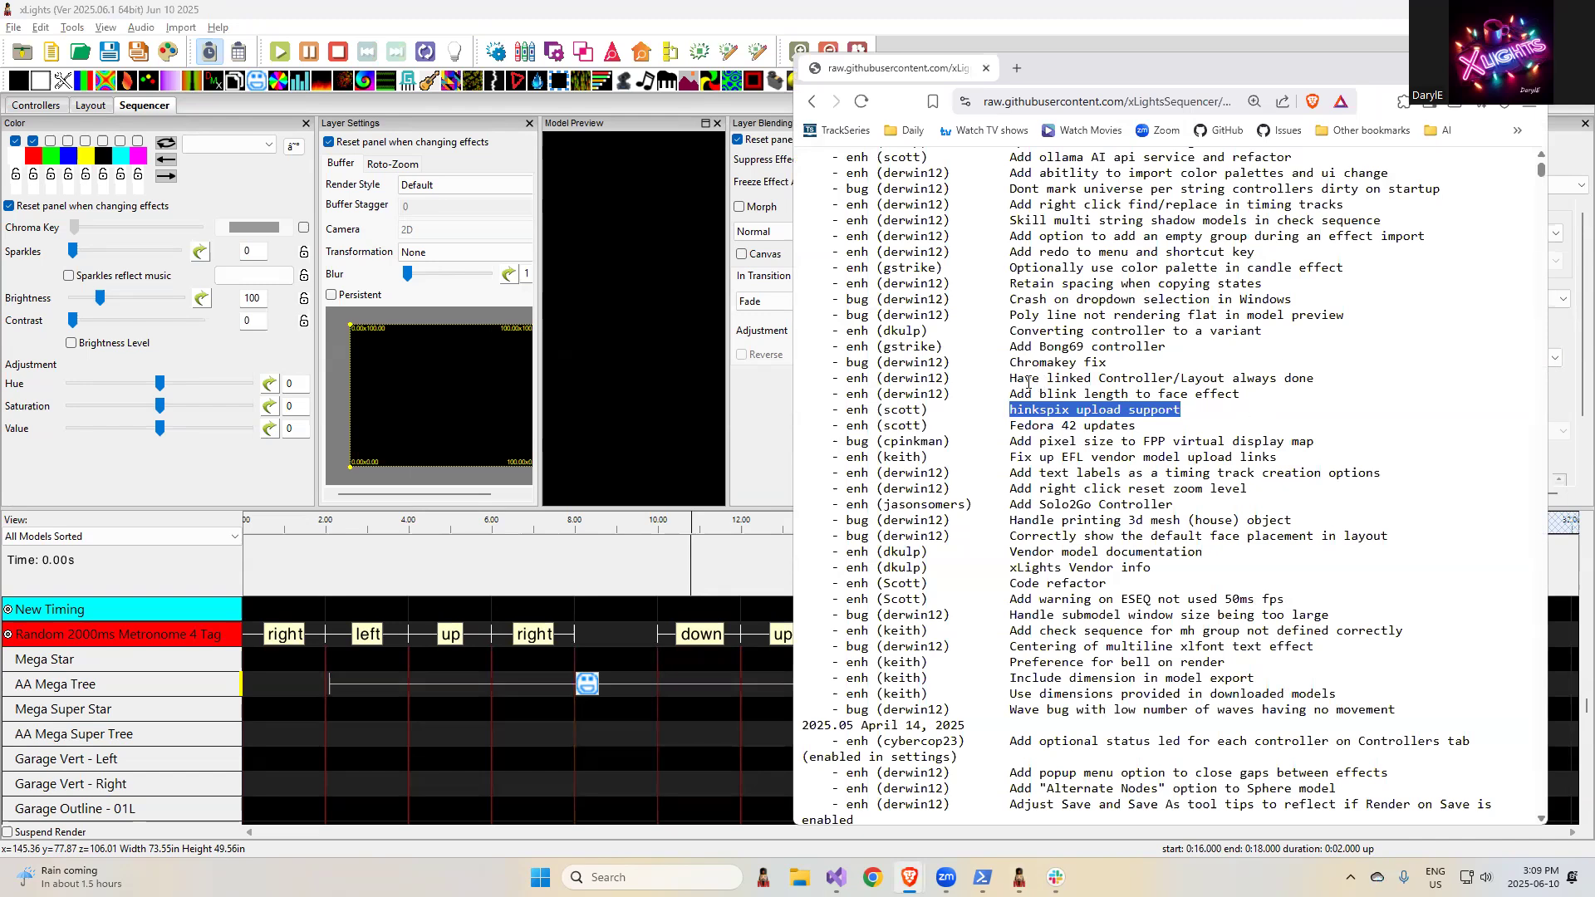
drag(1010, 380, 1325, 387)
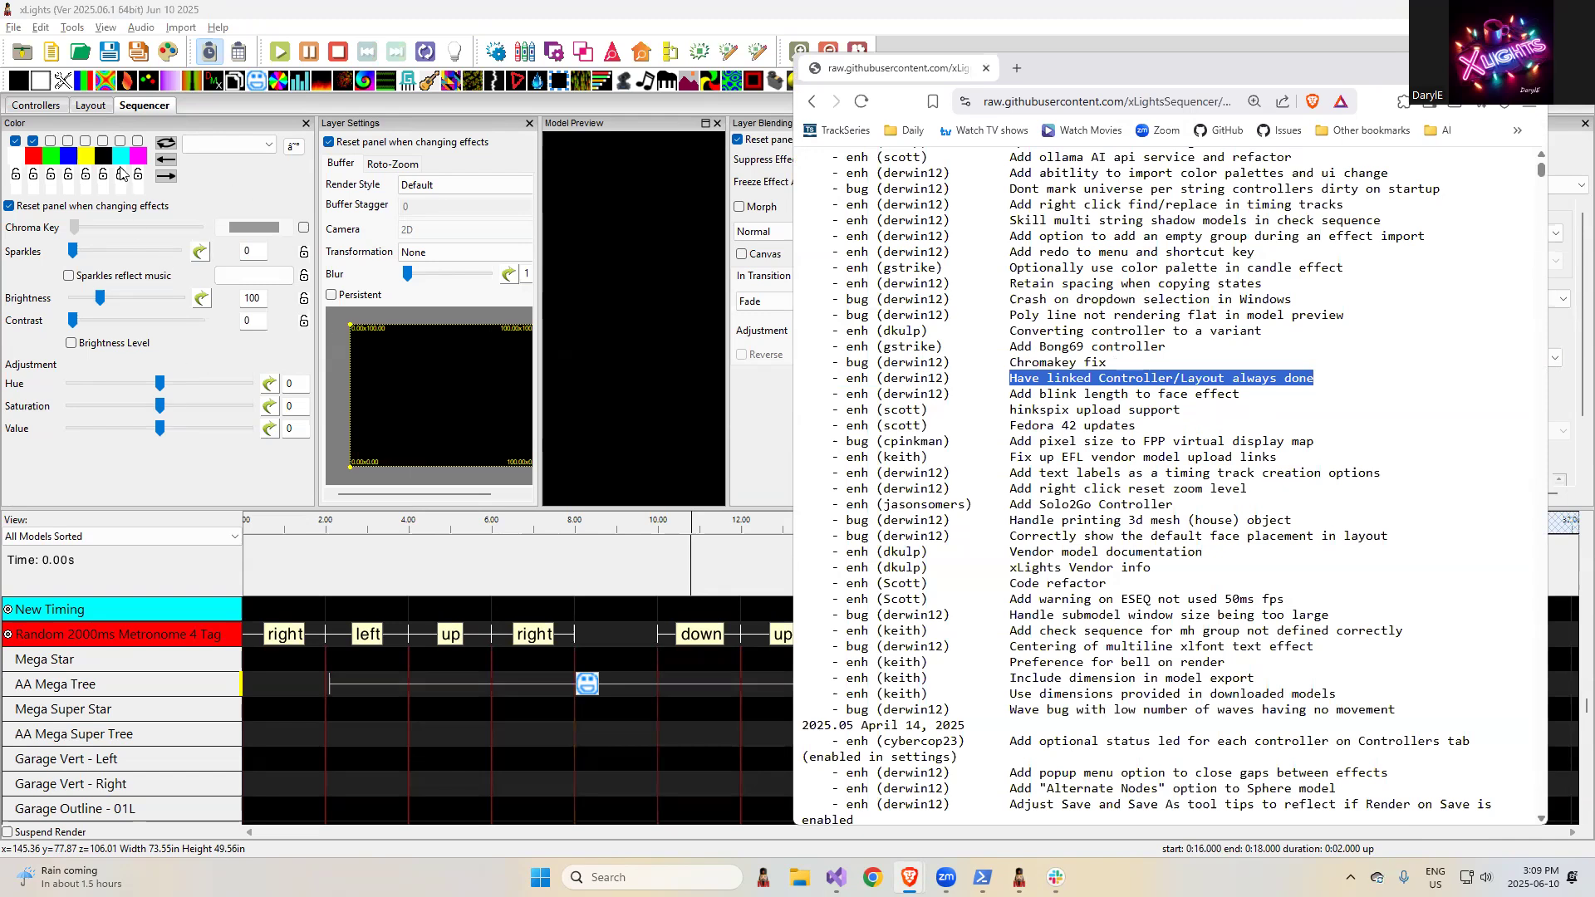
click(91, 105)
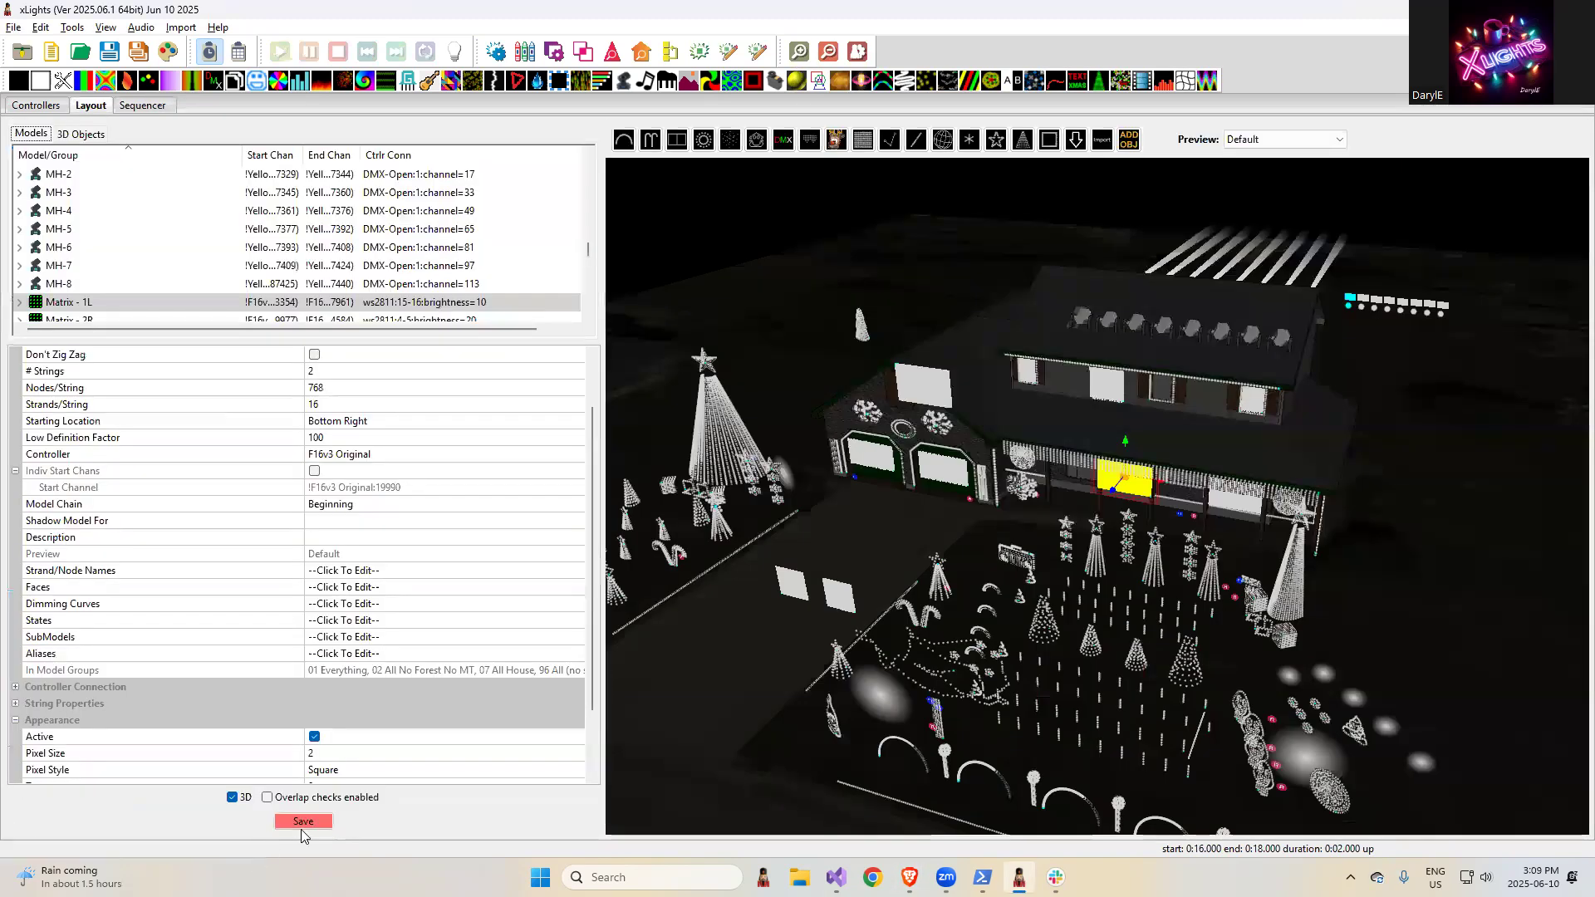
click(32, 108)
click(58, 214)
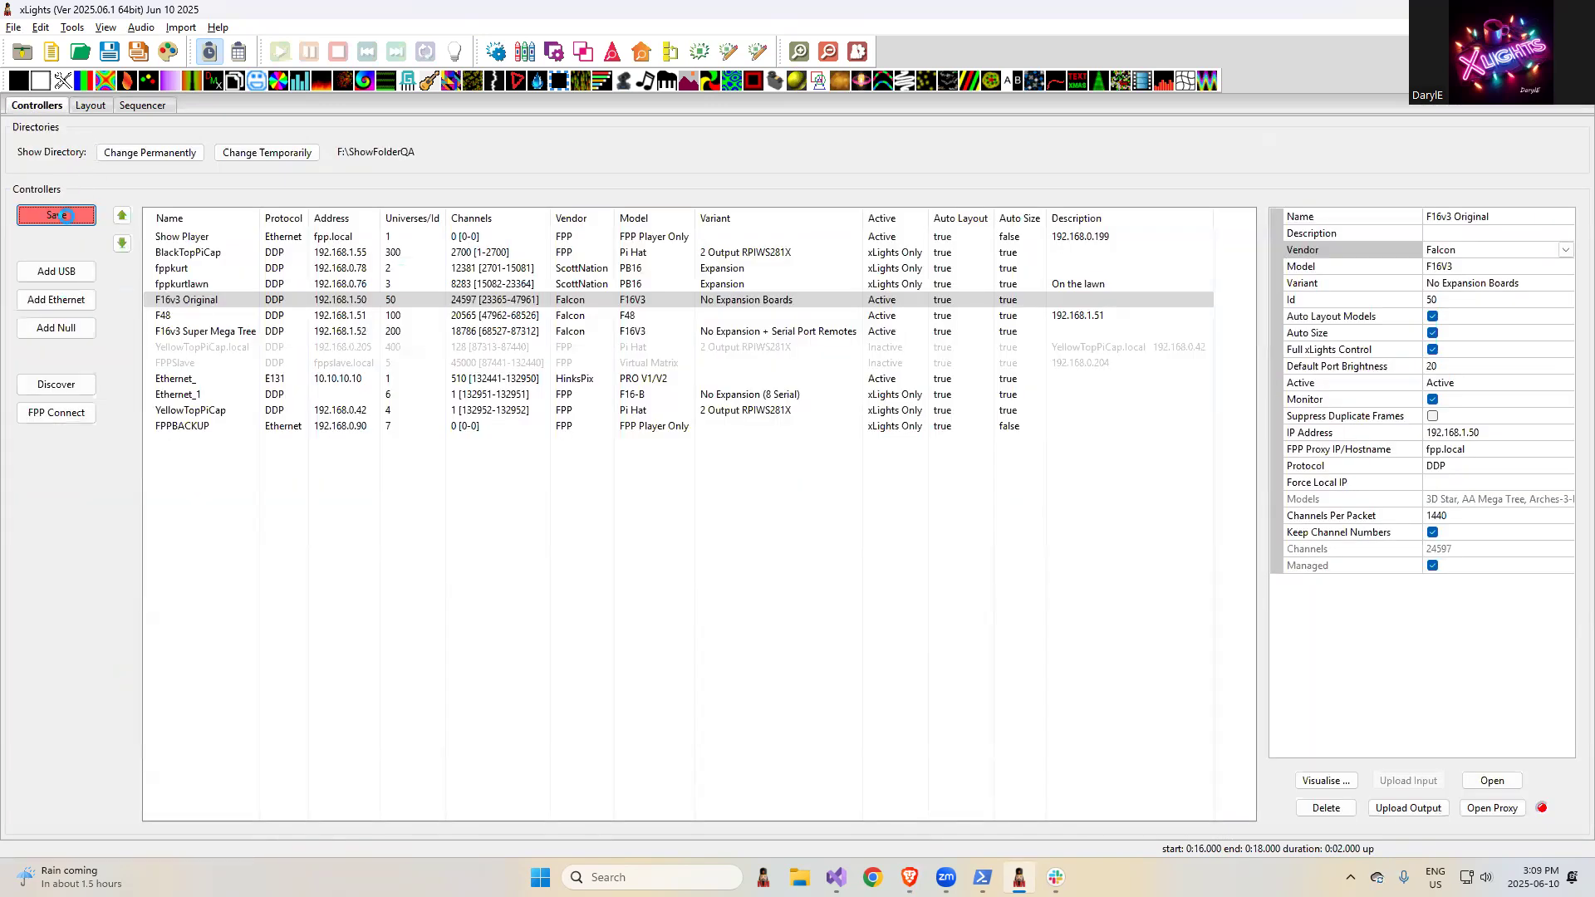
click(88, 107)
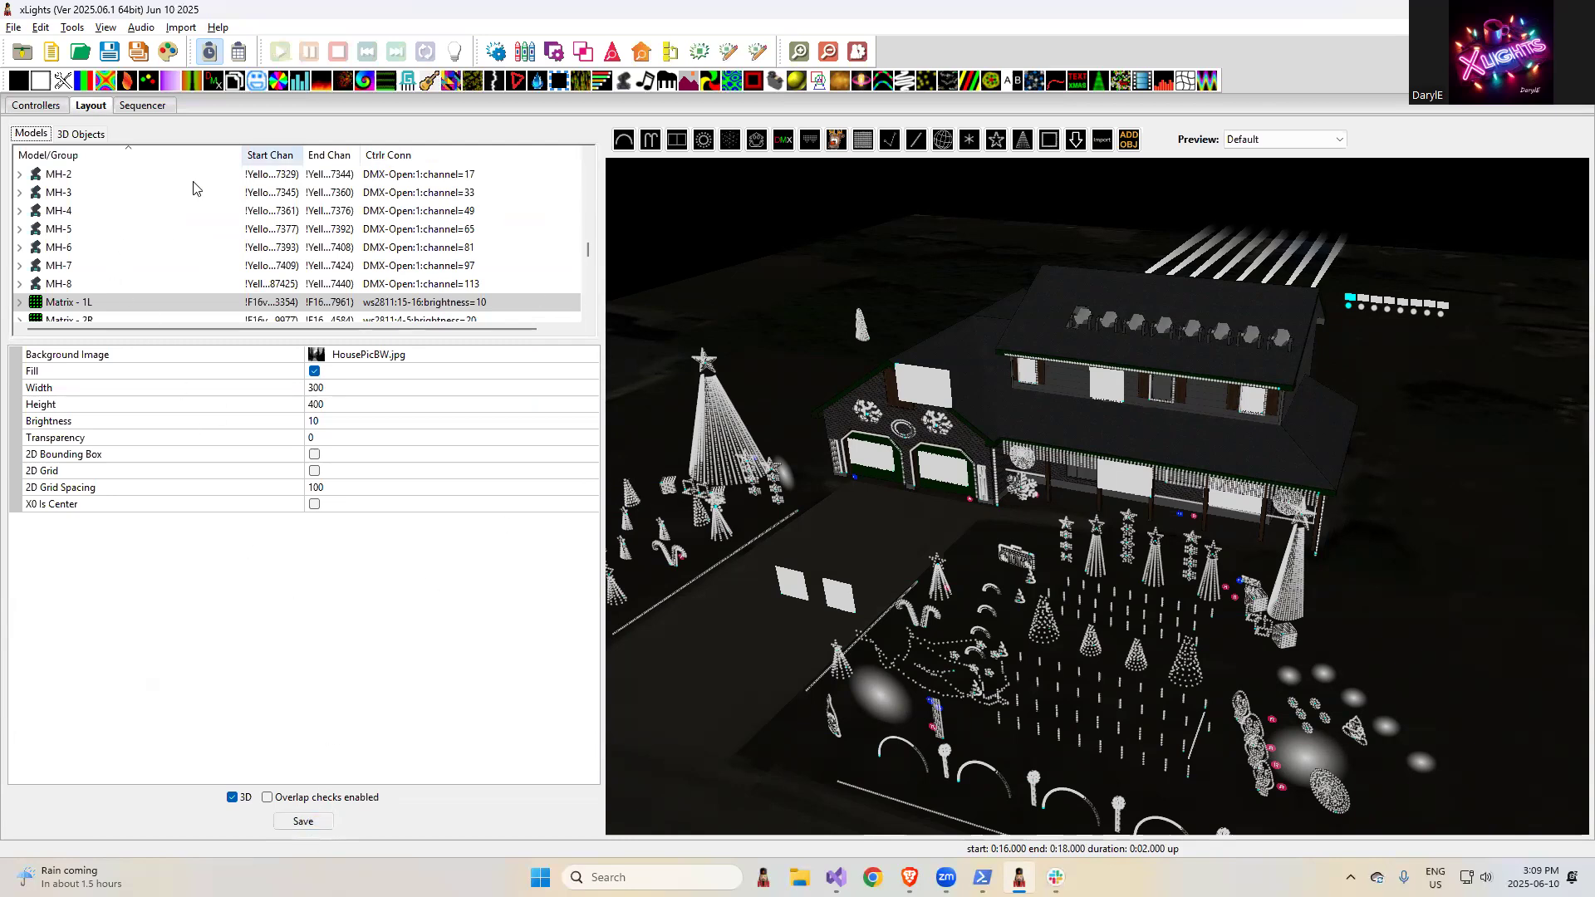
click(36, 106)
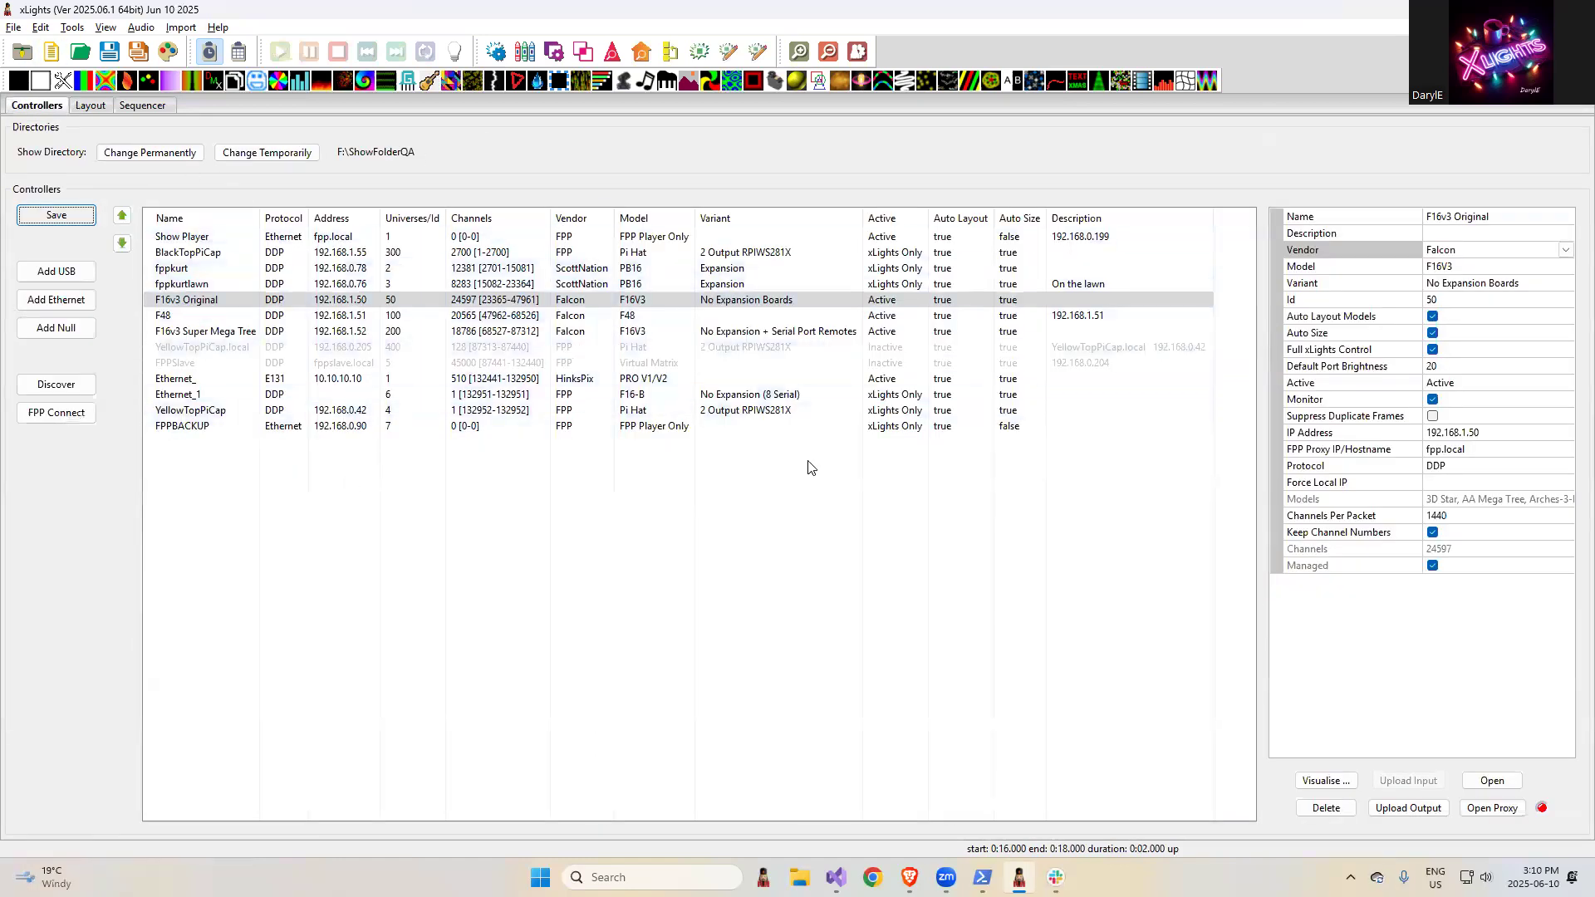
- Highlight the release note "Chromakey fix" in the browser
key(alt+Tab)
drag(1127, 364, 1012, 364)
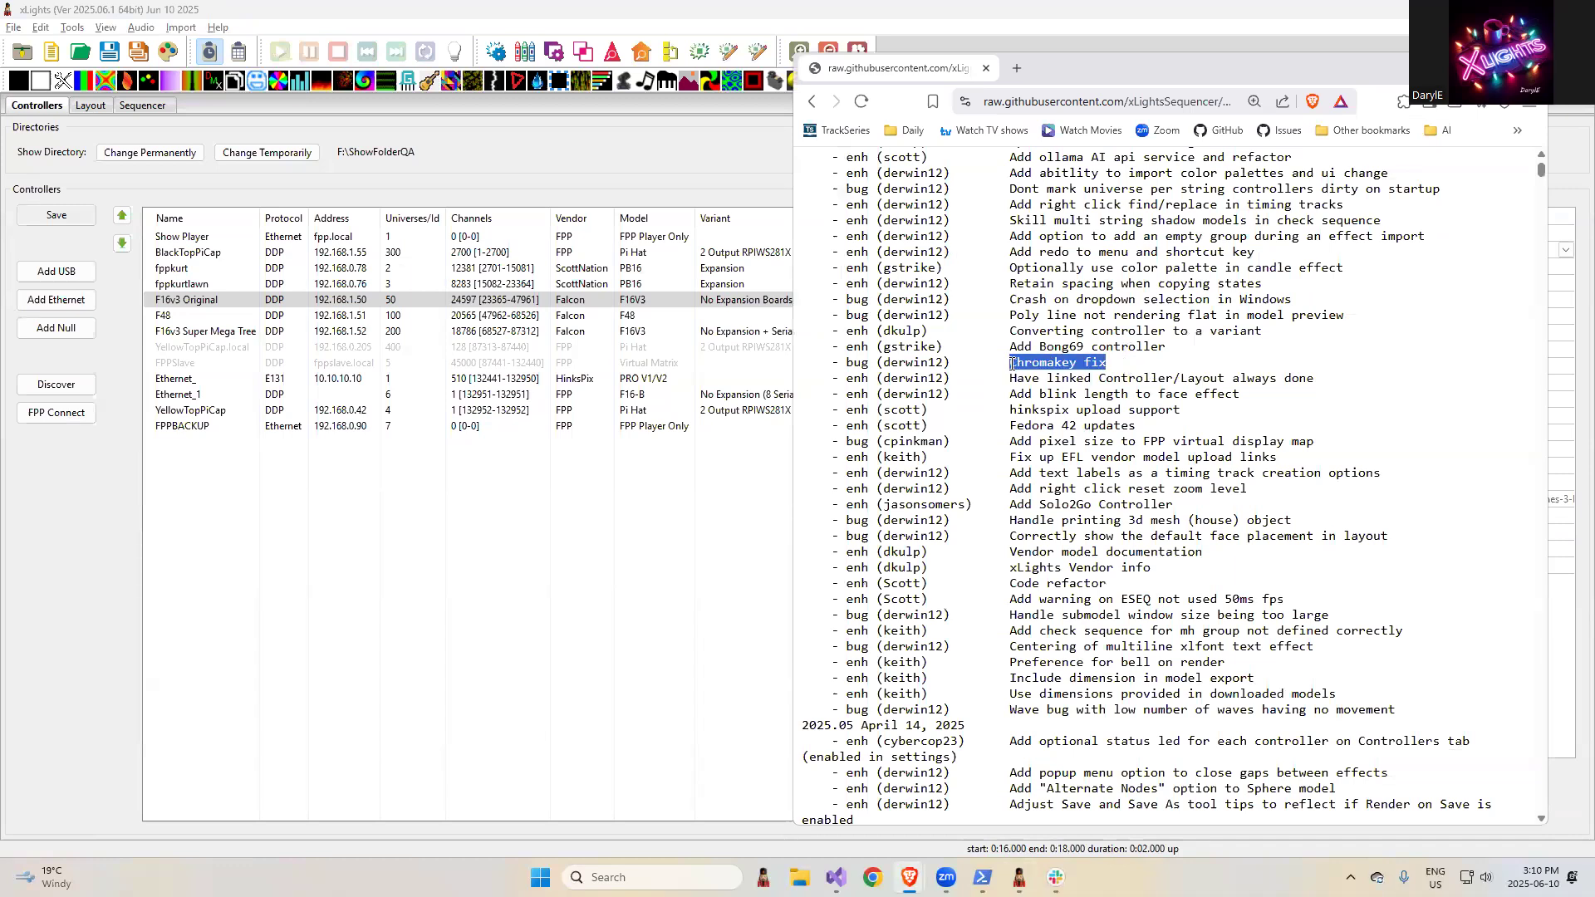
click(432, 546)
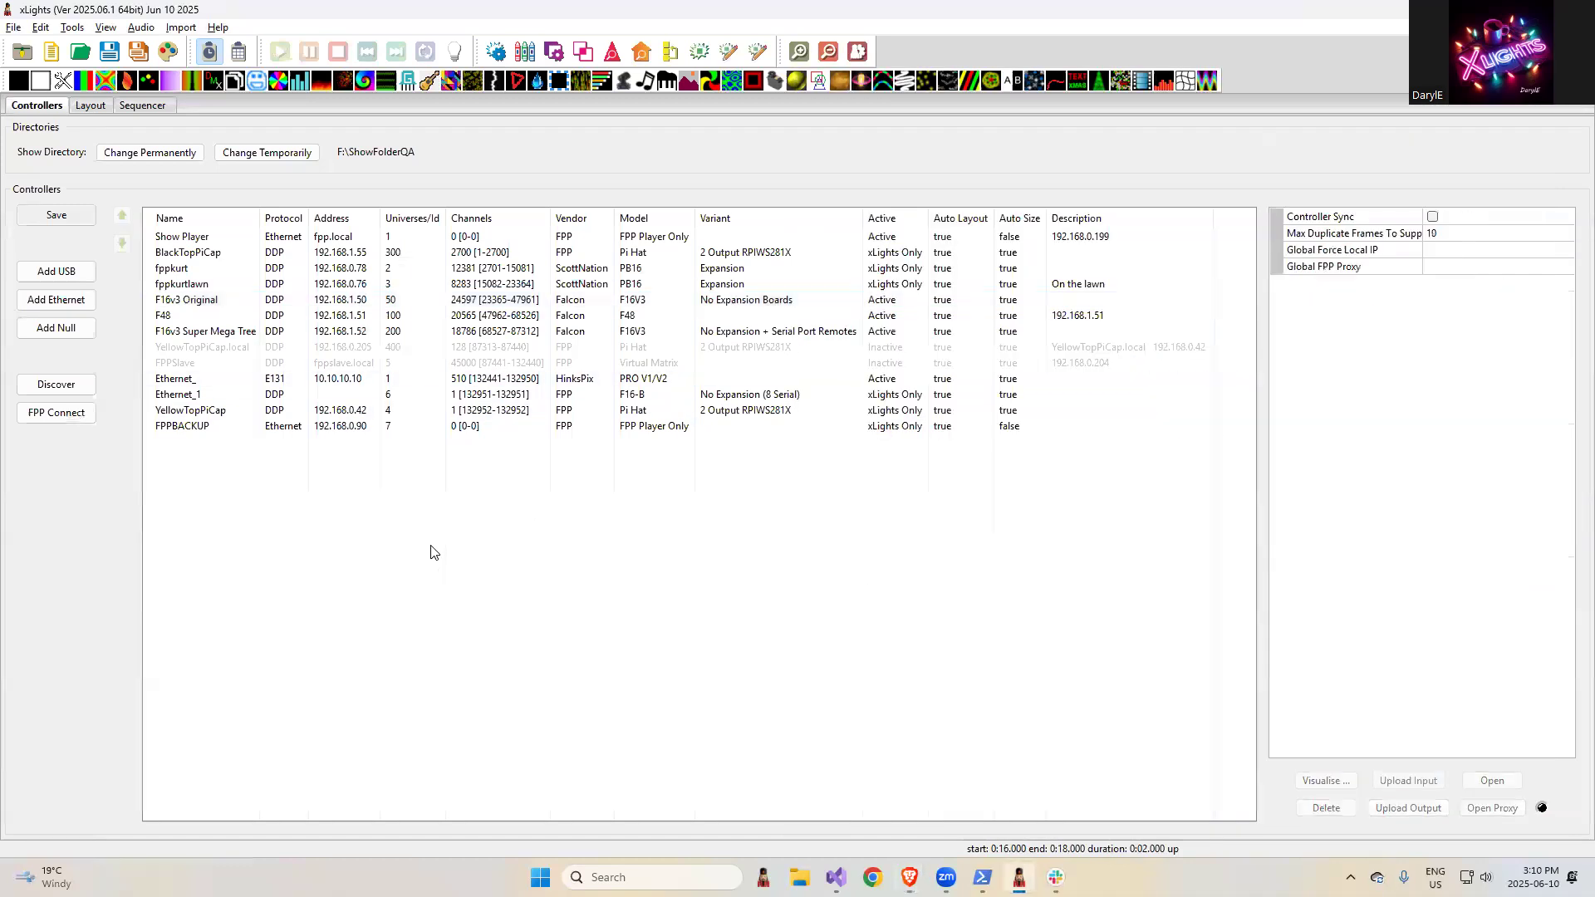
key(alt+Tab)
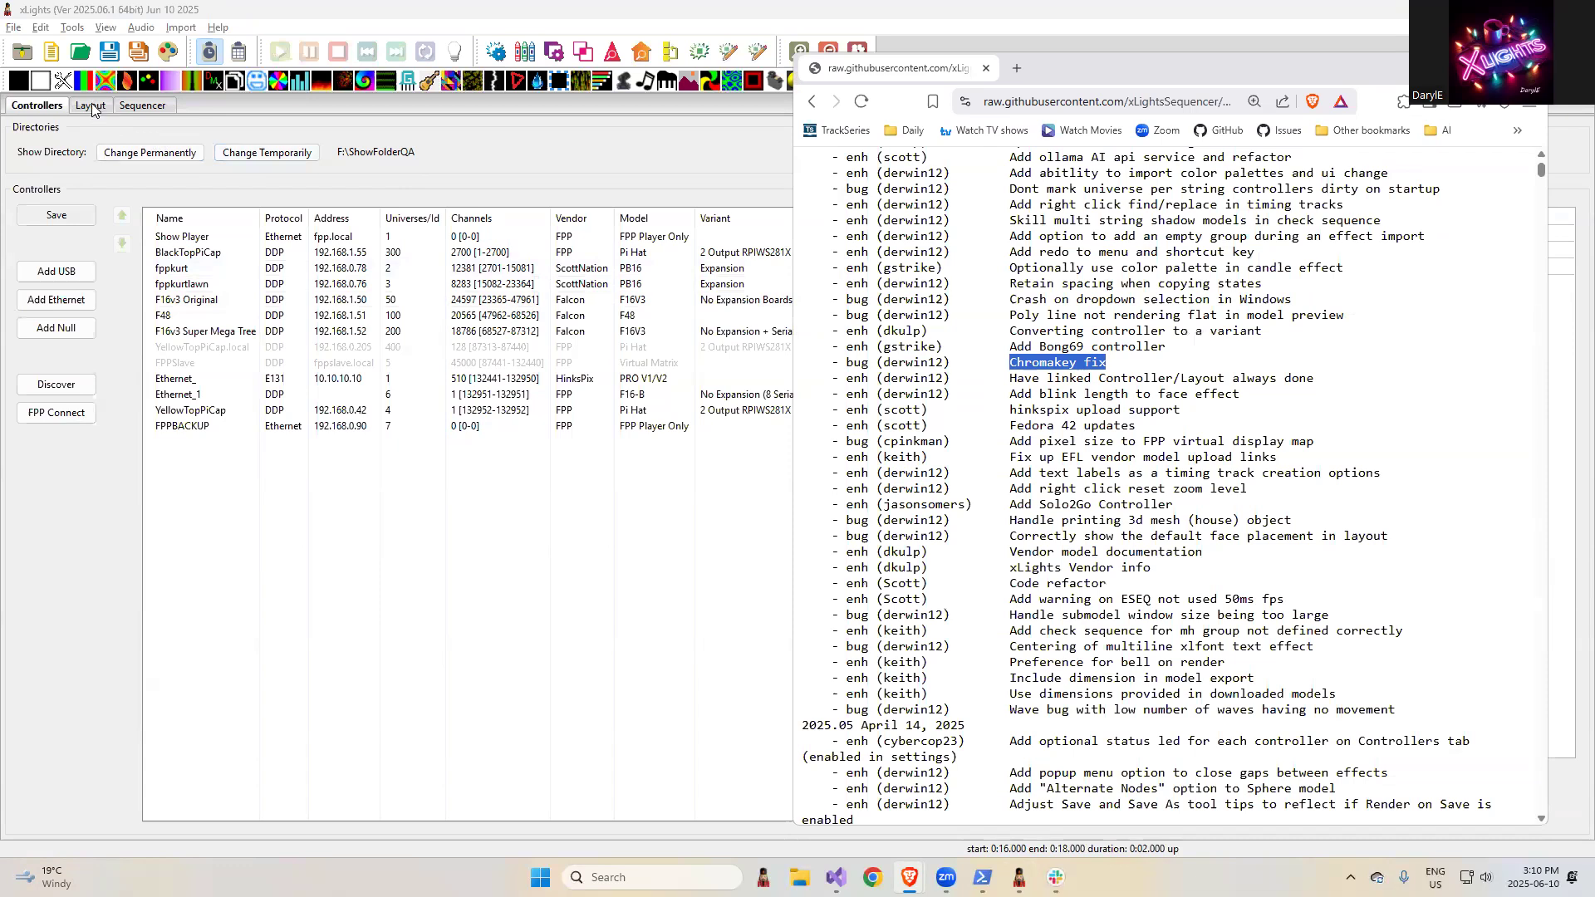
- In the xLights Sequencer, widen the color settings area and add a Video effect to AA Mega Tree from about 18.25 s to 21.8 s
click(134, 105)
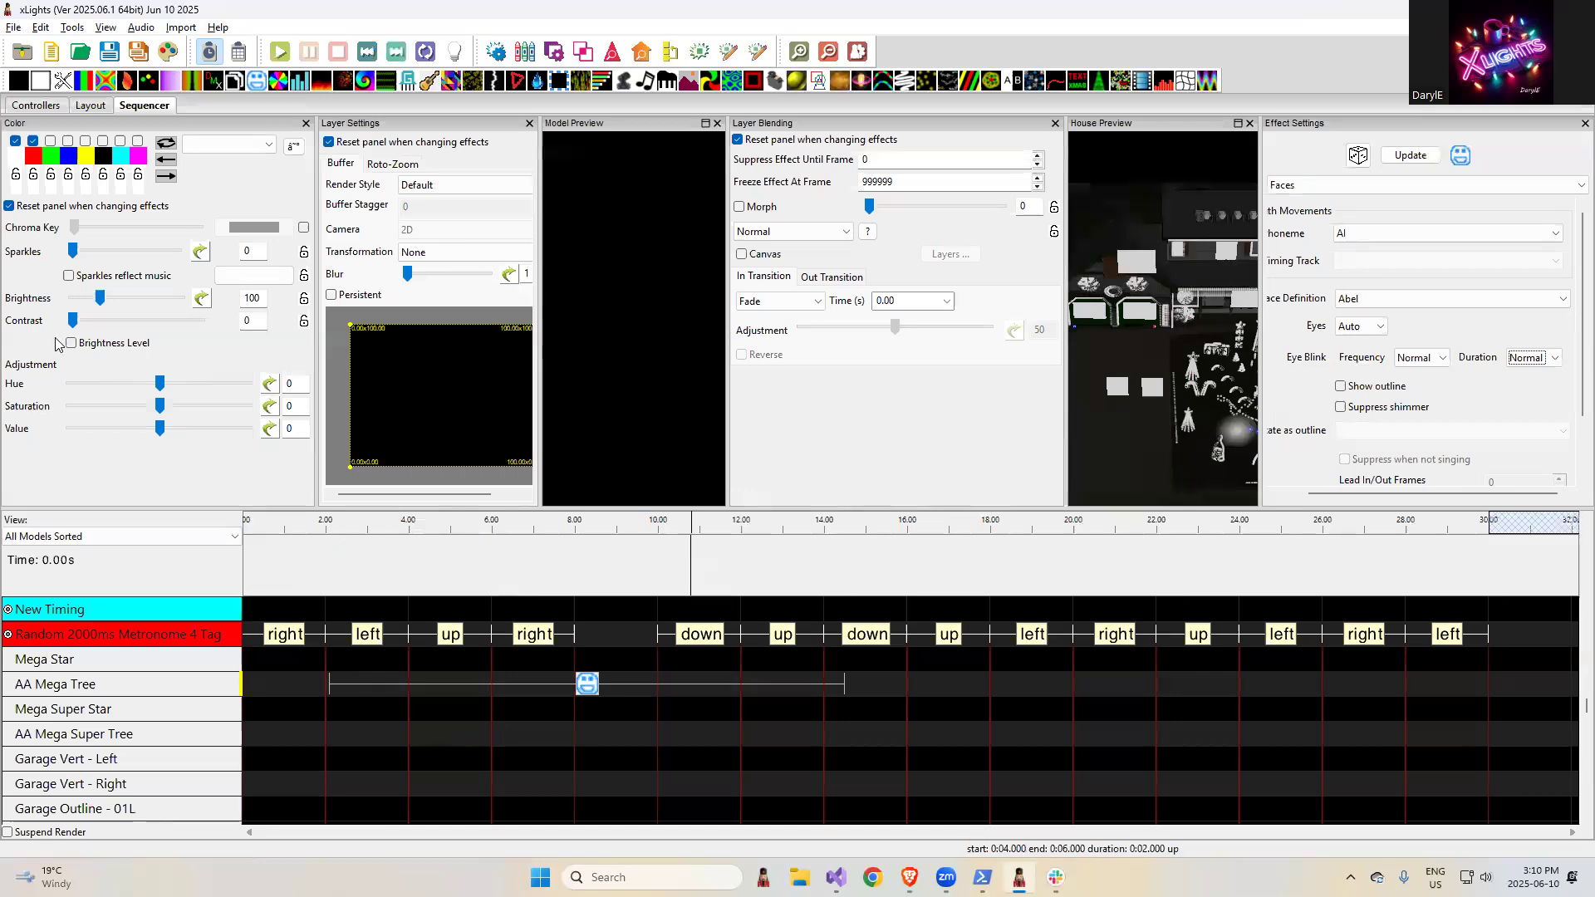
drag(317, 276, 432, 275)
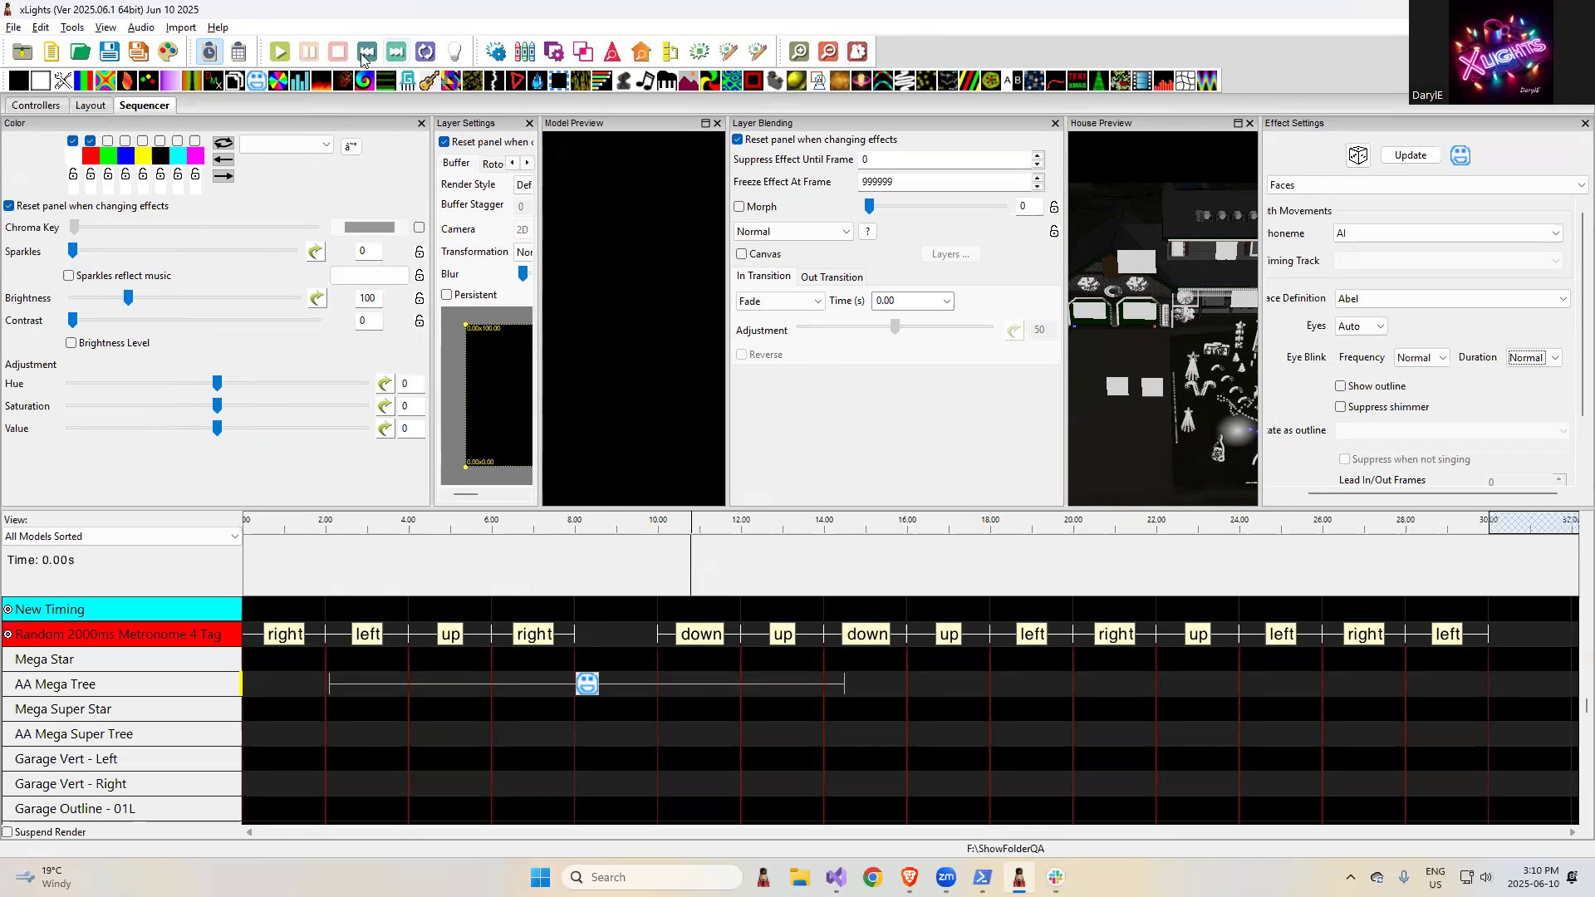
drag(1142, 81, 1147, 685)
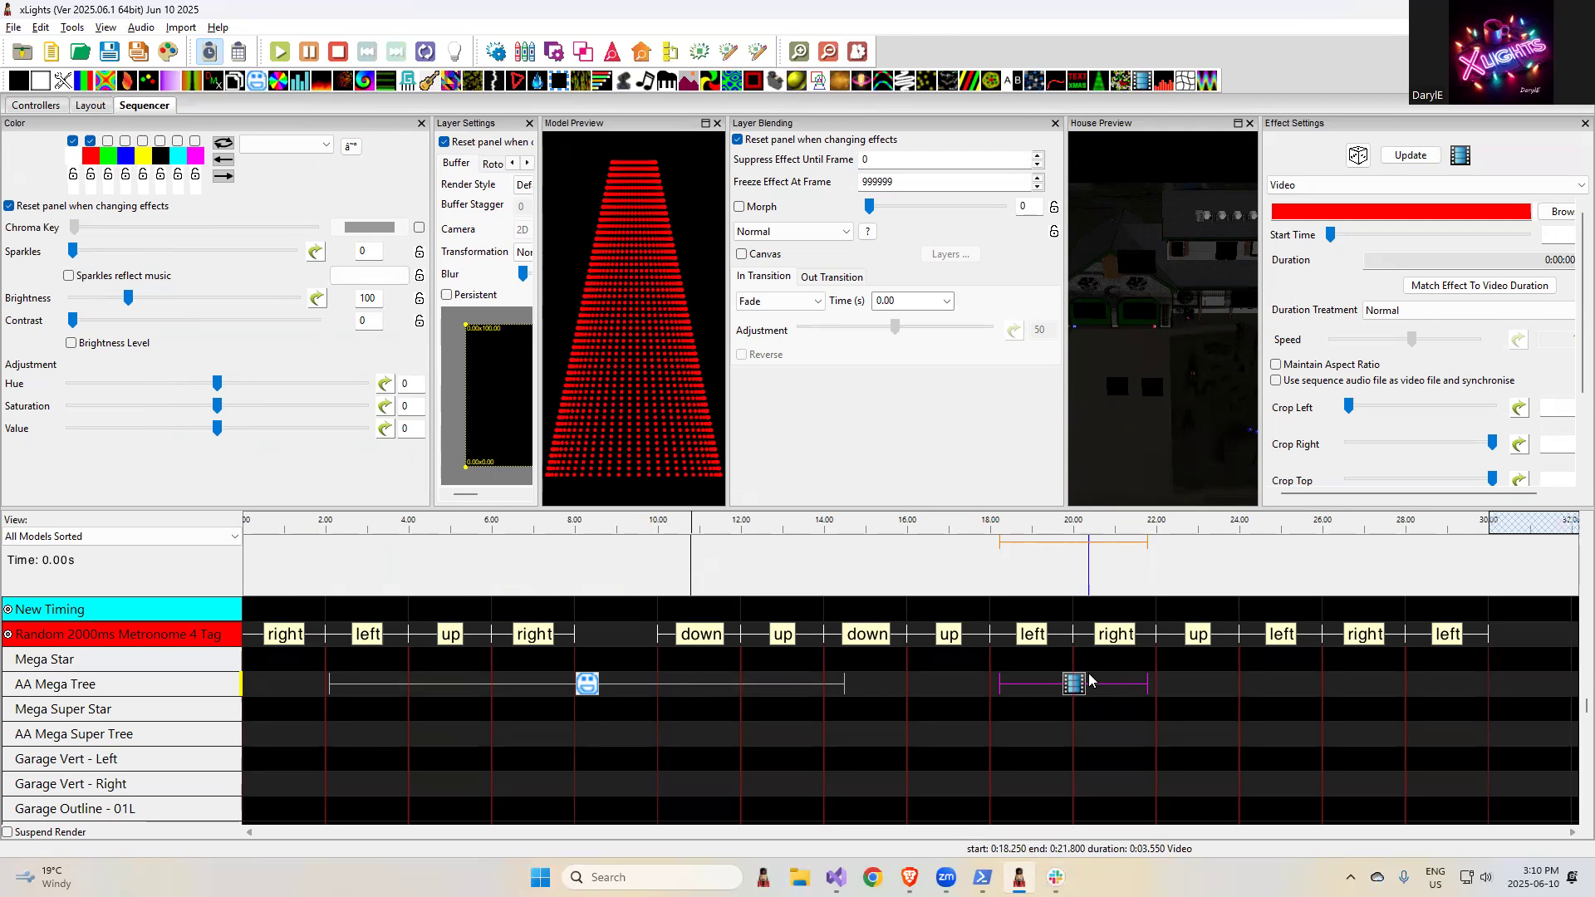
- Insert a layer below on AA Mega Tree and place an On effect there directly beneath the Video effect
right_click(140, 695)
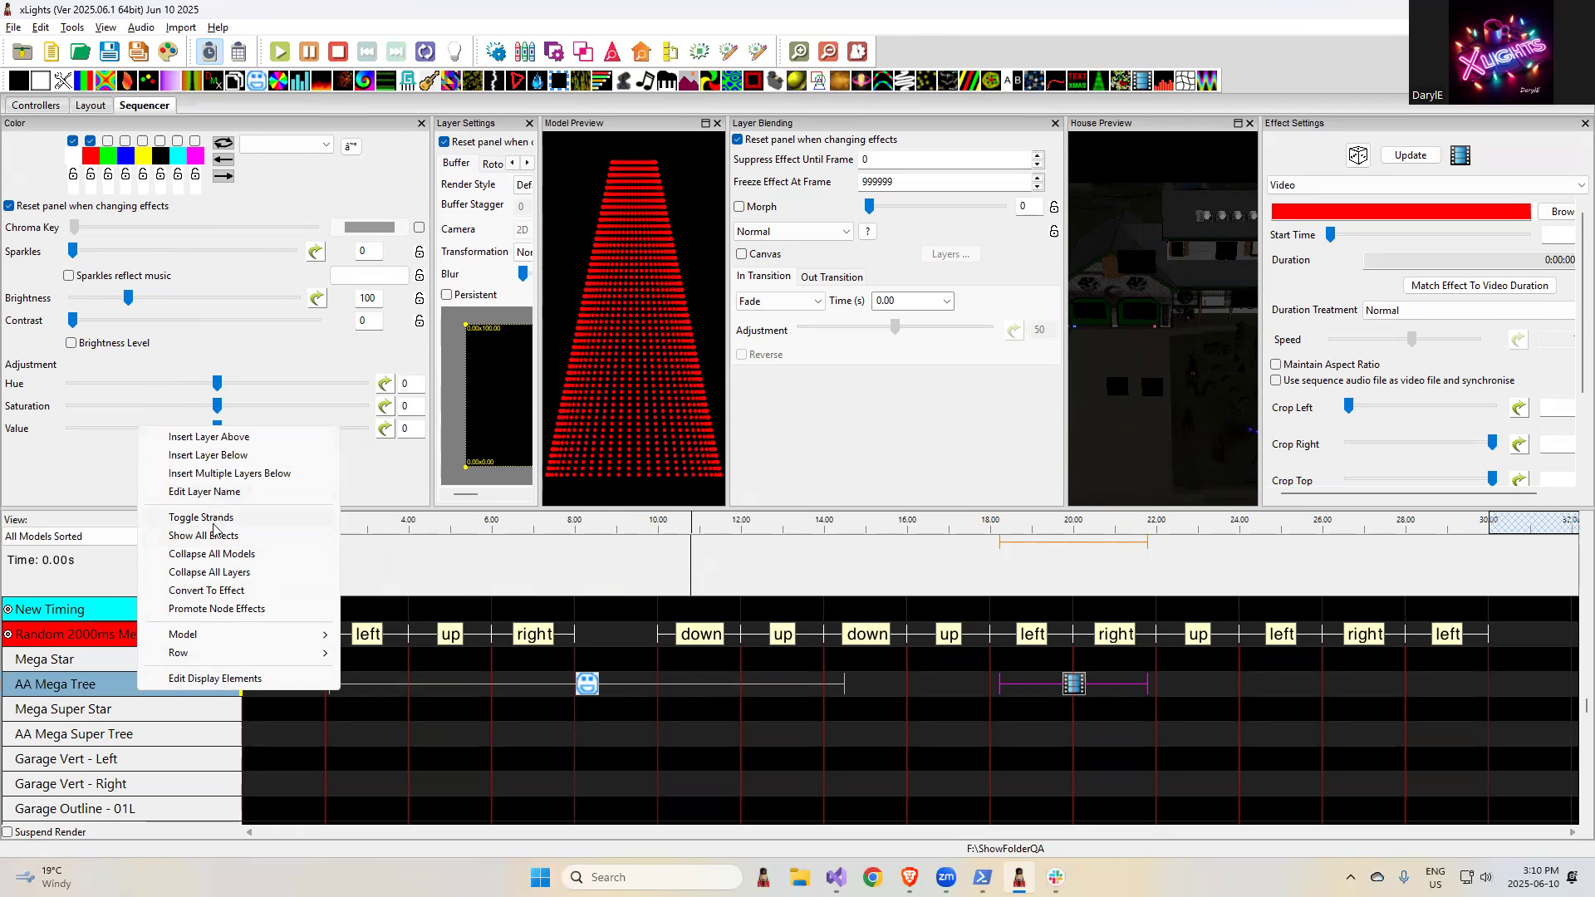
click(220, 463)
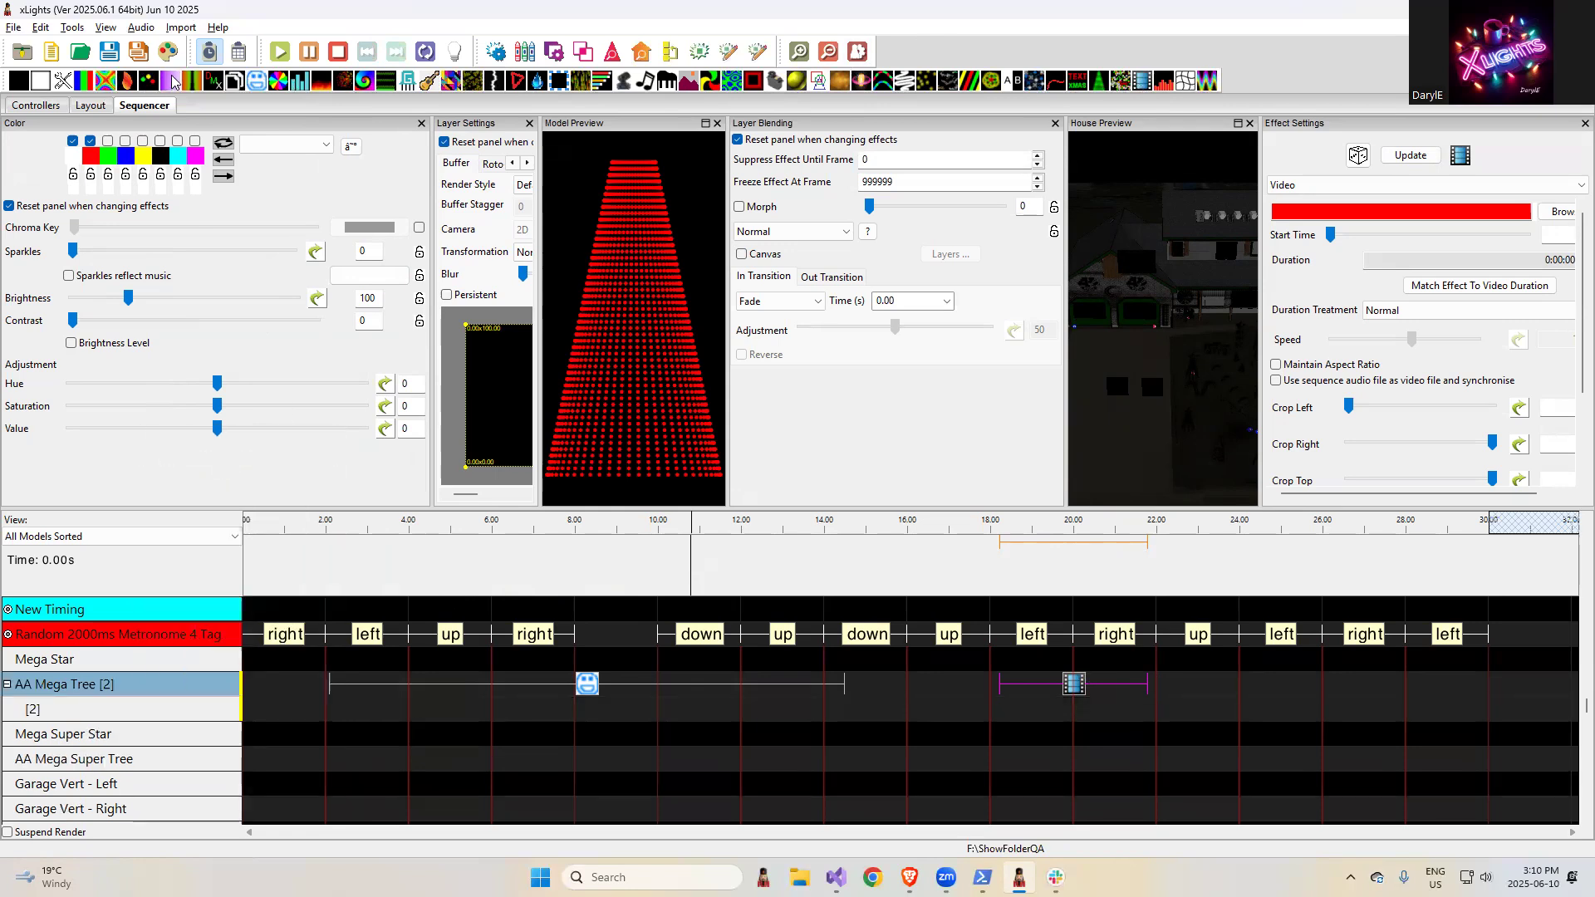
drag(41, 81, 1085, 716)
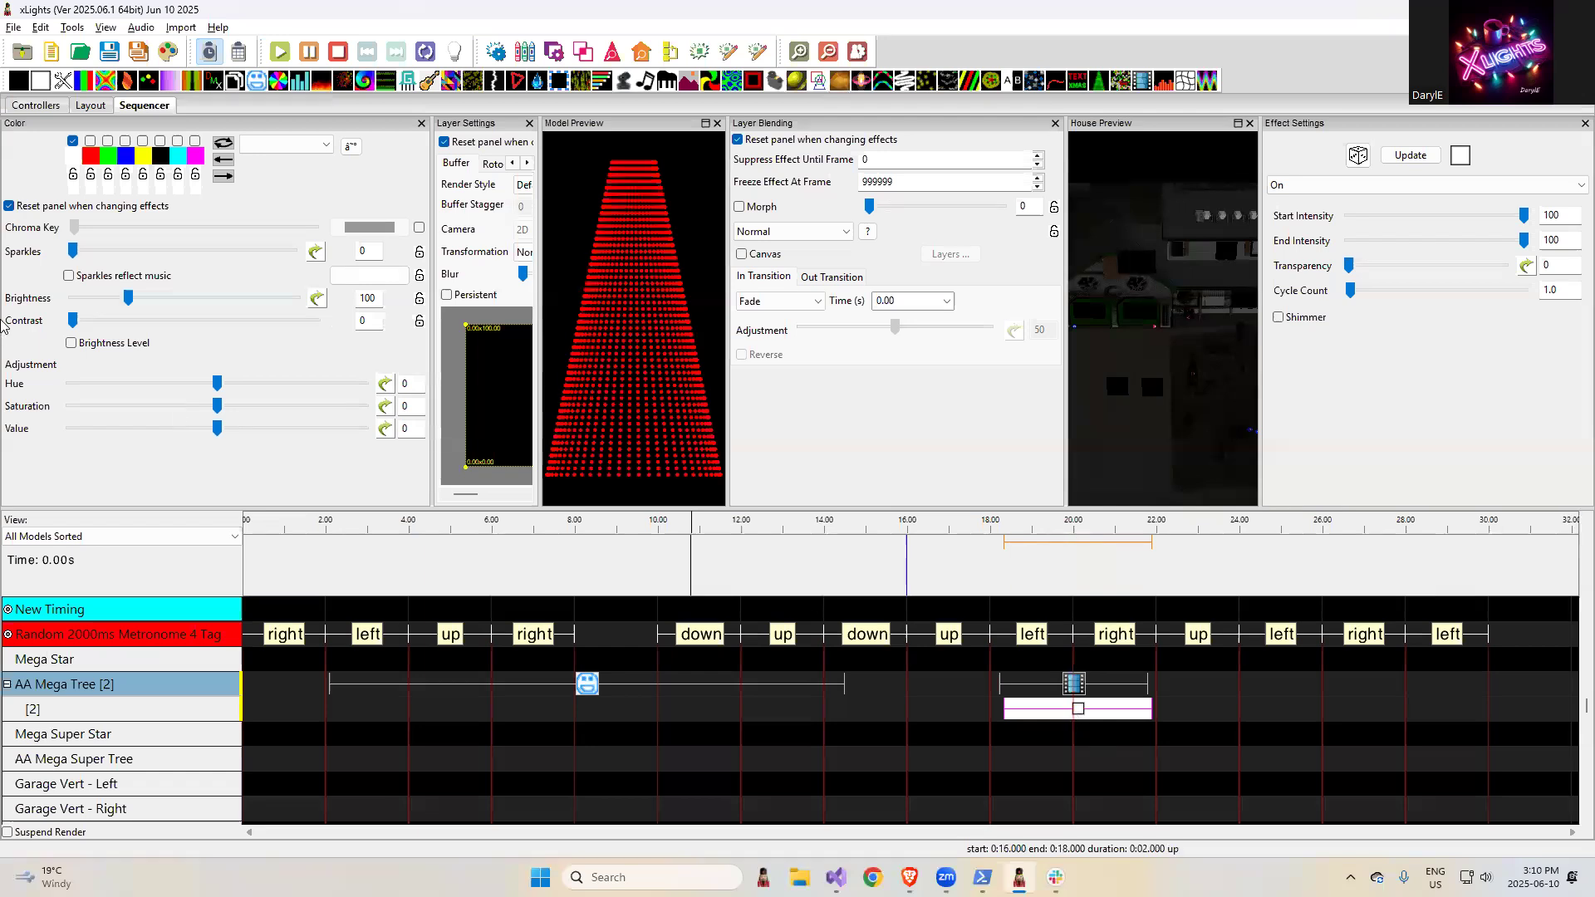
- Enable Chroma Key for the On effect, set its key color to pure green, and raise the chroma key sensitivity to maximum
click(418, 227)
click(385, 227)
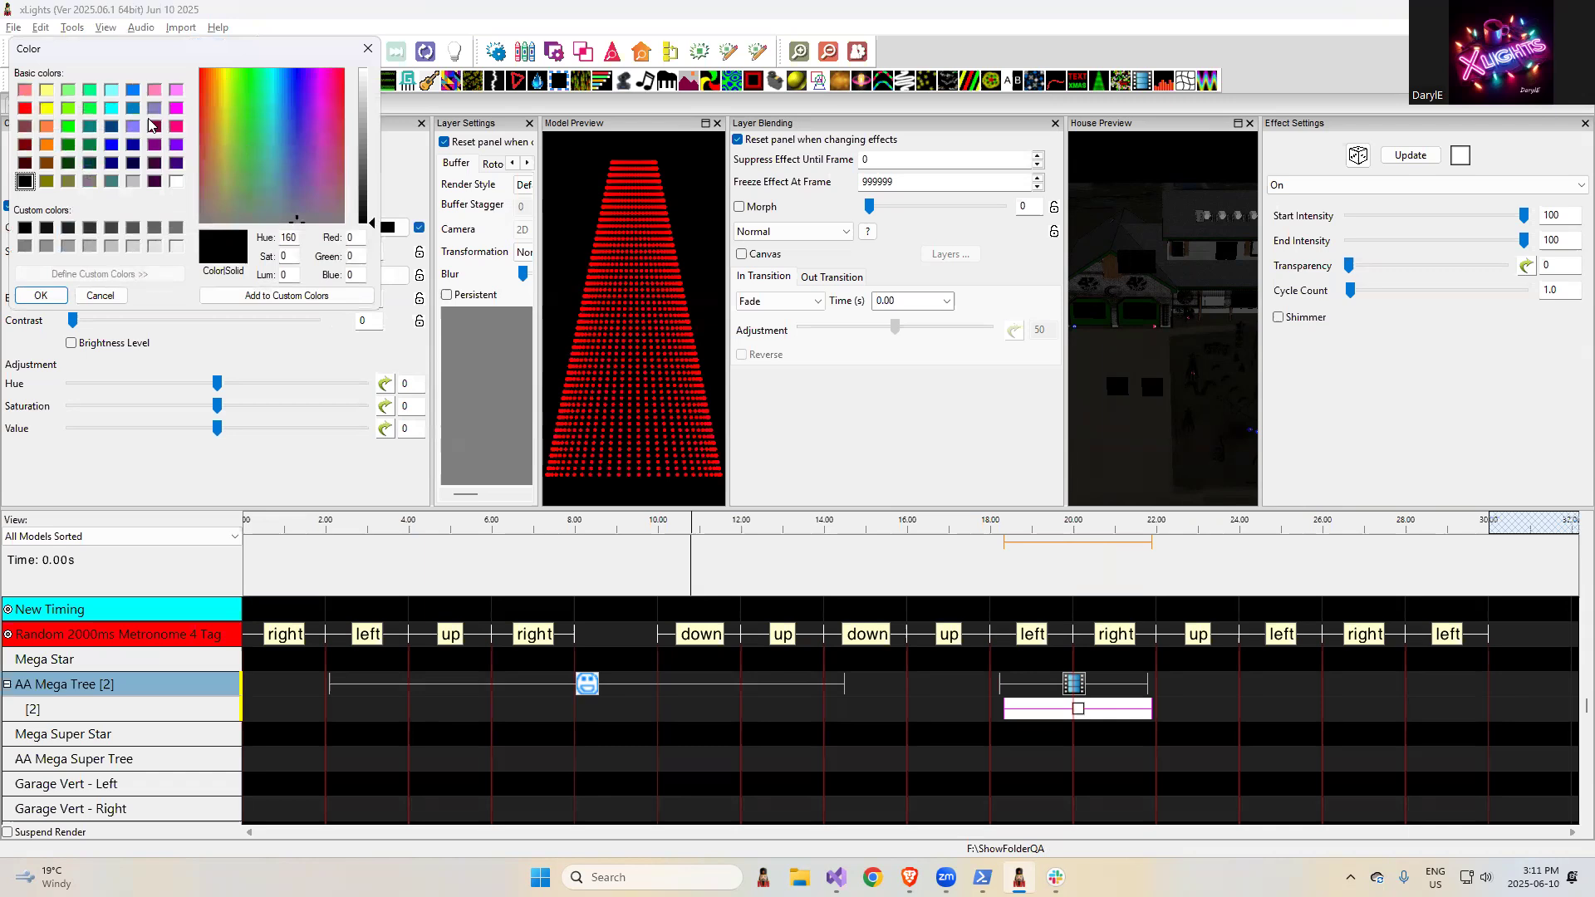
click(68, 129)
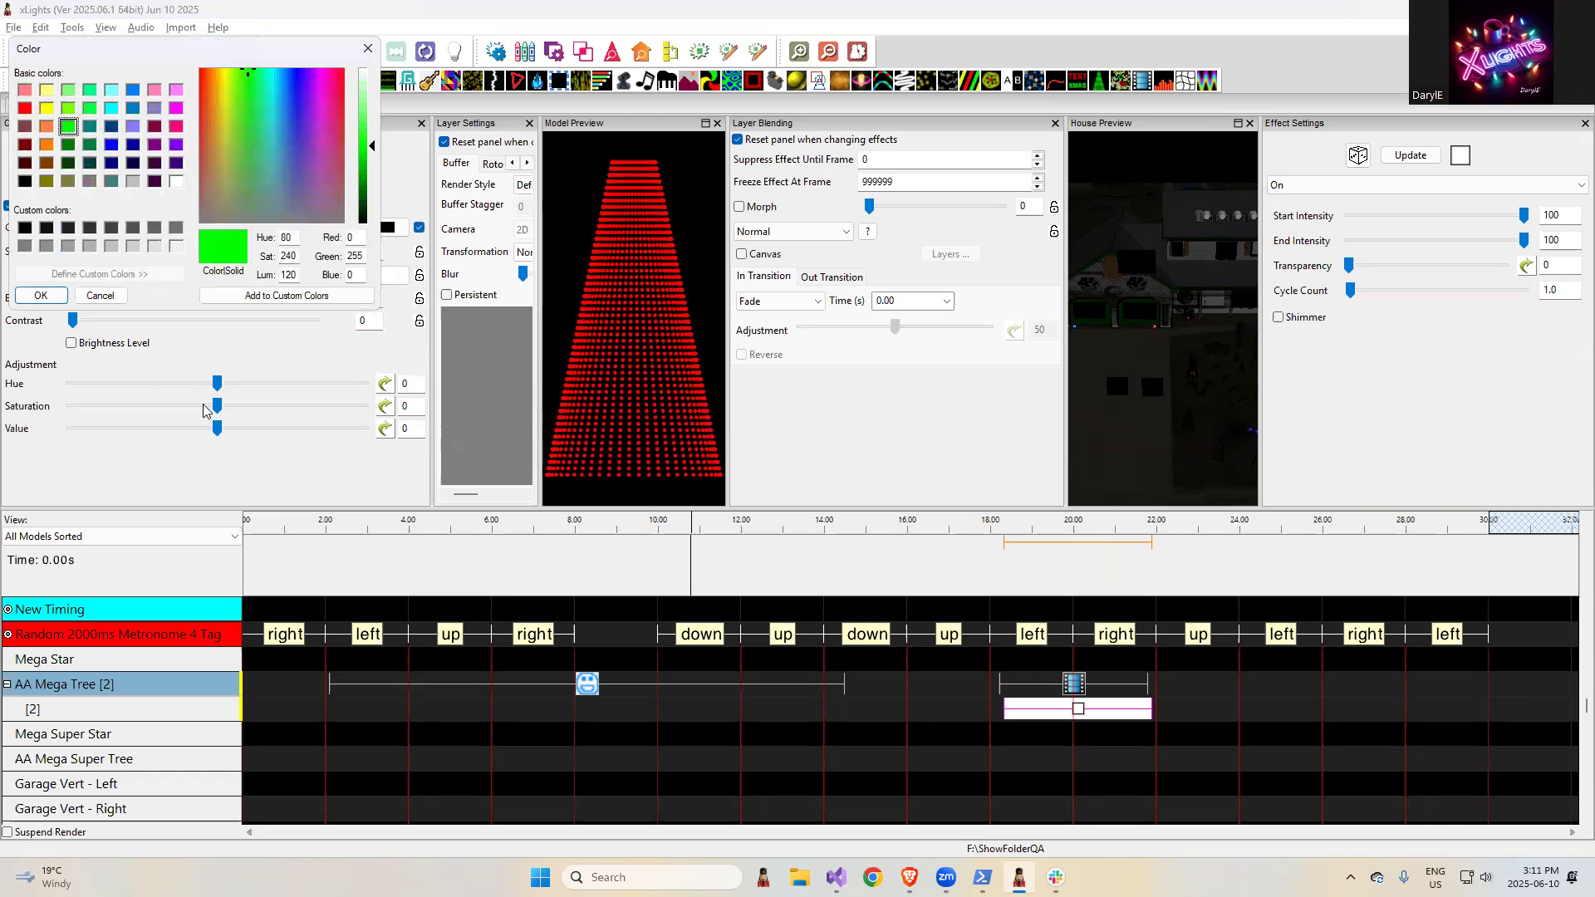
click(61, 298)
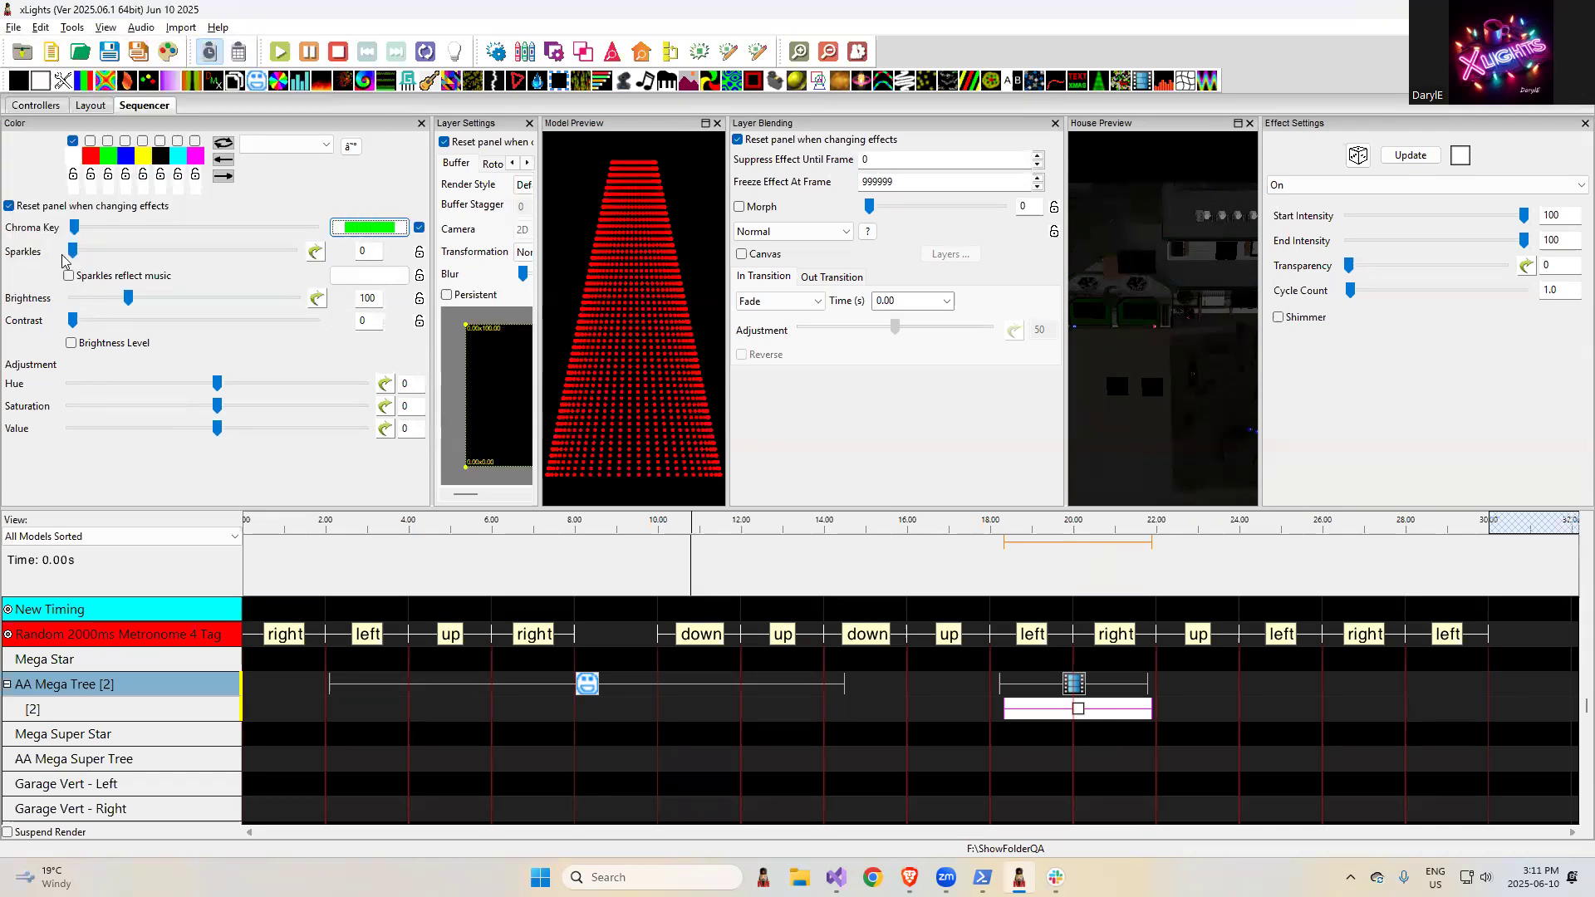
click(75, 231)
drag(75, 231, 315, 229)
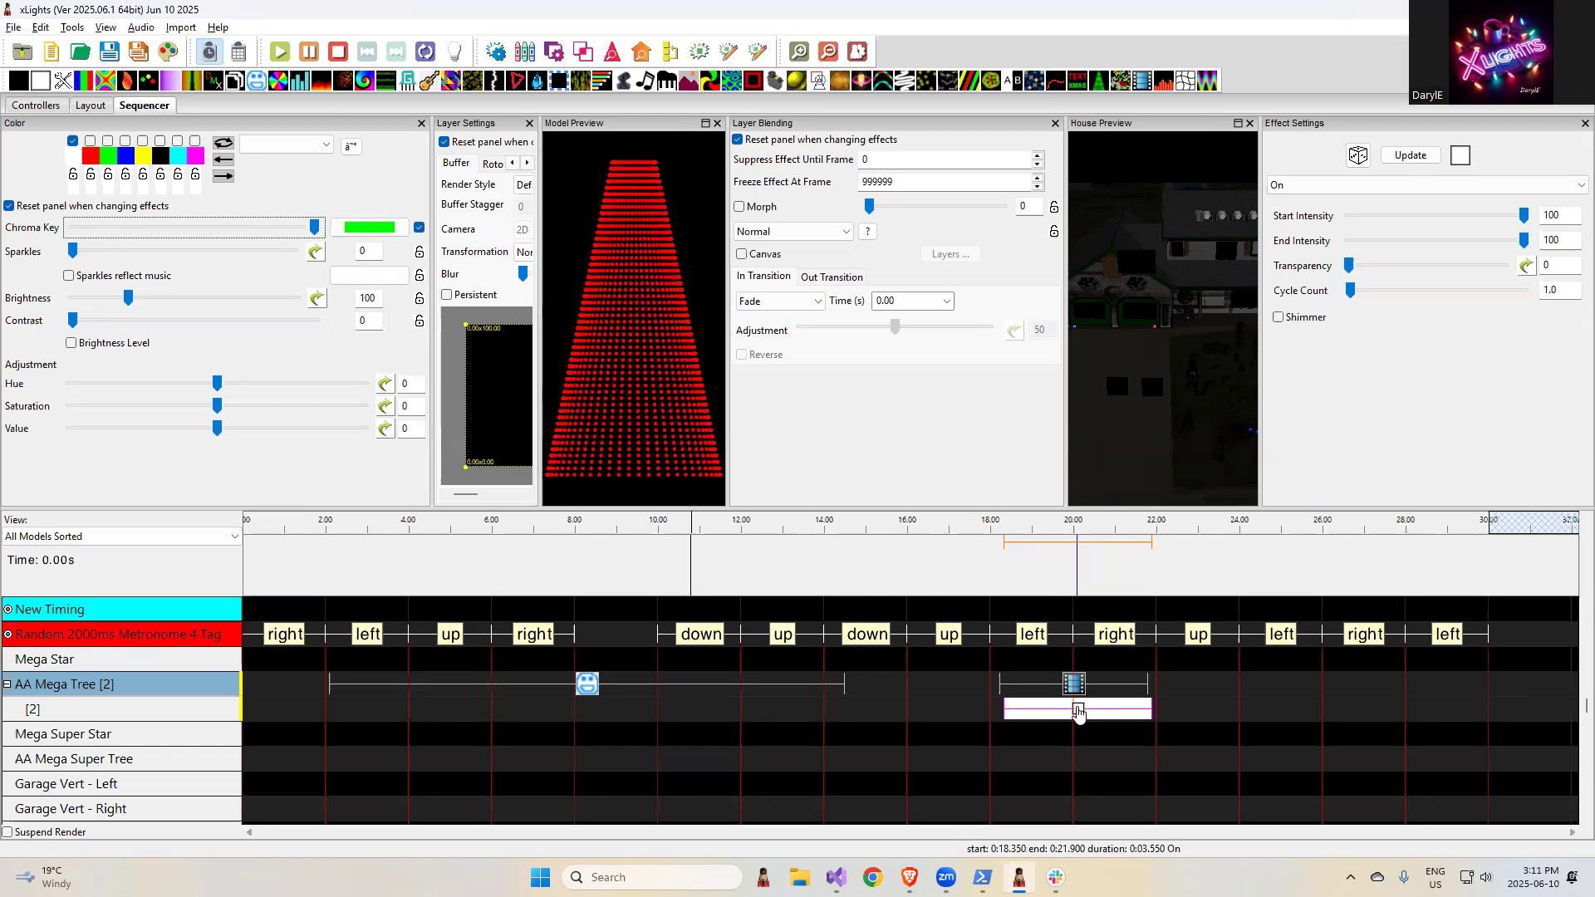
- In the browser release notes, highlight "Add Bong69 controller" and then "Converting controller to a variant"
key(alt+Tab)
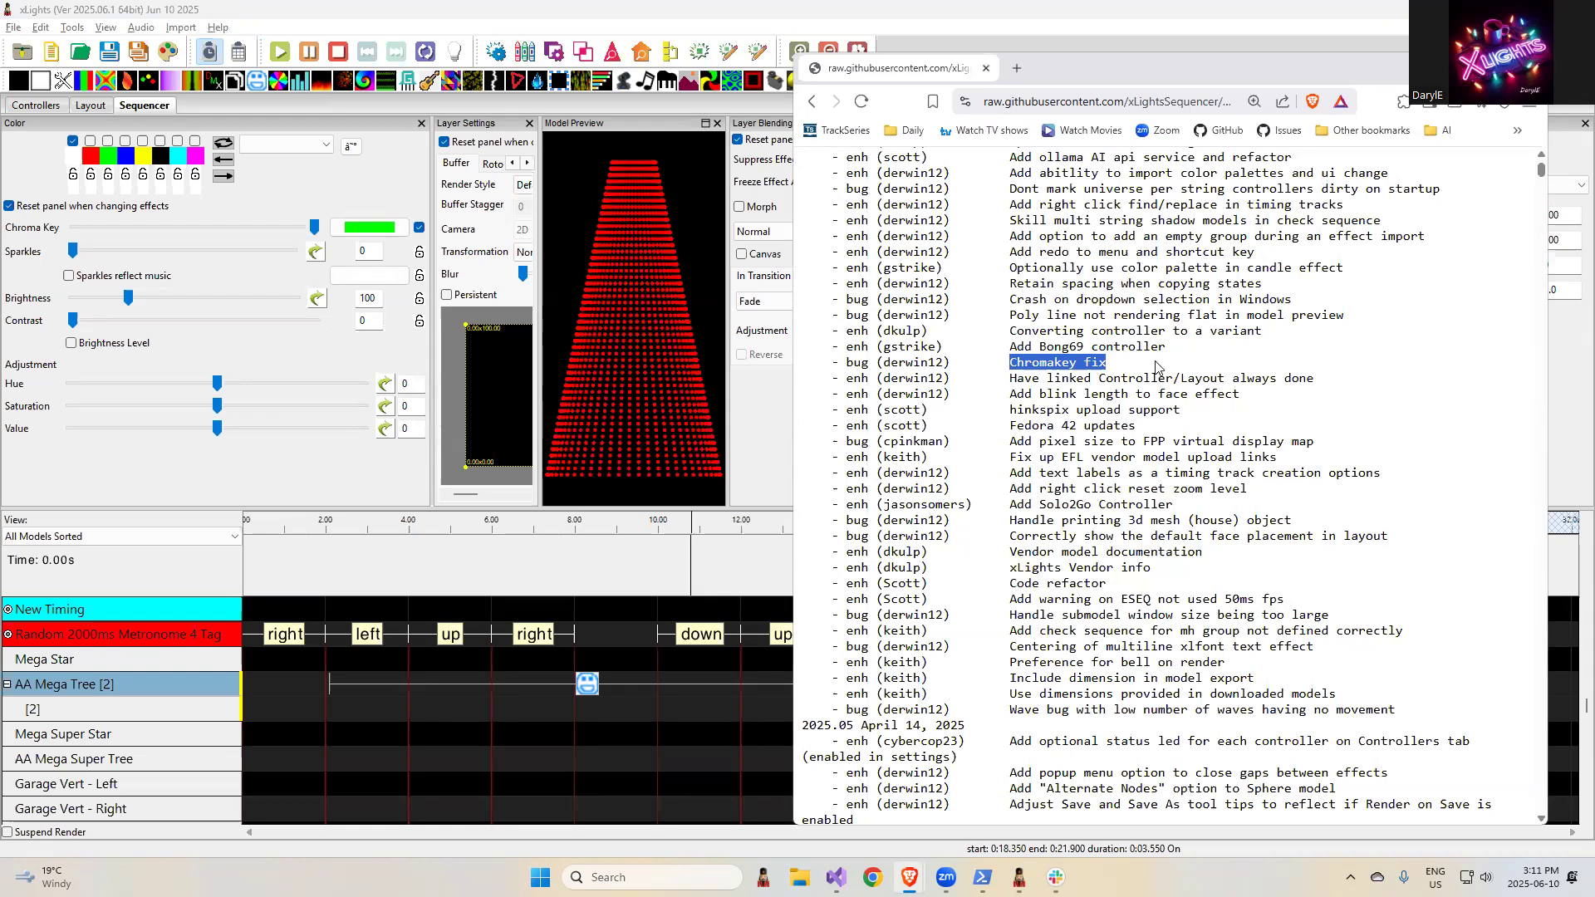
drag(1166, 348, 1001, 347)
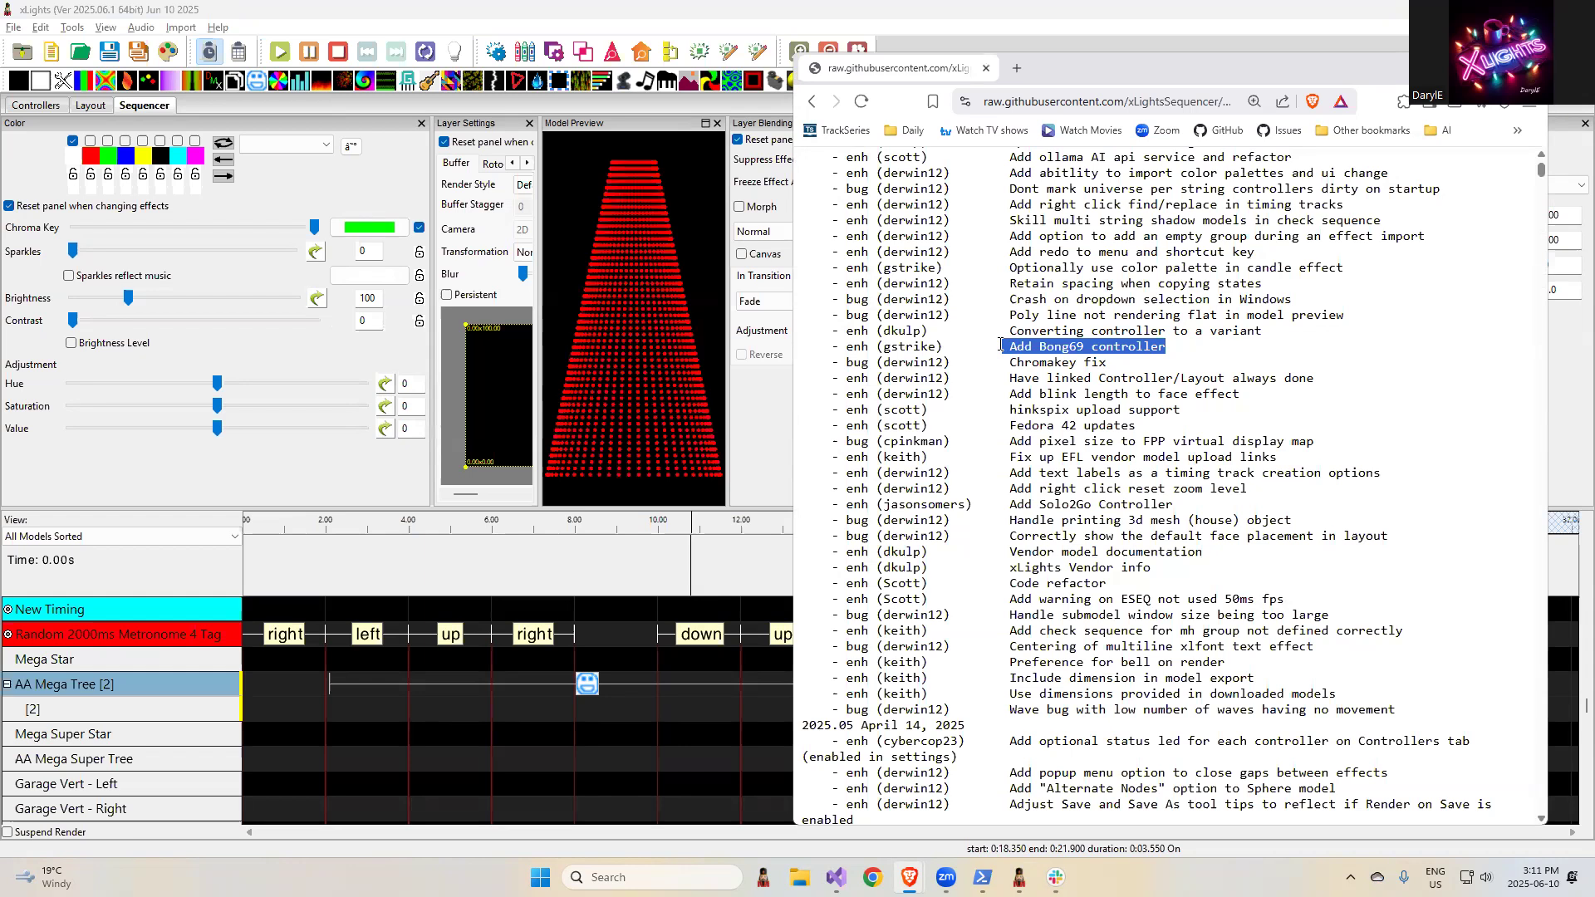
click(1155, 326)
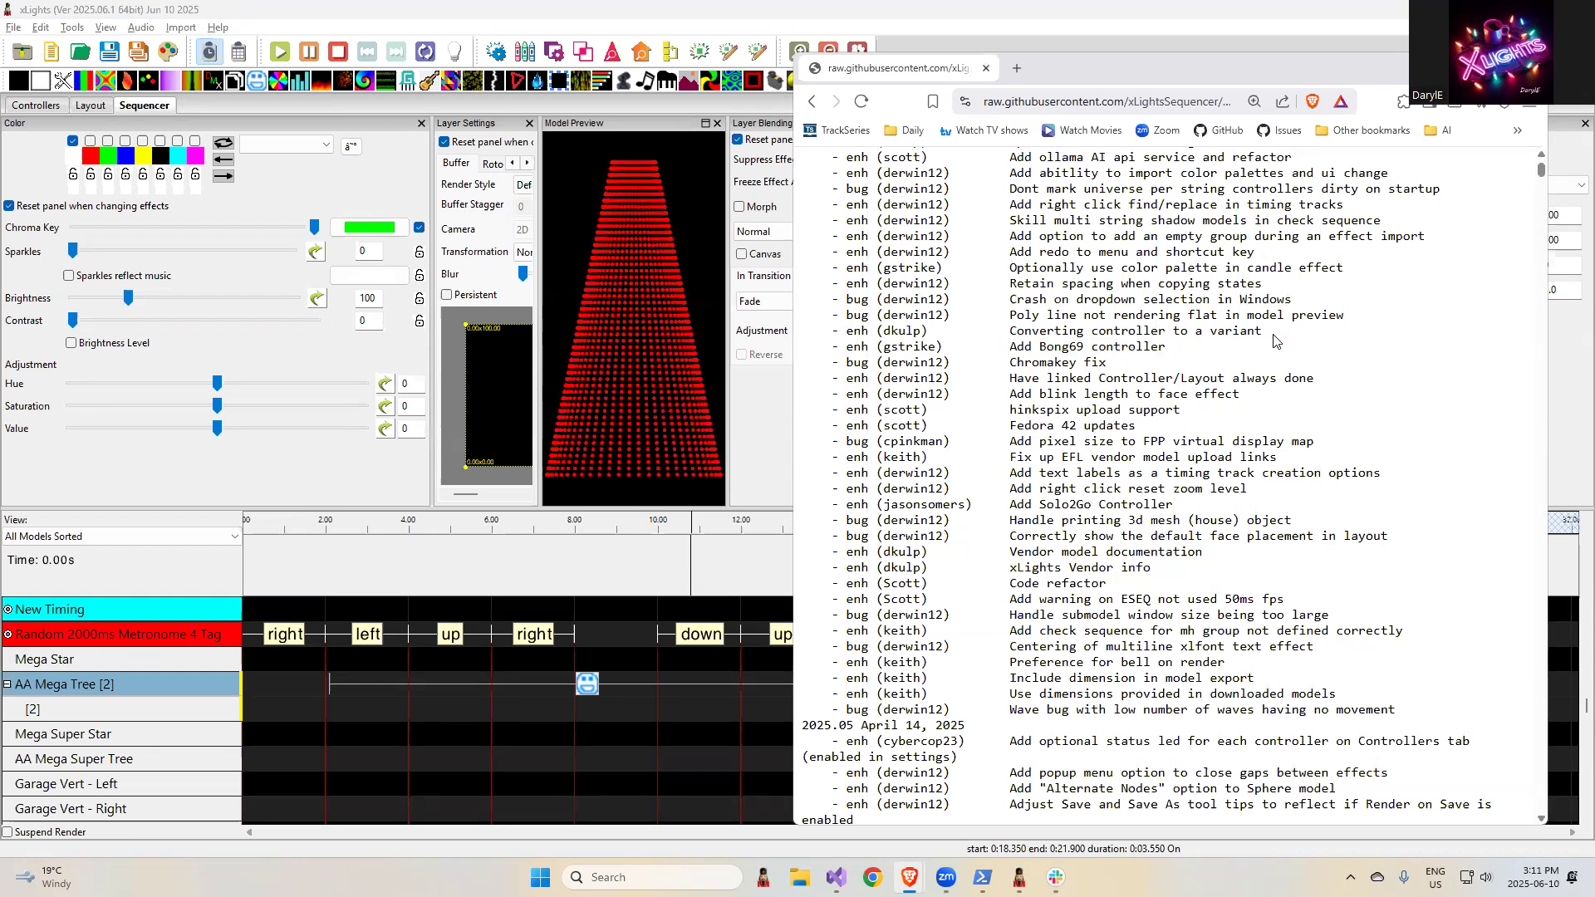
drag(1269, 332, 1022, 333)
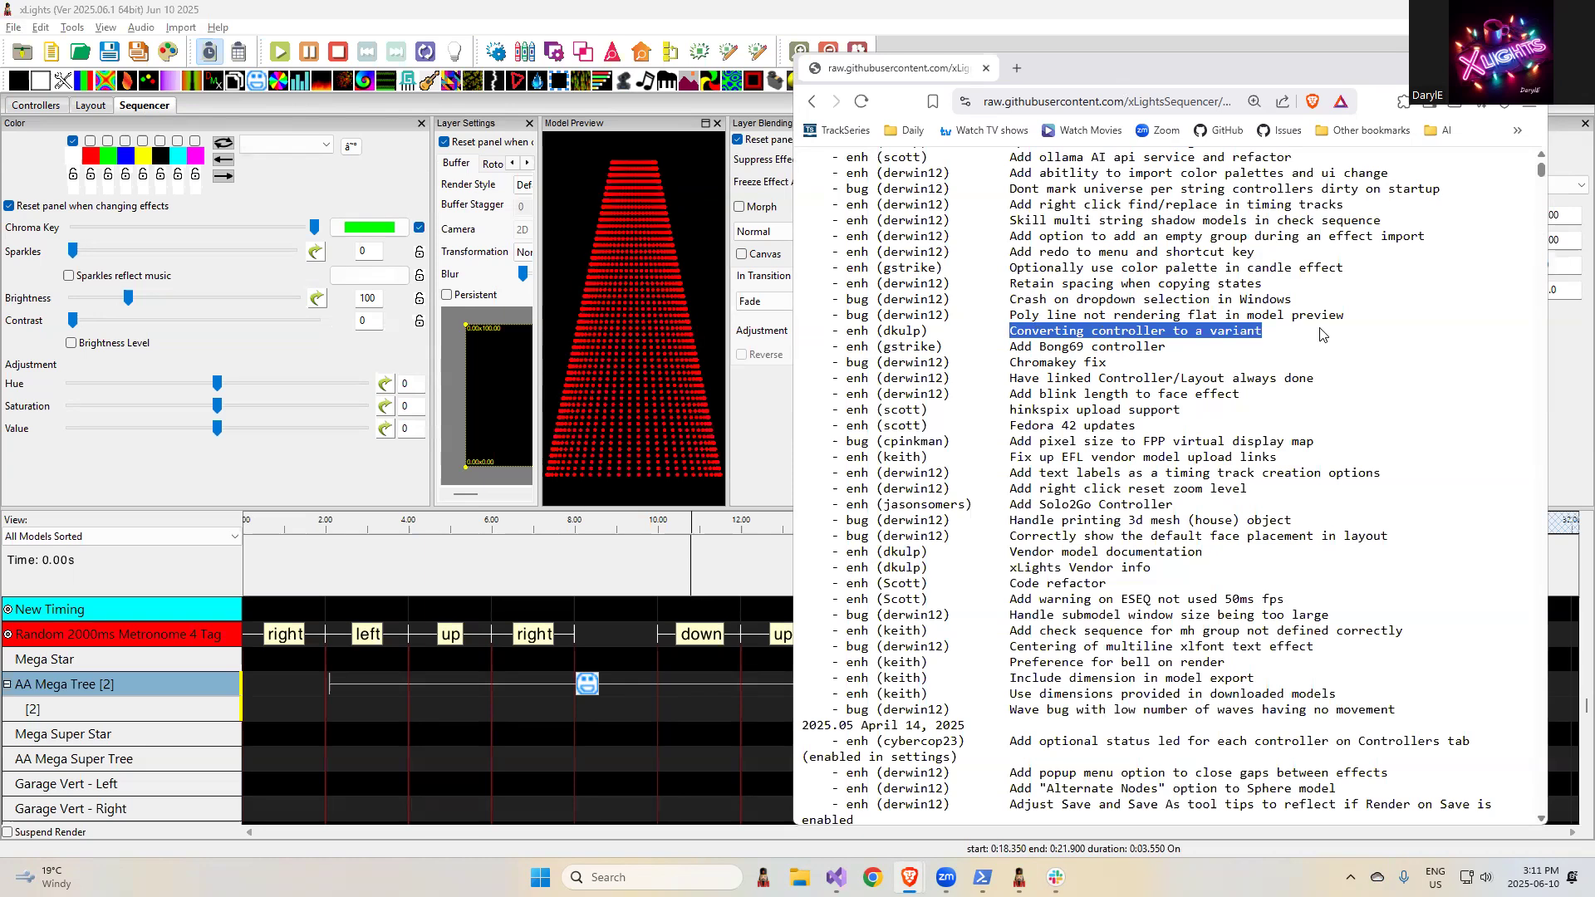
- In the xLights layout, draw a horizontal Poly Line model about 170 in long in the empty sky above the garage
click(757, 25)
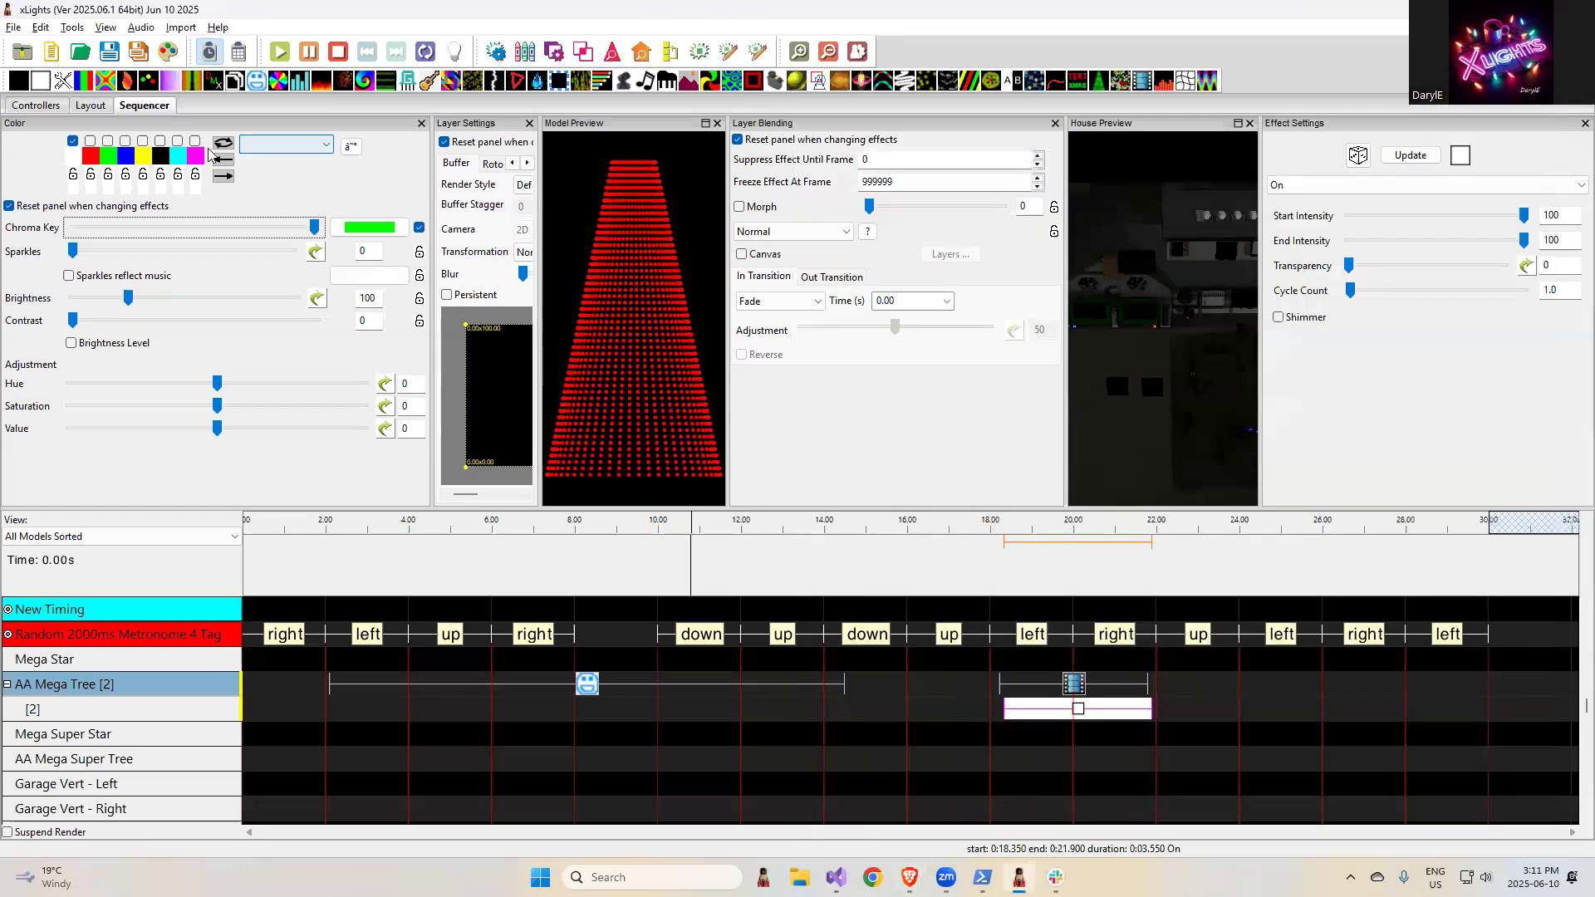
click(93, 106)
drag(760, 600, 796, 584)
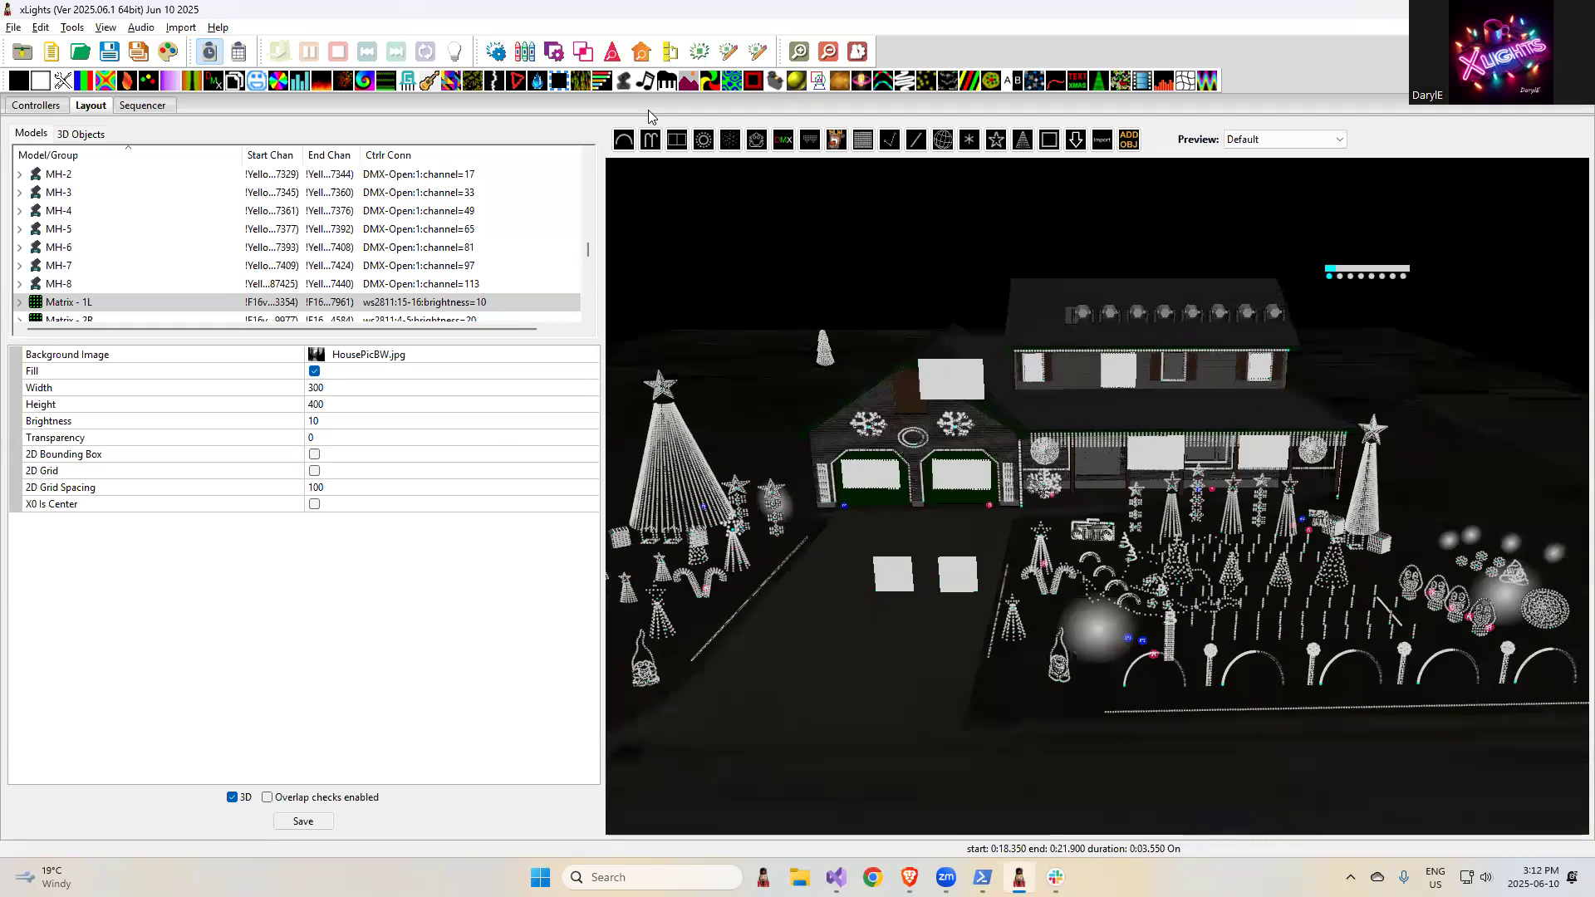
click(890, 140)
click(695, 258)
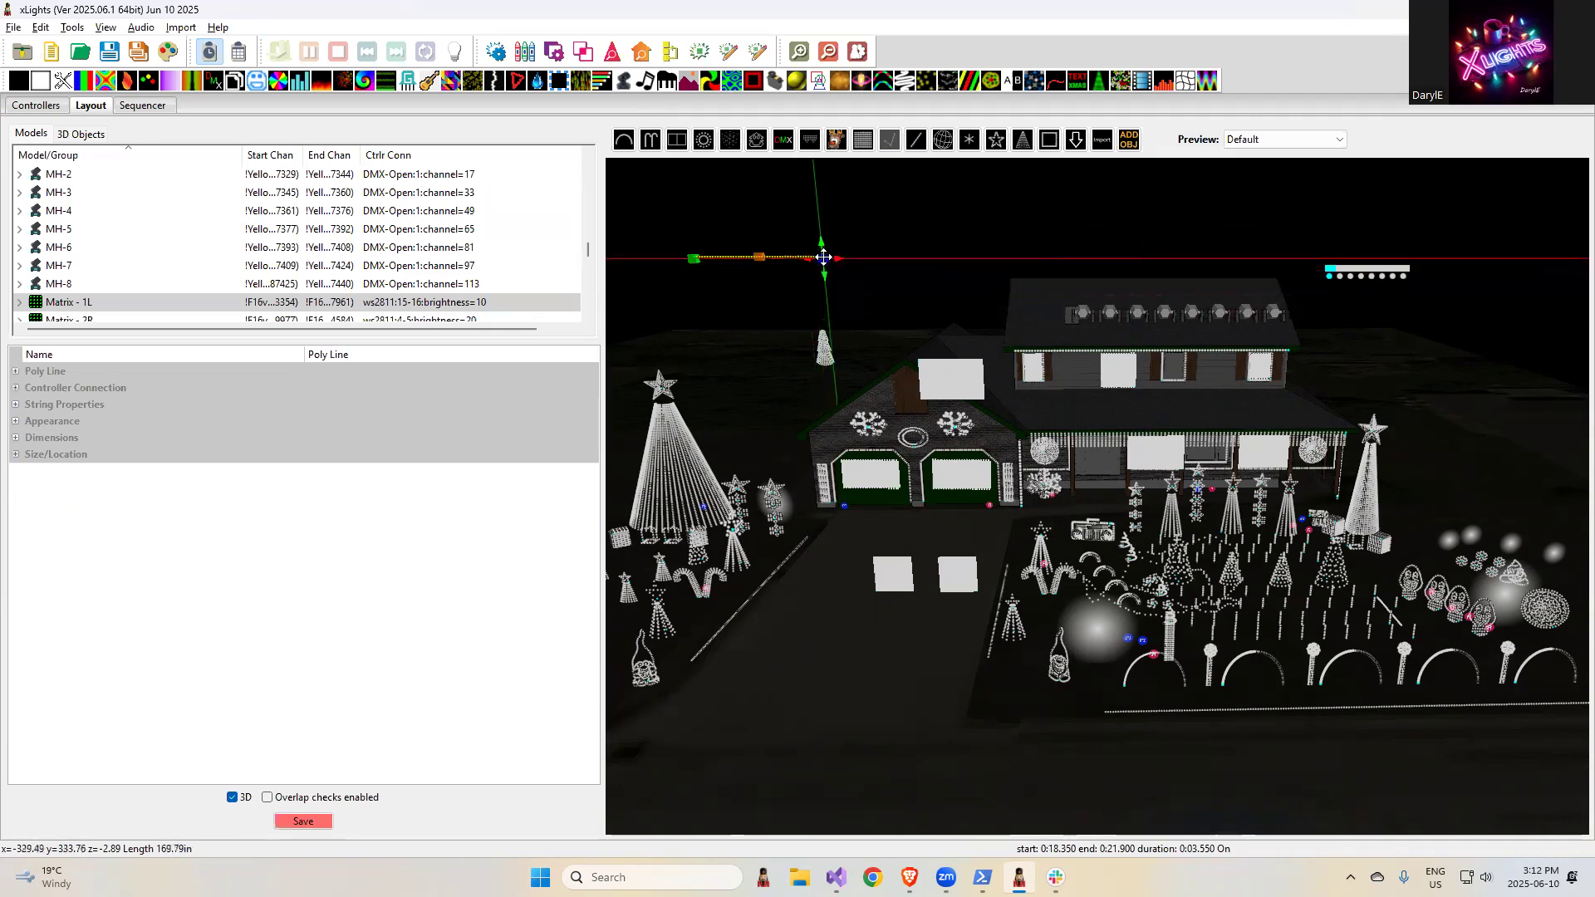
click(824, 258)
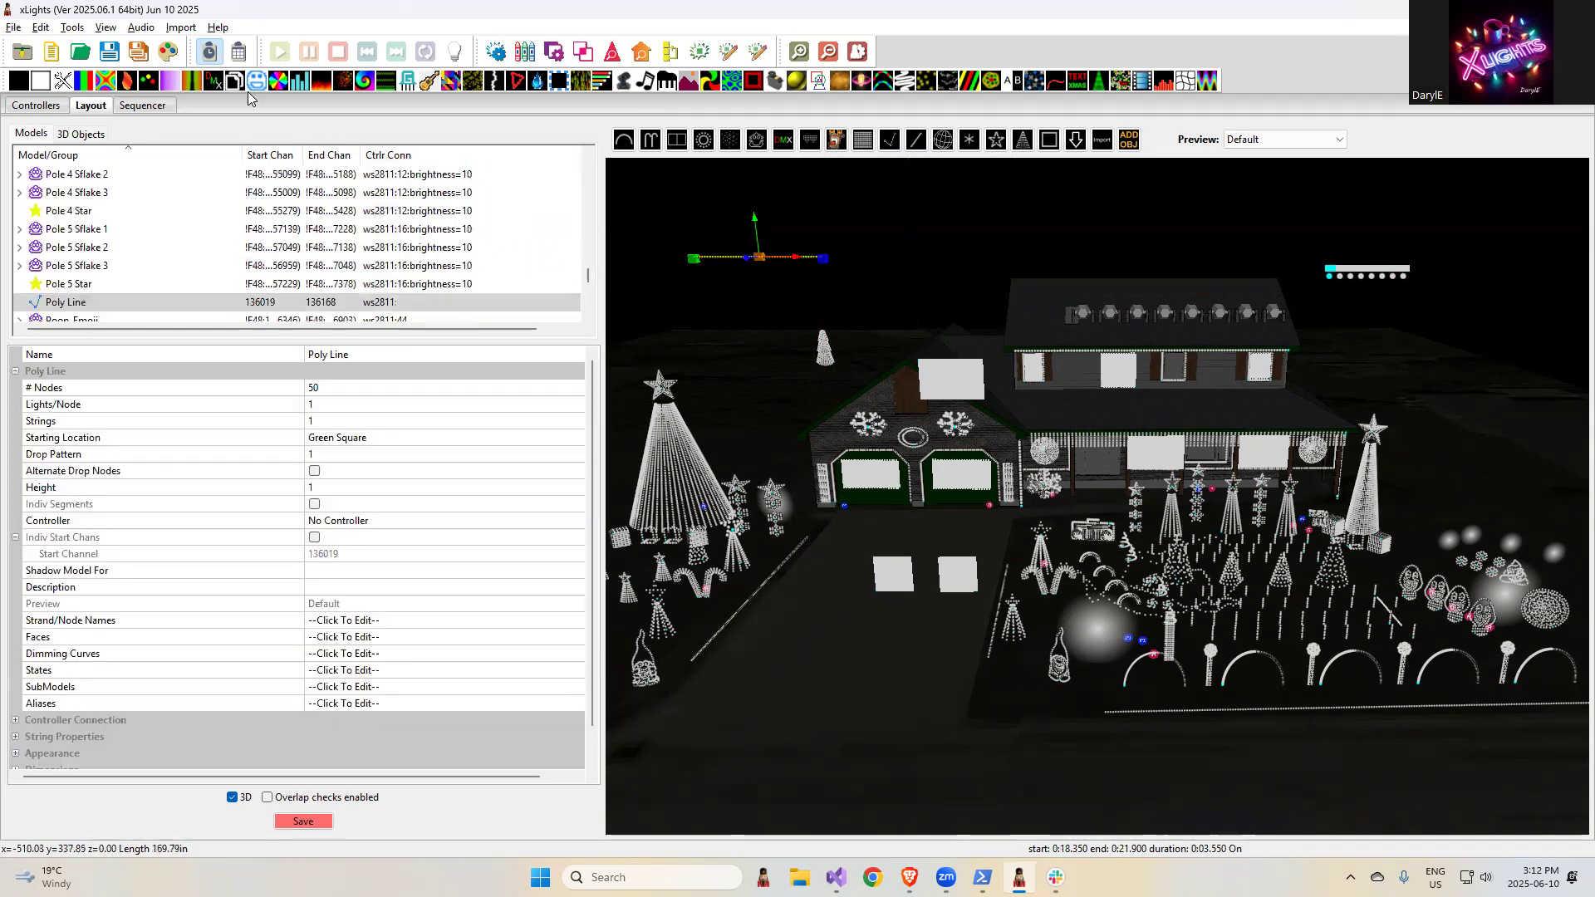
- Add the Poly Line model to the sequencer's display elements
click(147, 108)
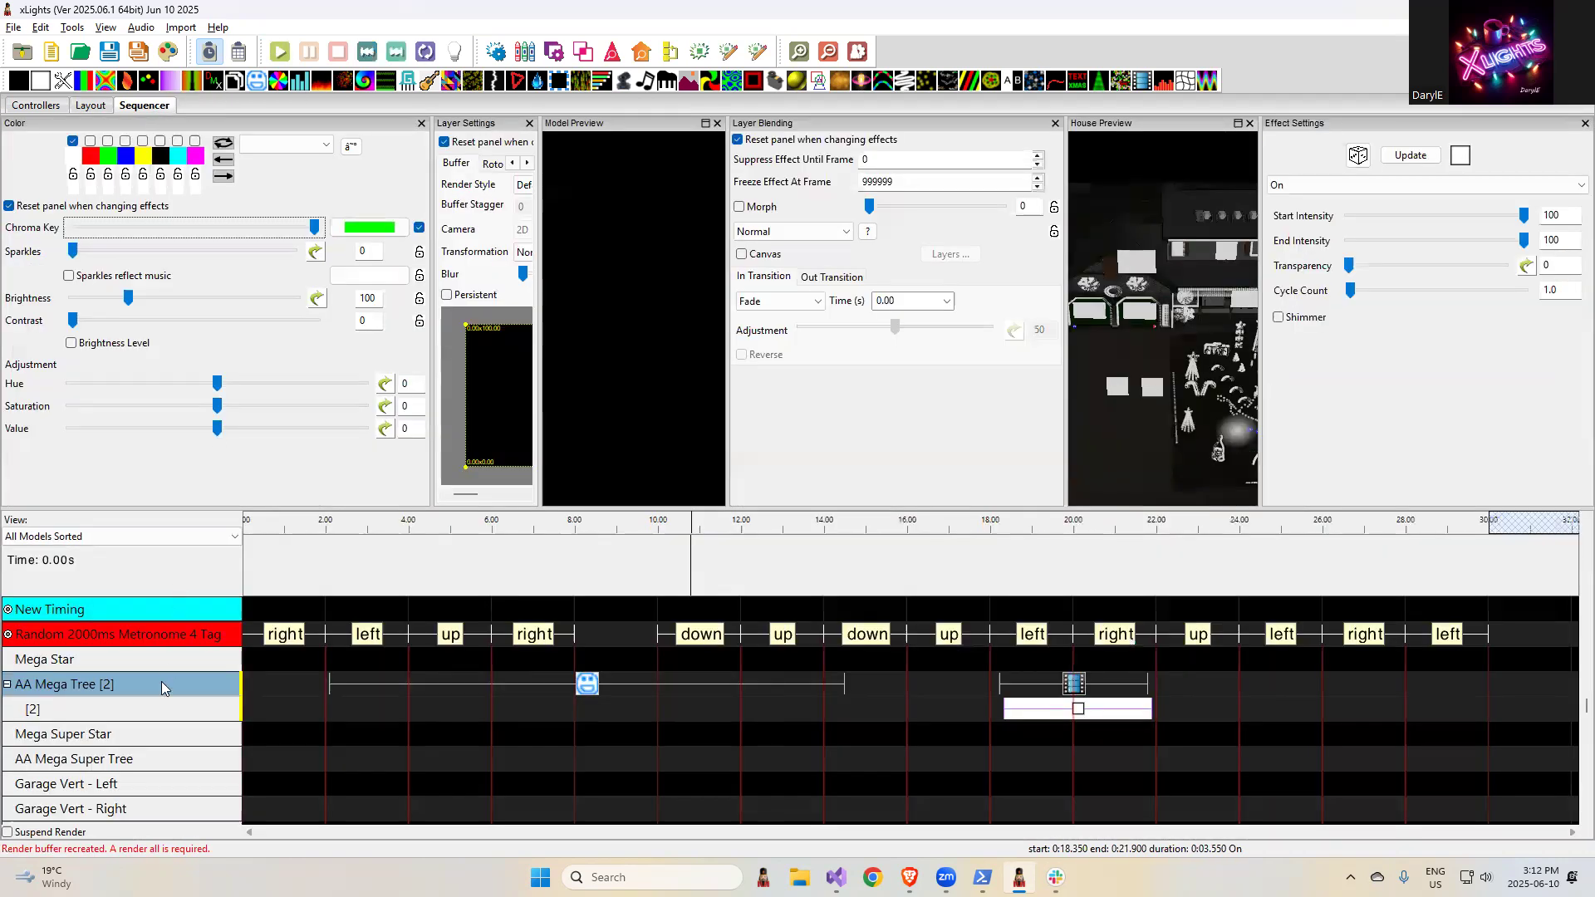
right_click(161, 681)
click(222, 670)
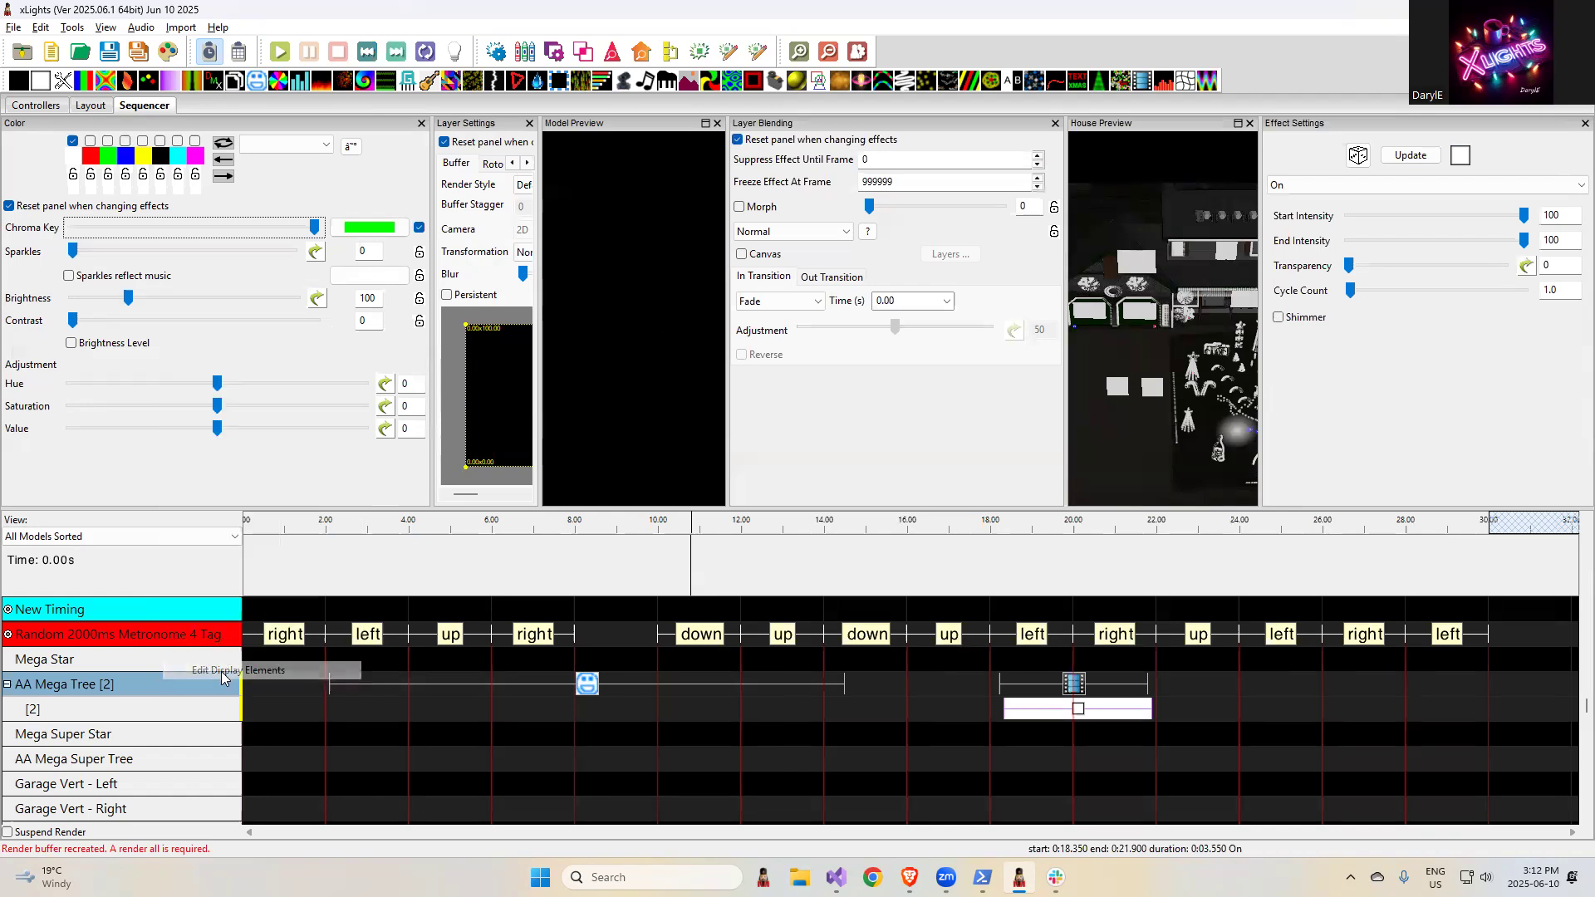
scroll(907, 786, down, 12)
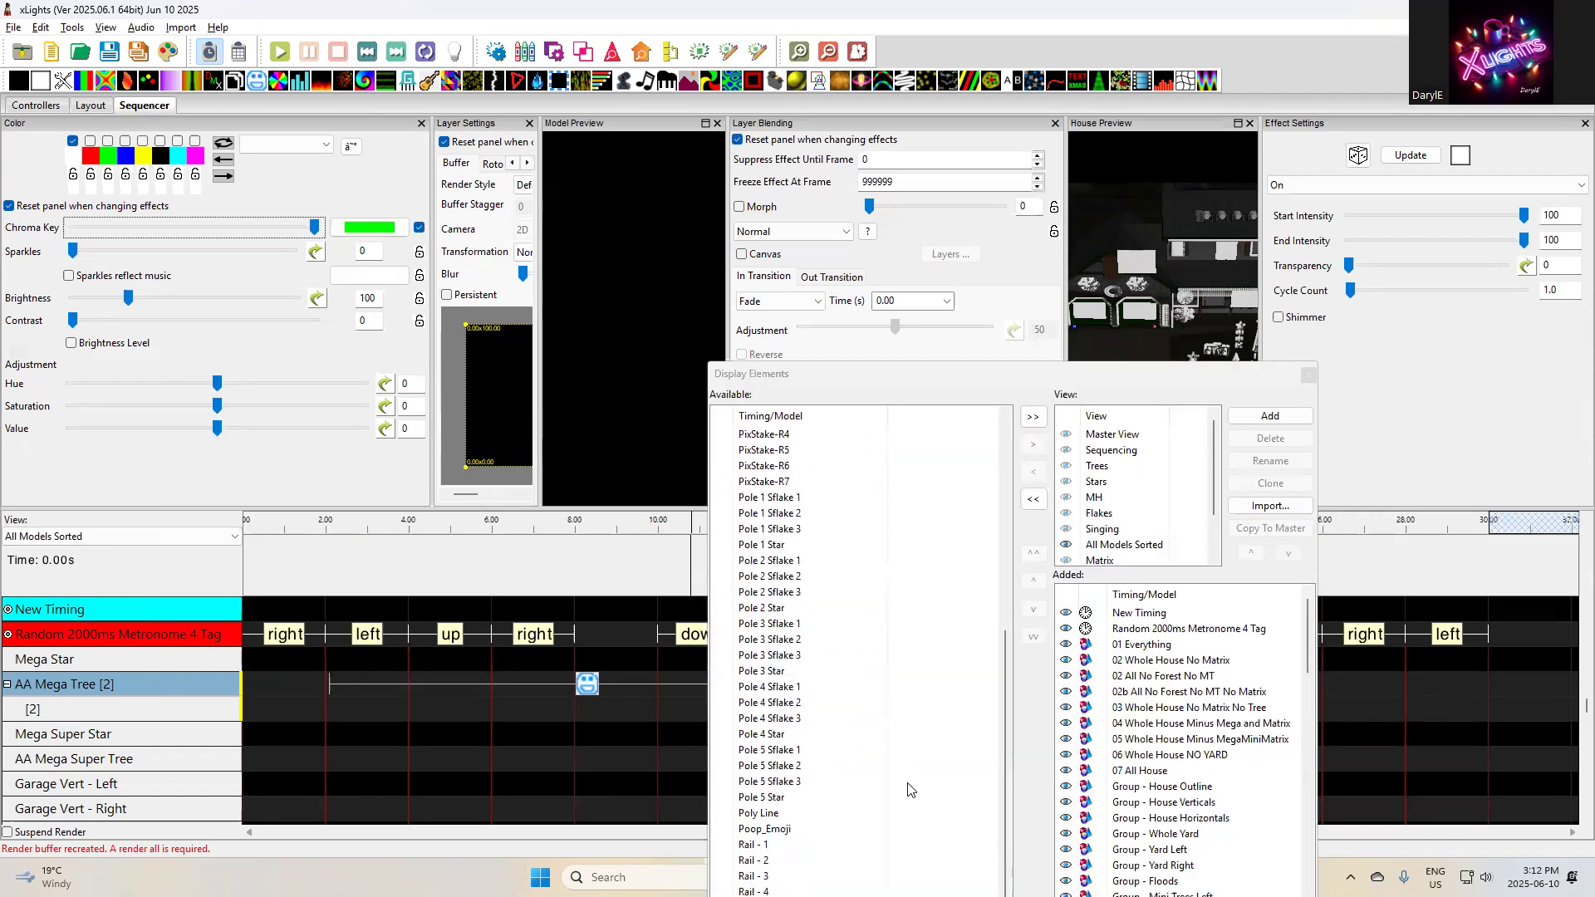
double_click(764, 813)
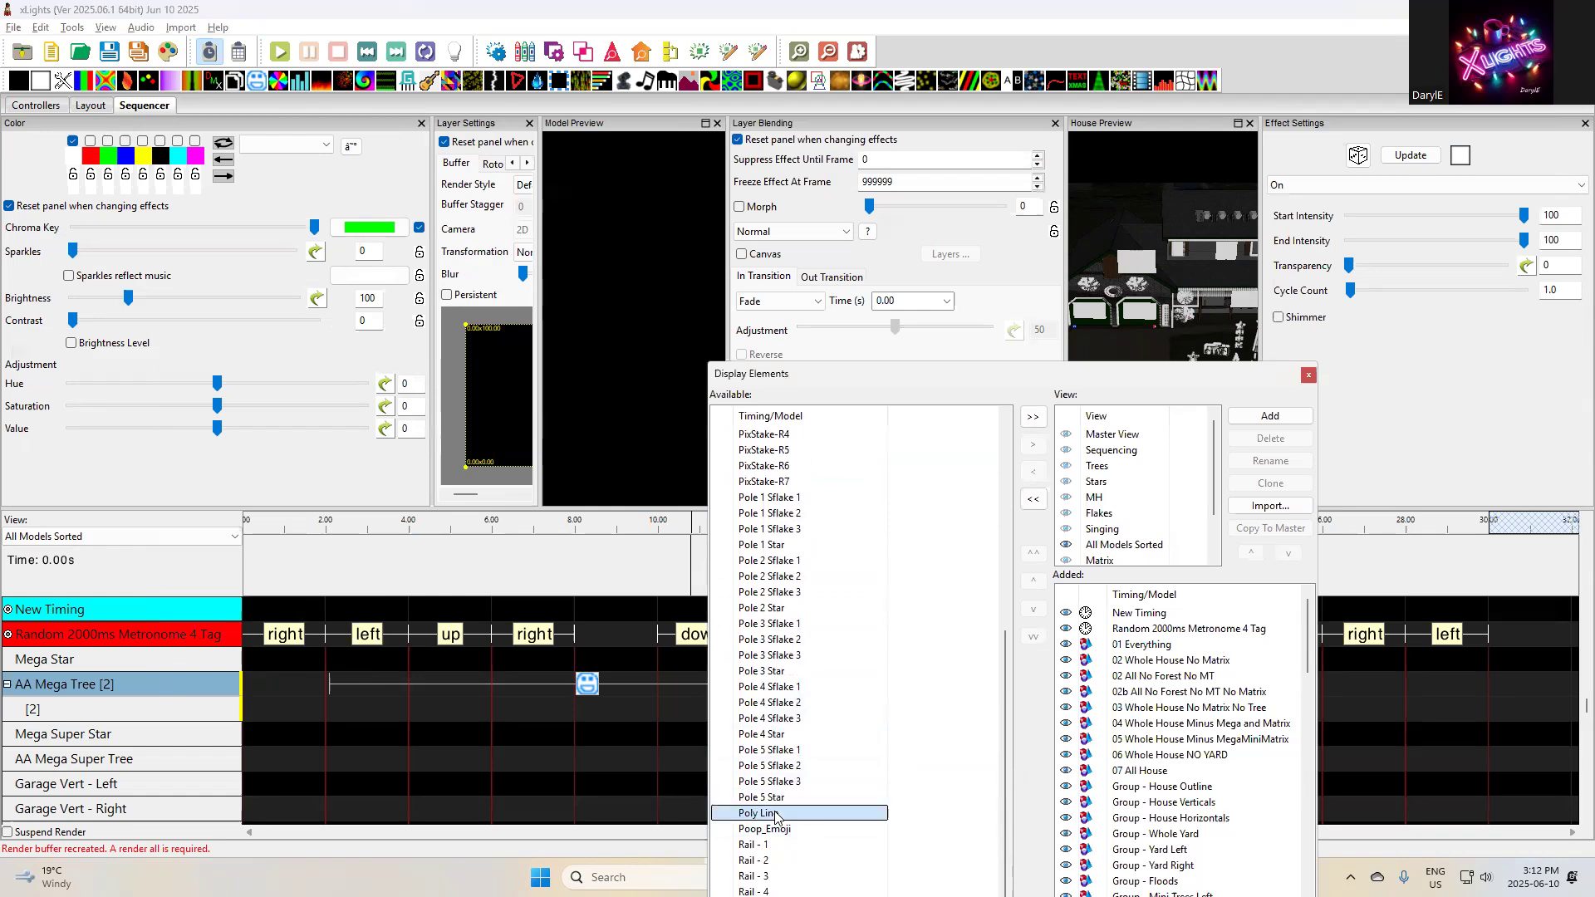
click(1309, 376)
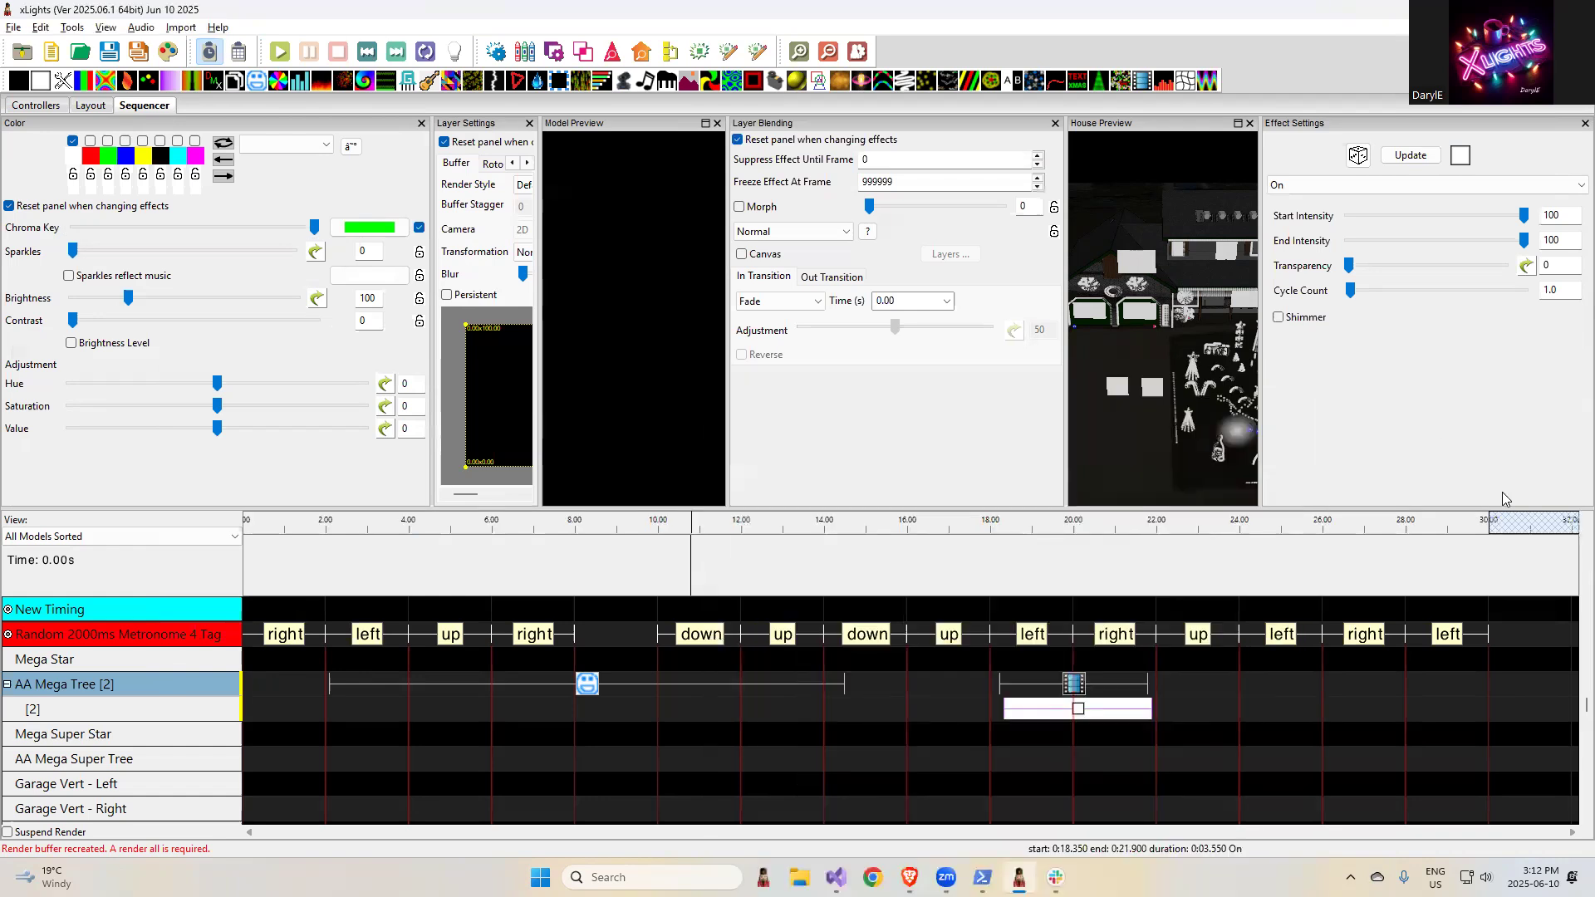
- Place an On effect on Poly Line from about 6.9 s to 7.9 s, and view the line at an angle in the layout
scroll(1570, 702, down, 10)
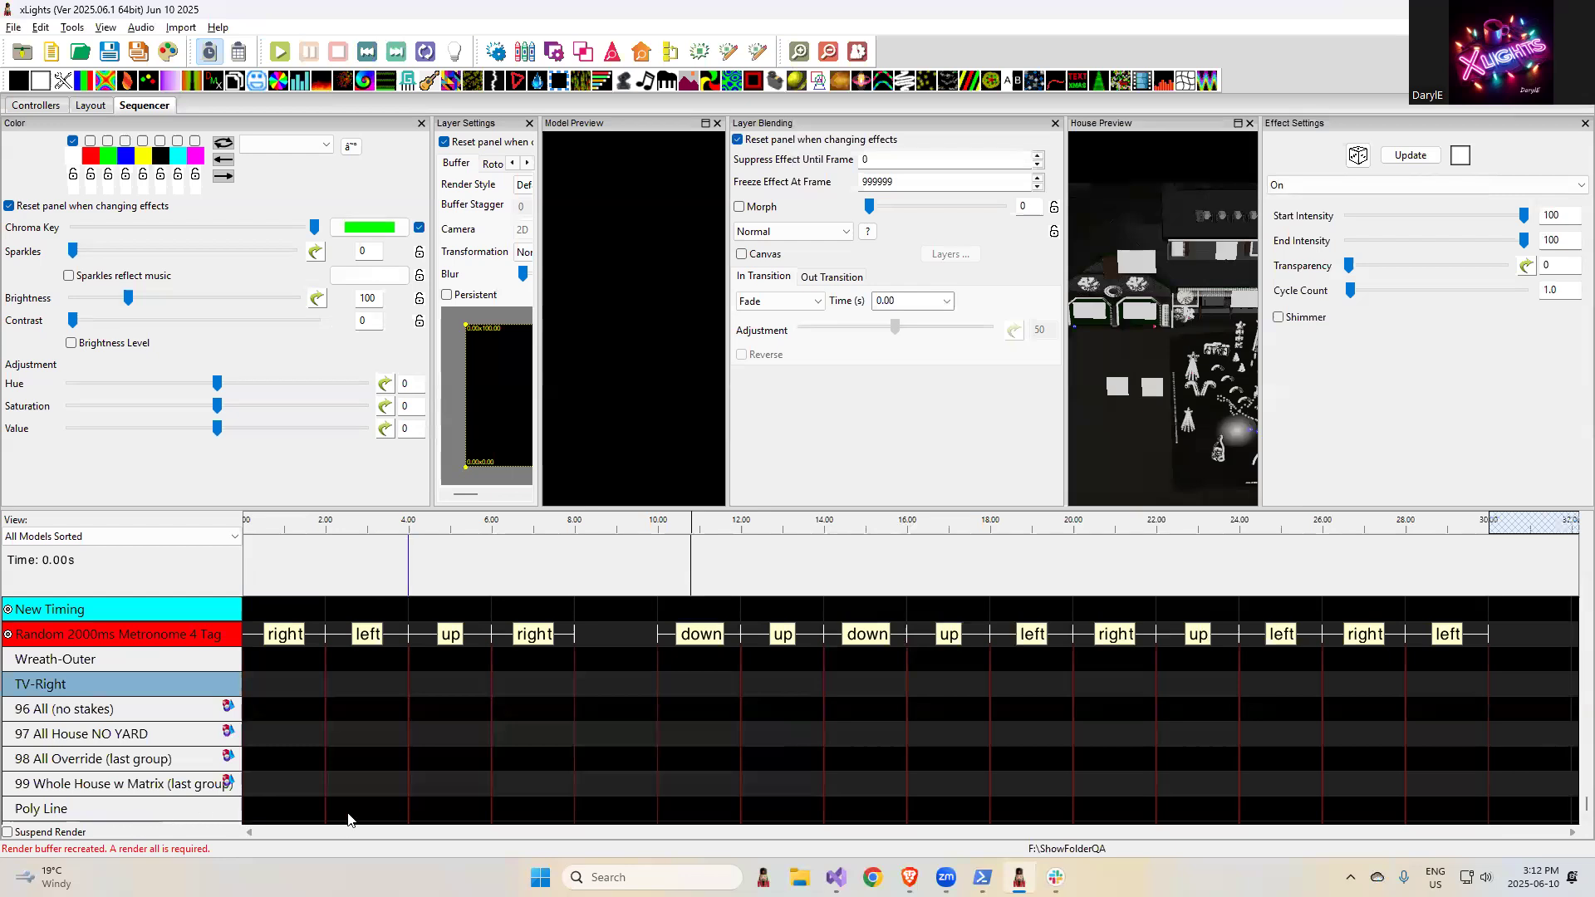
click(528, 808)
drag(528, 806, 529, 806)
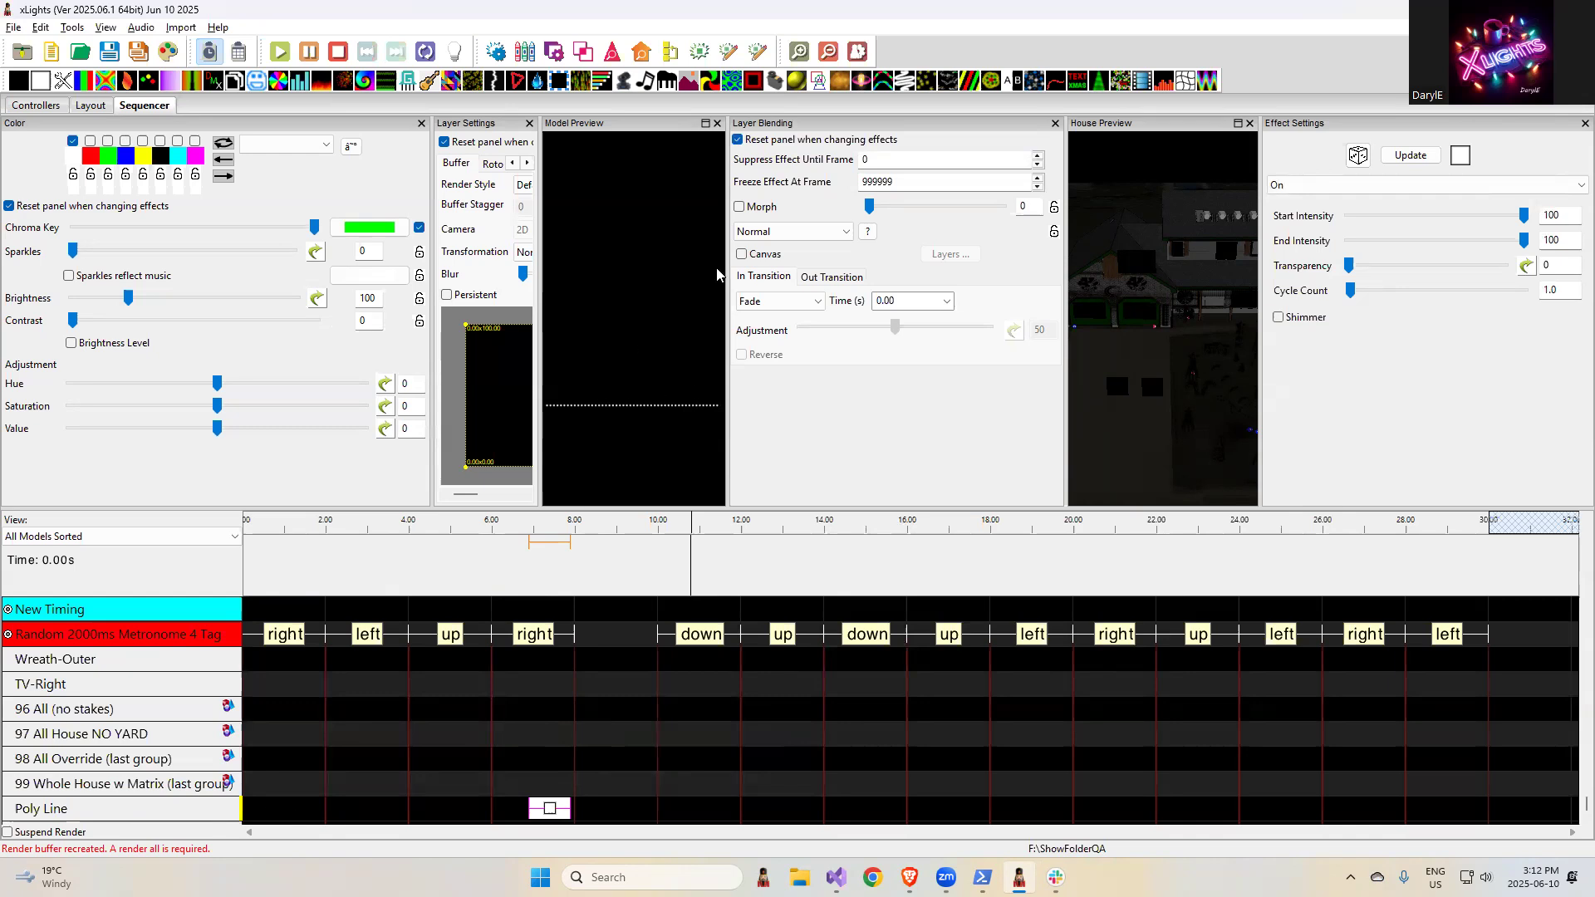
click(91, 105)
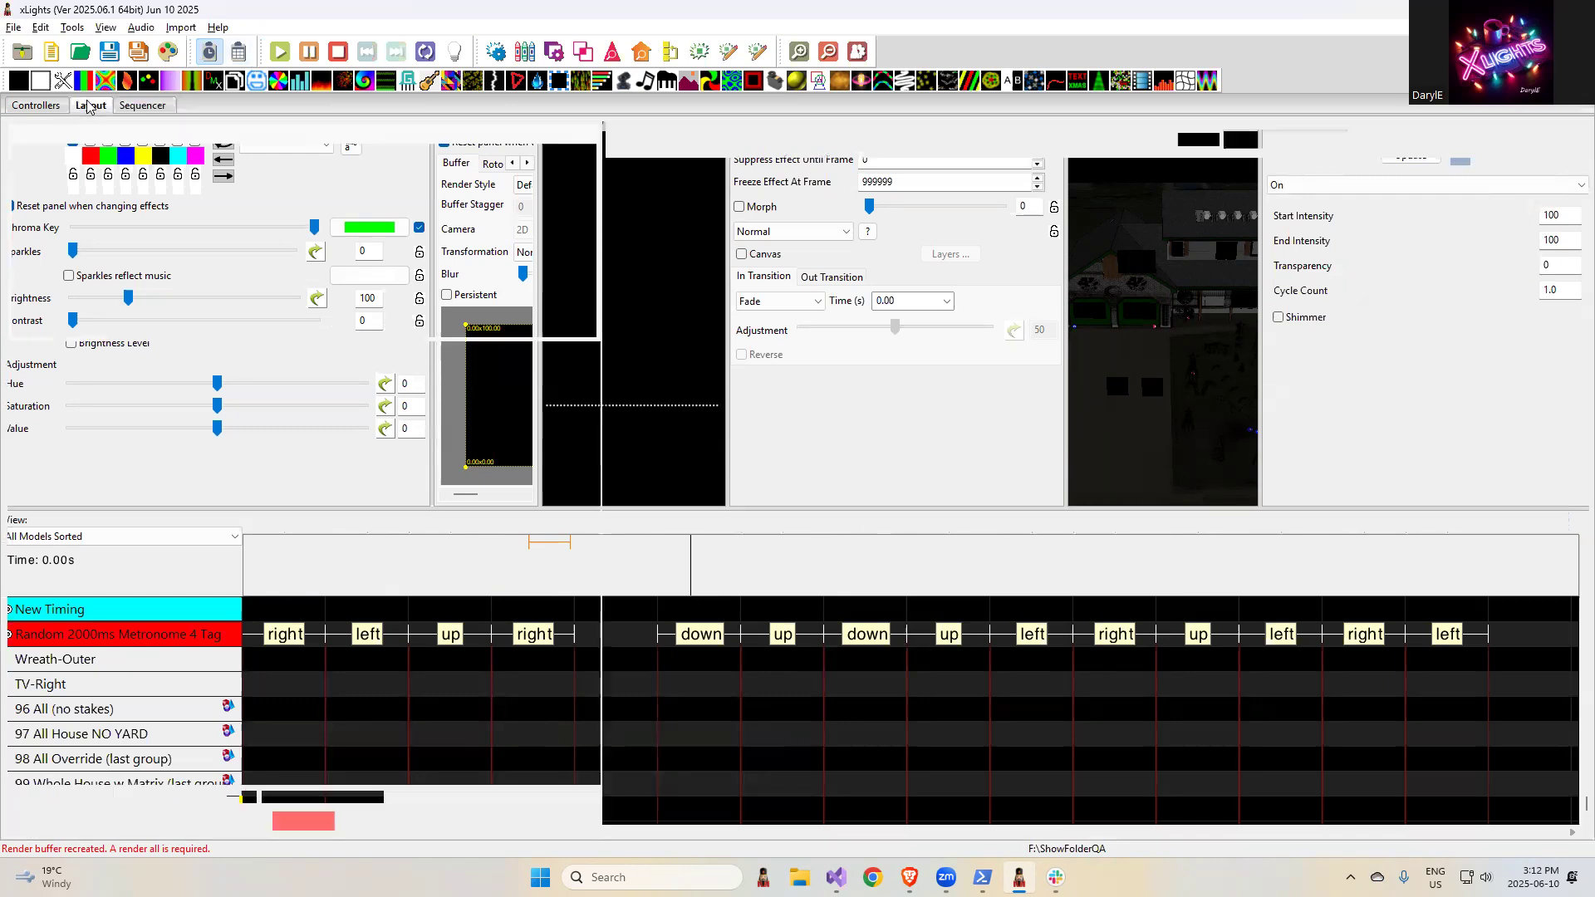
drag(735, 284, 749, 285)
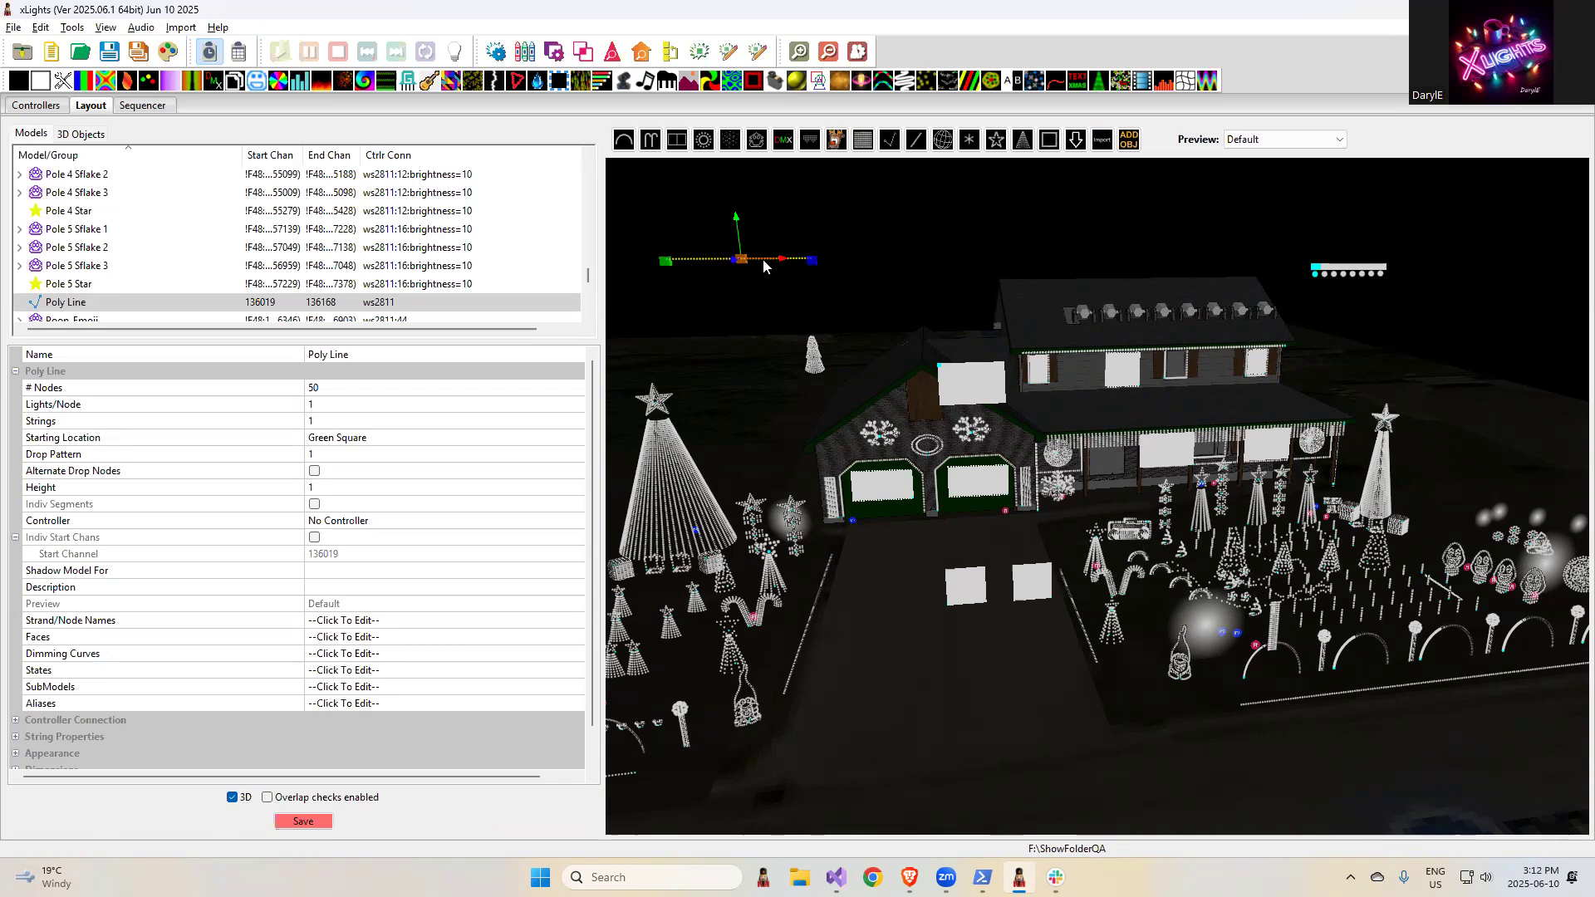
- Highlight the release note "Crash on dropdown selection in Windows" in the browser
key(alt+Tab)
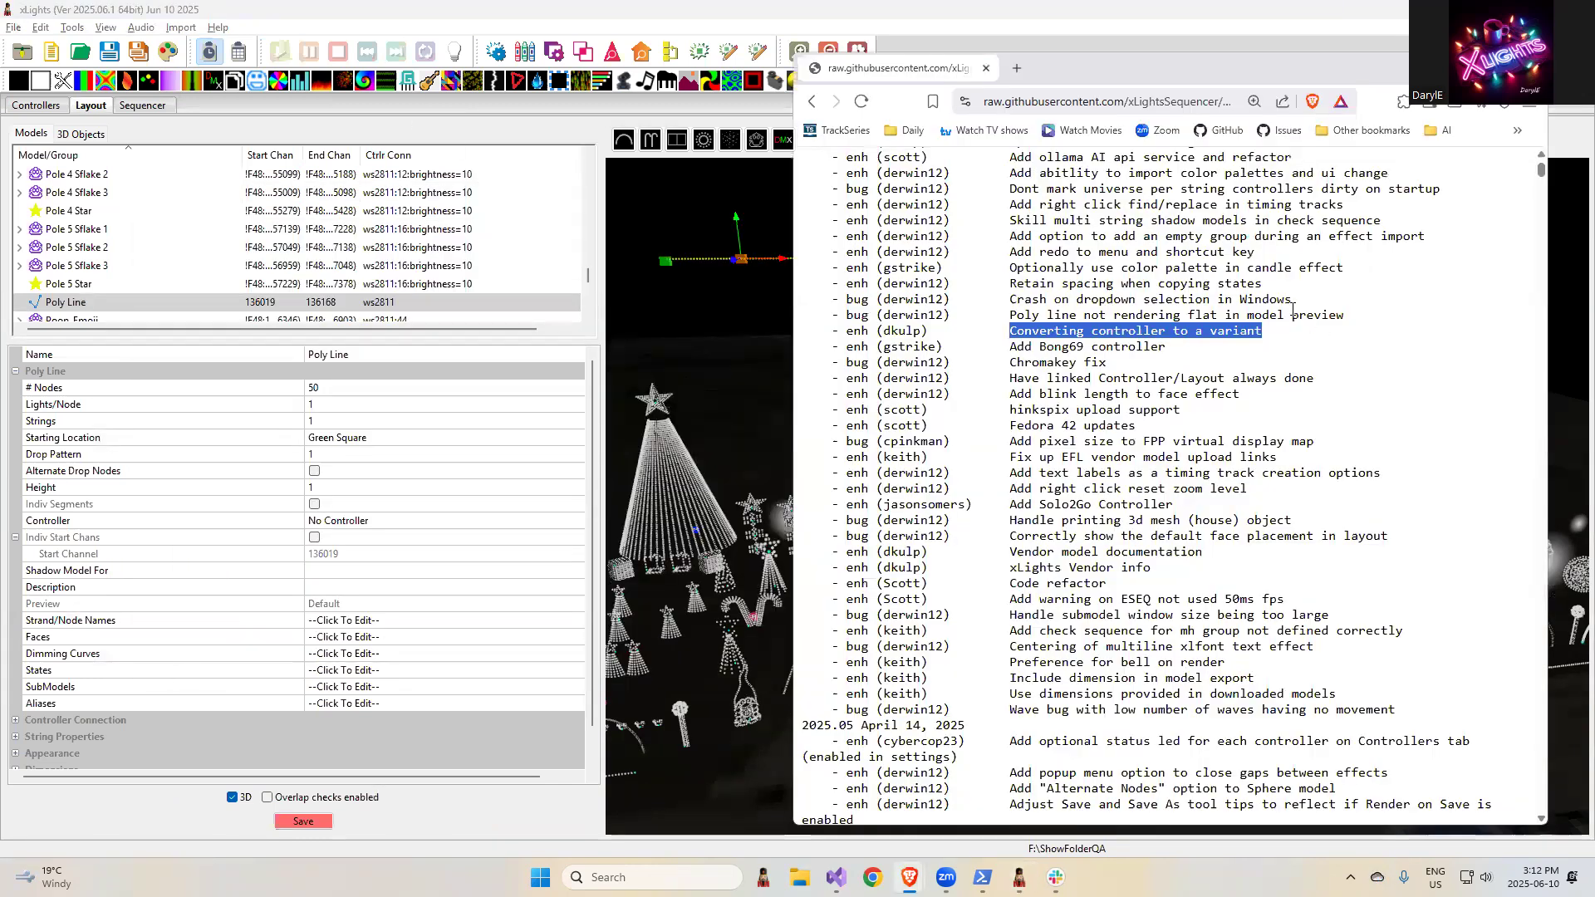
double_click(1290, 300)
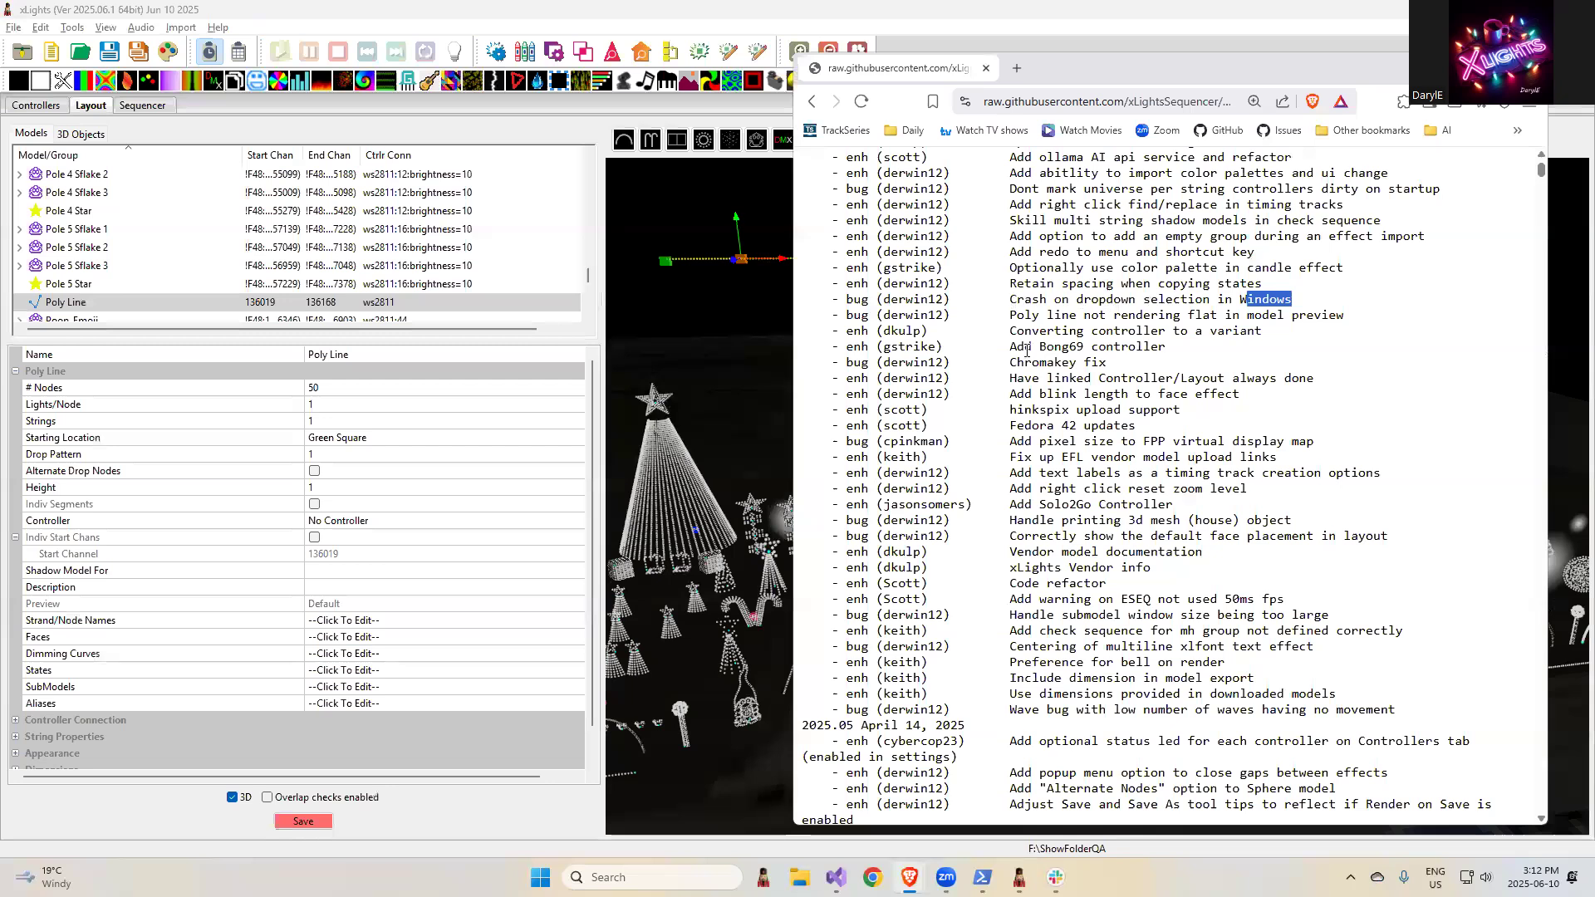
drag(1247, 300, 1010, 300)
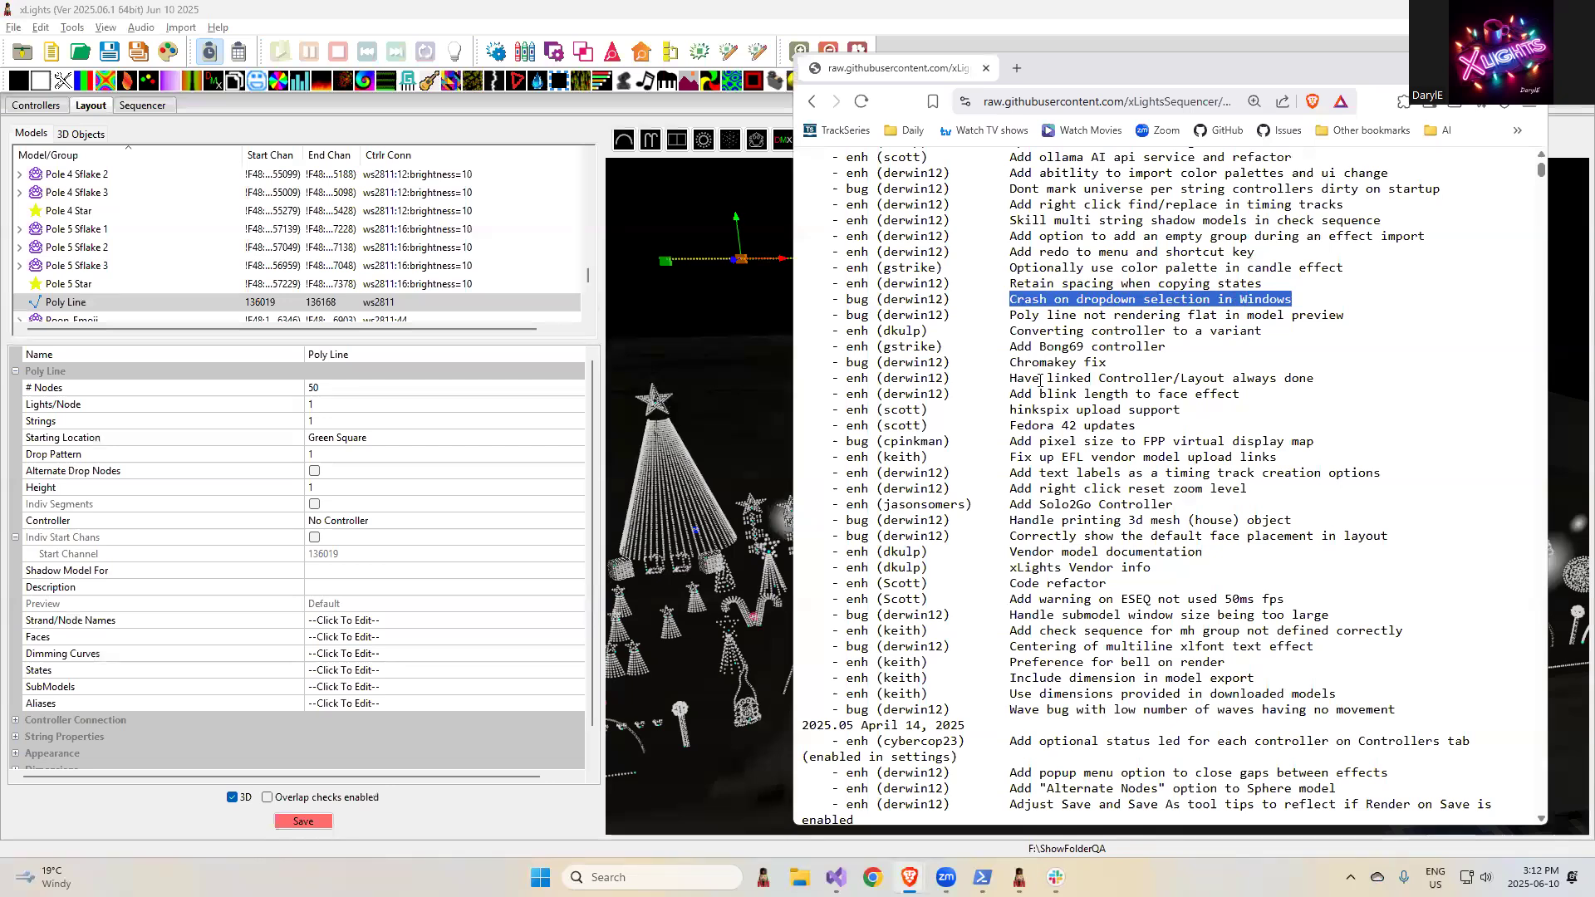
click(1094, 300)
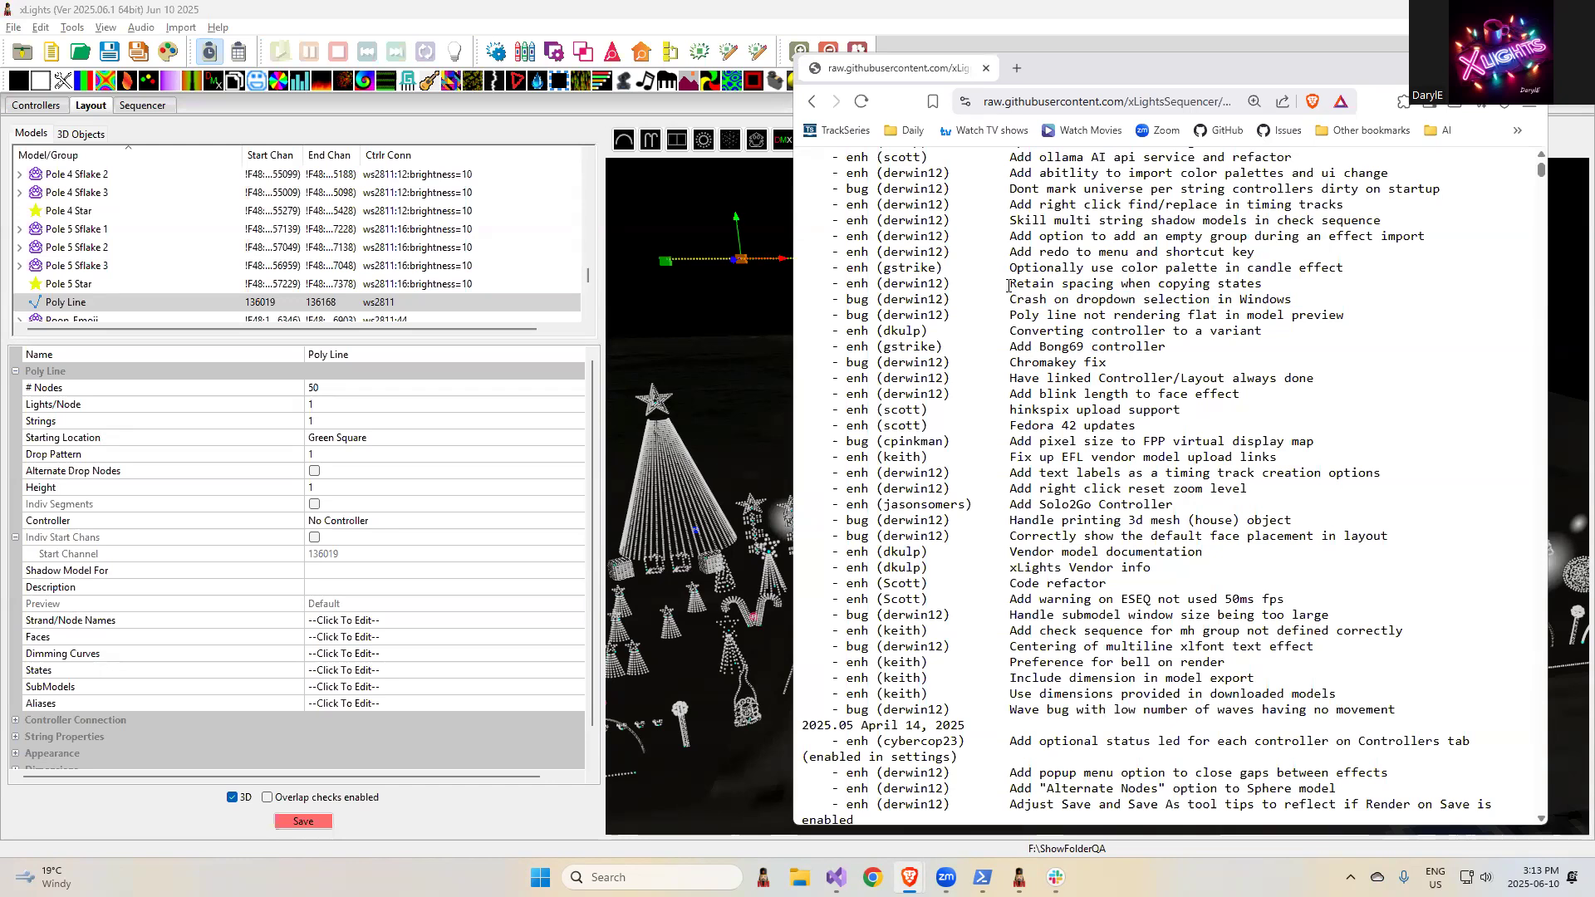
drag(1303, 306, 1012, 303)
- In the xLights controllers view, add an Ethernet controller and set its vendor to FPP
click(37, 106)
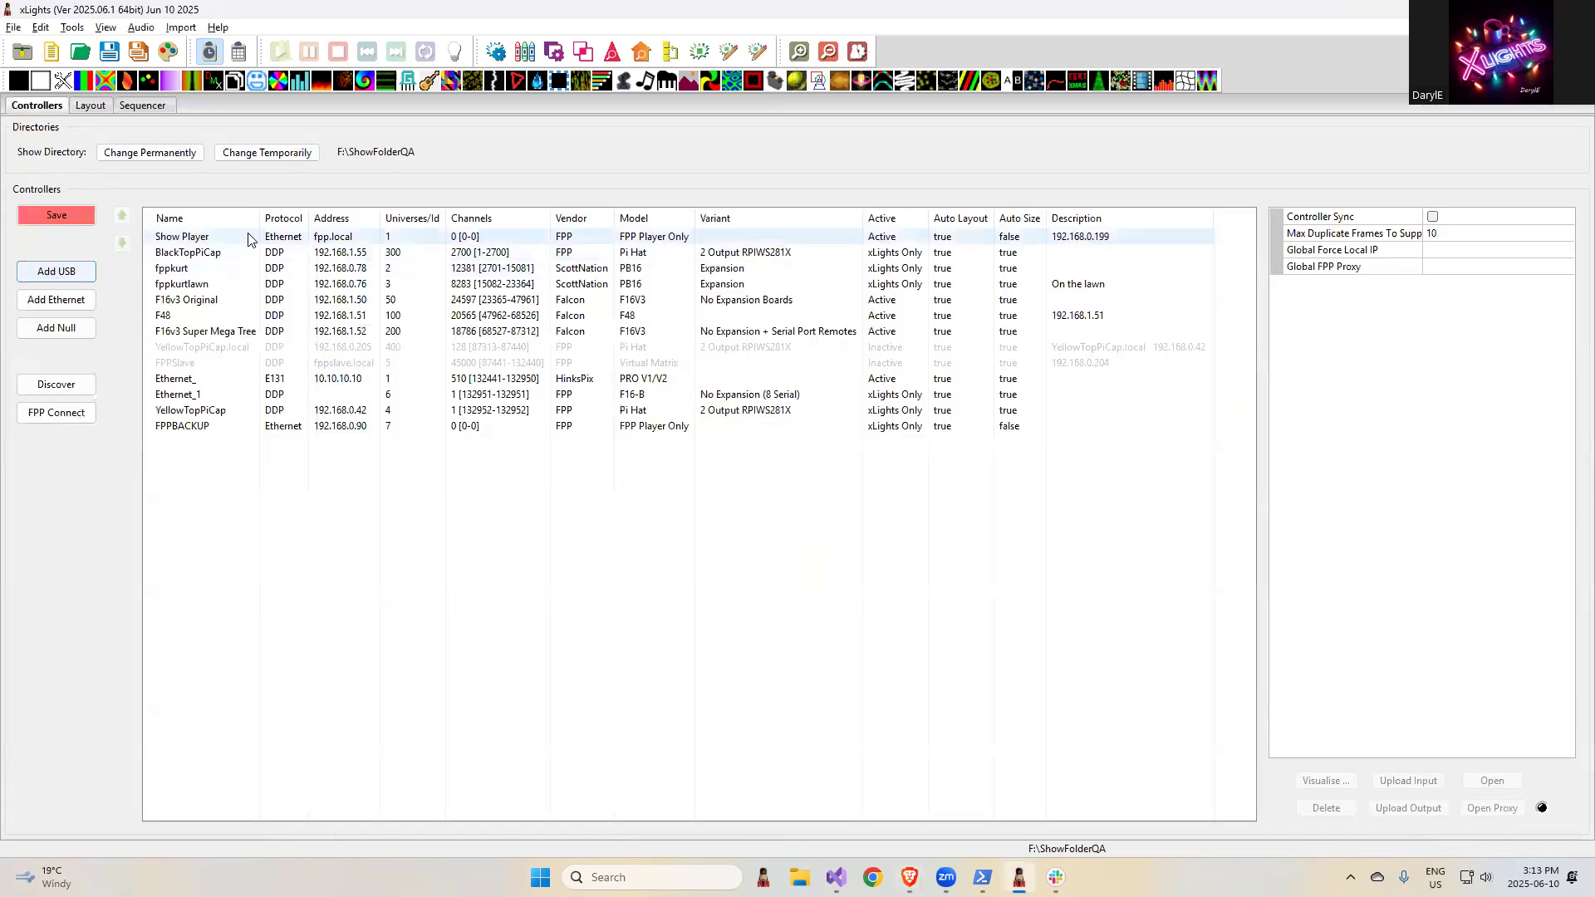
click(187, 237)
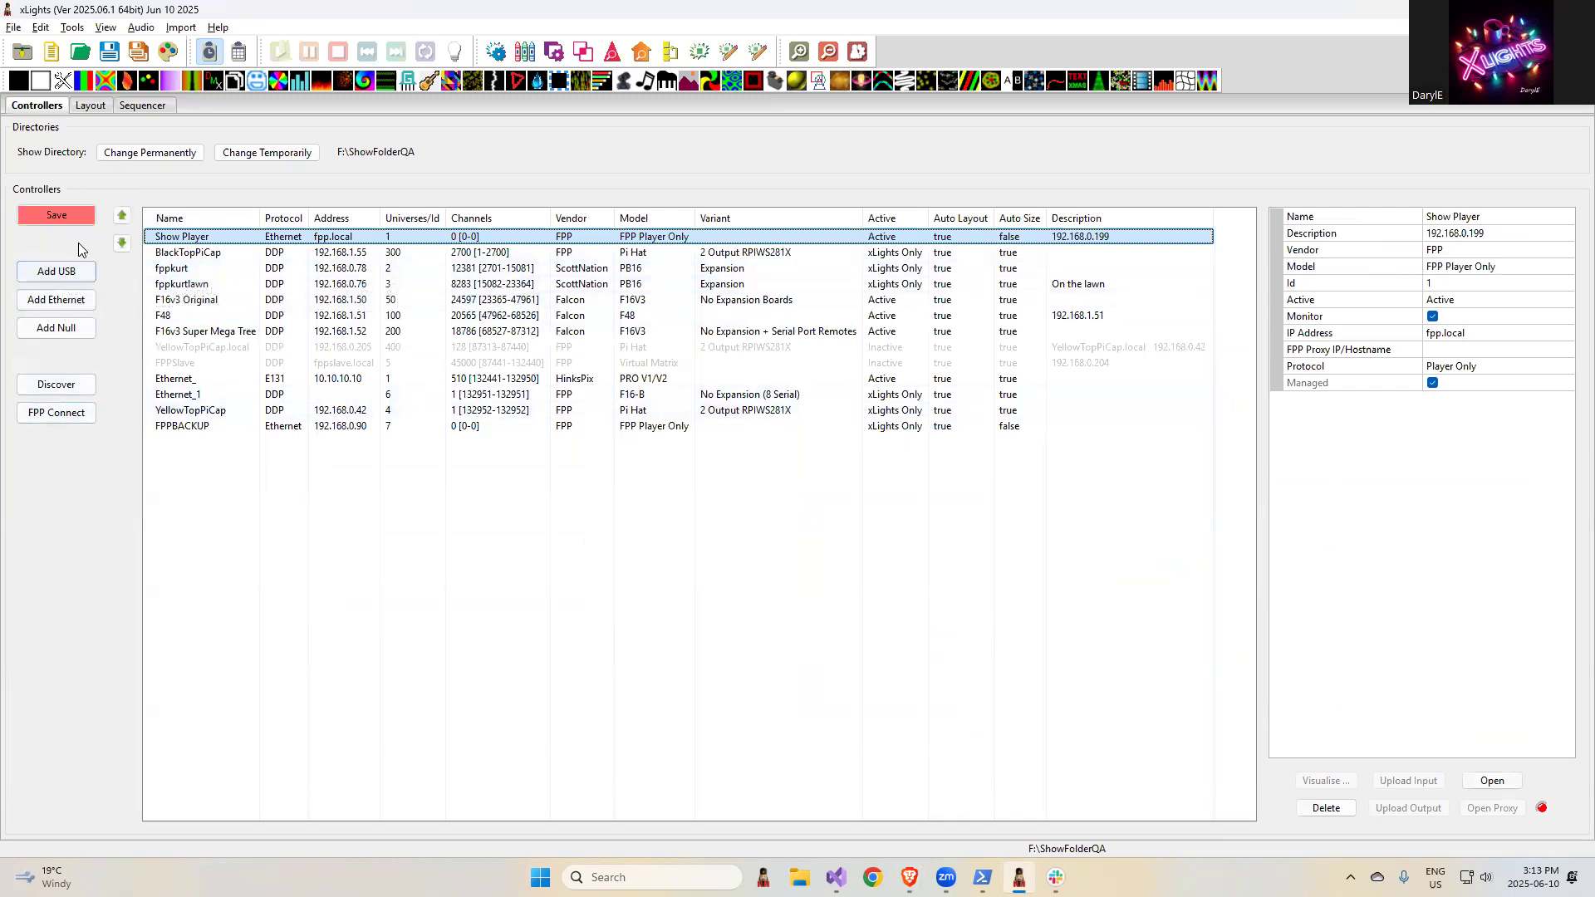
click(56, 300)
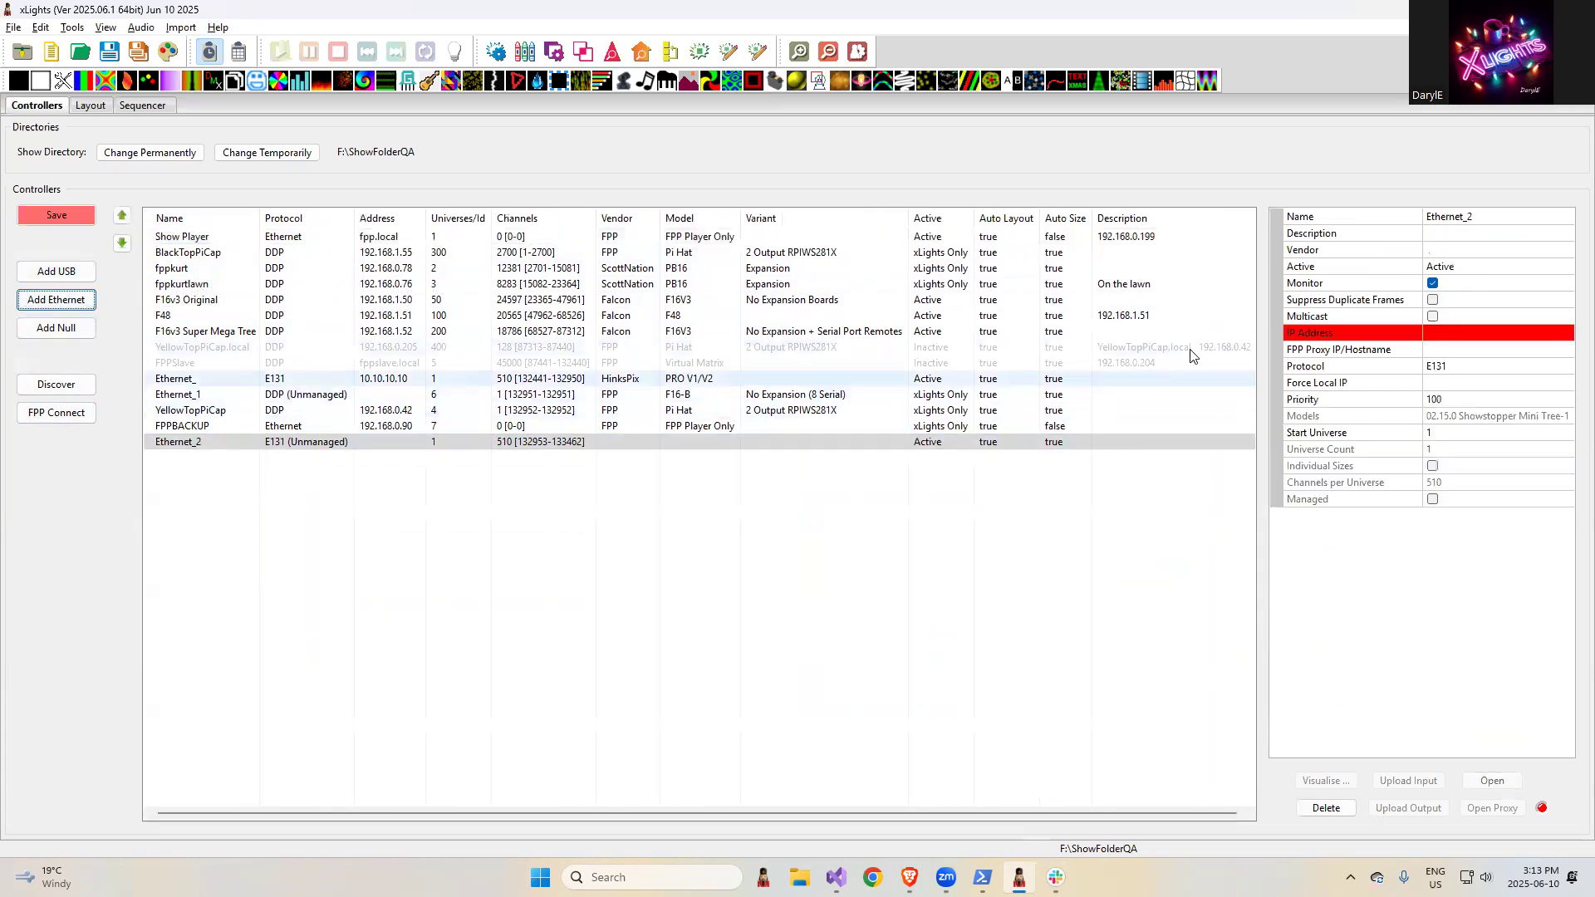
click(1467, 251)
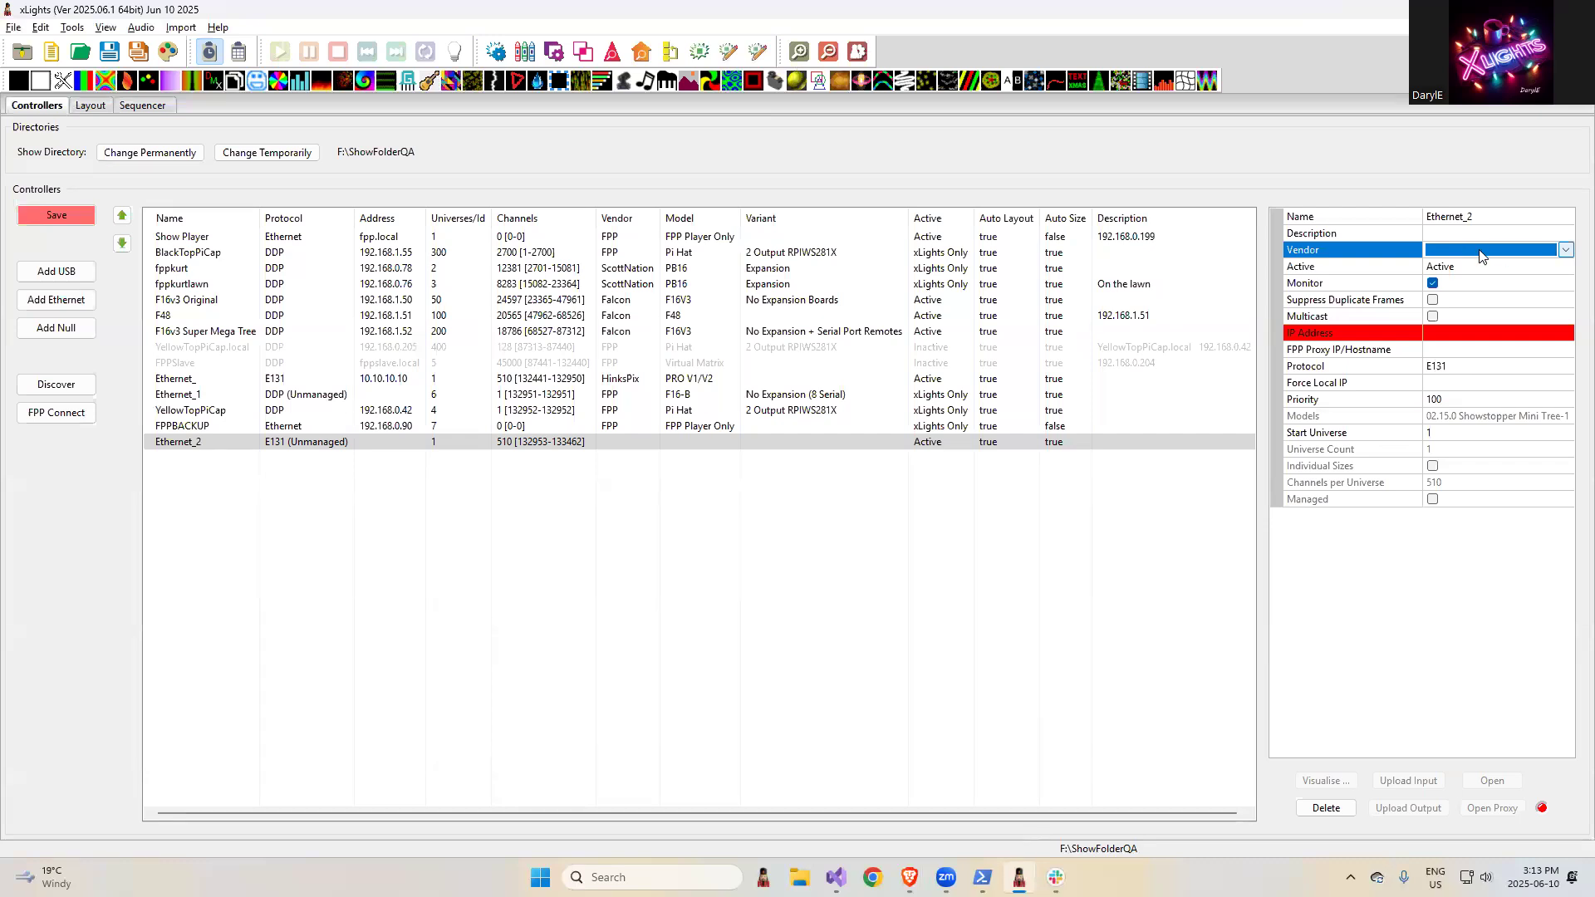
key(f)
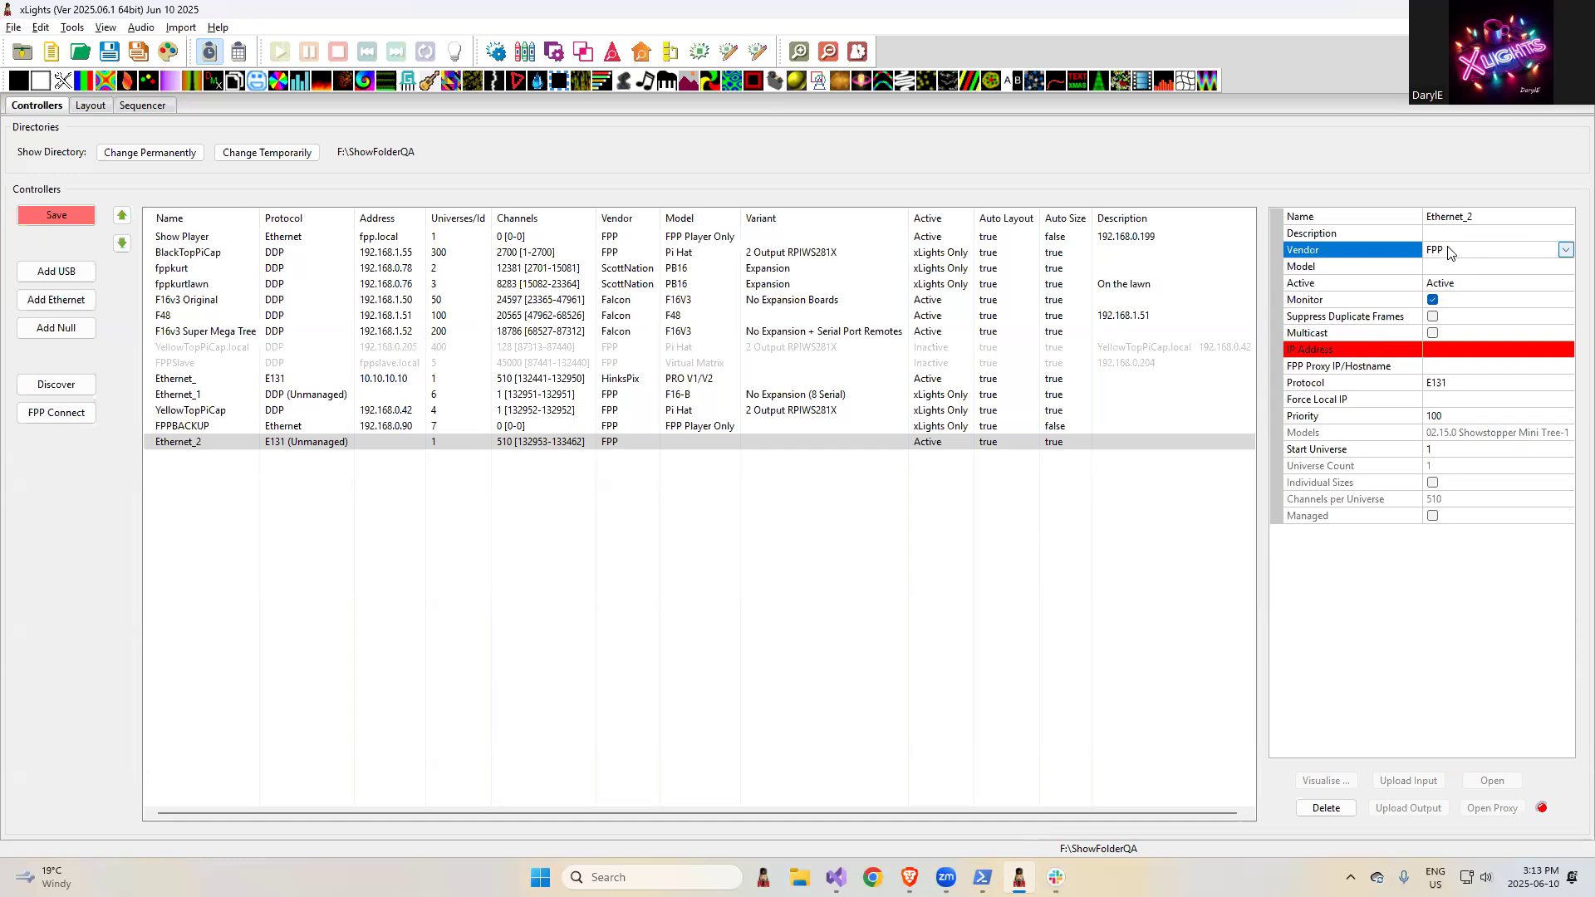
- Switch to the browser and highlight the release note "Retain spacing when copying states"
key(alt+Tab)
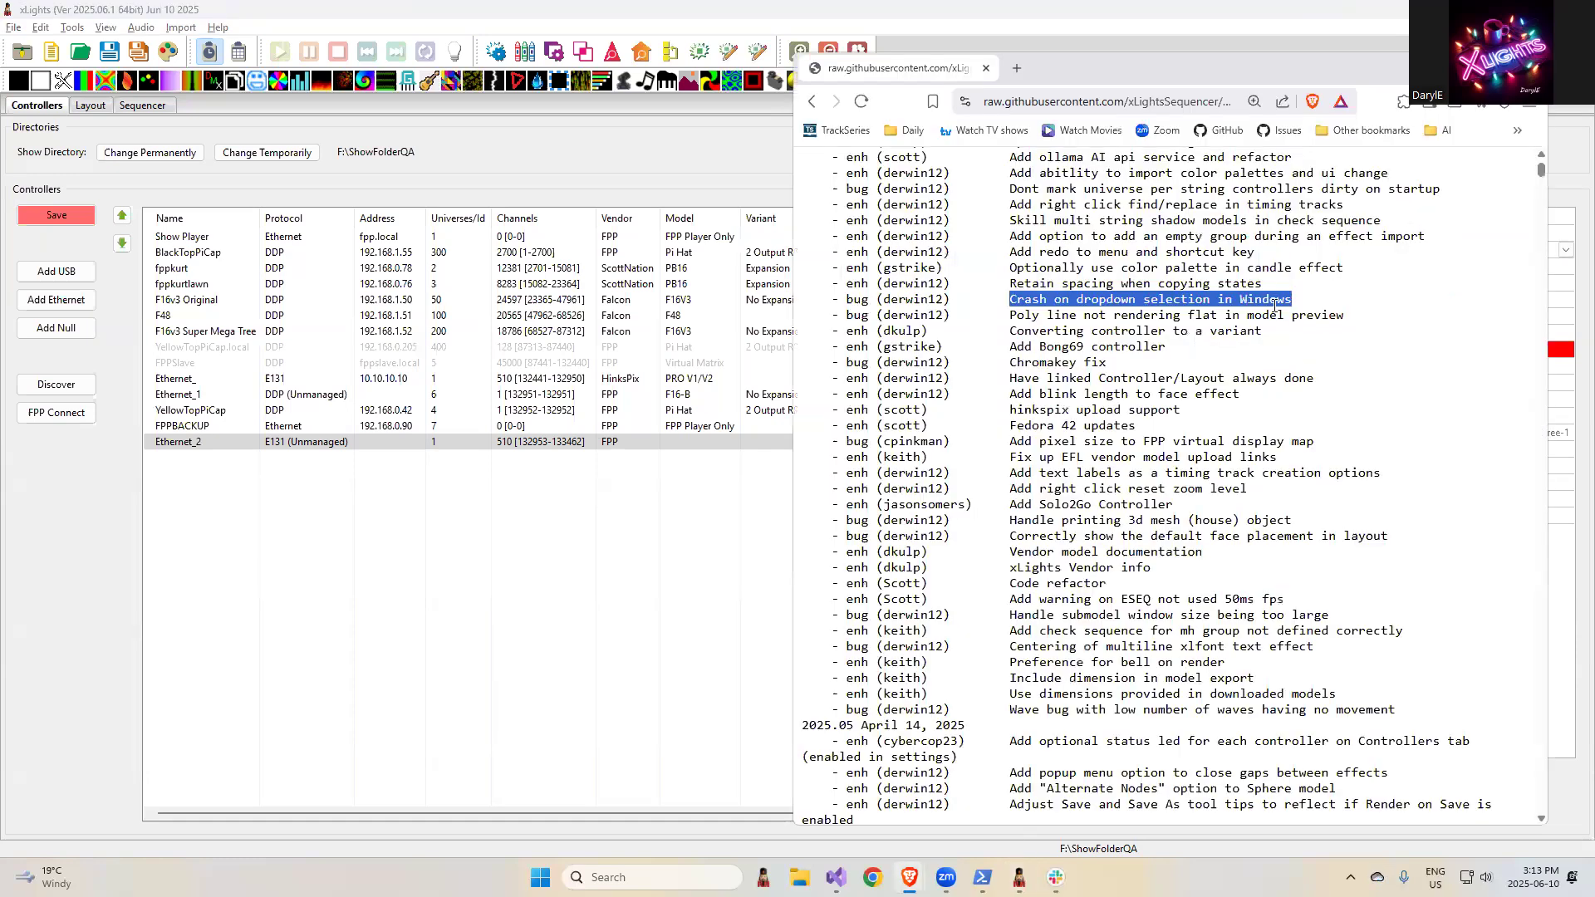
drag(1265, 284, 997, 284)
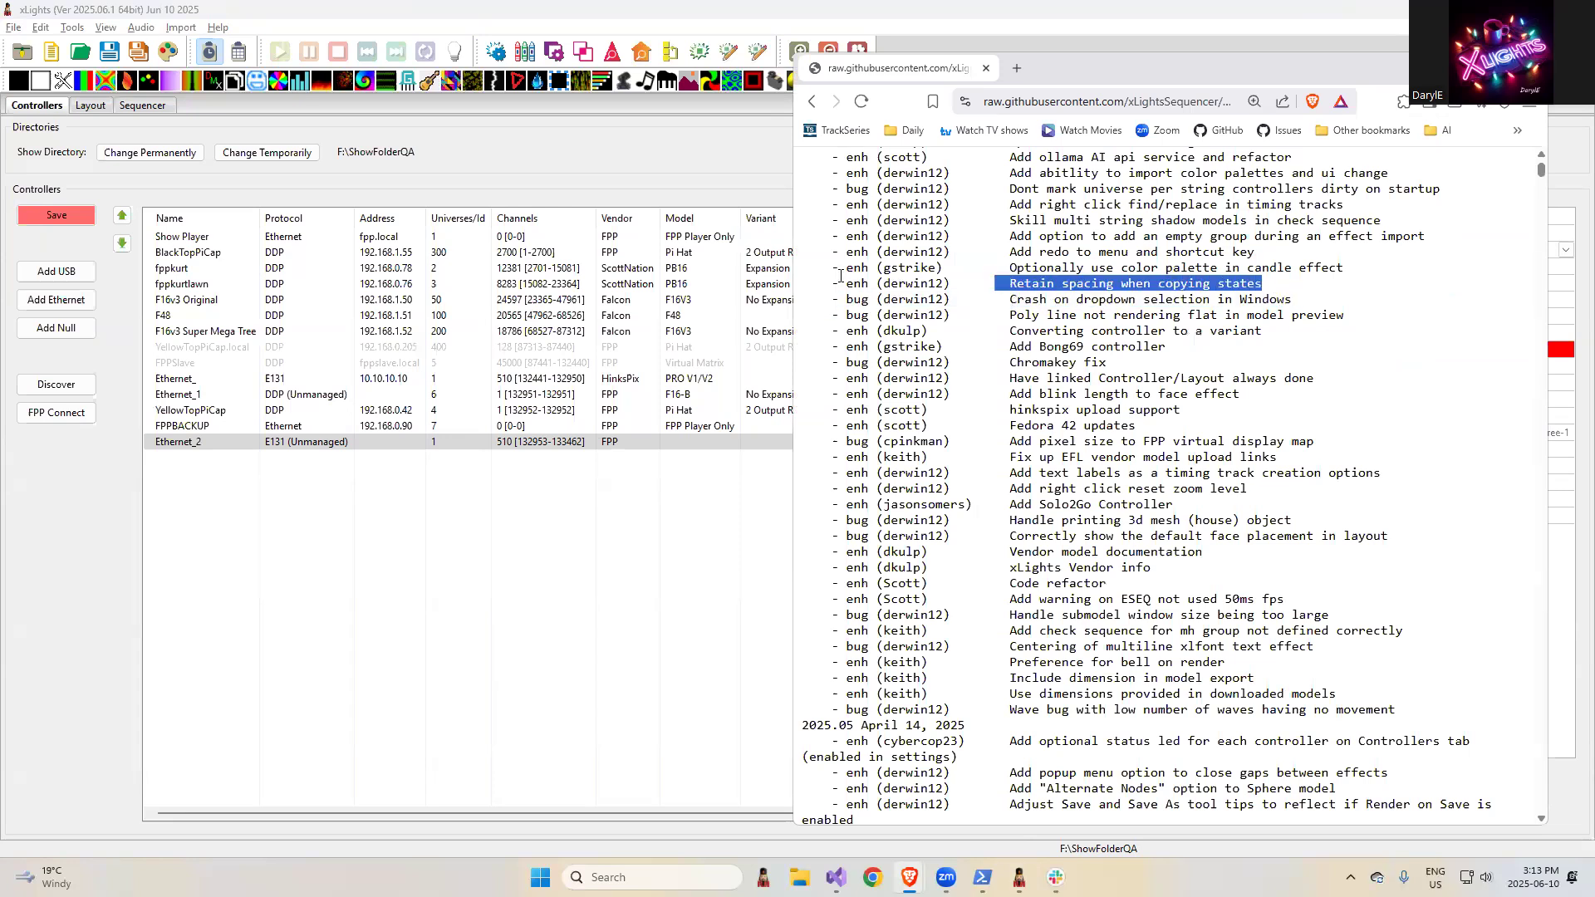
- In the xLights layout, select the Cane-2 model and open its States definition
click(93, 108)
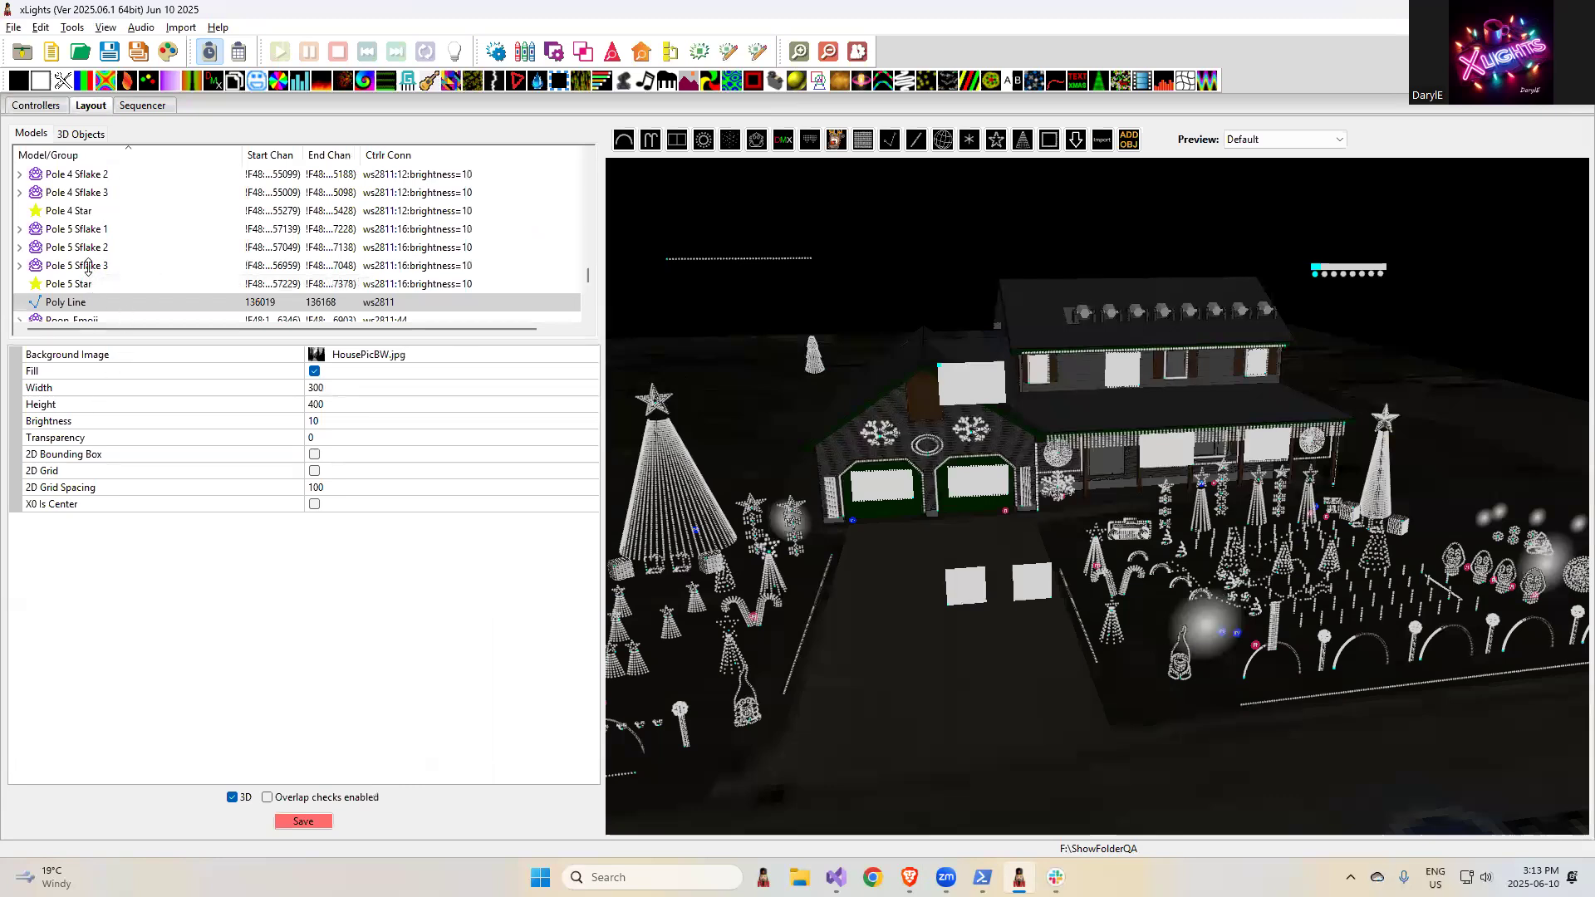
drag(589, 275, 591, 227)
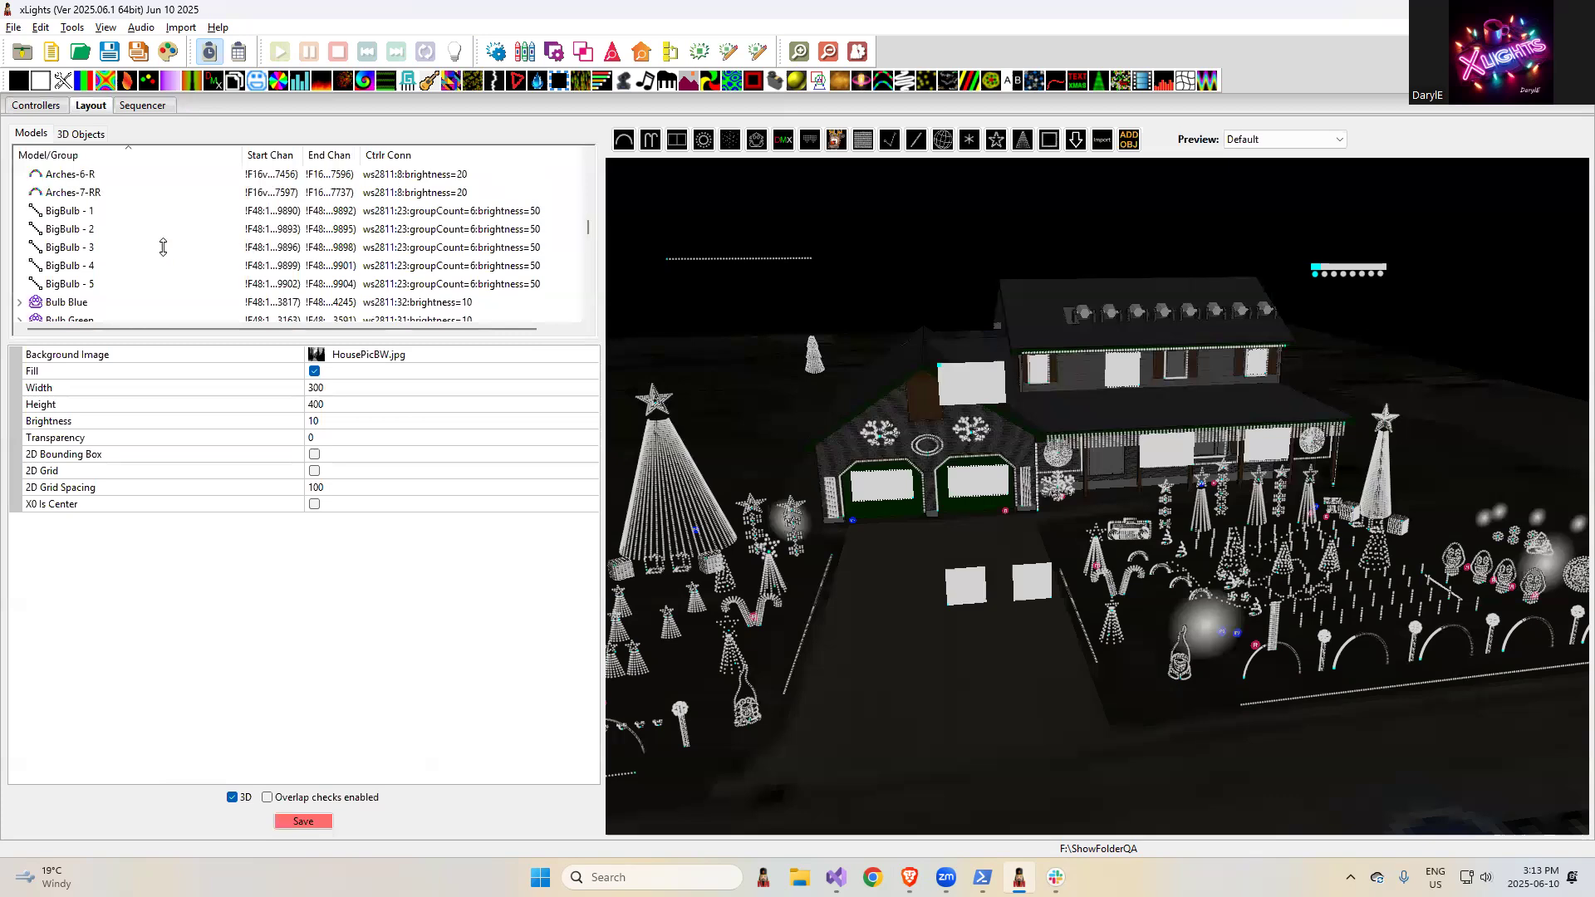
scroll(160, 246, down, 3)
click(49, 230)
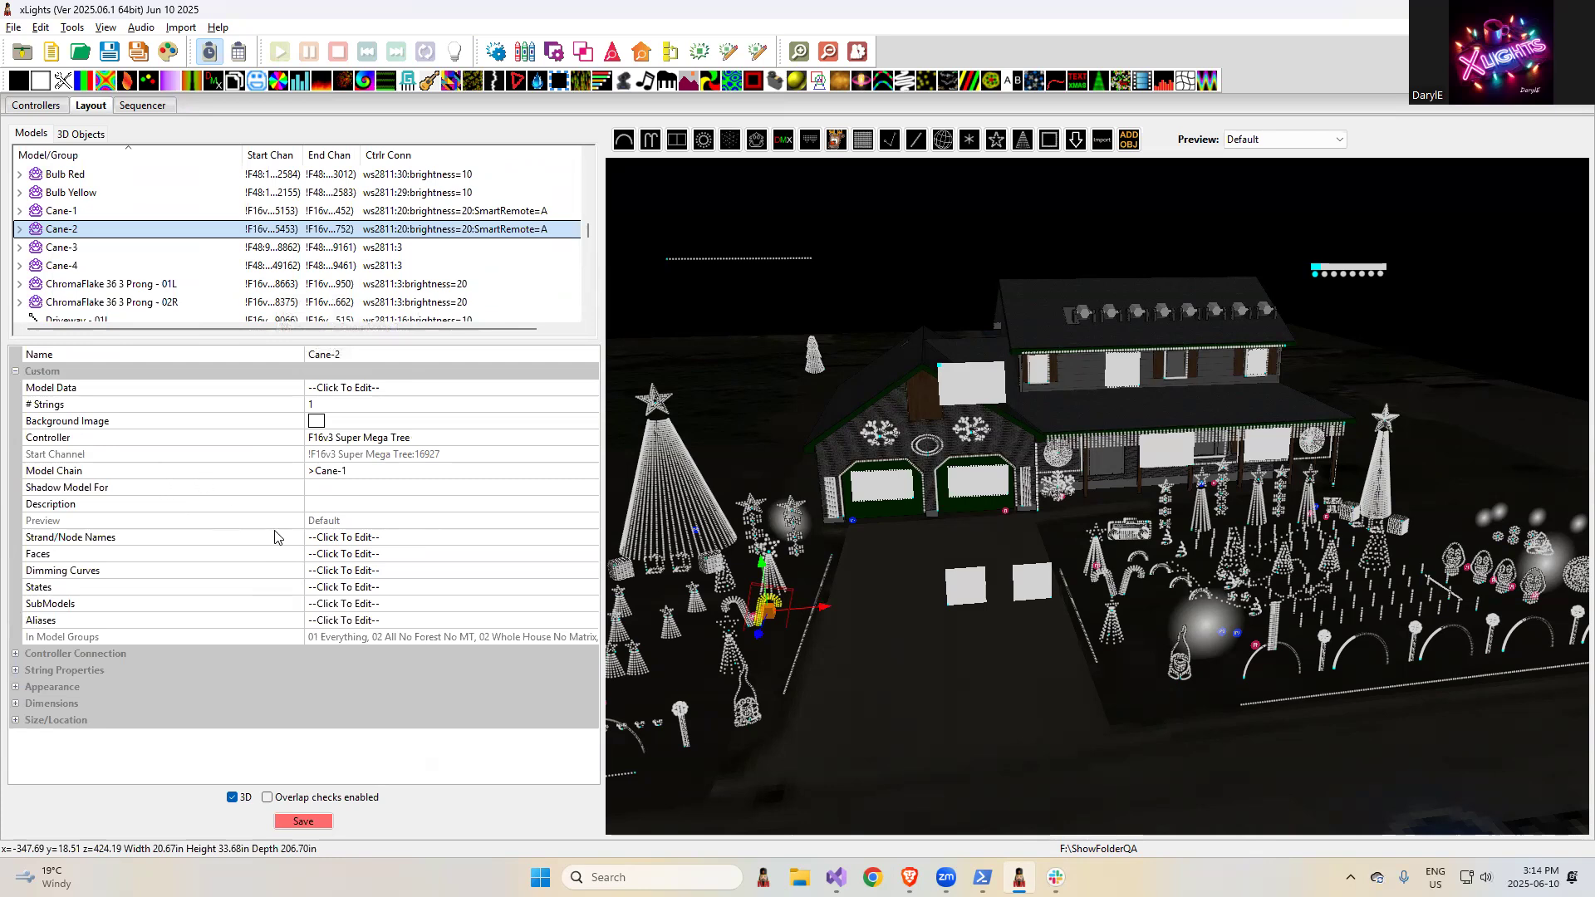
click(561, 592)
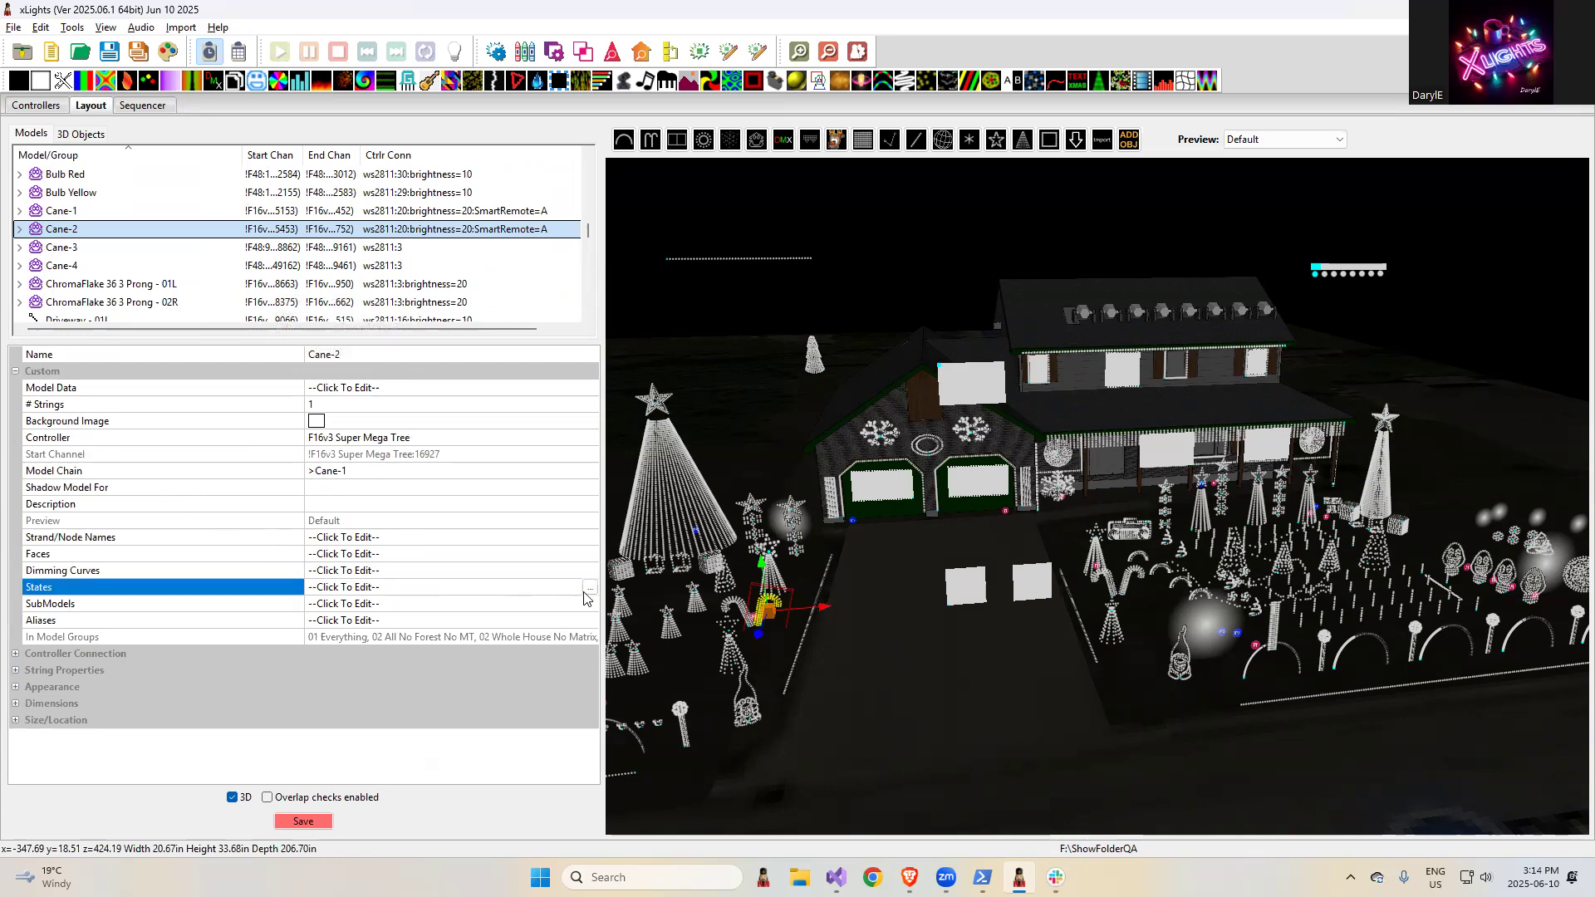
click(589, 588)
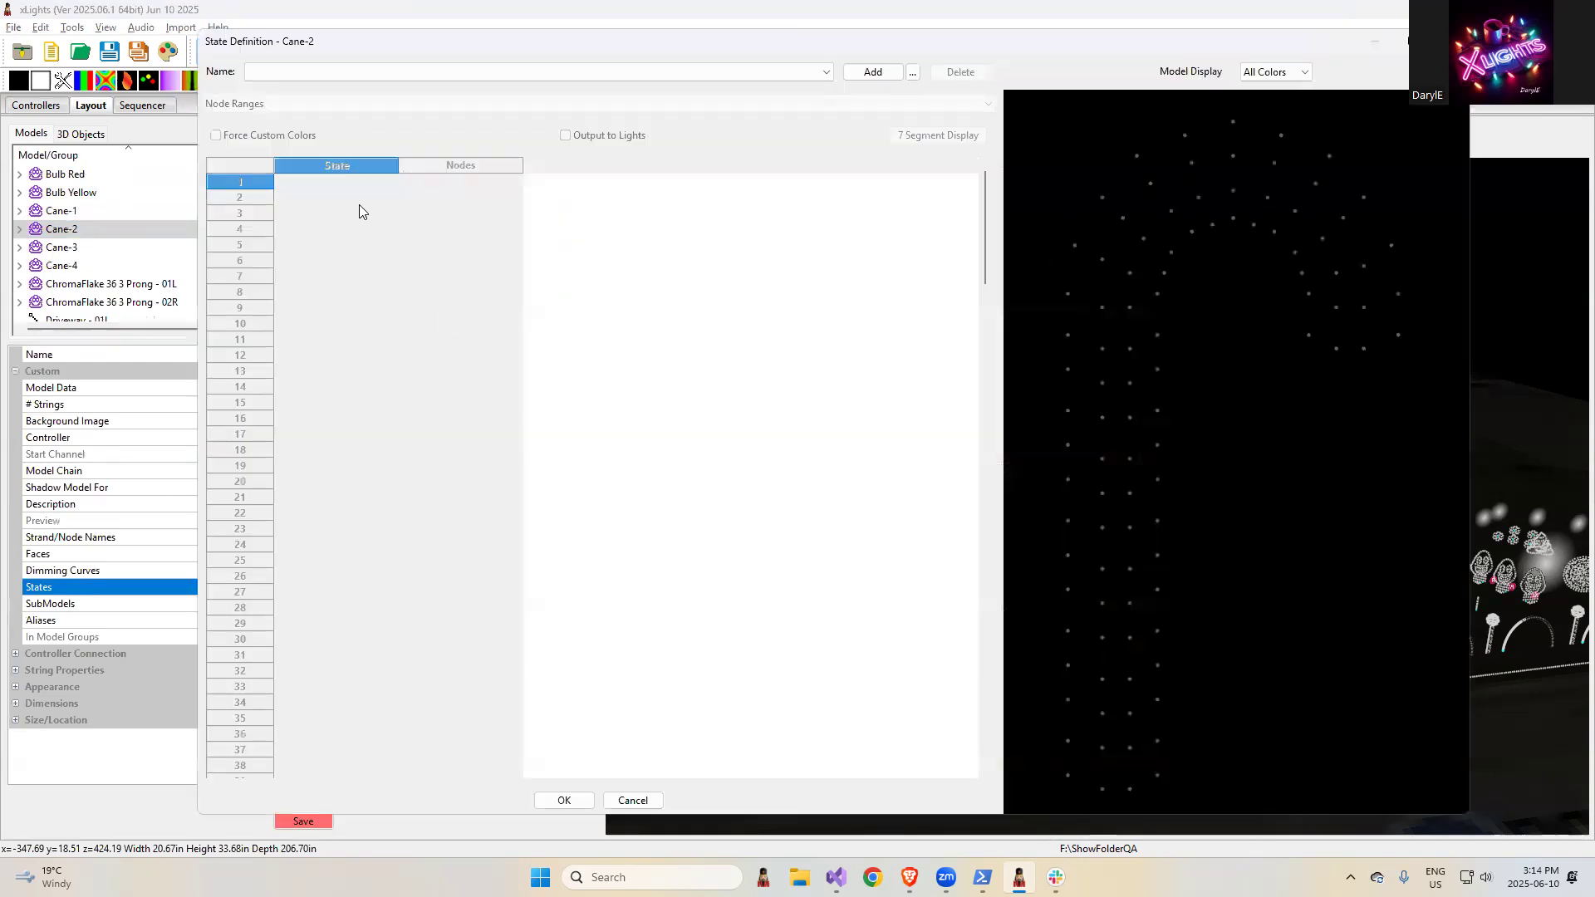
- Add a state definition named Test to Cane-2 and enable Force Custom Colors
click(872, 73)
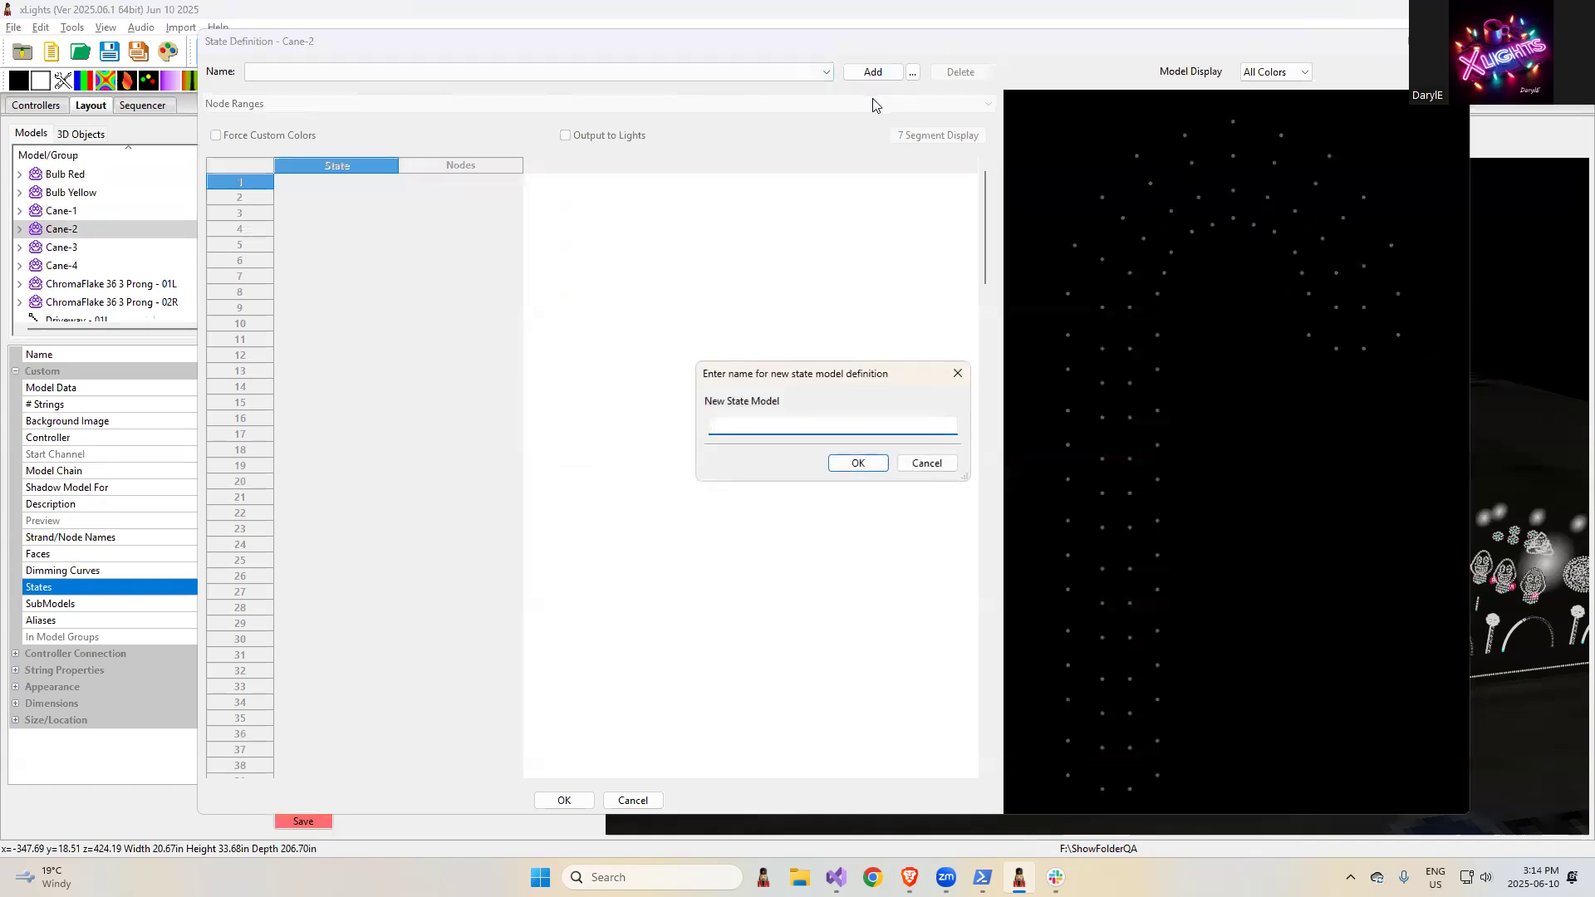
key(Return)
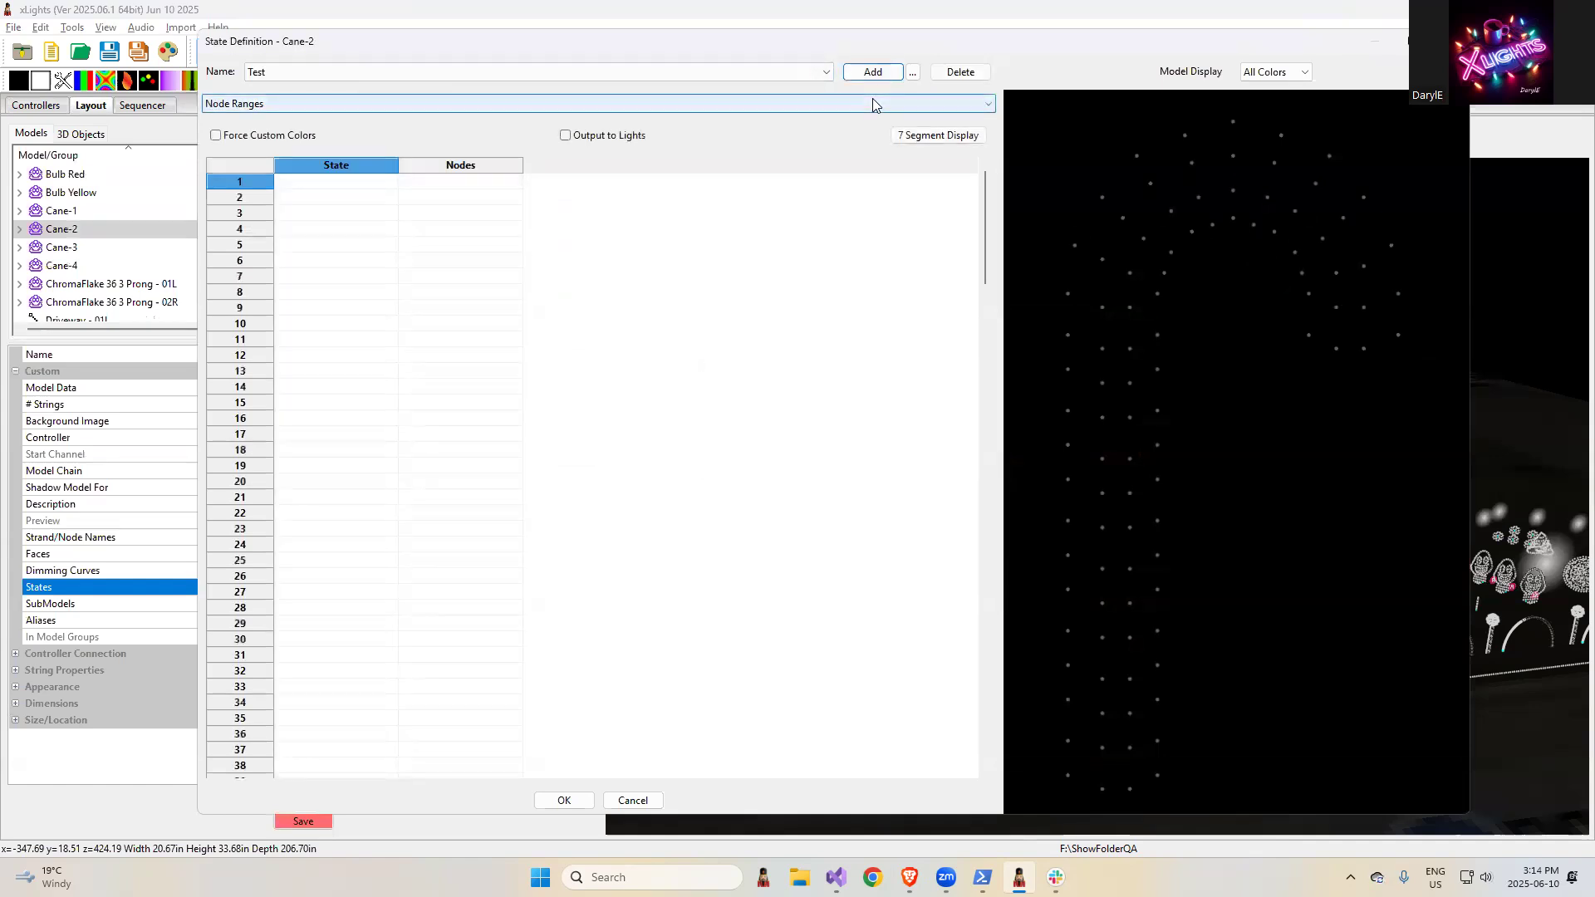
click(327, 215)
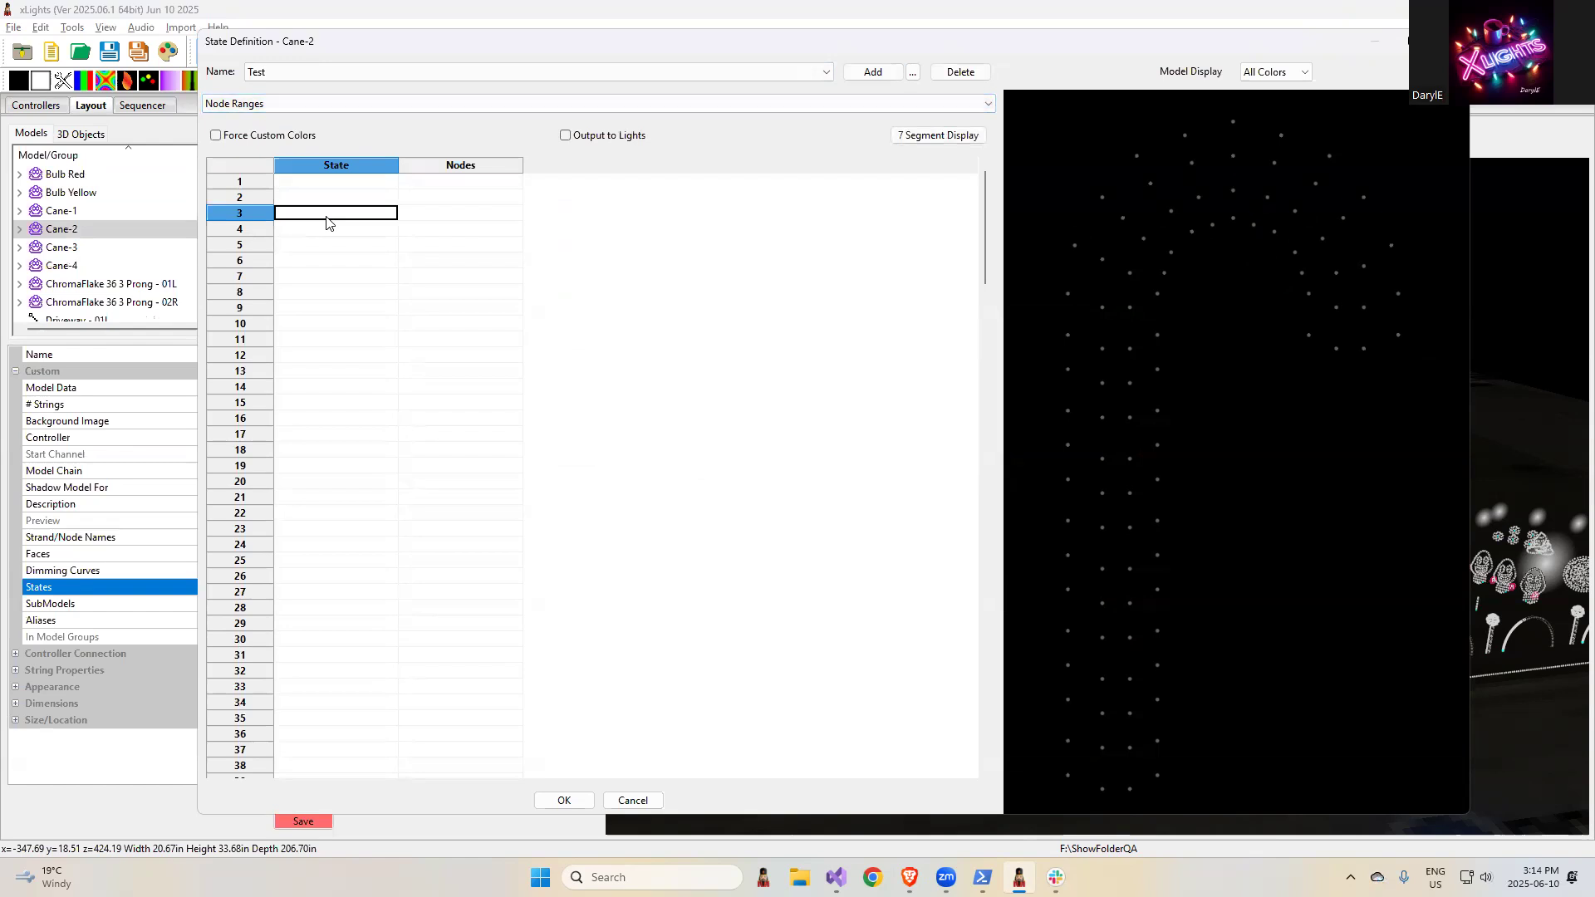
click(216, 136)
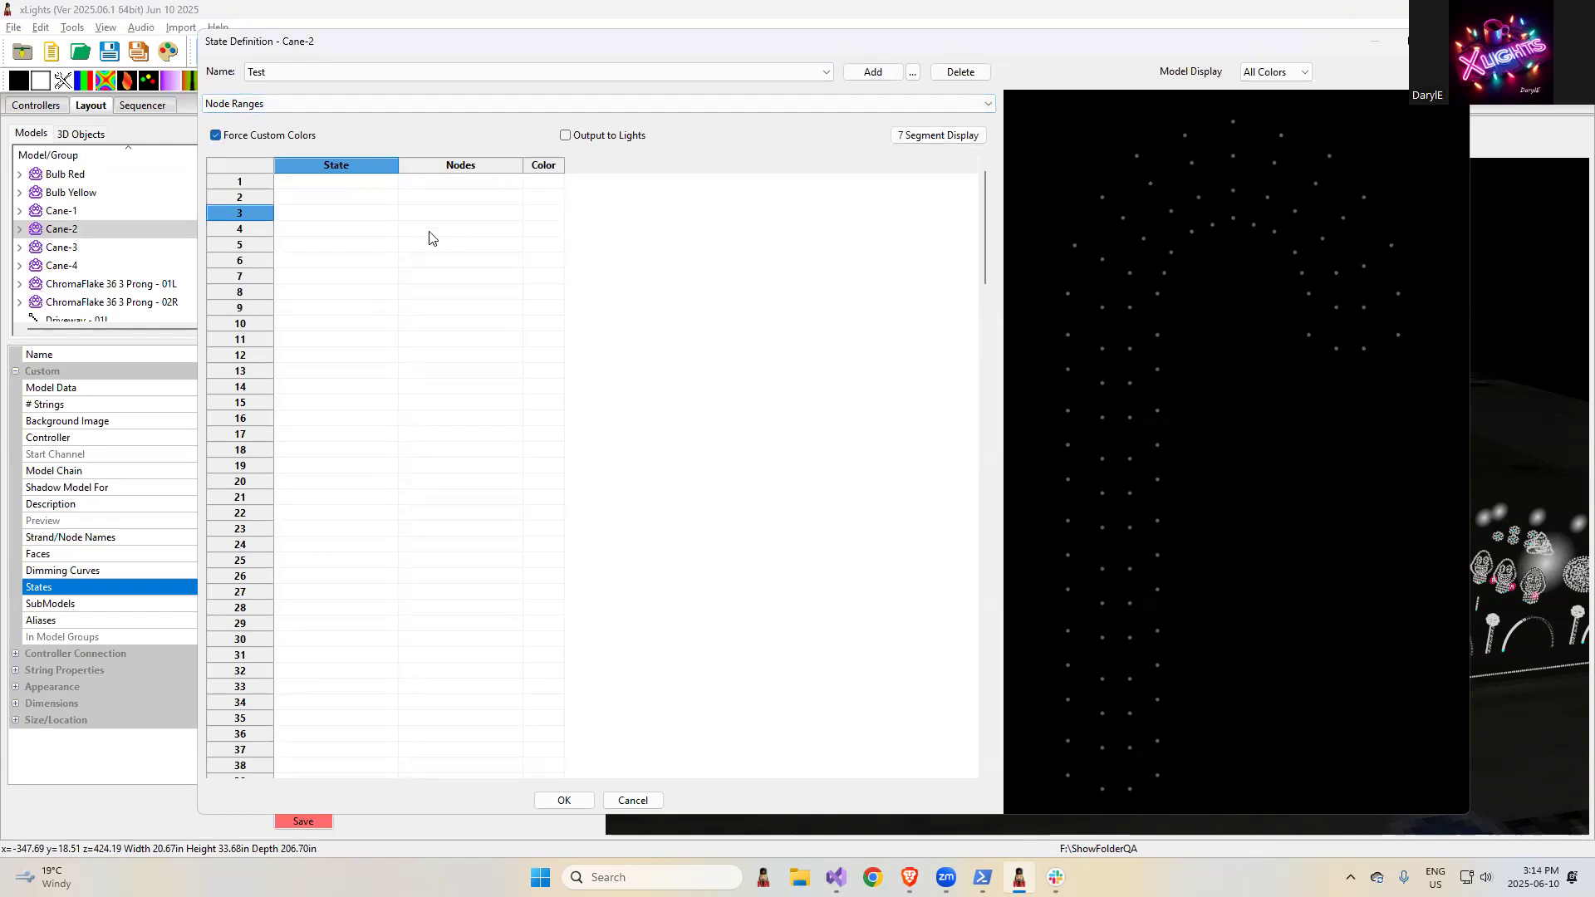
- Enter state 1 in rows 3 and 4 and state 2 in rows 6 and 7, leaving row 5 blank
click(360, 214)
text(1)
click(345, 229)
text(1)
click(345, 249)
text(2)
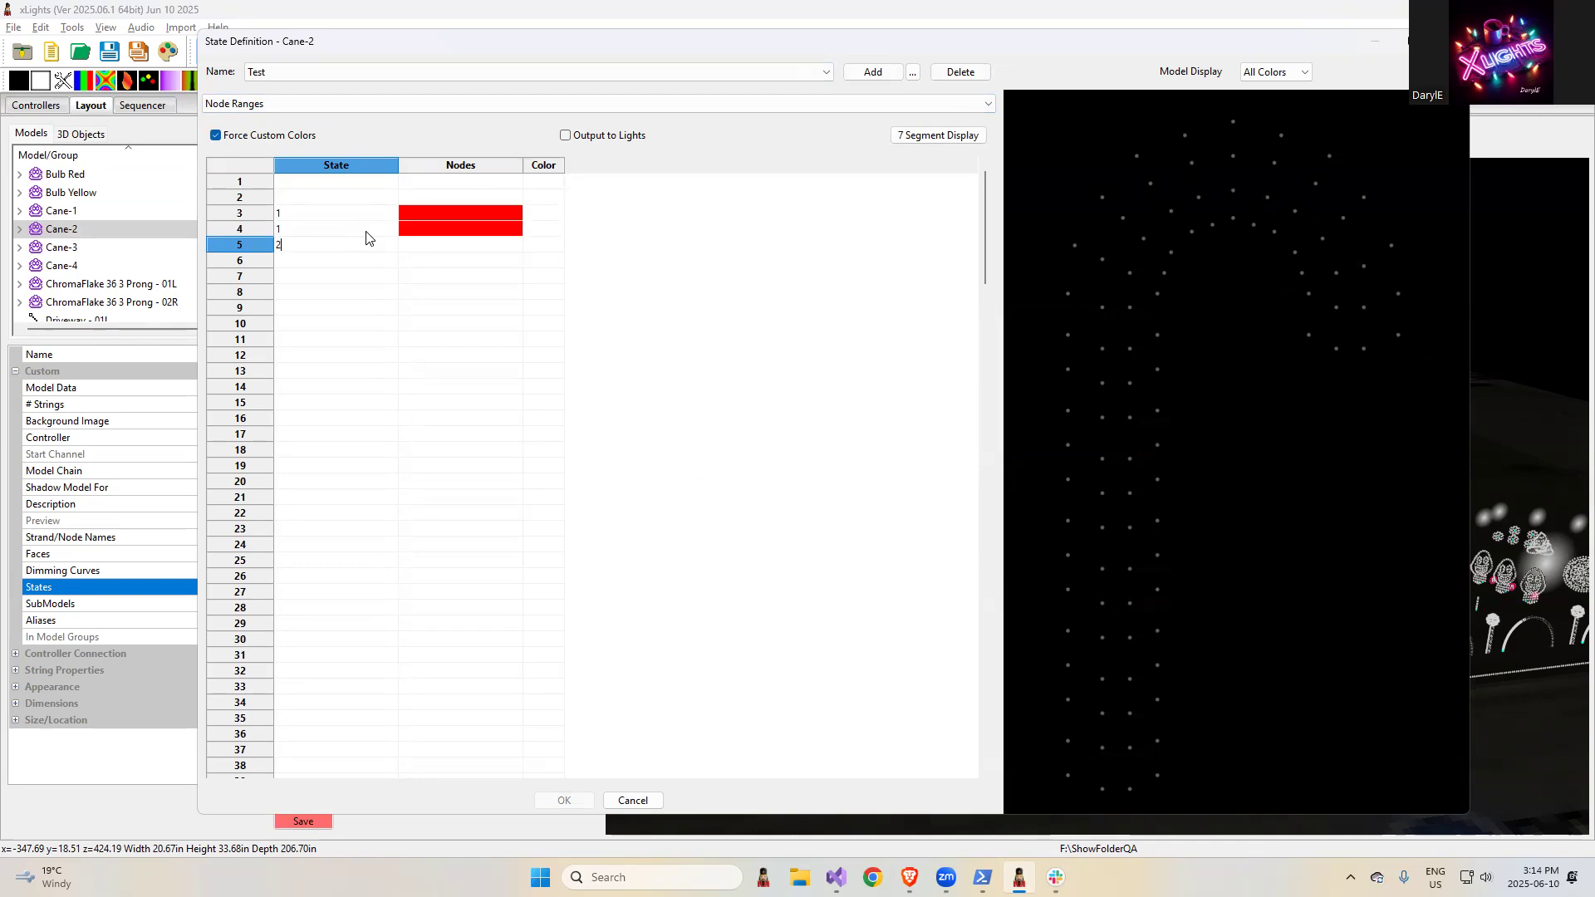
click(329, 264)
text(2)
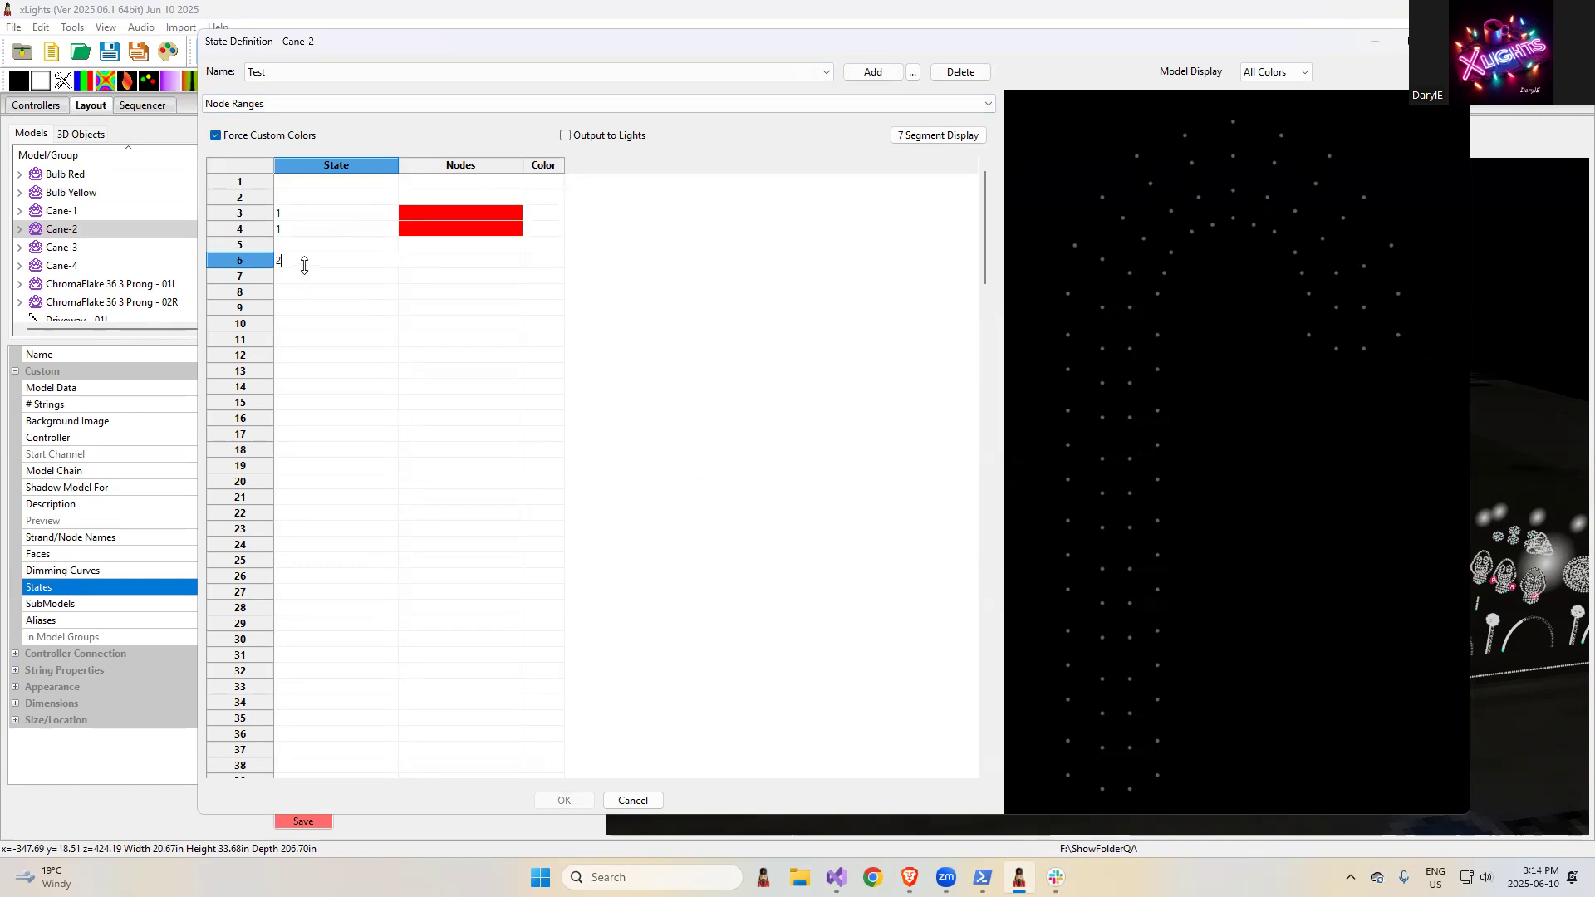
click(303, 281)
text(2)
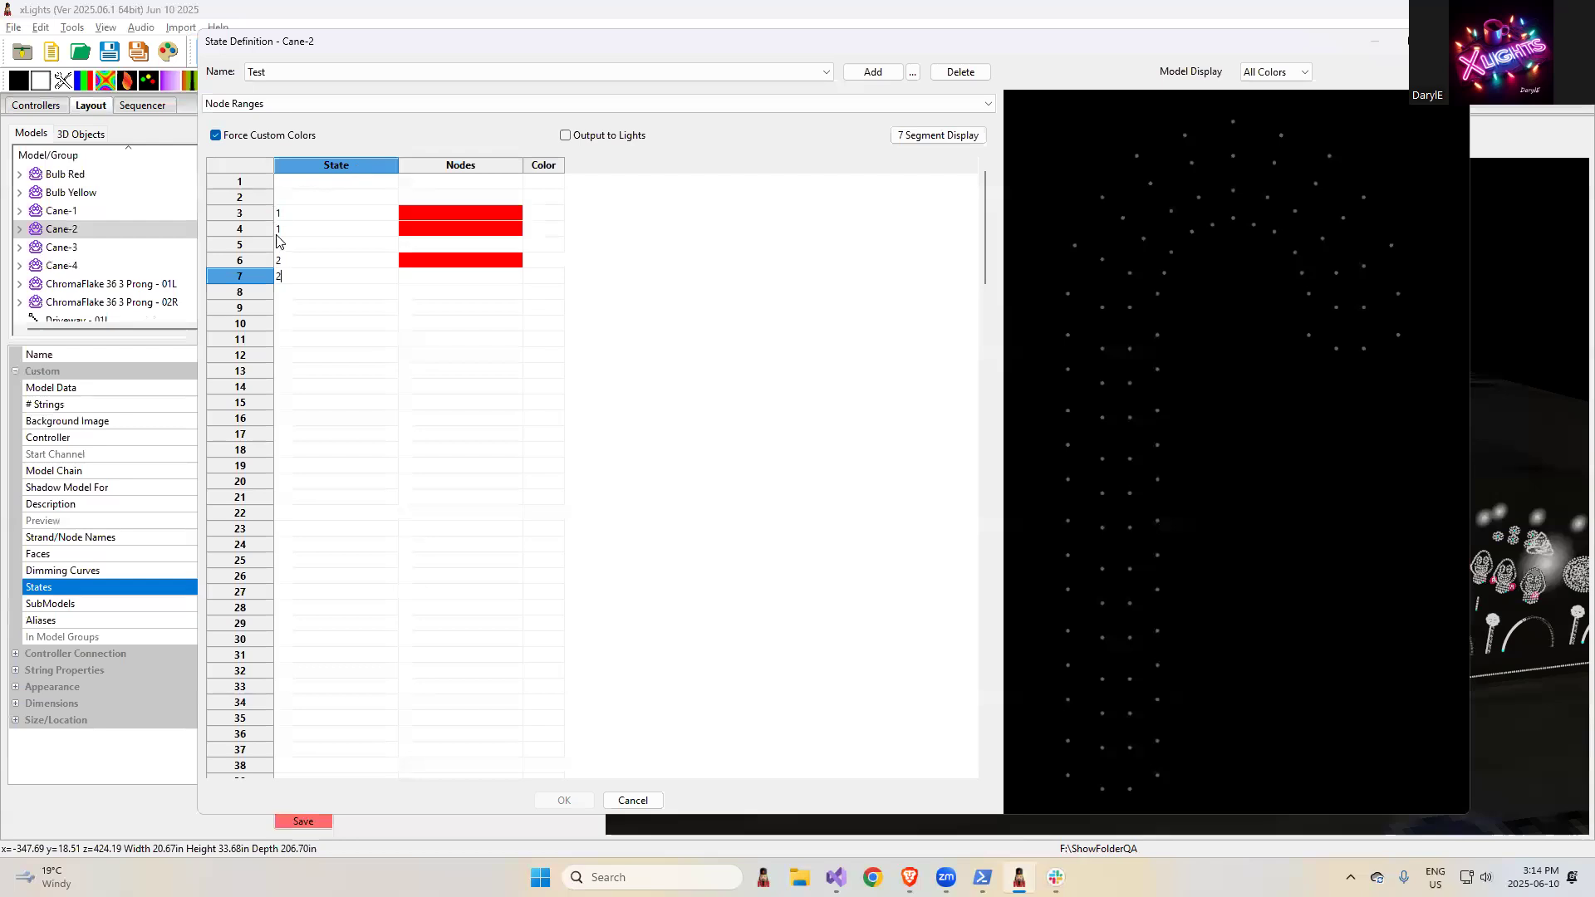
- Assign nodes 1-10 to row 3 and nodes 30-35 to row 4 of state 1
click(447, 201)
click(426, 214)
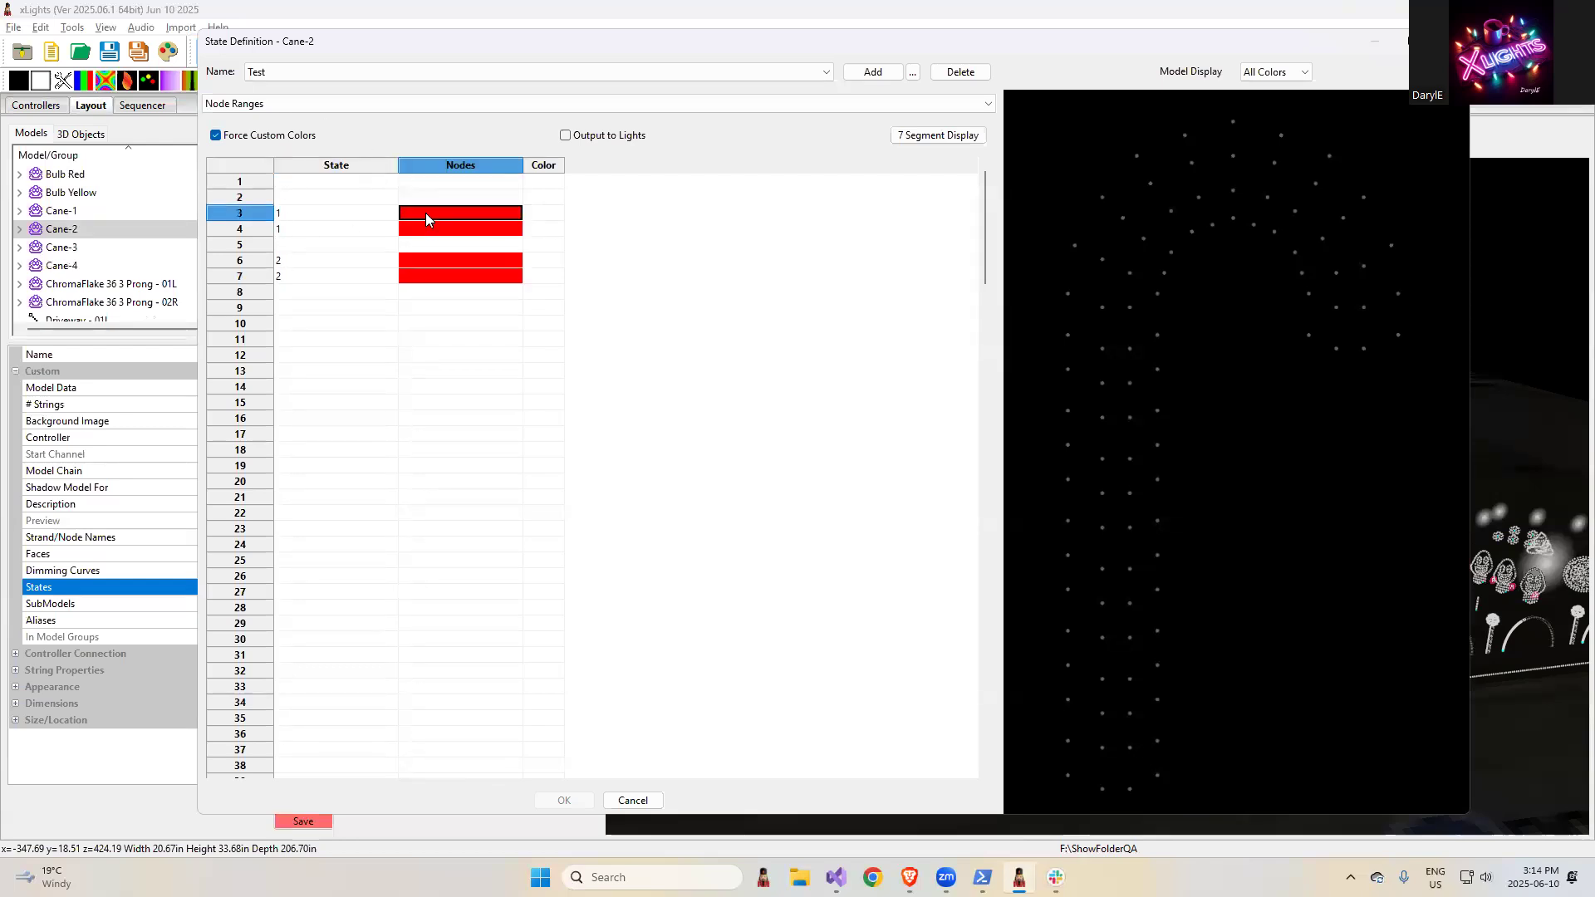
text(1-10)
key(Tab)
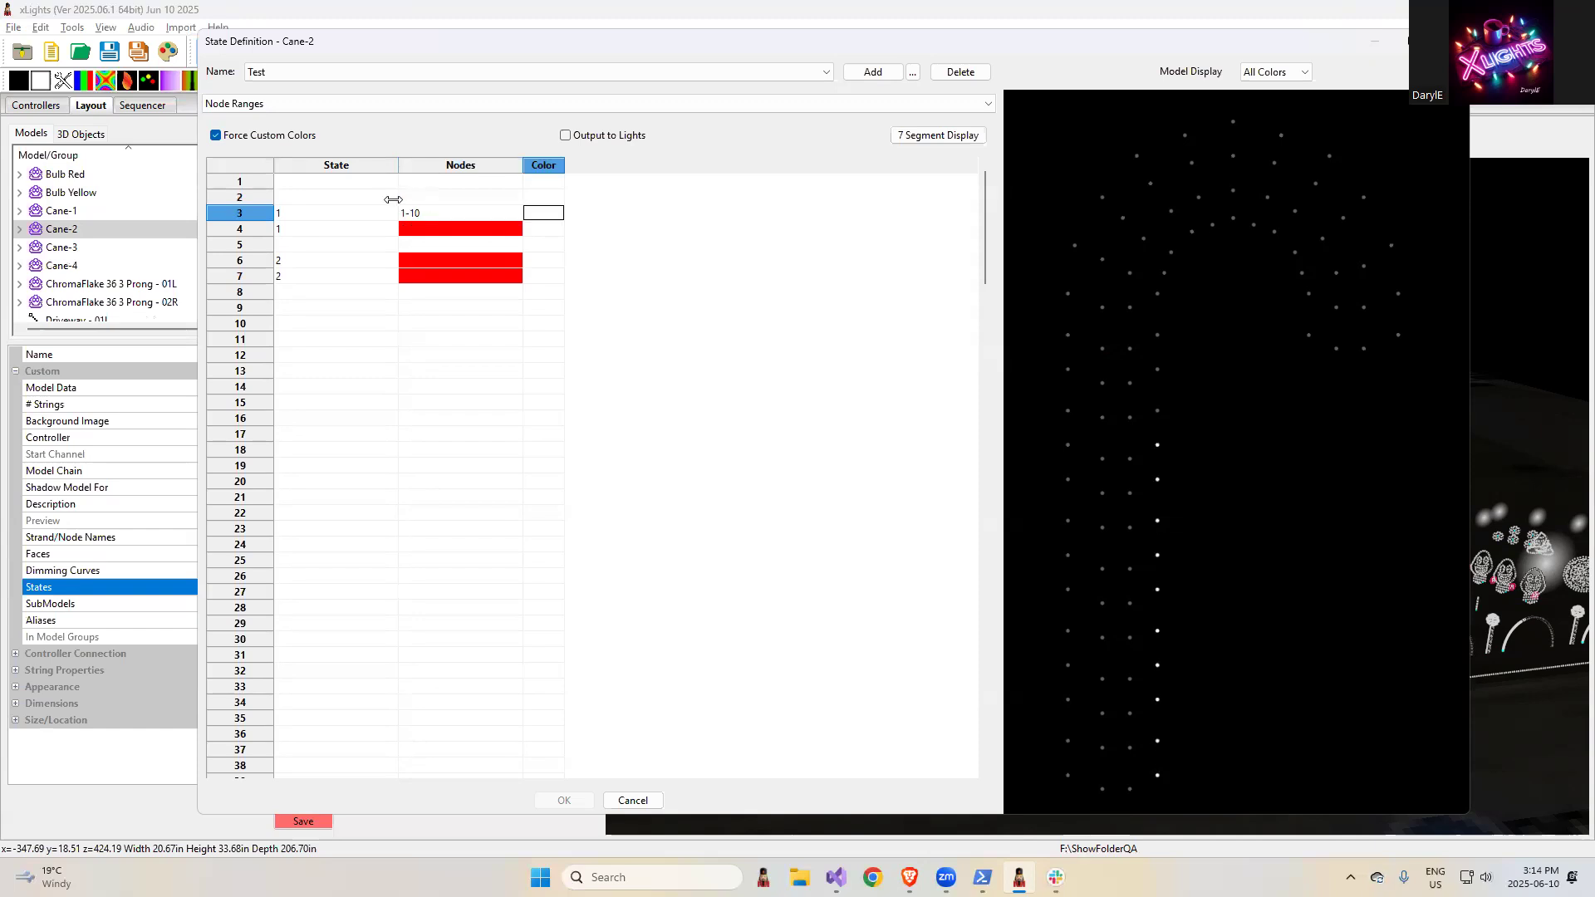
click(418, 238)
text(30-35)
key(Tab)
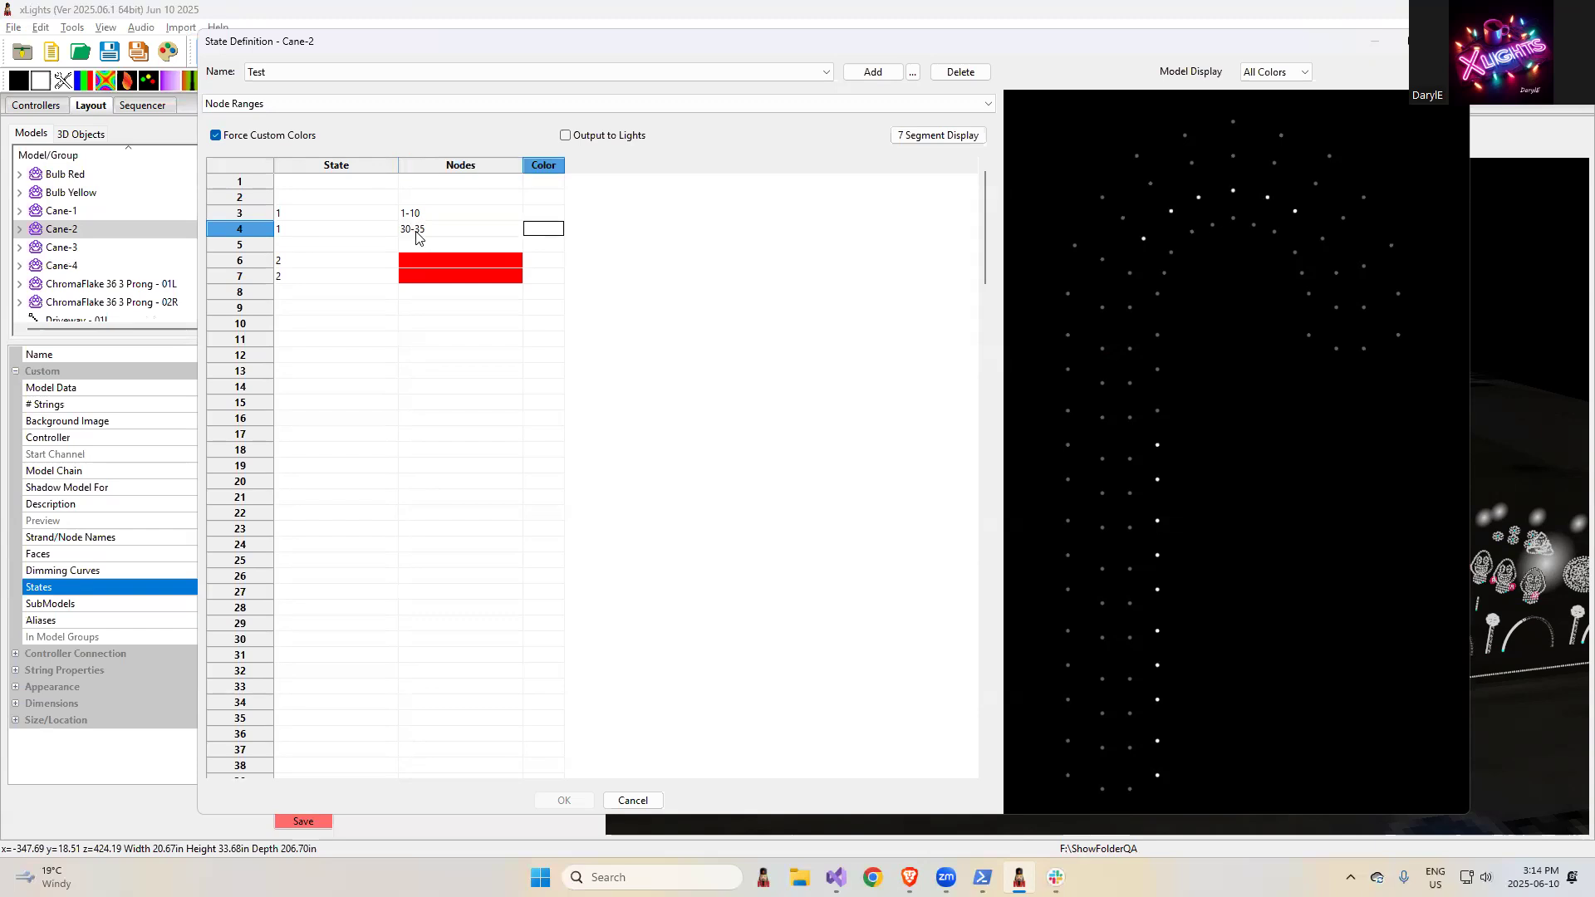
- Color the state 1 rows pink for nodes 1-10 and red for nodes 30-35
click(543, 216)
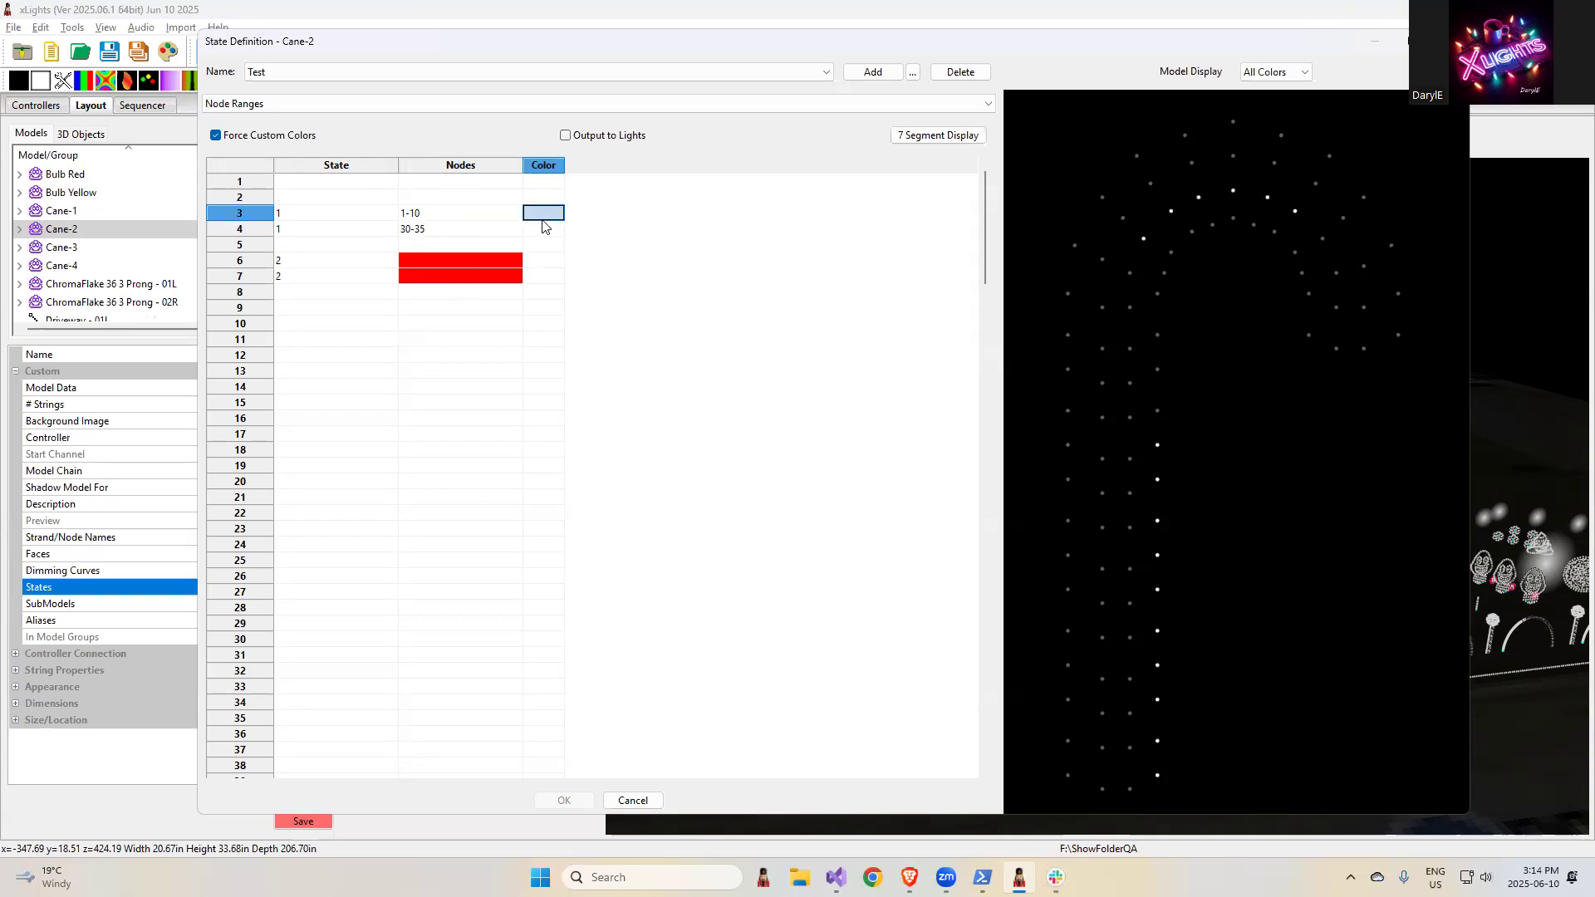
click(543, 218)
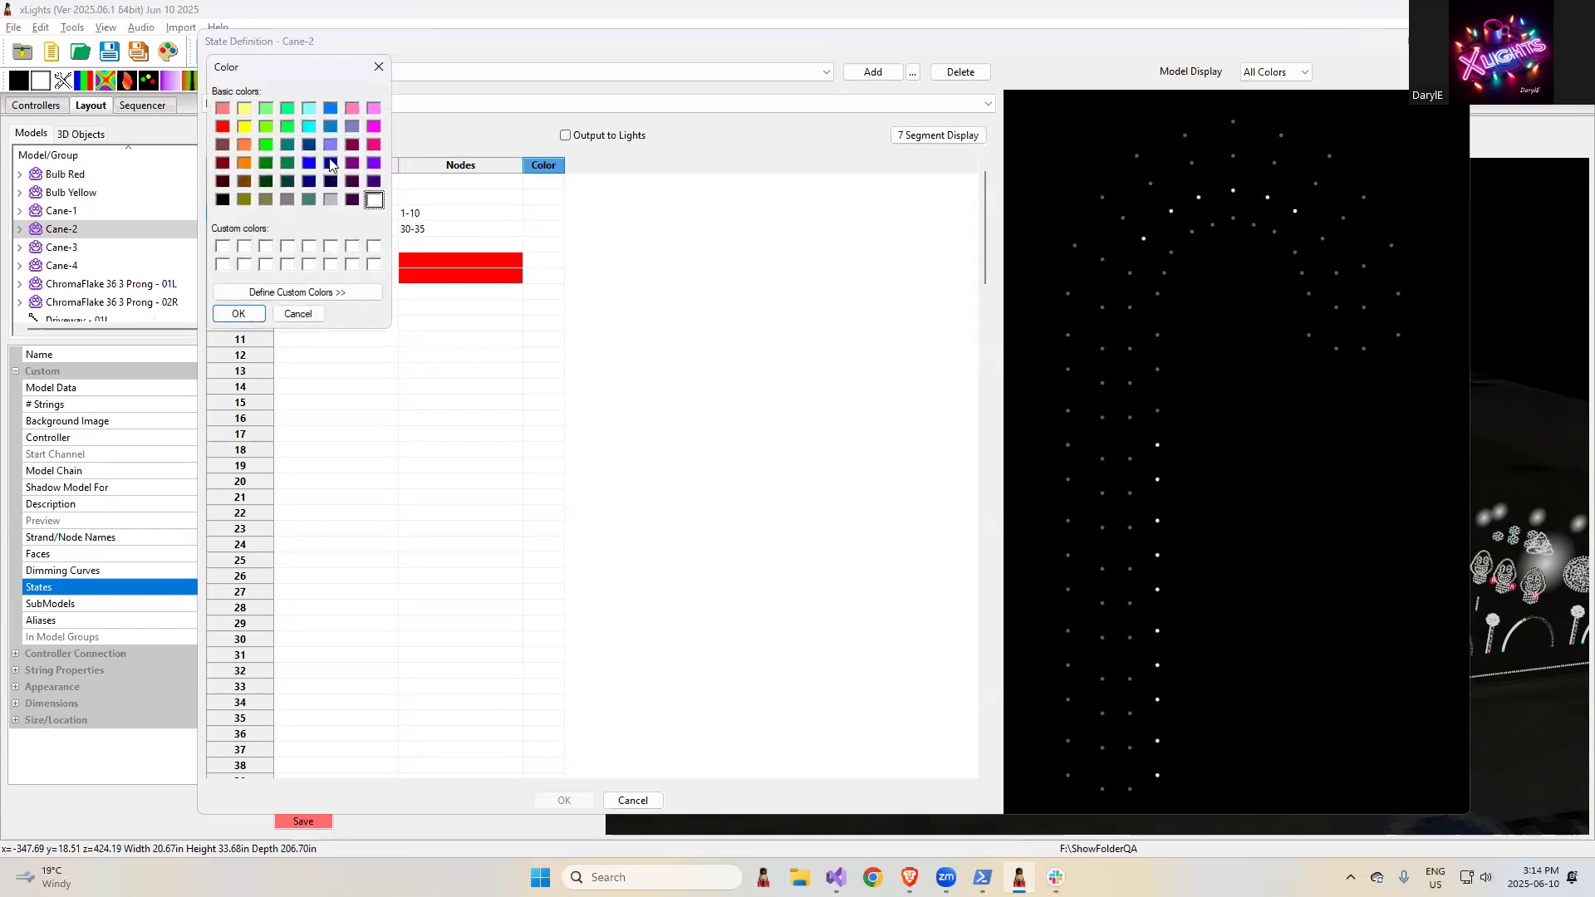
click(375, 144)
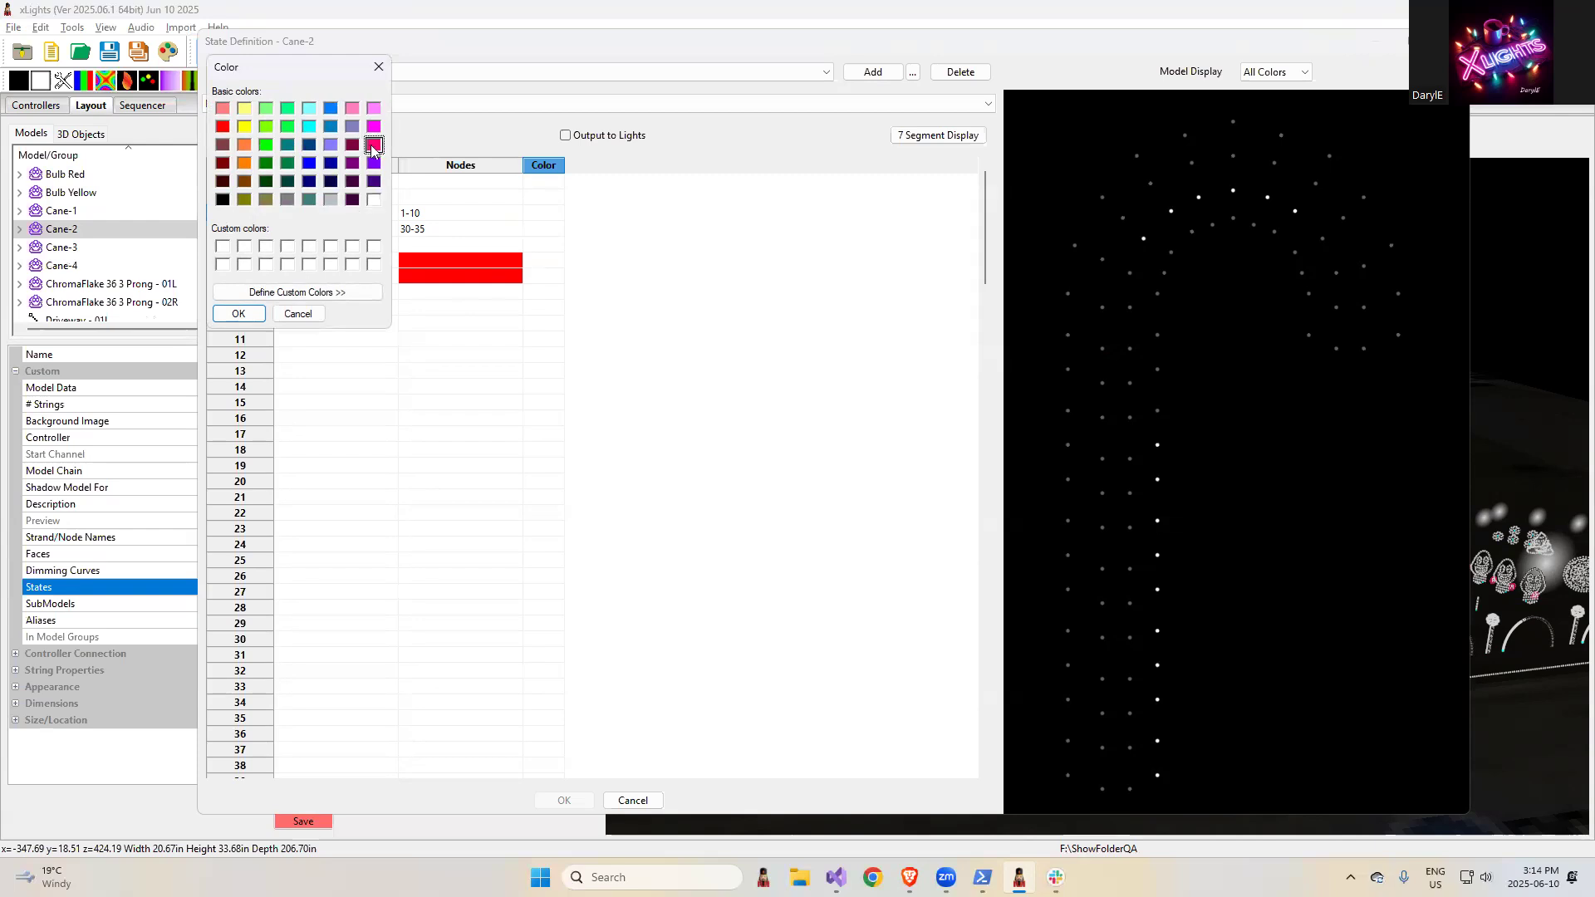
click(239, 313)
click(546, 229)
click(545, 229)
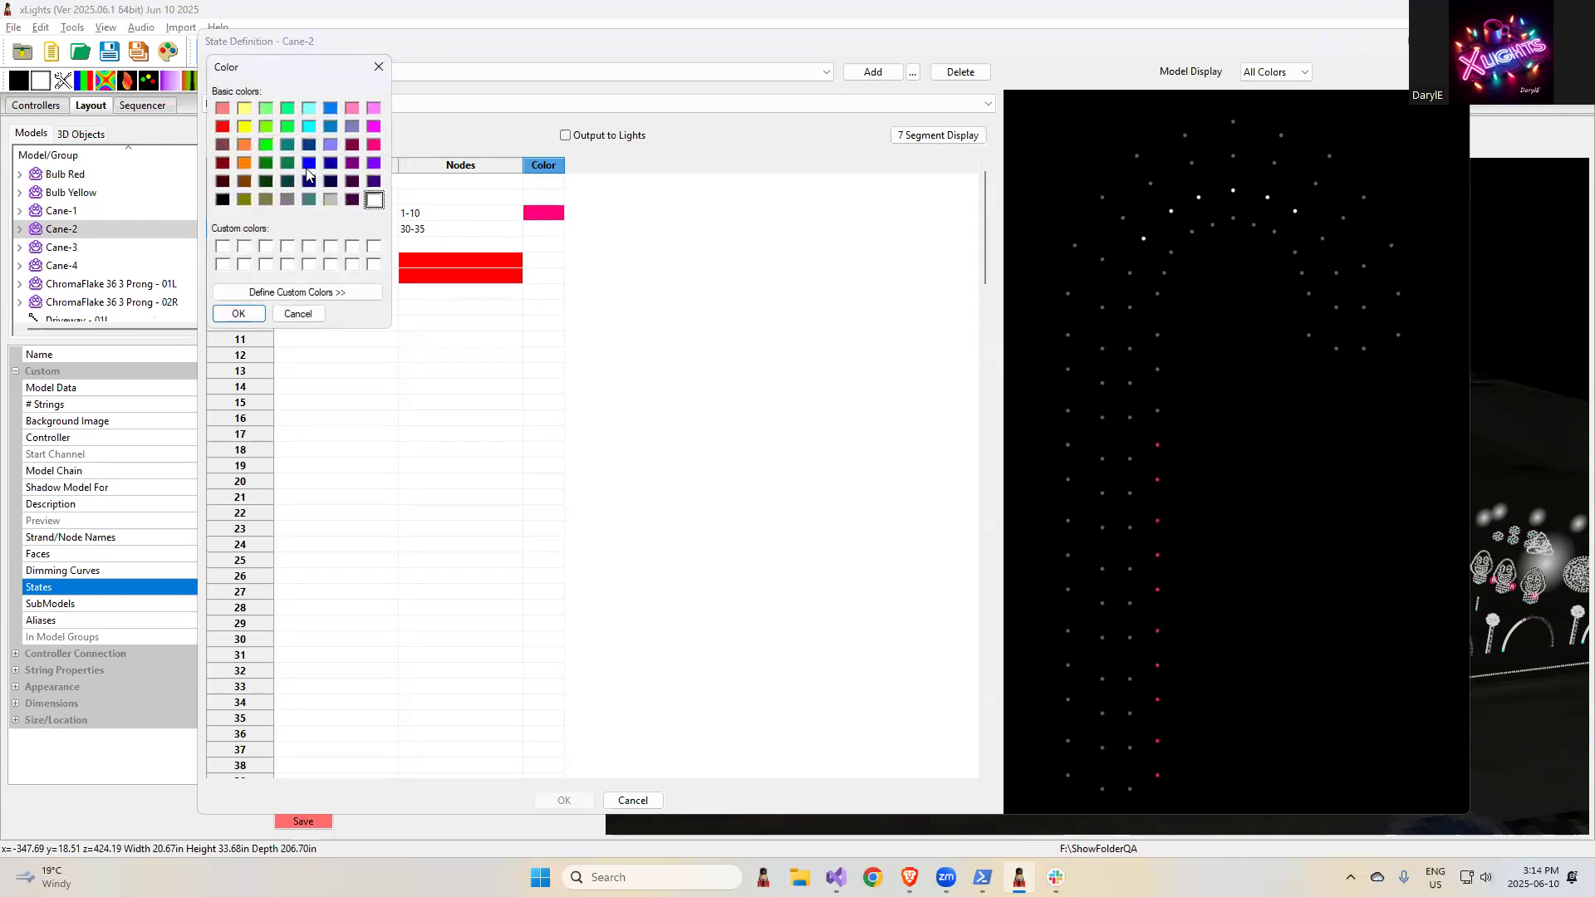
click(224, 128)
click(239, 314)
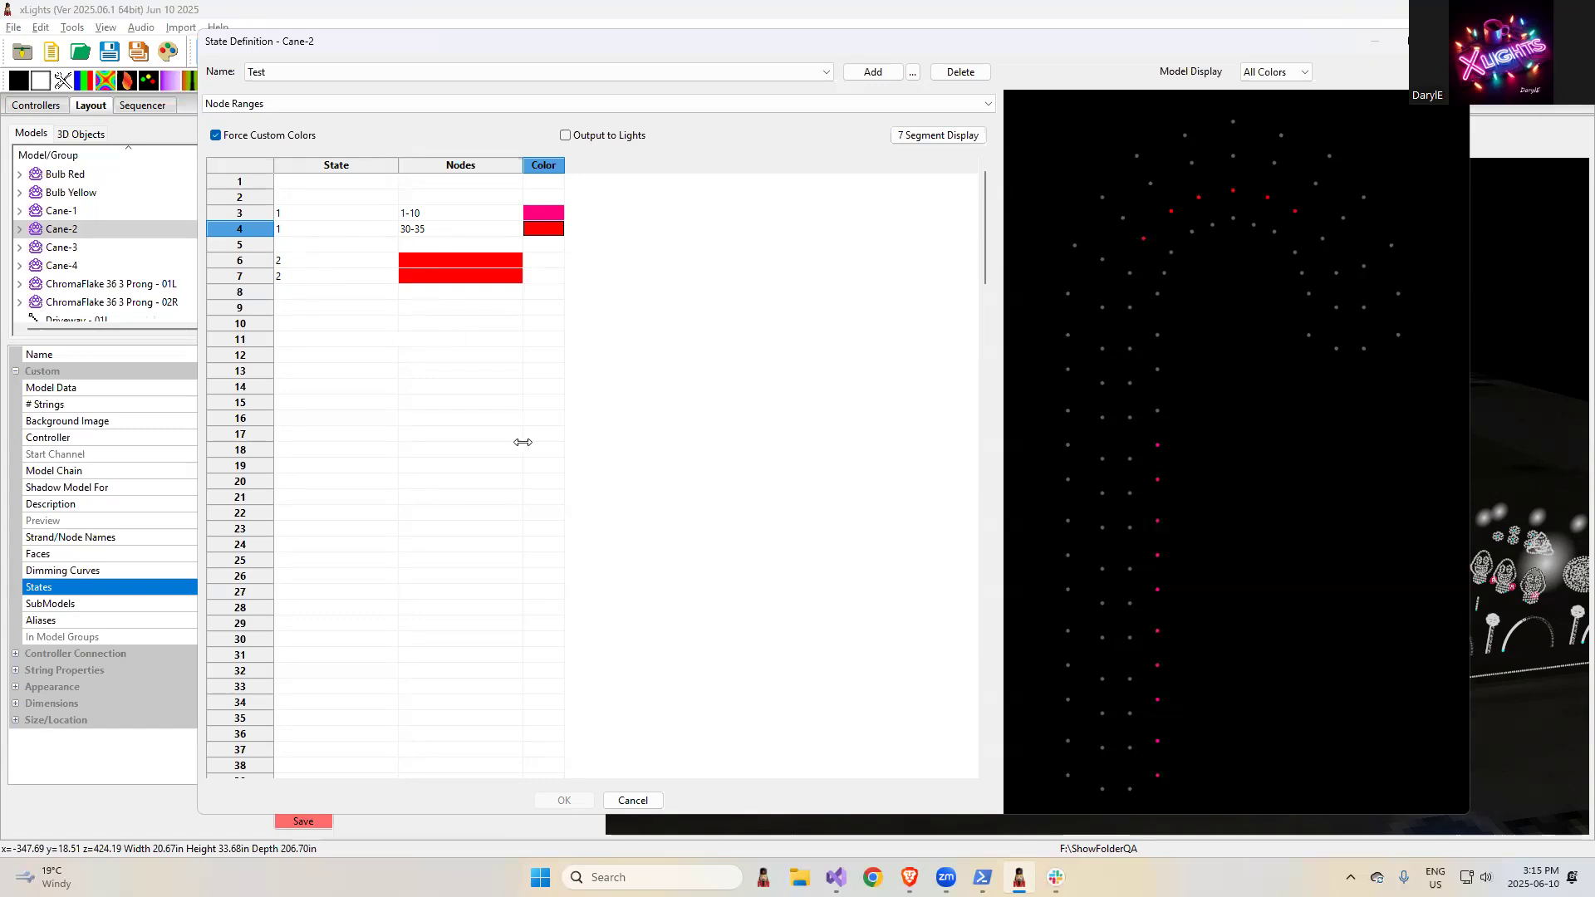
- Assign nodes 1-10 to row 6 and nodes 30-35 to row 7 of state 2
click(430, 266)
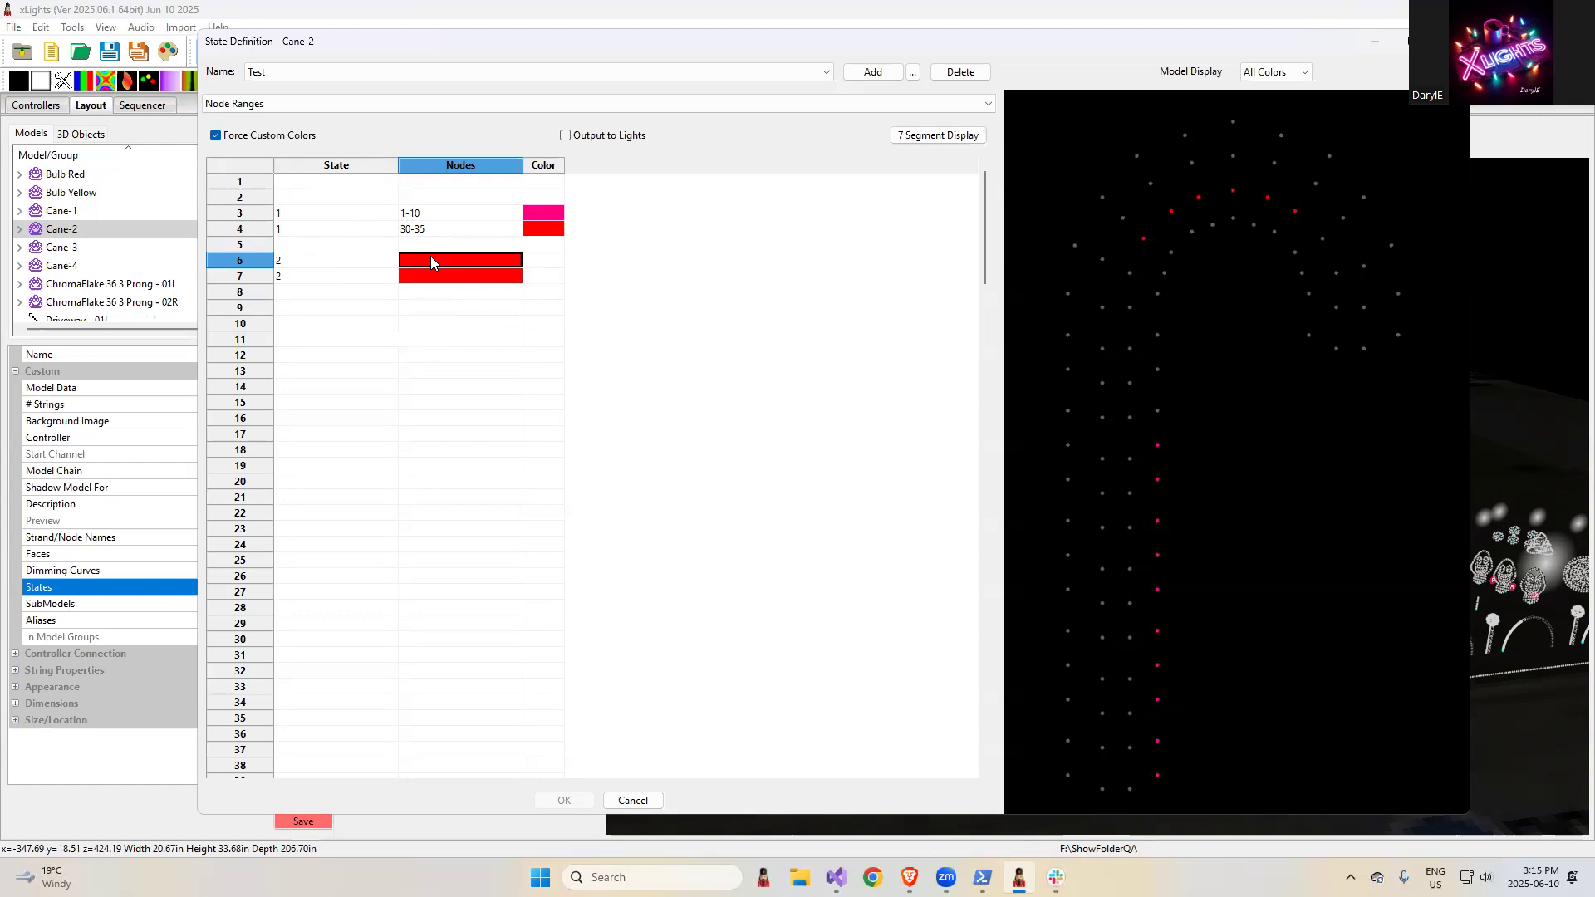
click(431, 264)
click(429, 277)
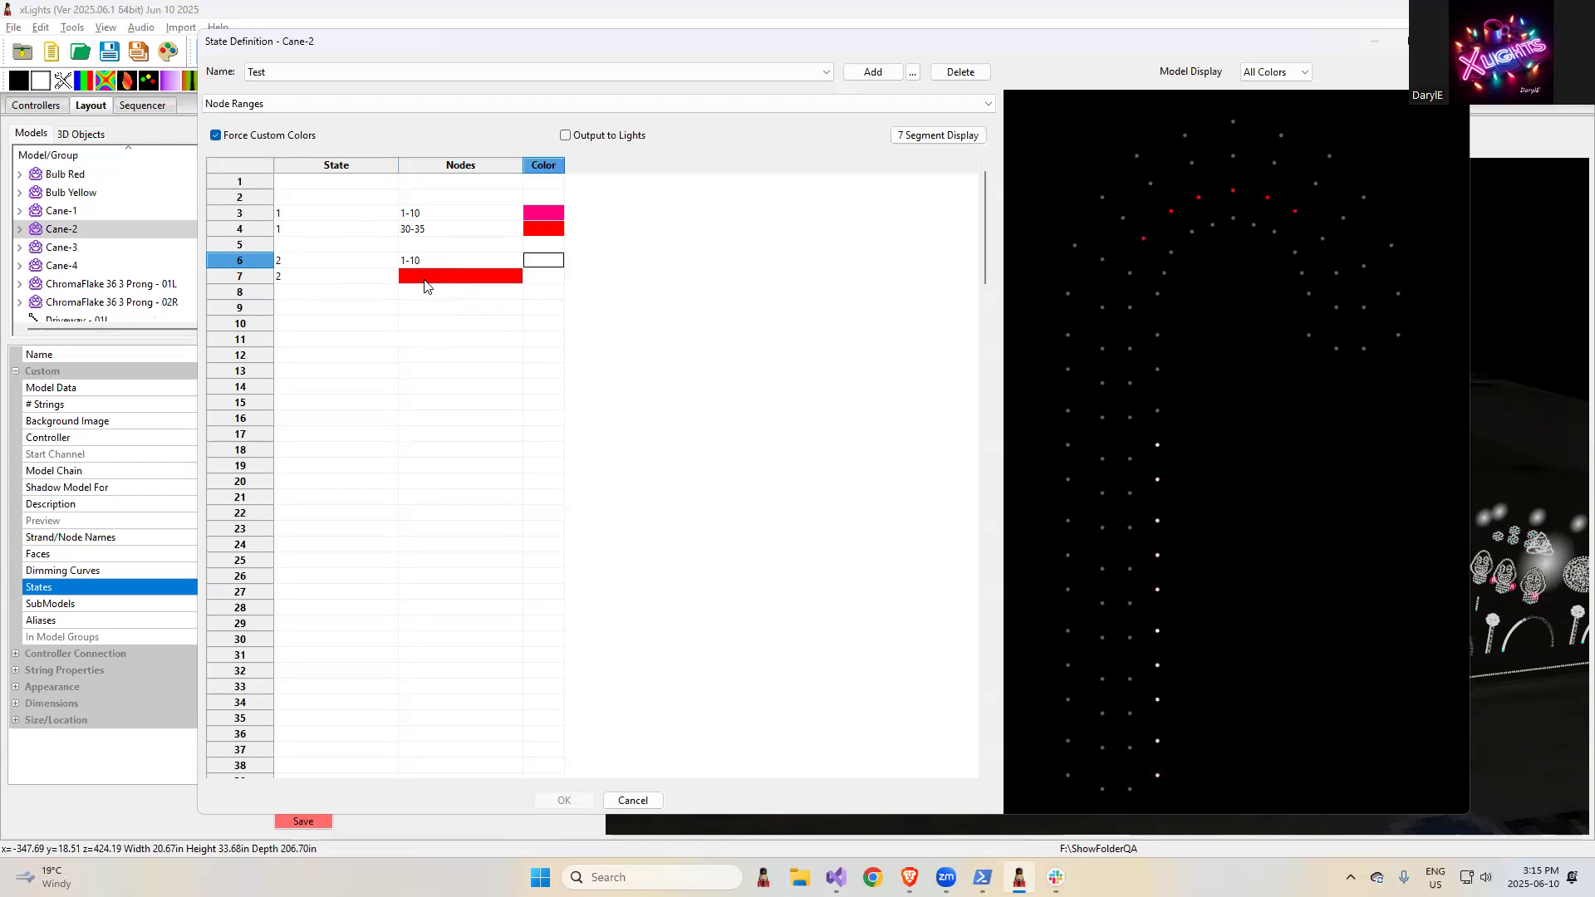
click(418, 278)
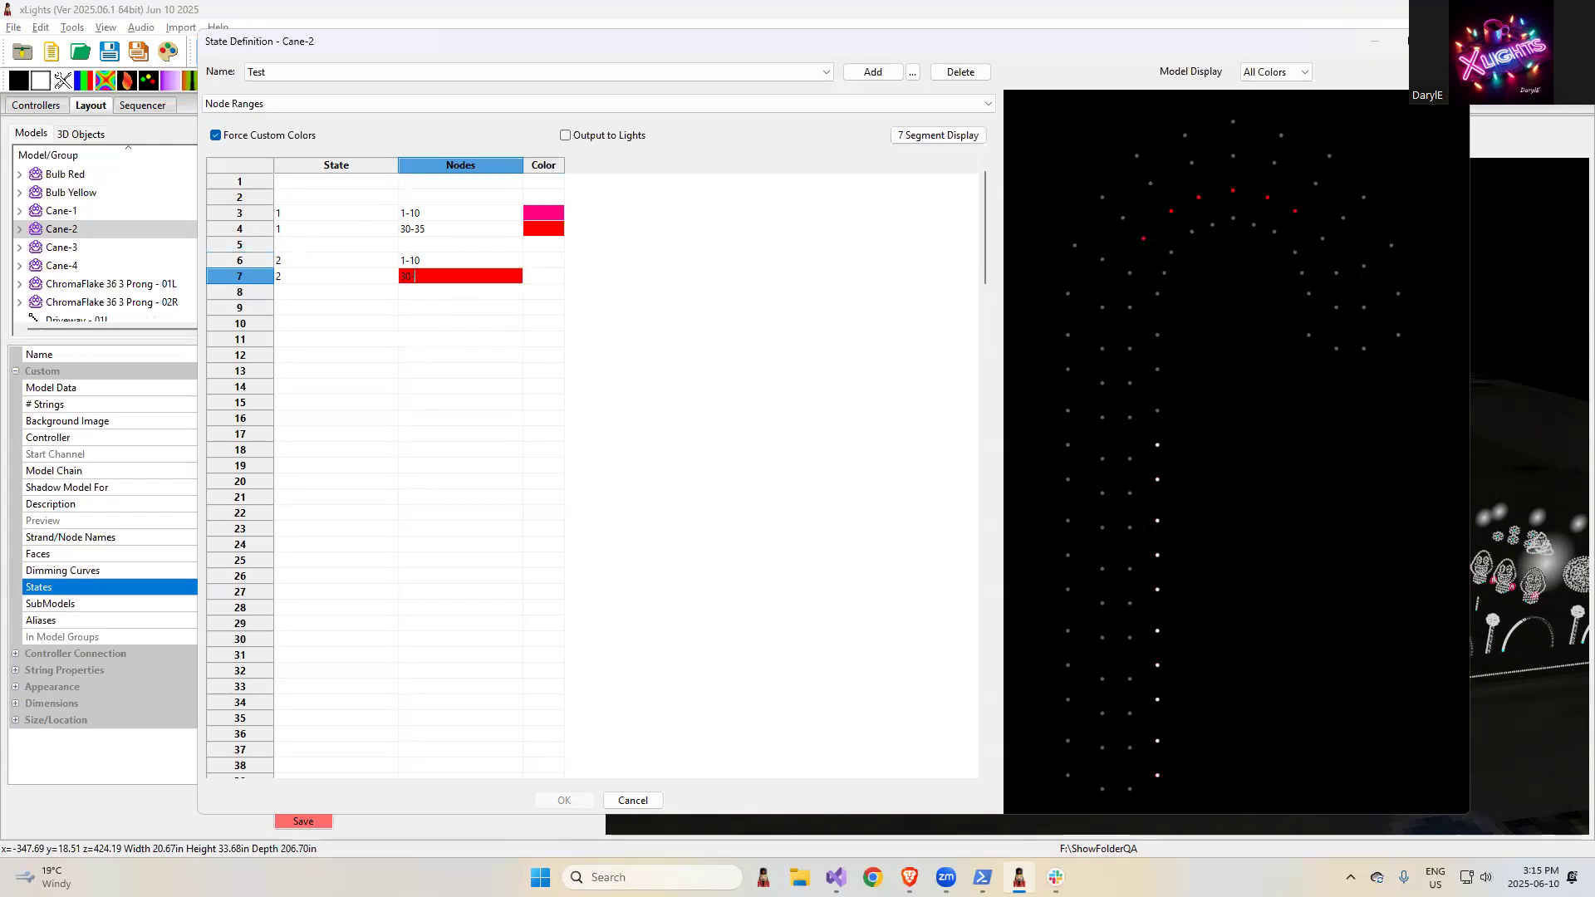
click(544, 274)
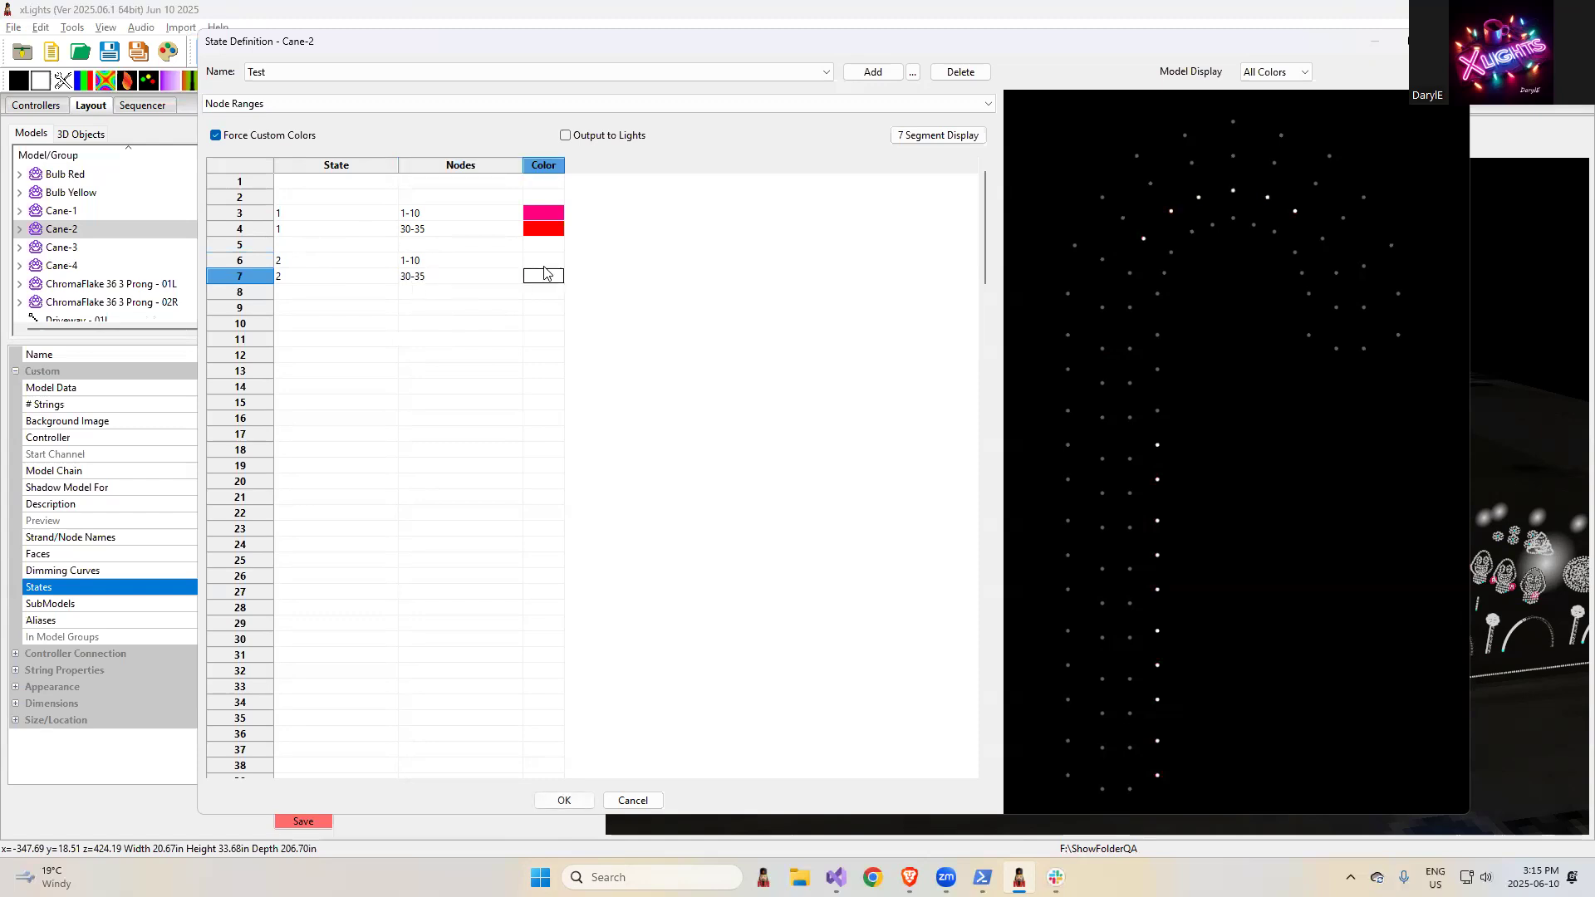
- Color the state 2 rows blue for nodes 1-10 and purple for nodes 30-35, and accept the state definition
click(544, 268)
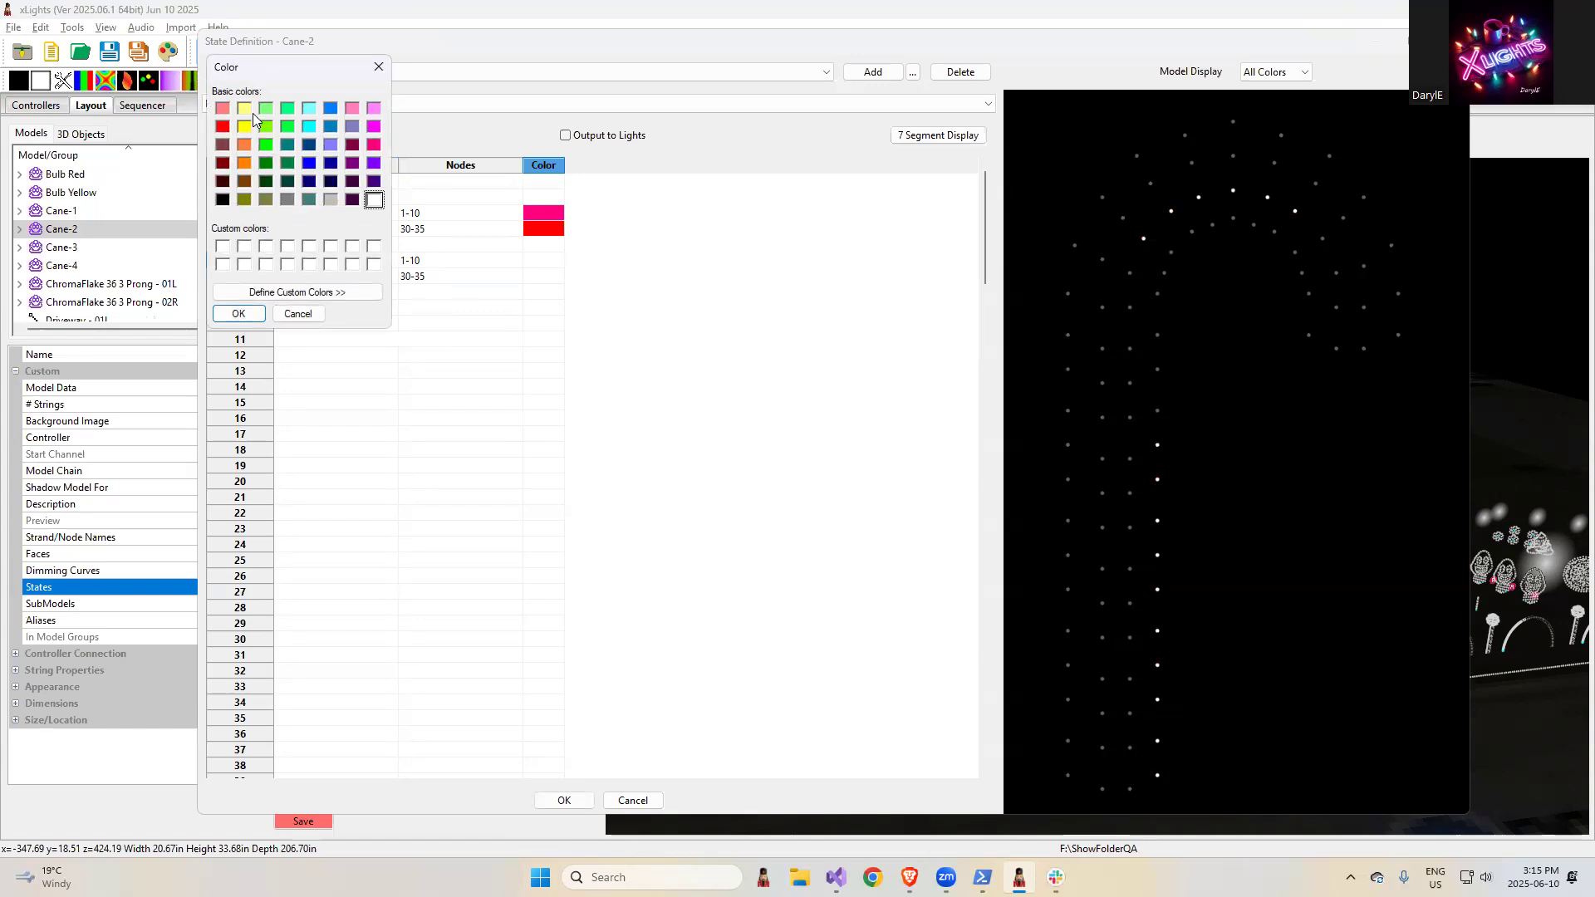
click(332, 128)
click(239, 314)
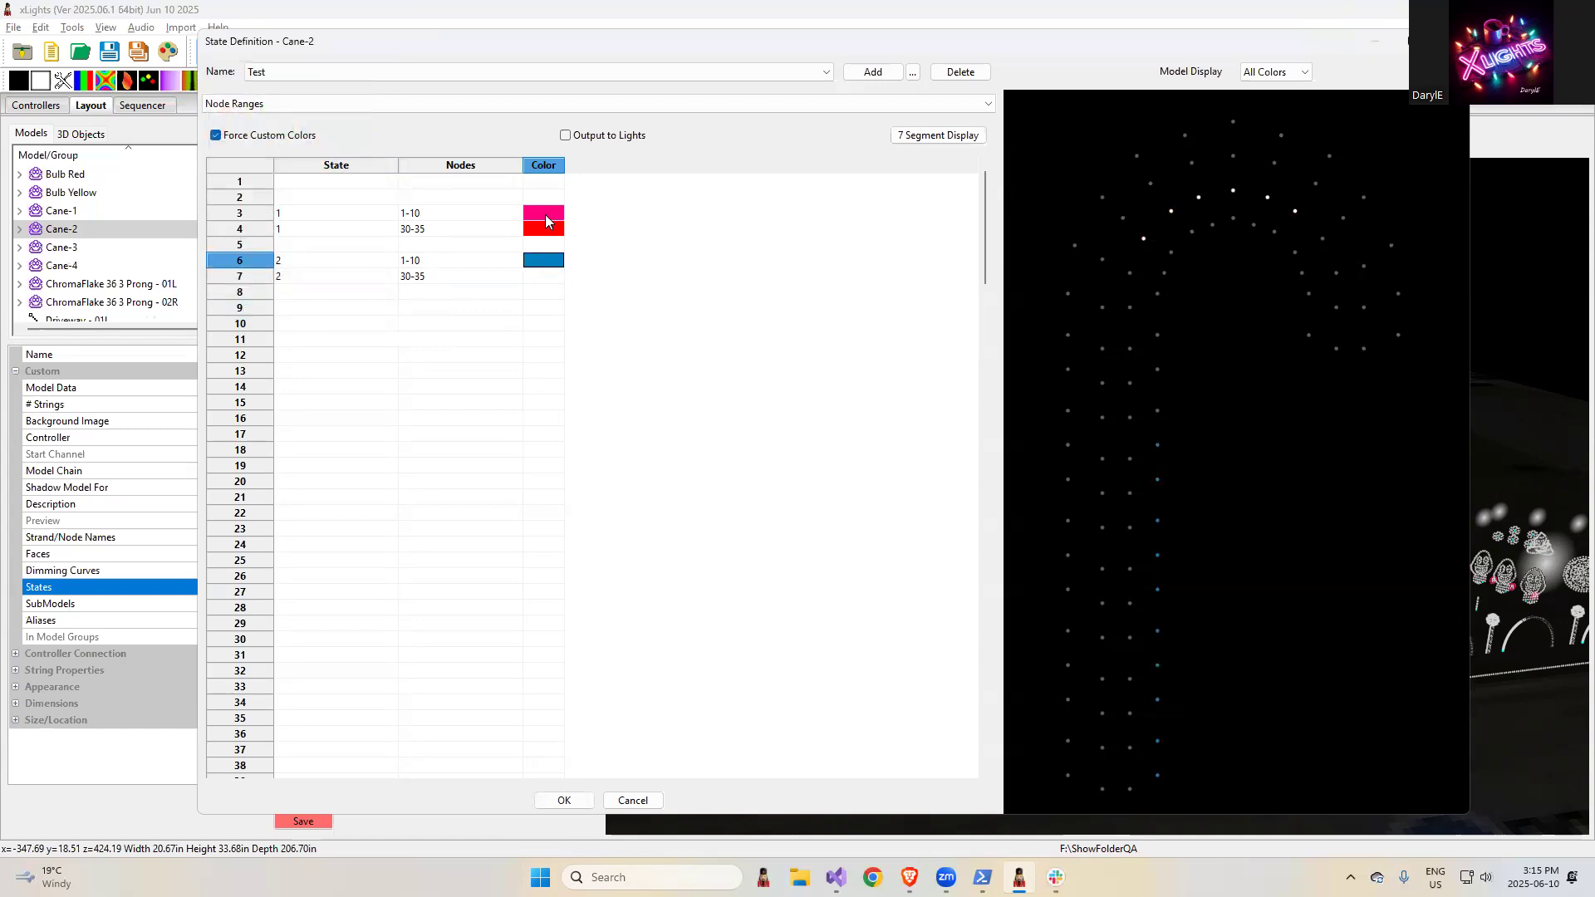
click(544, 276)
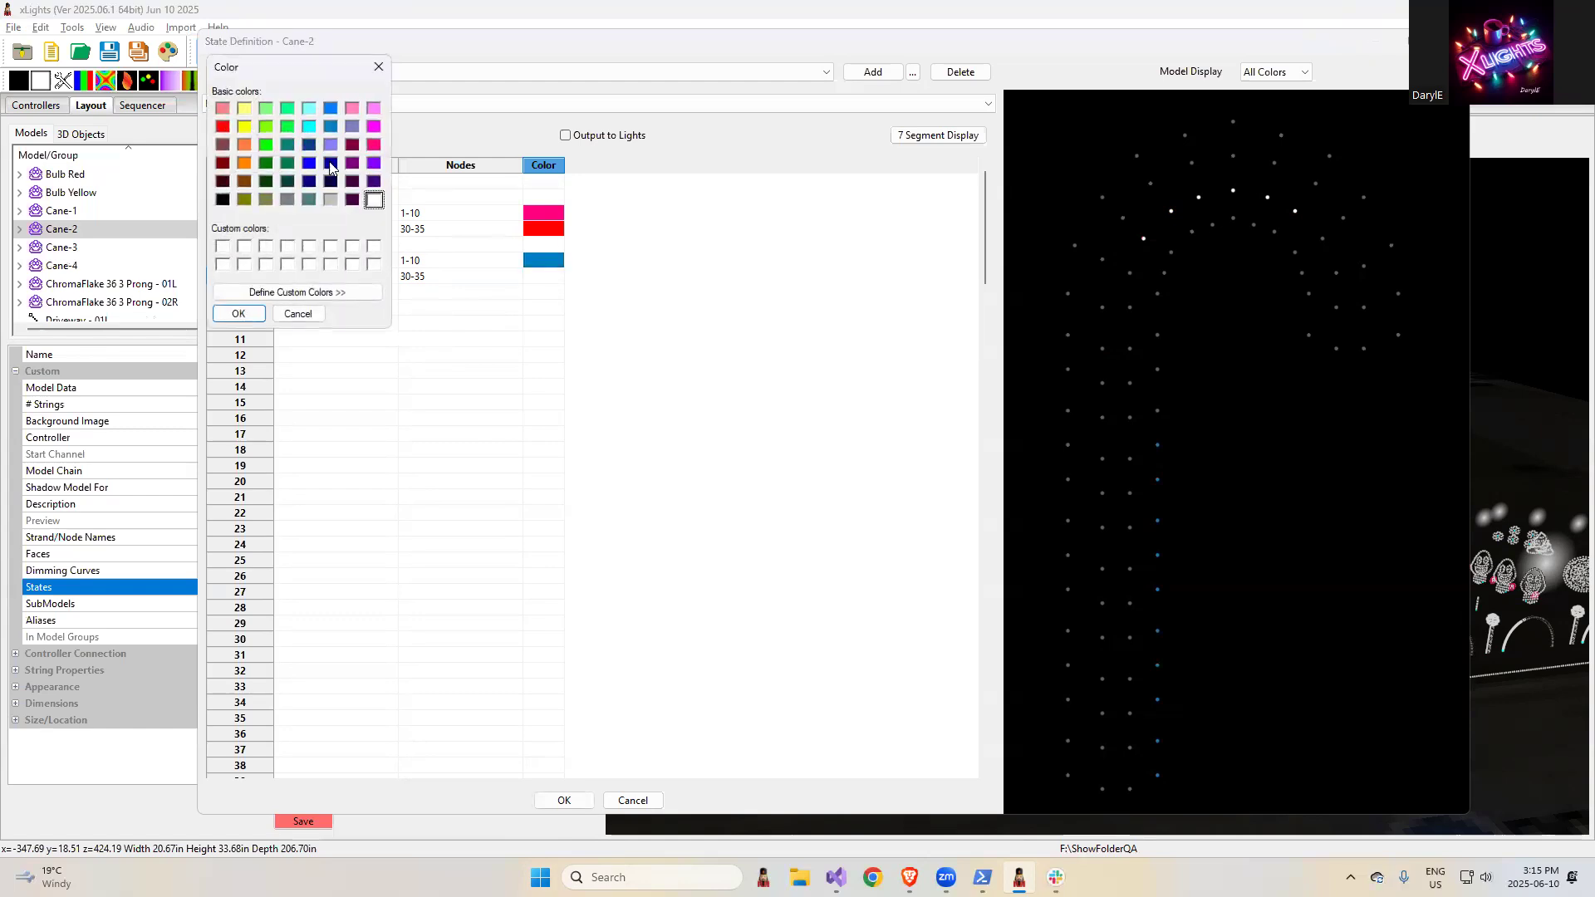
click(352, 163)
click(247, 314)
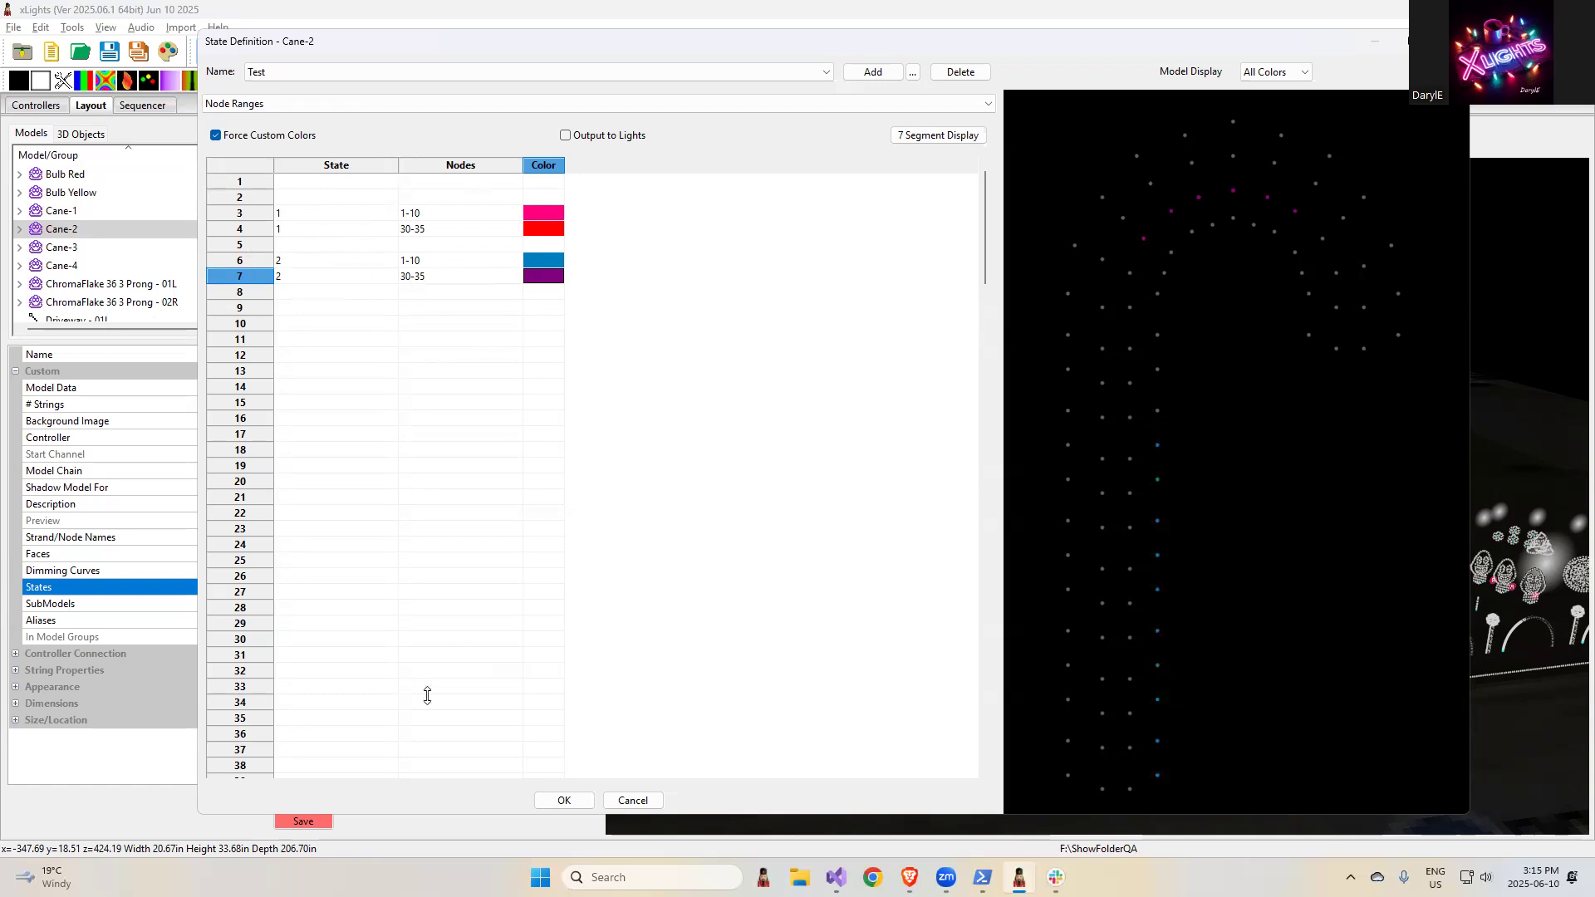
click(278, 245)
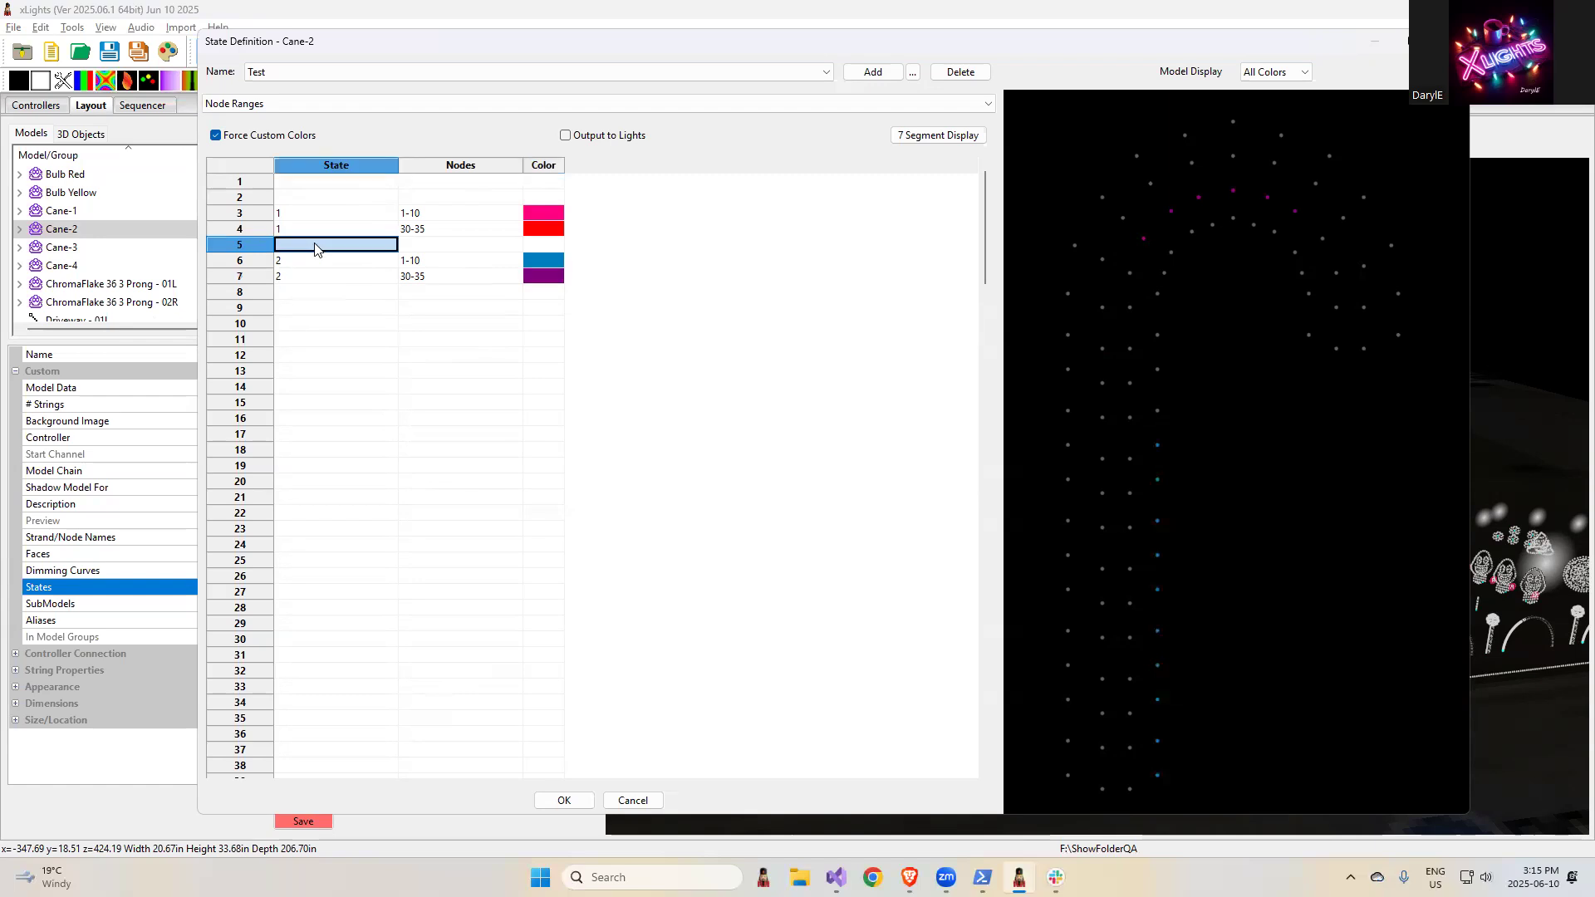
click(565, 801)
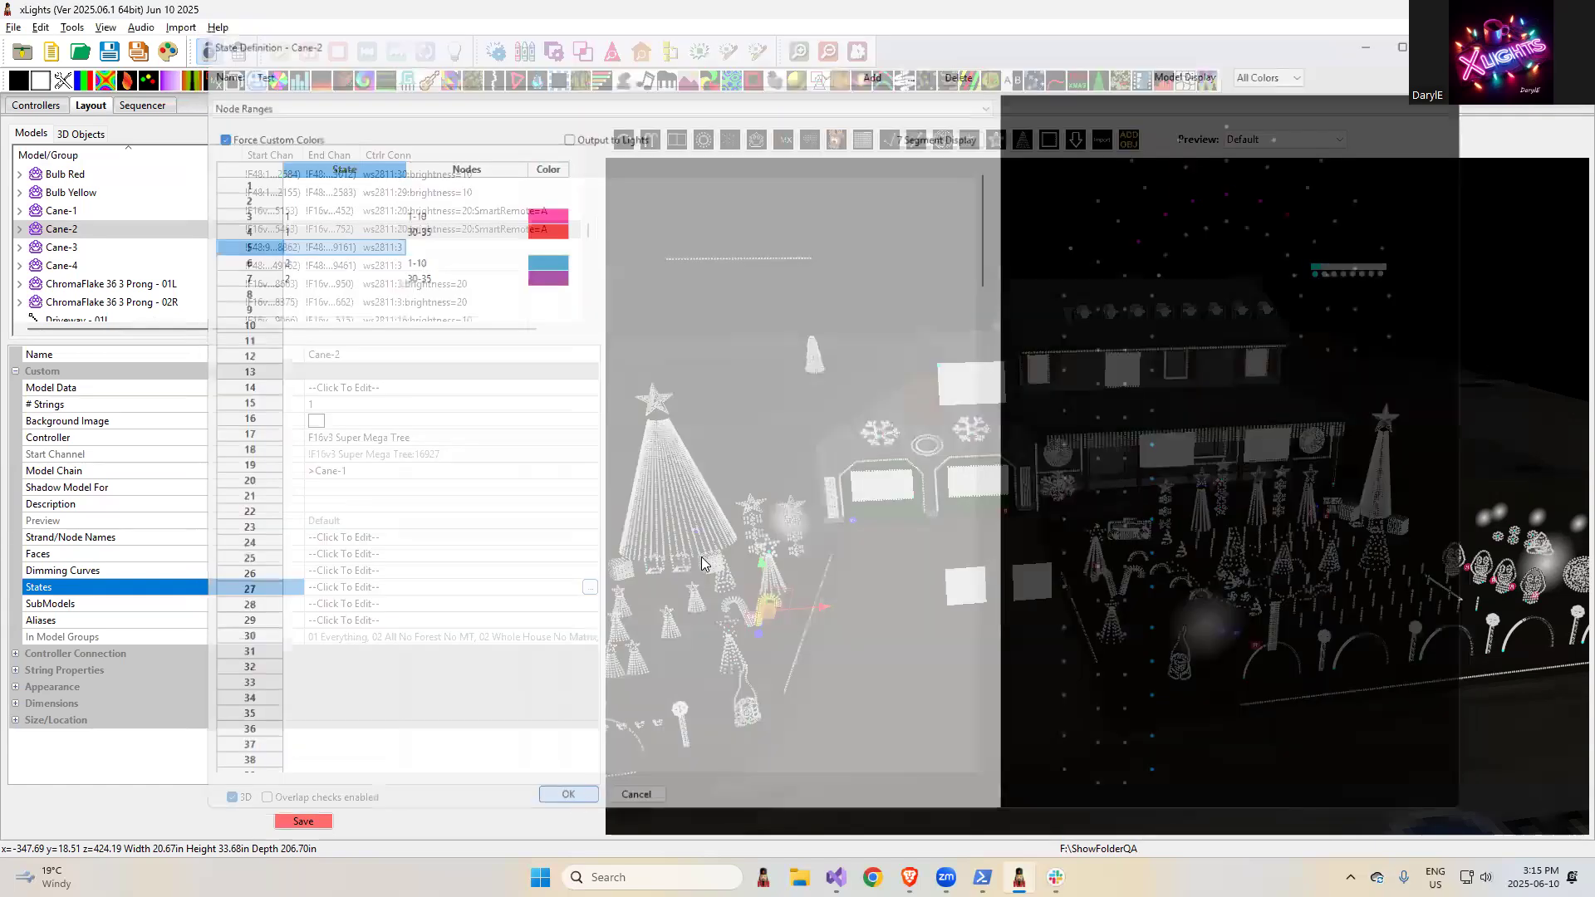
- Switch to the browser and highlight the release note "Optionally use color palette in candle effect"
key(alt+Tab)
click(1292, 299)
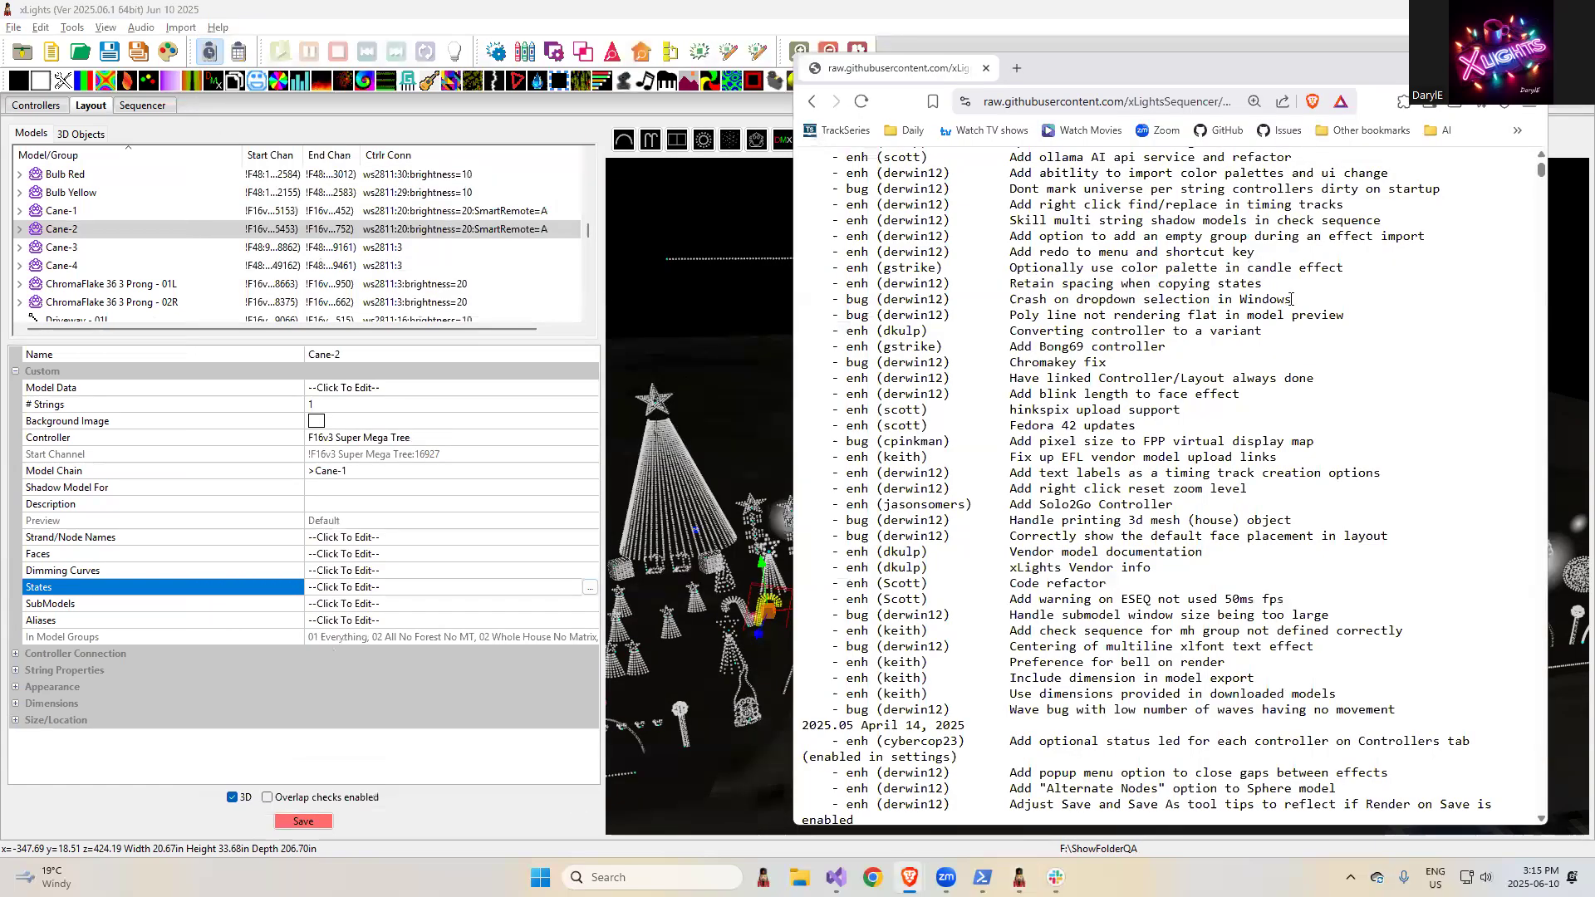
scroll(1336, 507, up, 3)
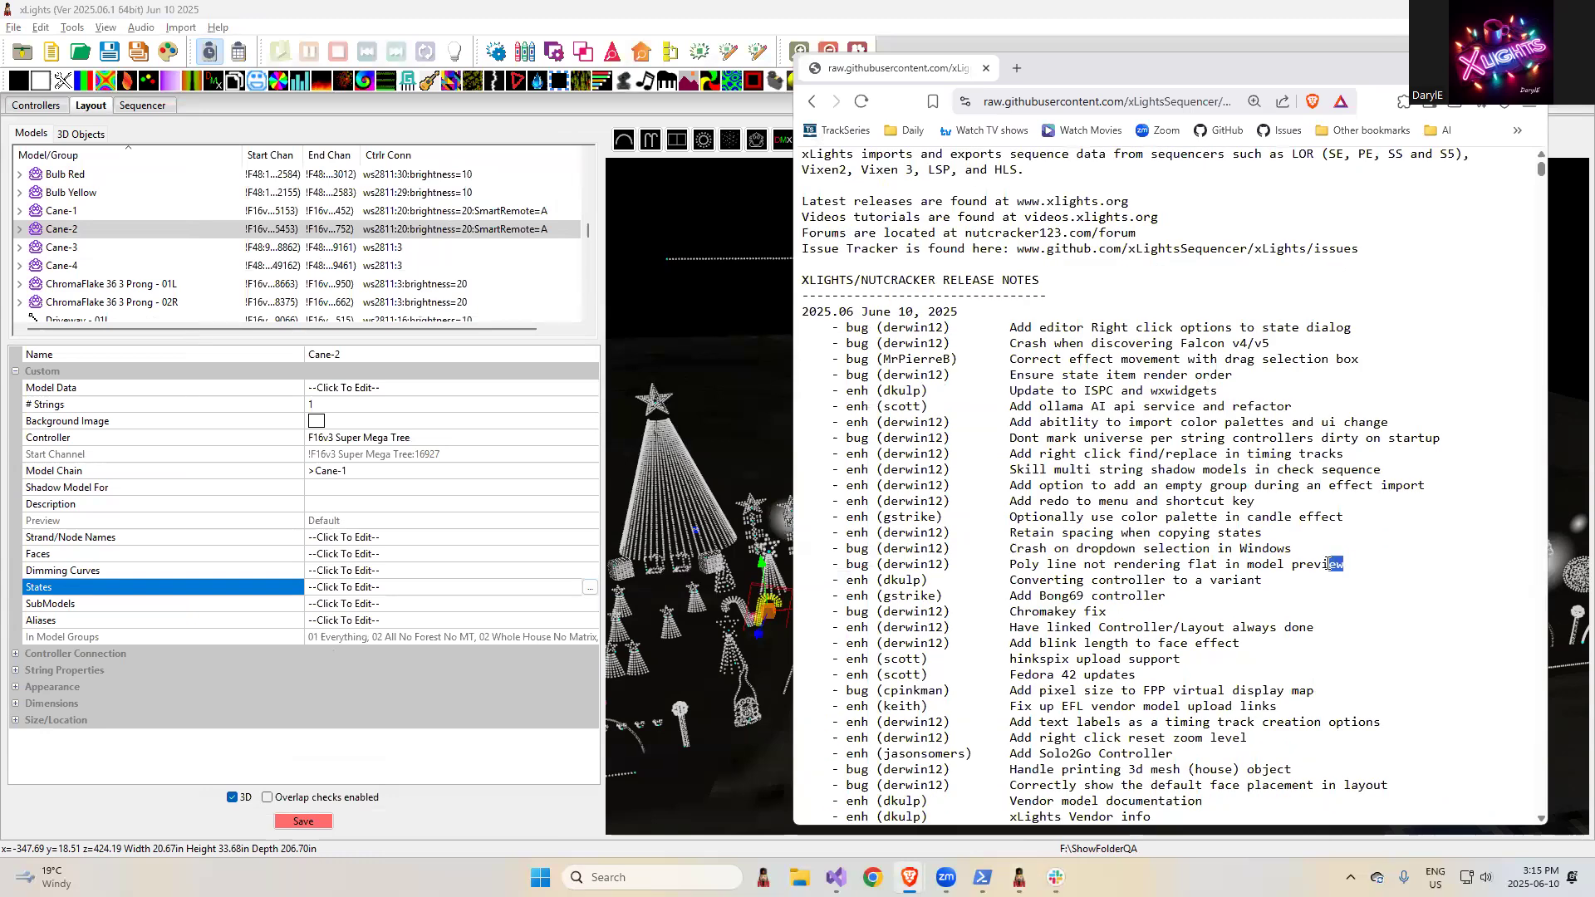
drag(1345, 518, 966, 514)
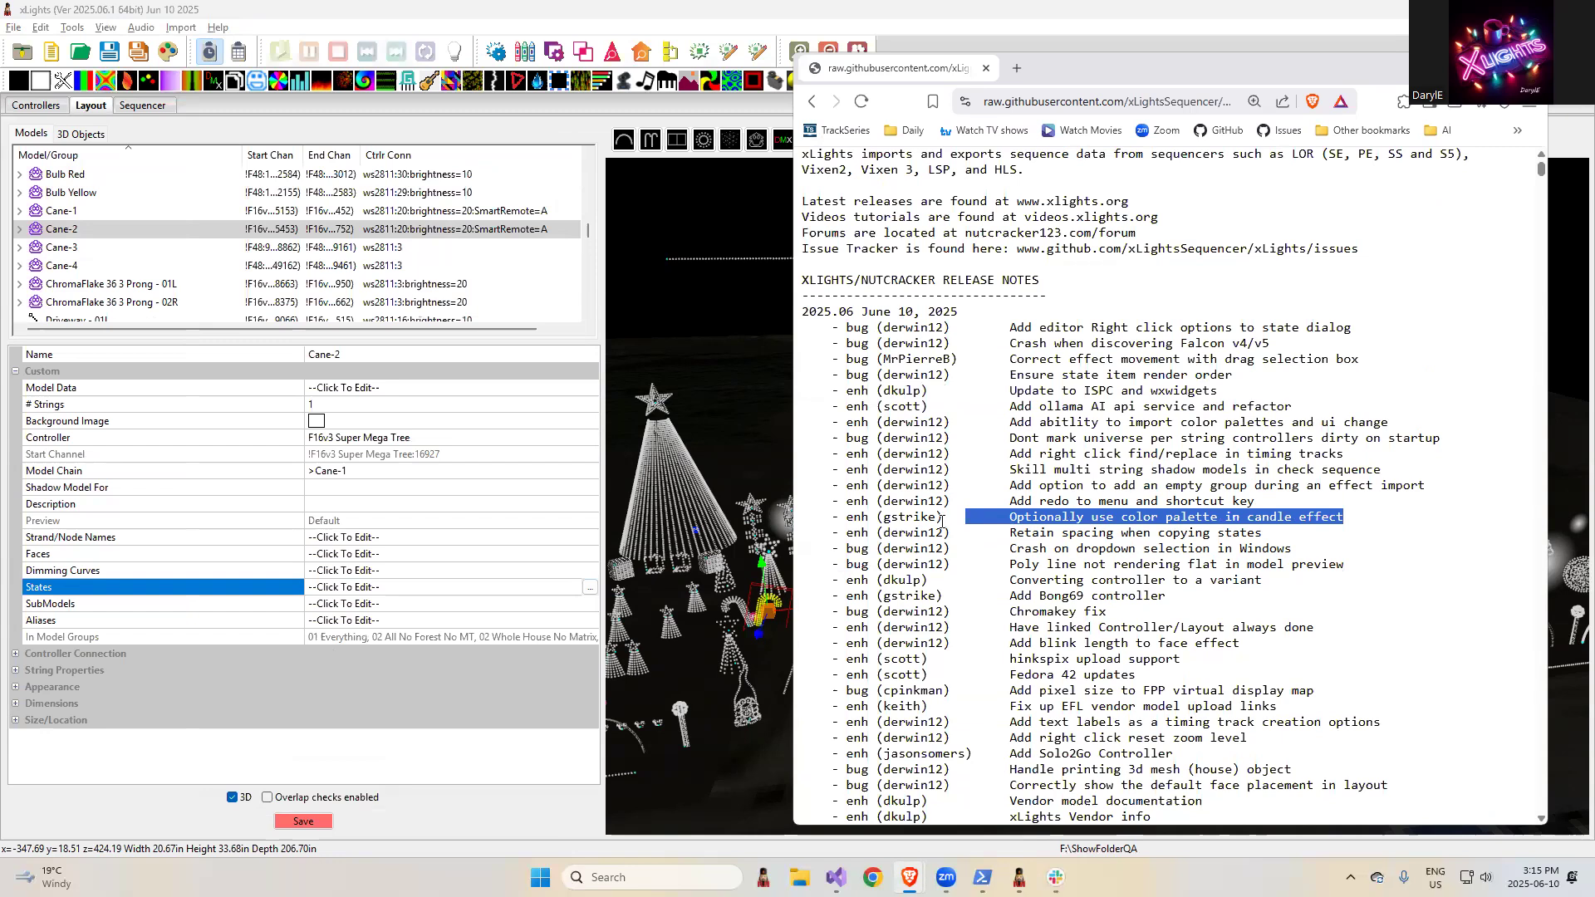
- Show the Matrix view in the sequencer and add a Candle effect to Matrix - 1L from about 7.85 s to 12.65 s
click(147, 104)
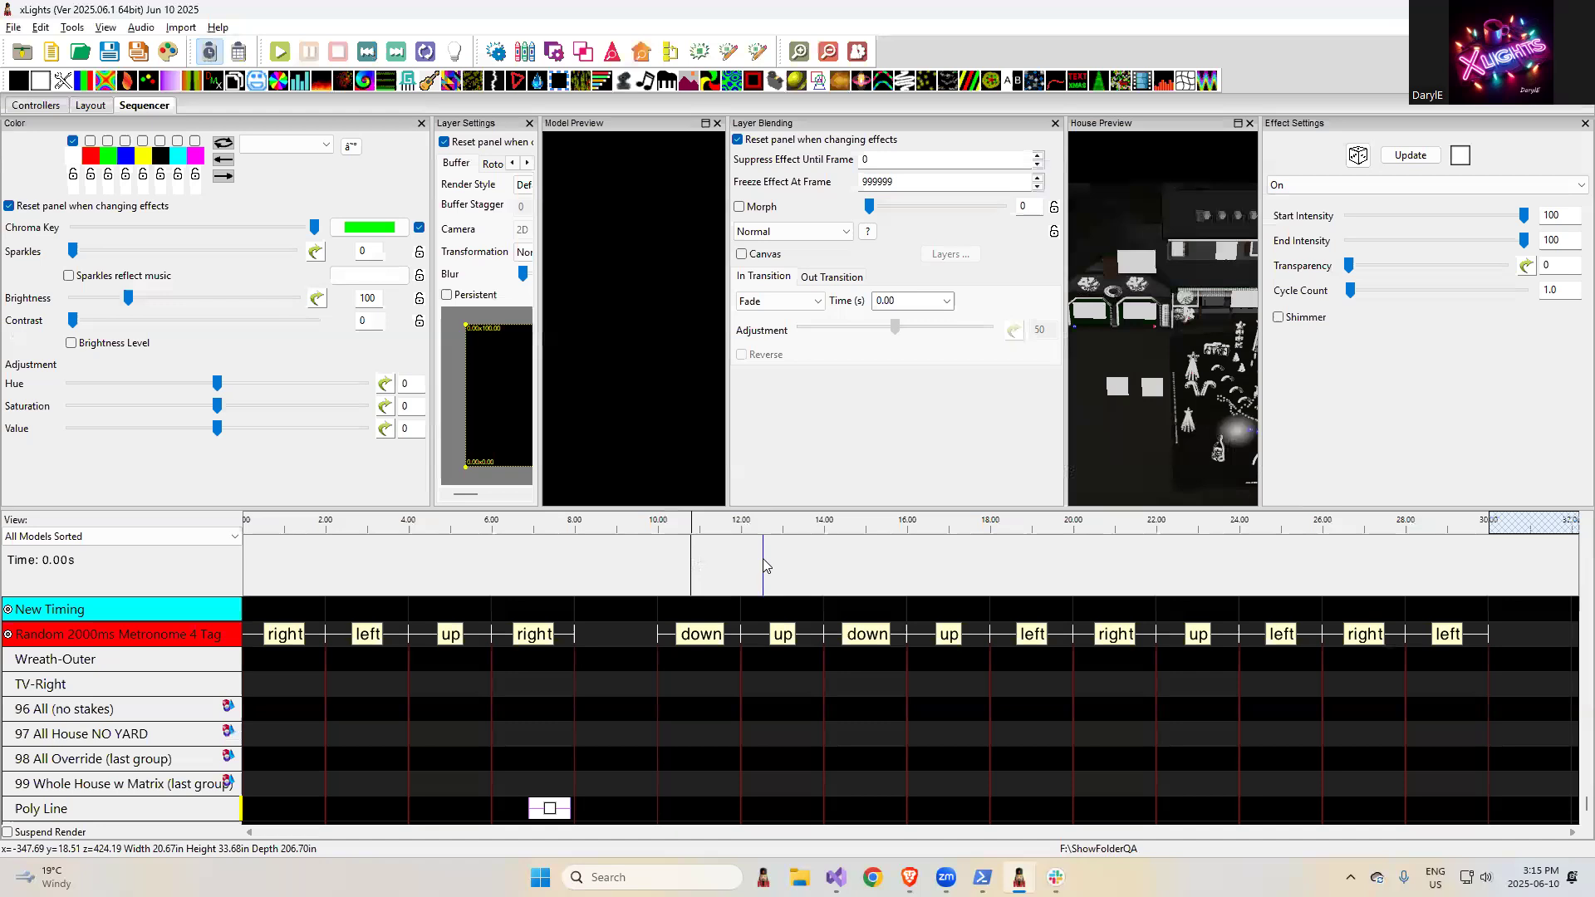
click(99, 537)
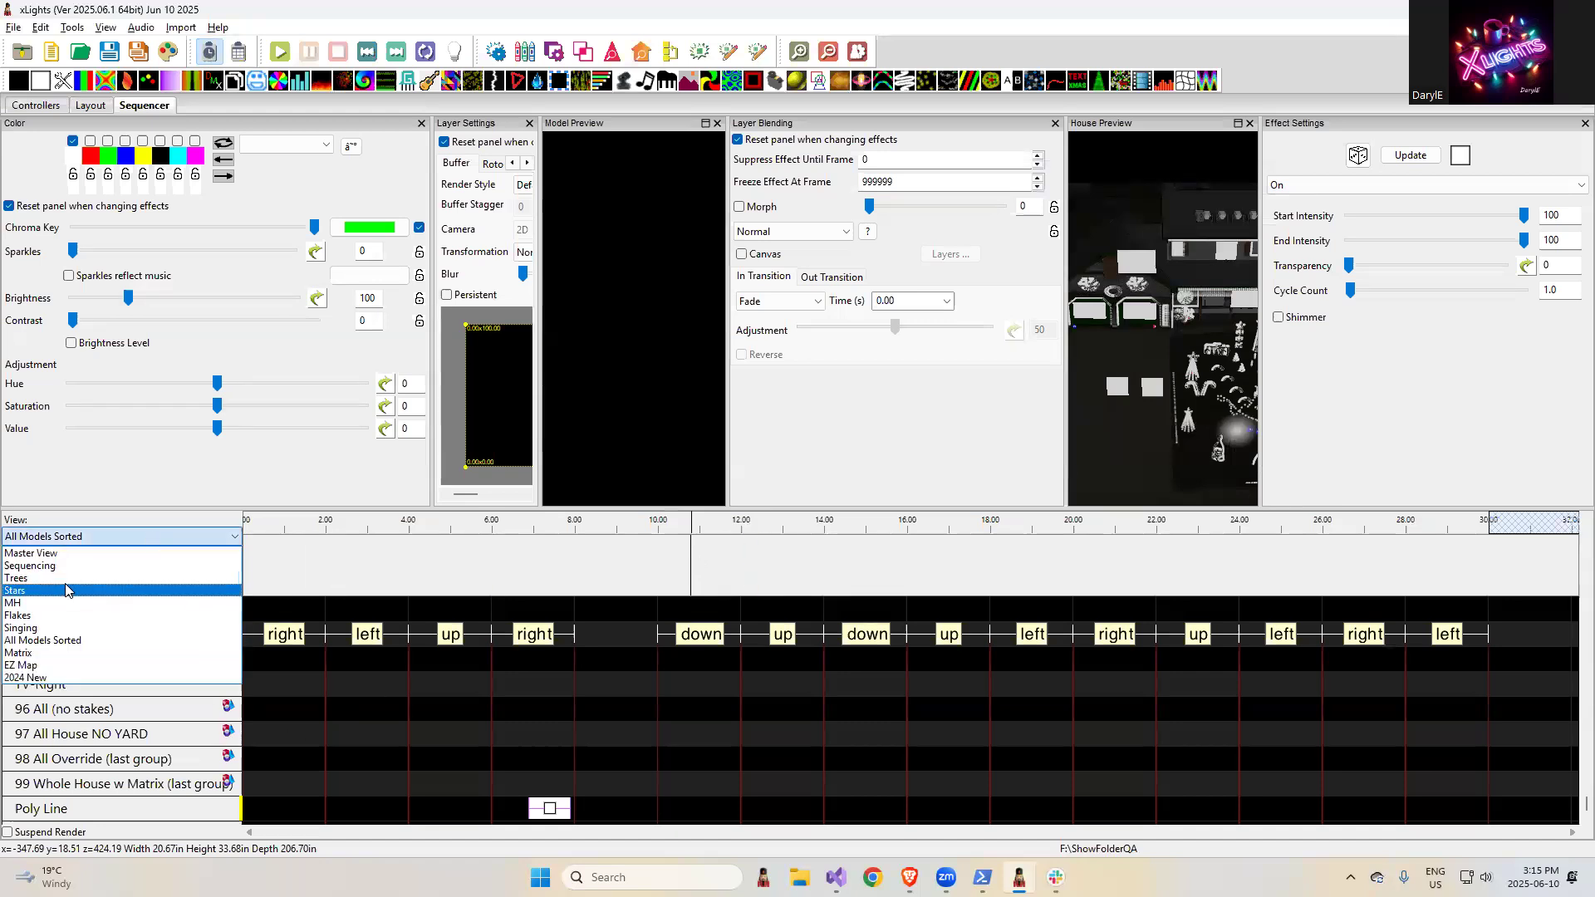
click(55, 653)
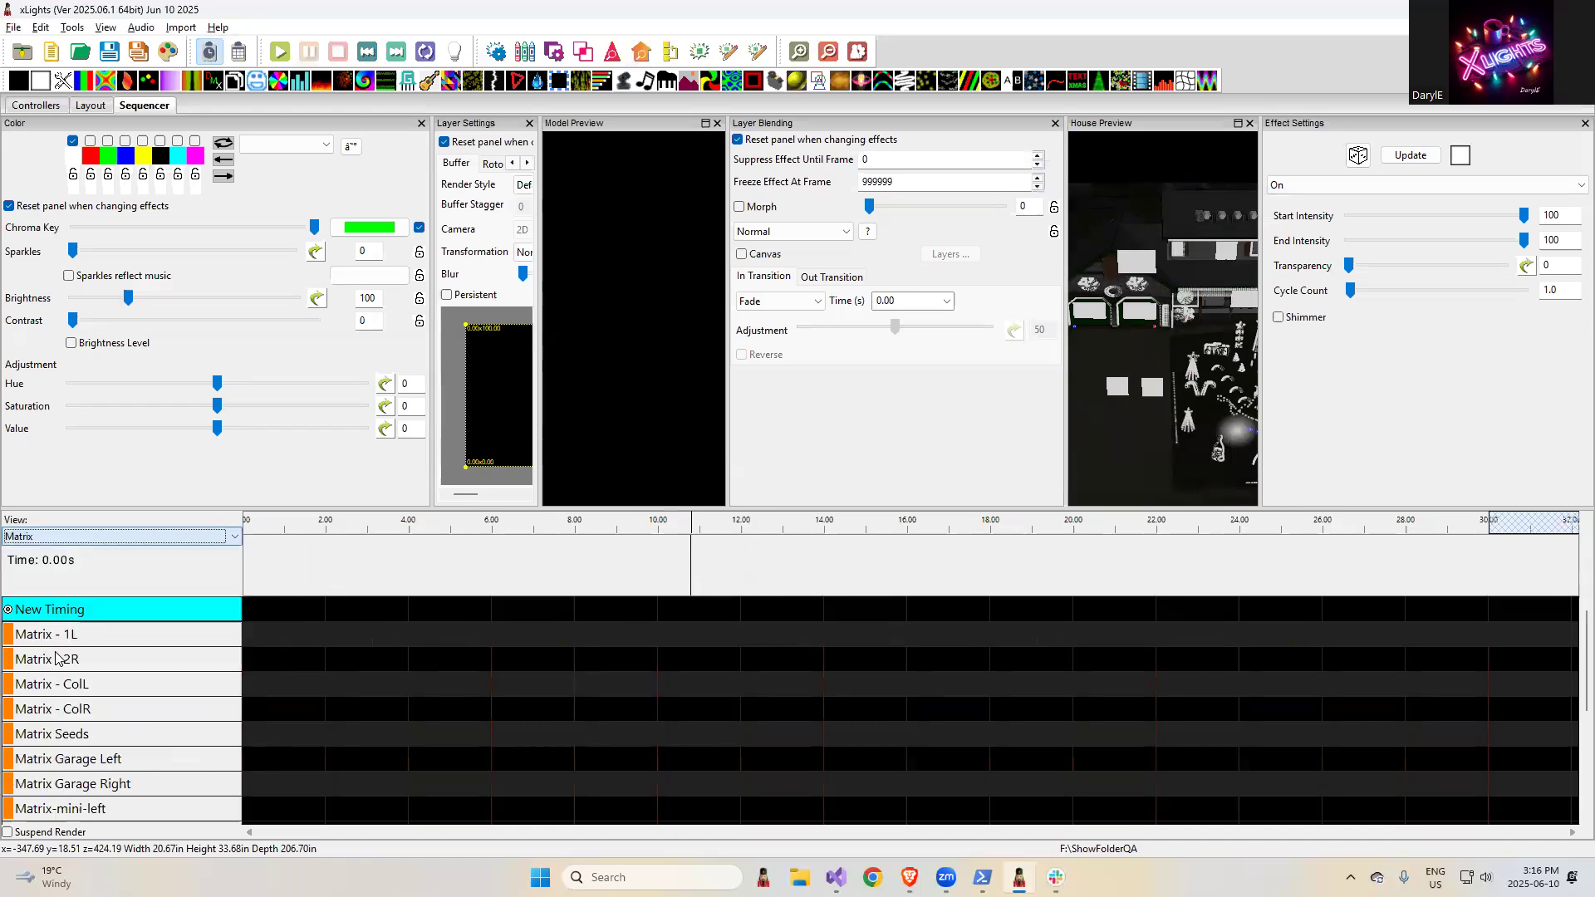
drag(129, 81, 766, 635)
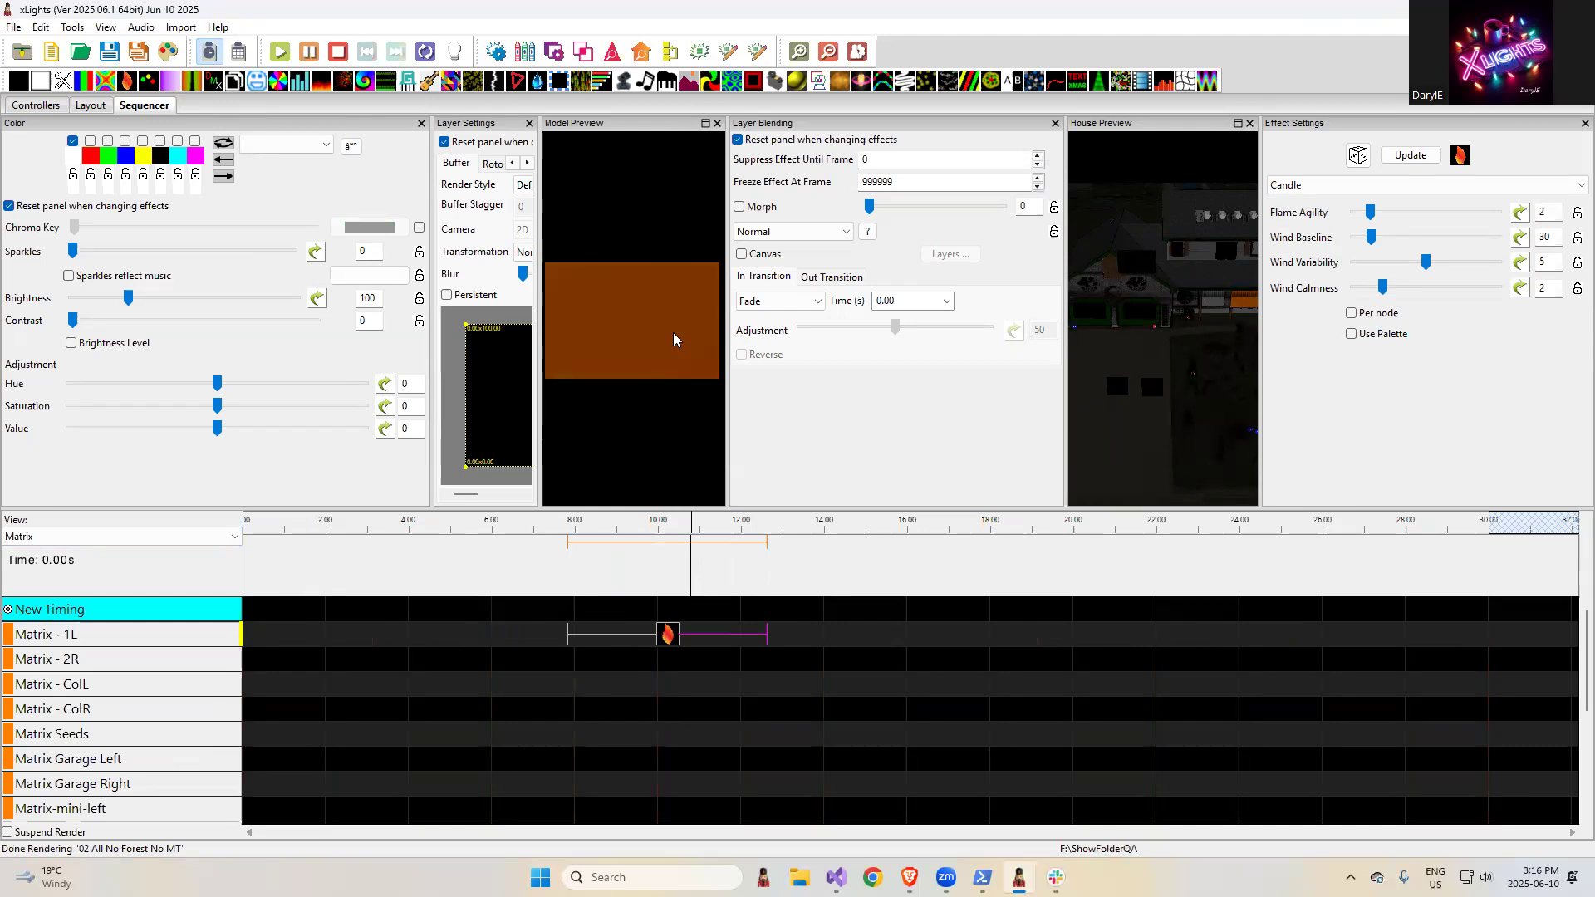
- Enable Use Palette for the candle effect, recolor the green swatch light cyan, and activate only that swatch and blue
click(1352, 334)
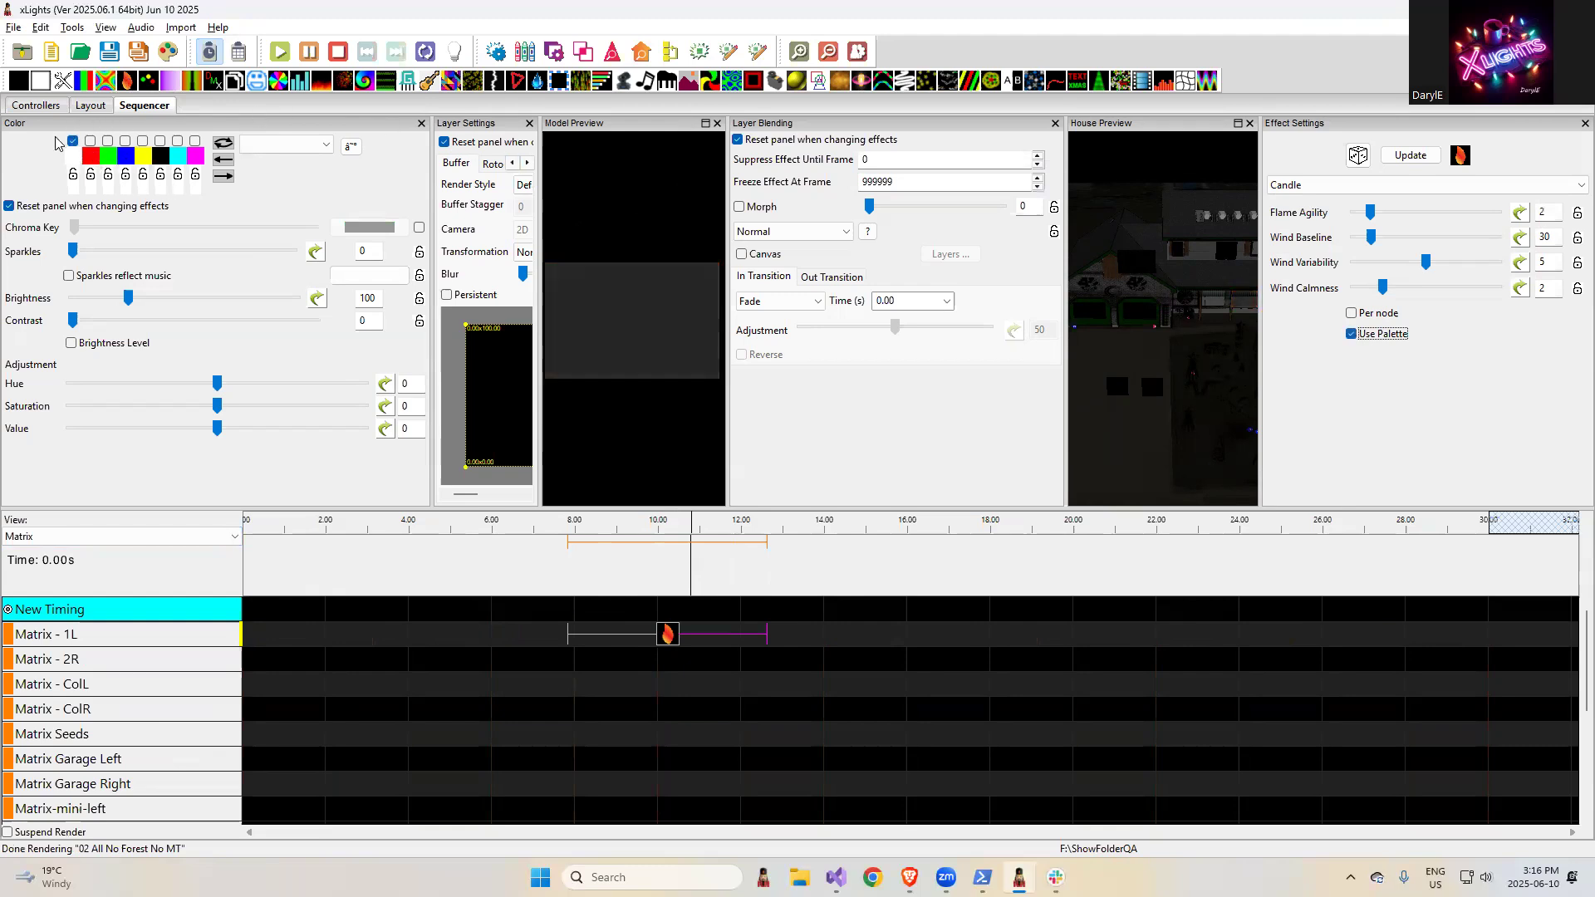
click(124, 140)
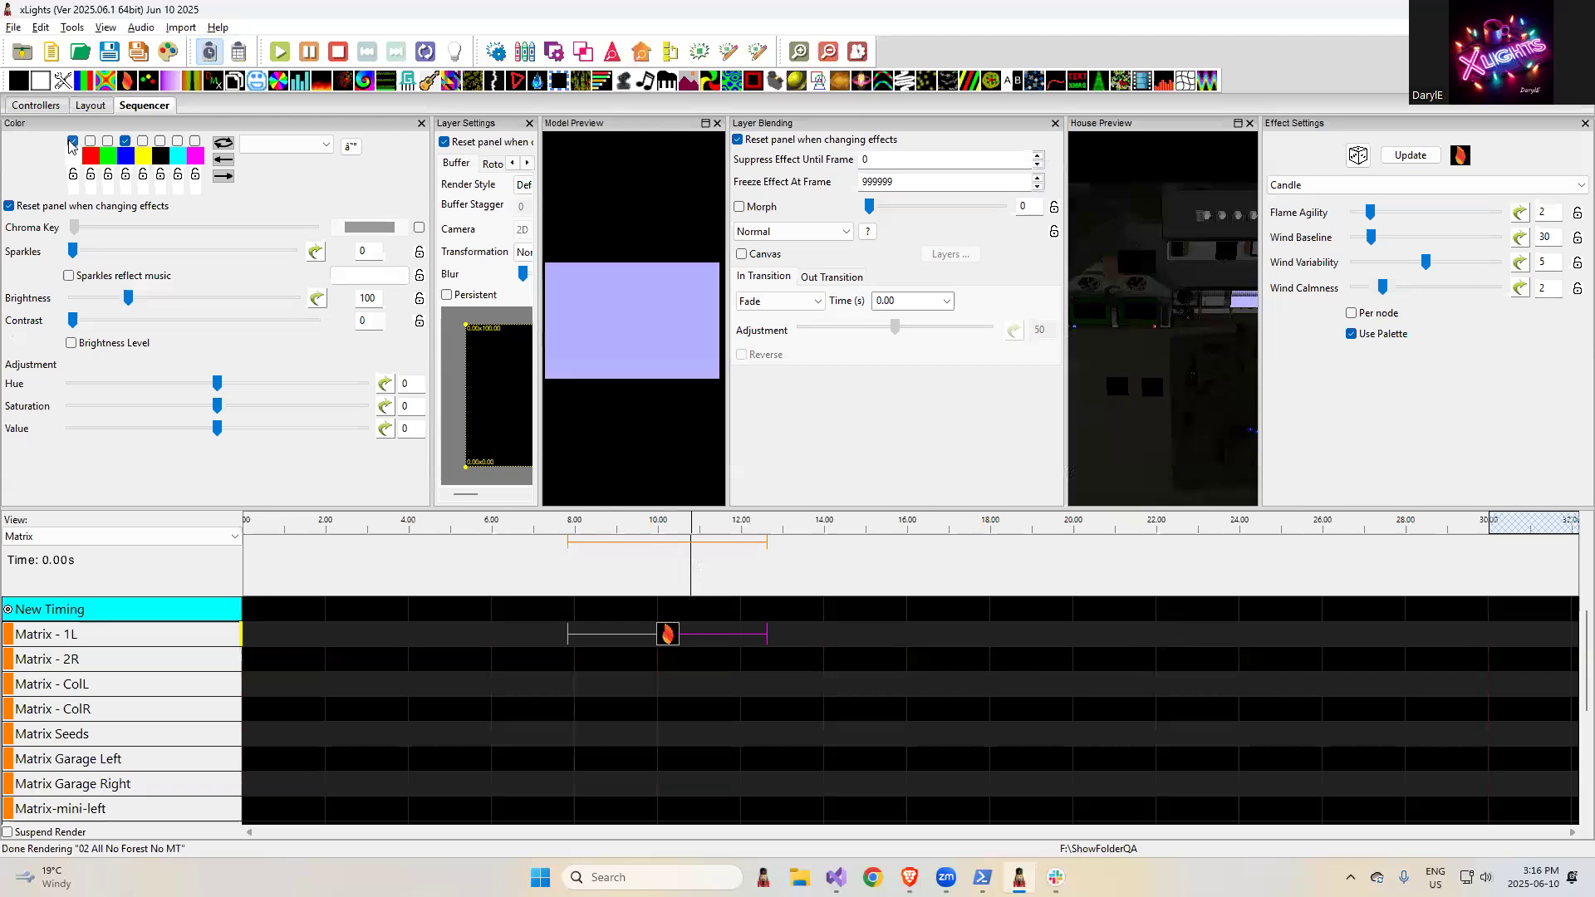
click(108, 155)
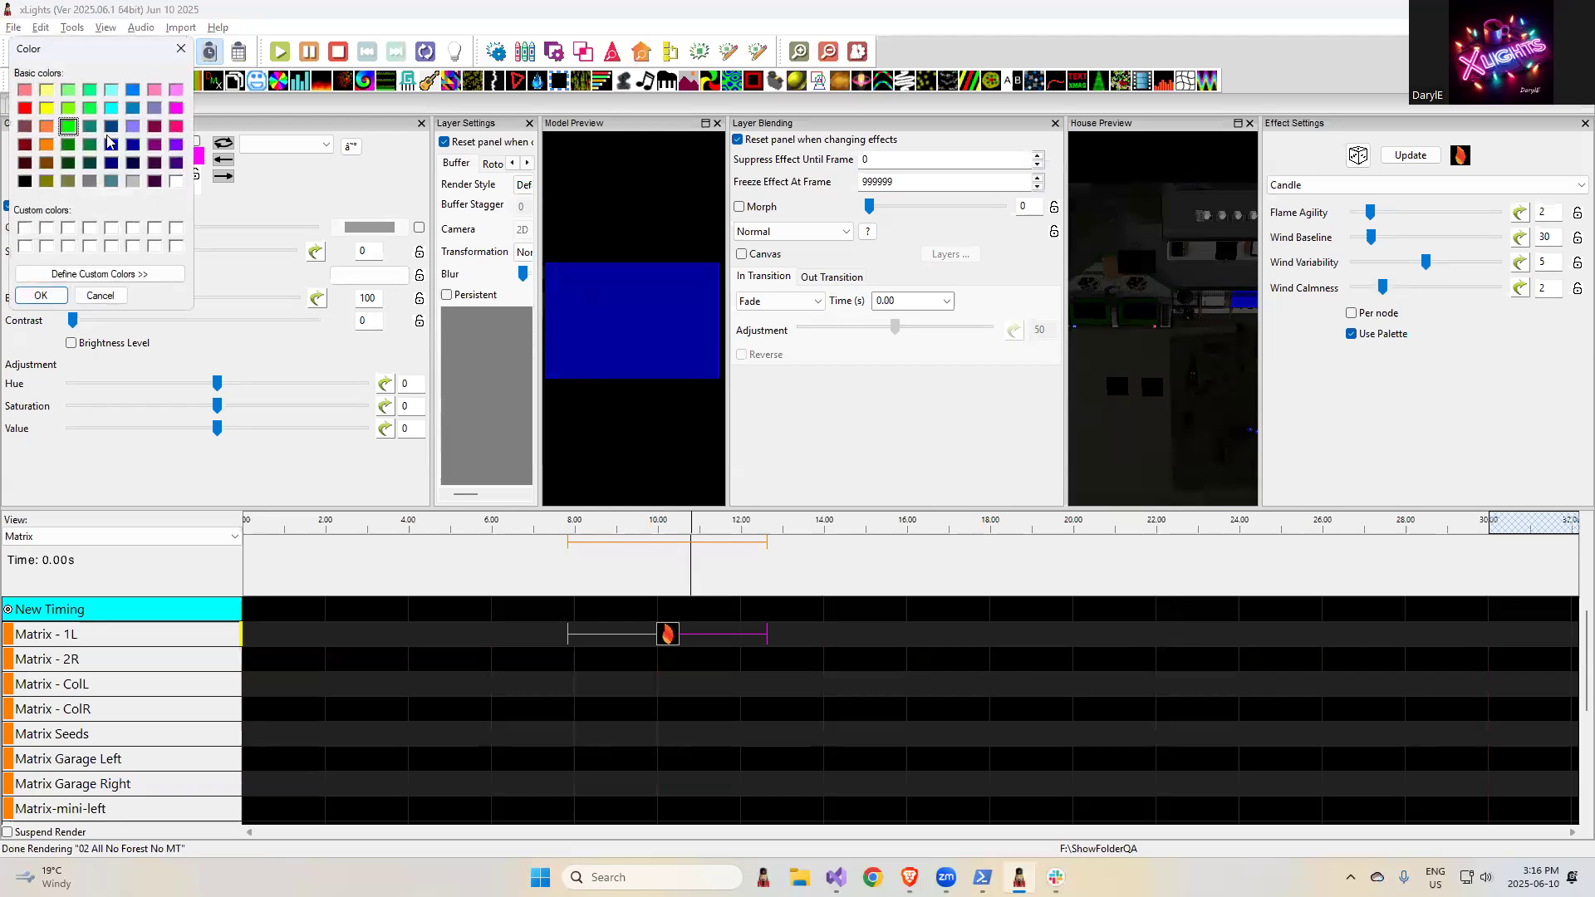
click(112, 90)
click(39, 296)
click(108, 141)
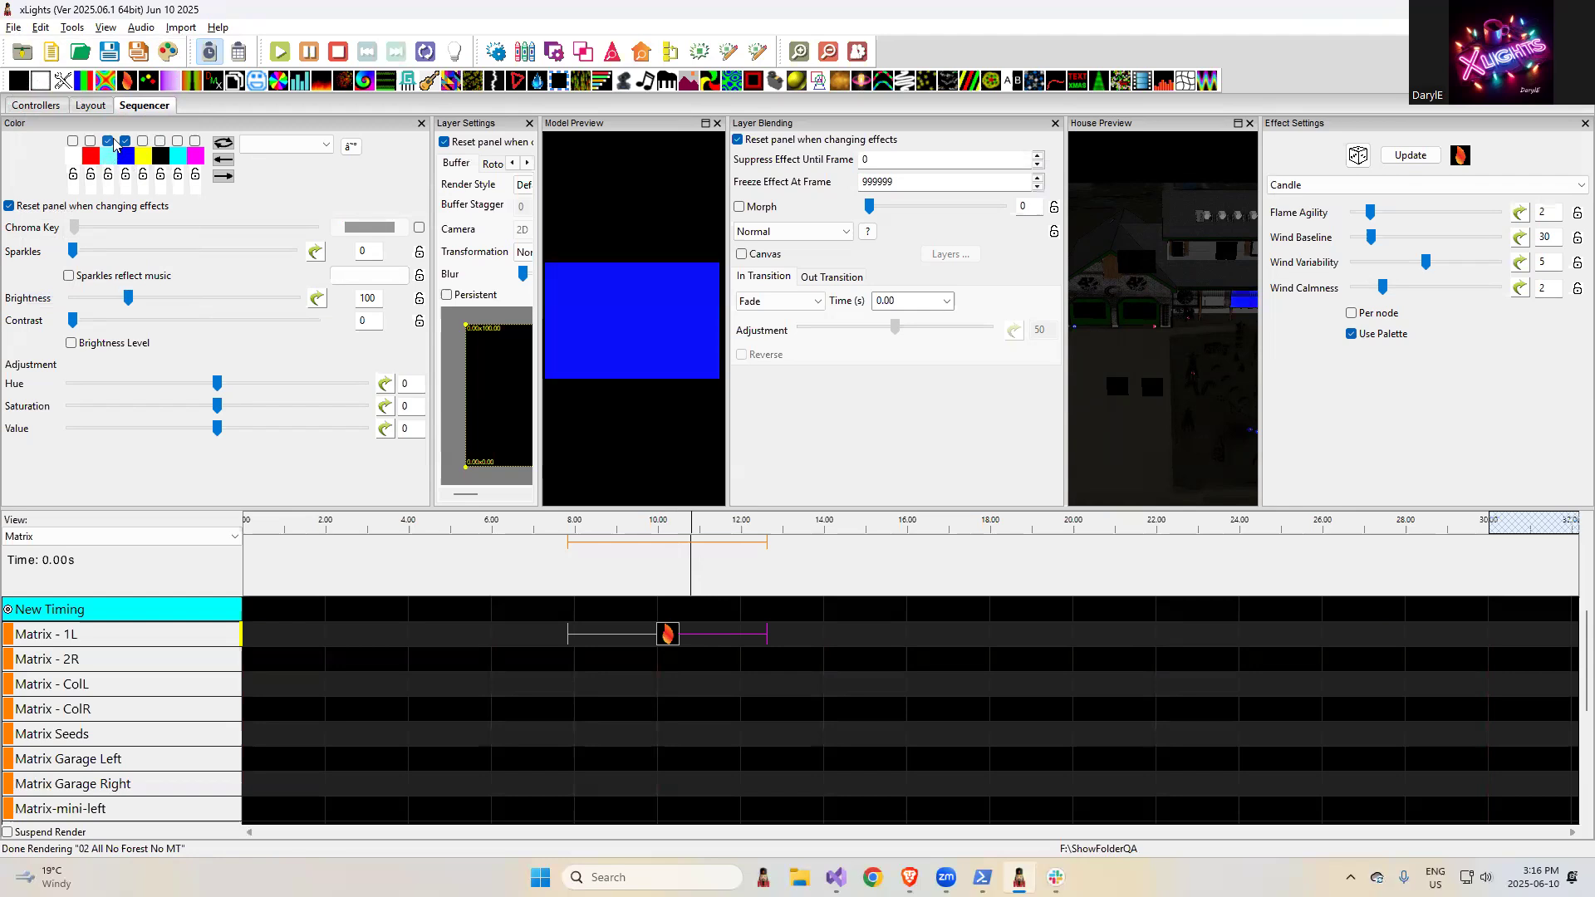
- Switch to the browser and highlight the release note "Add redo to menu and shortcut key"
key(alt+Tab)
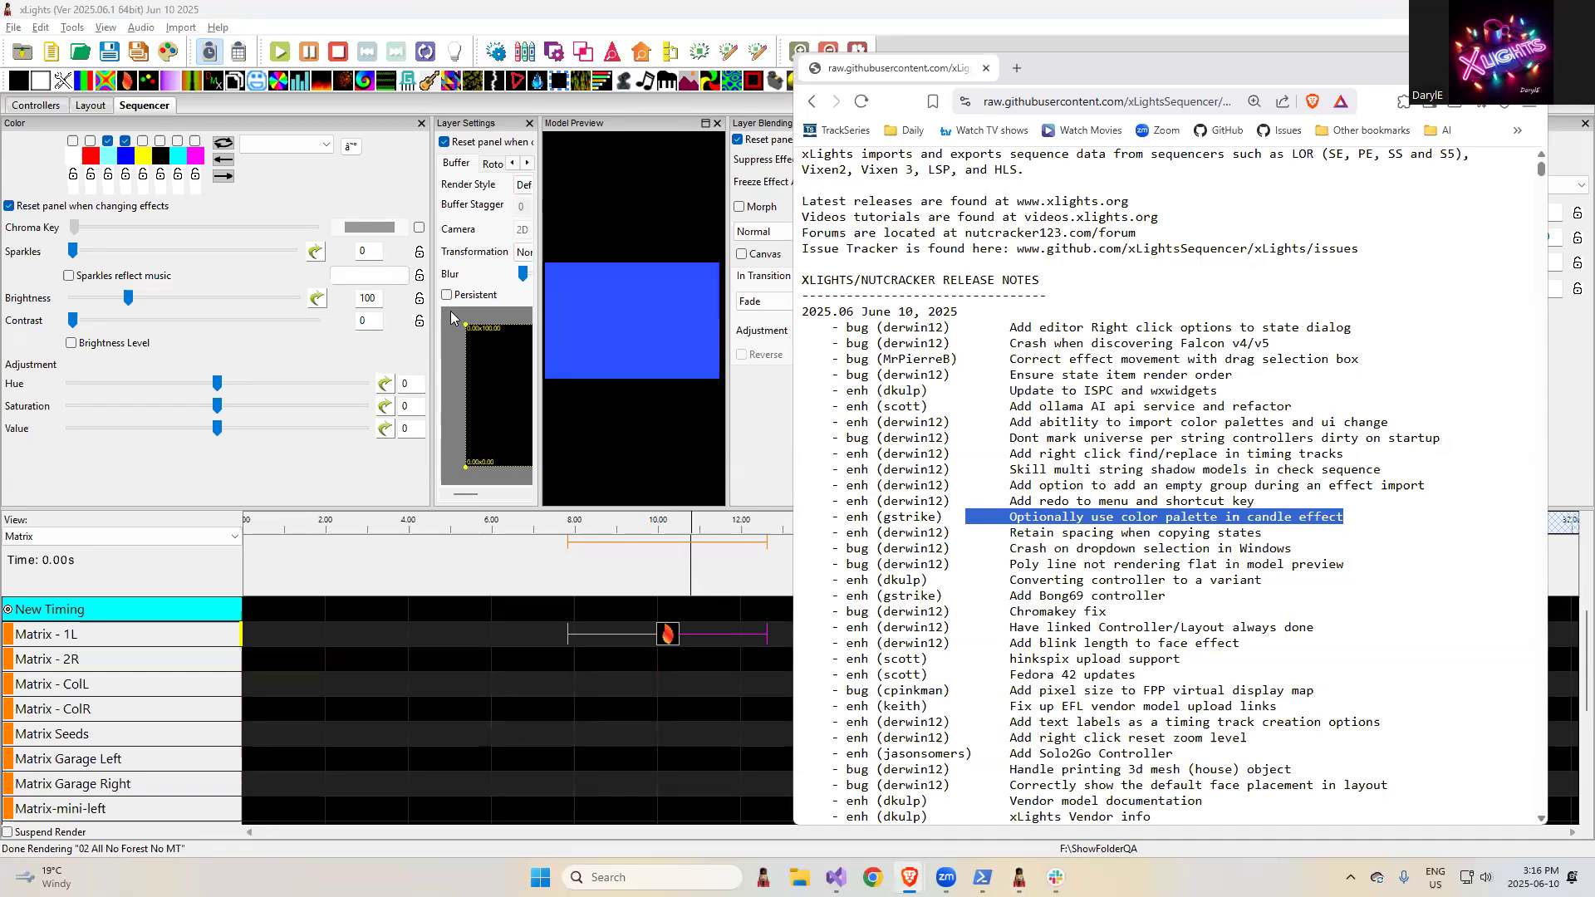
drag(1258, 503, 1000, 501)
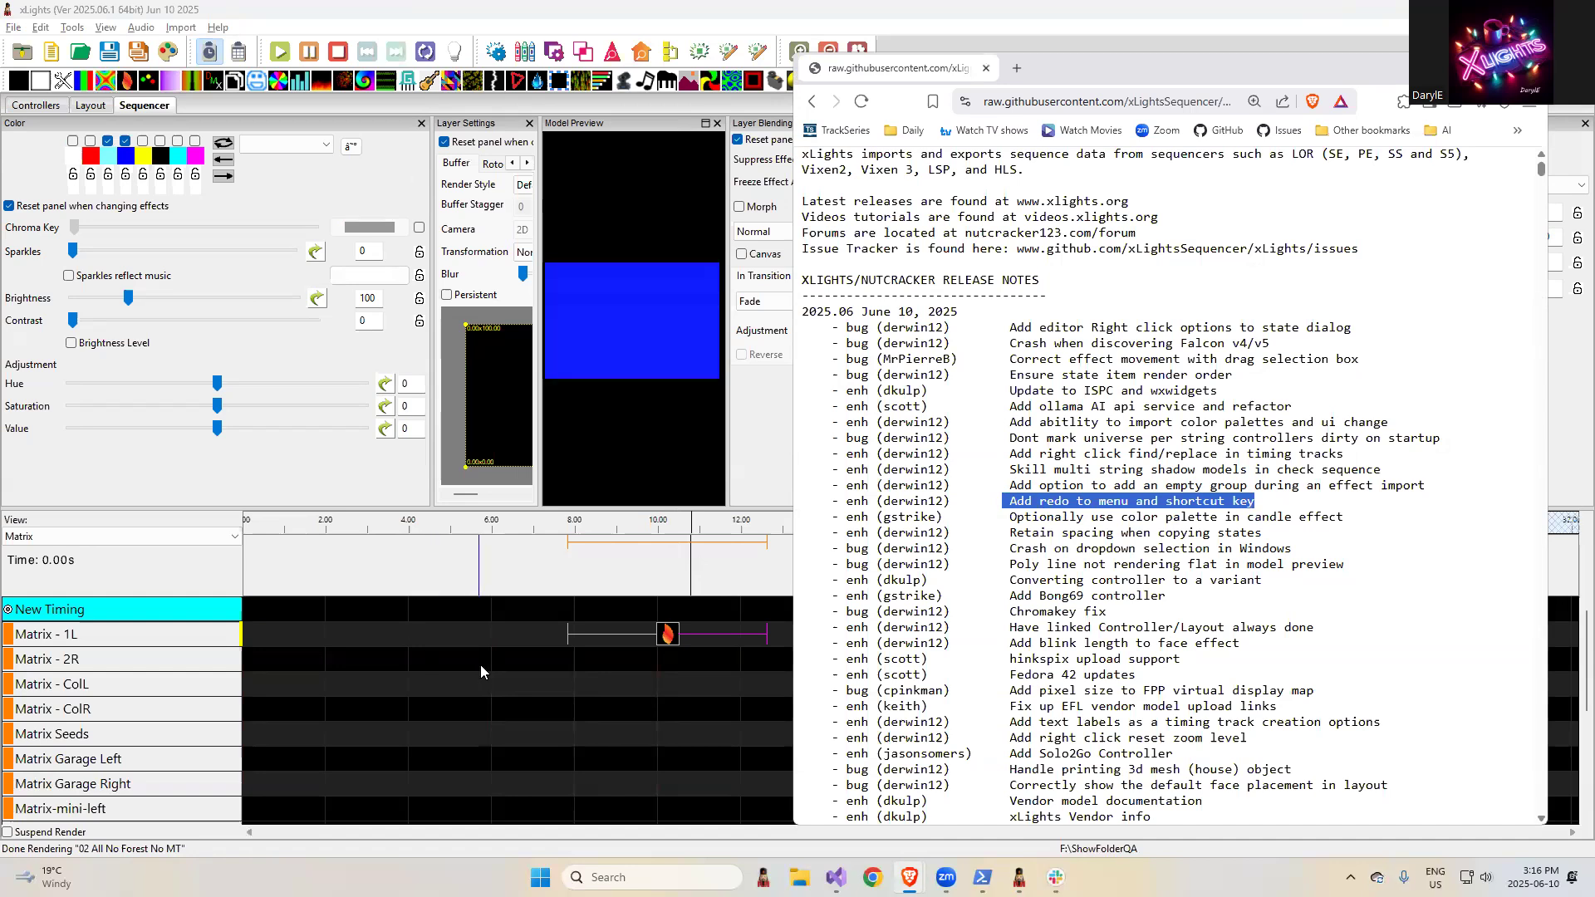
- Set the candle effect's Flame Agility to 5 in xLights and check the available undo and redo commands
click(667, 635)
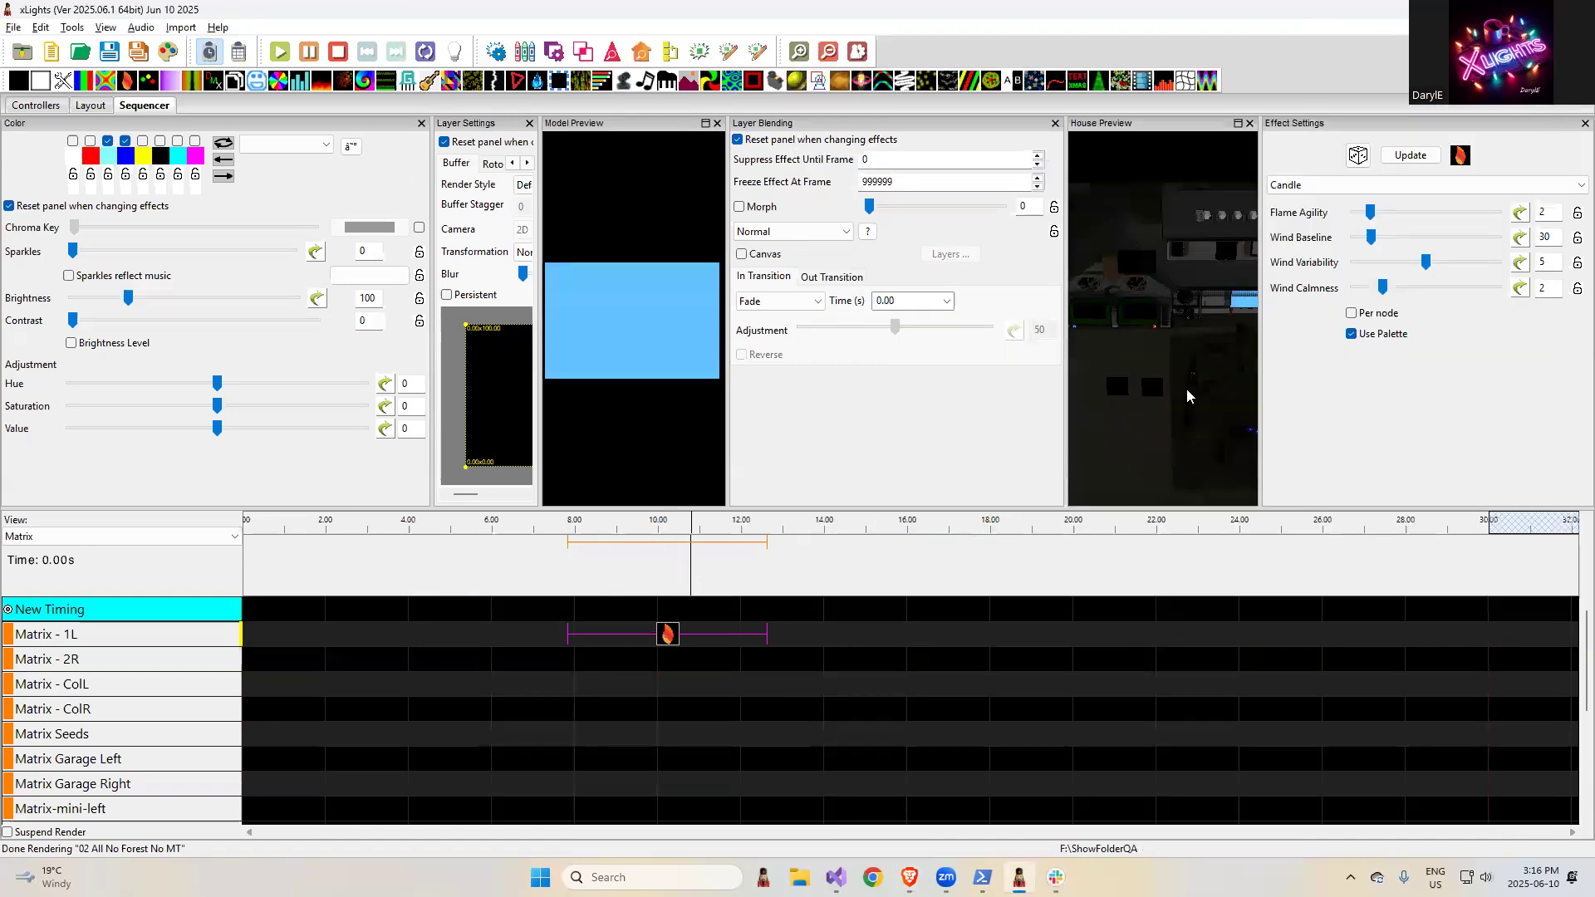
drag(1371, 213, 1417, 213)
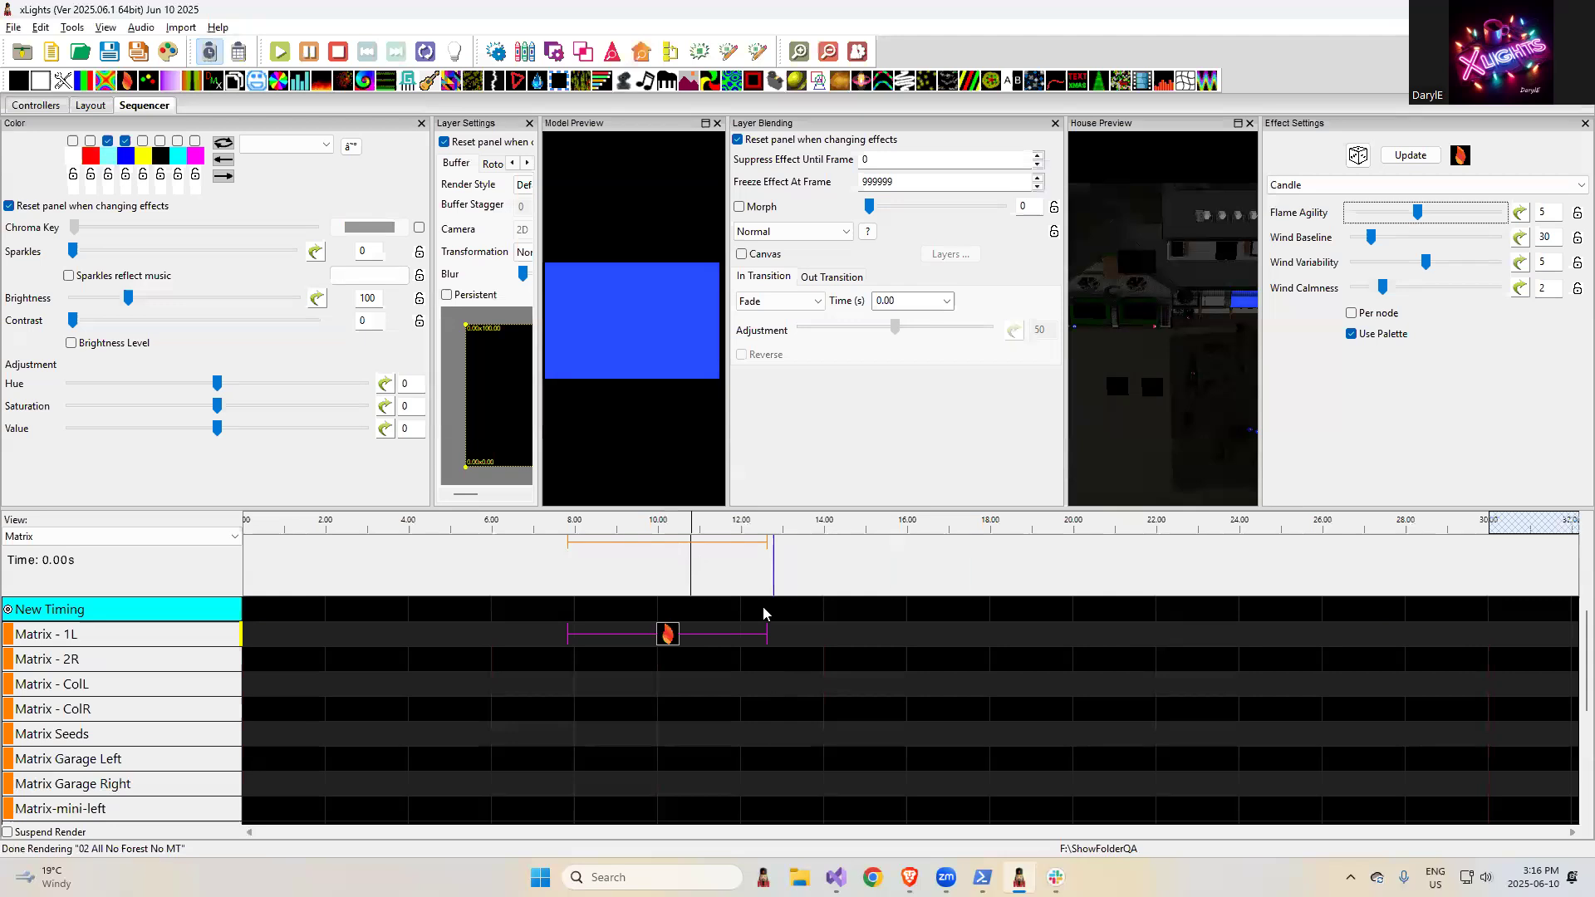
right_click(671, 641)
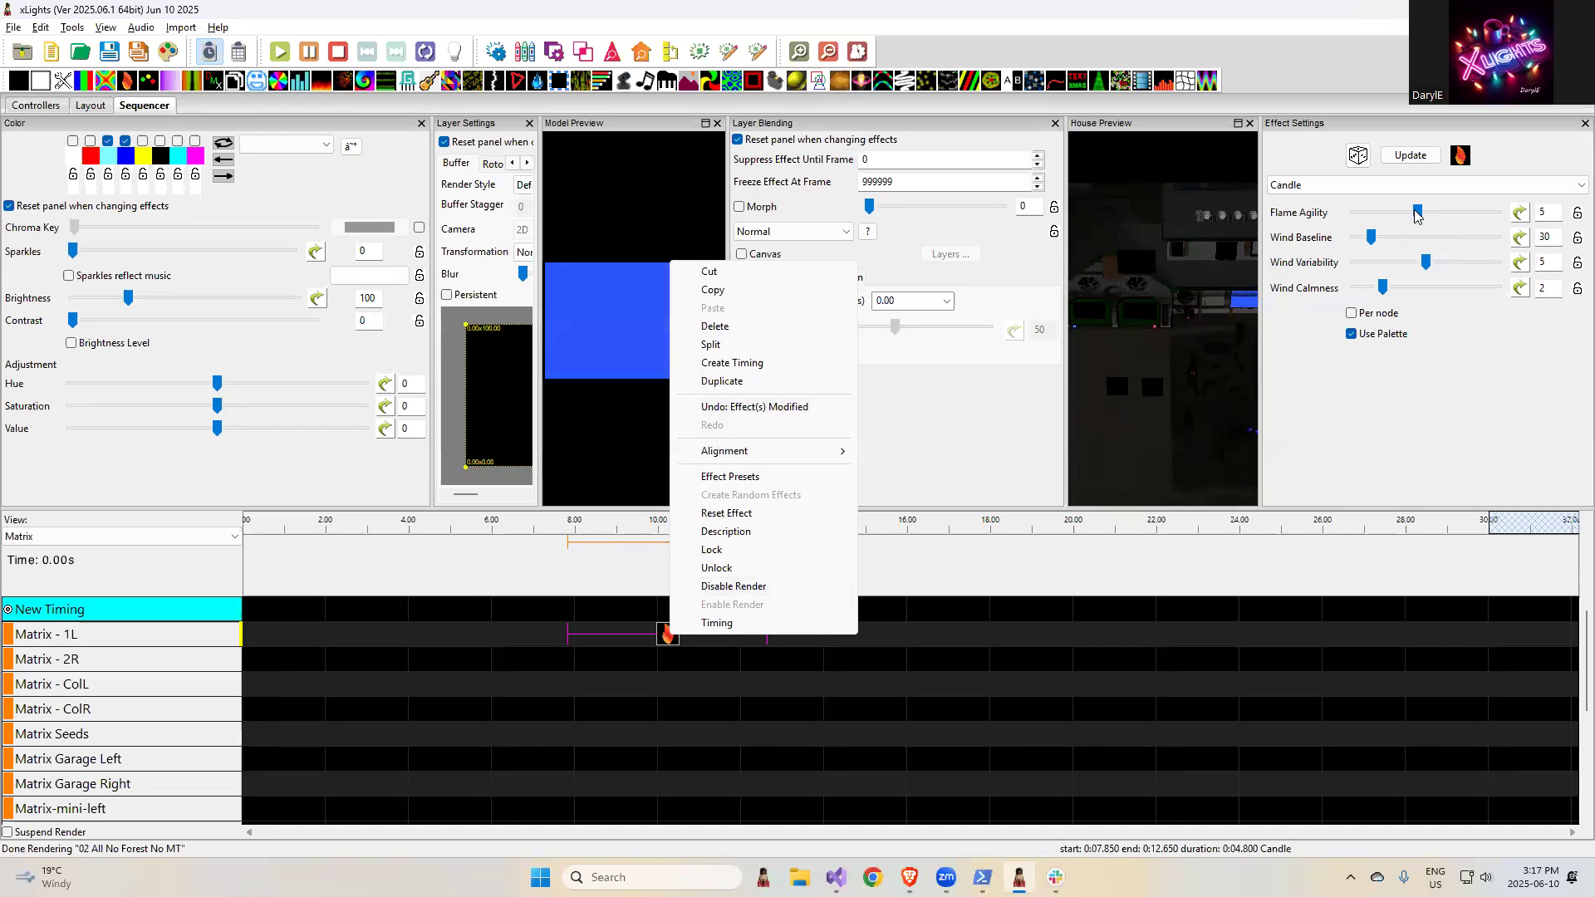
click(39, 28)
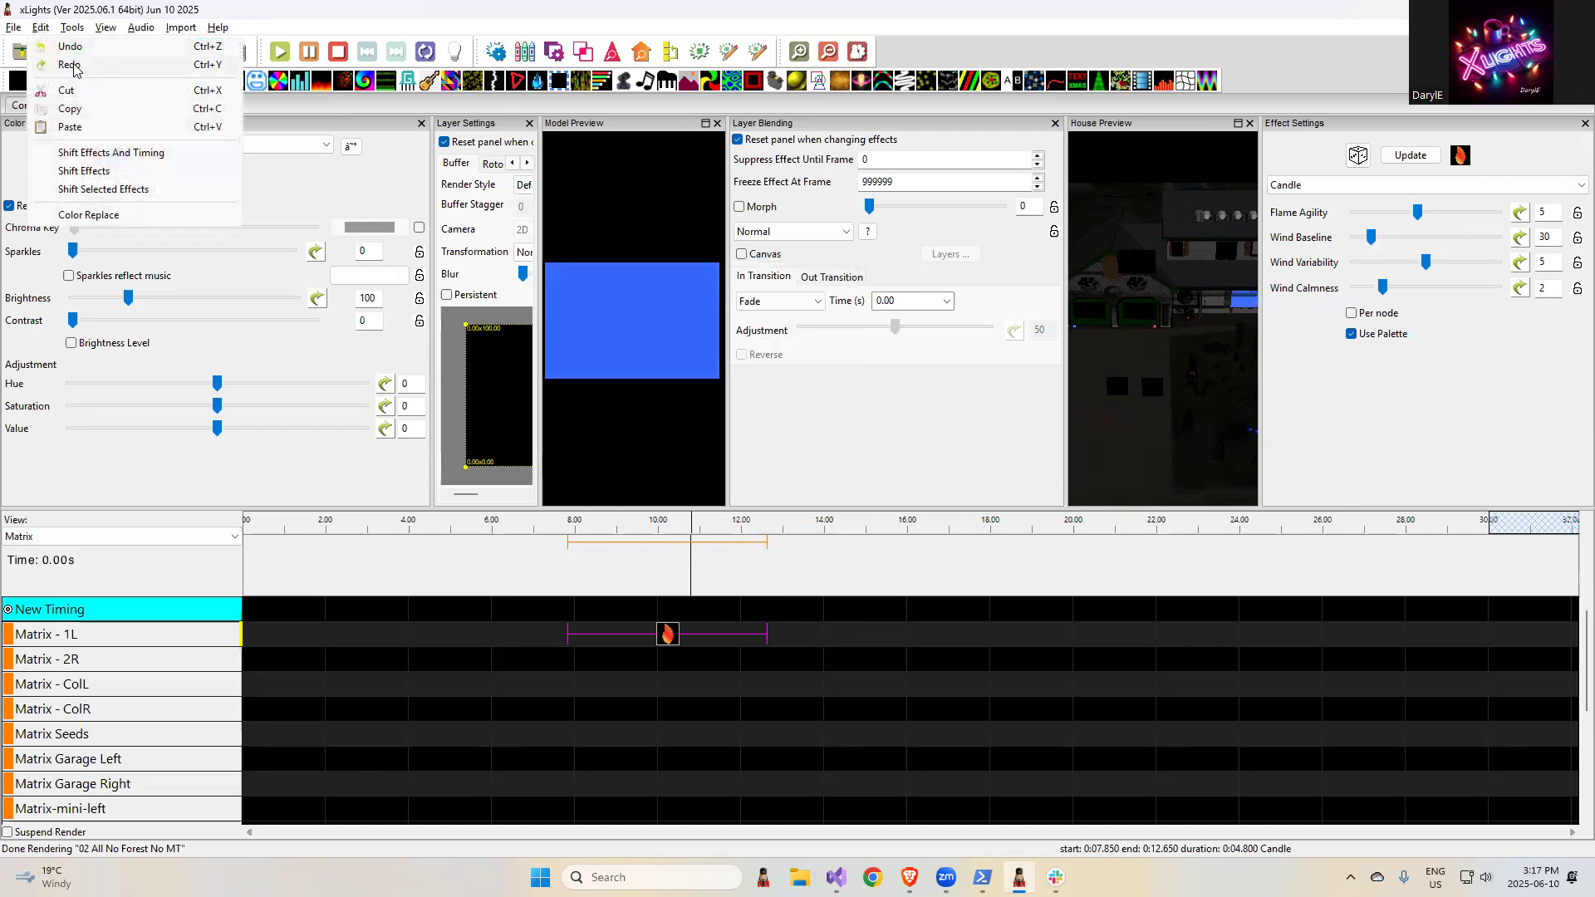
- Shift the candle effect on Matrix - 1L forward by about 0.1 s and undo the move
drag(667, 636, 672, 636)
right_click(681, 636)
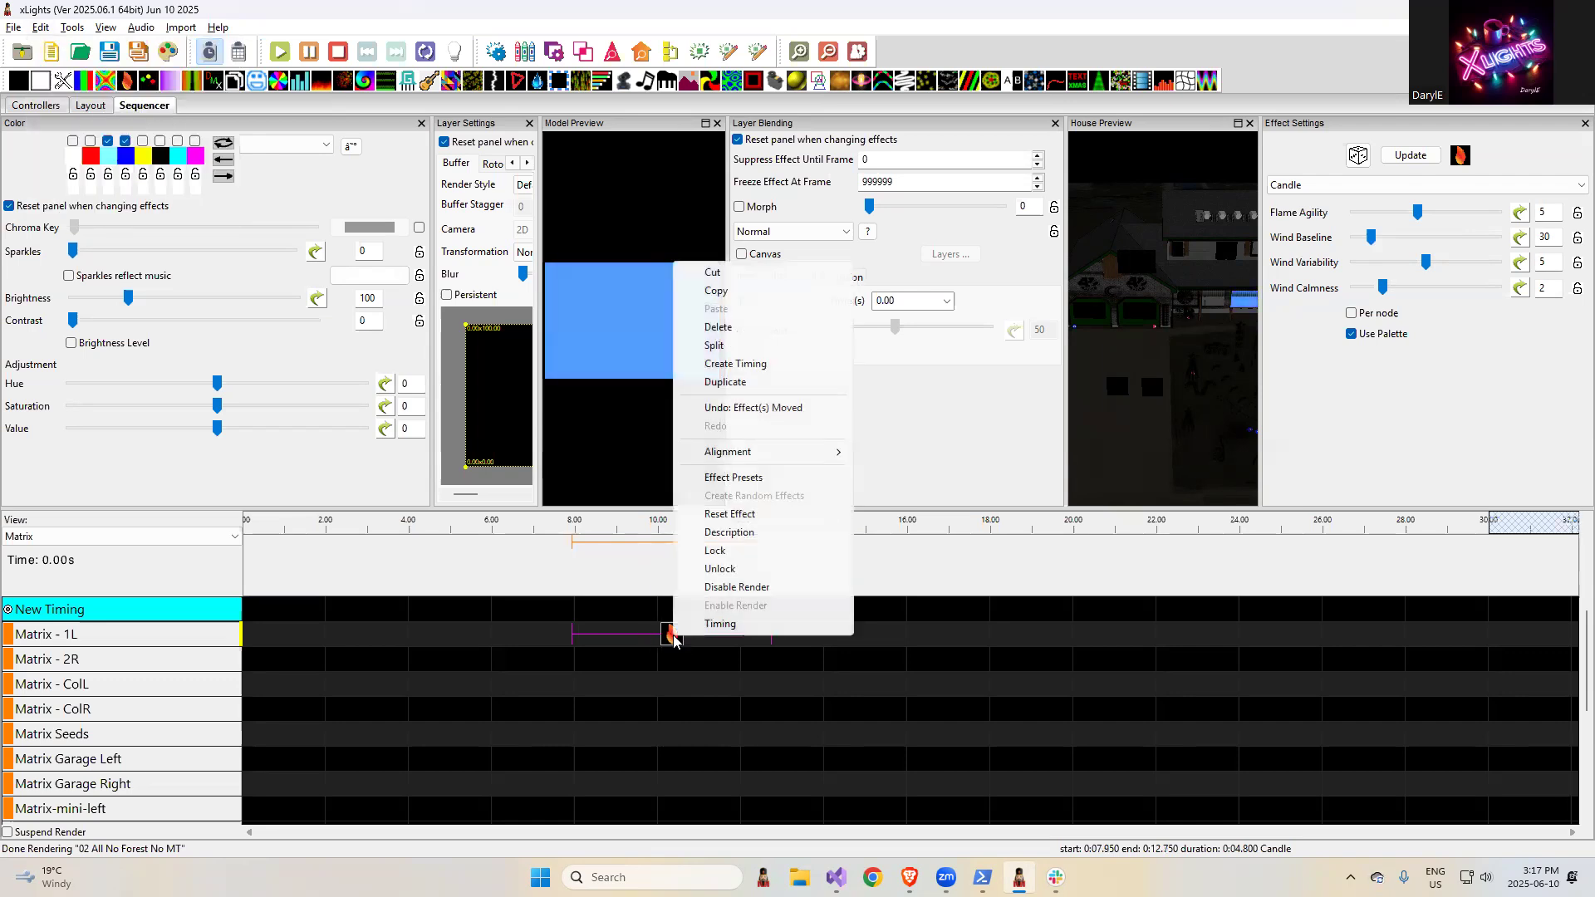
click(752, 408)
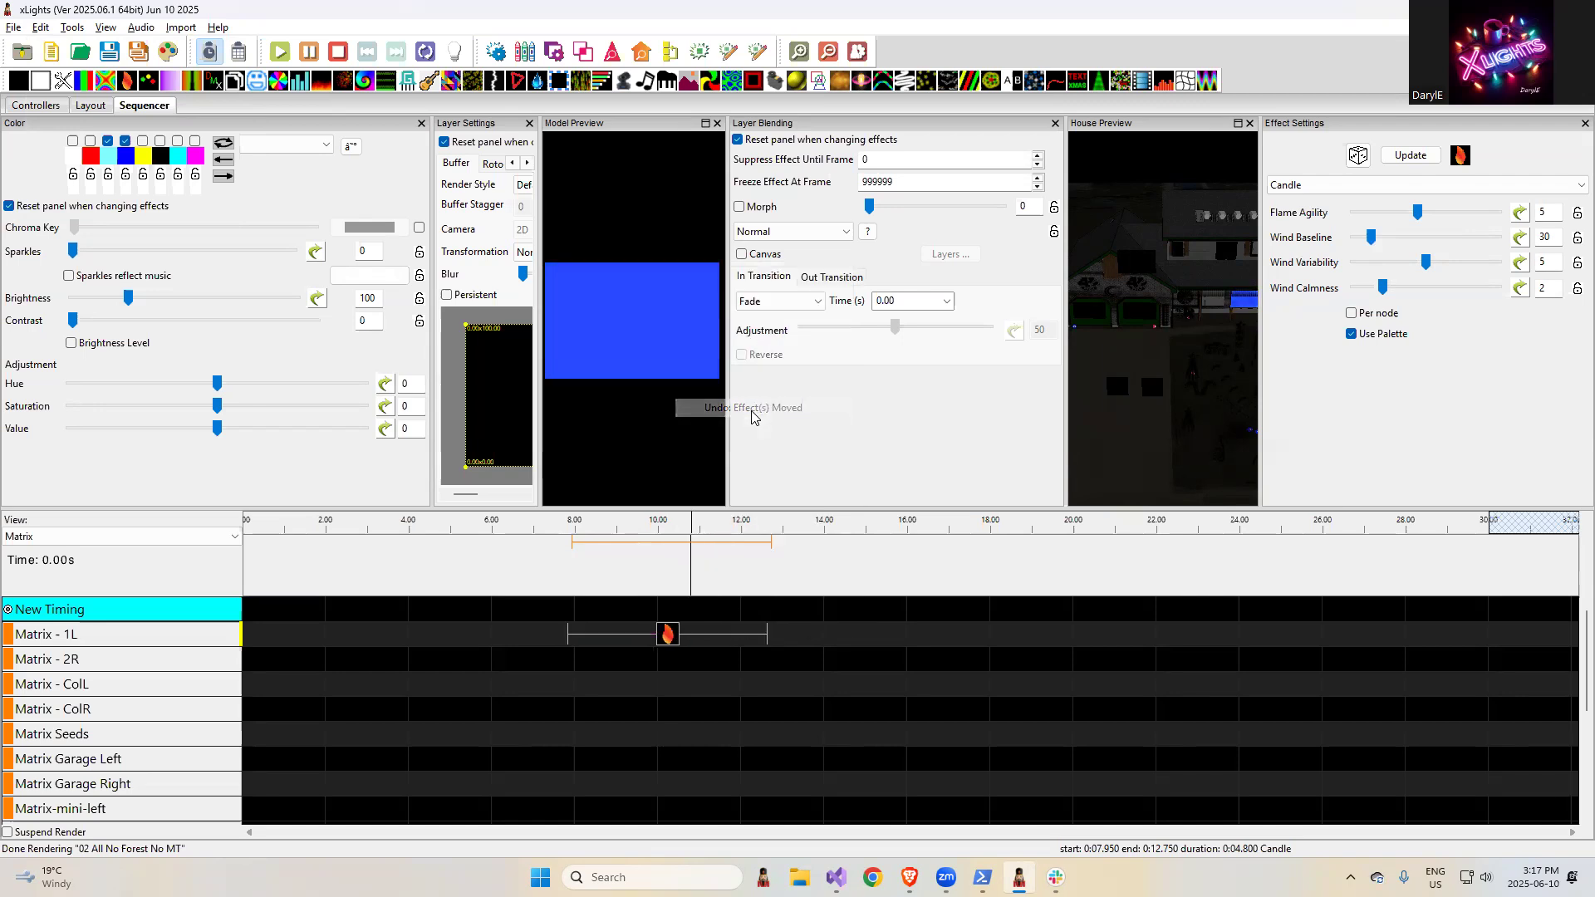
- Check the undo and redo commands offered for the candle effect and redo its move
right_click(666, 639)
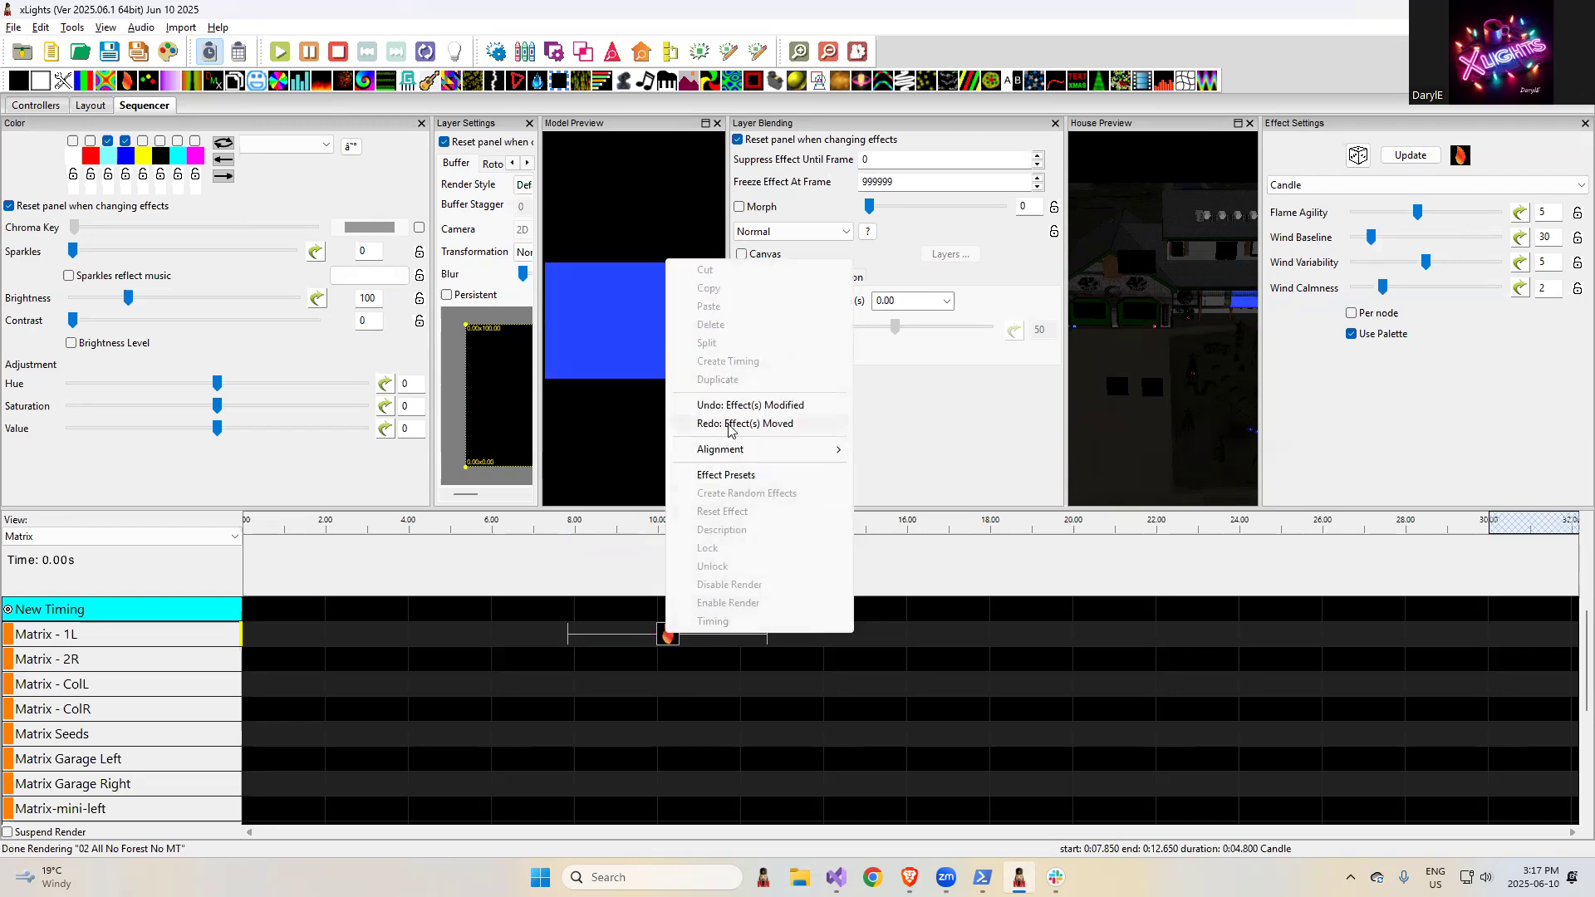
click(41, 28)
click(41, 27)
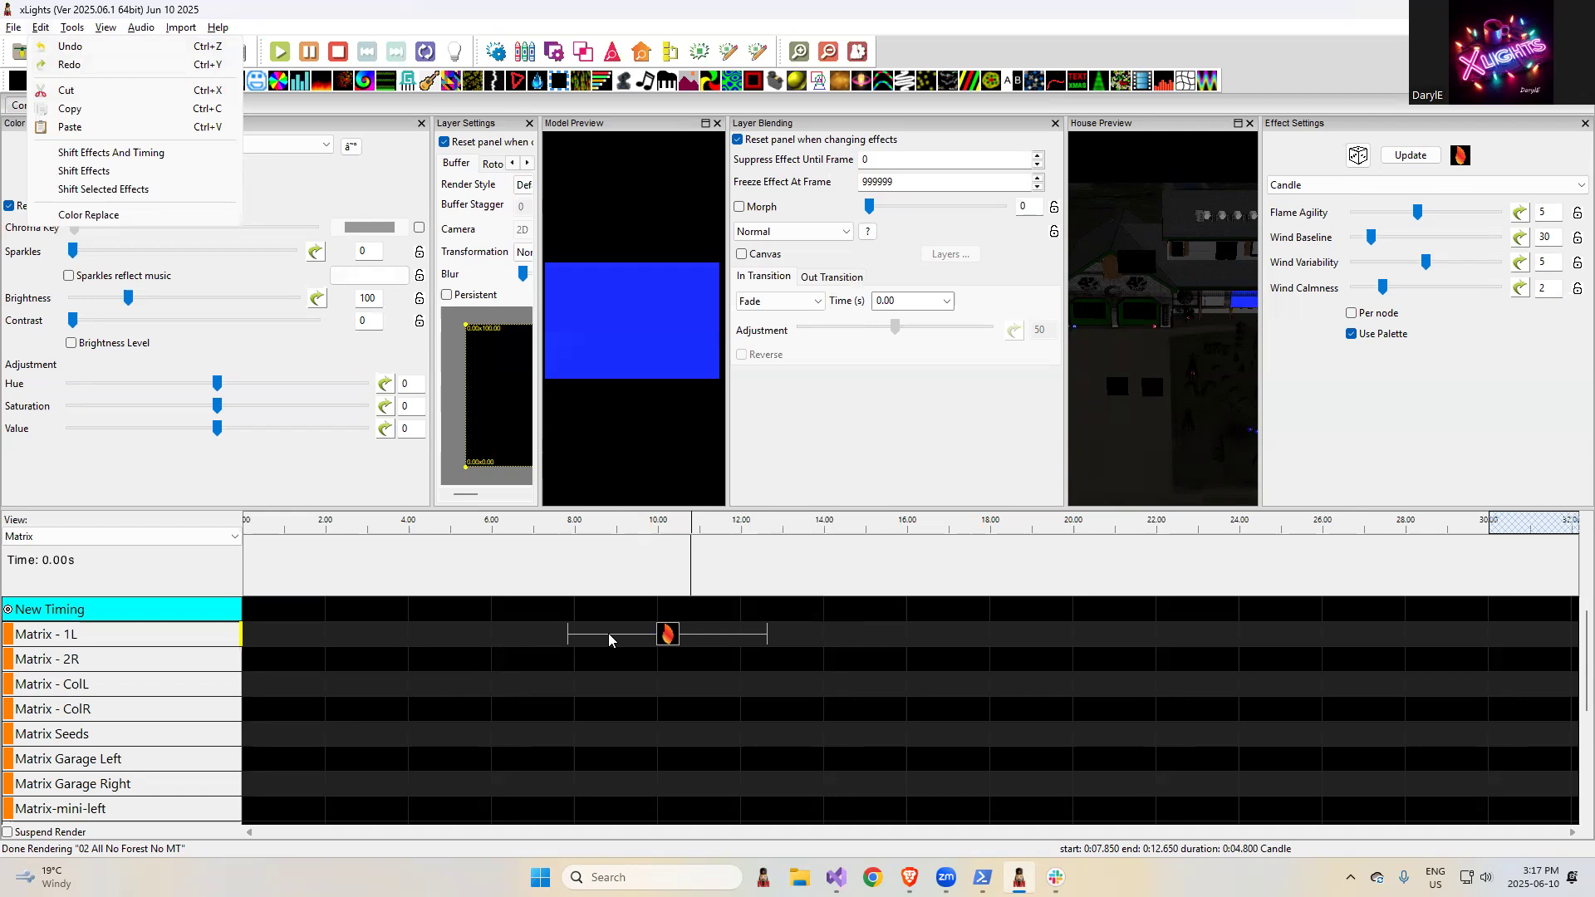
right_click(664, 636)
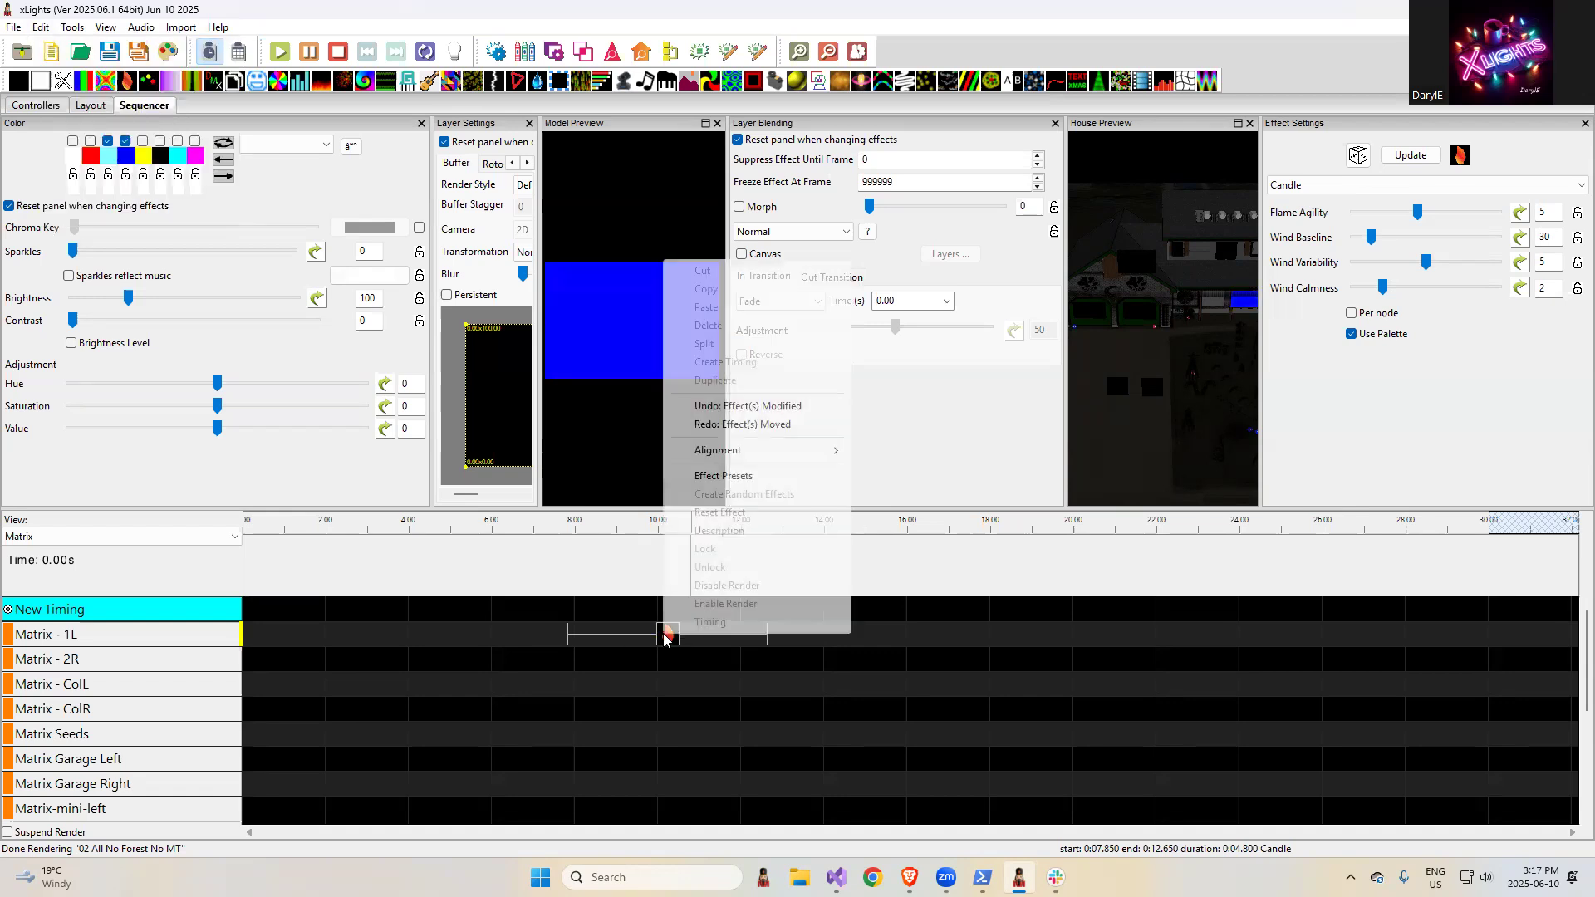
click(722, 424)
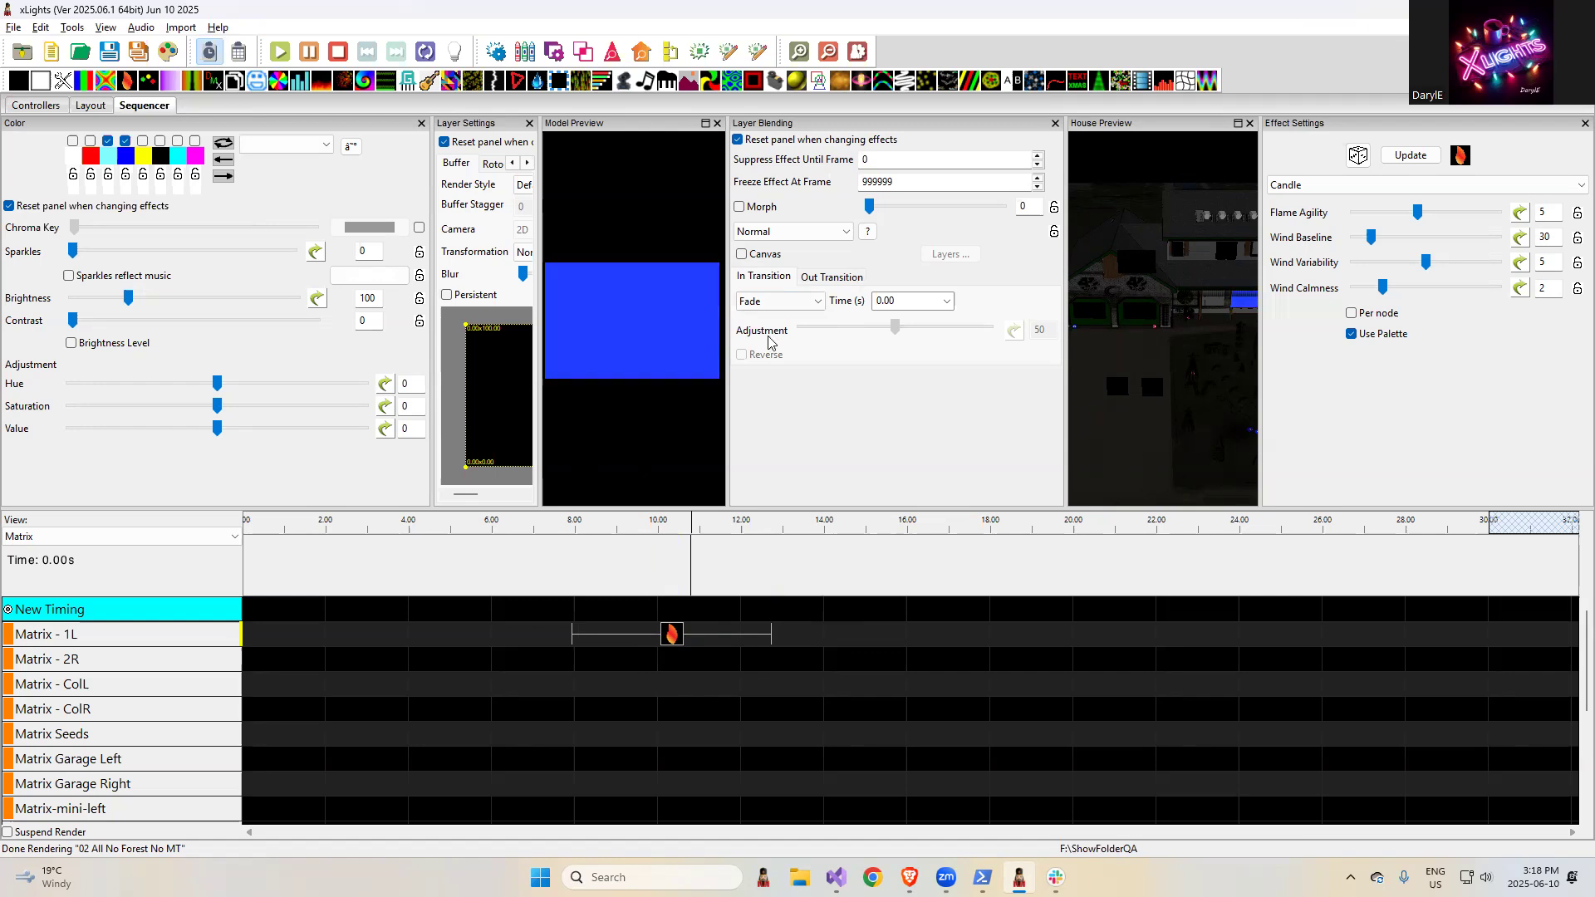
- Switch to the browser and highlight the release note "Add option to add an empty group during an effect import"
key(alt+Tab)
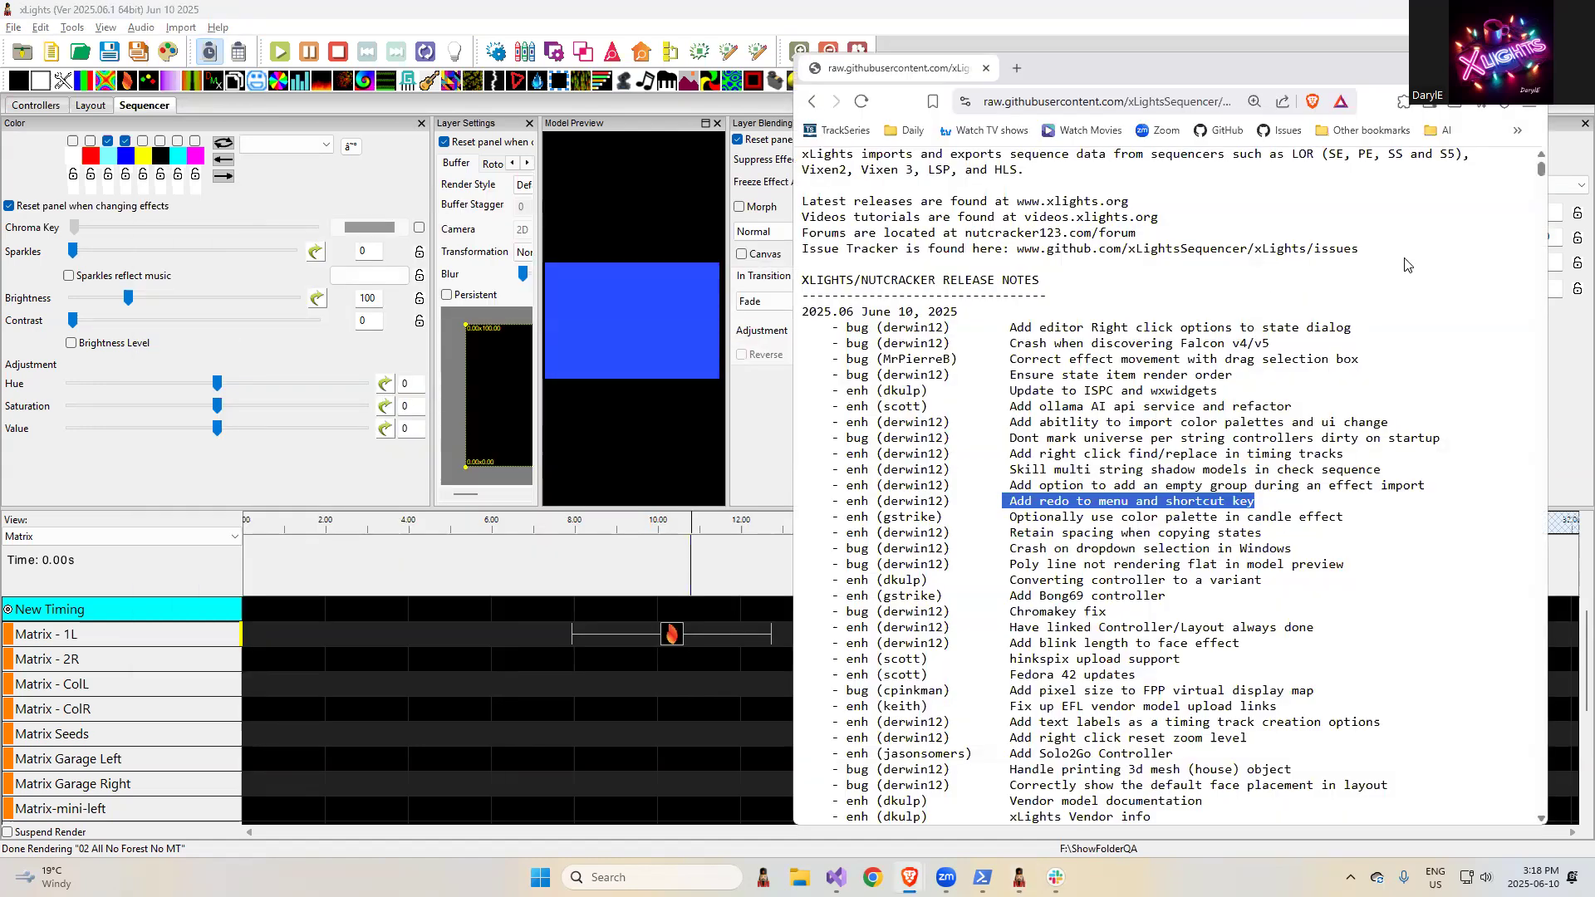
click(1185, 494)
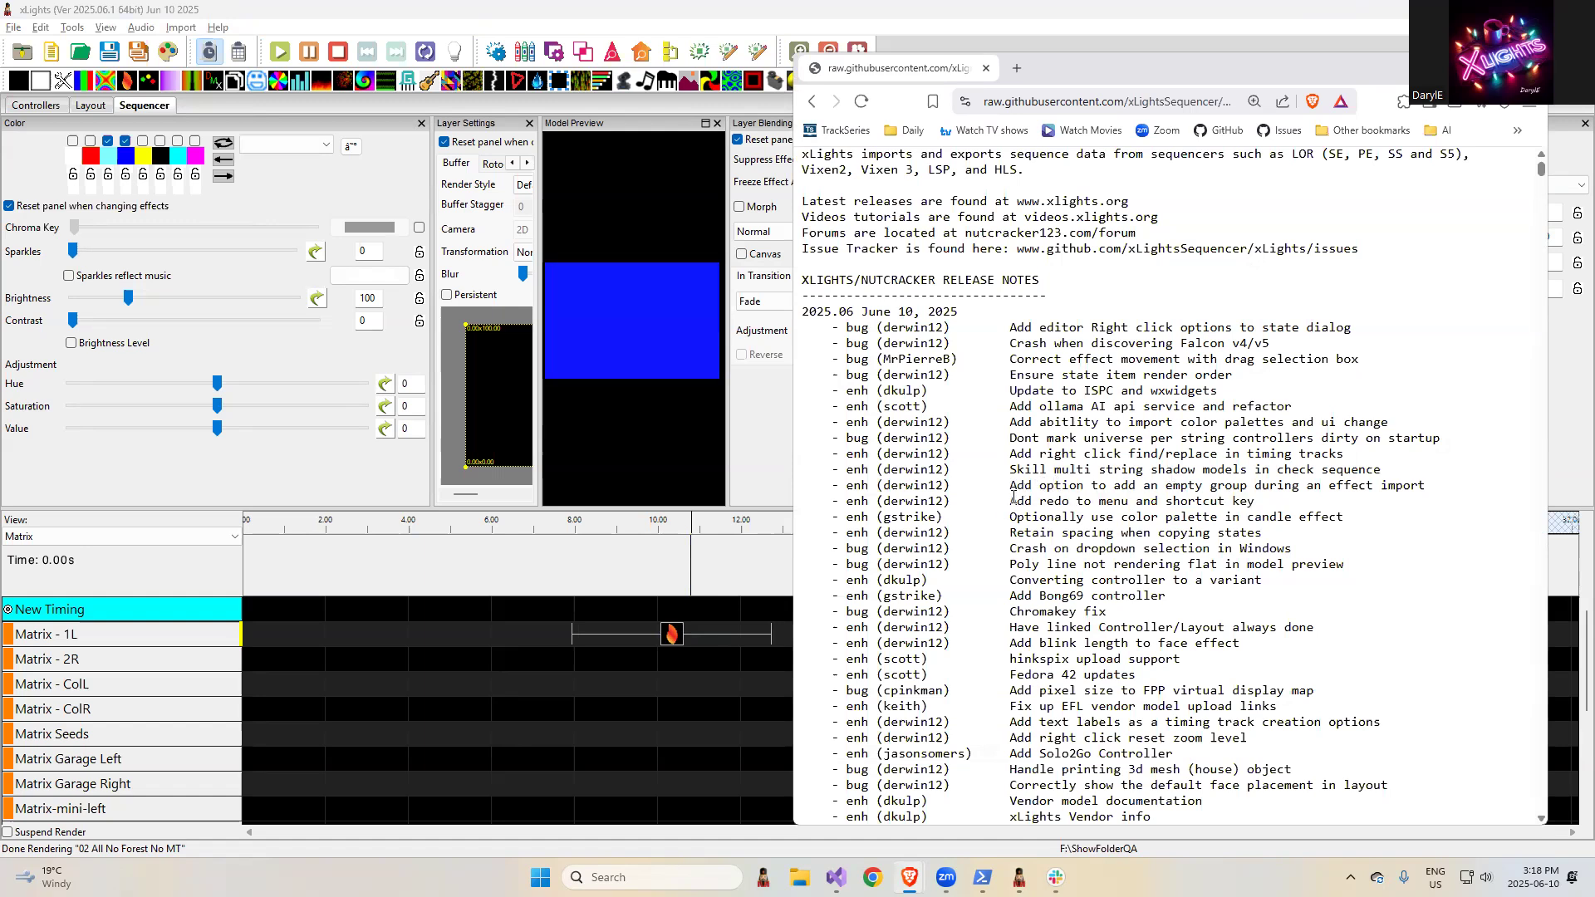
drag(1011, 499, 1388, 485)
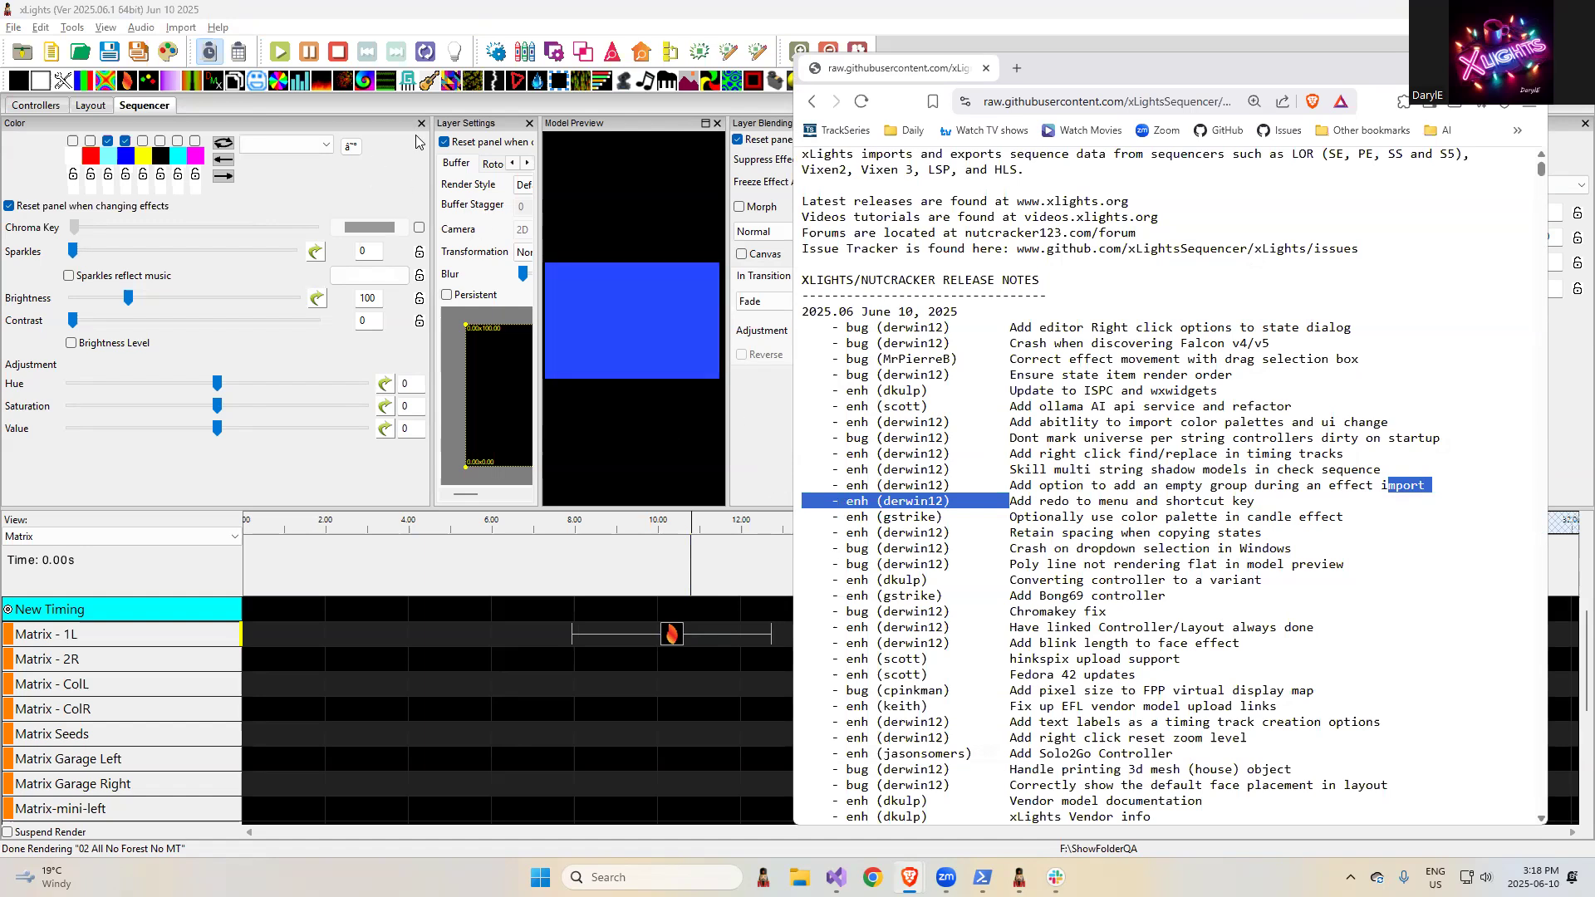
- Return to xLights and start an effect import from Test-states.xsq in the ShowFolderQA folder
click(413, 38)
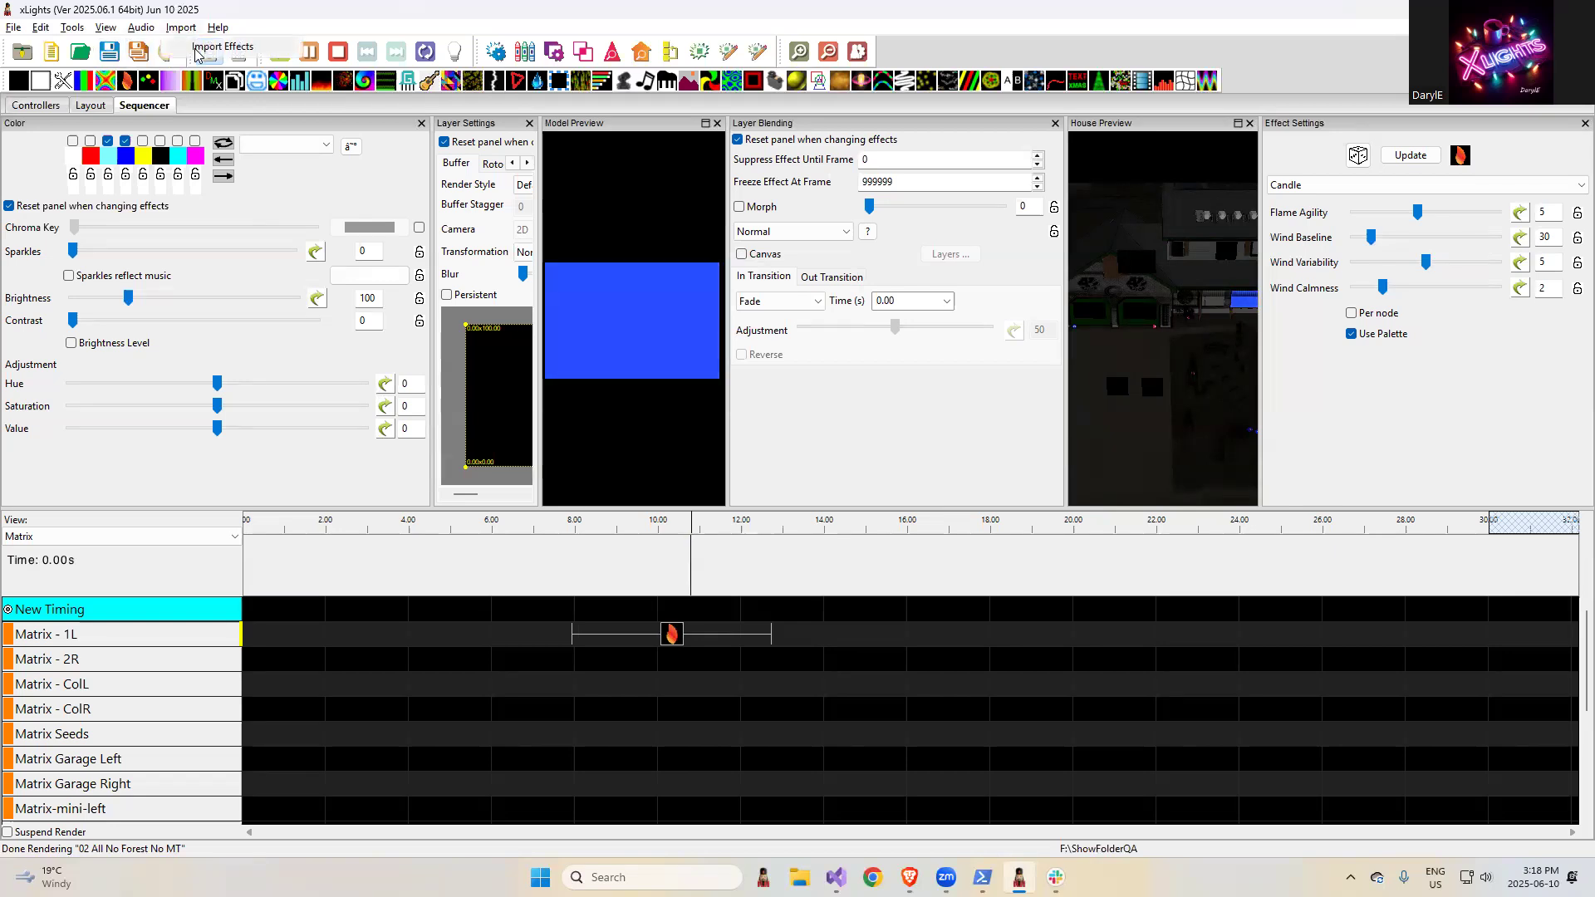
click(196, 53)
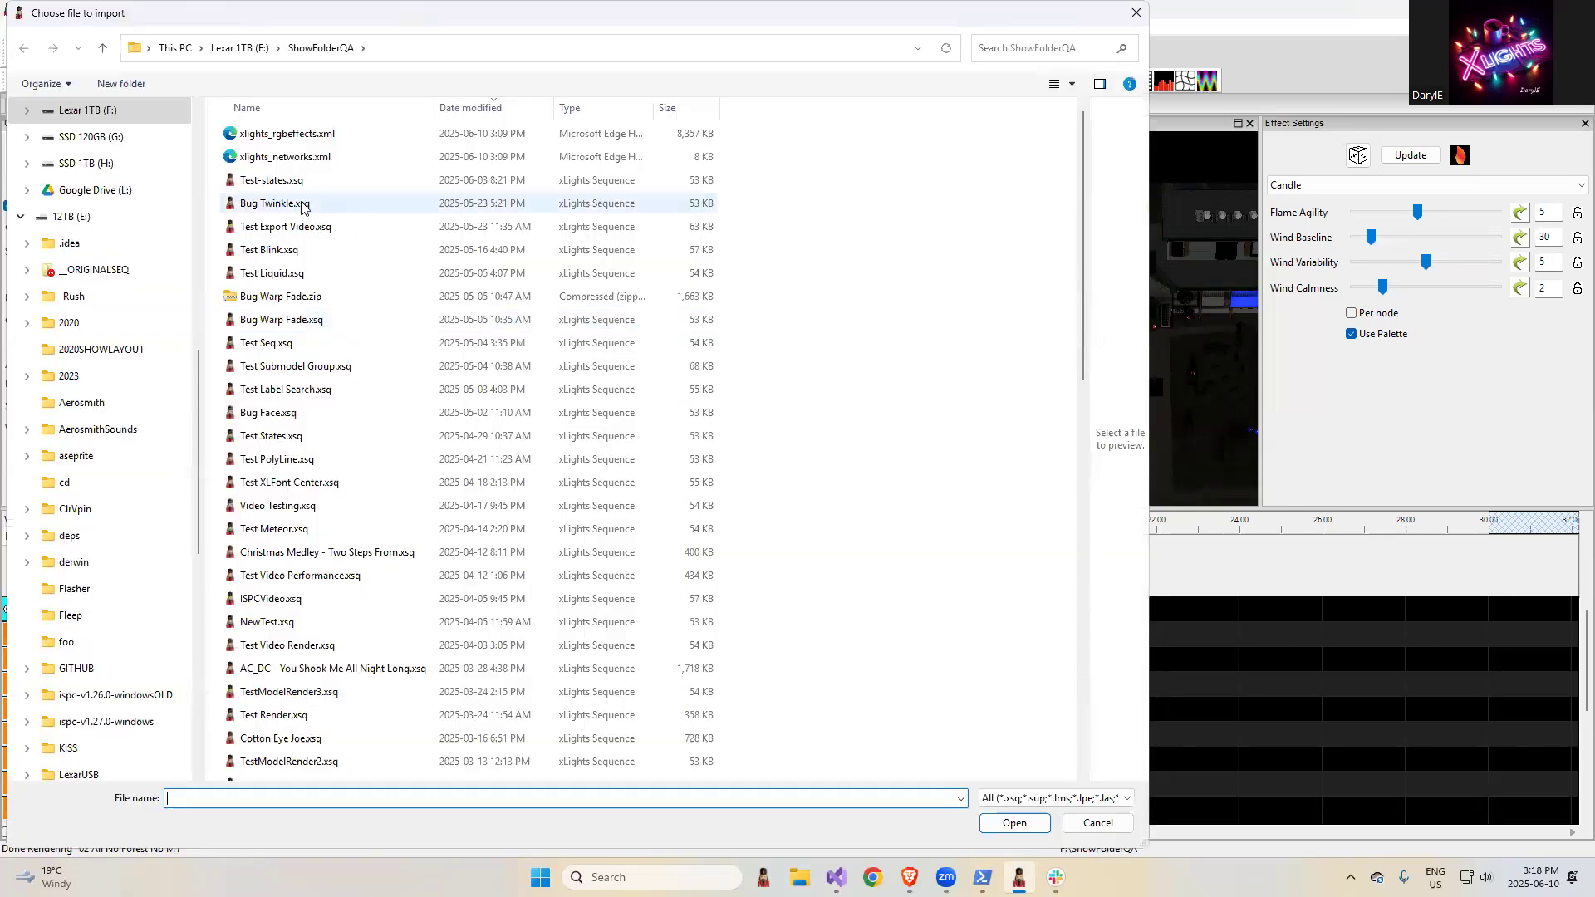
click(295, 181)
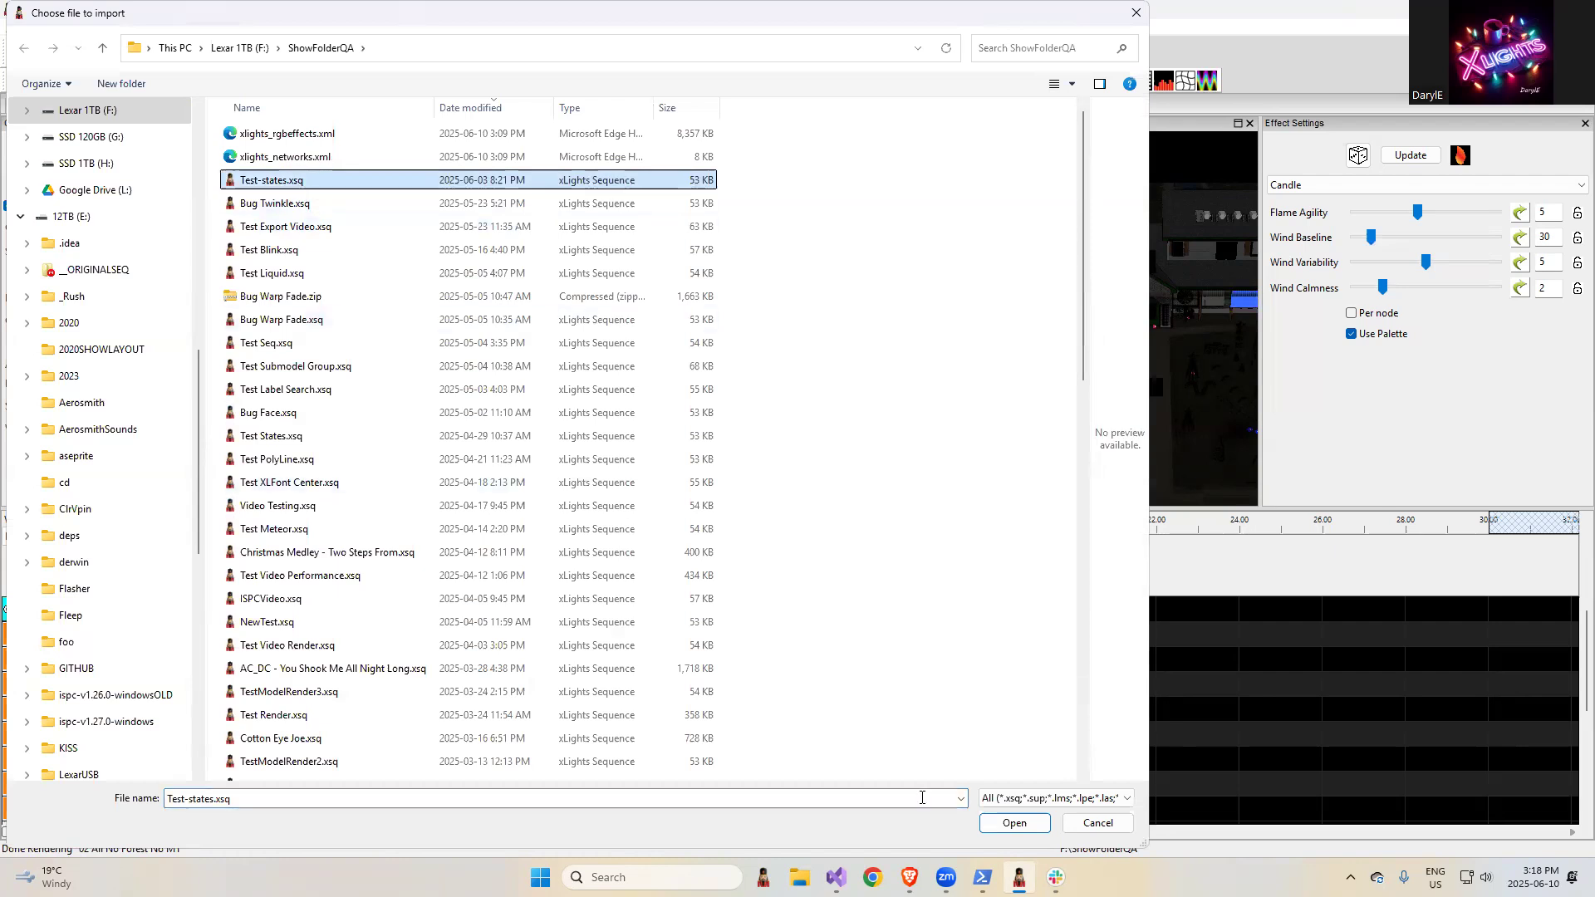
click(1010, 825)
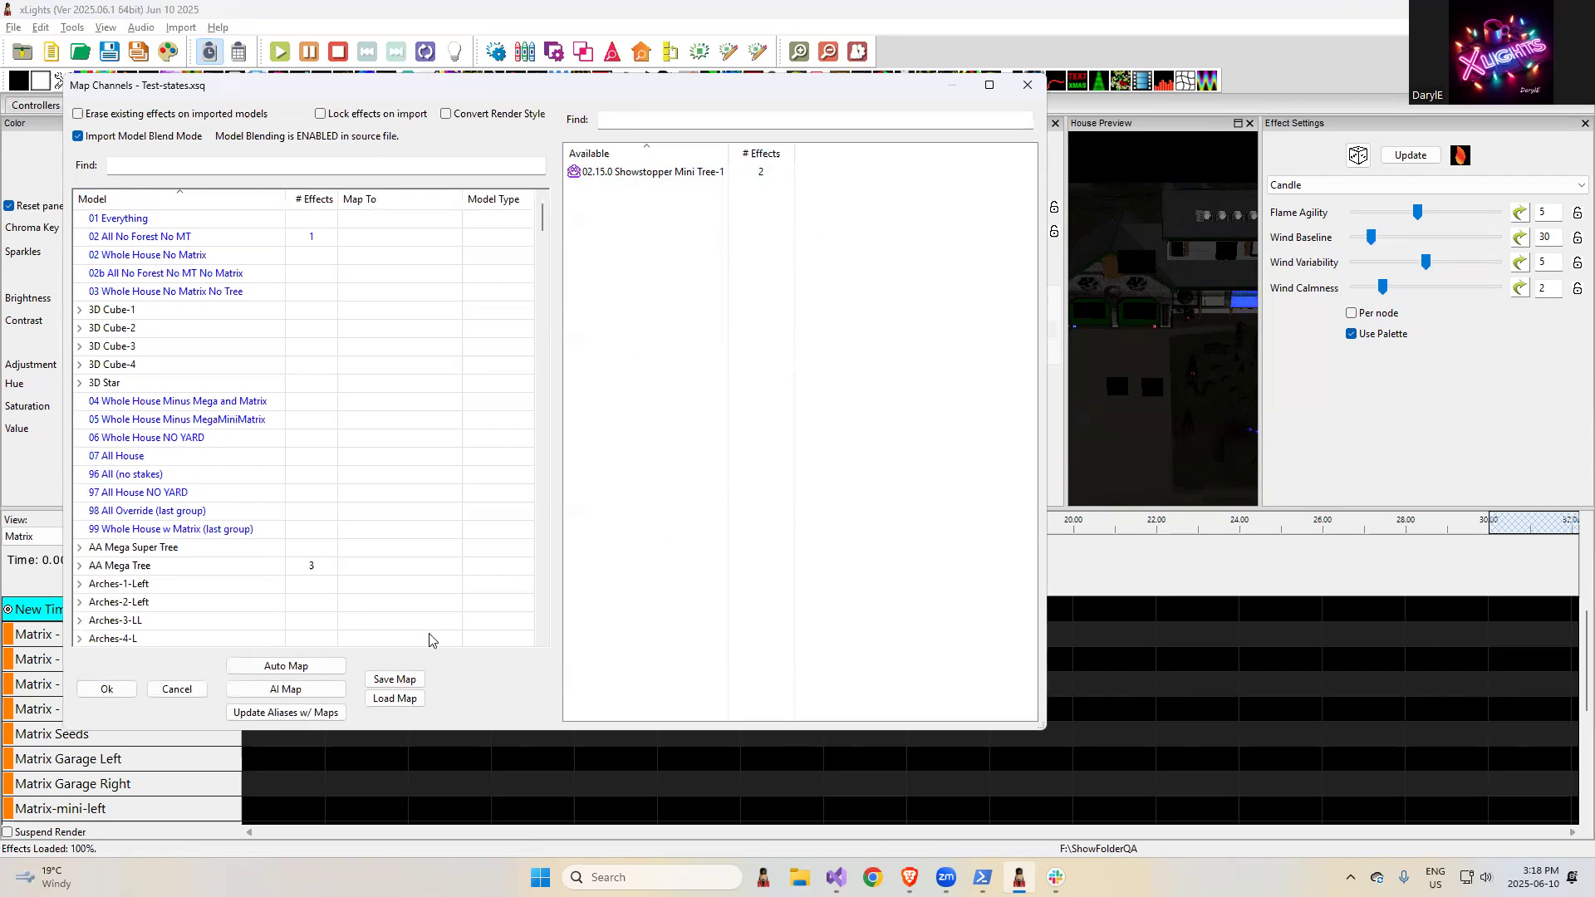
- Add a new empty group named "All Group no PF" to the import mapping's model list
right_click(224, 257)
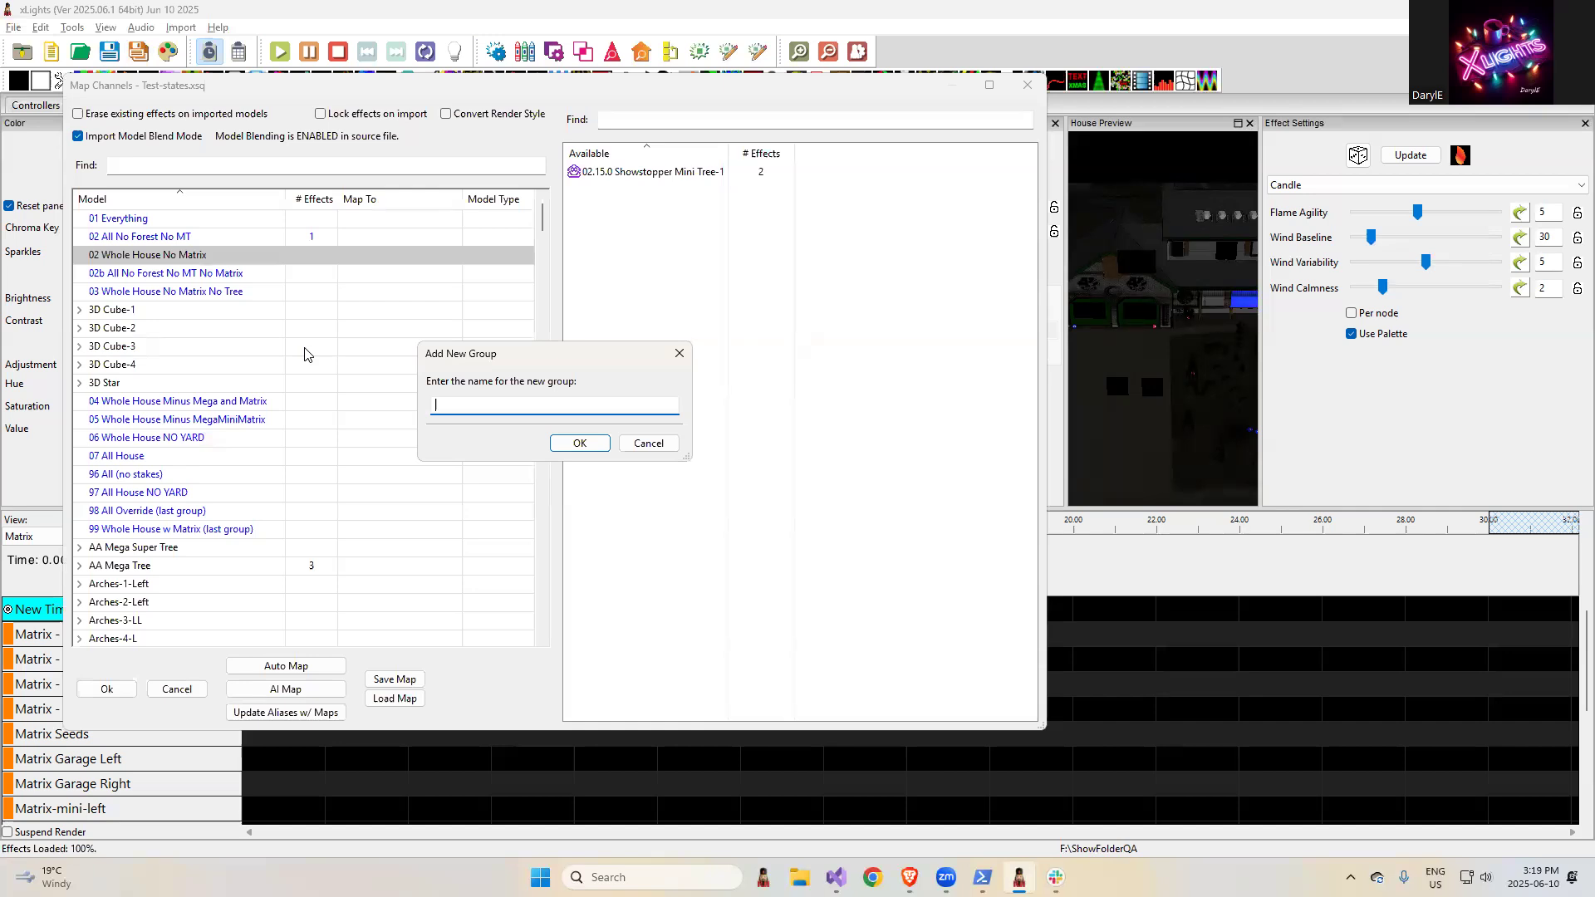
text(All Grop)
key(BackSpace)
text(up no PF)
click(567, 445)
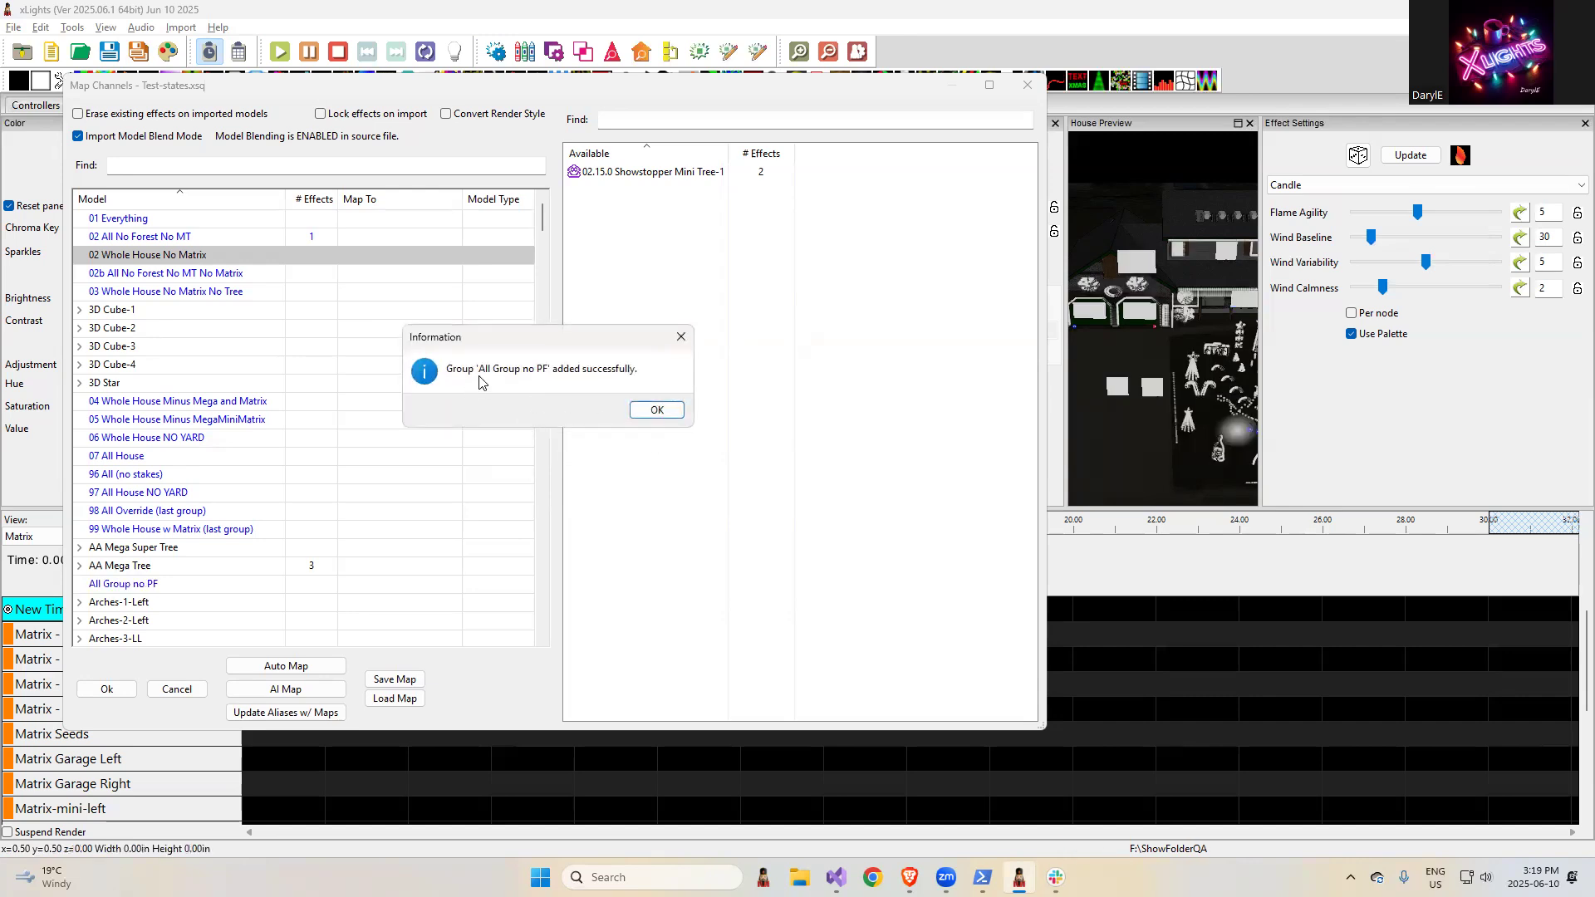
click(656, 410)
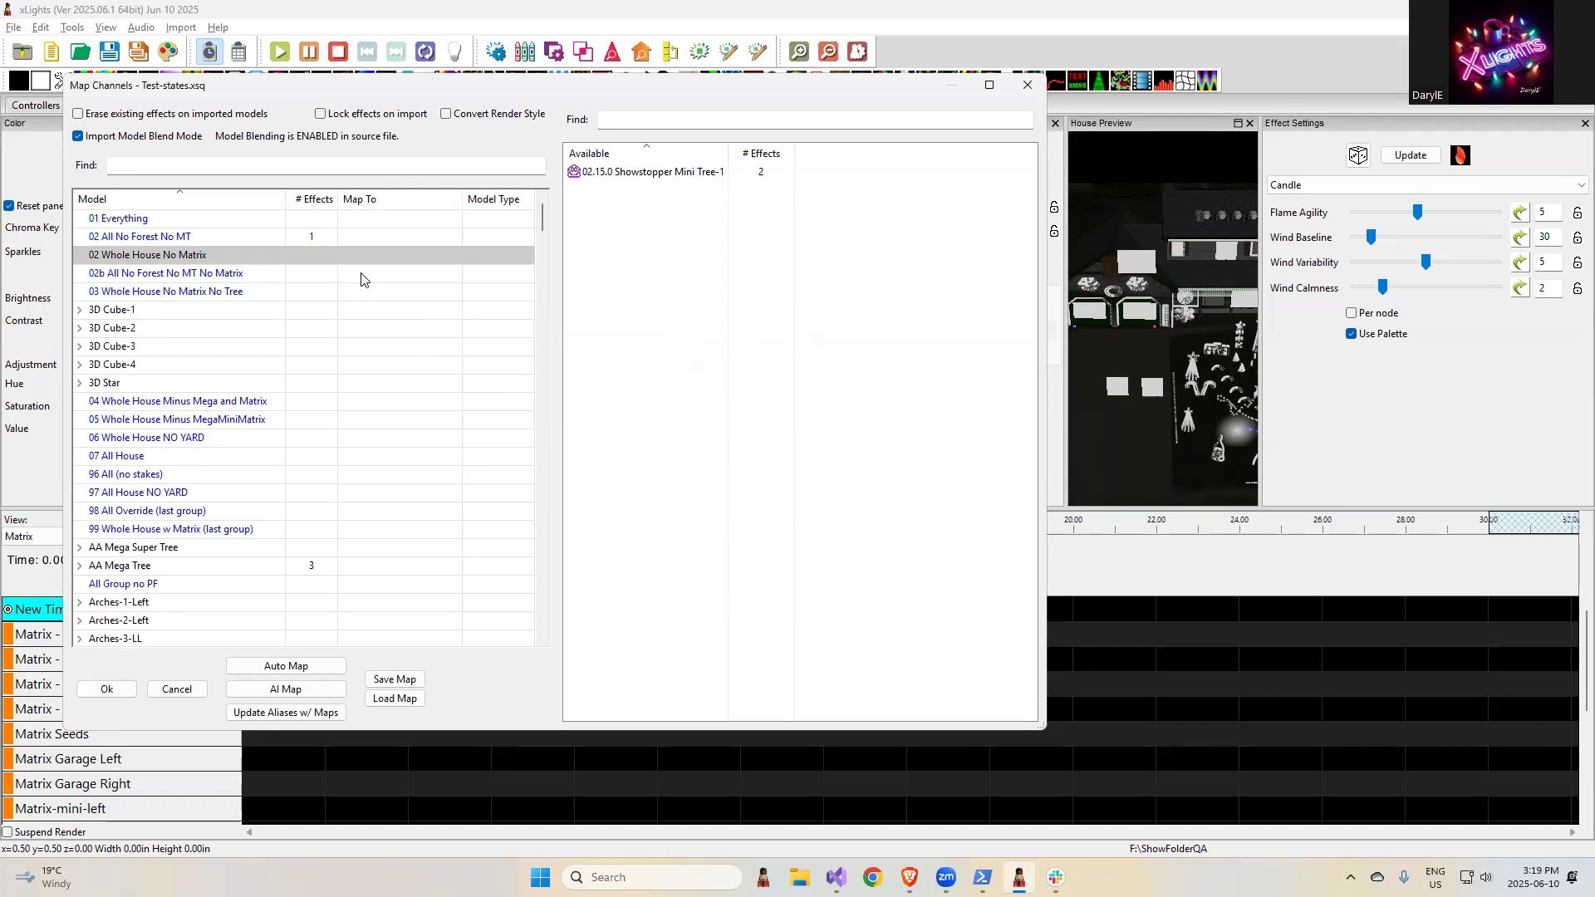
- Map the available 02.15.0 Showstopper Mini Tree-1 effects to the All Group no PF group
mouse_move(543, 218)
mouse_down()
mouse_move(545, 625)
mouse_move(539, 242)
mouse_up()
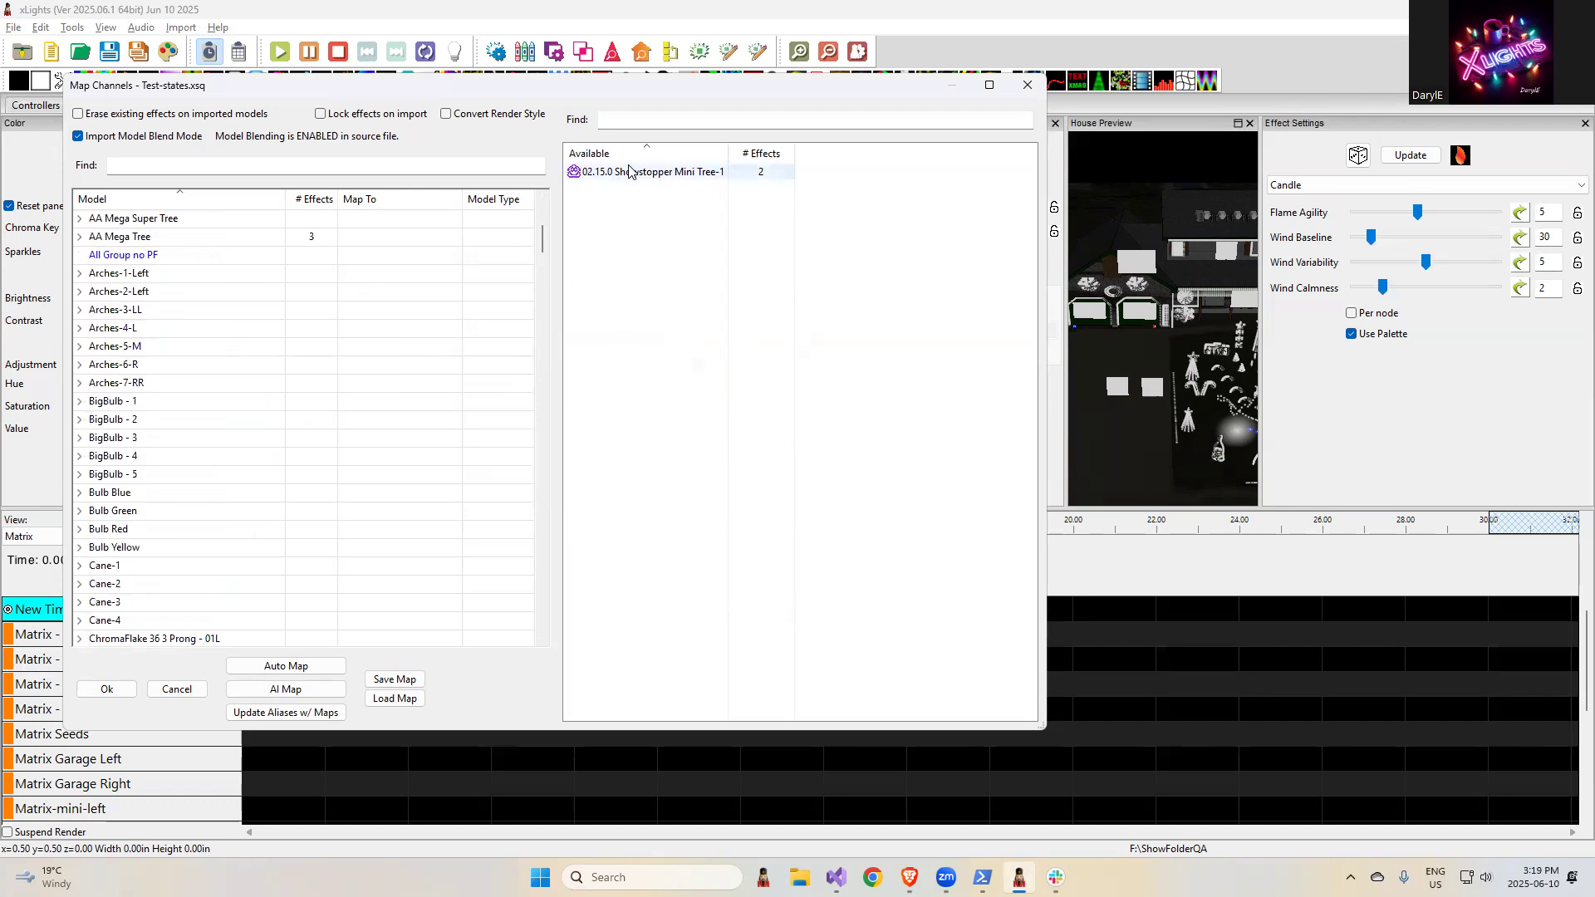
drag(645, 173, 374, 256)
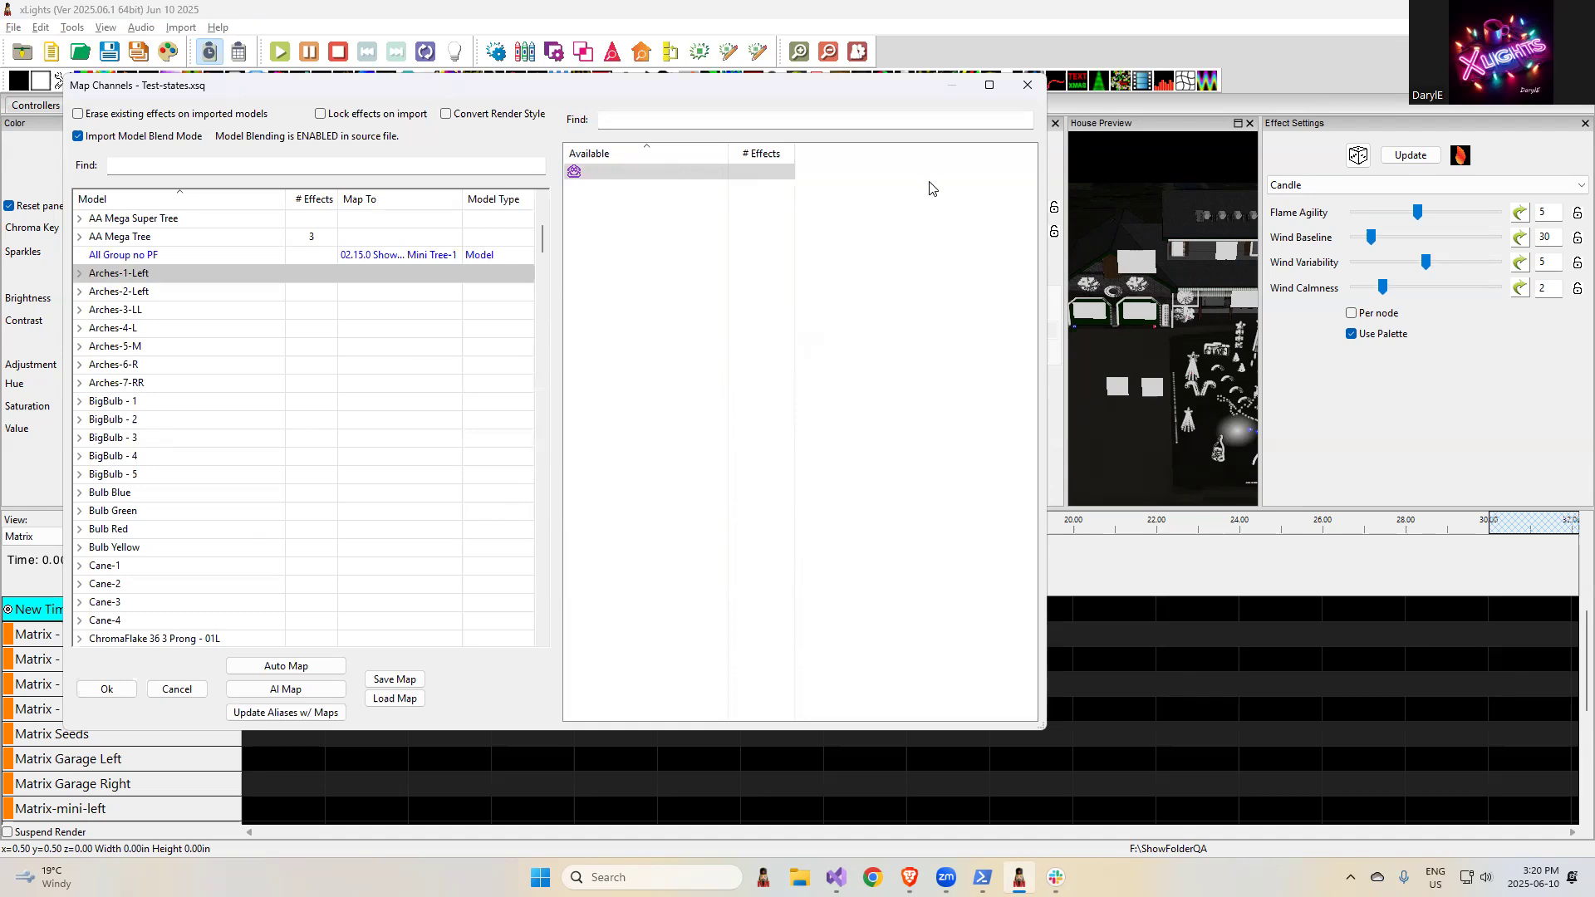
- Cancel the effect import mapping and highlight the release note "Skill multi string shadow models in check sequence" in the browser
click(177, 692)
click(671, 410)
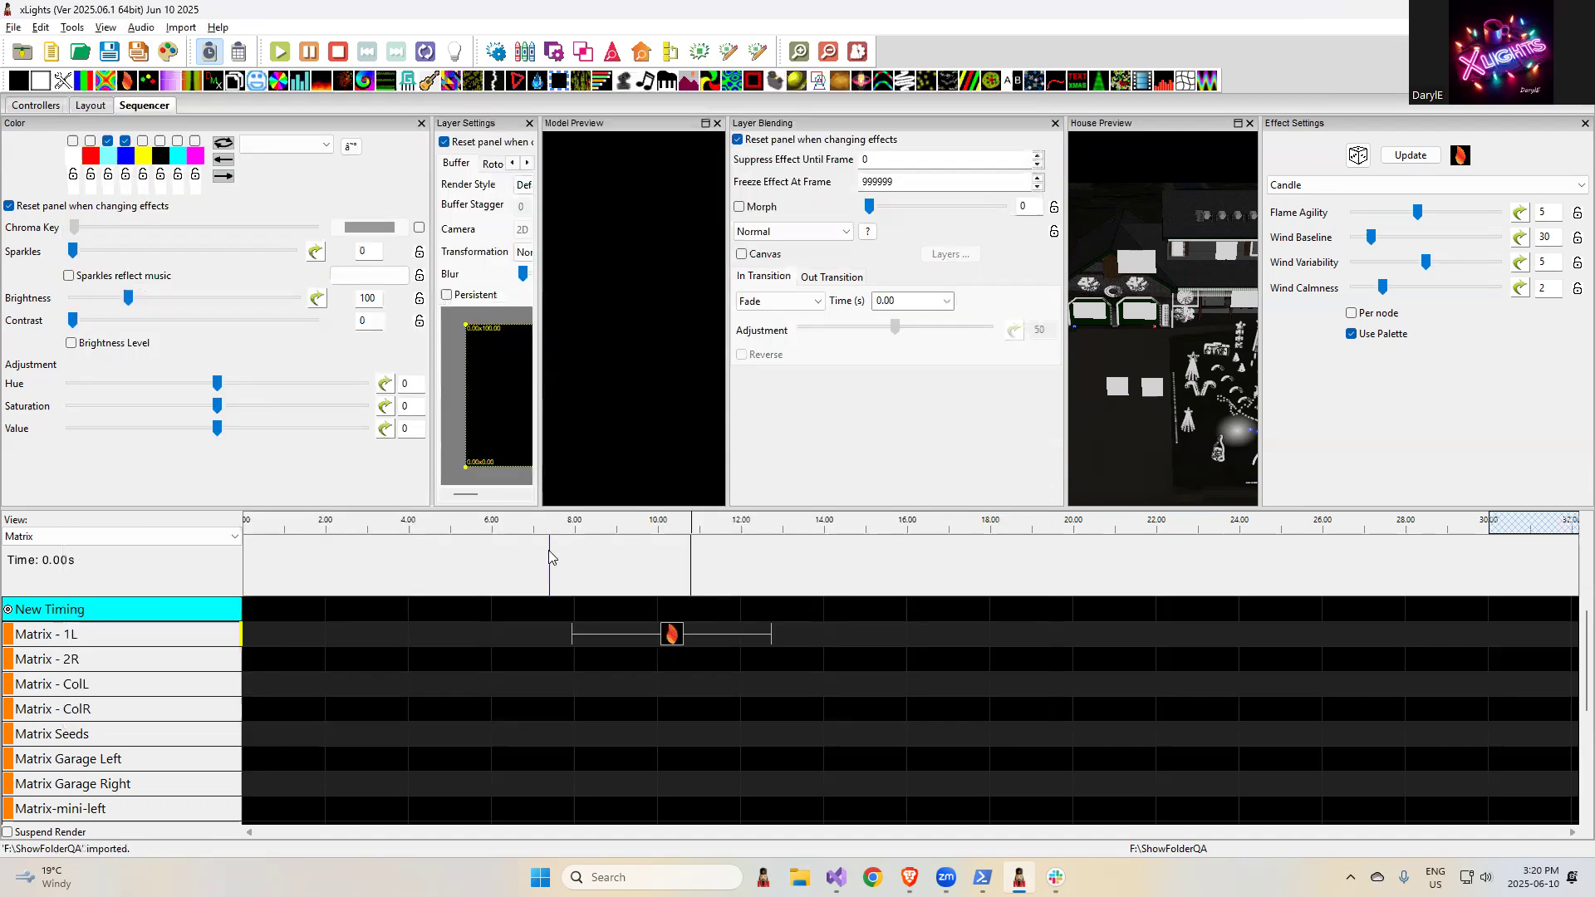
key(alt+Tab)
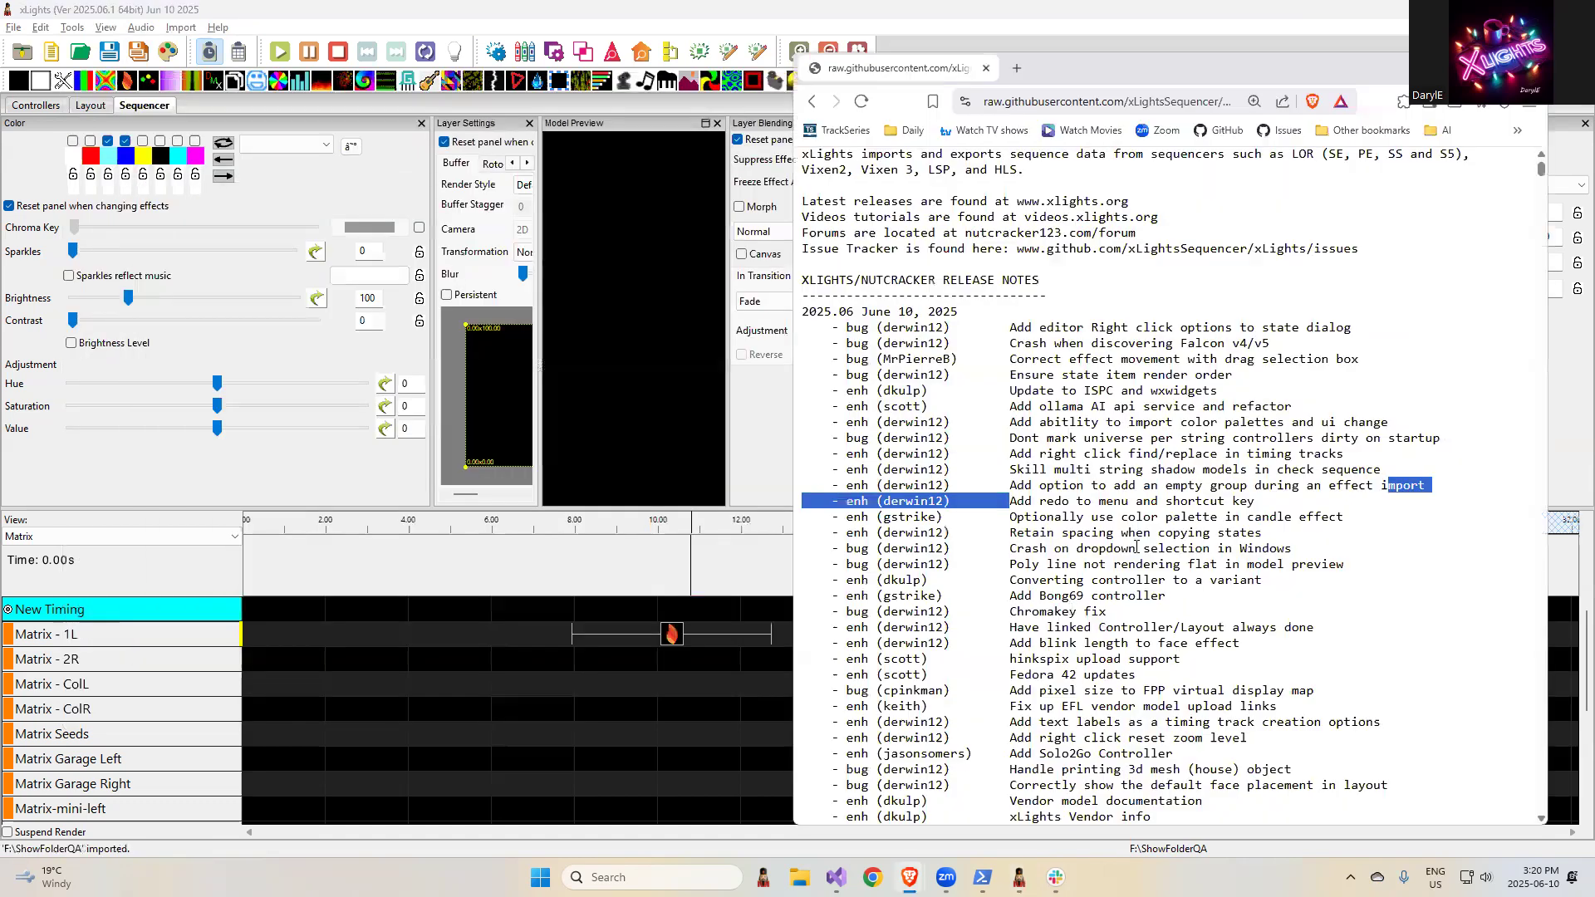
click(1137, 547)
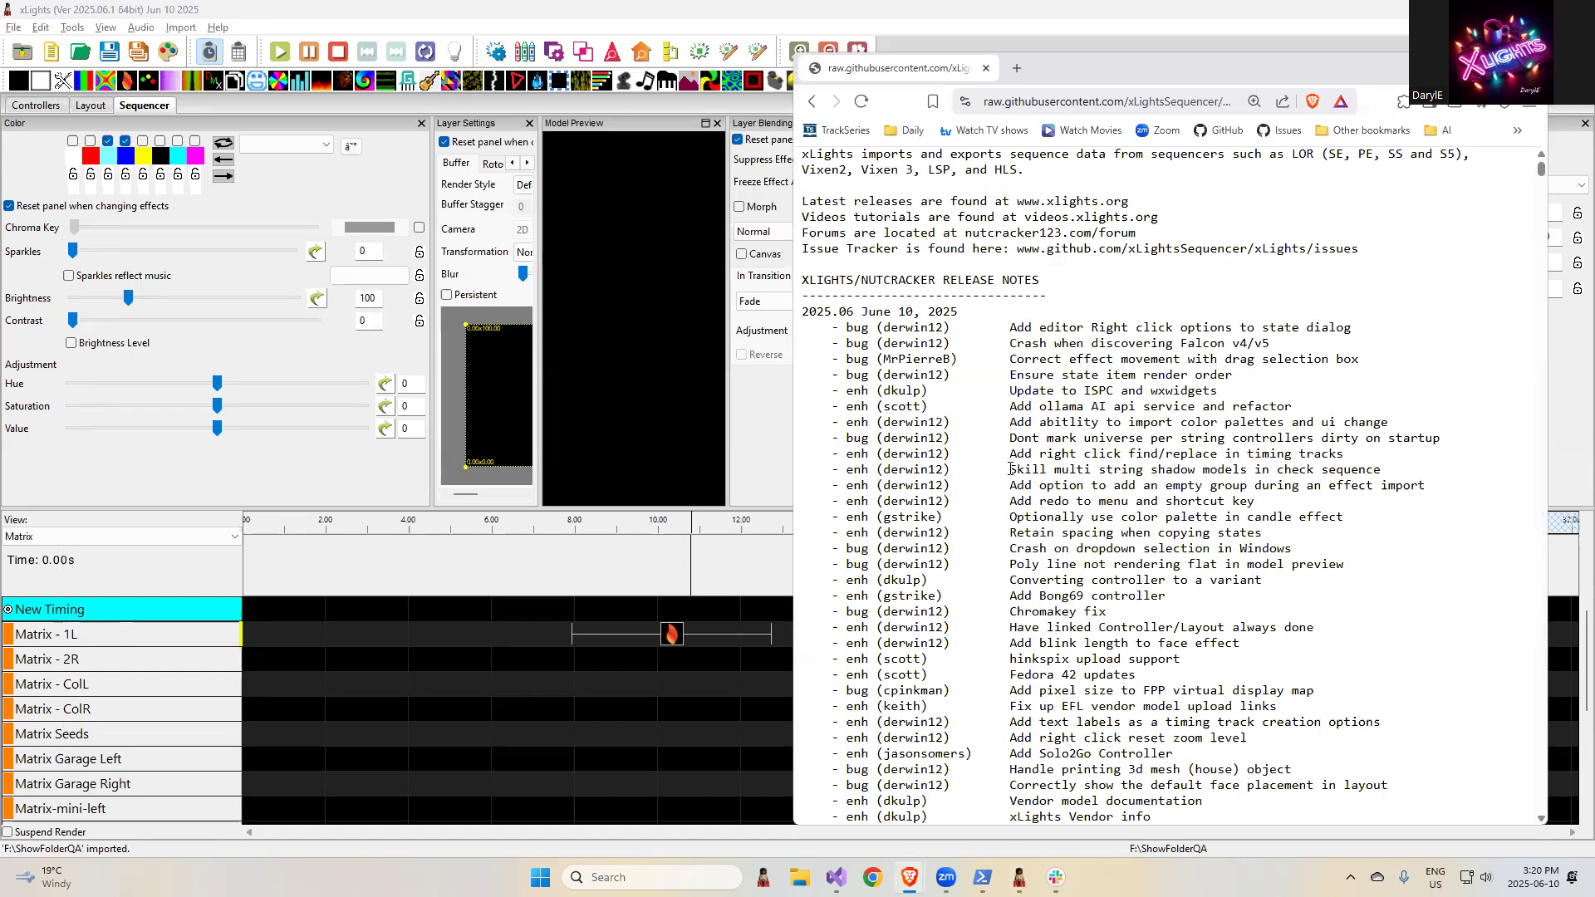
drag(1011, 469, 1423, 473)
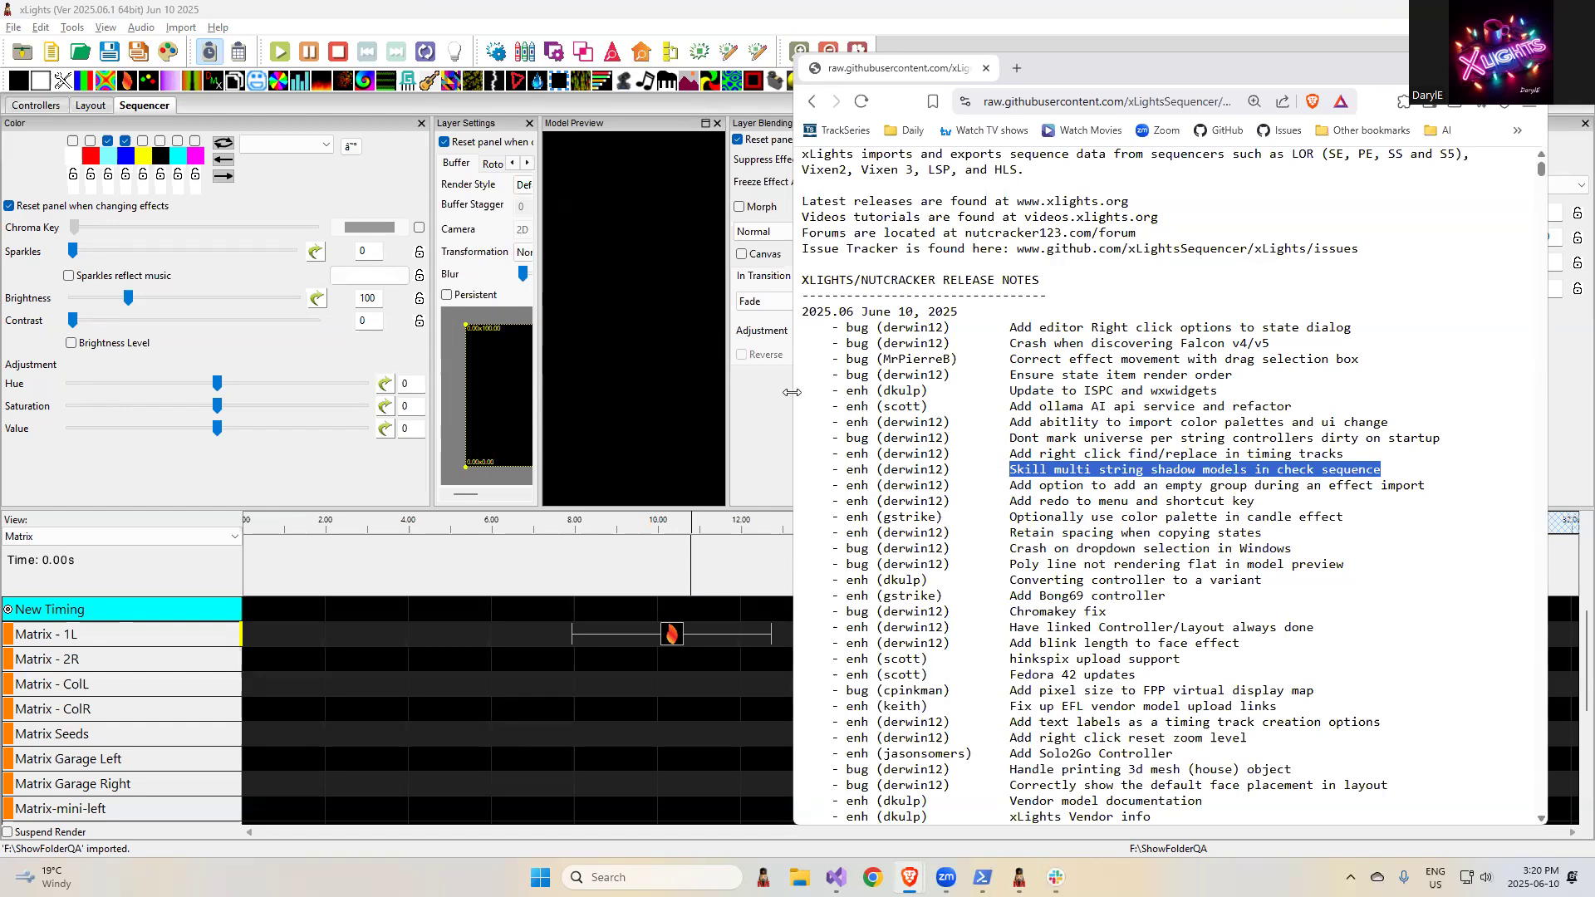
- Return to xLights and examine the individual start channels and shadow model settings of the MH - Pan and MH - Dimmers layout models
click(600, 21)
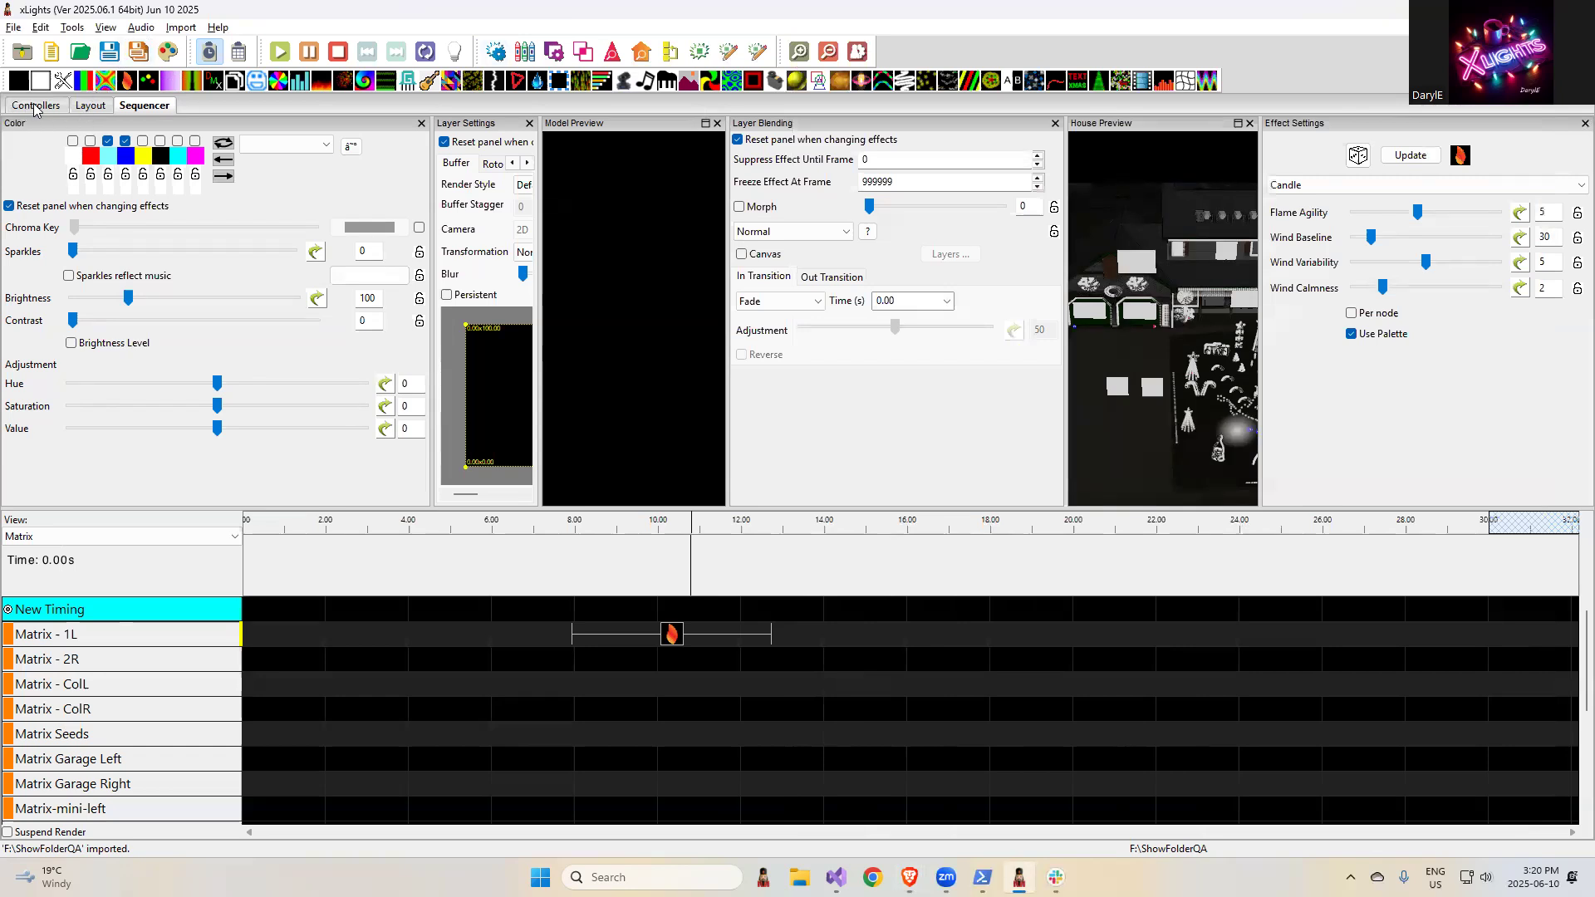
click(90, 107)
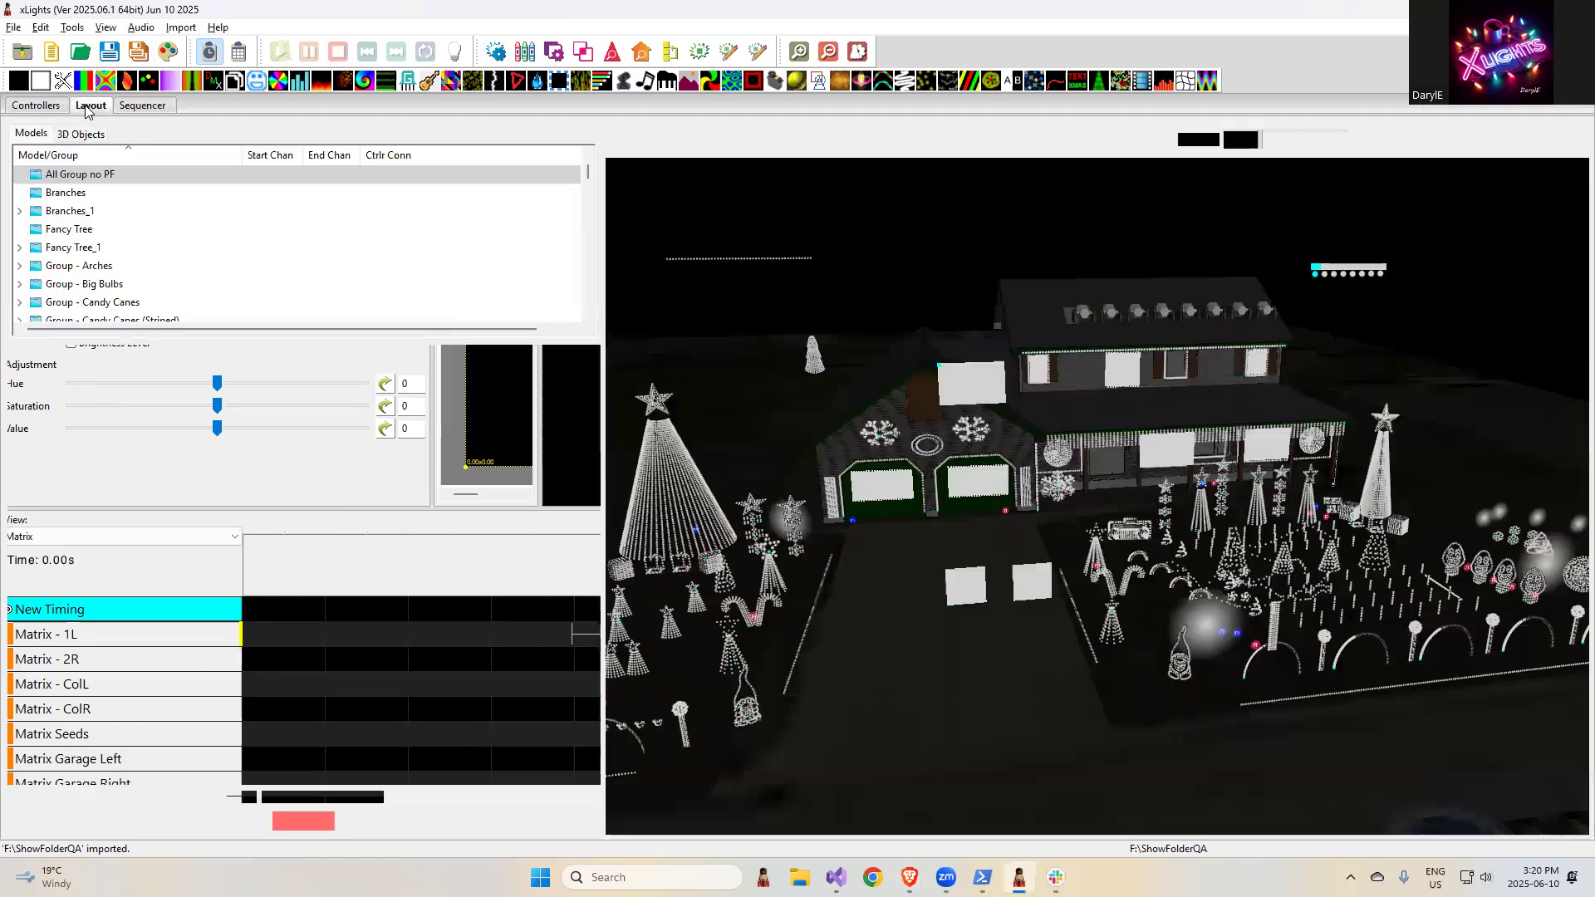
scroll(168, 268, down, 1)
click(133, 247)
scroll(184, 283, down, 3)
scroll(185, 283, down, 15)
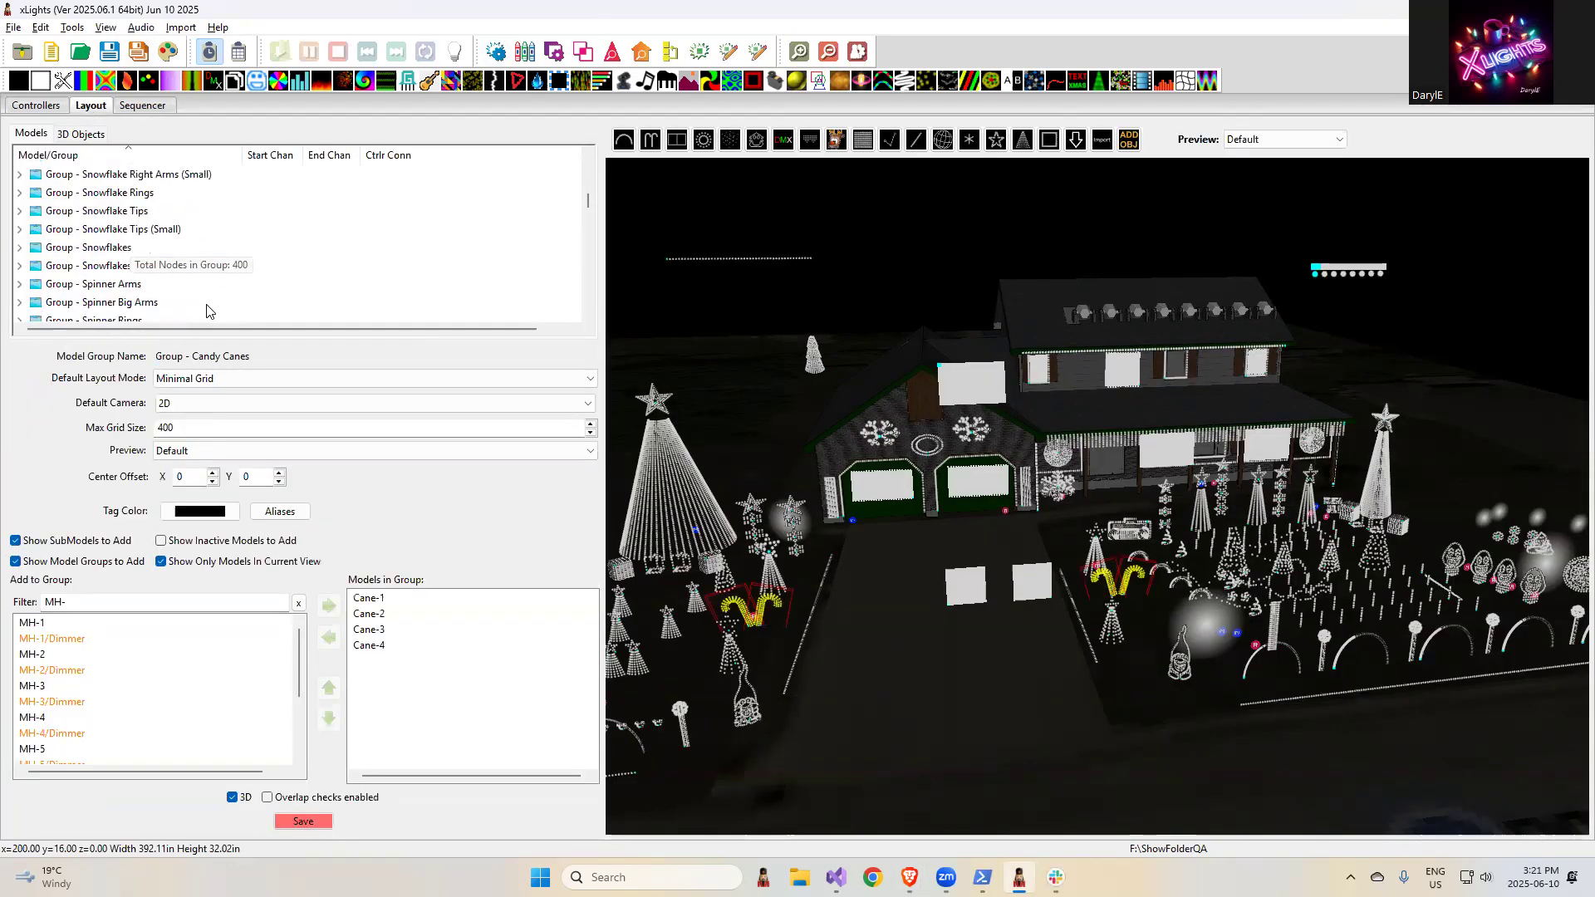
scroll(220, 299, down, 10)
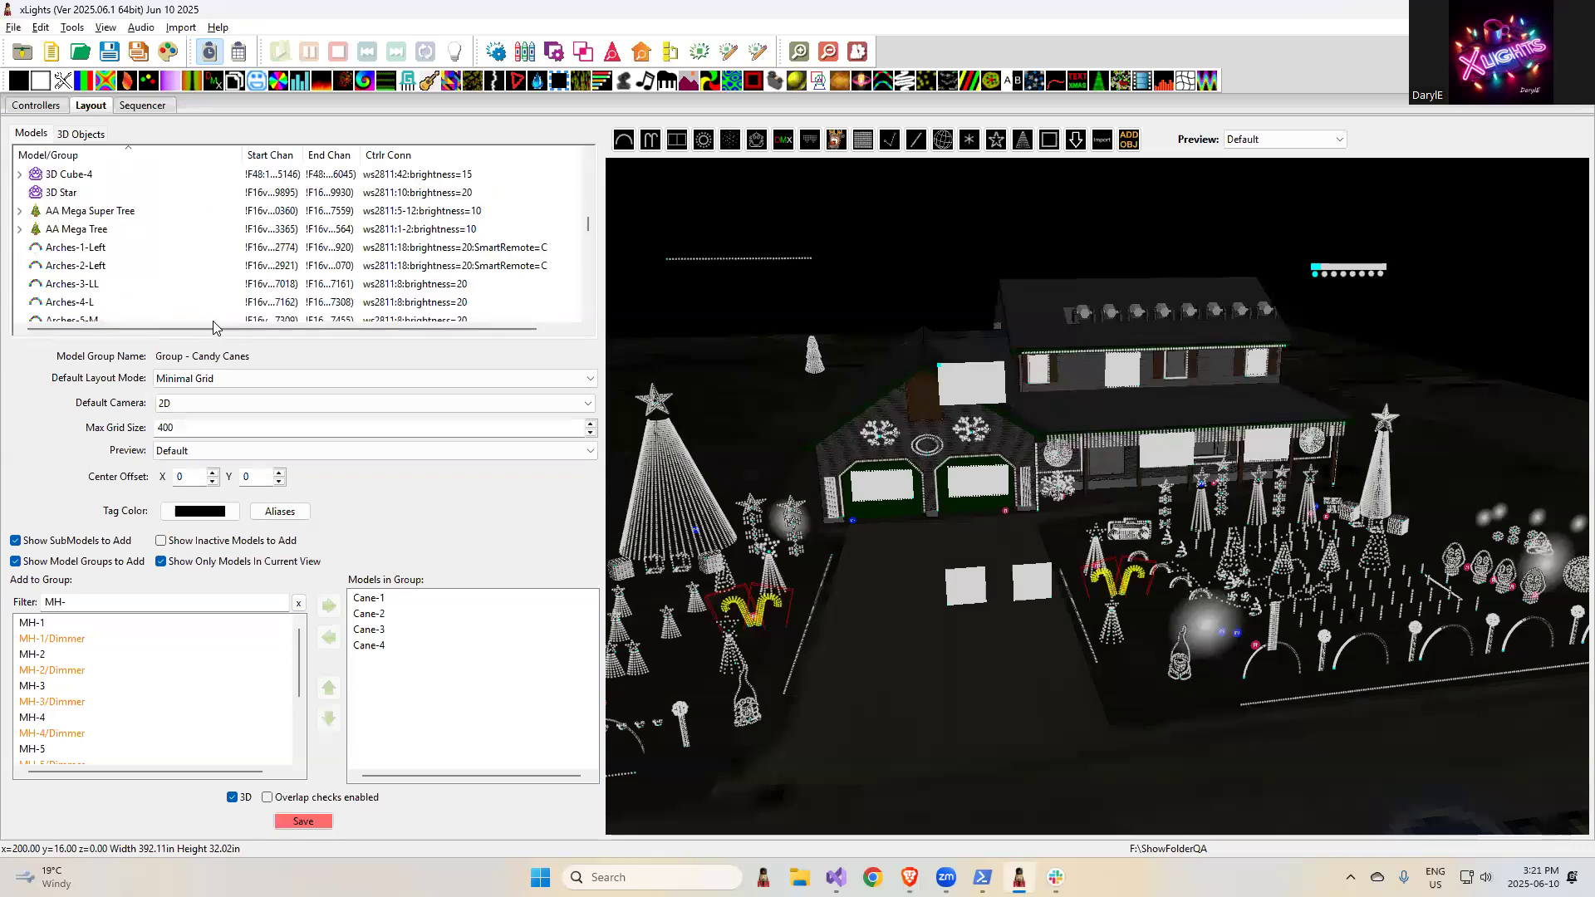
scroll(224, 297, down, 10)
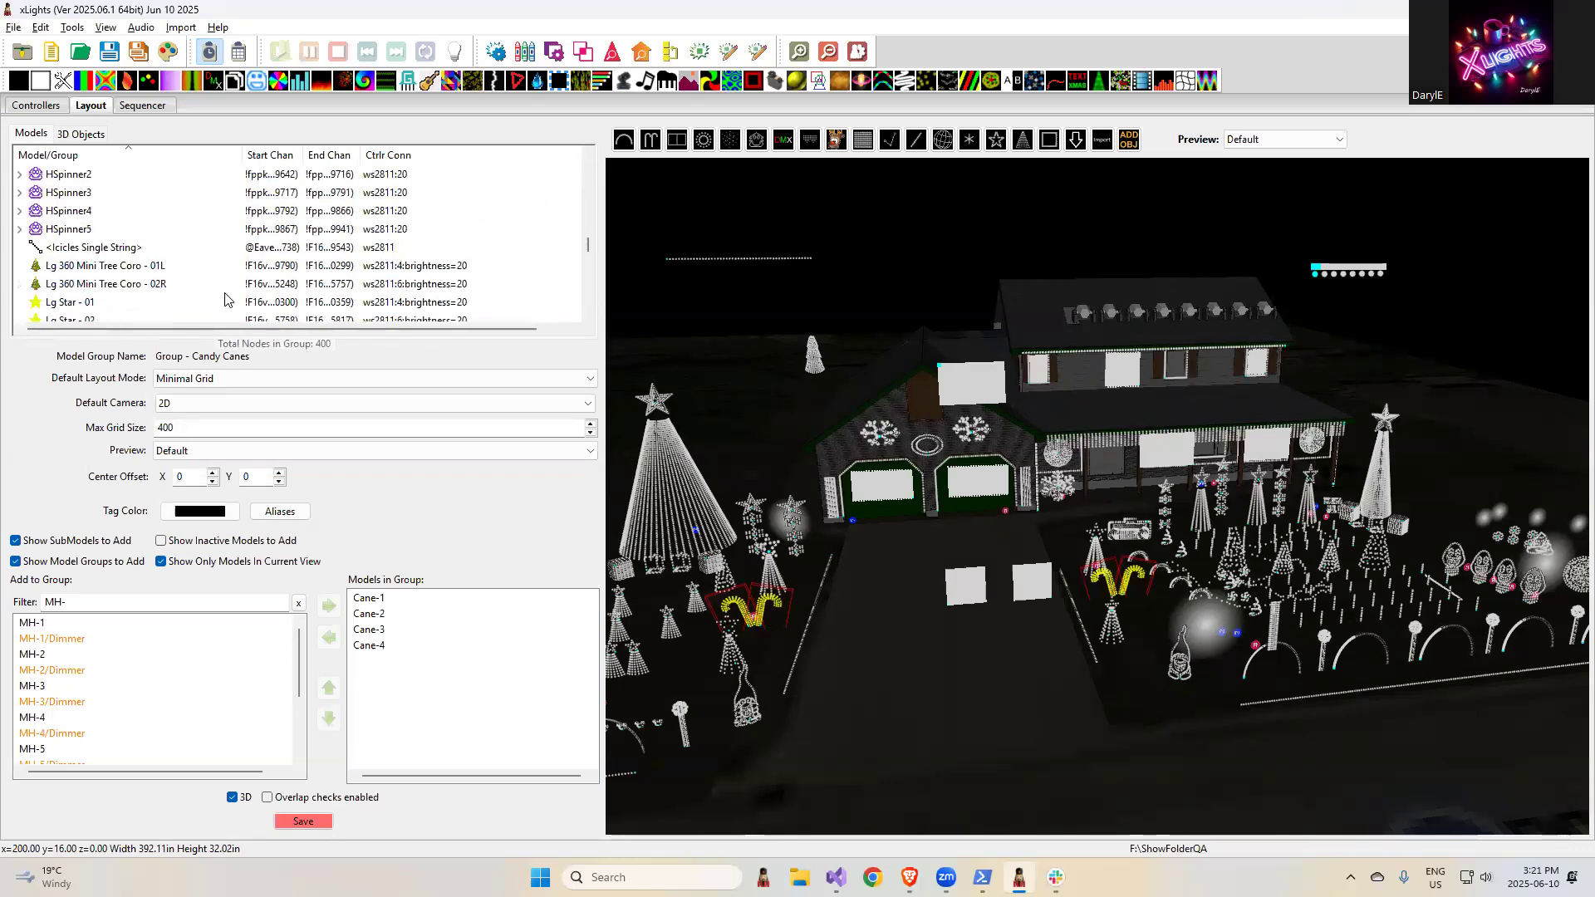
scroll(160, 253, up, 2)
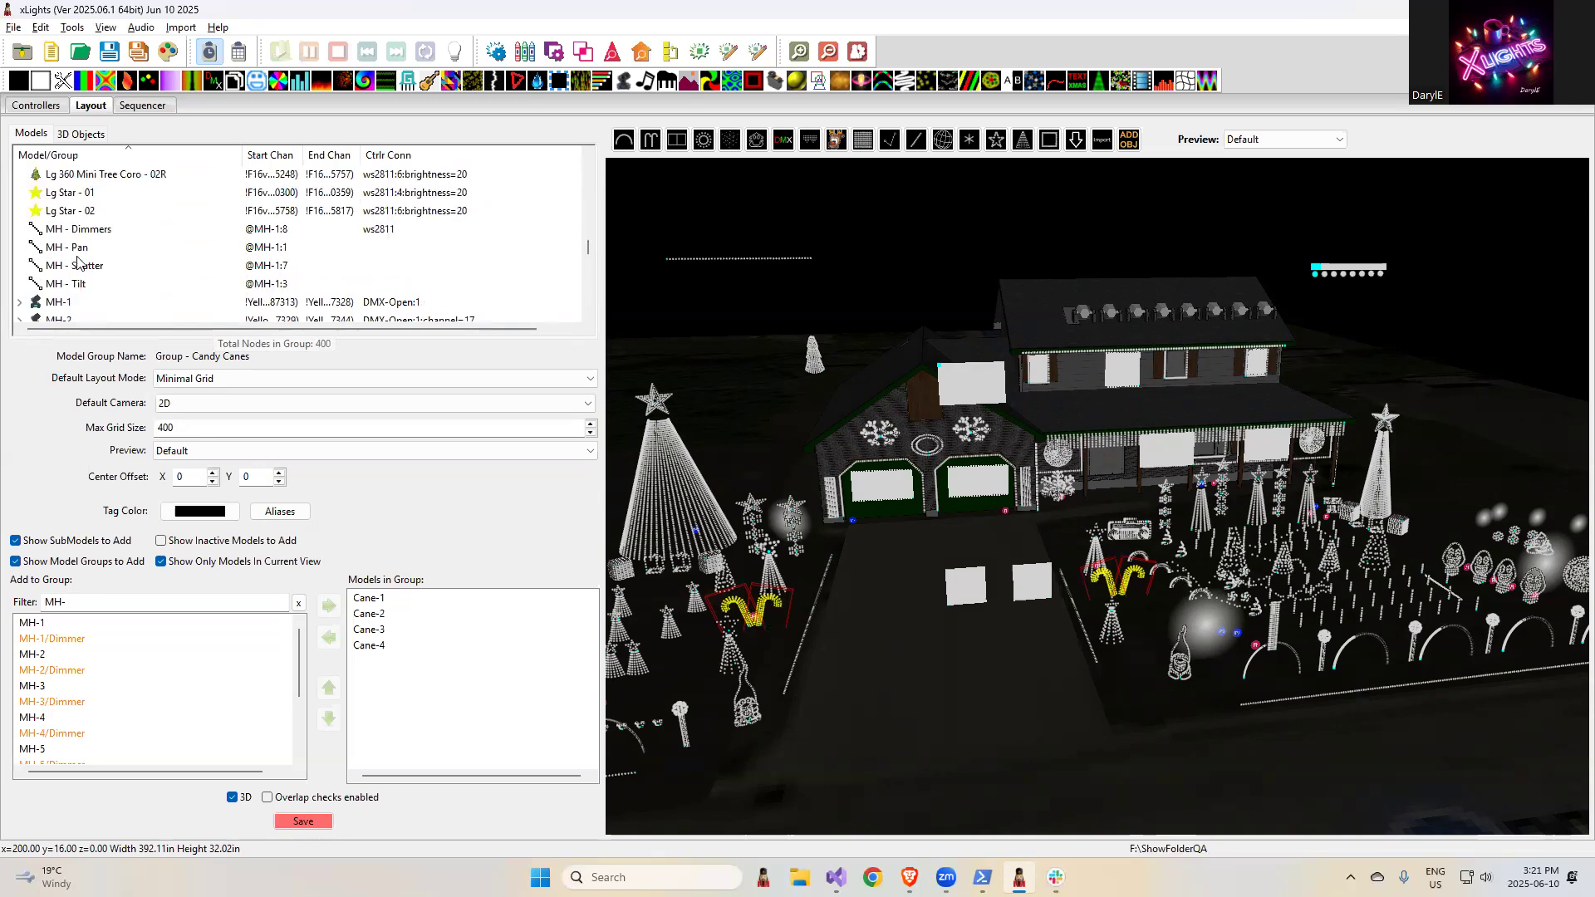
click(81, 247)
click(92, 231)
click(92, 248)
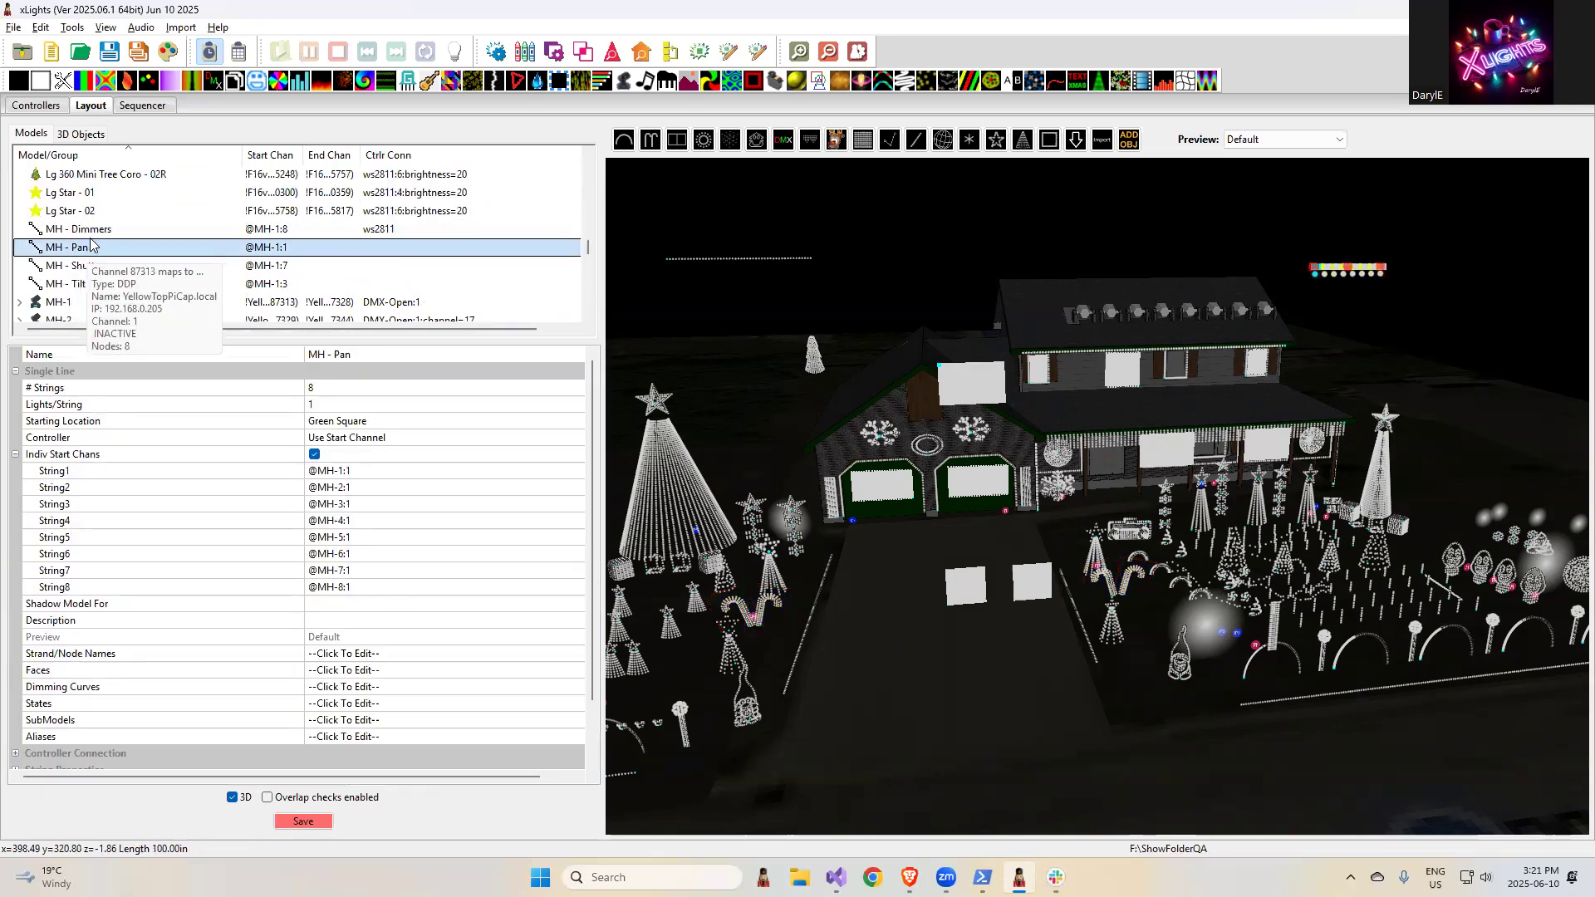
click(95, 233)
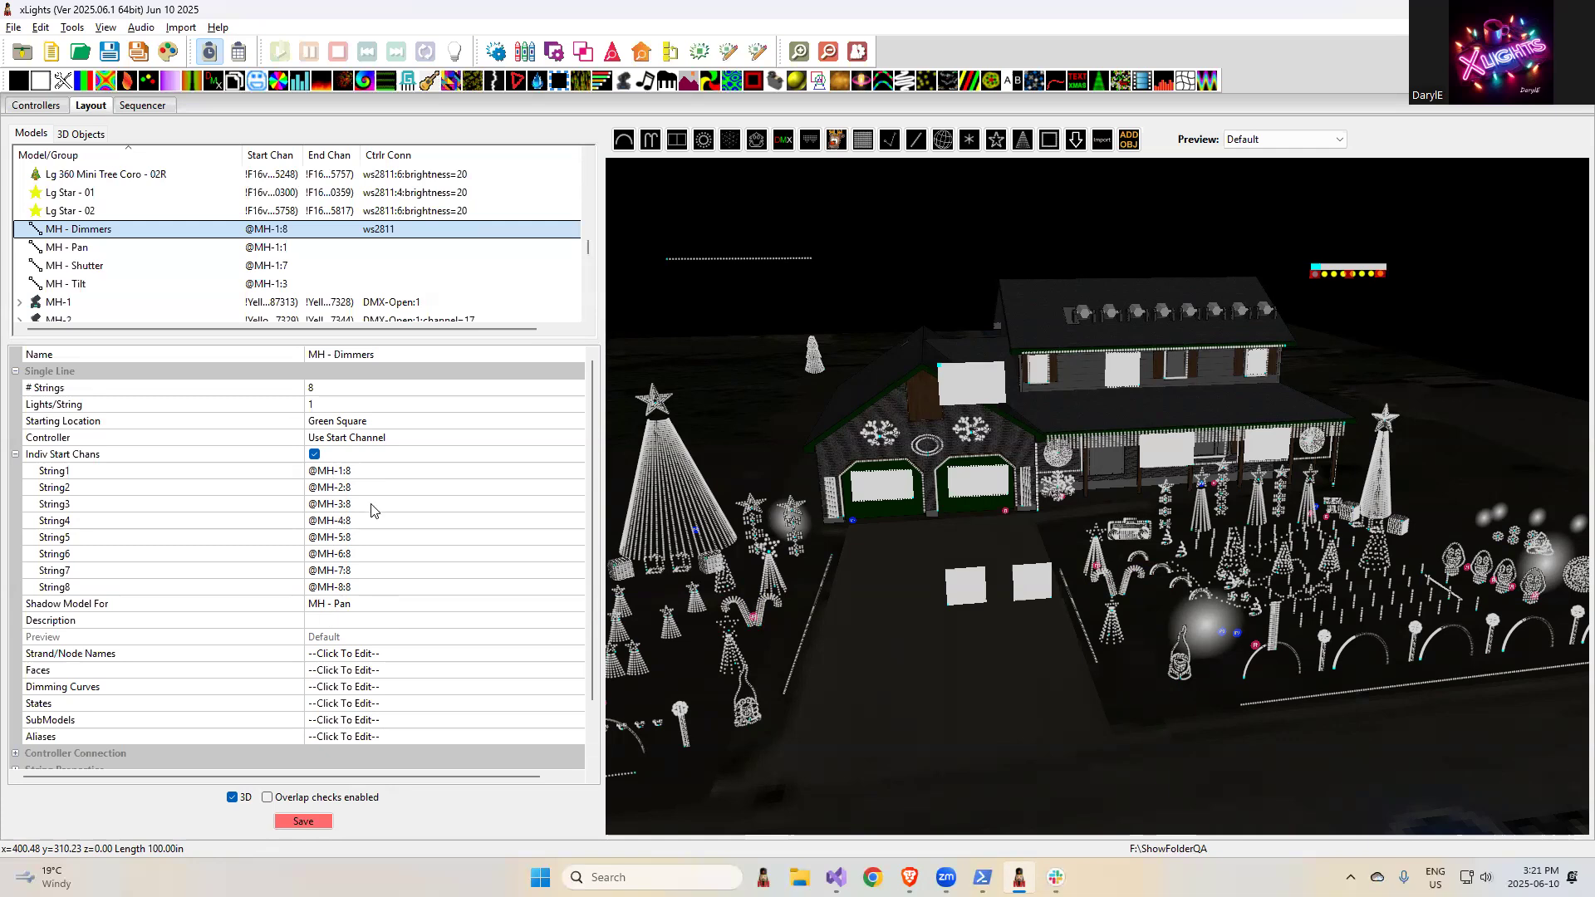
- Switch to the browser and highlight the release note "Add right click find/replace in timing tracks"
key(alt+Tab)
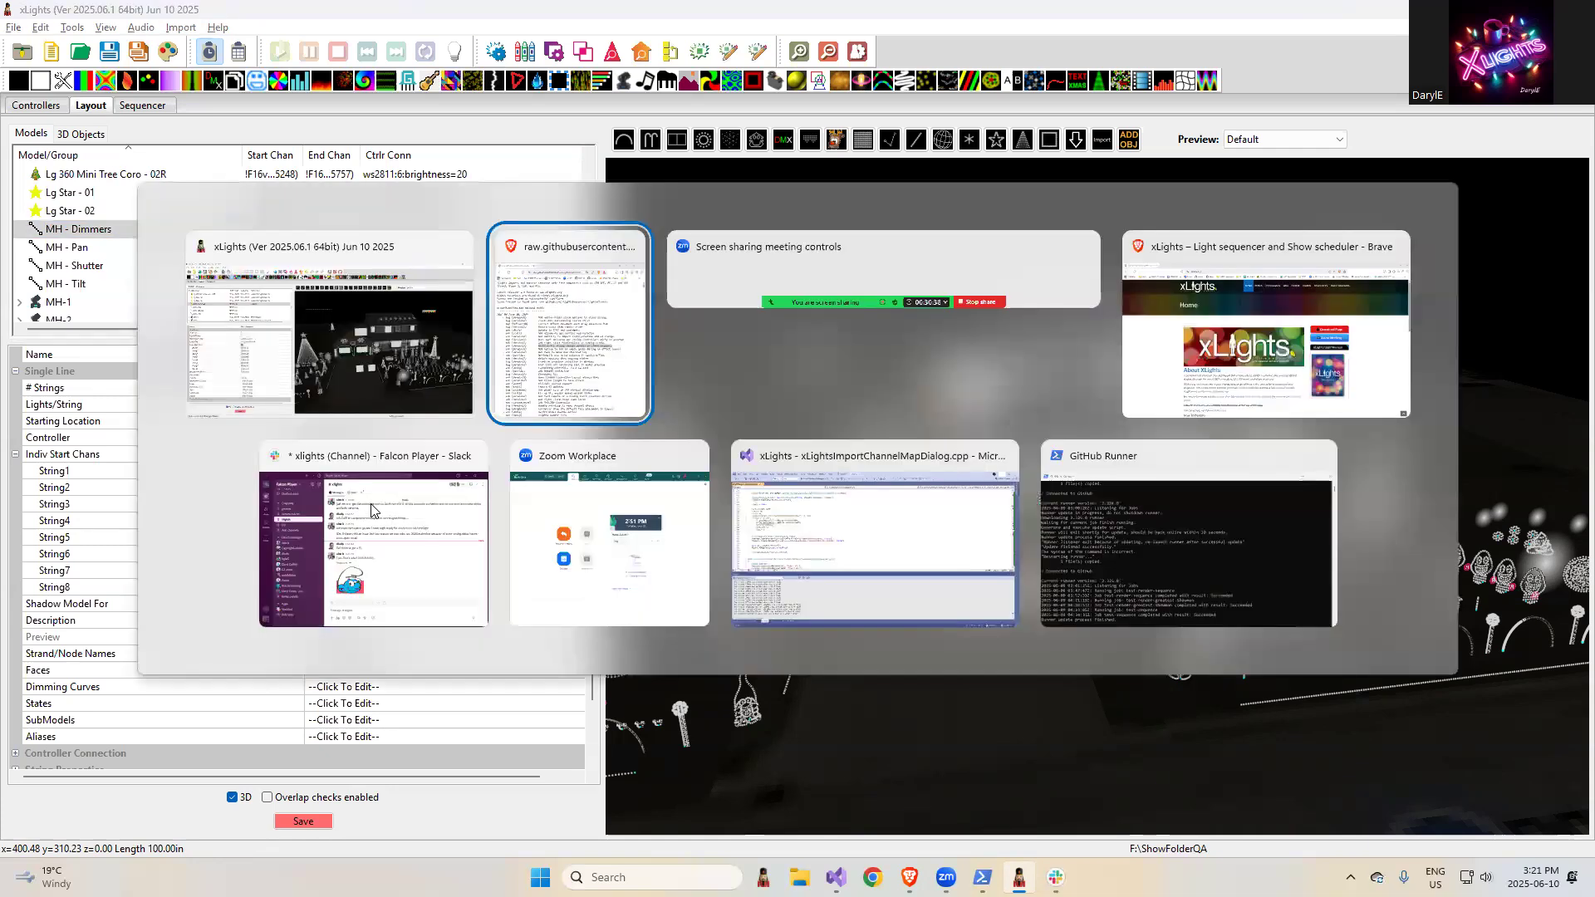
click(1055, 454)
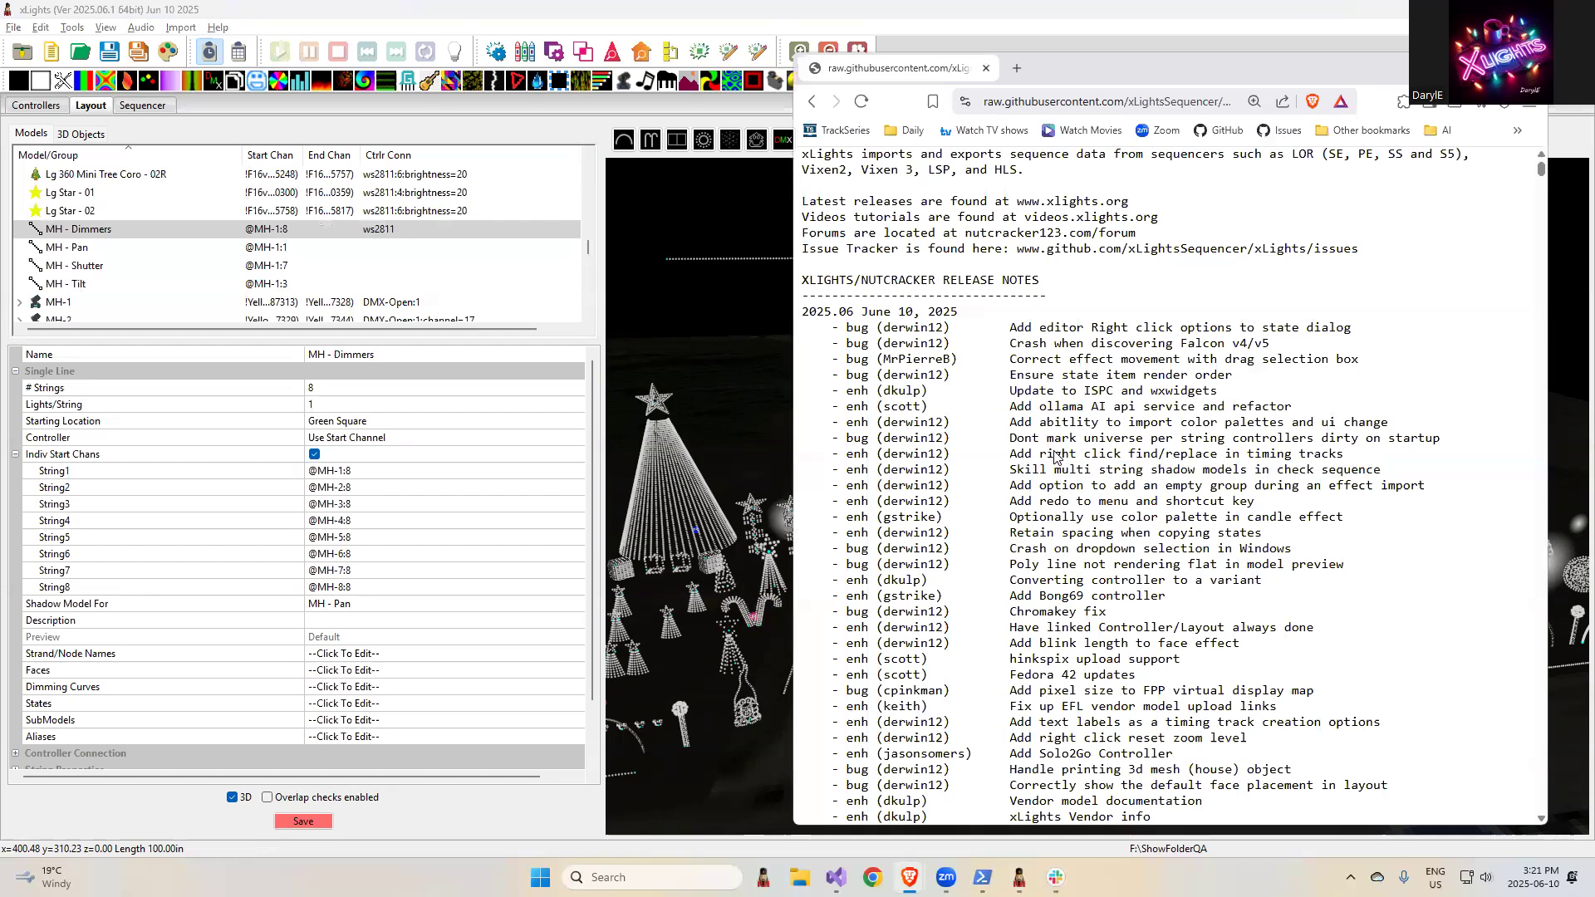
drag(1359, 460, 989, 455)
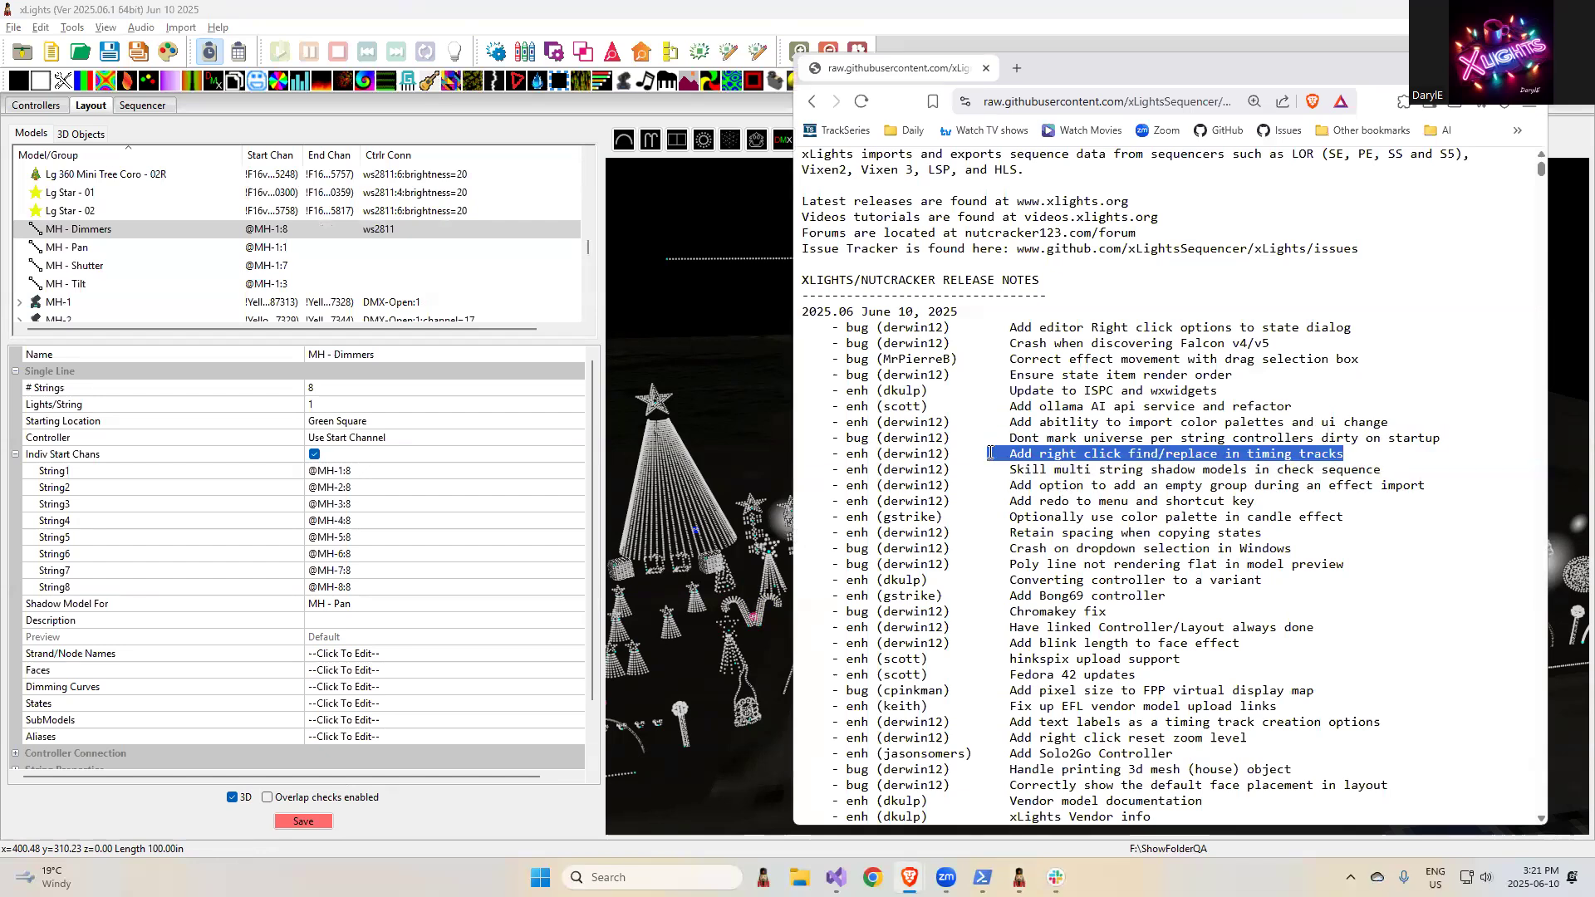
- Return to the xLights sequencer and add a new timing track with the Empty interval
click(146, 107)
click(33, 106)
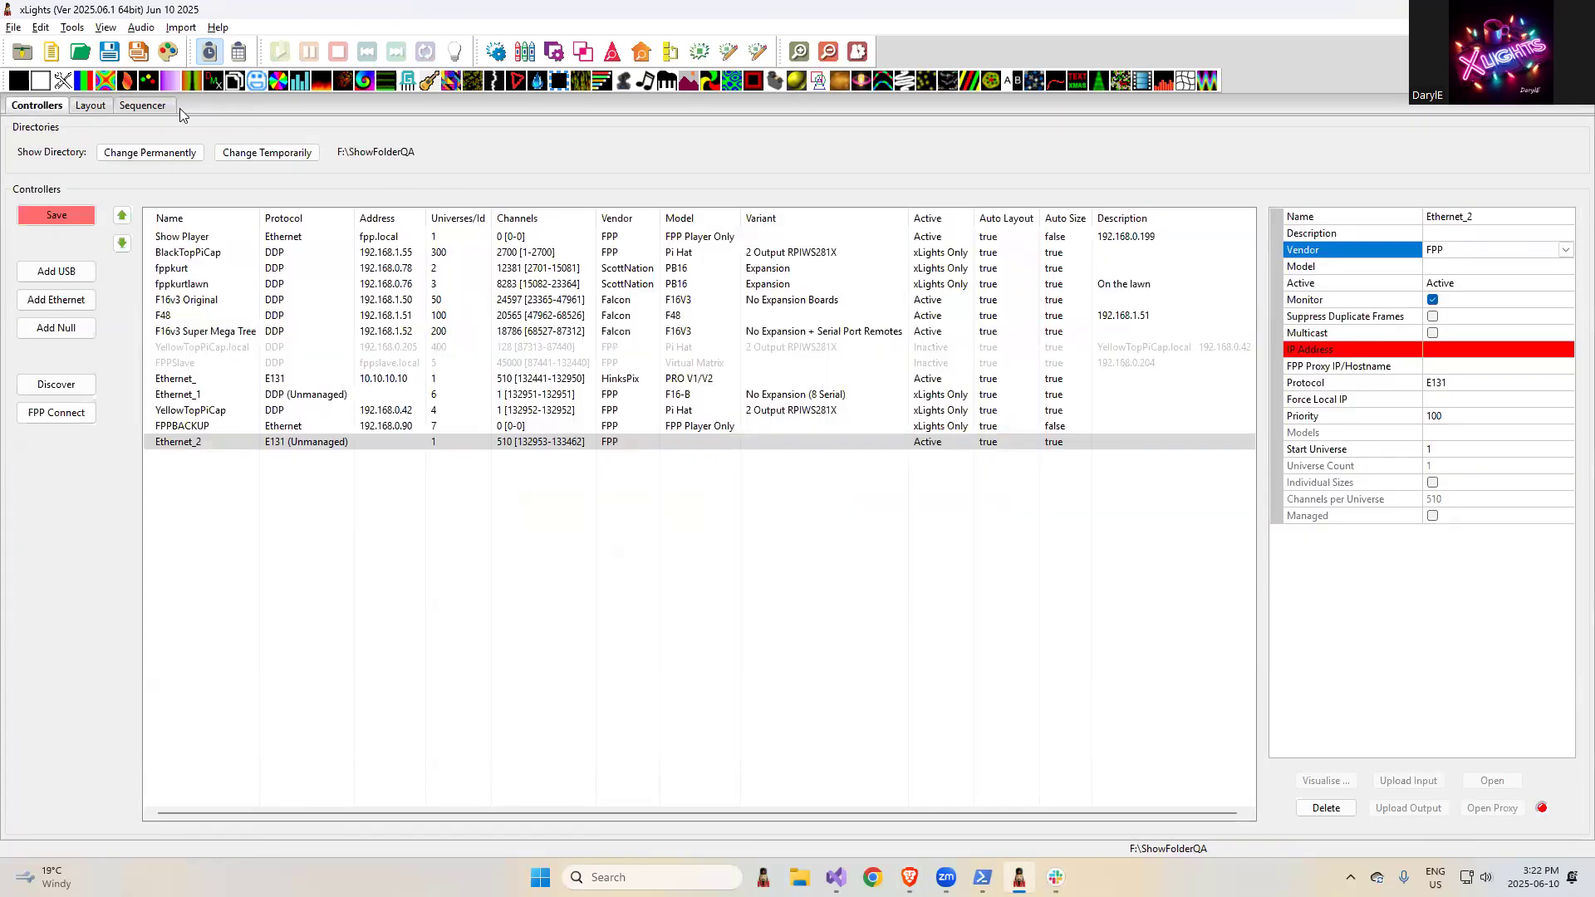
click(143, 108)
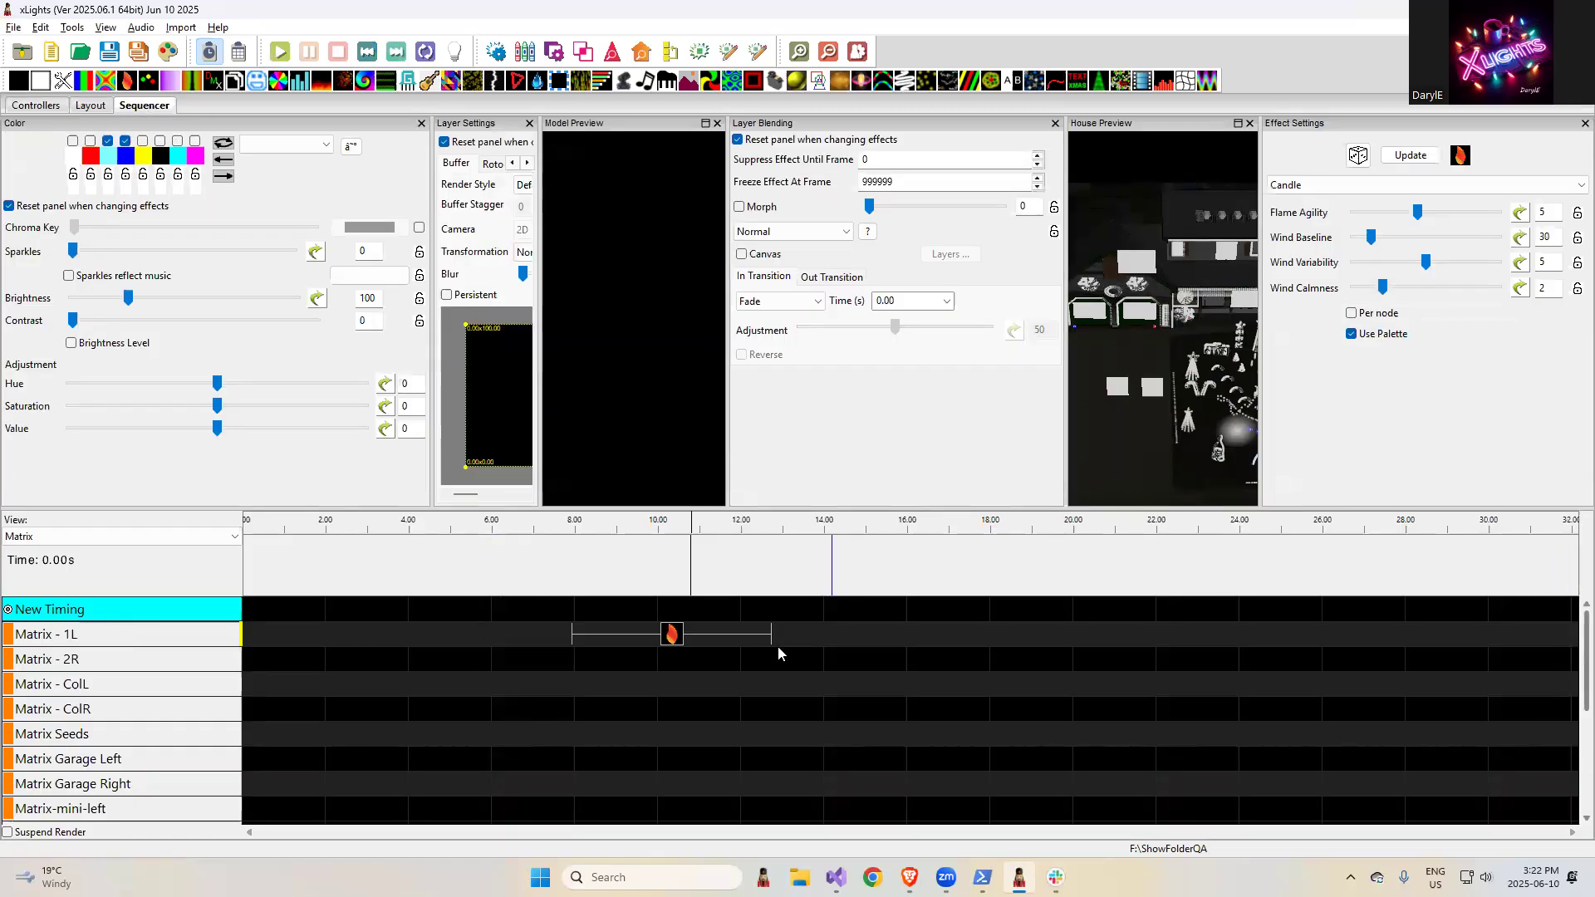
right_click(178, 610)
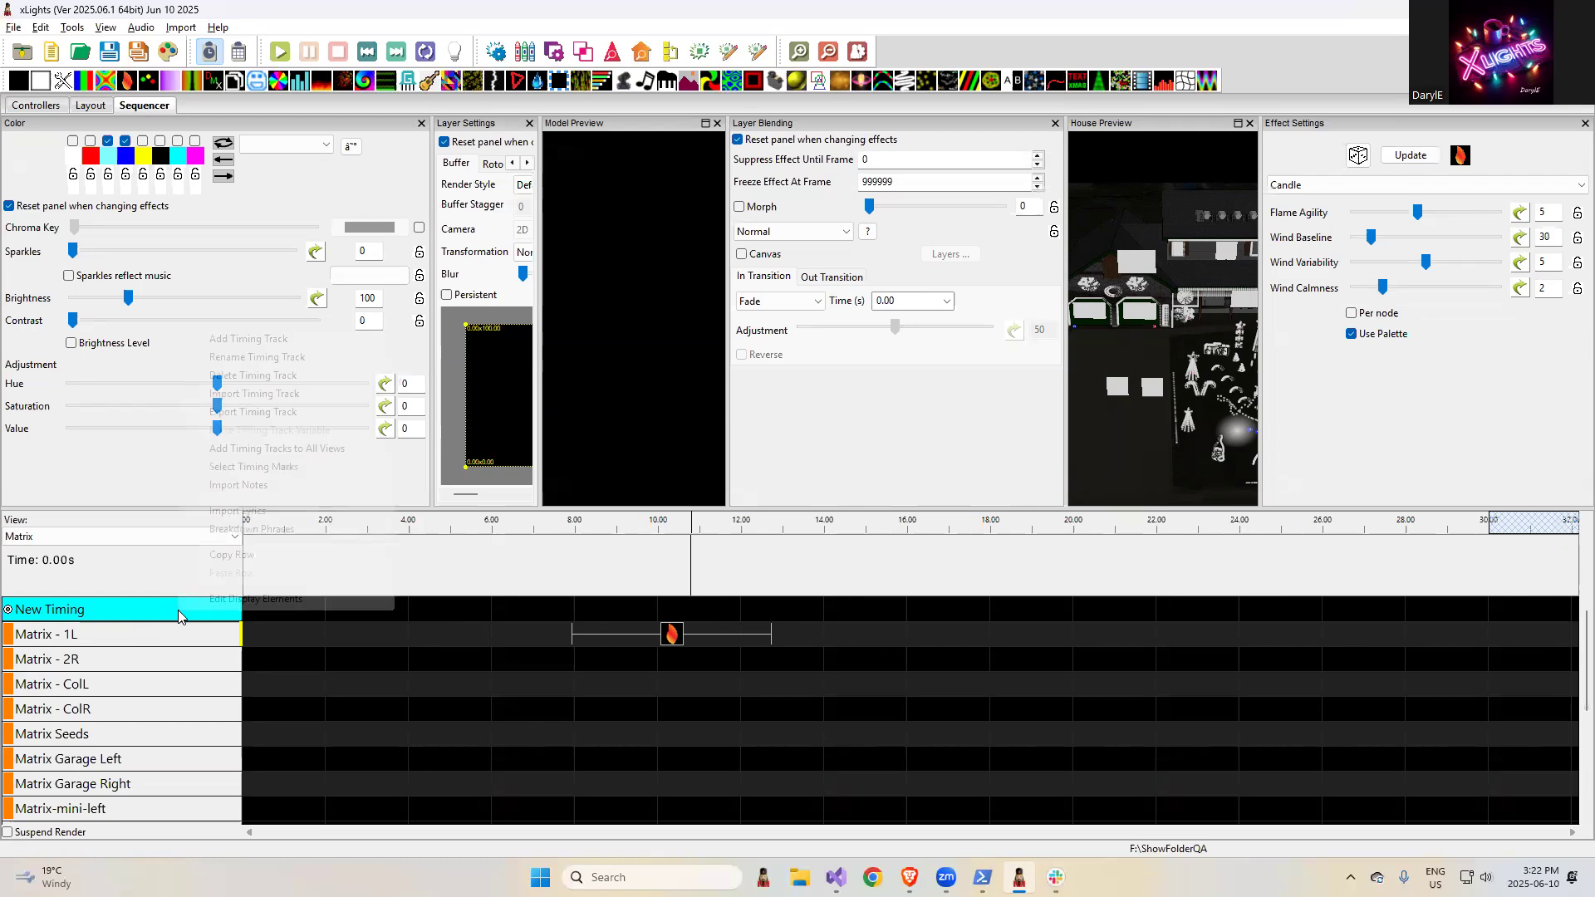
click(265, 344)
click(227, 352)
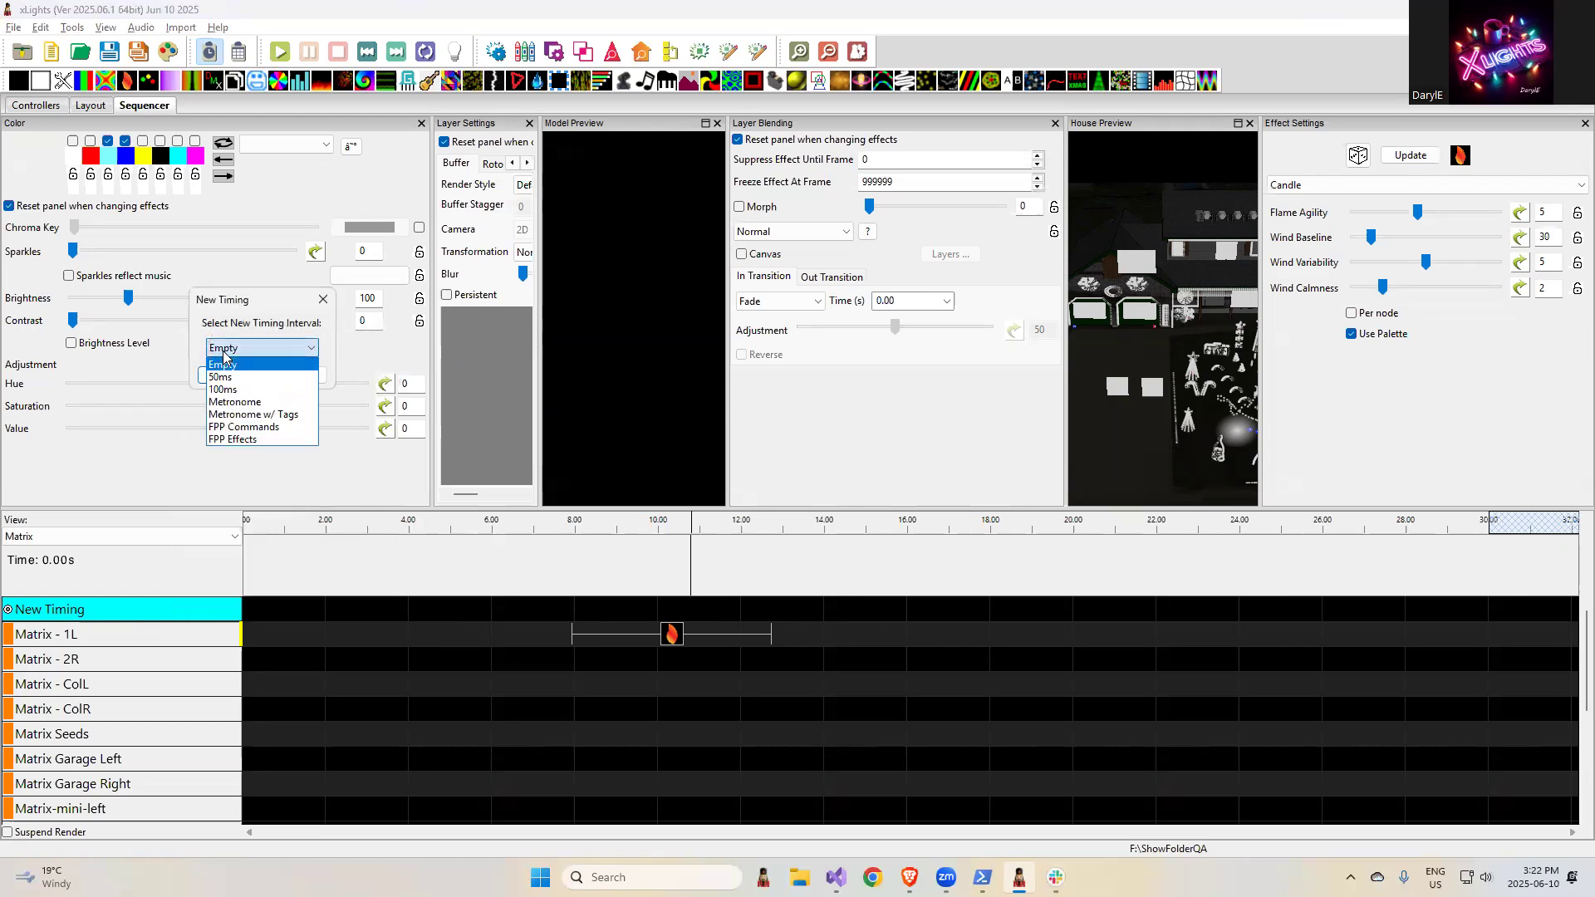
click(234, 402)
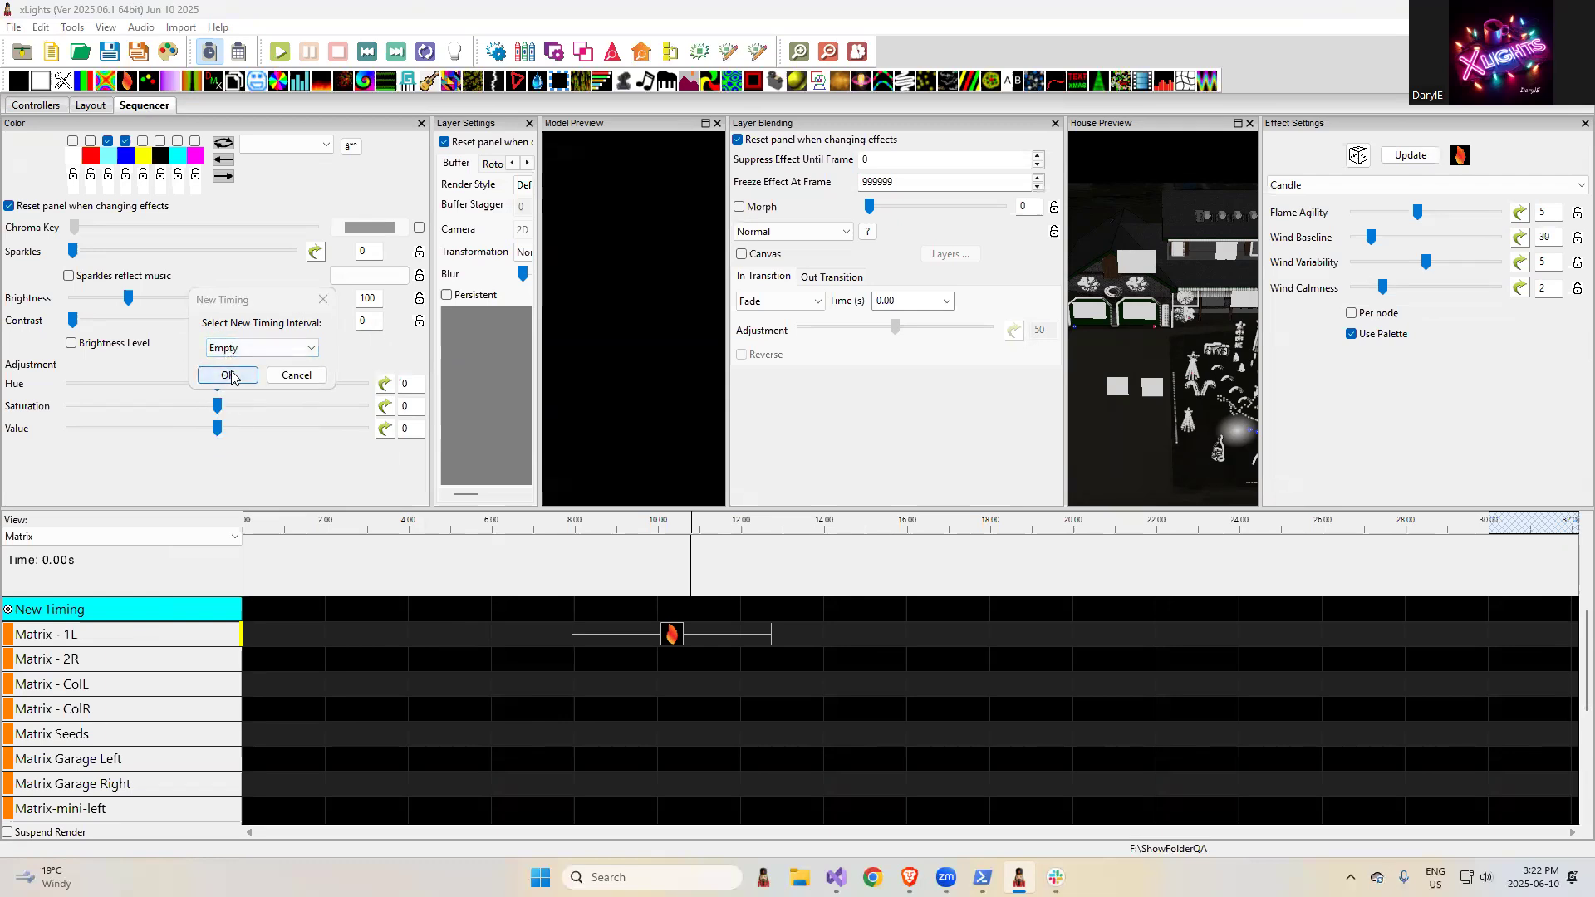
click(233, 379)
click(245, 412)
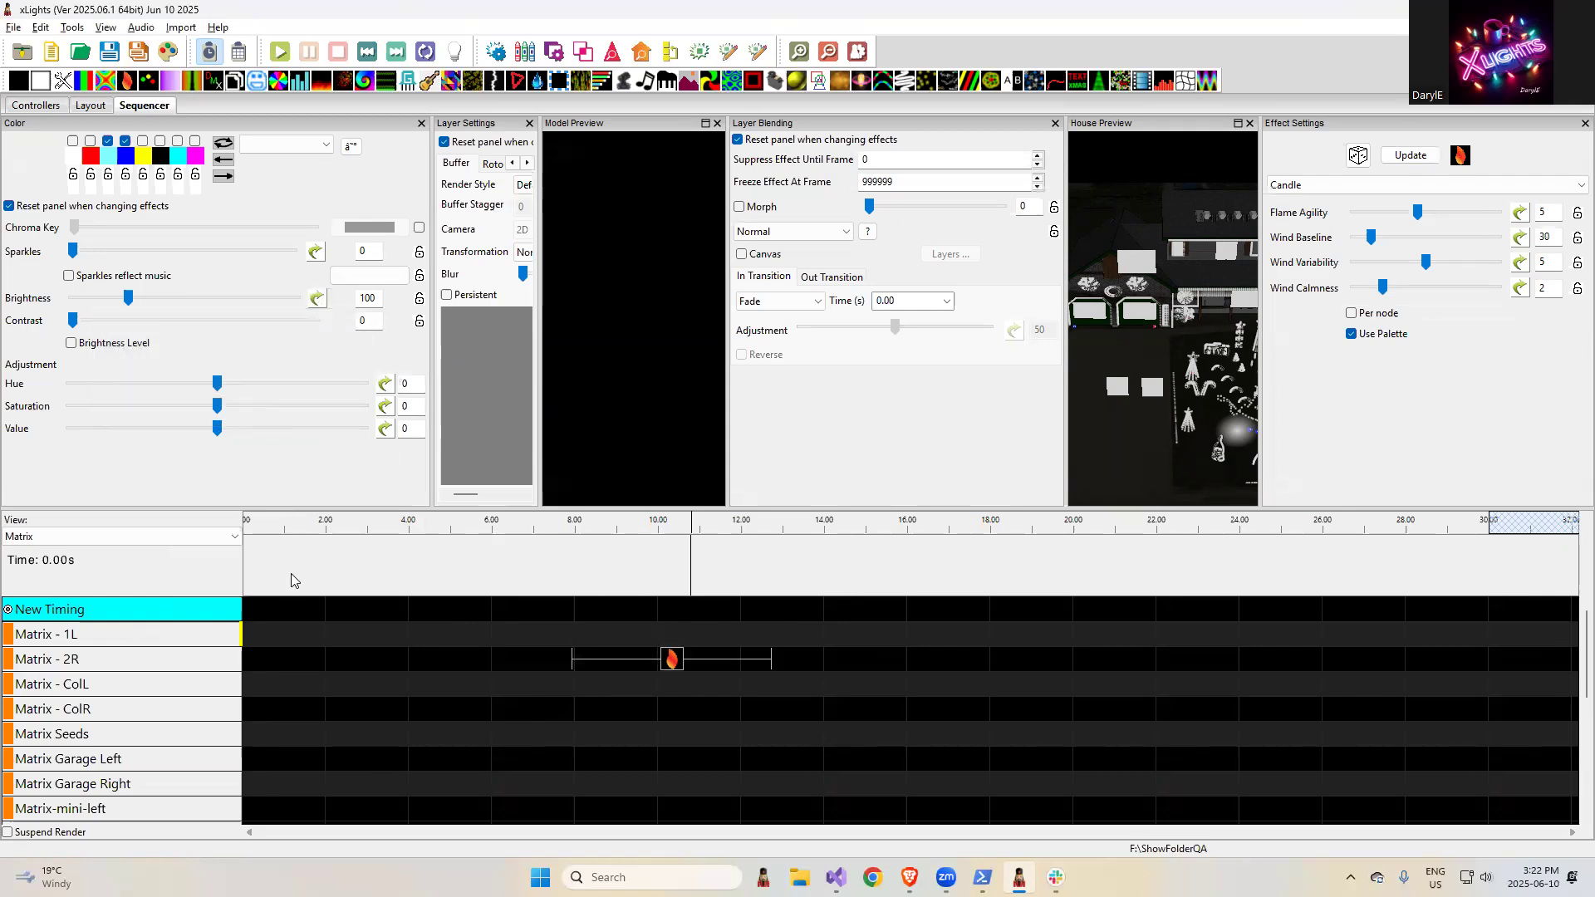
- Add timing marks to the New Timing track at about 10.8, 13.75, 15.15 and 18.25 seconds
click(326, 607)
click(814, 570)
key(t)
click(871, 573)
key(t)
click(1002, 579)
key(t)
- Label the three consecutive intervals between 10.8 and 18.25 seconds on the New Timing track "WURD"
click(776, 609)
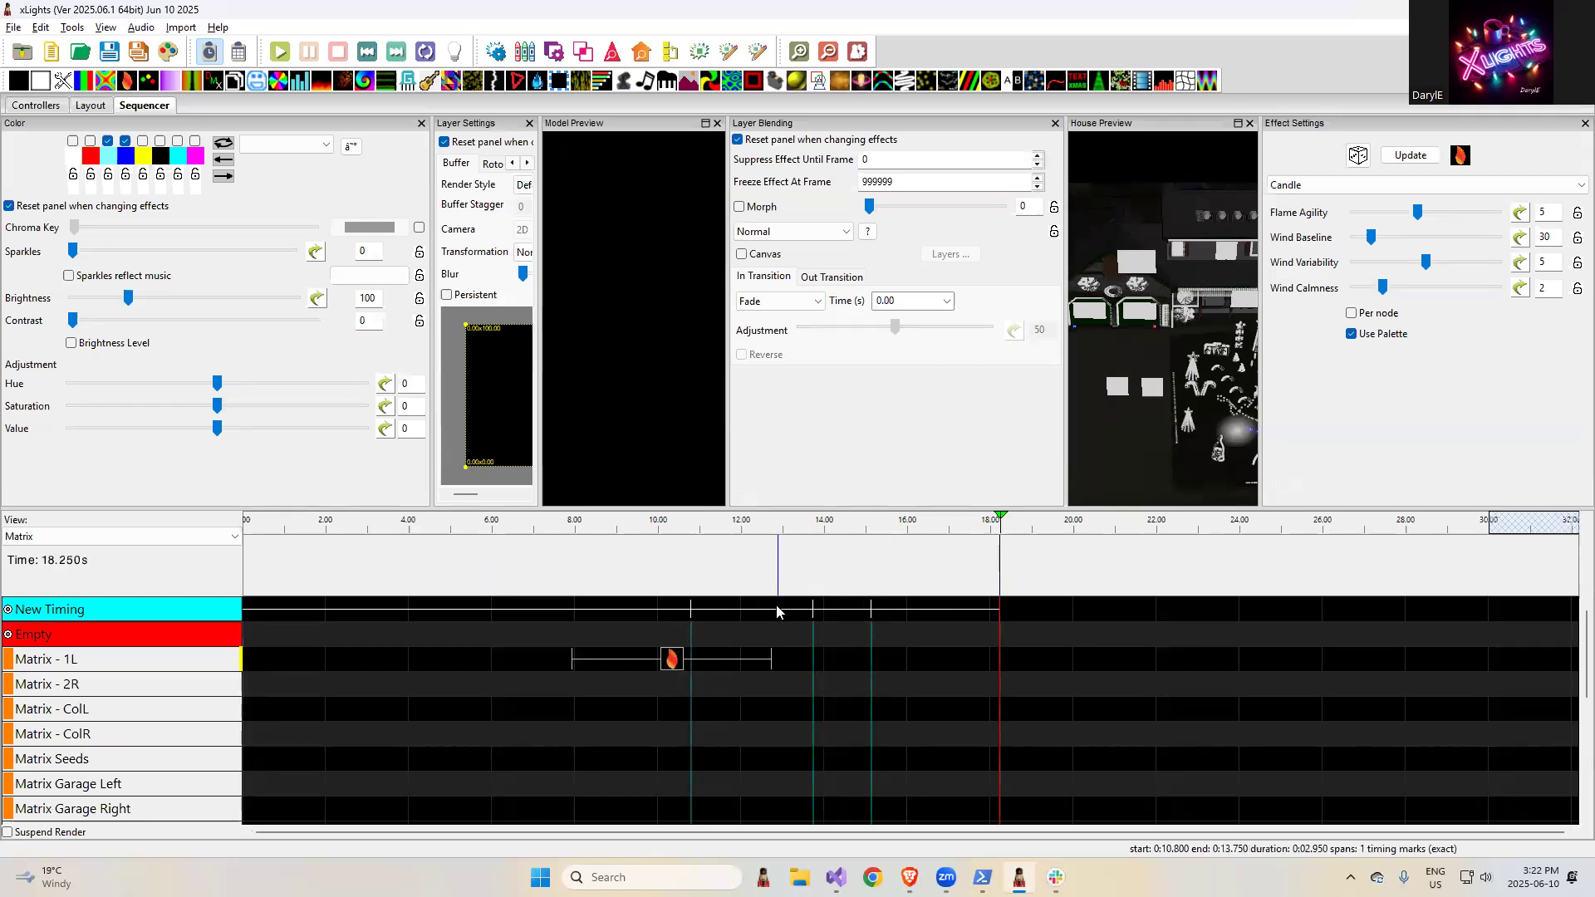
double_click(774, 608)
text(WURD)
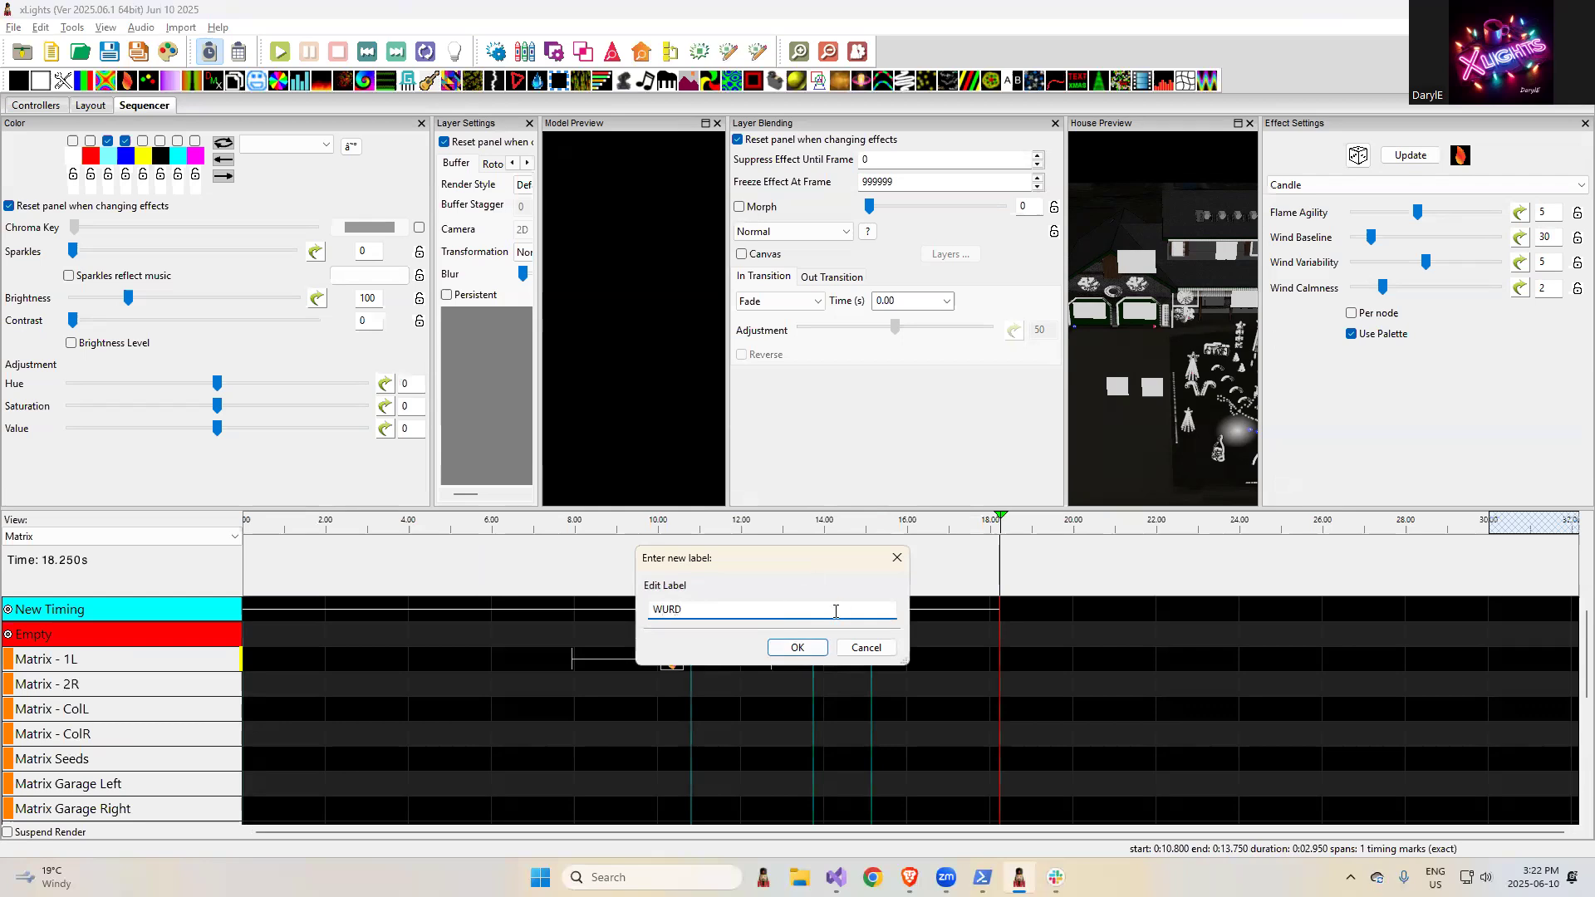
key(Return)
click(836, 609)
double_click(836, 609)
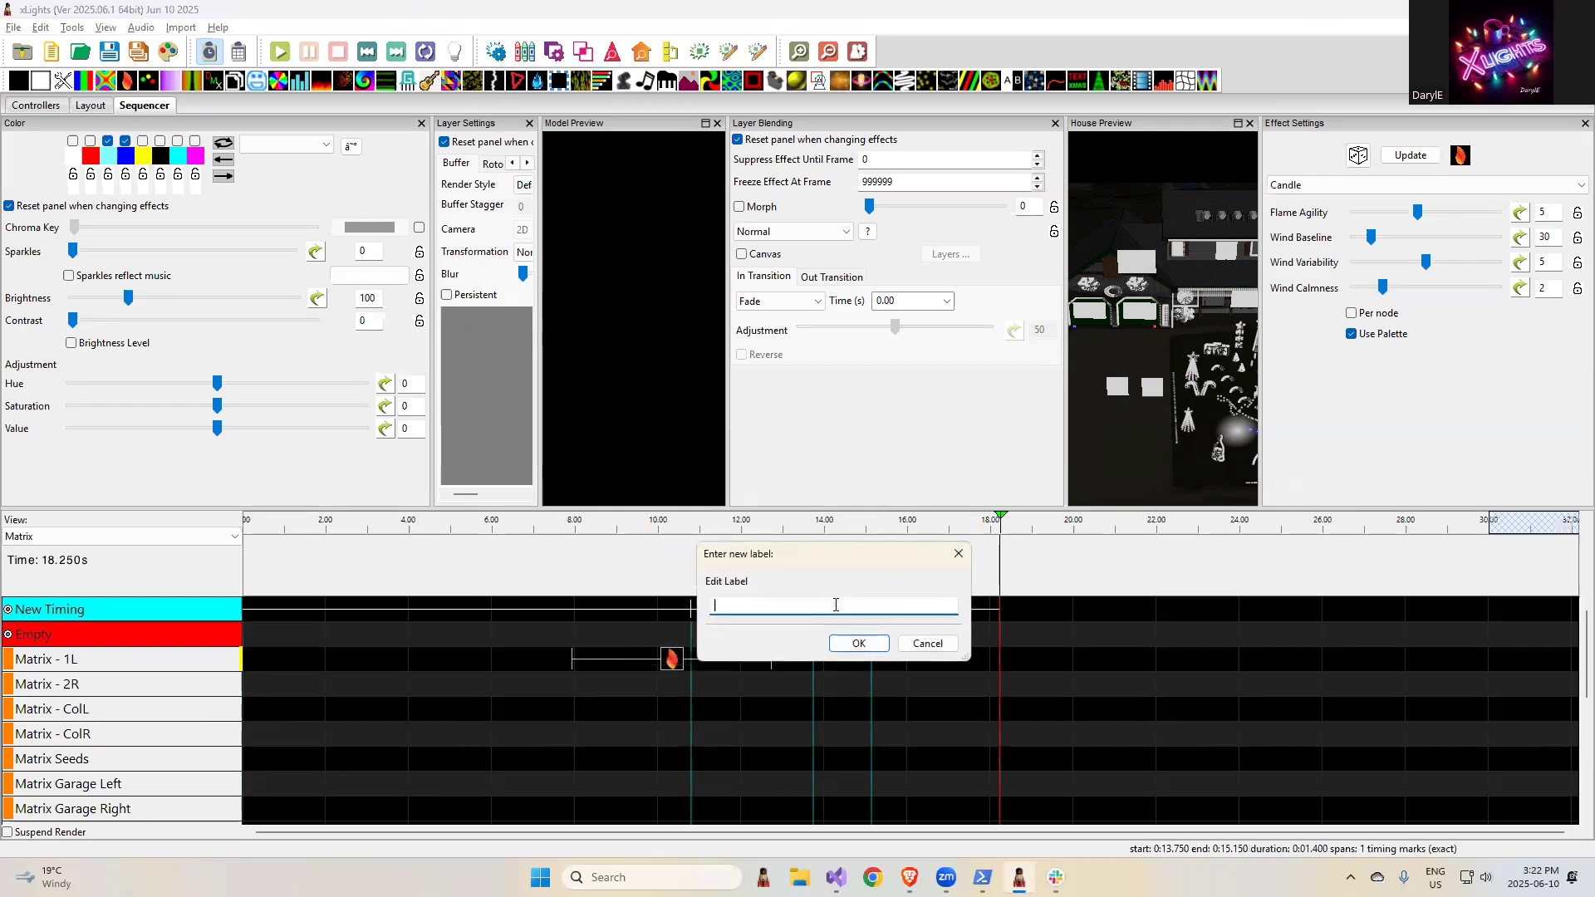
text(WURD)
click(858, 645)
click(944, 611)
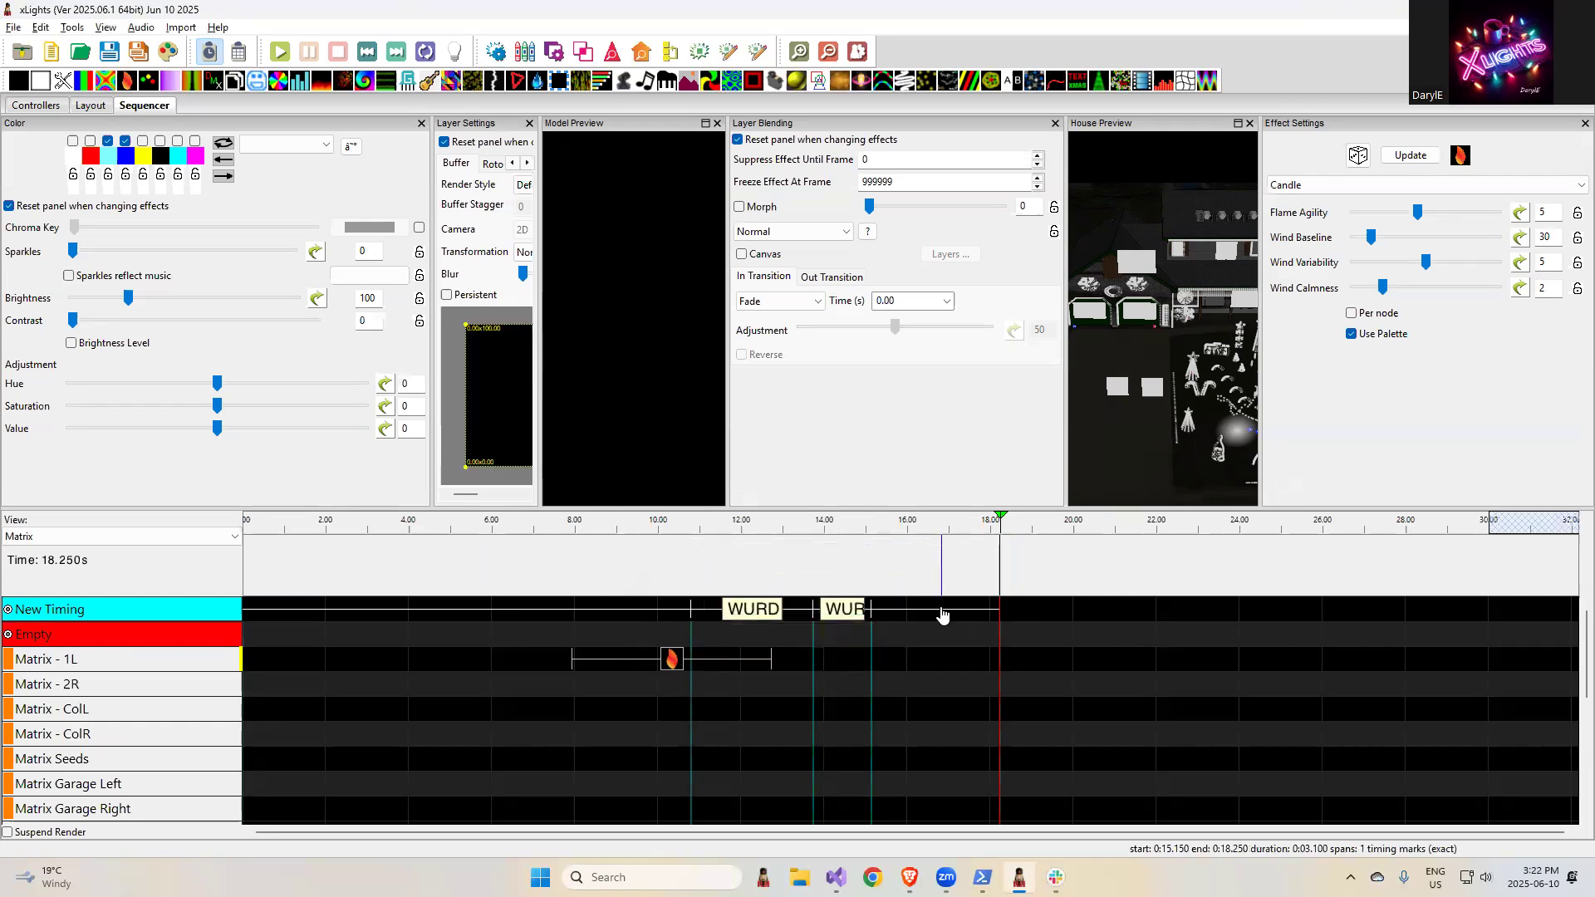
double_click(944, 611)
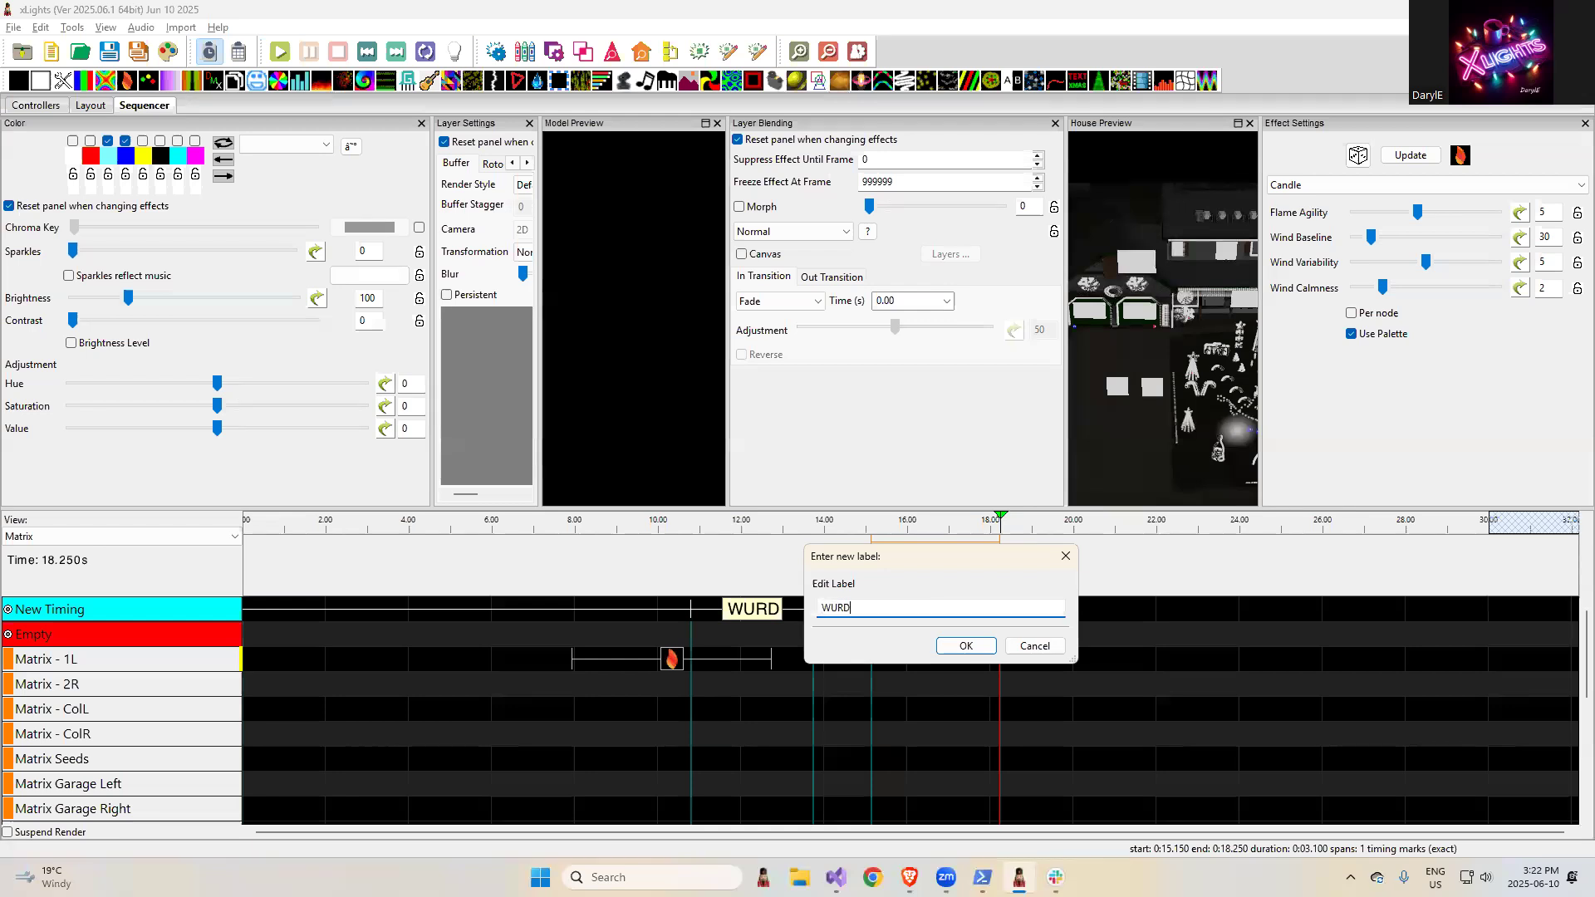
click(972, 646)
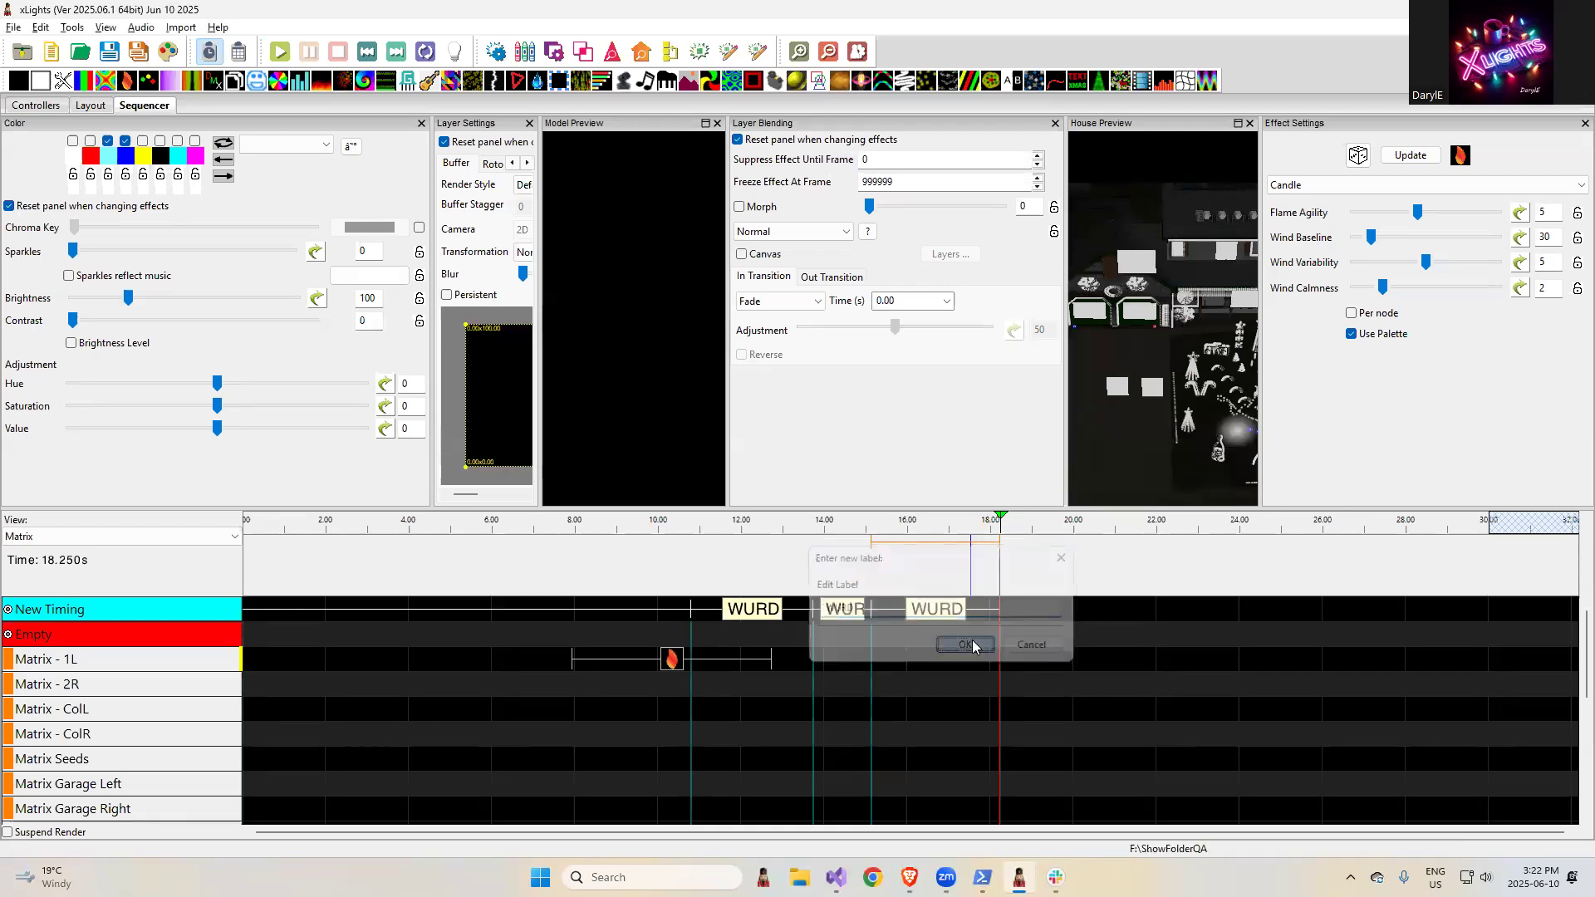
- Find the text "WURD" in the New Timing track's labels
click(753, 613)
right_click(751, 613)
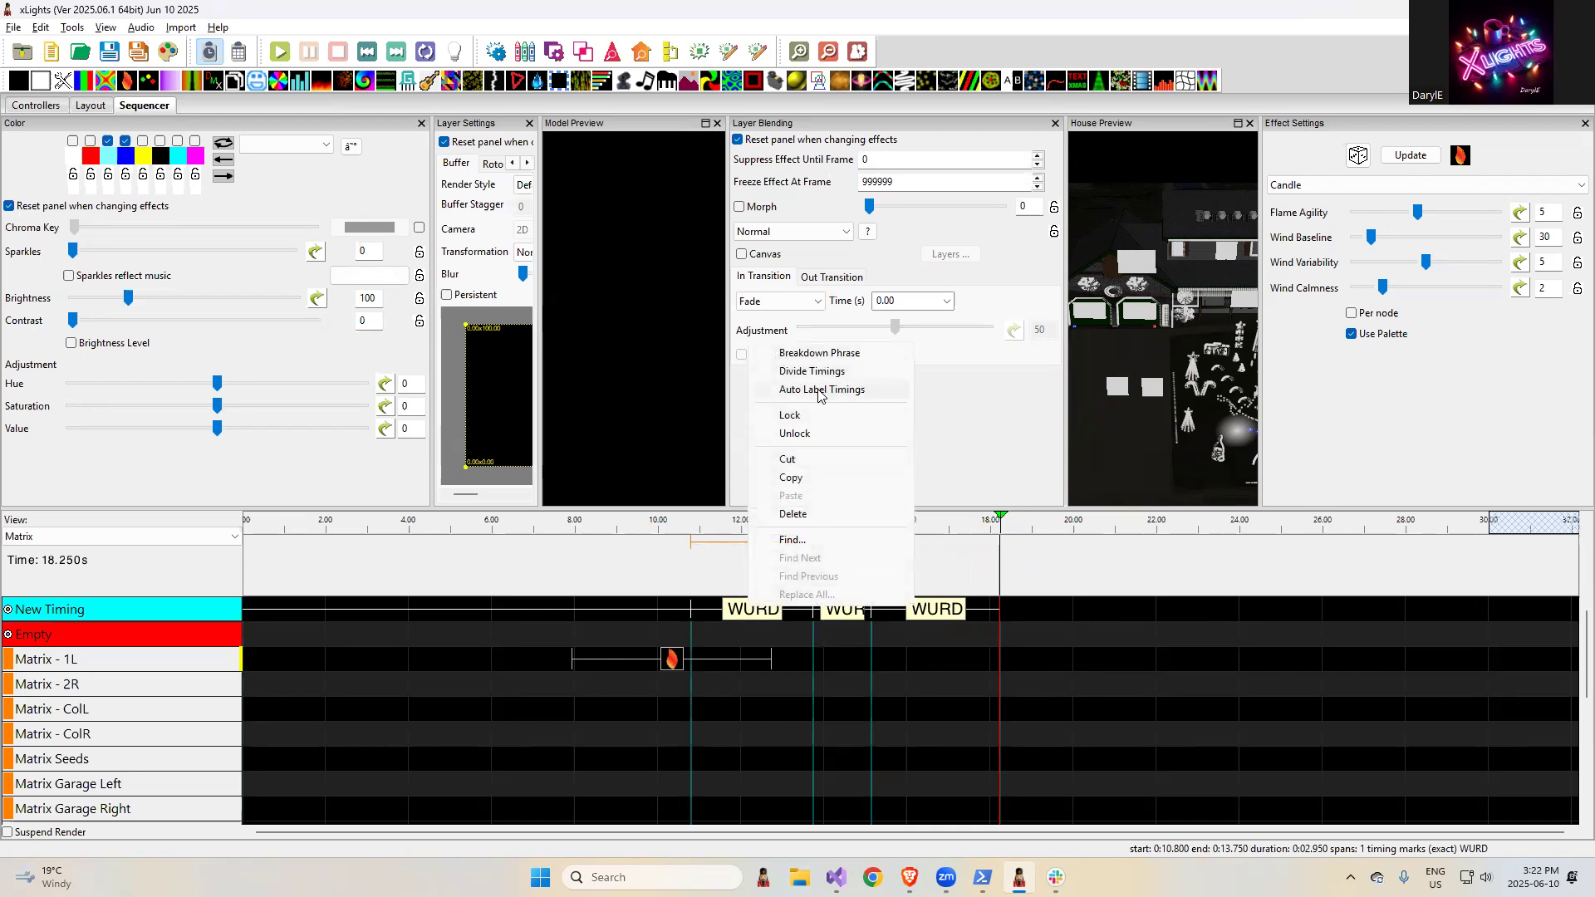
click(811, 540)
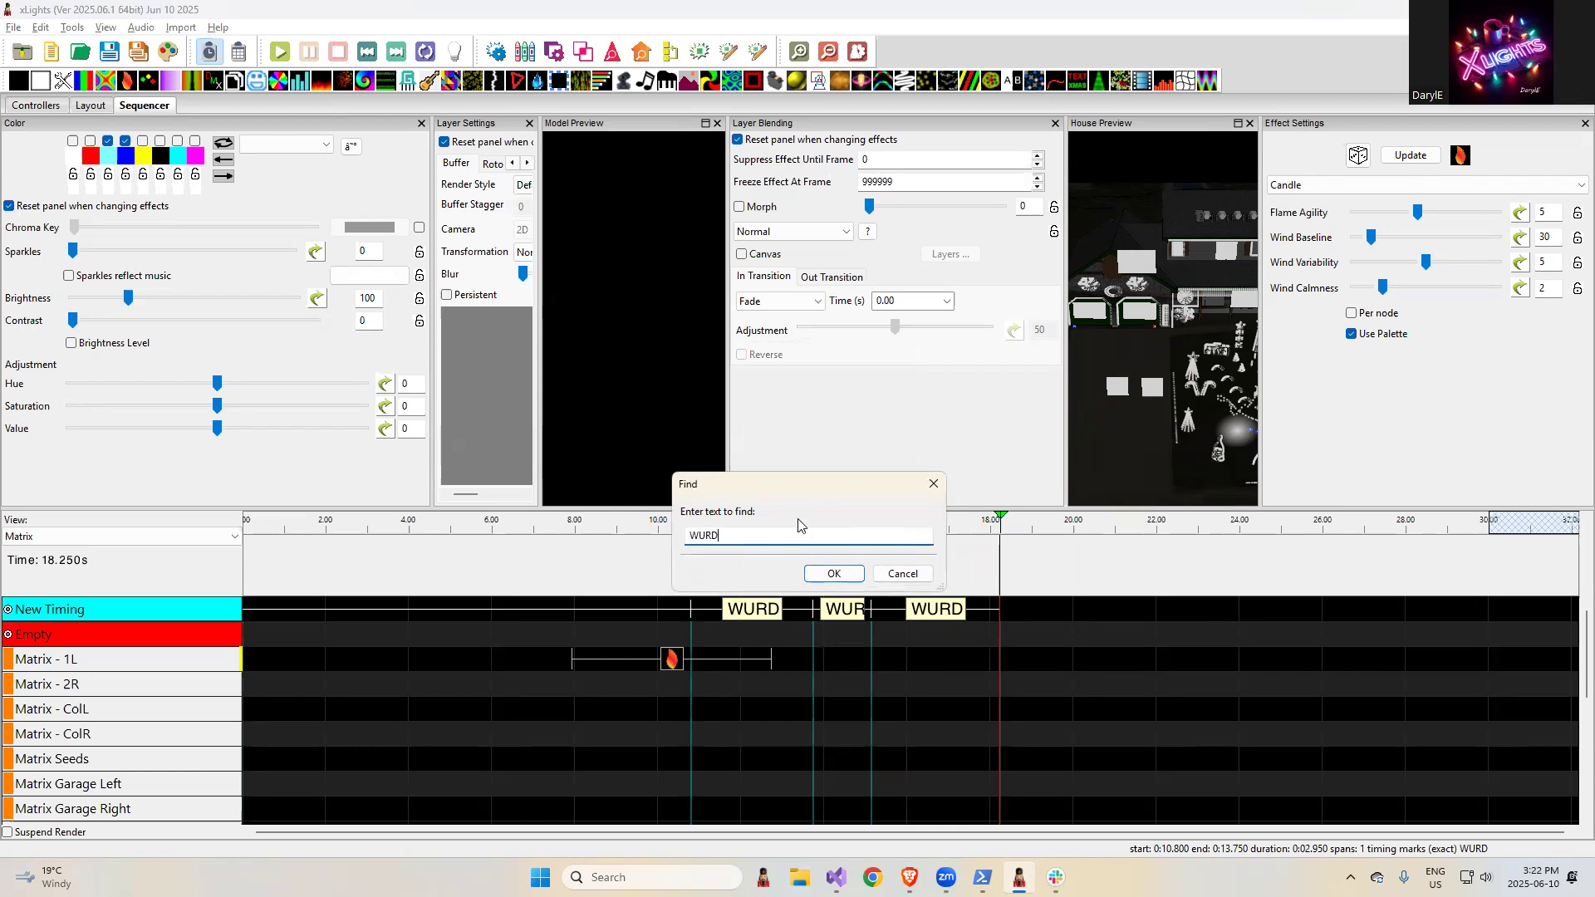
click(833, 573)
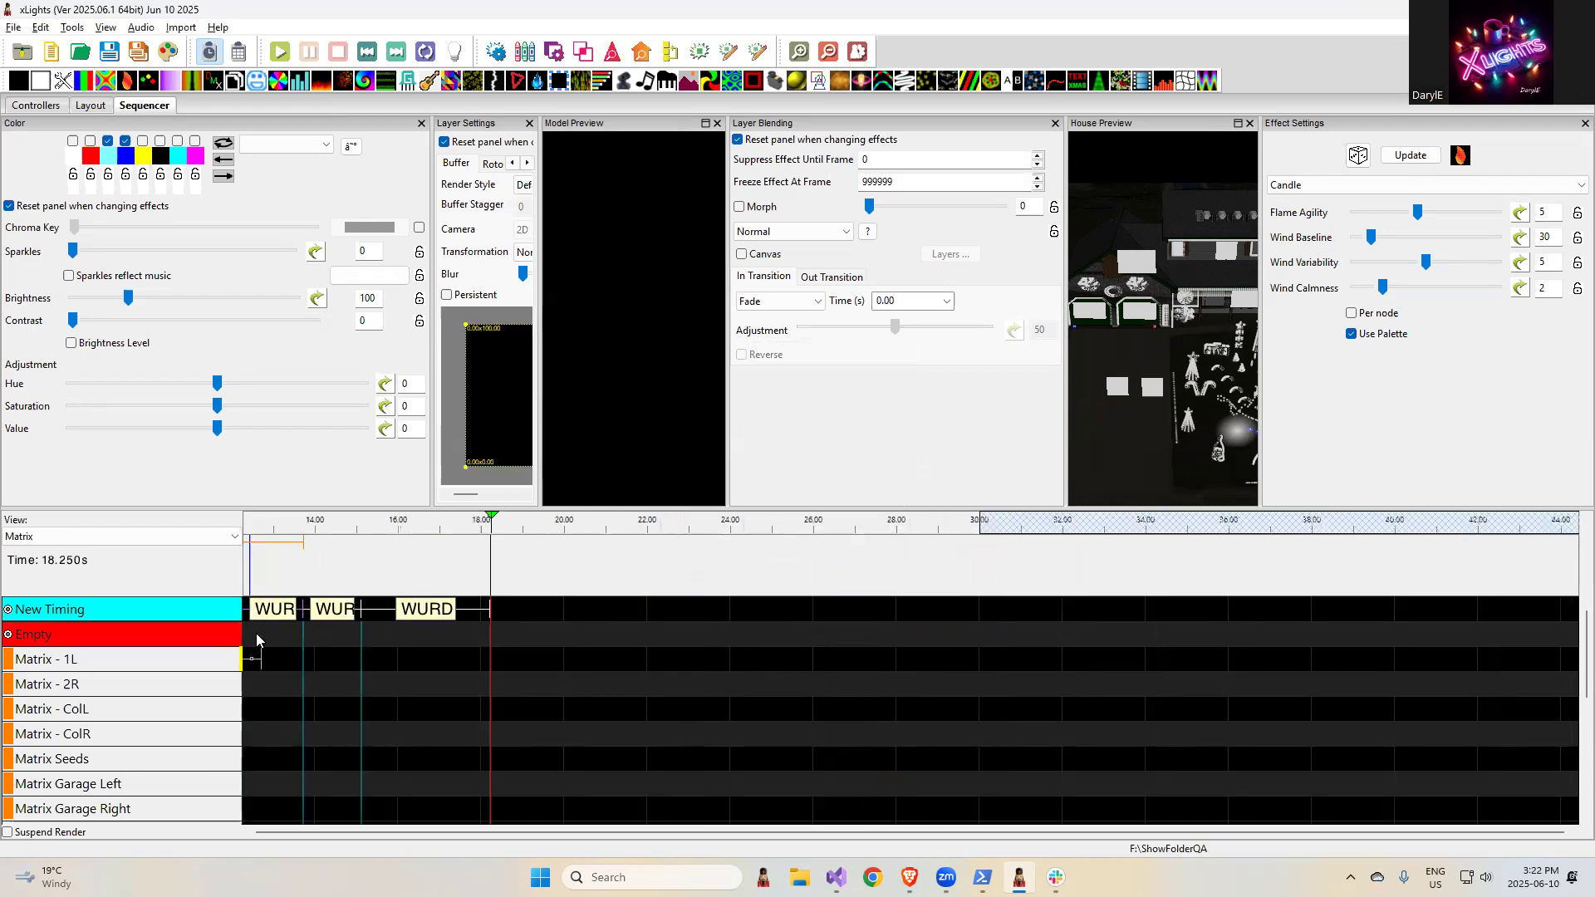
- Replace all "WURD" labels on the New Timing track with "WORD"
right_click(278, 610)
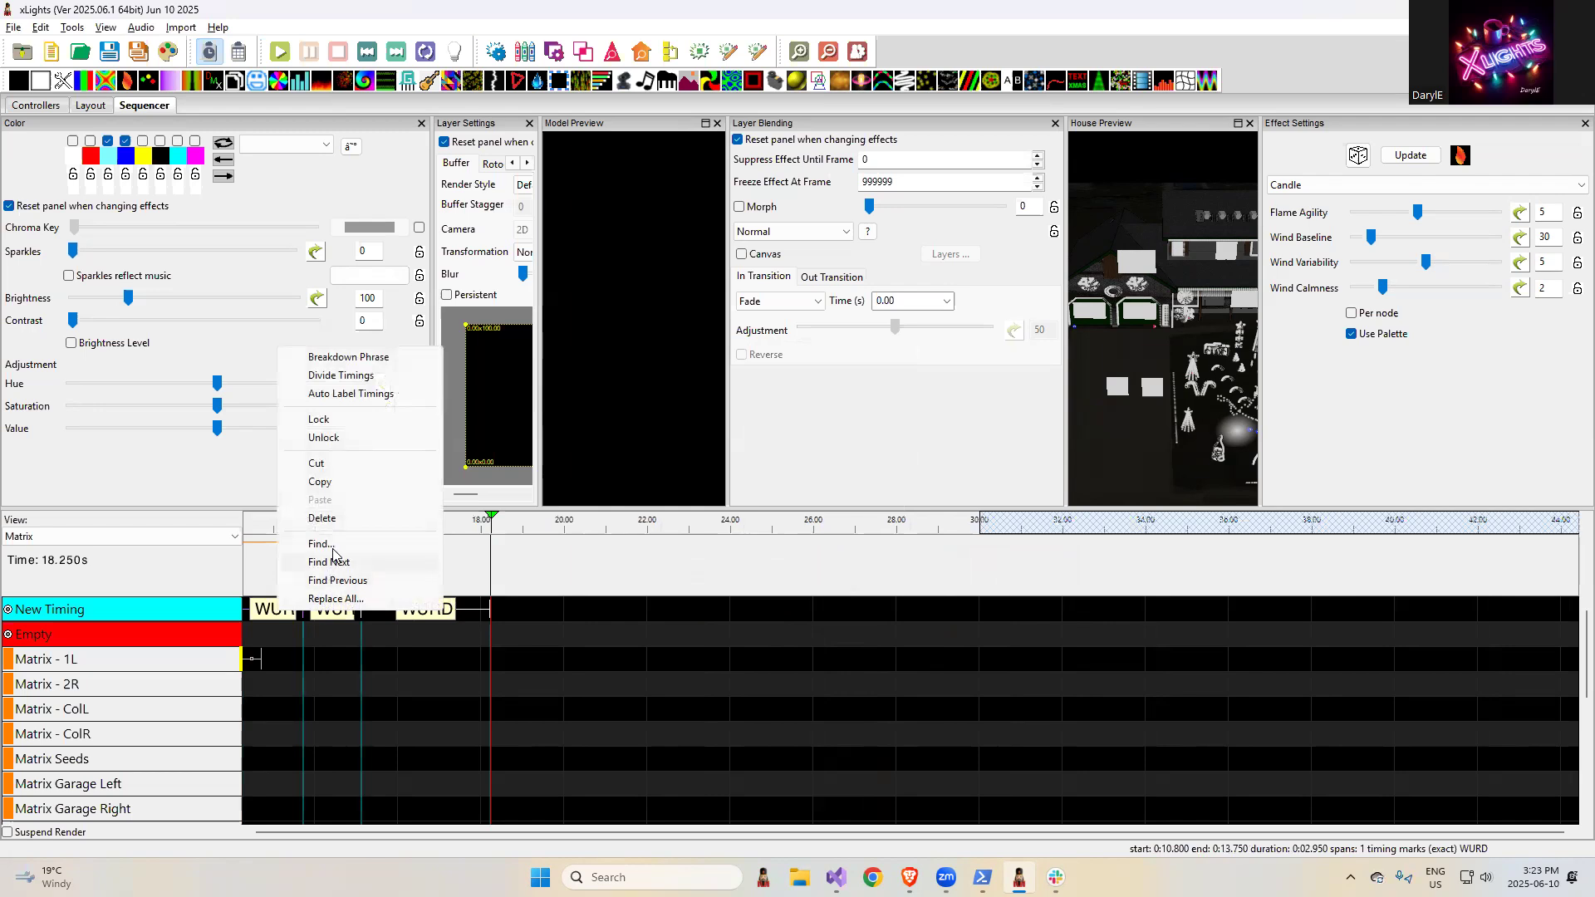
click(323, 598)
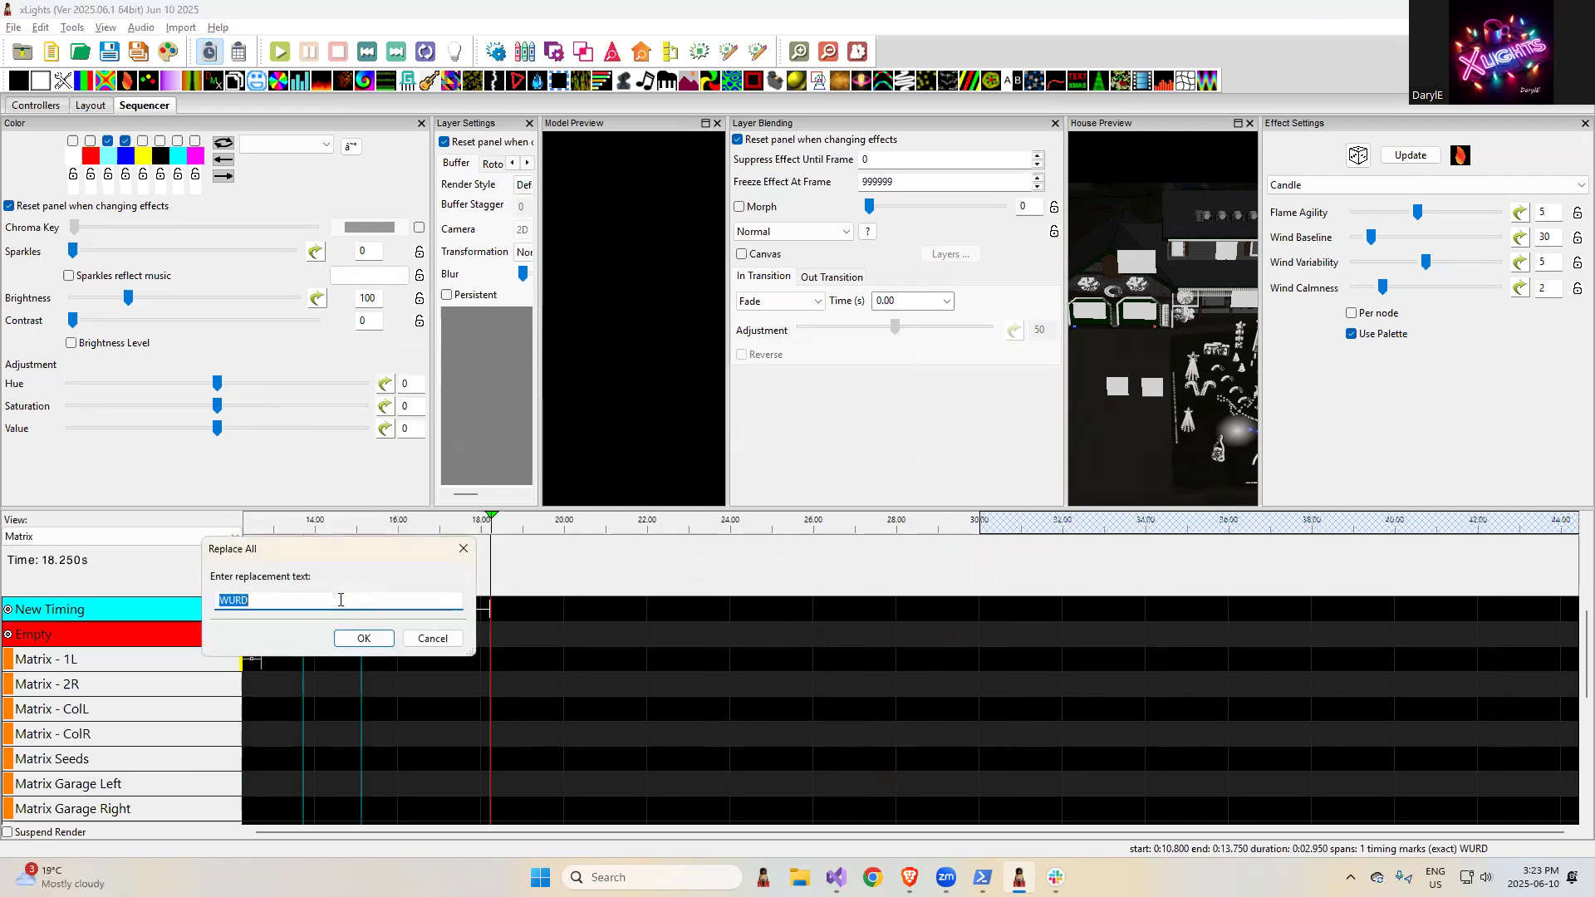
text(WORD)
click(363, 638)
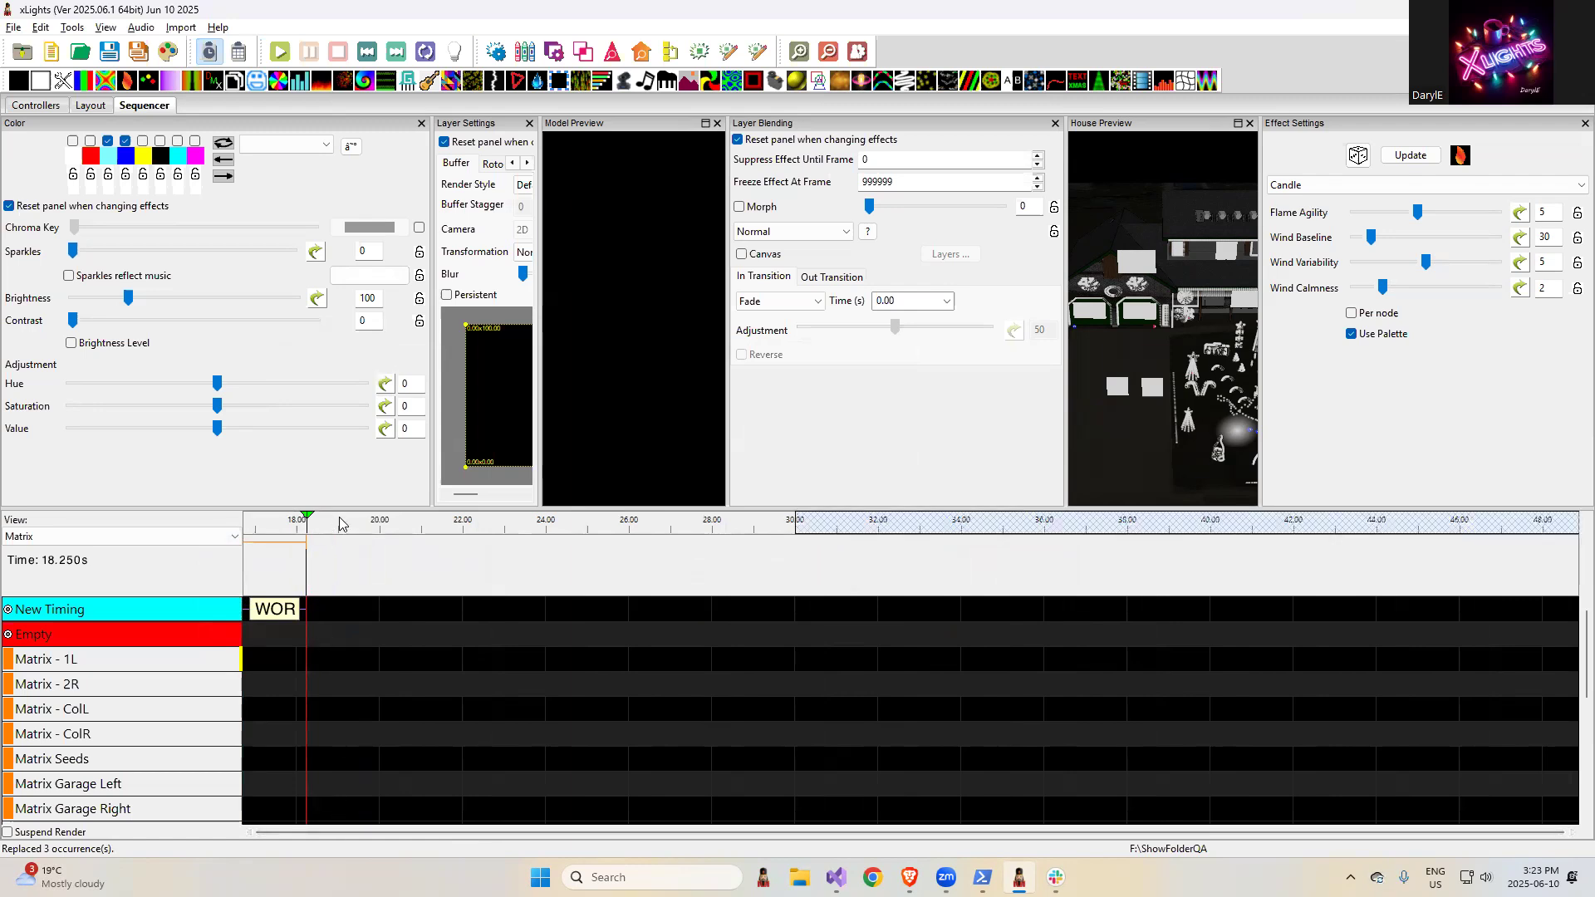
- Select the last "WORD" interval on the New Timing track to check the replaced labels
right_click(339, 524)
click(391, 549)
click(389, 528)
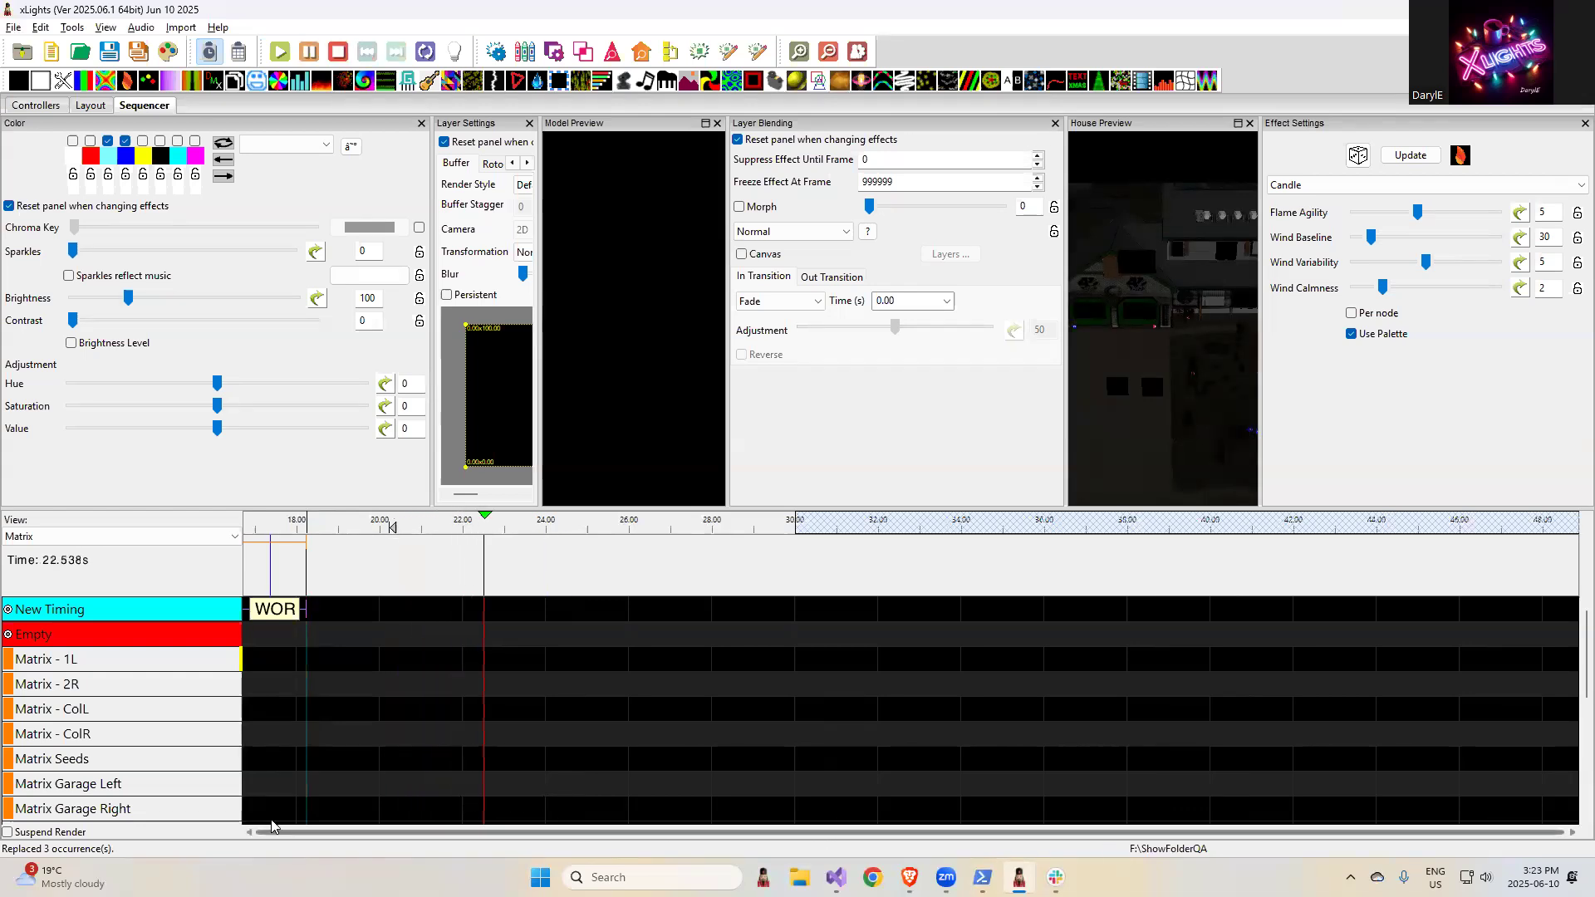
click(281, 609)
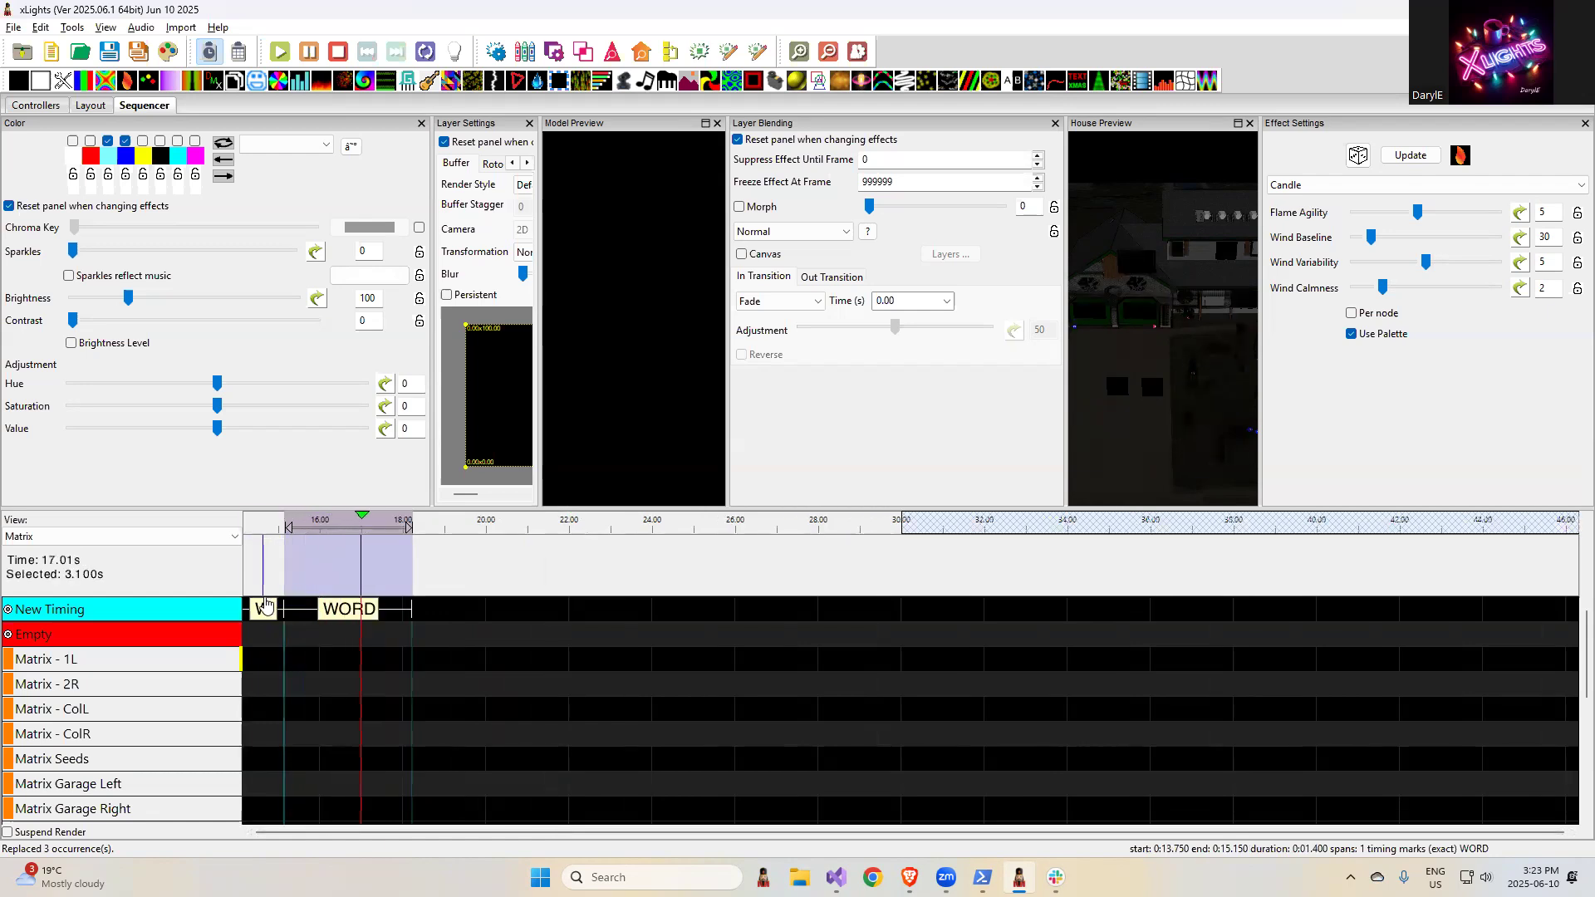
- Add two timing marks to the New Timing track at about 21.35 and 22.75 seconds
click(263, 576)
scroll(263, 576, up, 1)
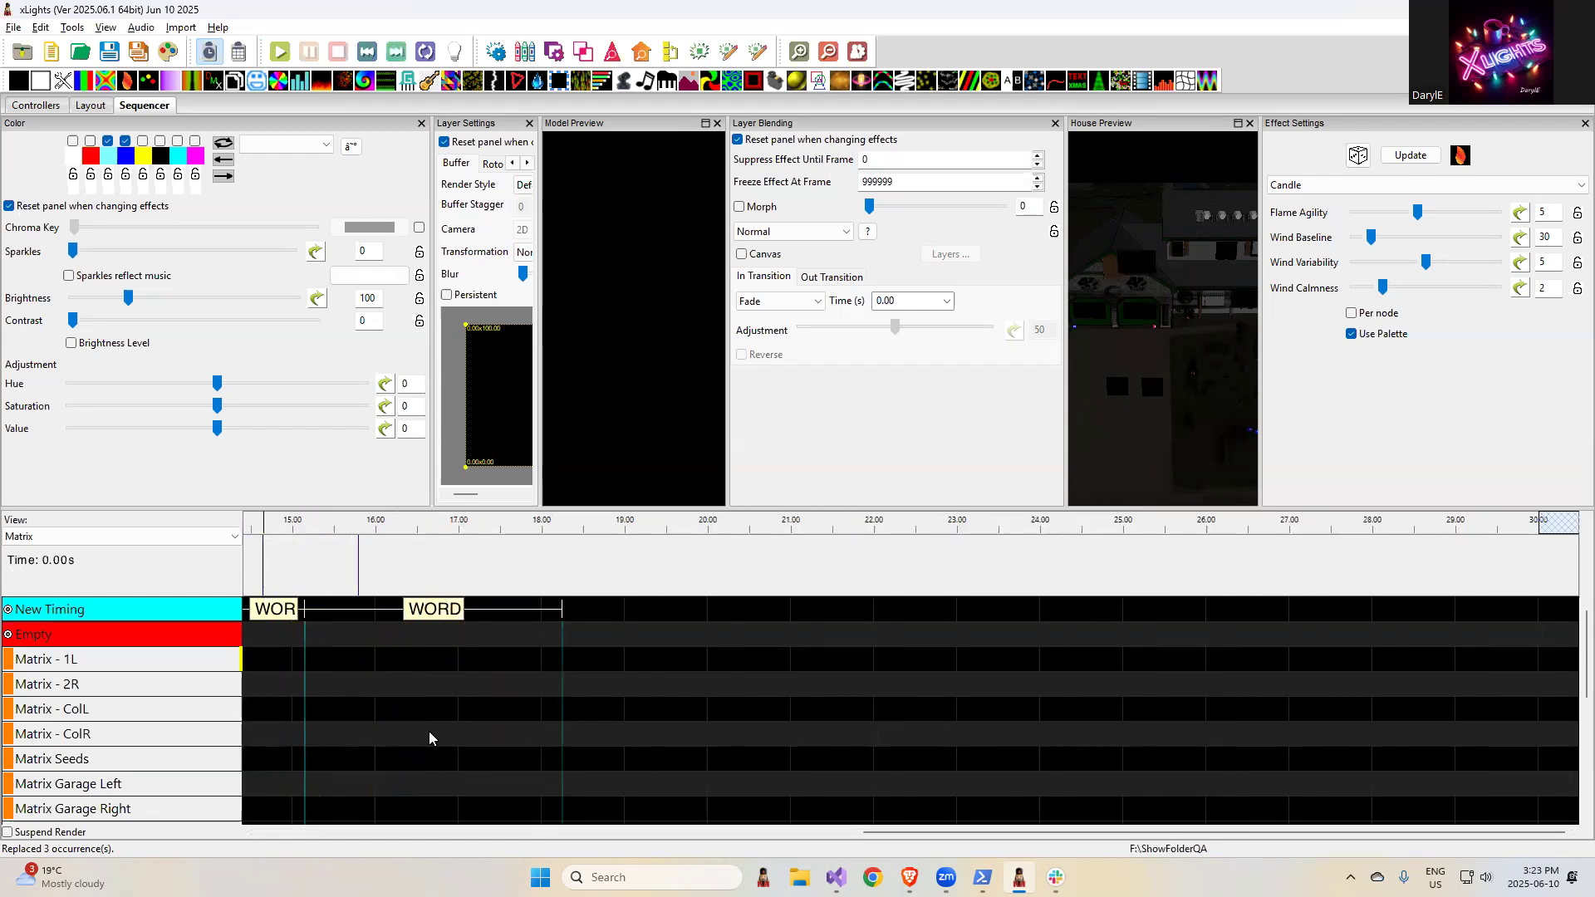
drag(897, 831, 663, 821)
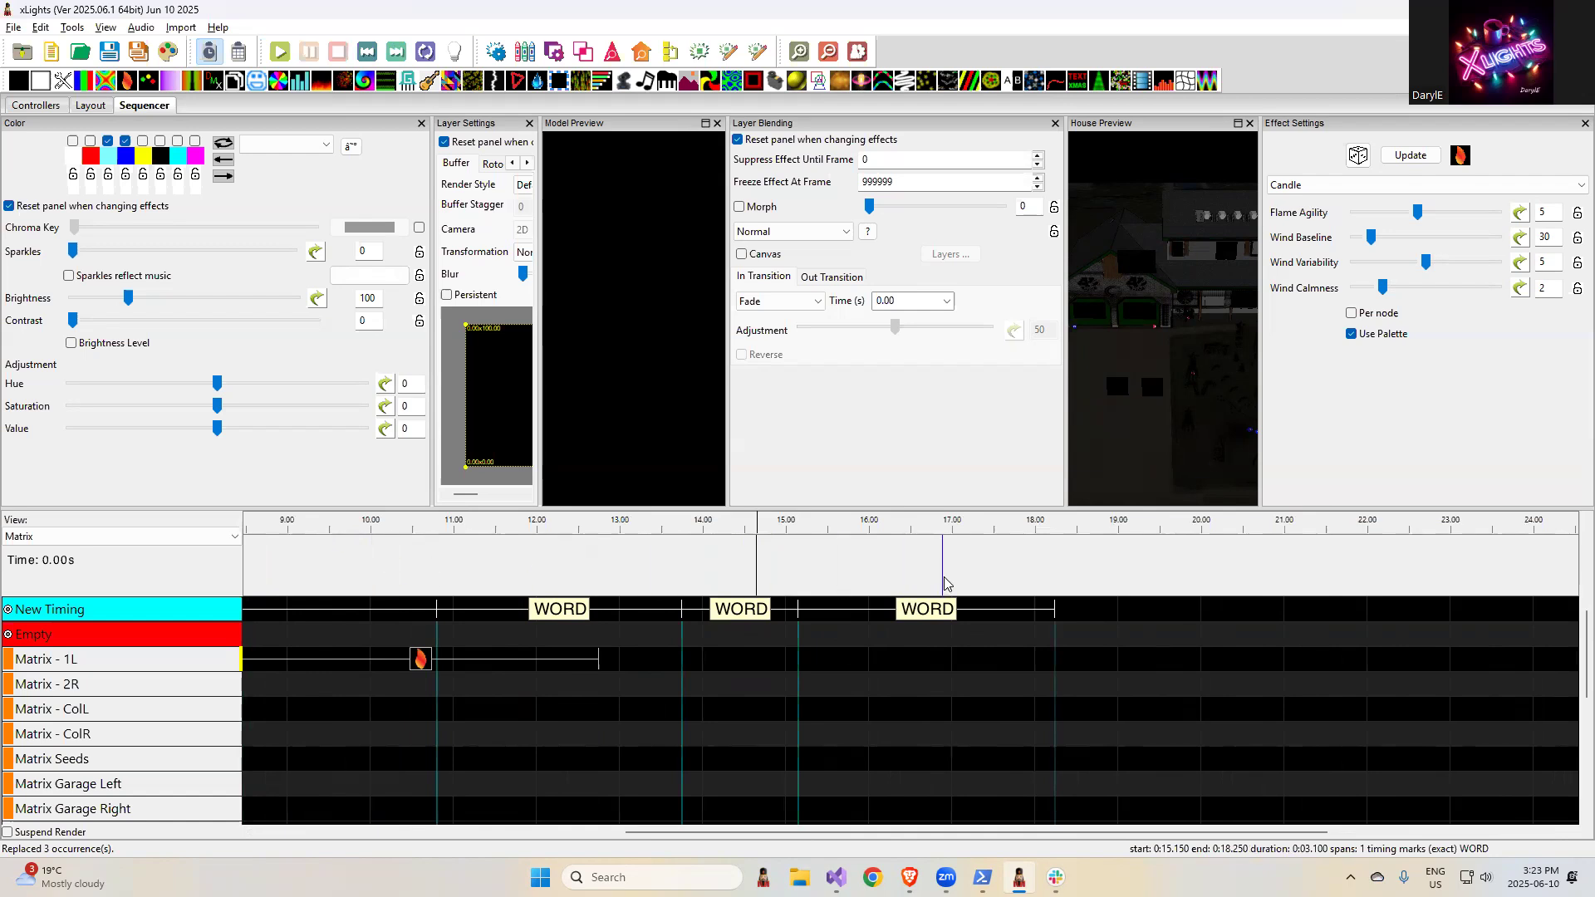
click(1314, 567)
key(t)
click(1430, 565)
key(t)
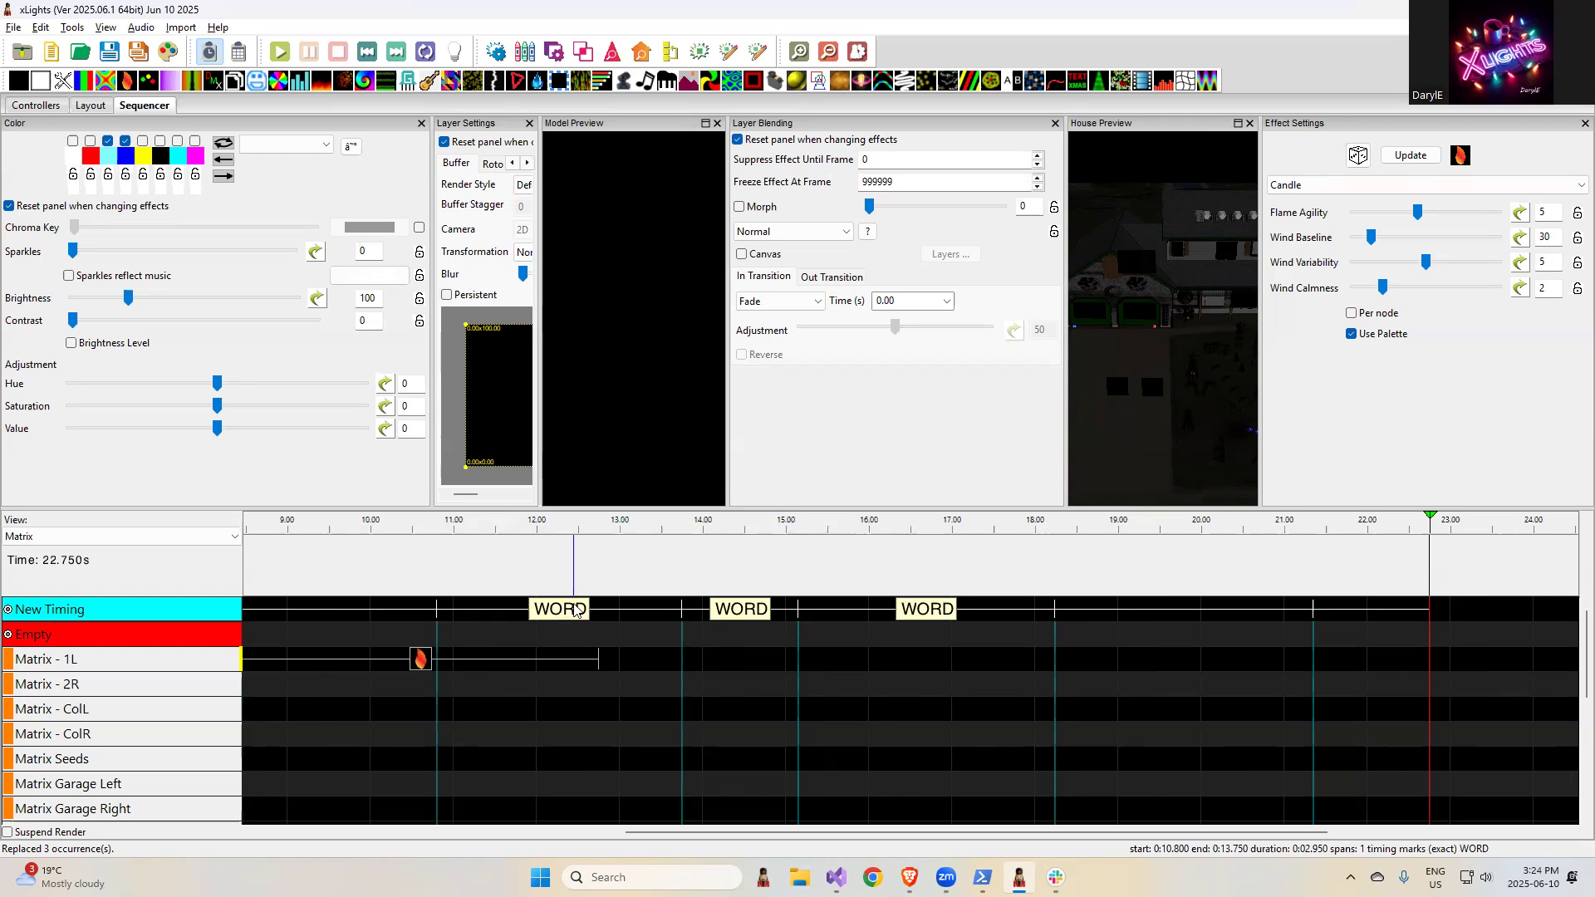
- Relabel the New Timing interval between 10.8 and 13.75 seconds as "Nothin"
double_click(567, 609)
text(Nothin)
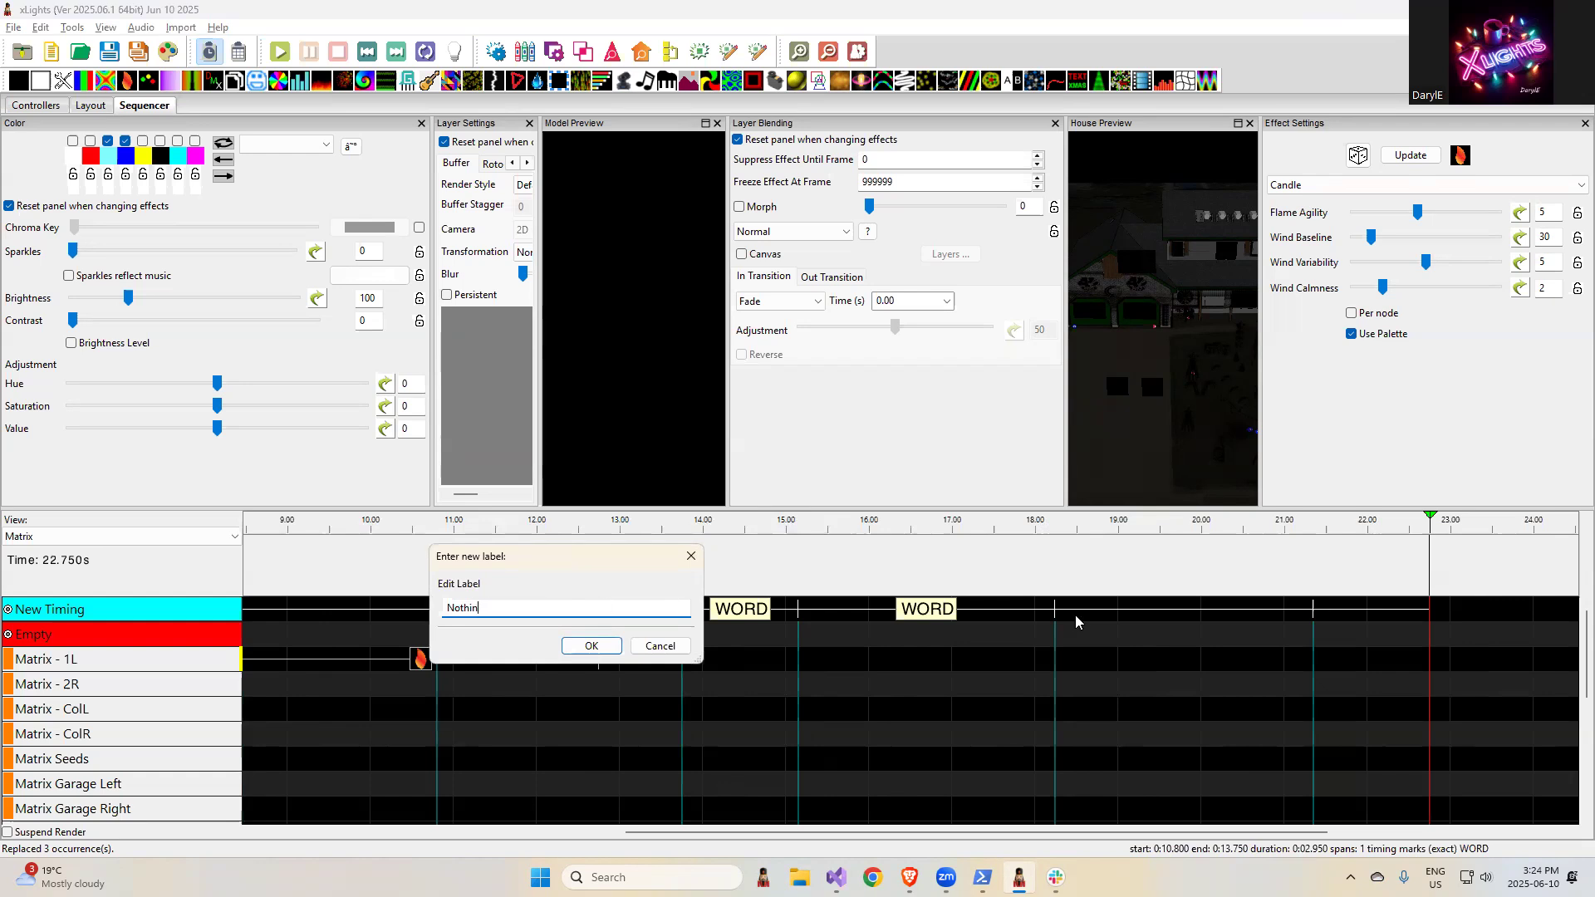
click(585, 647)
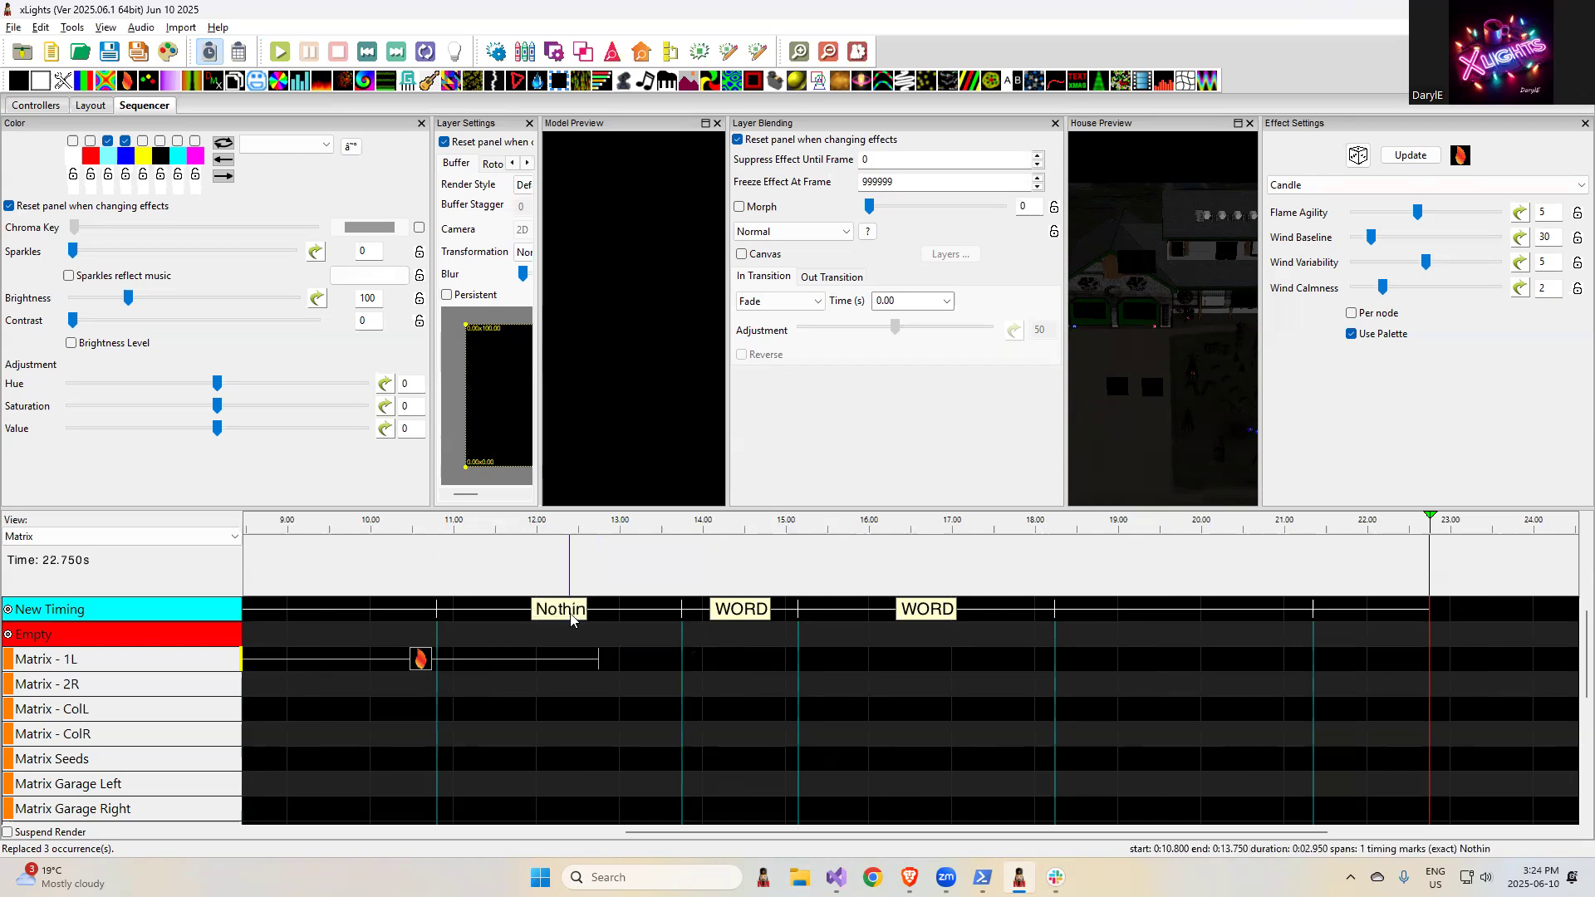
- Find the text "Nothin" in the New Timing track's labels
right_click(567, 616)
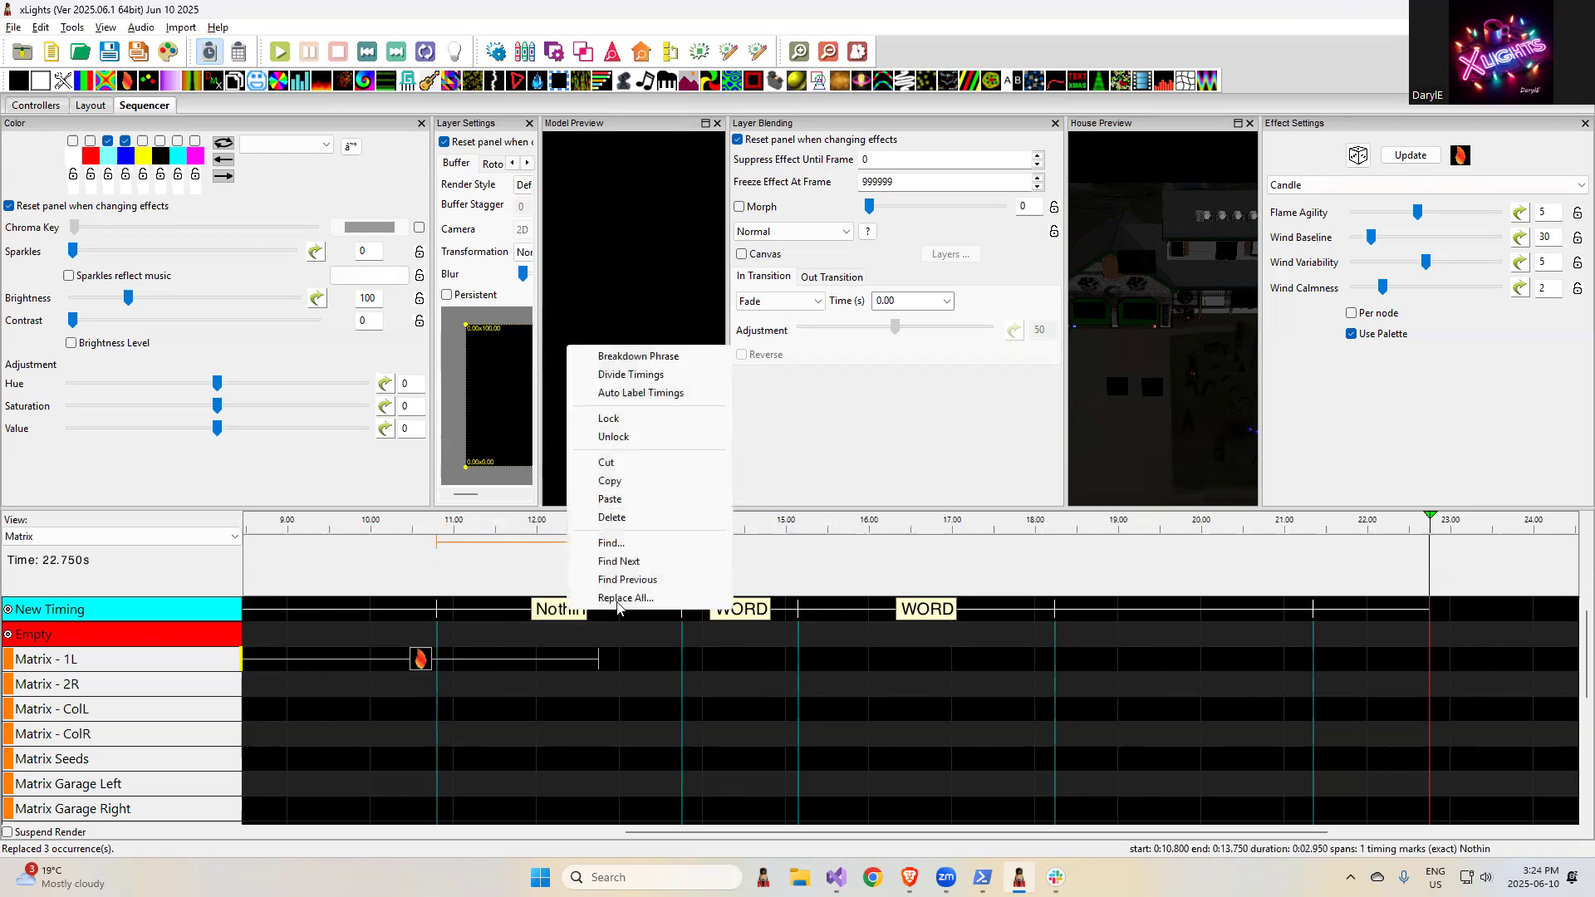
click(619, 545)
text(Nothin)
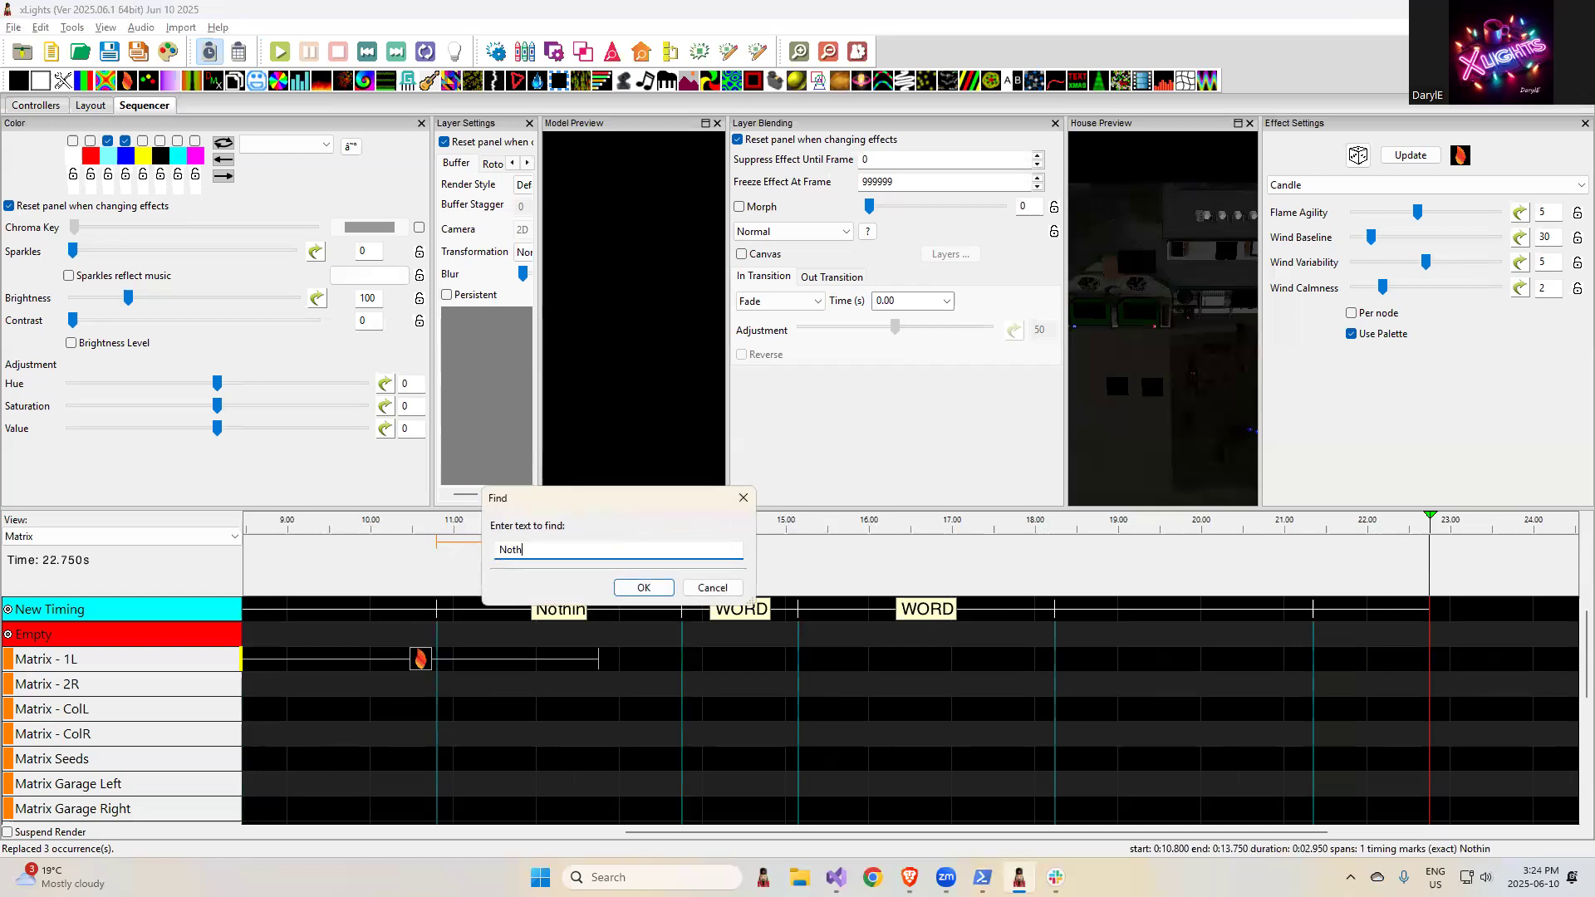
click(644, 588)
- Replace all "Nothin" labels on the New Timing track with "Nothing"
right_click(308, 609)
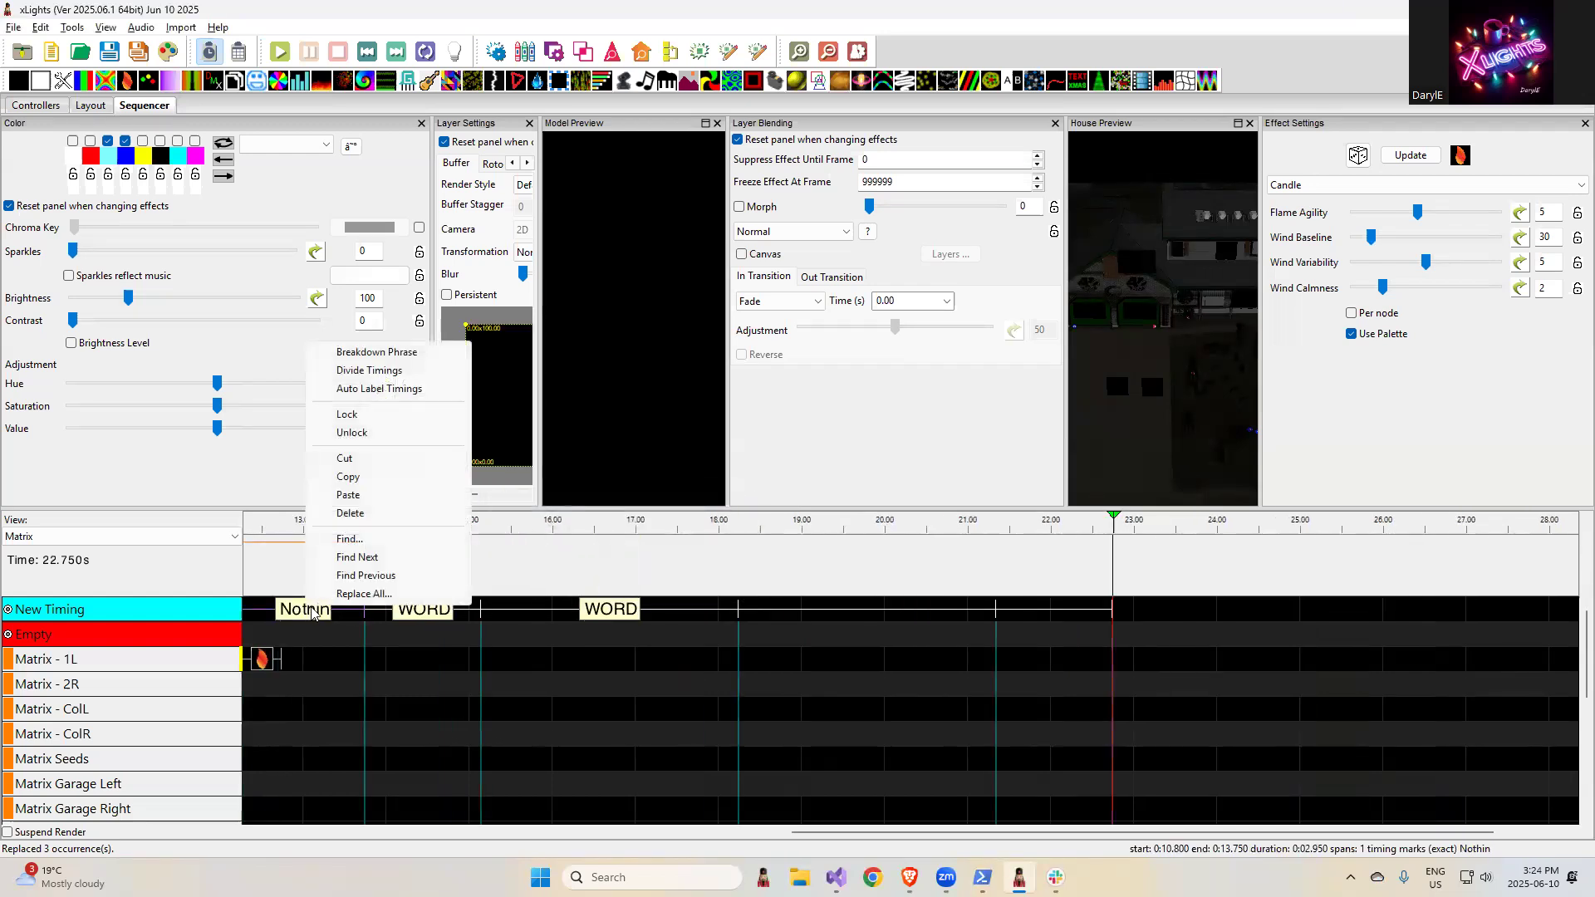
click(364, 594)
click(375, 597)
click(391, 635)
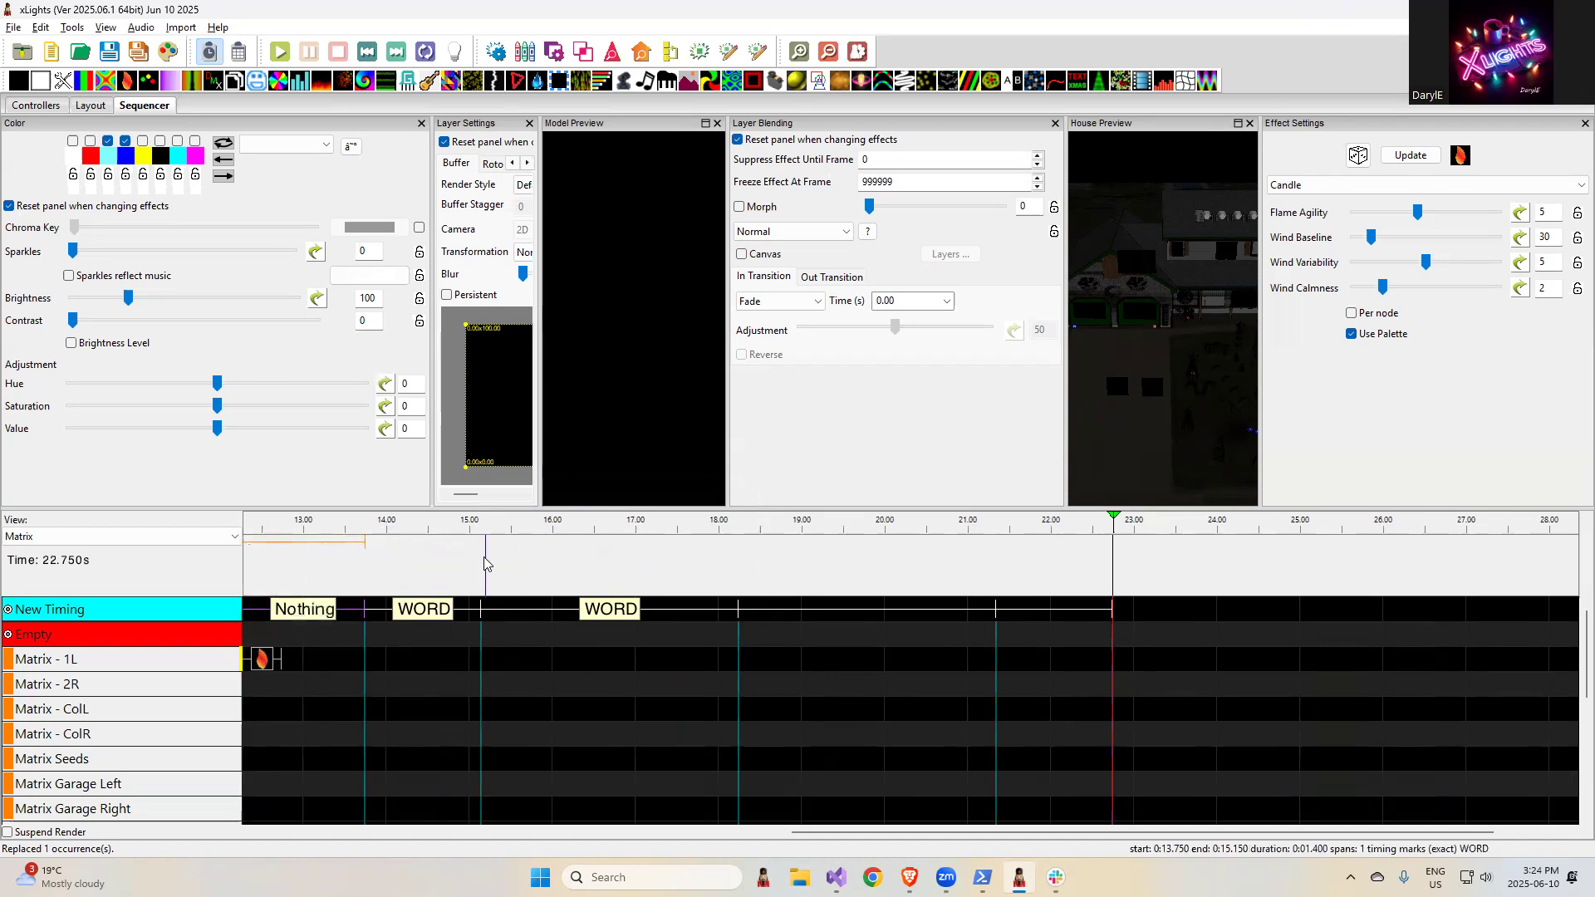
- Switch to the release notes in the browser and highlight the entry about not marking universe per string controllers dirty on startup
key(alt+Tab)
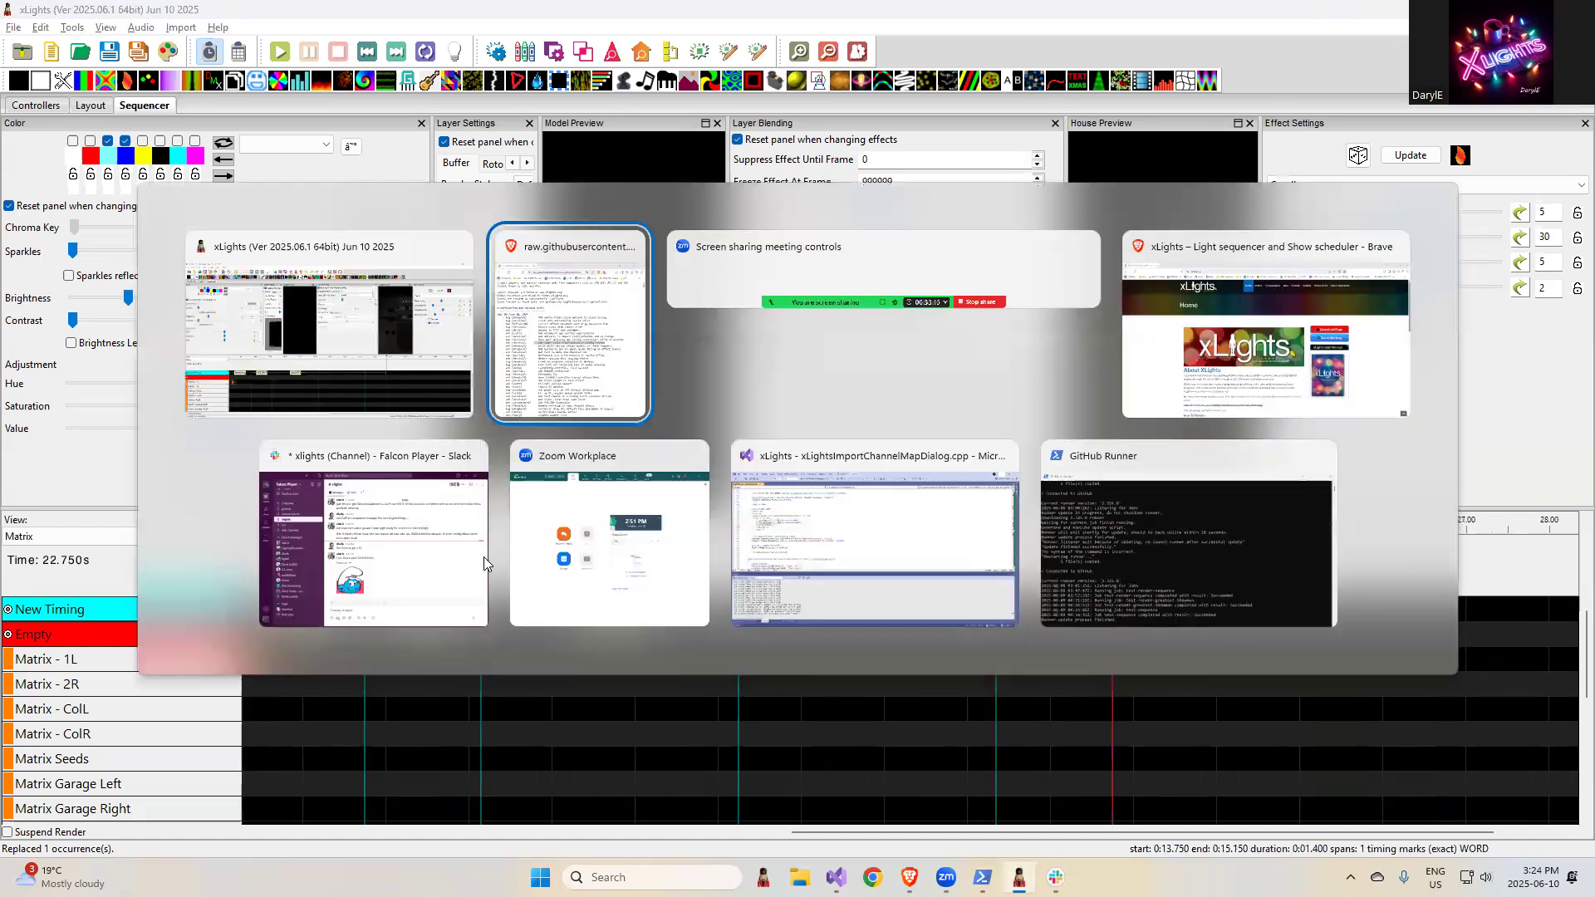
click(1033, 428)
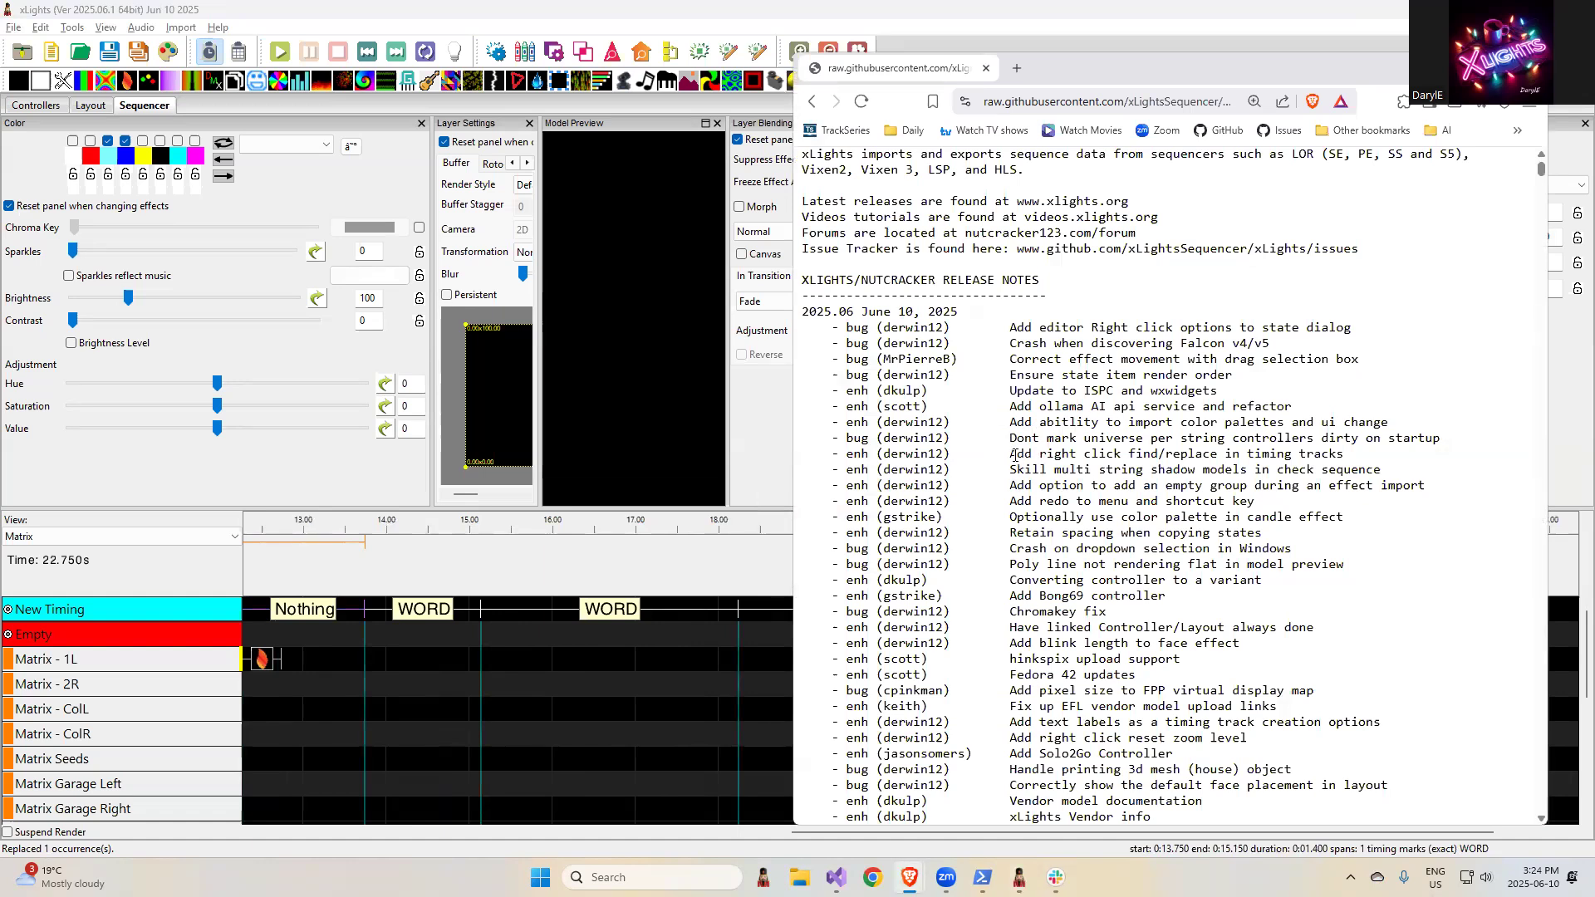
drag(1010, 442, 1450, 440)
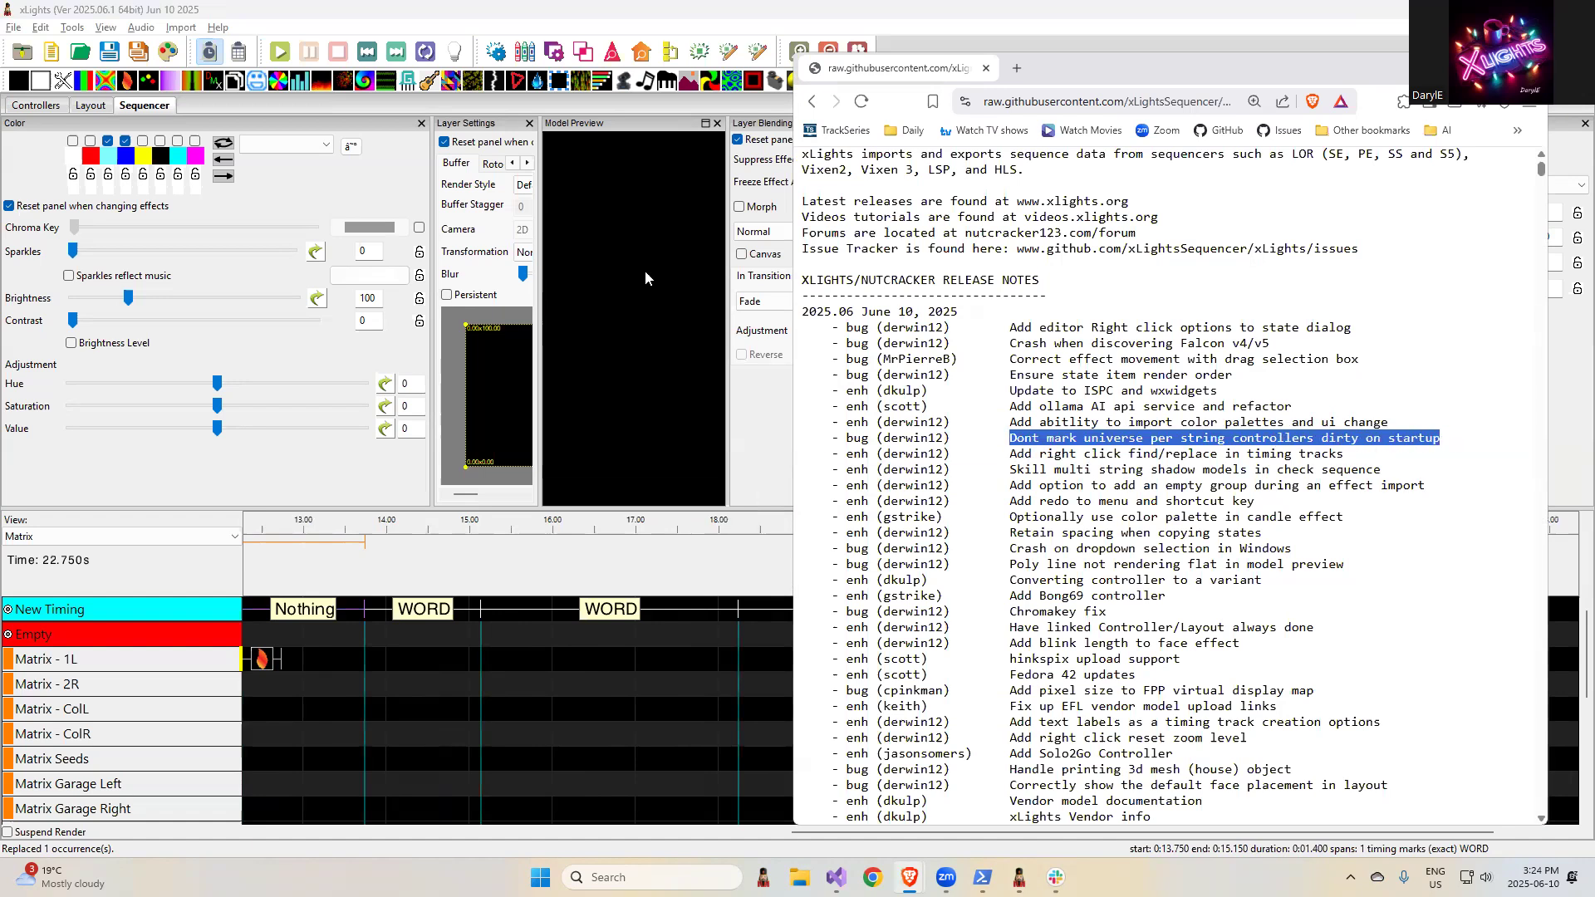
- Return to xLights and set the vendor of the Ethernet_2 controller to HinksPix
click(32, 106)
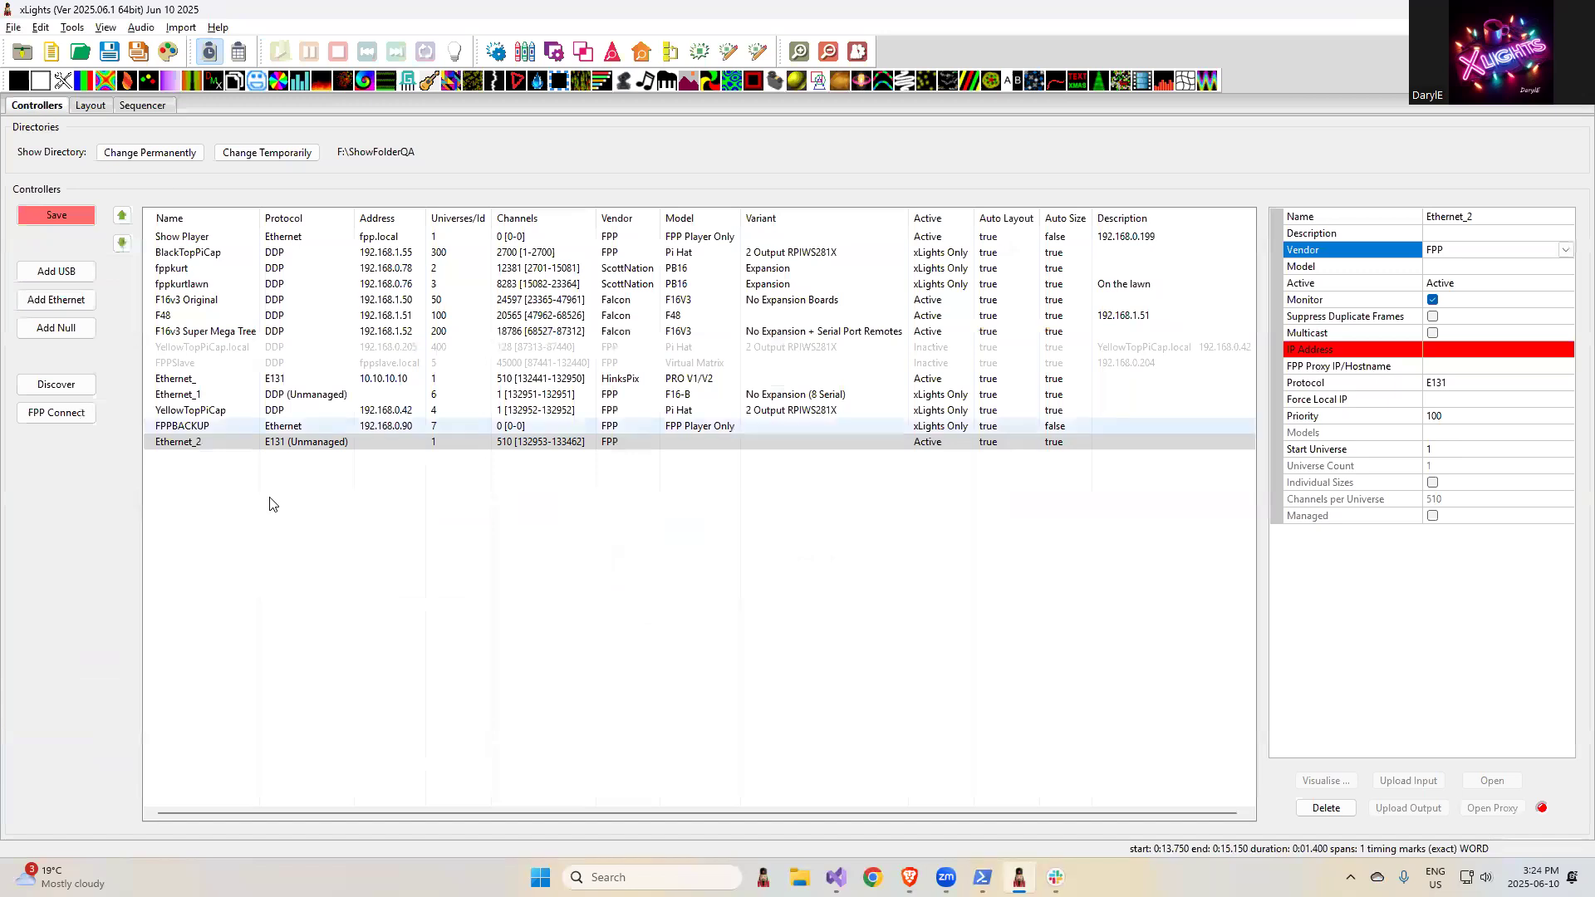
click(328, 395)
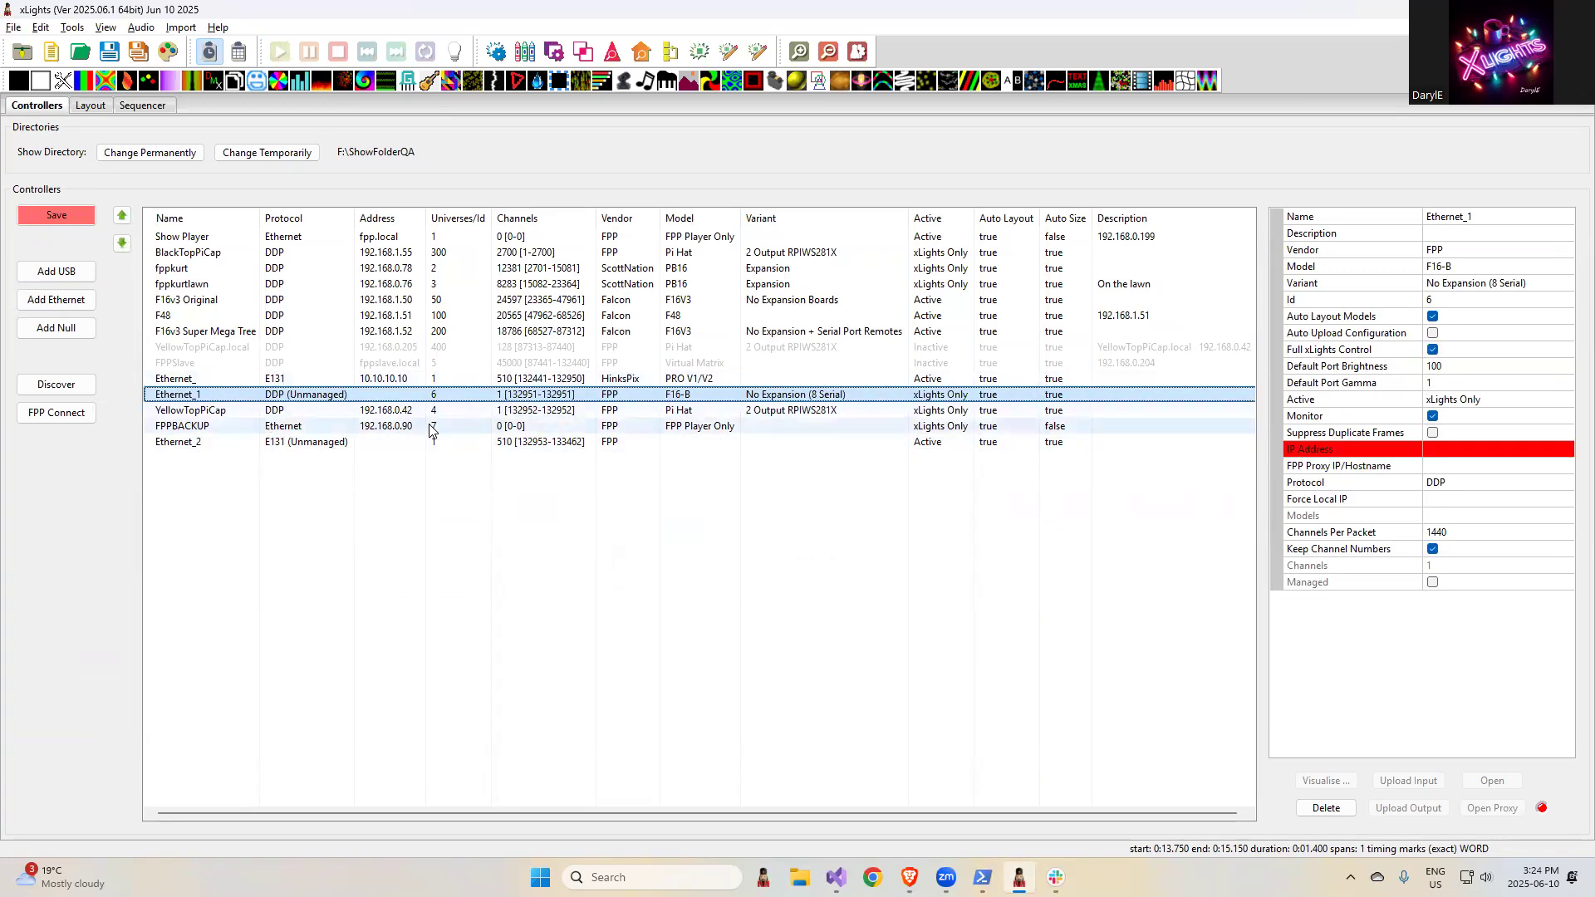
click(522, 442)
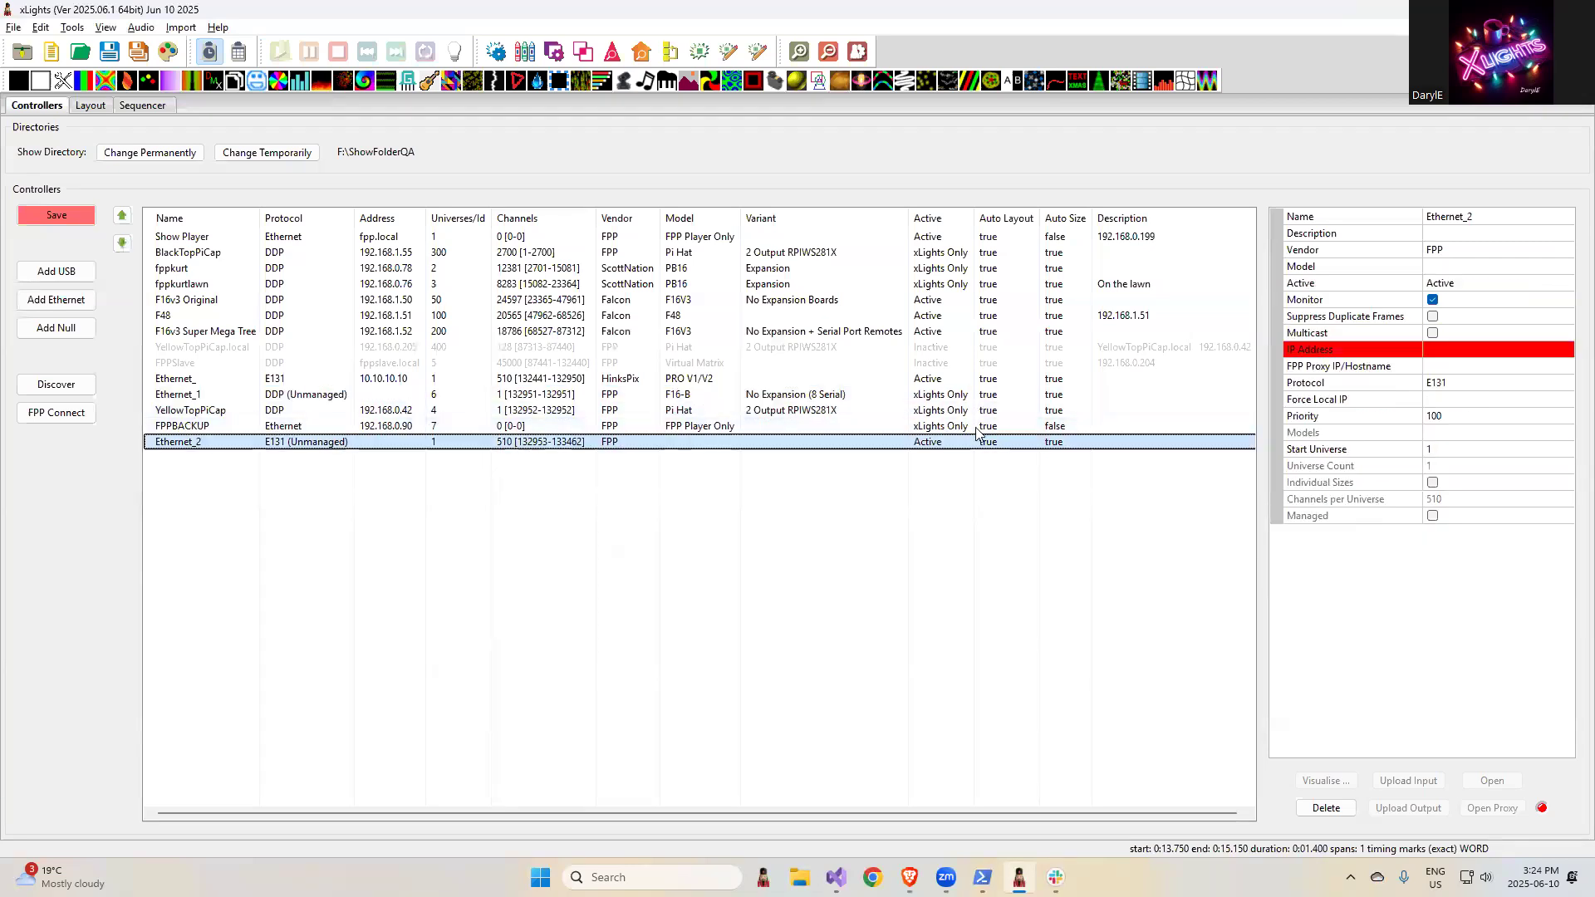
click(1479, 251)
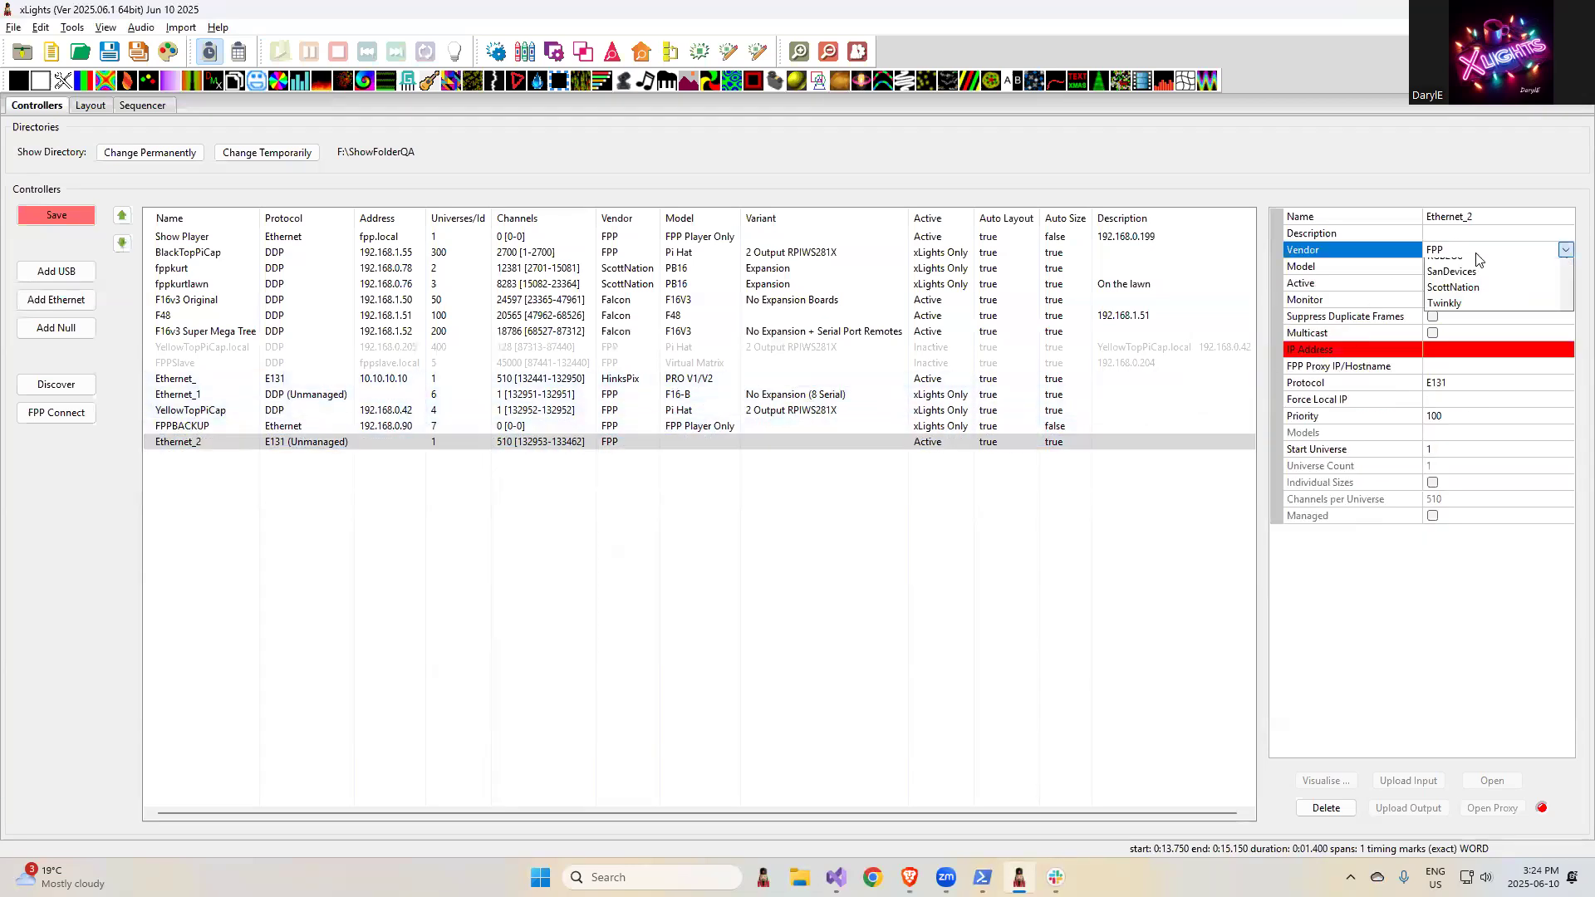
click(1469, 393)
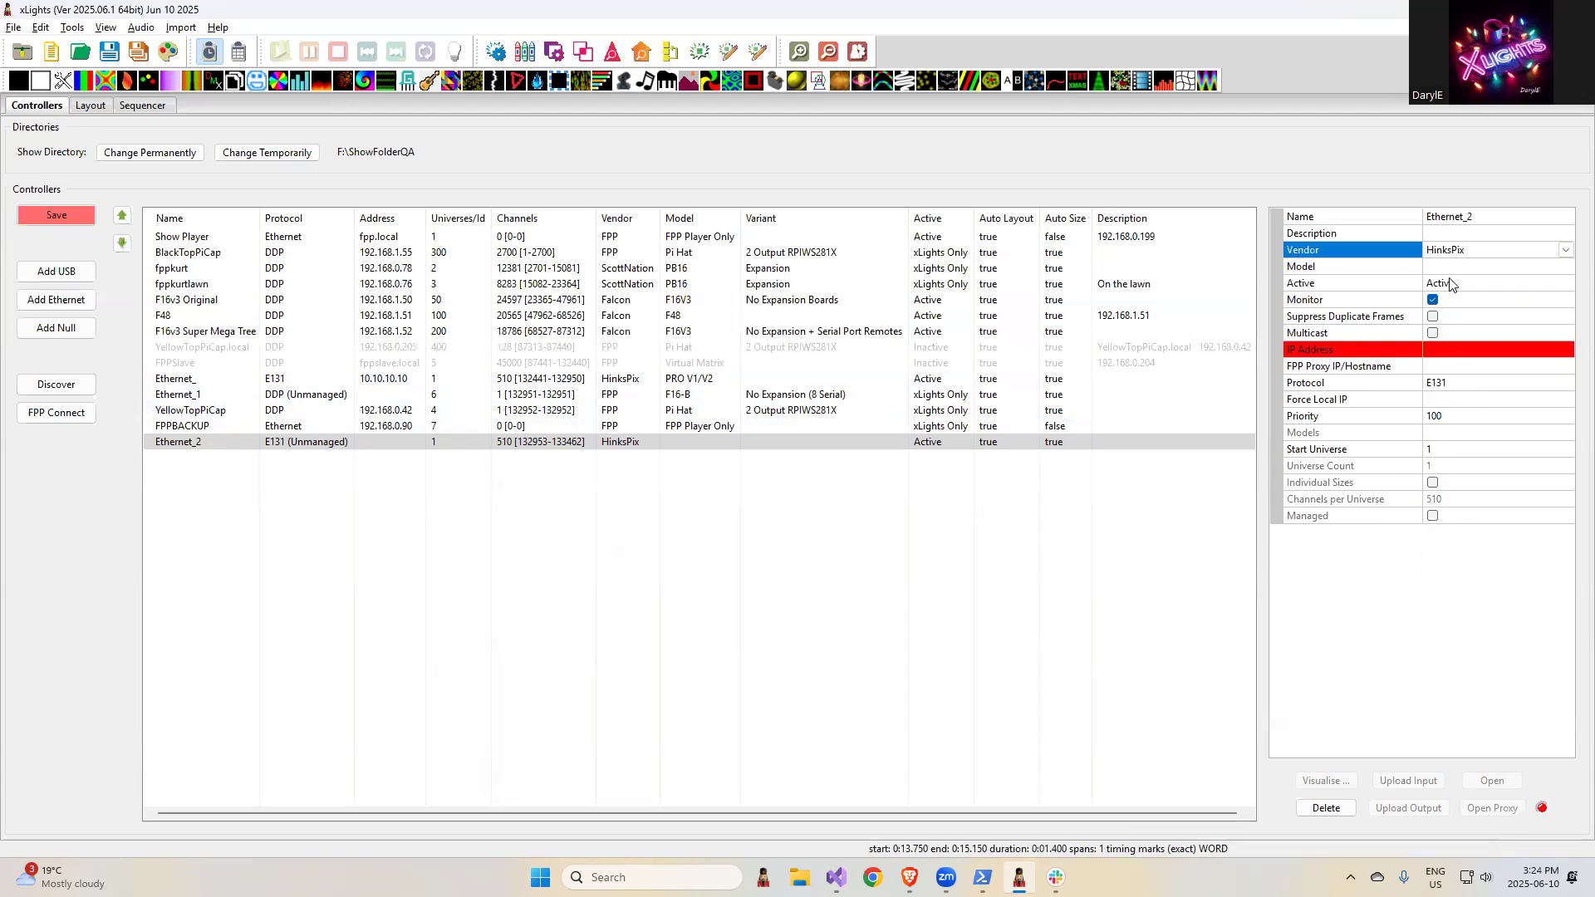
- Set the Ethernet_2 controller's model to PRO V1/V2, after trying EasyLights Pix16, and enable Universe Per String
click(1447, 270)
click(1456, 313)
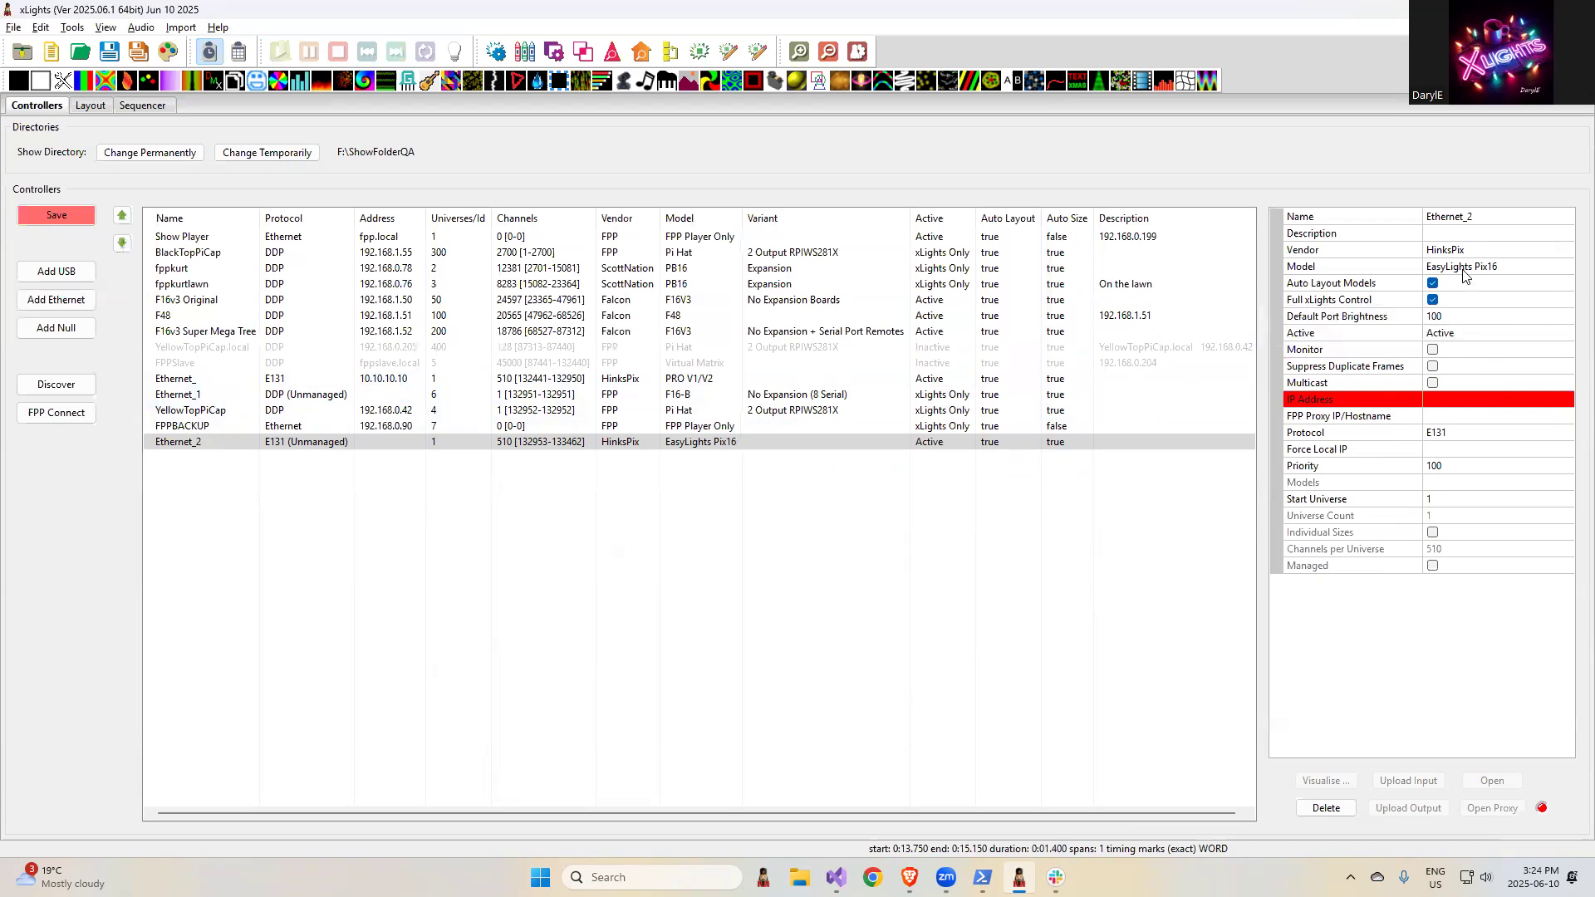
click(1460, 270)
click(1566, 267)
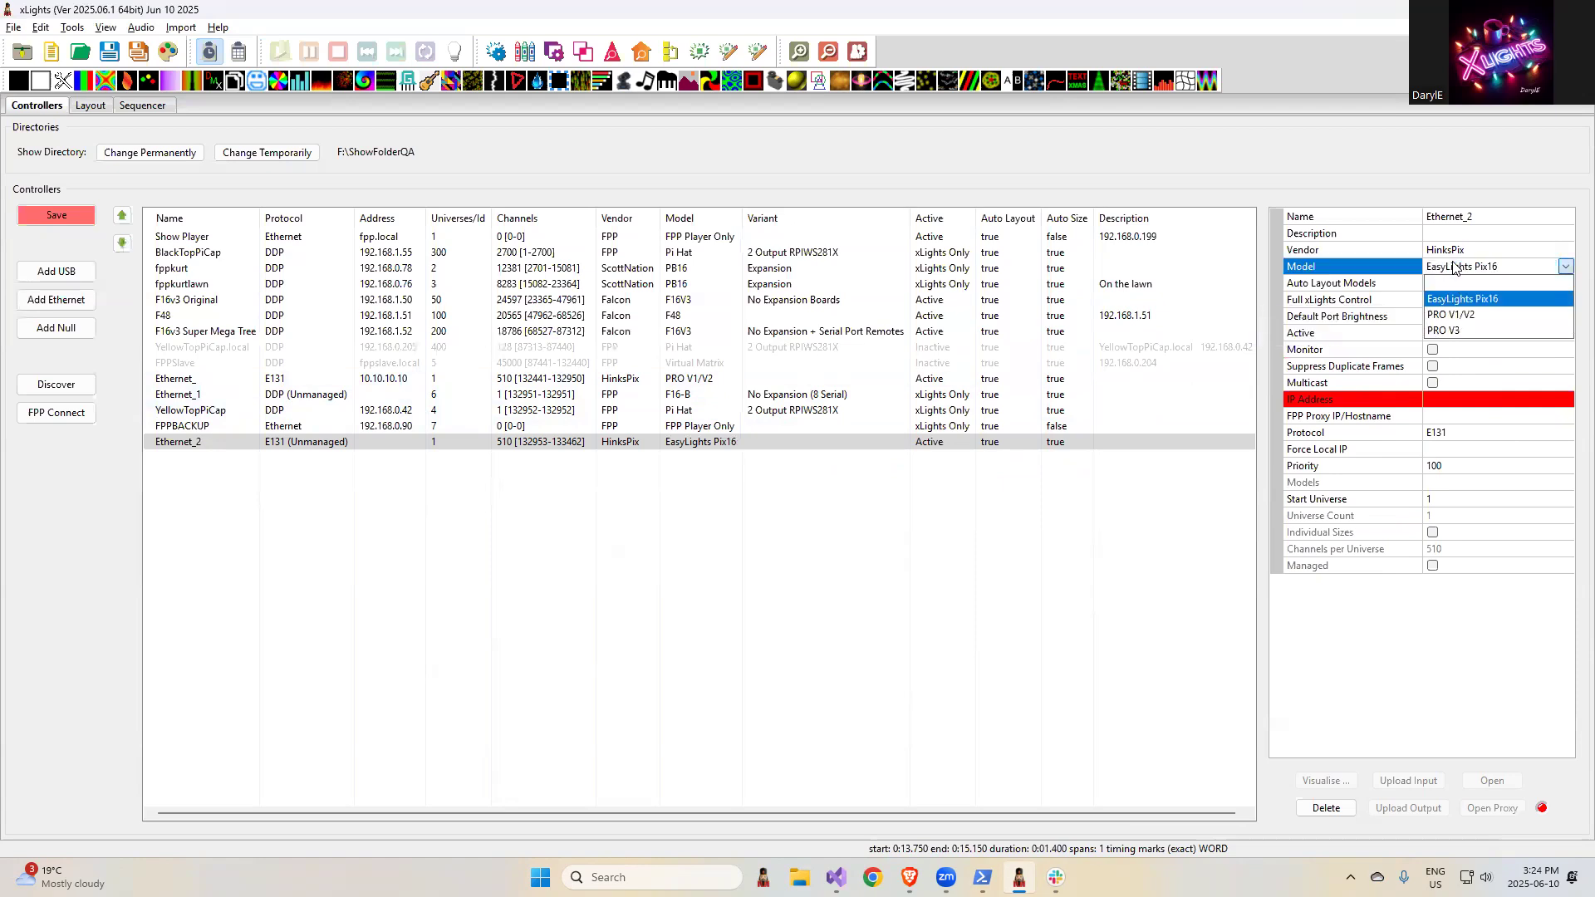
click(1459, 320)
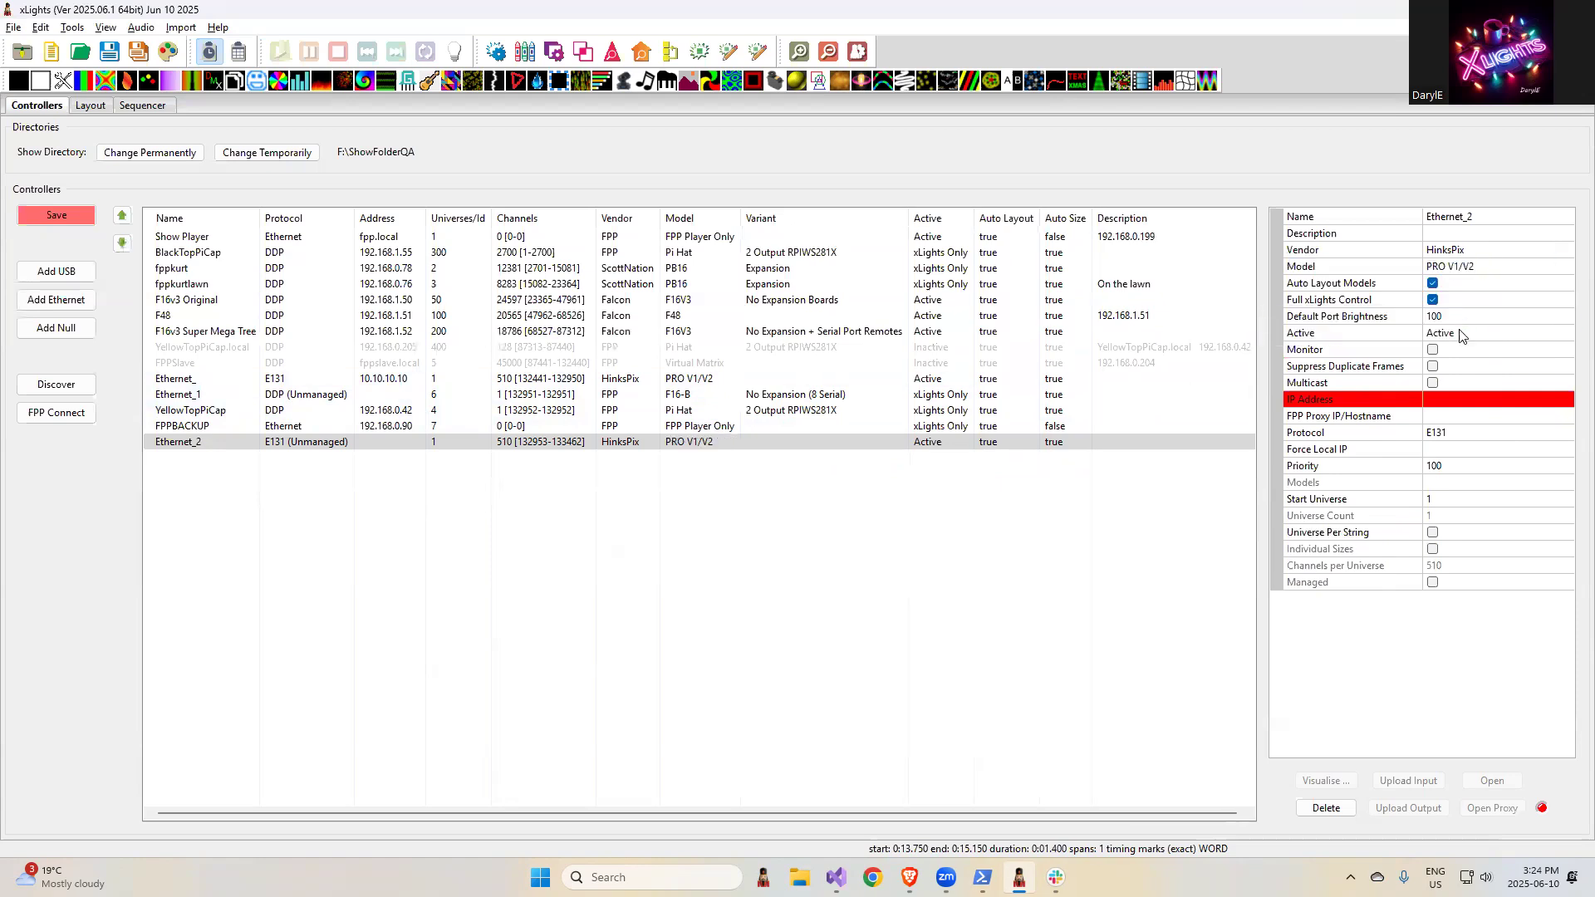
click(1434, 533)
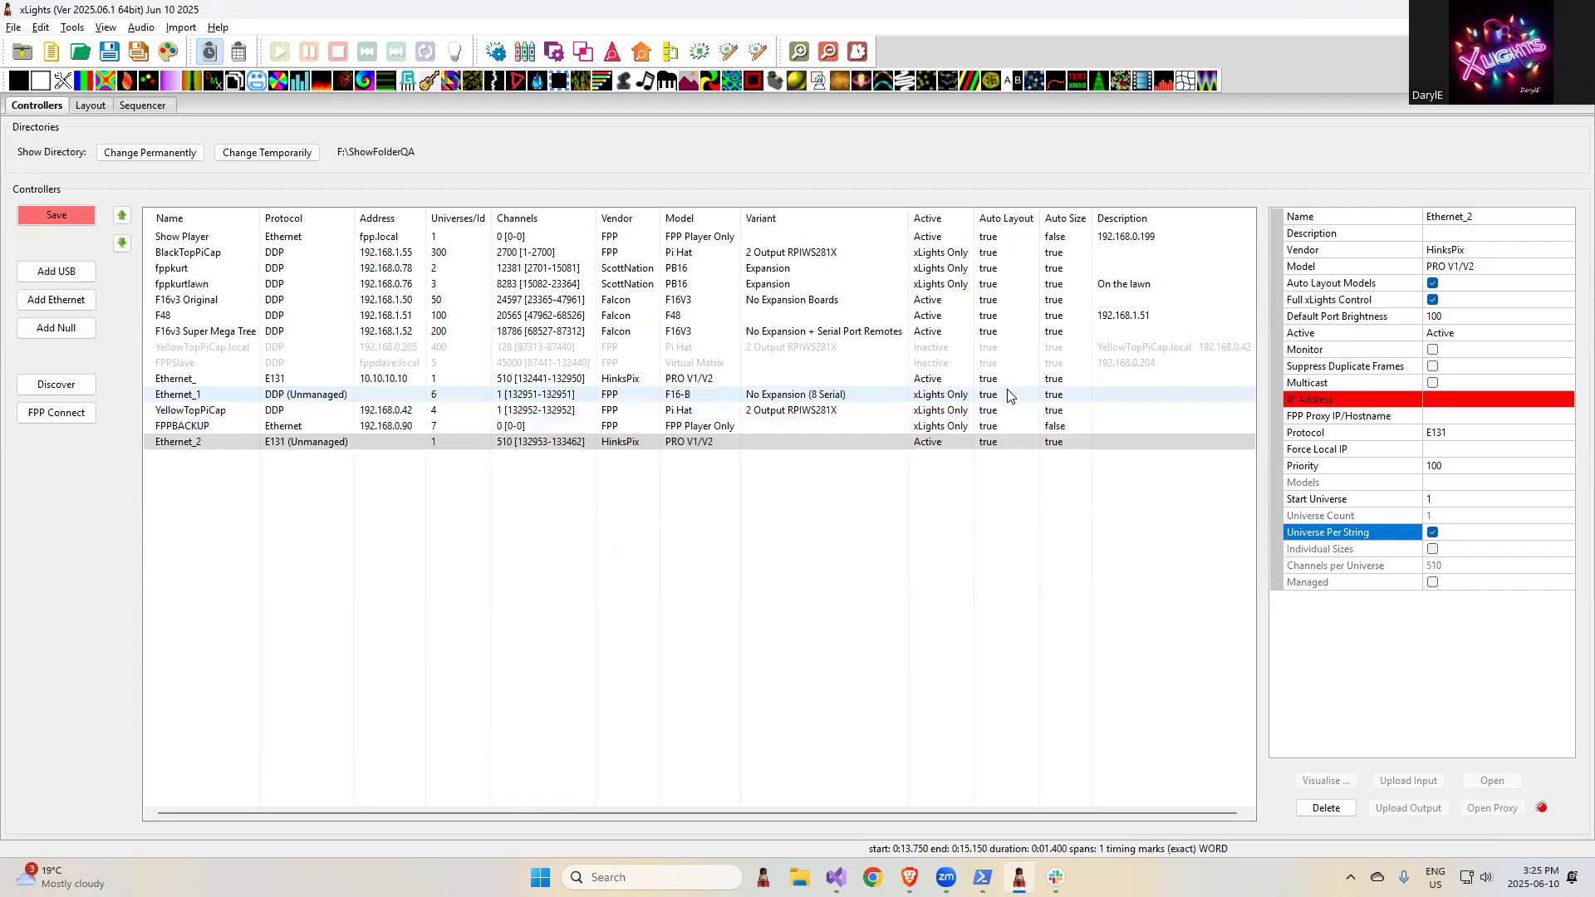
- Switch to the release notes in the browser and highlight the entry about importing color palettes and the UI change
key(alt+Tab)
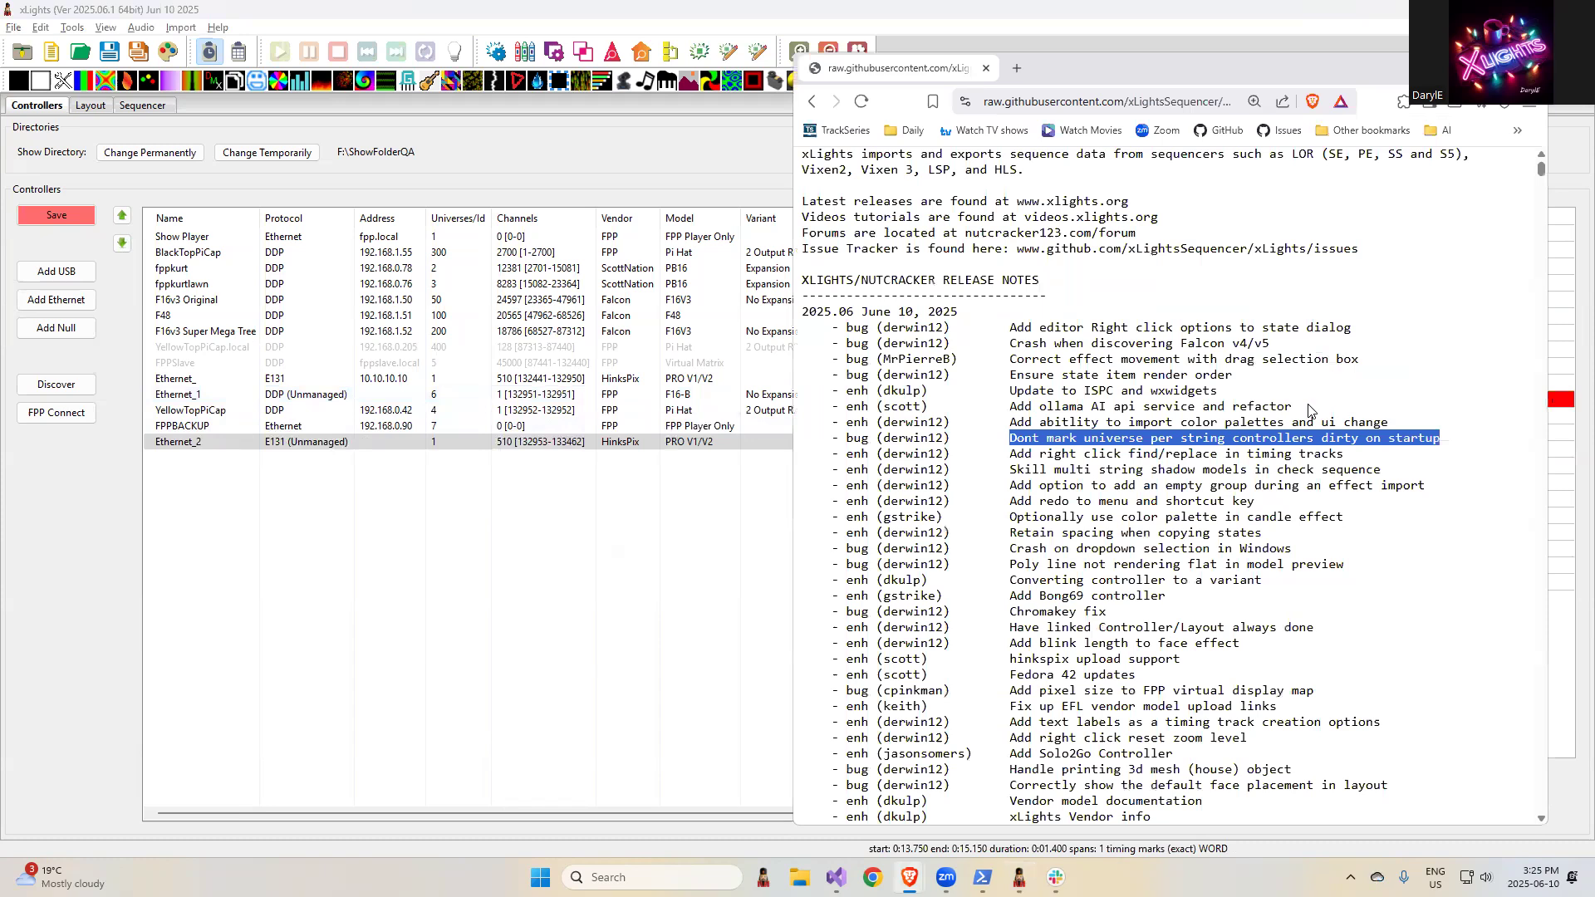
click(1247, 494)
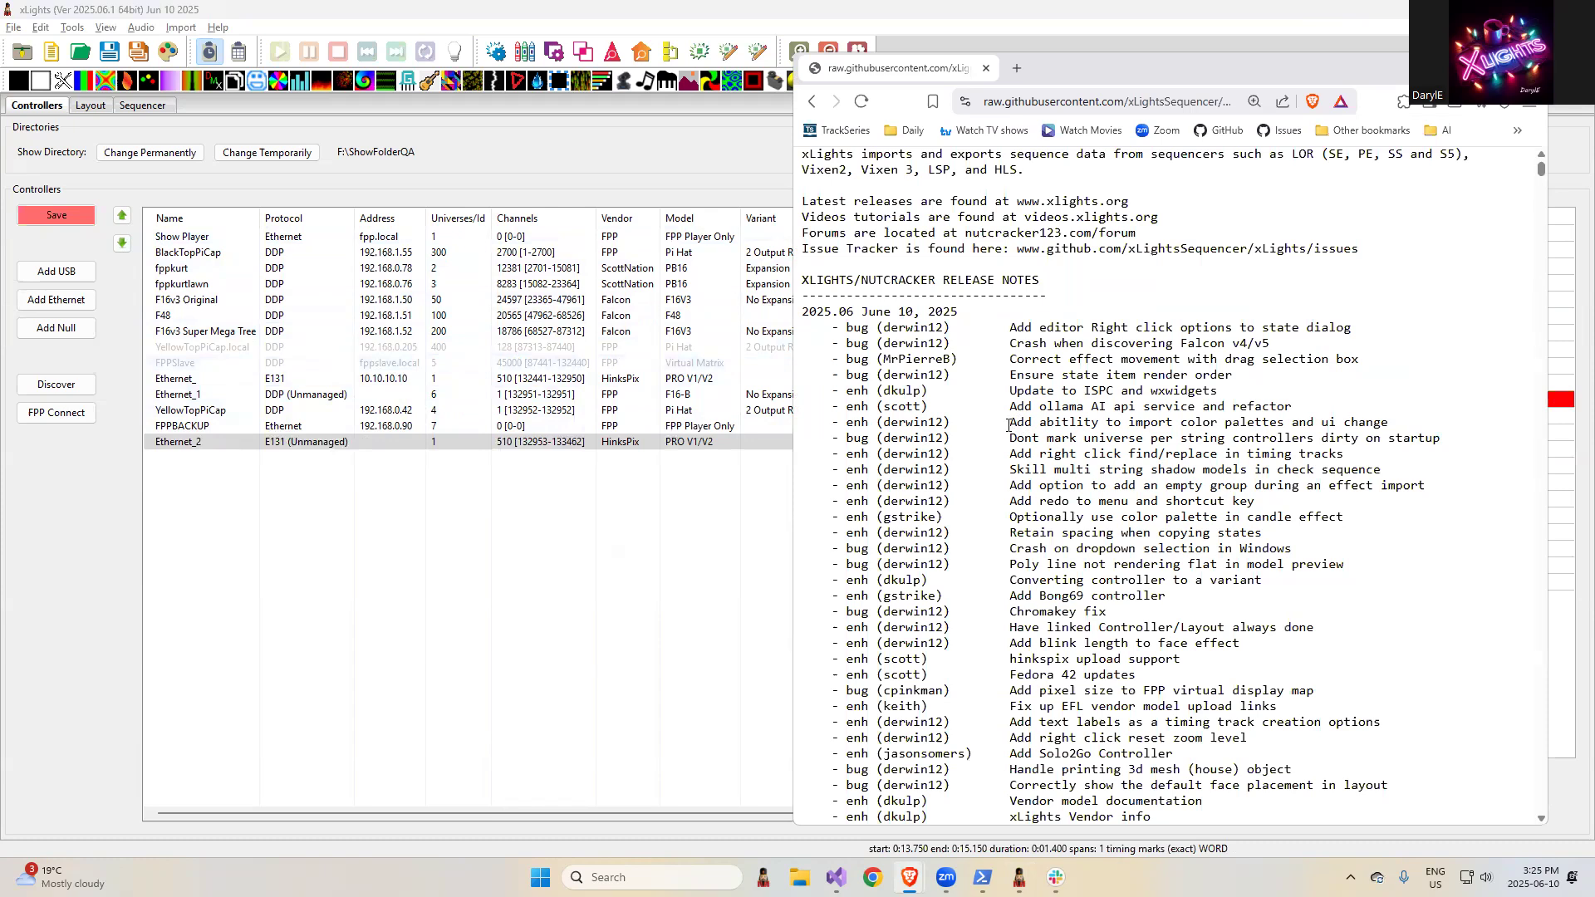
drag(1008, 424, 1412, 425)
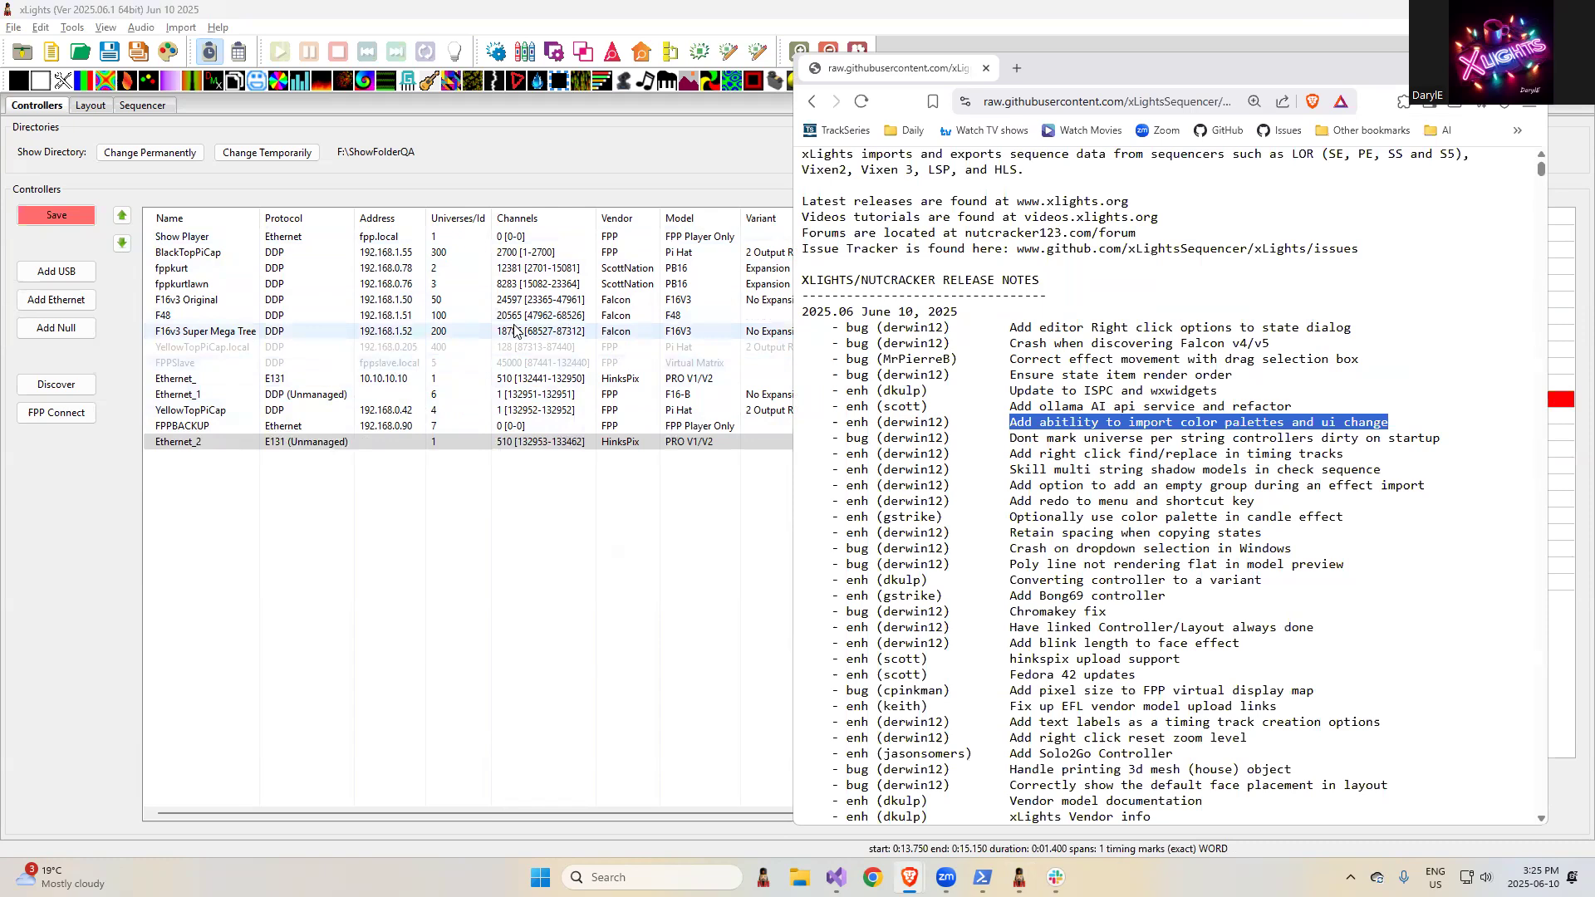
- Return to the xLights sequencer and import the color palette from the text string "#FF00FF,#666666,,#888888"
click(415, 582)
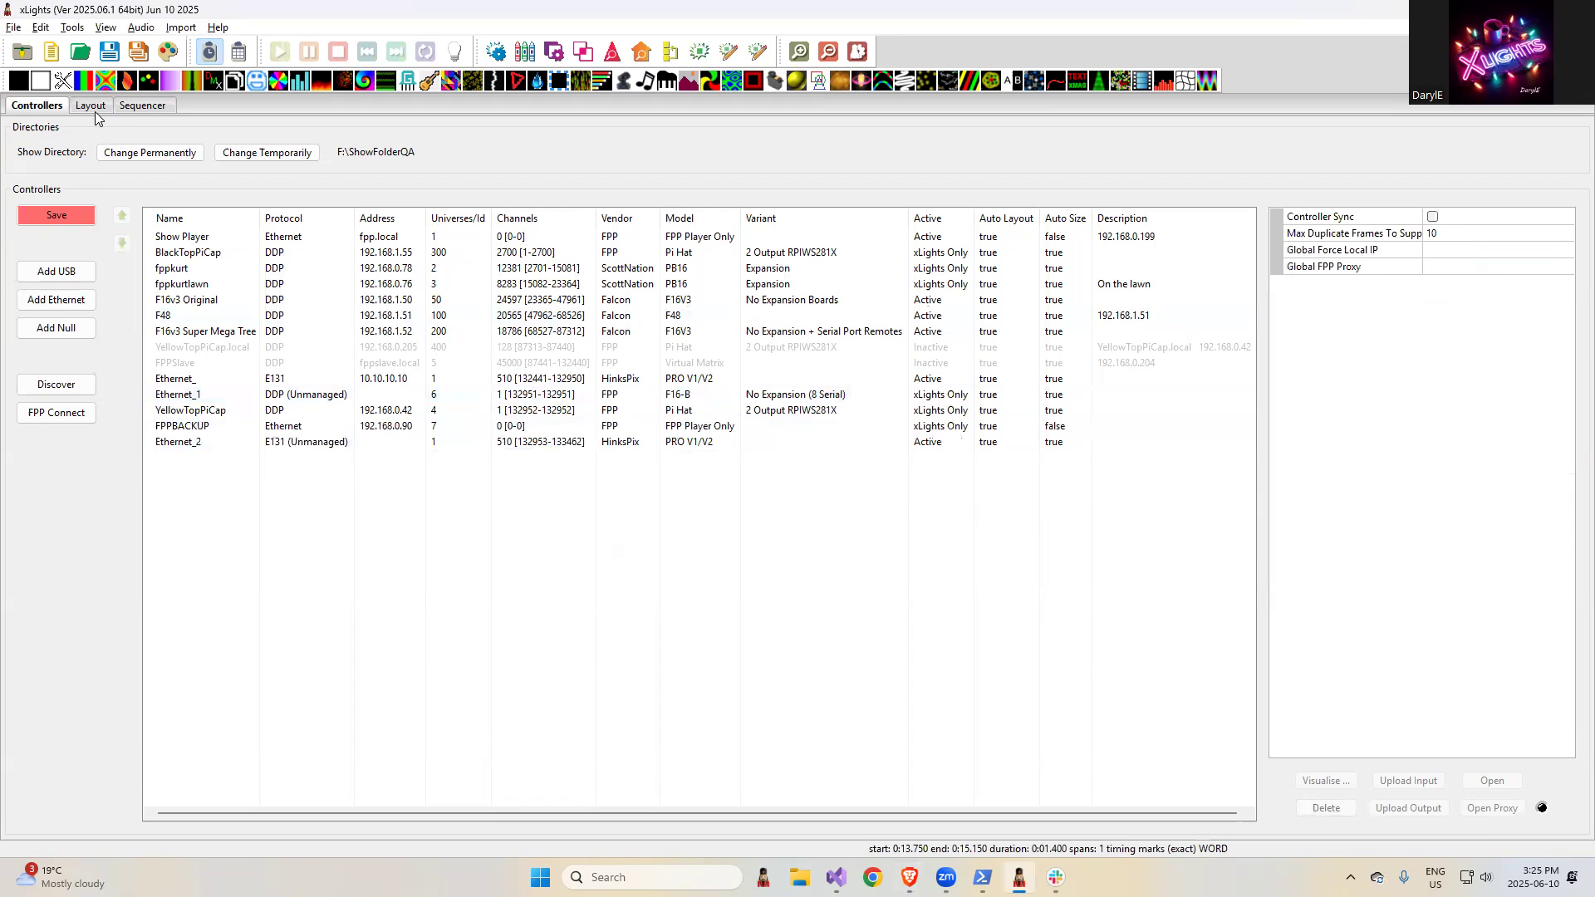
click(144, 107)
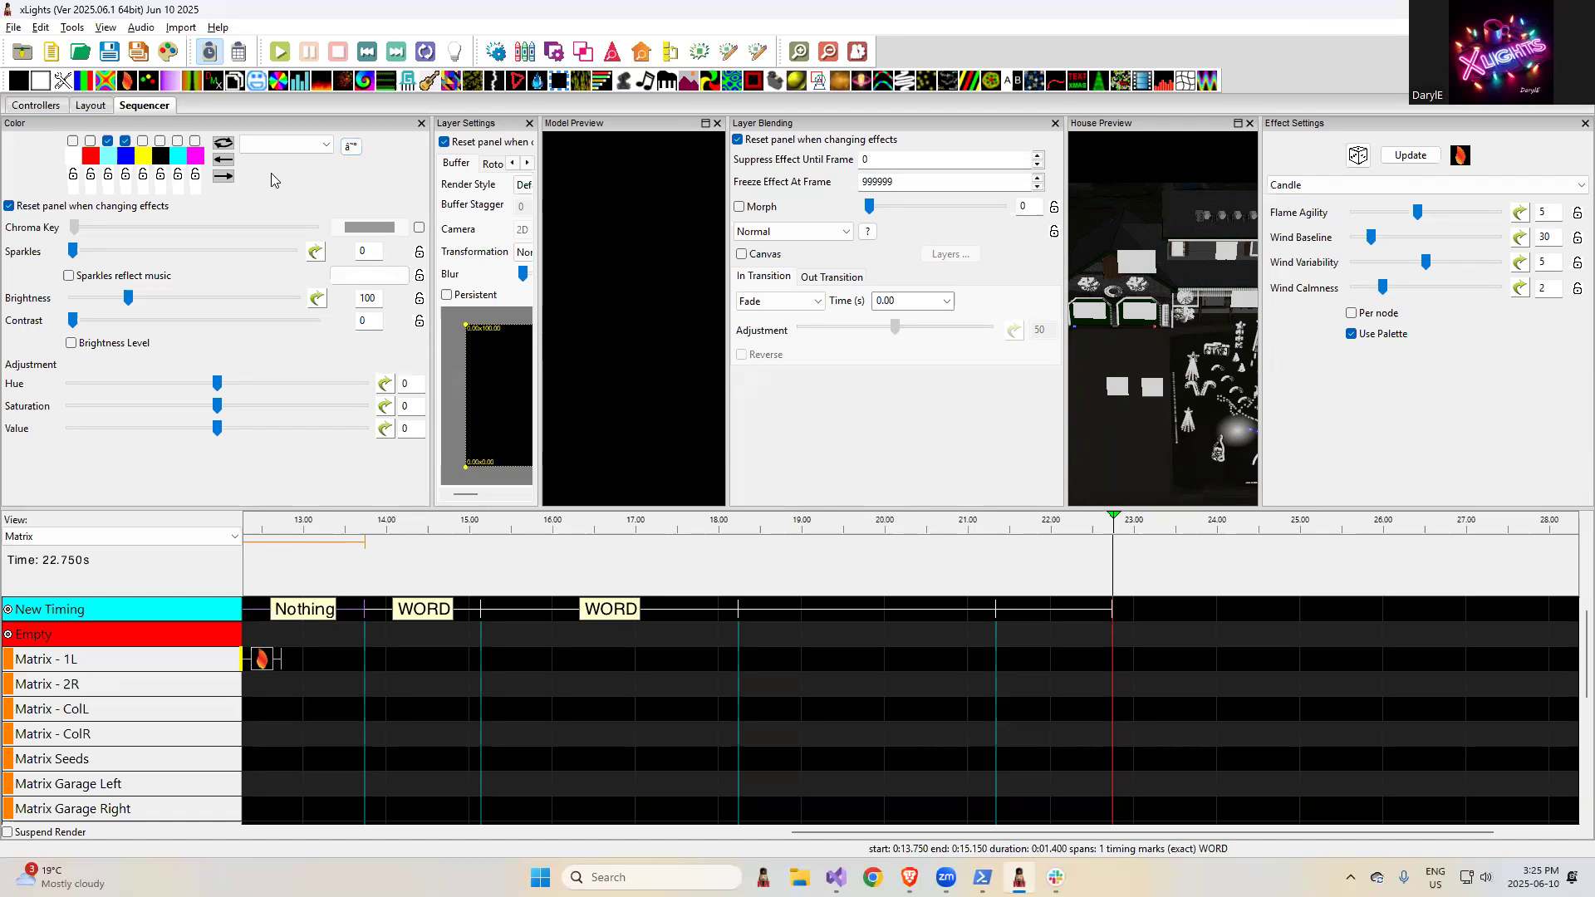
click(351, 150)
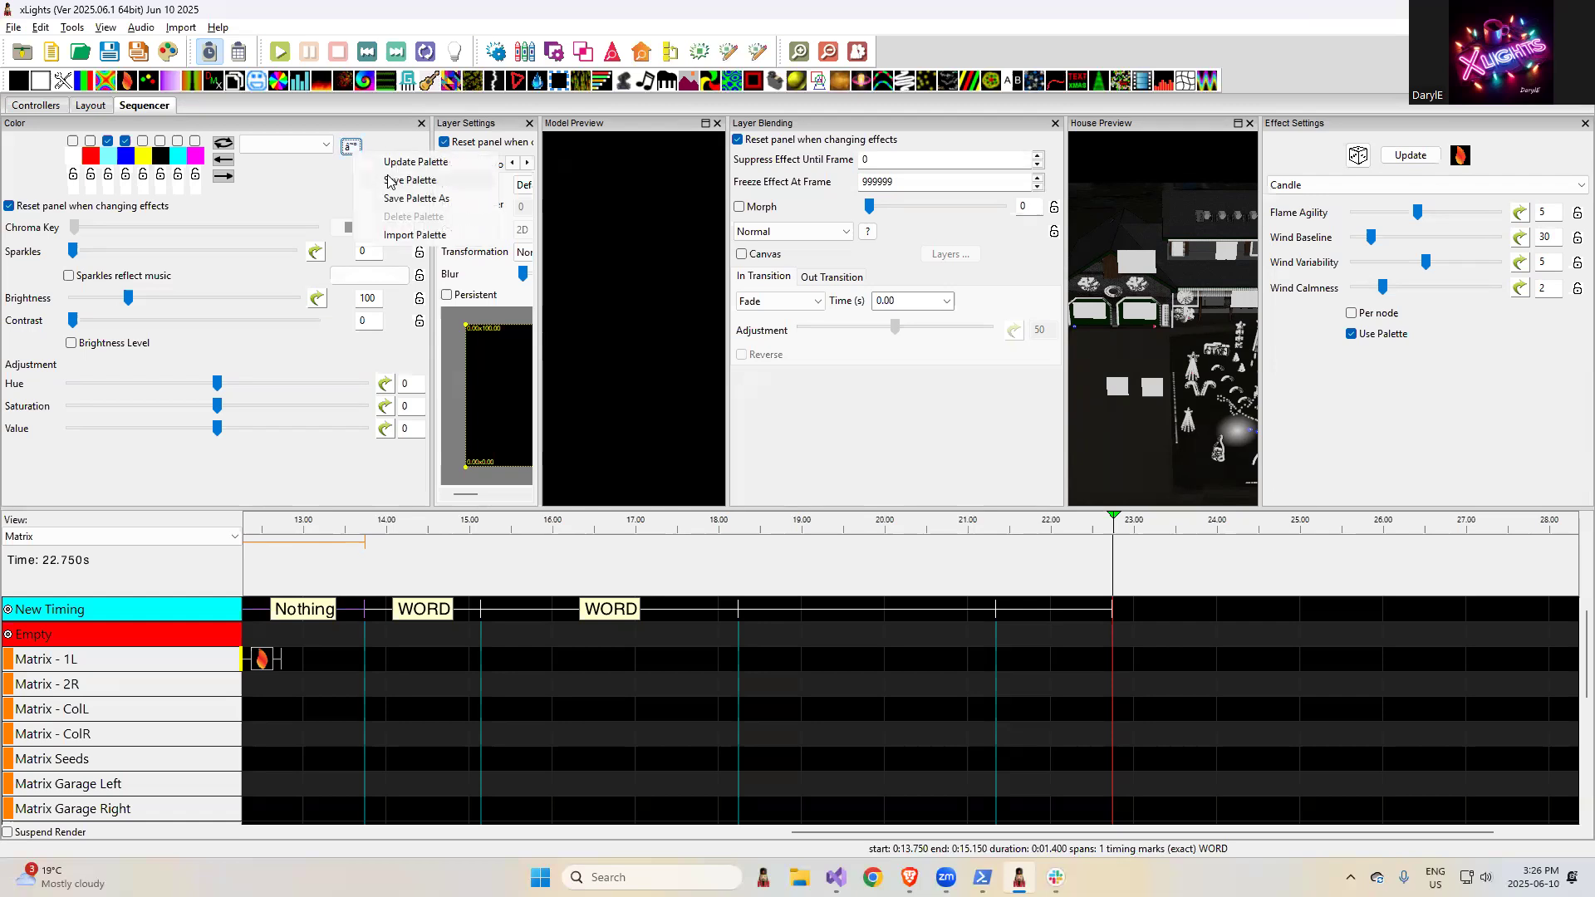
click(413, 235)
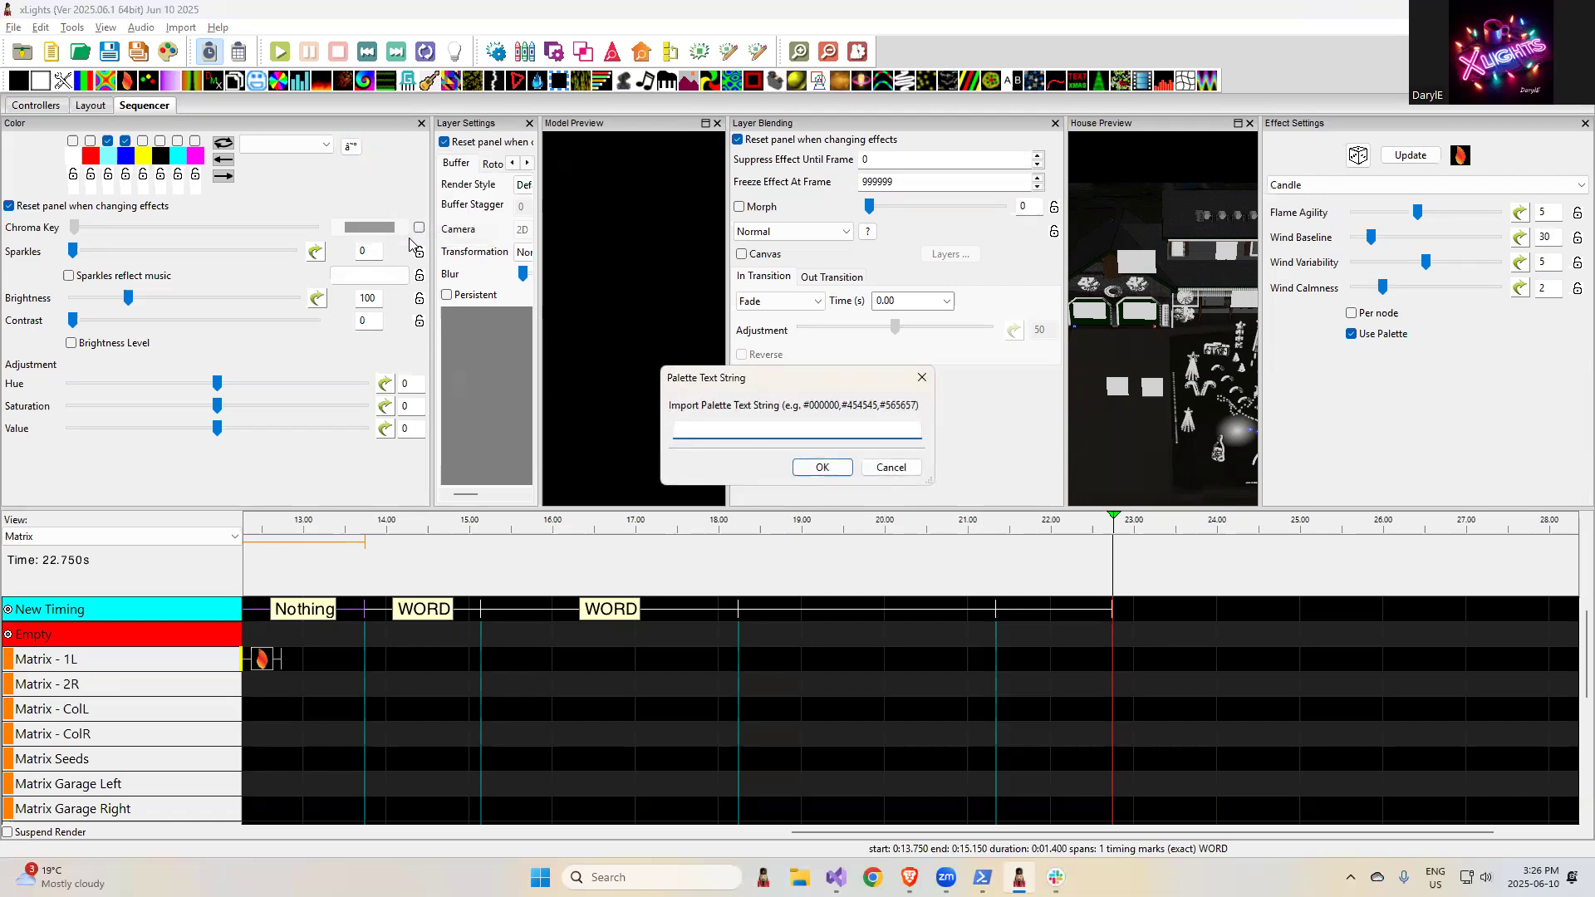
text(#FF00FF)
text(,#666666)
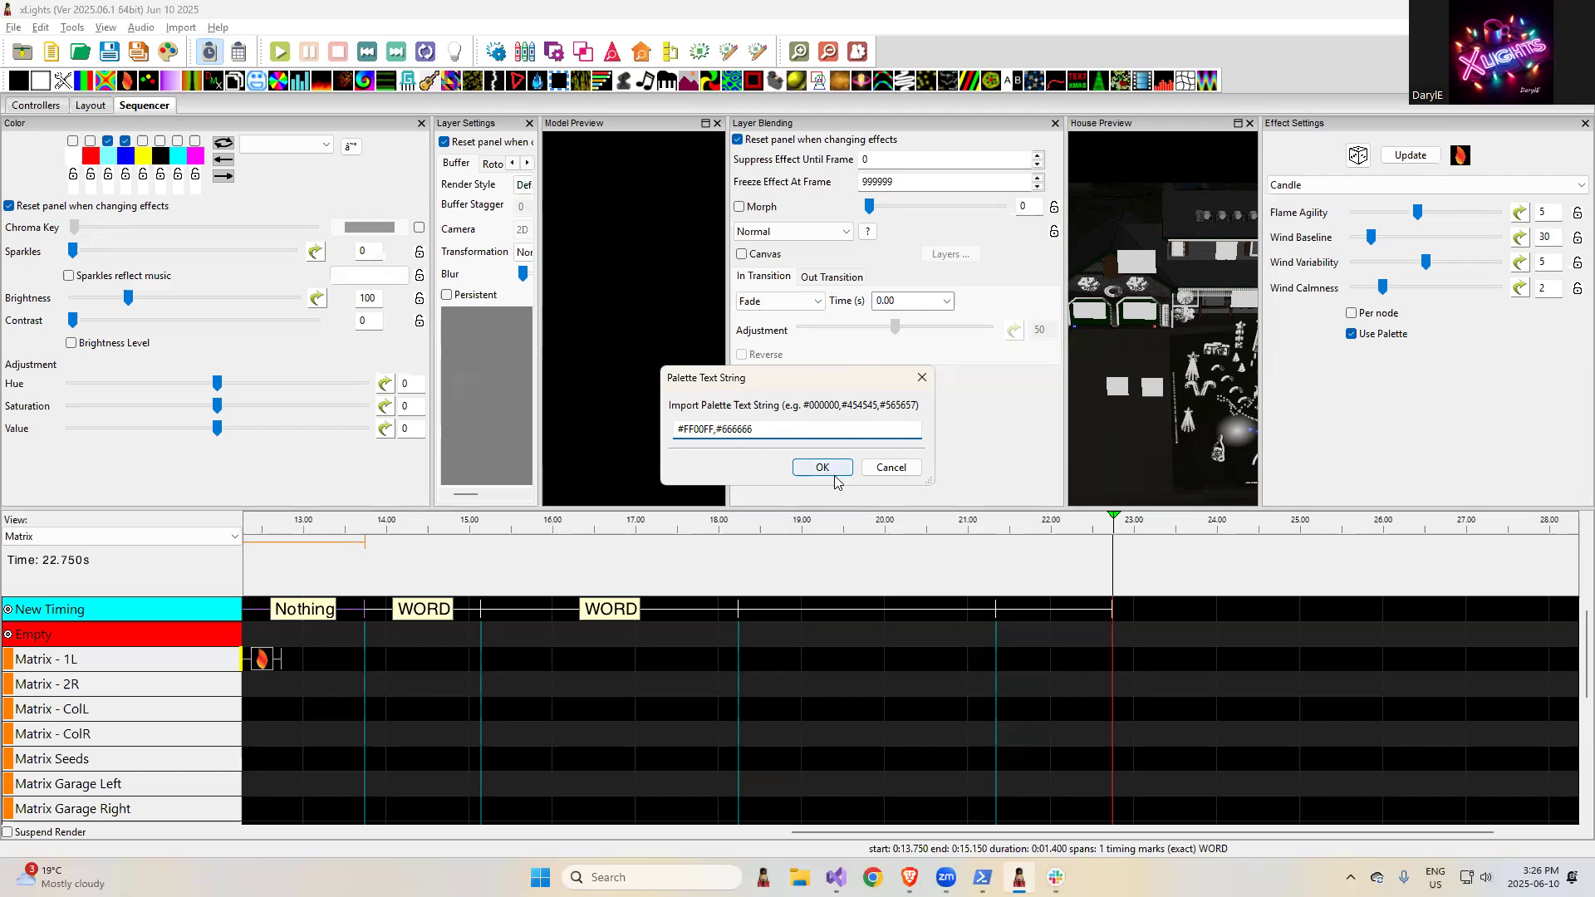
text(,,#888888)
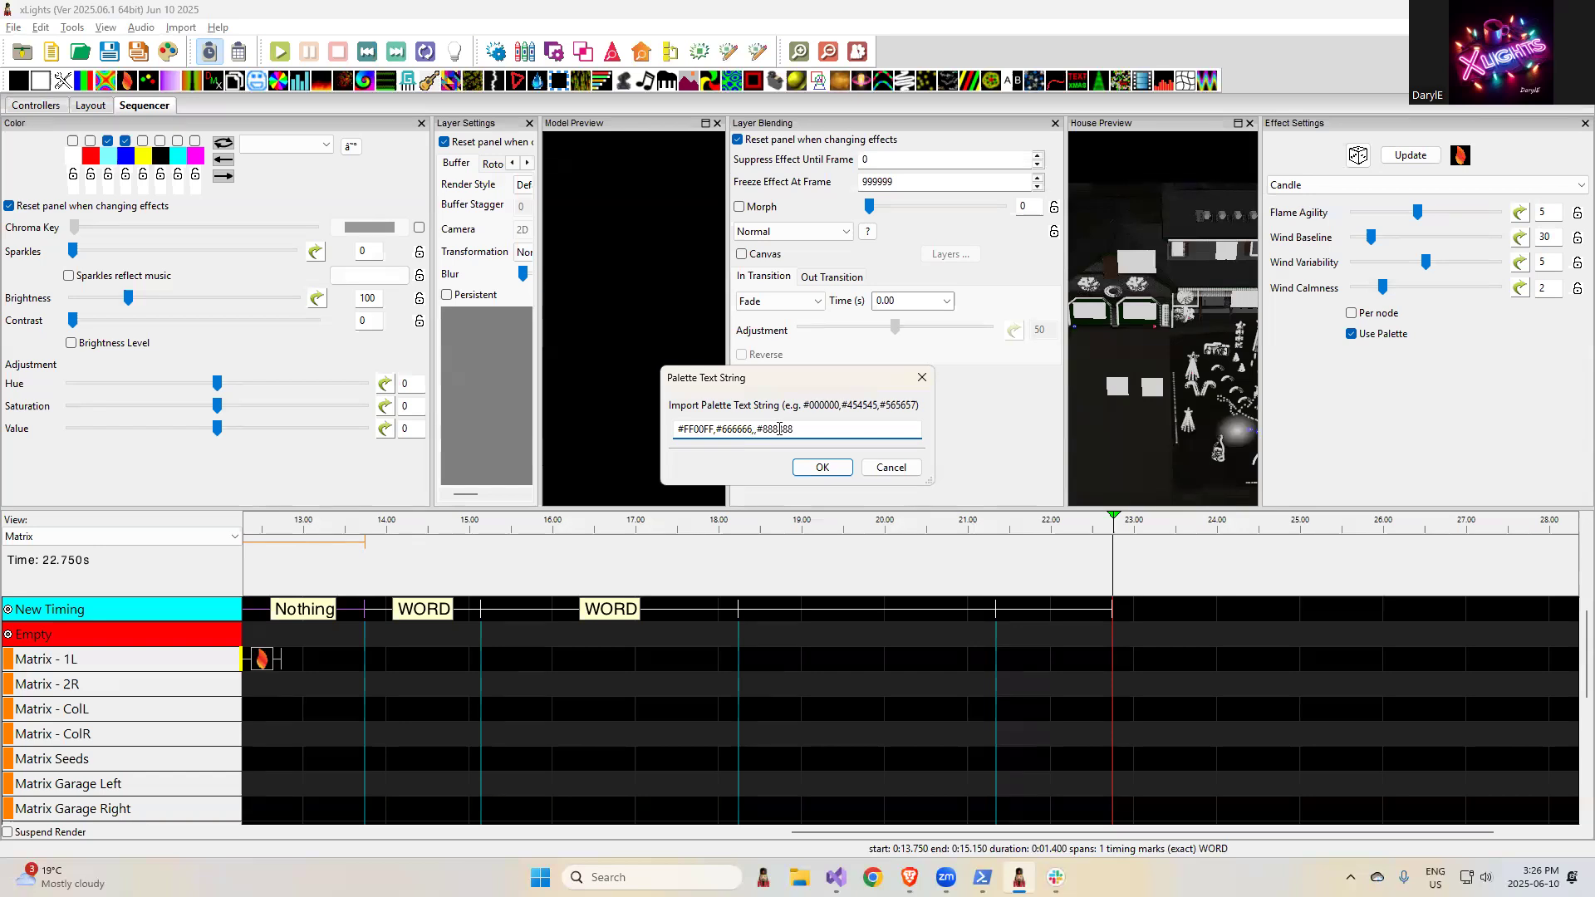
click(819, 467)
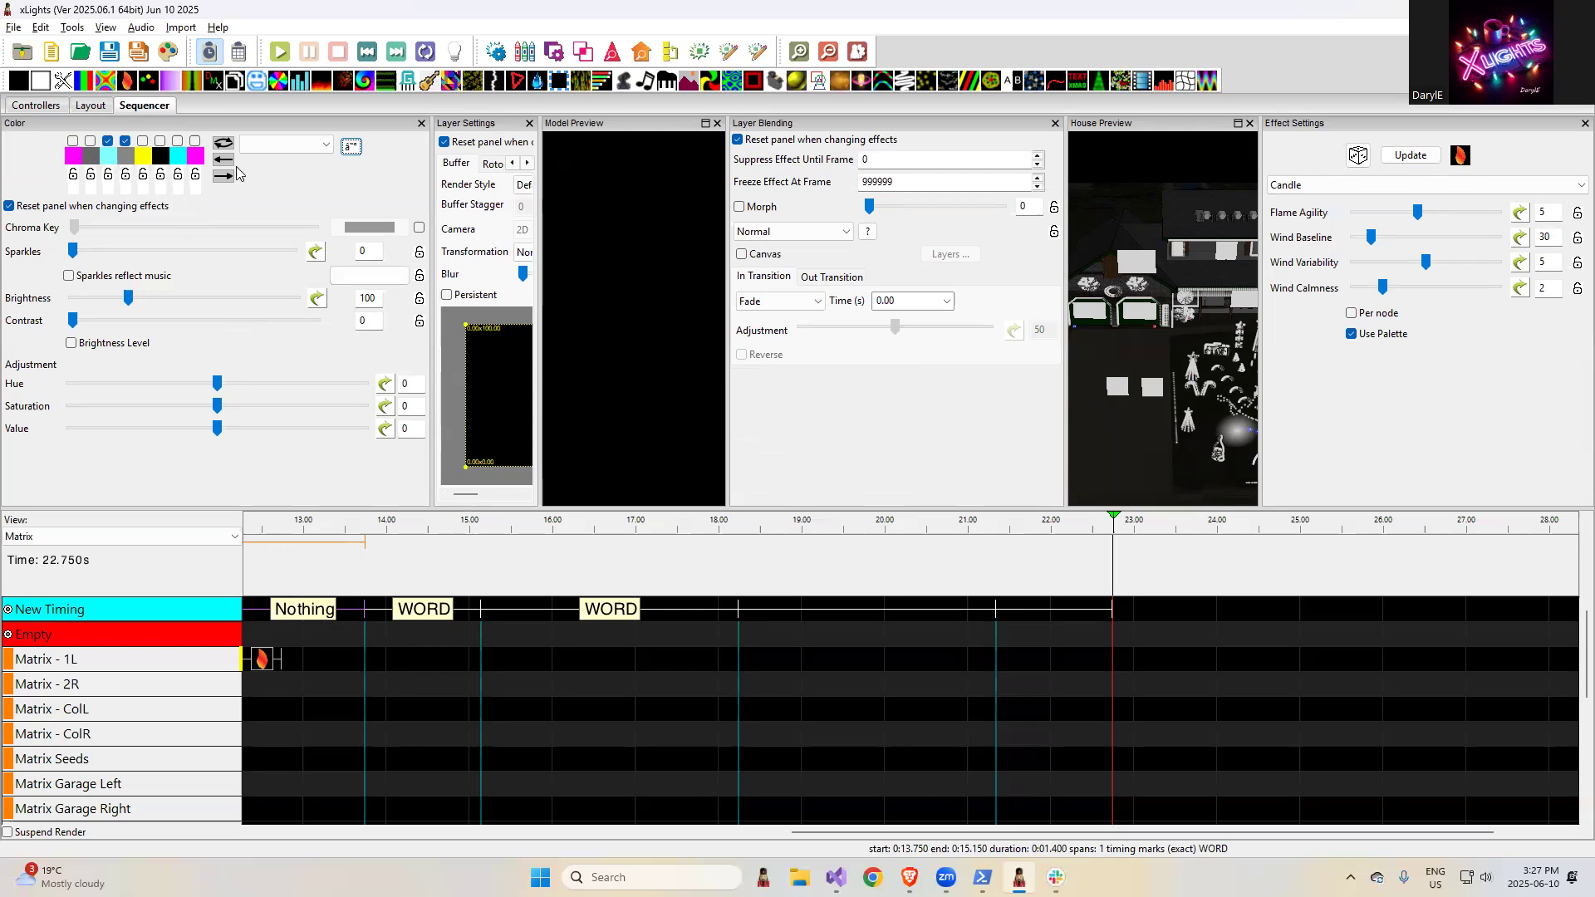
click(353, 147)
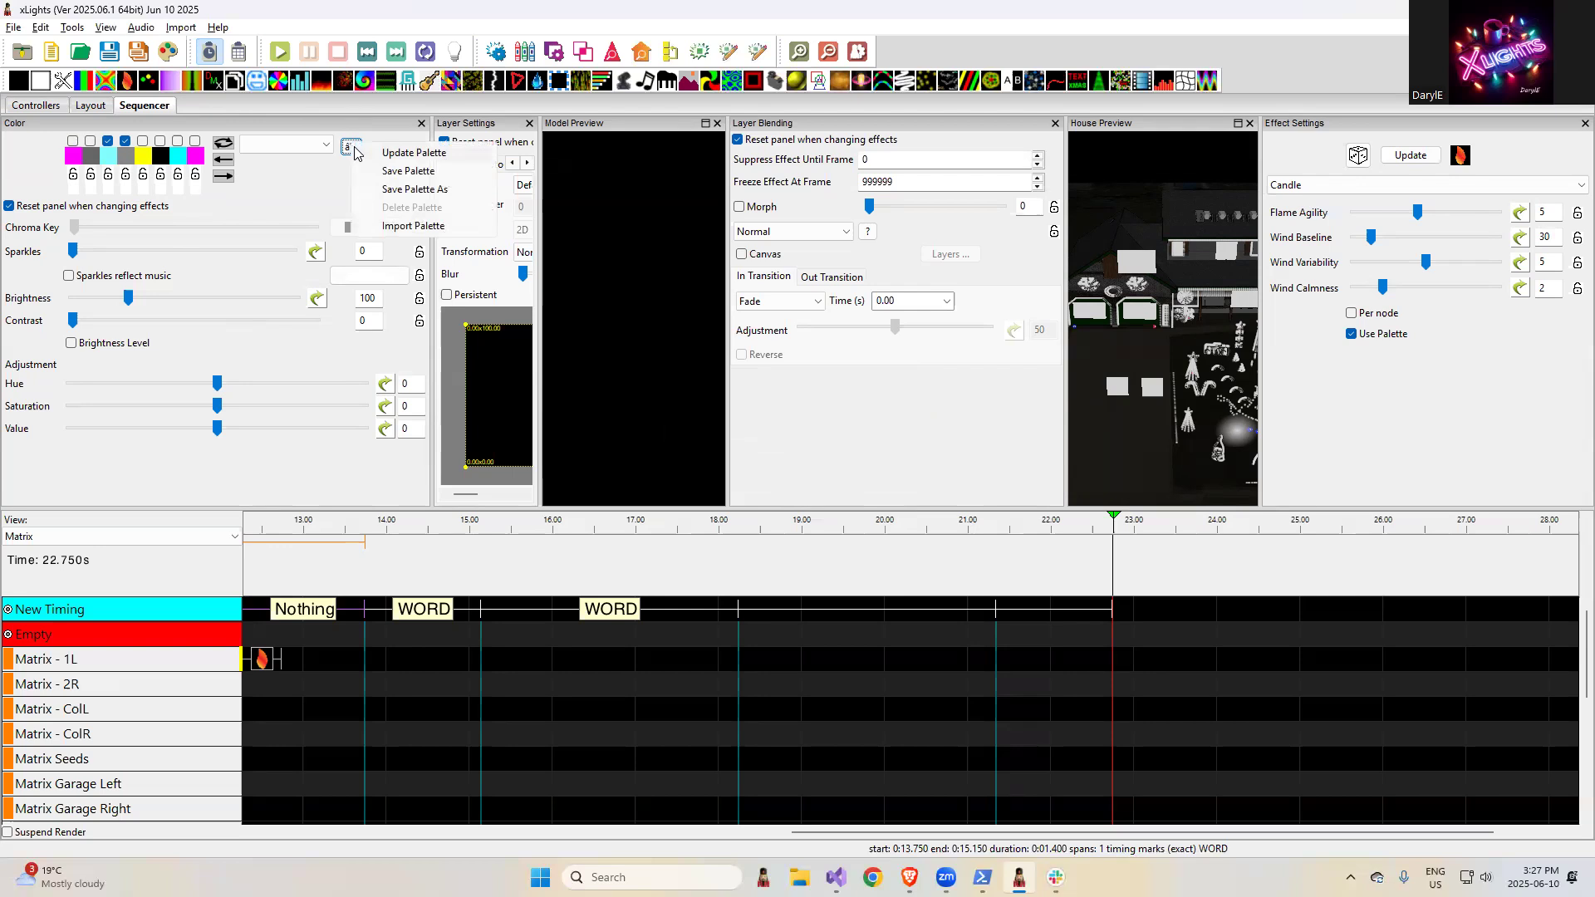
click(273, 657)
click(273, 656)
- Place On effects on the Matrix - 1L row in the three consecutive timing intervals between 13.75 and 21.35 seconds
click(413, 661)
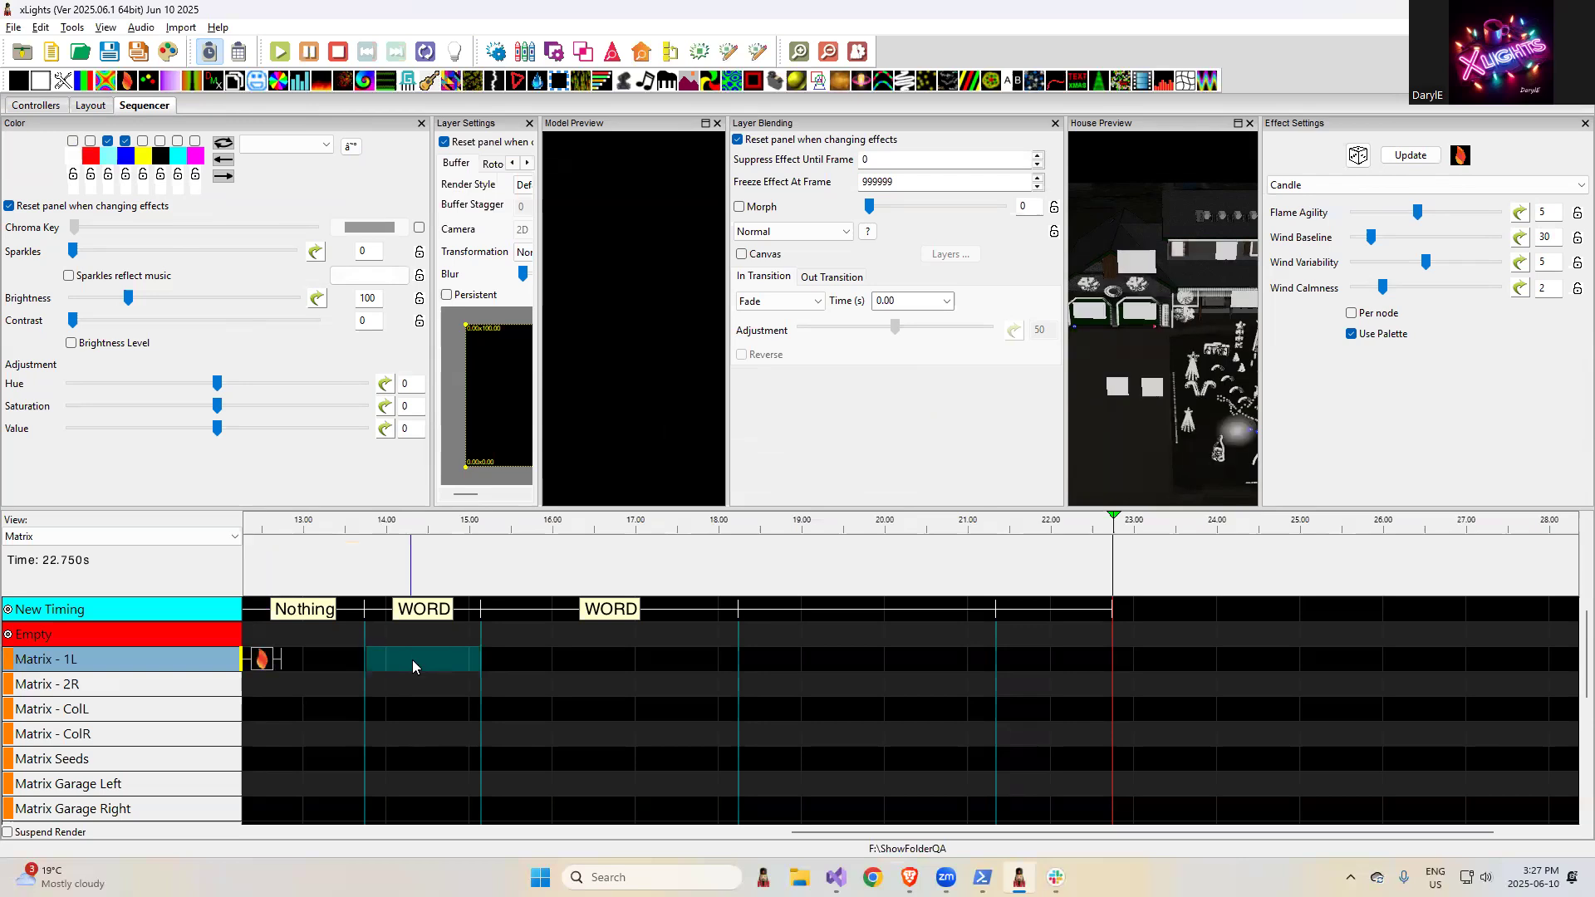
key(o)
click(608, 662)
key(o)
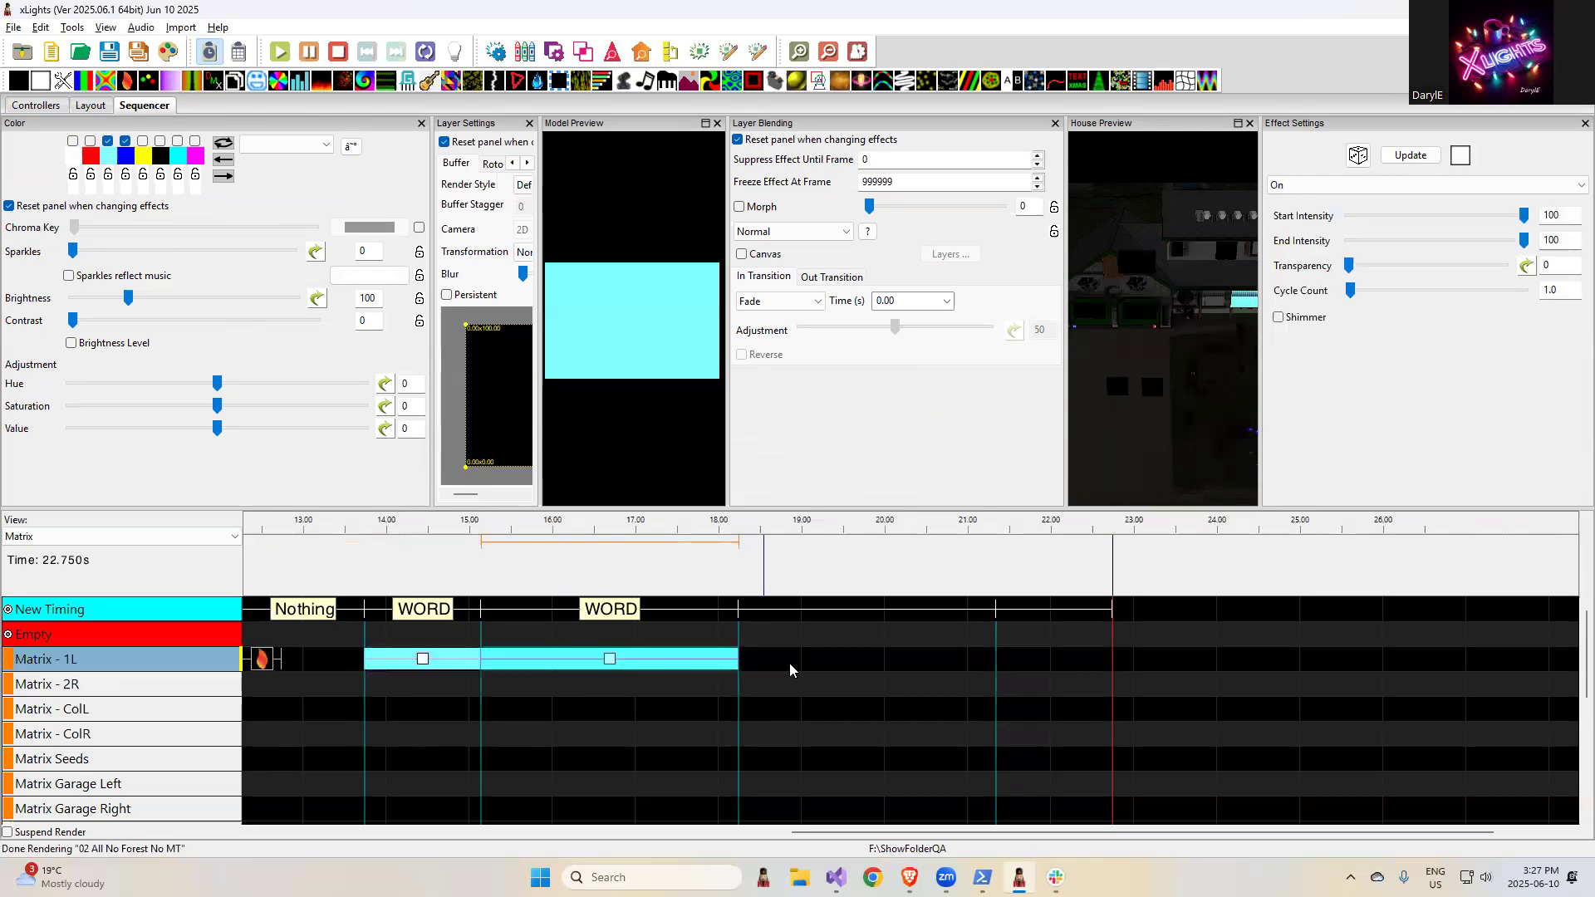
click(789, 663)
key(o)
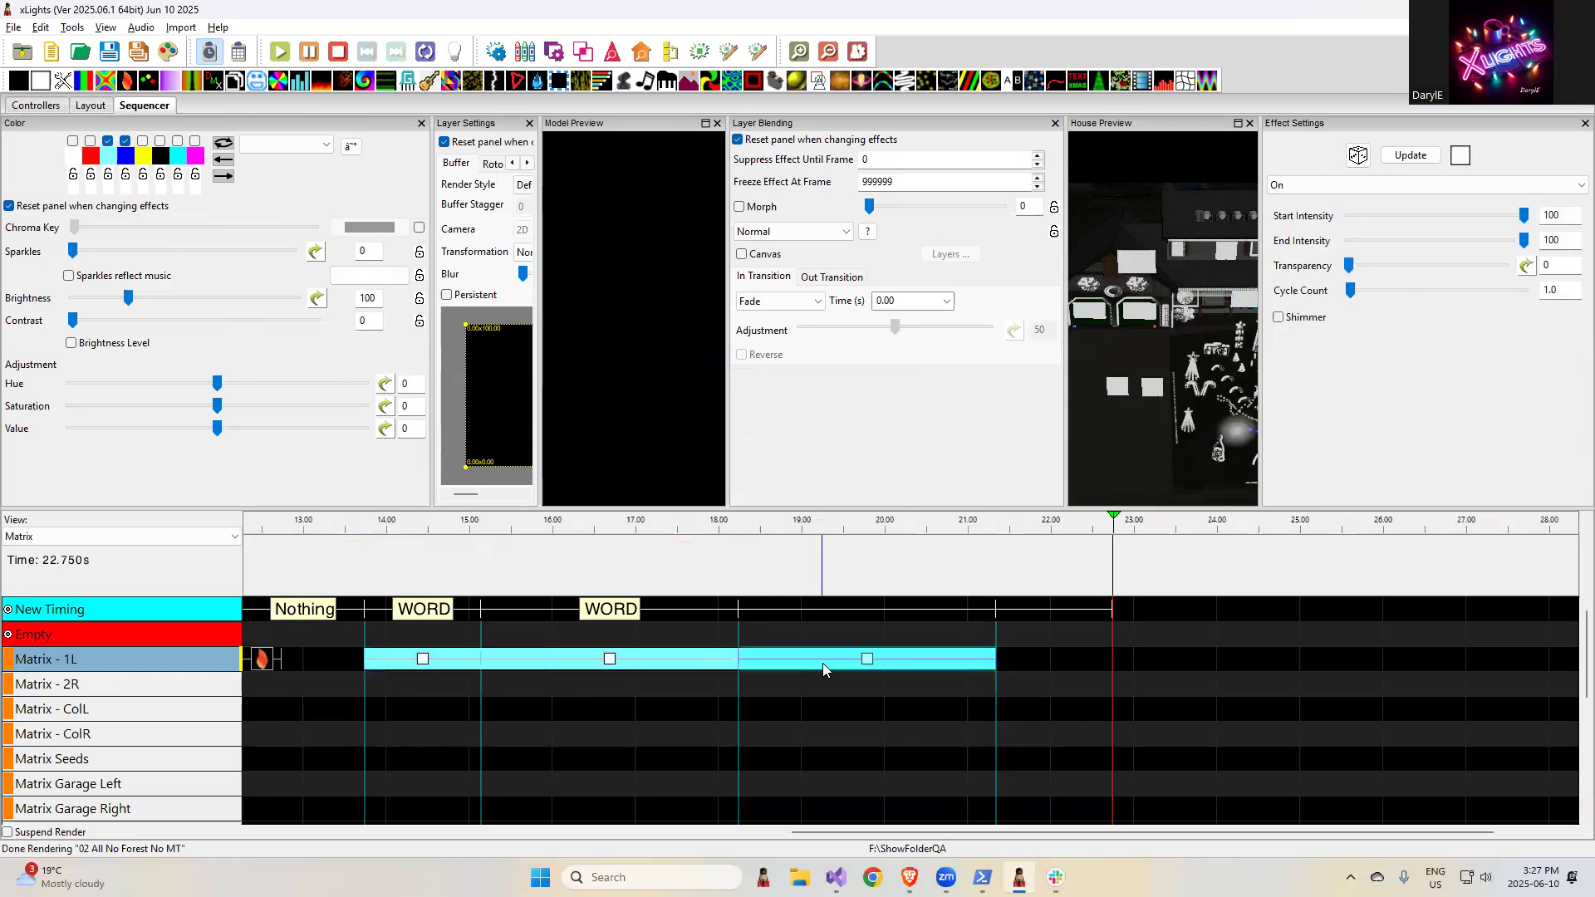
- Deactivate the New Timing track and box-select the effects on the Matrix - 1L row, including the Candle effect
click(9, 609)
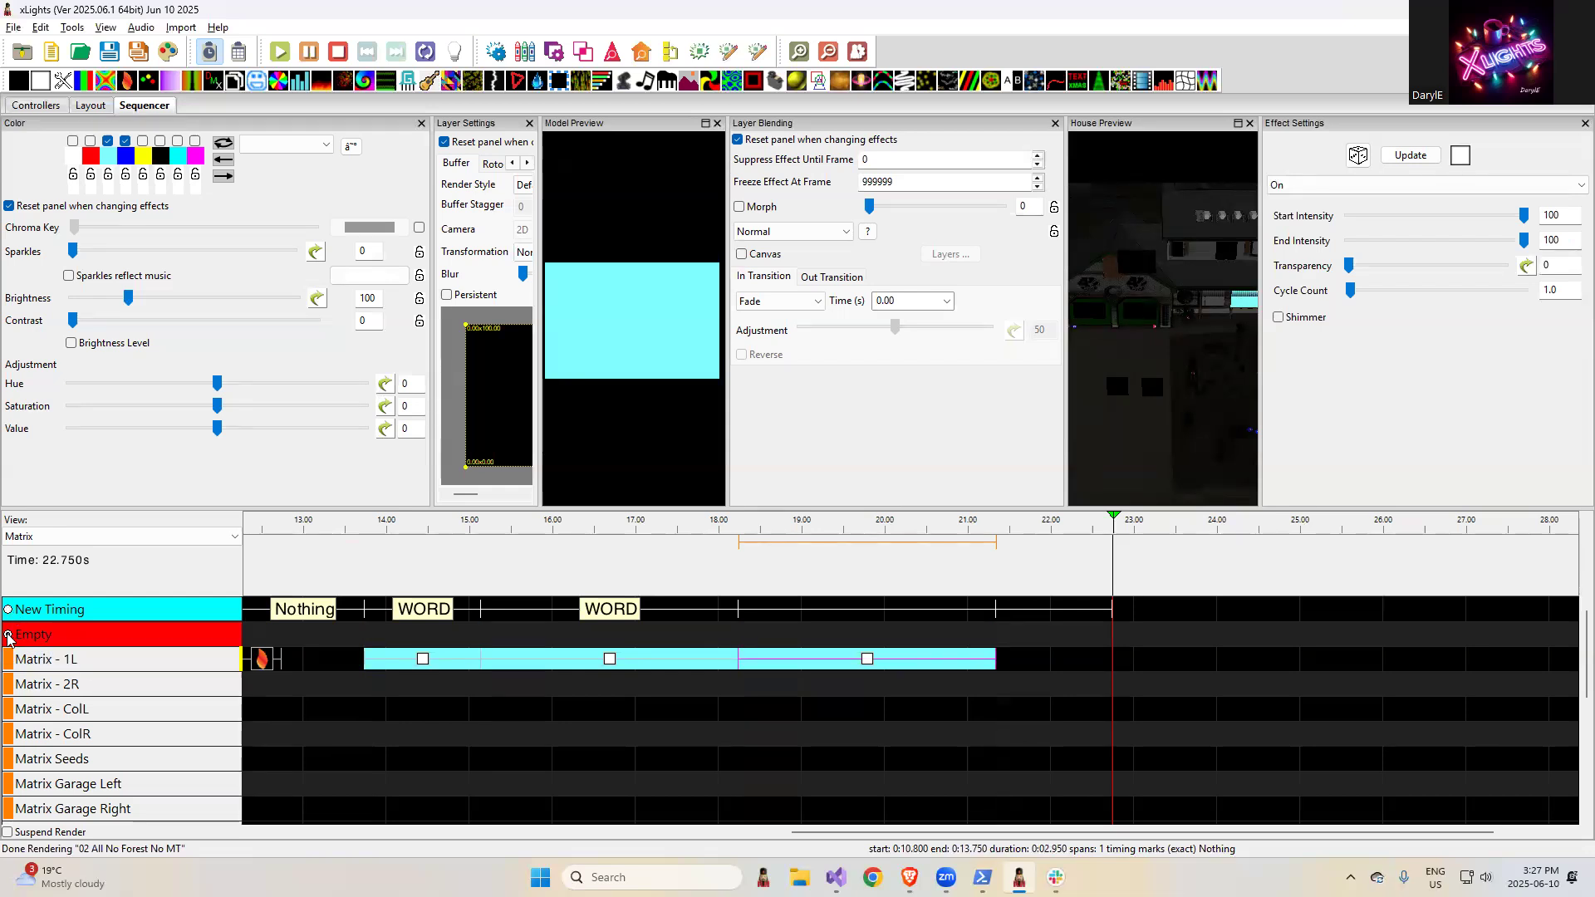
drag(1018, 676, 249, 644)
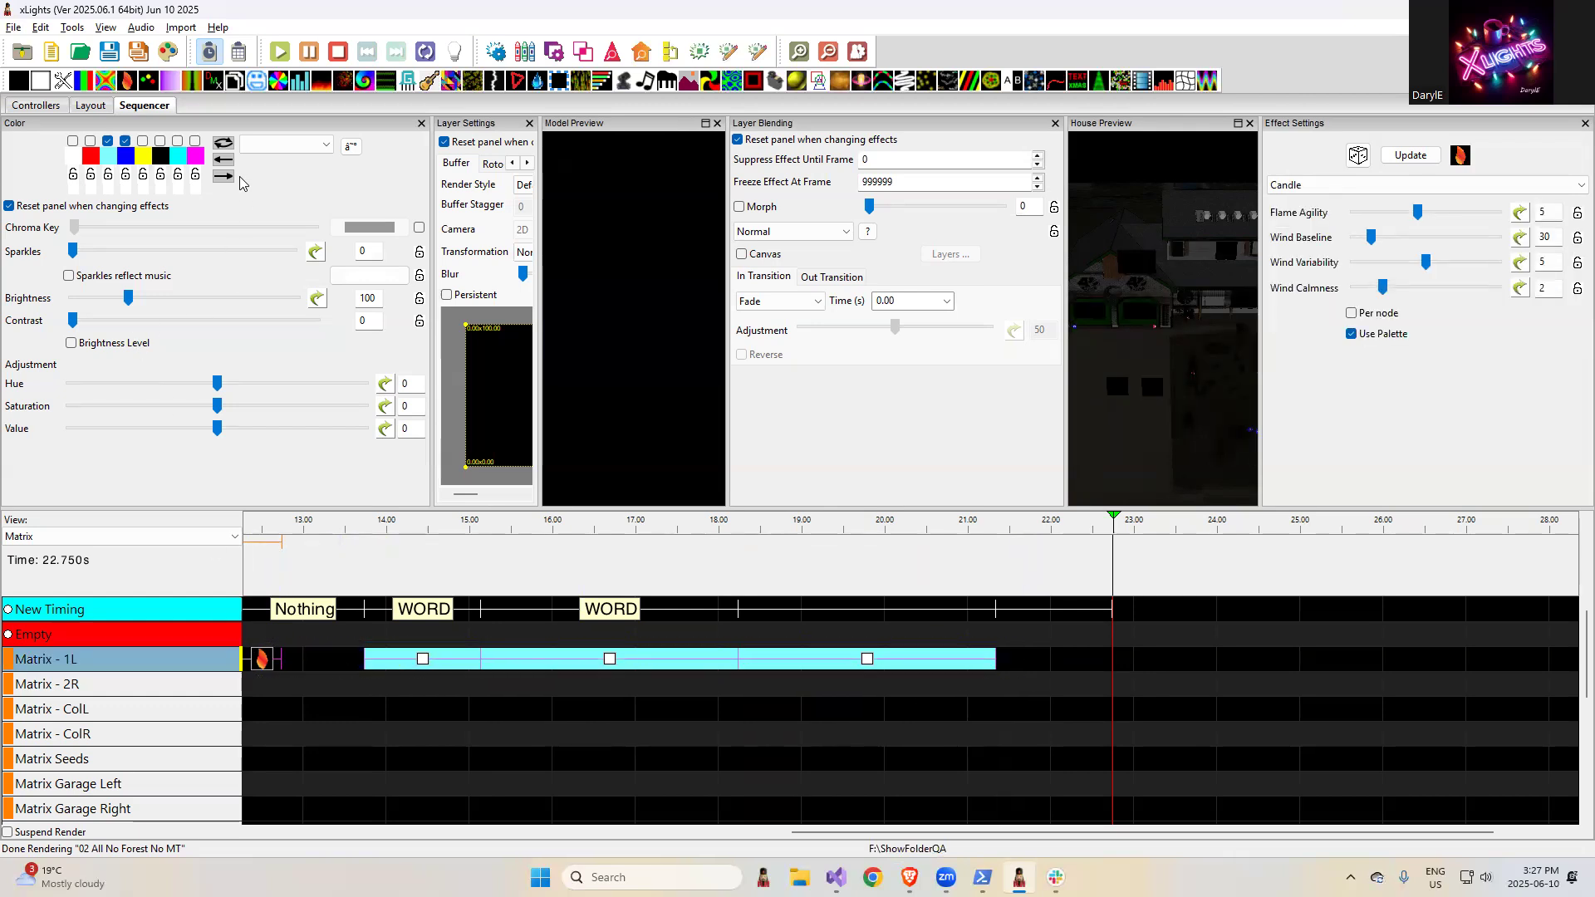
- Review the color palette's update, save, delete and import options, and the available editing commands such as Color Replace
click(351, 146)
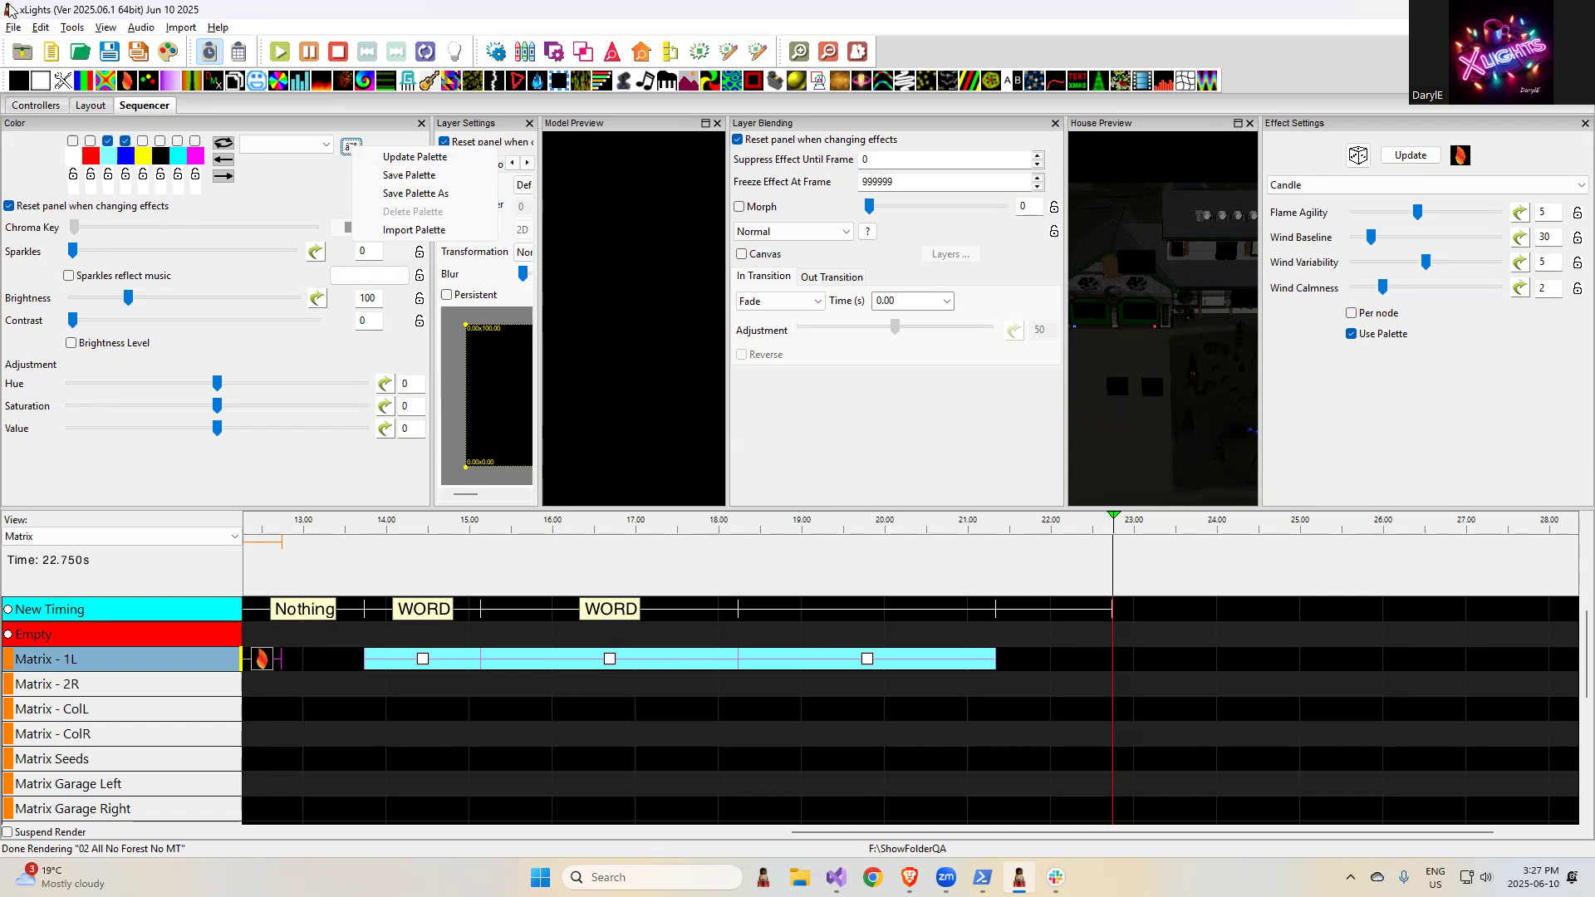
click(42, 33)
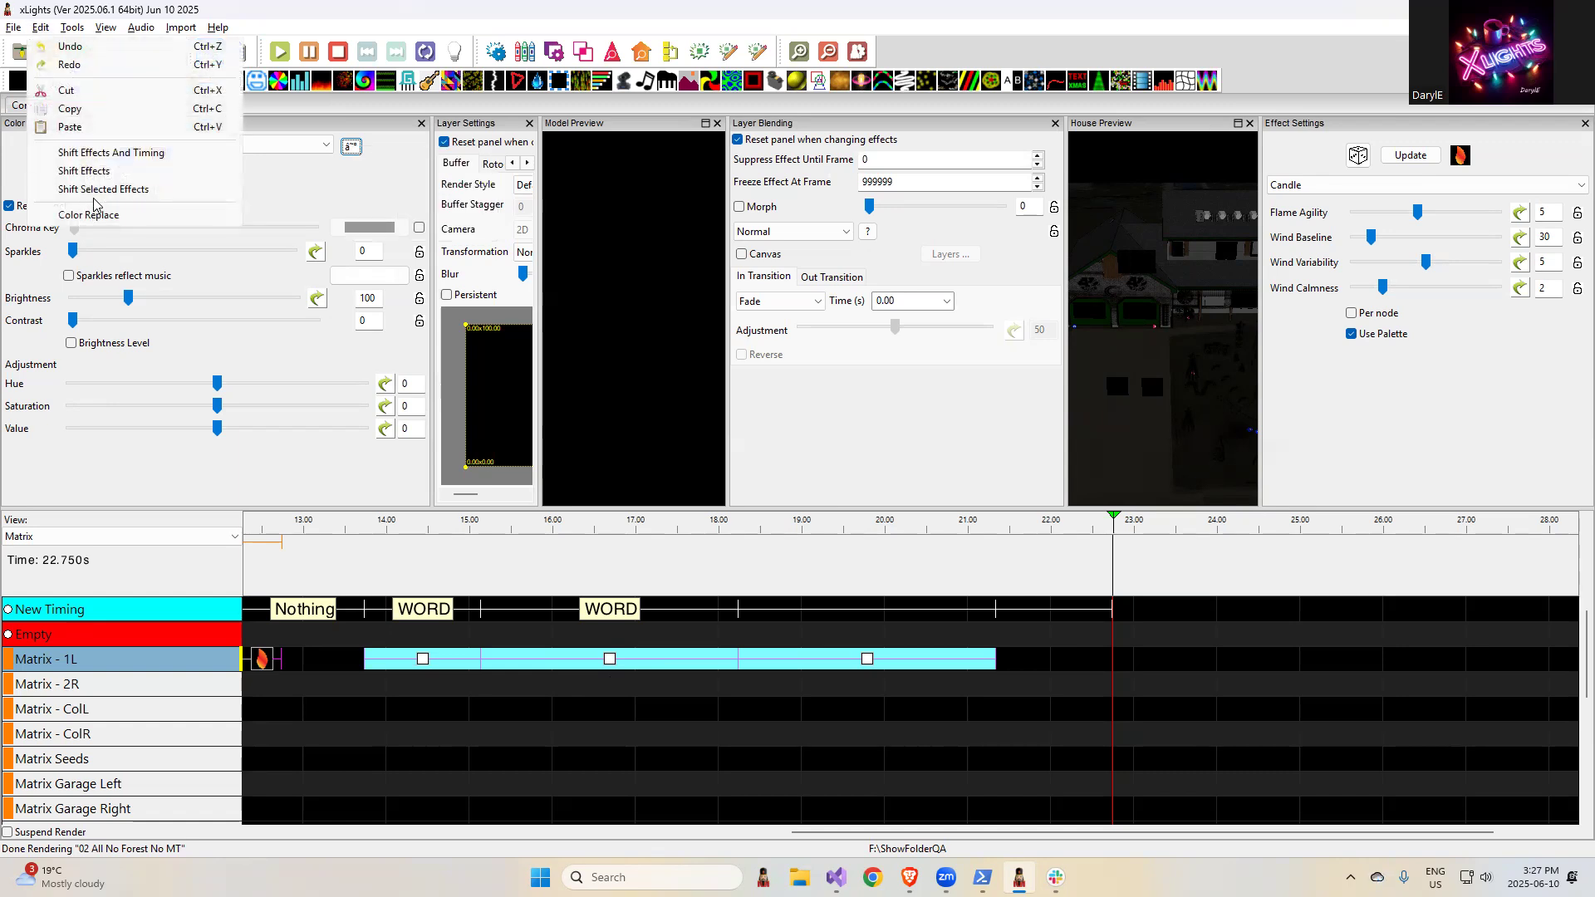
click(295, 15)
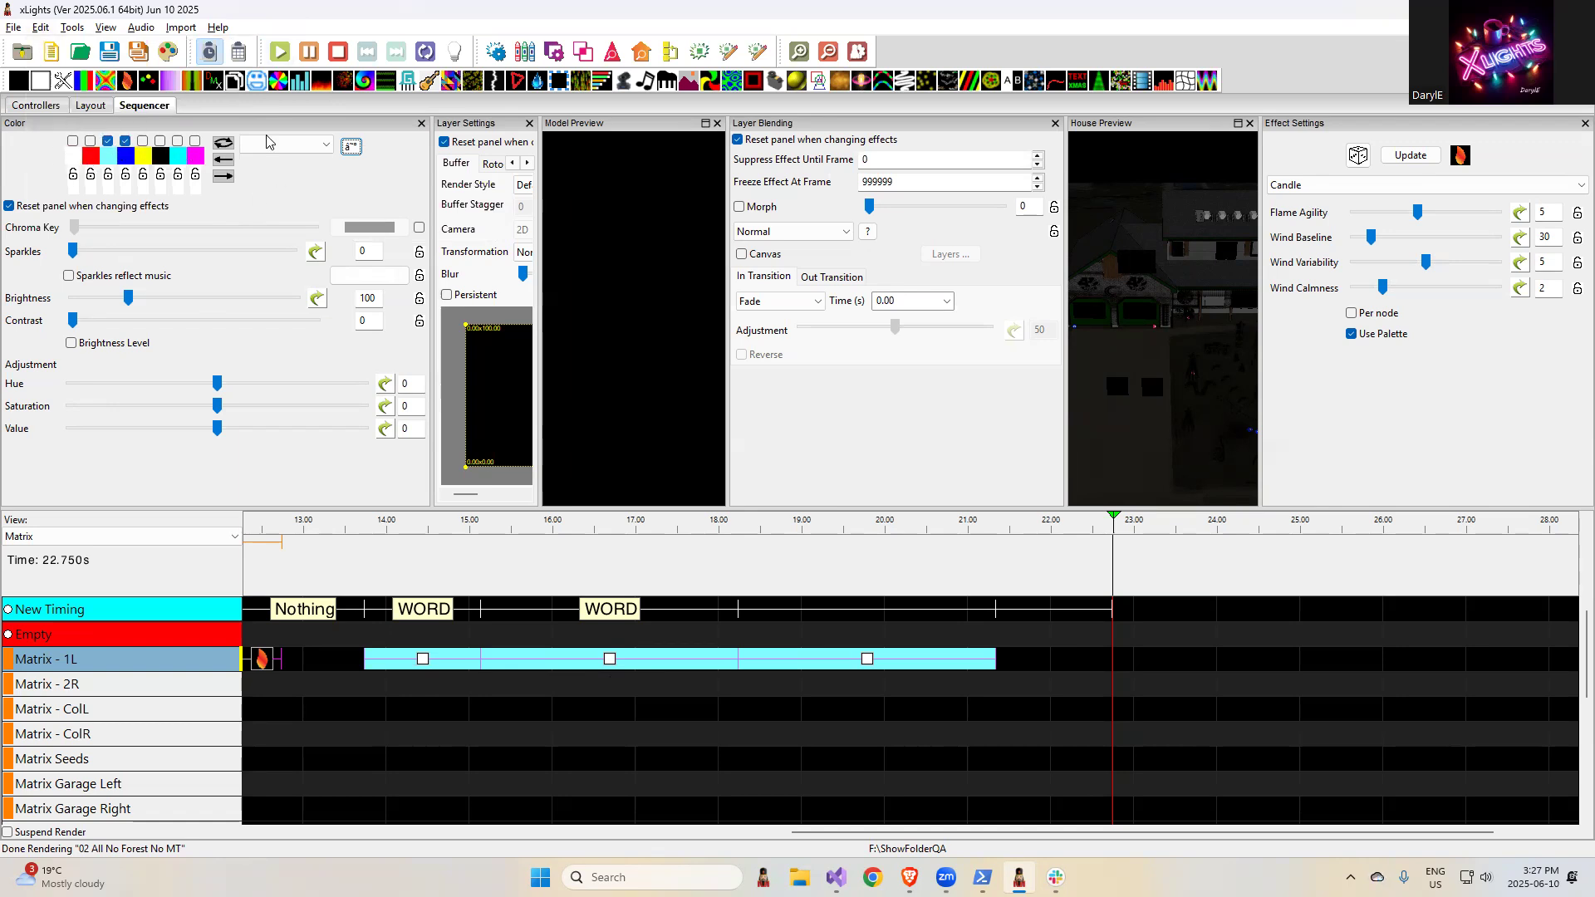
click(349, 147)
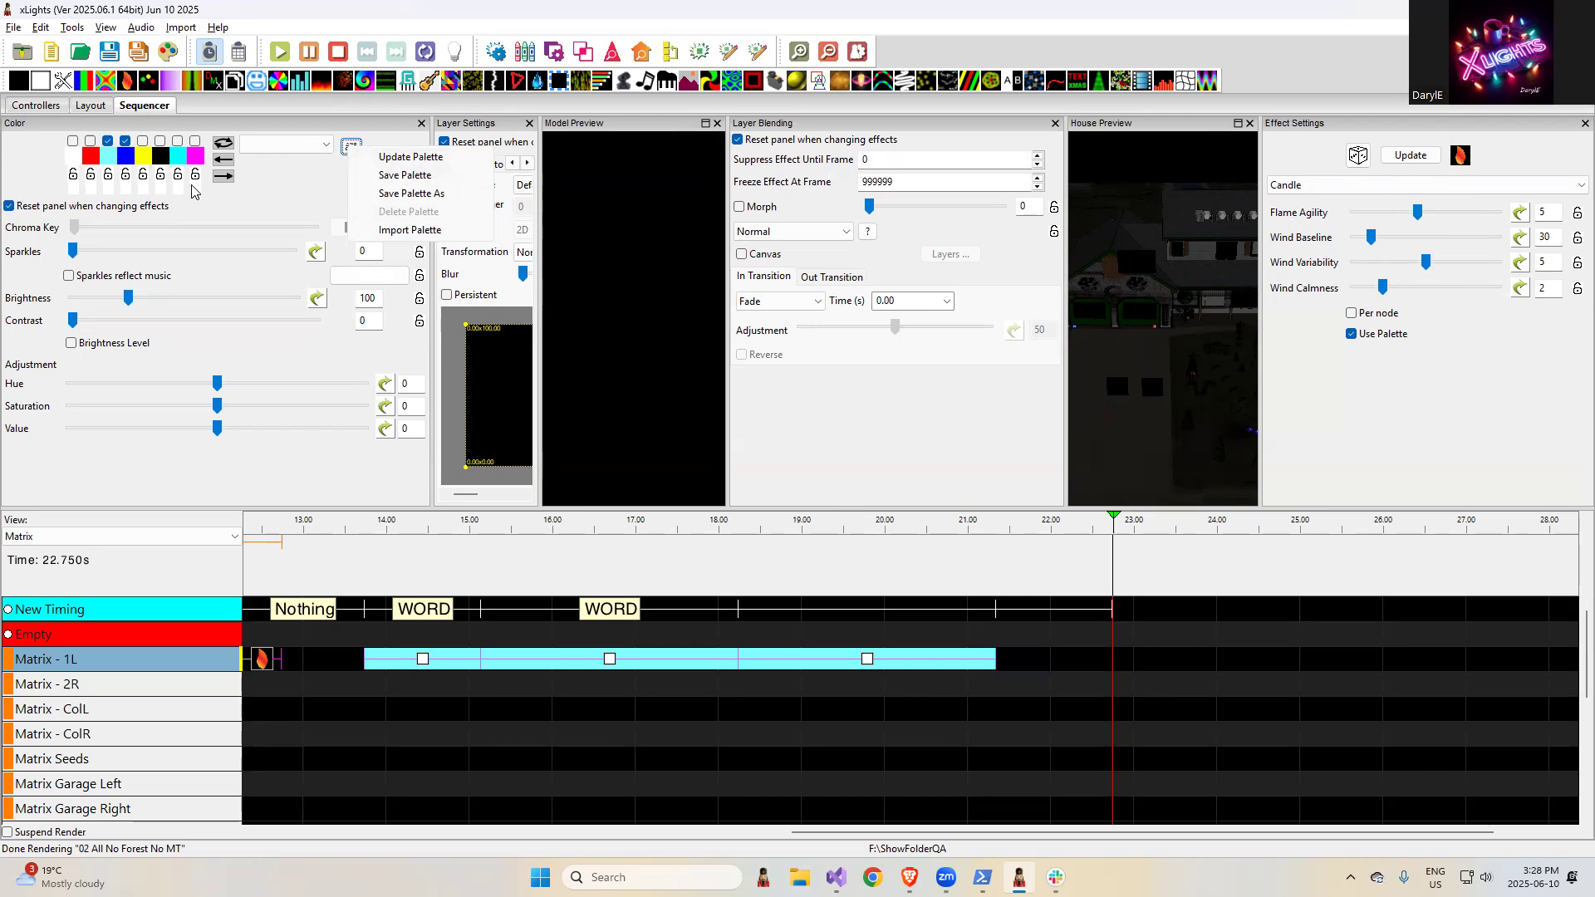
click(125, 141)
click(352, 149)
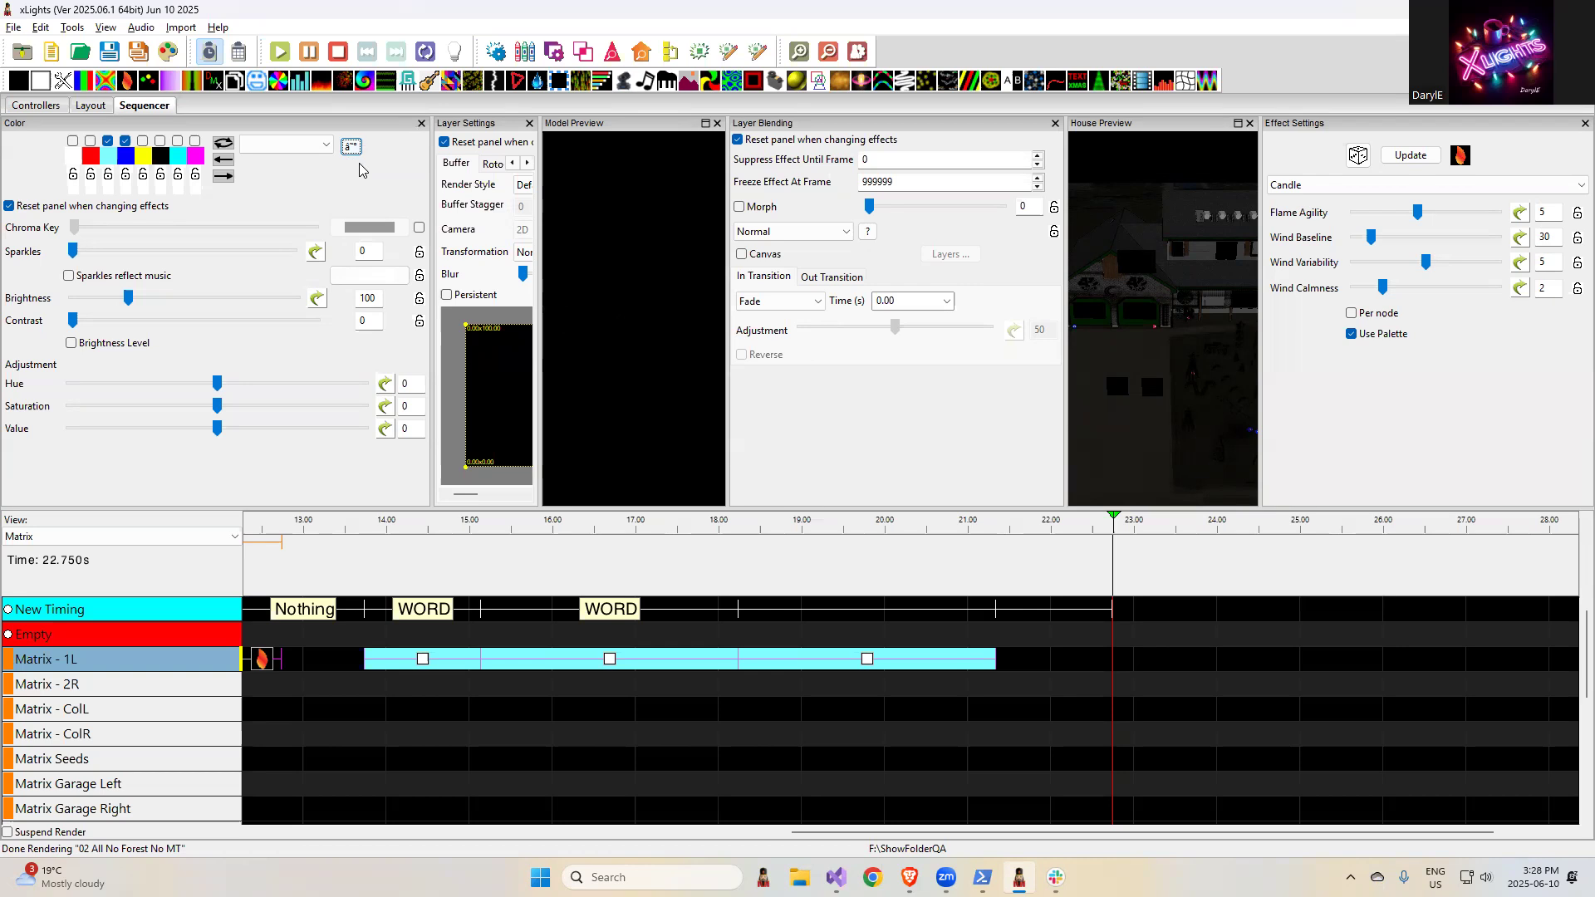
- Switch to the release notes in the browser and highlight the entry about adding the ollama AI api service and refactor
key(alt+Tab)
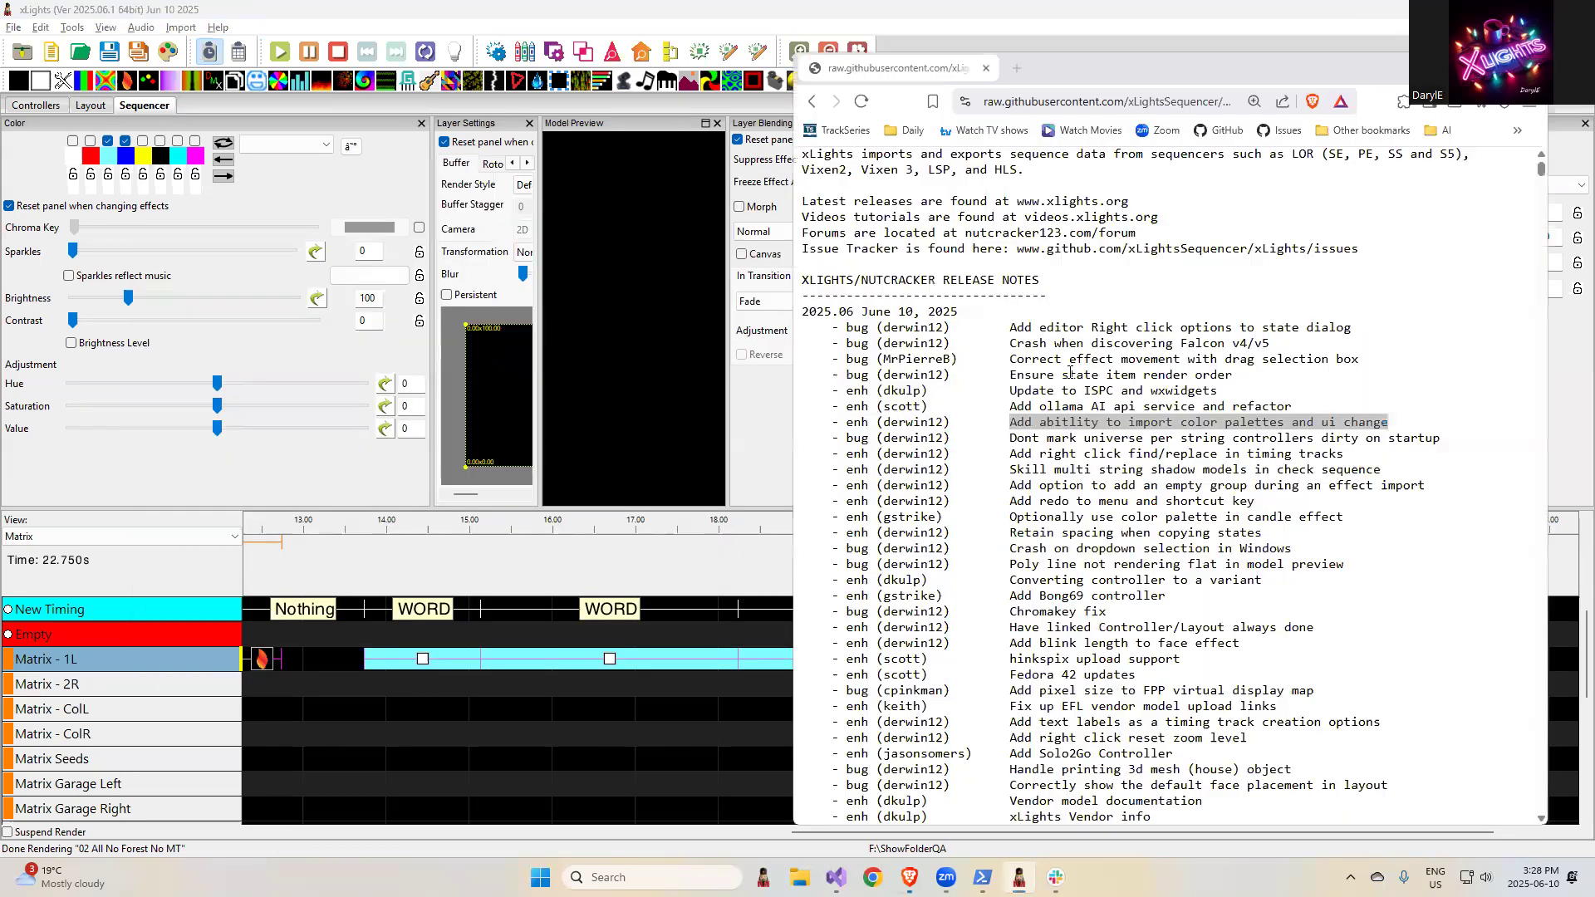
click(1292, 407)
drag(1292, 407, 967, 406)
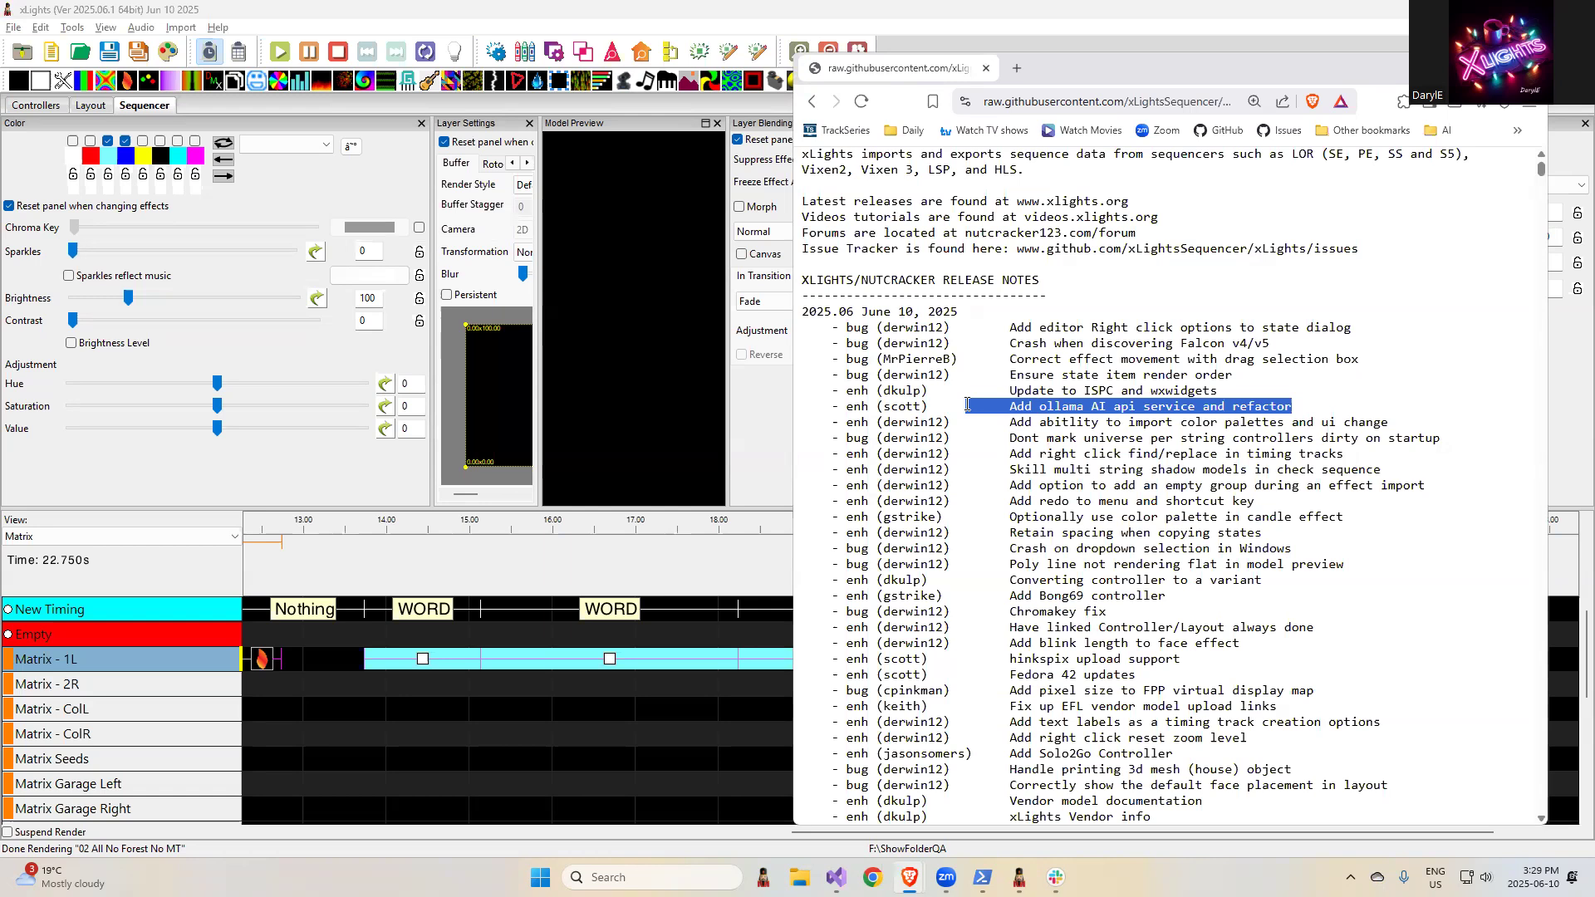
- Return to xLights and open the Services preferences to examine the chatGPT and ollama settings
click(494, 10)
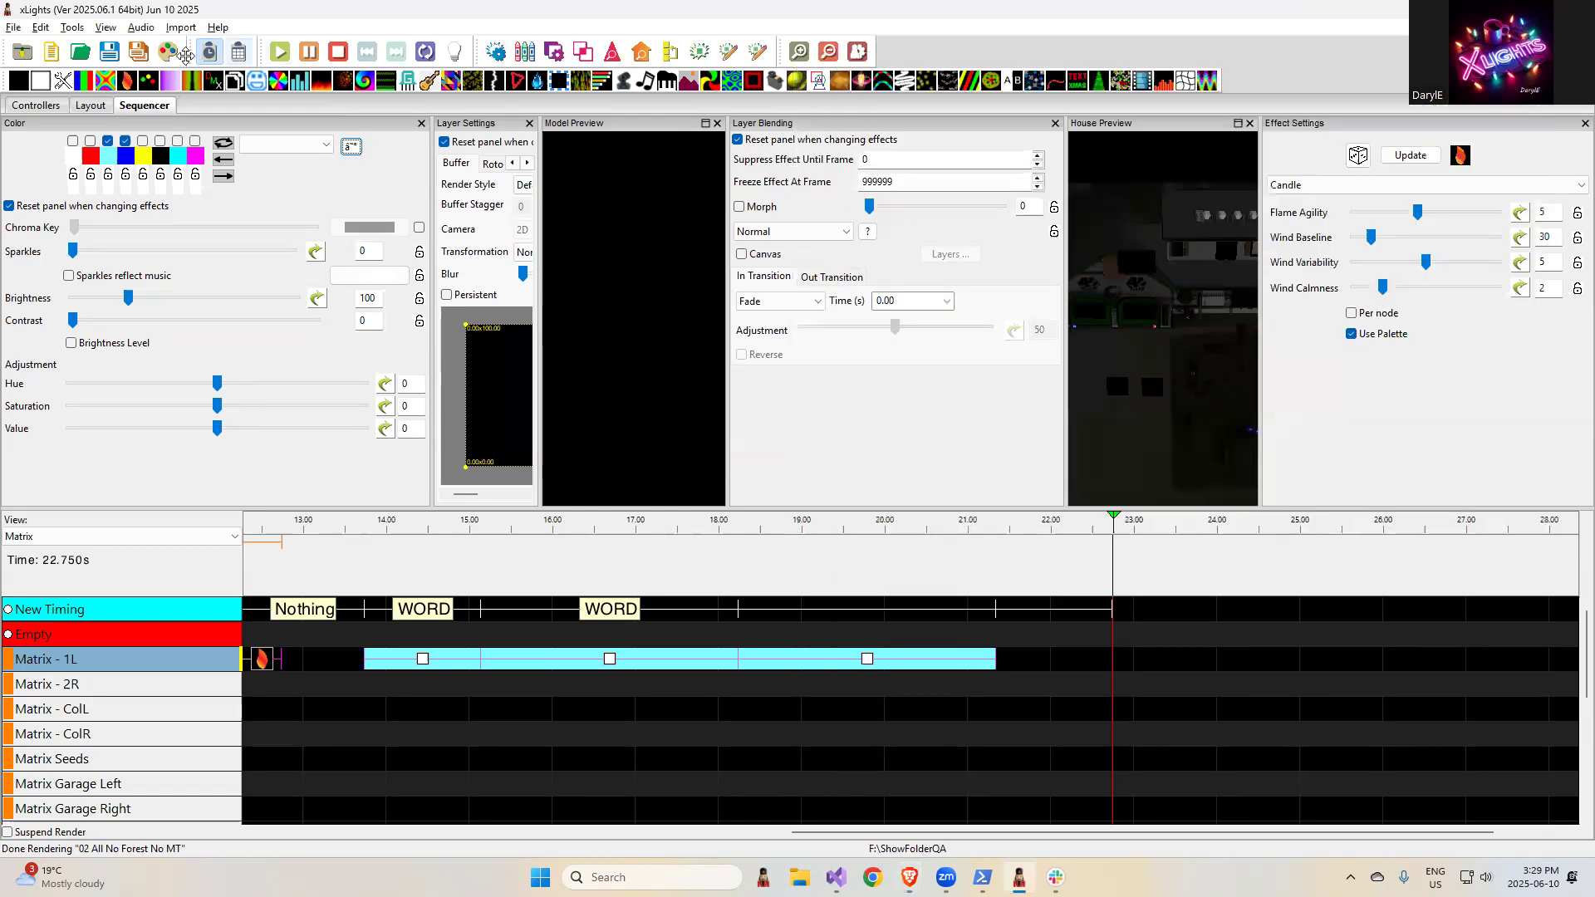
click(13, 27)
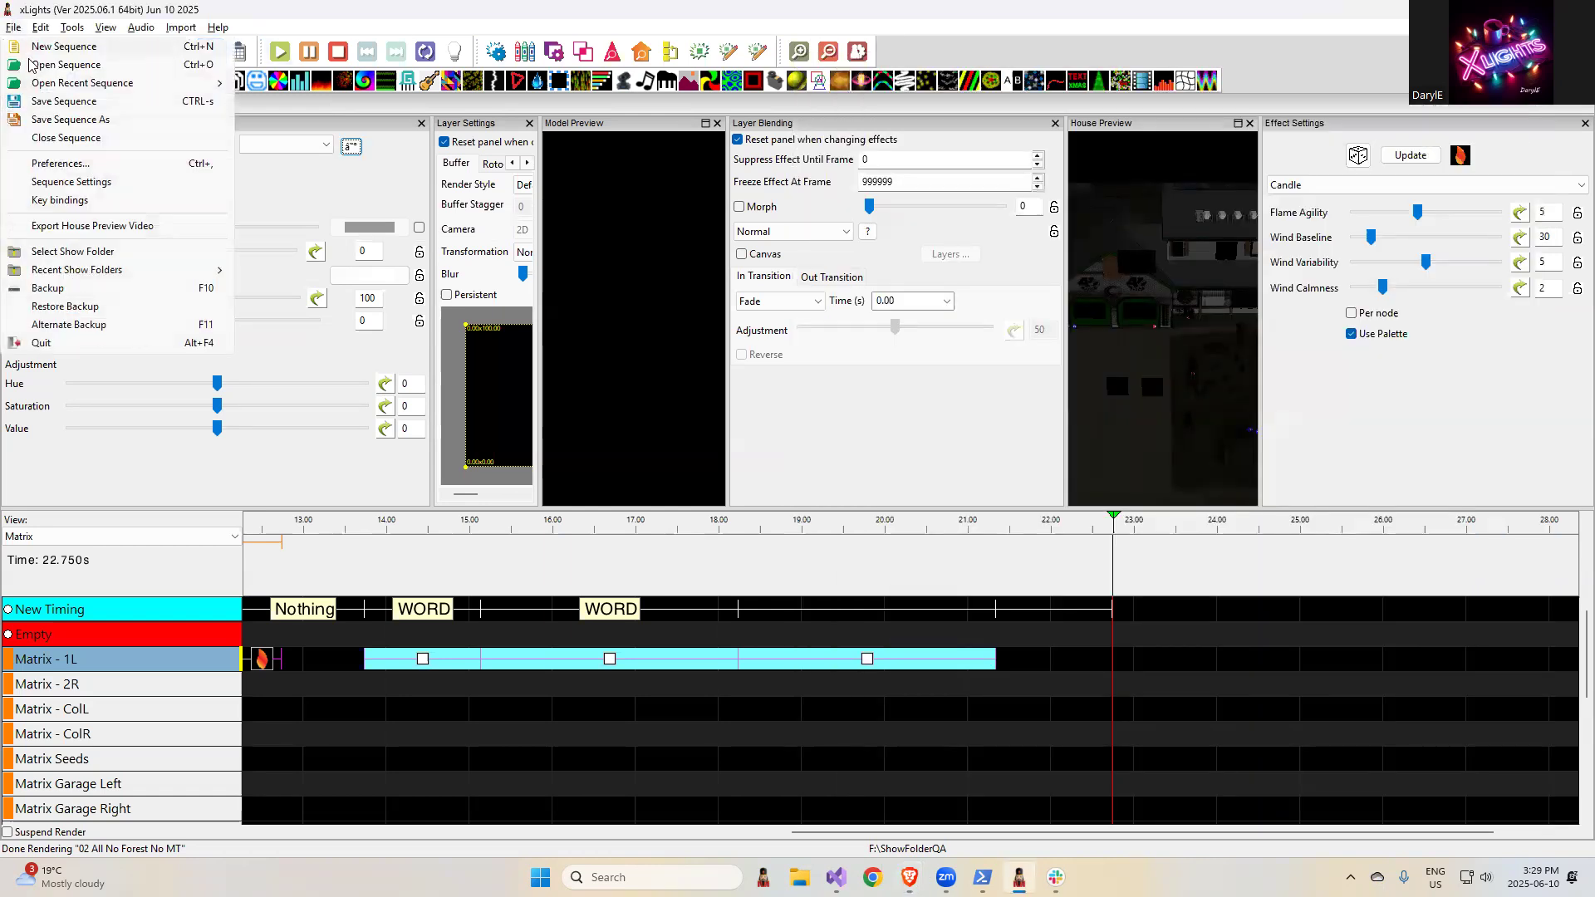
click(53, 163)
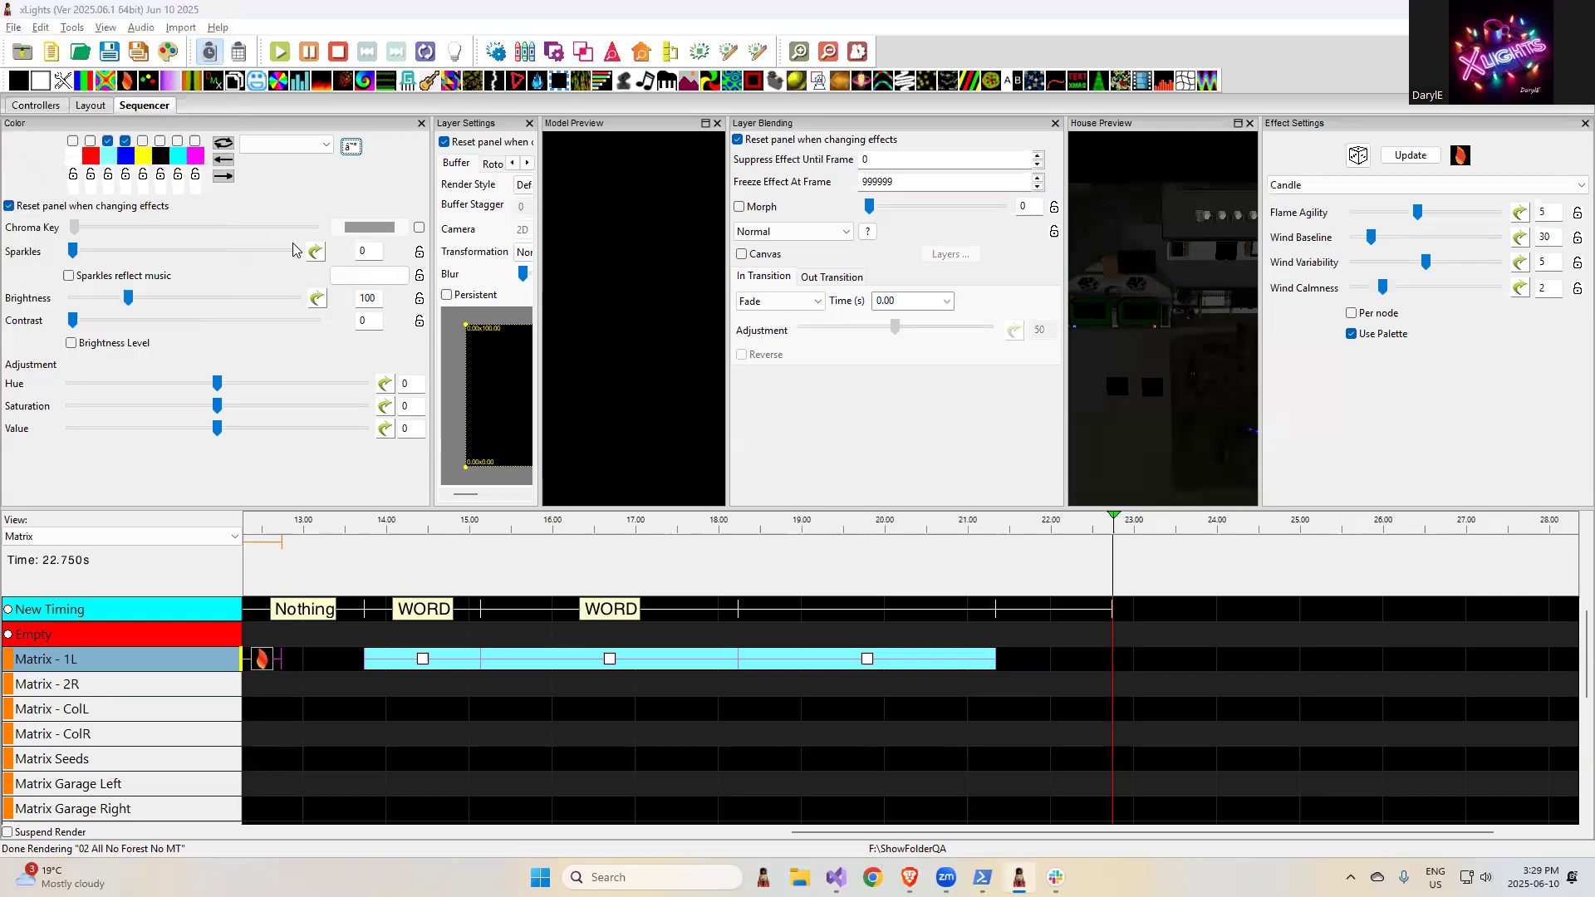
click(574, 118)
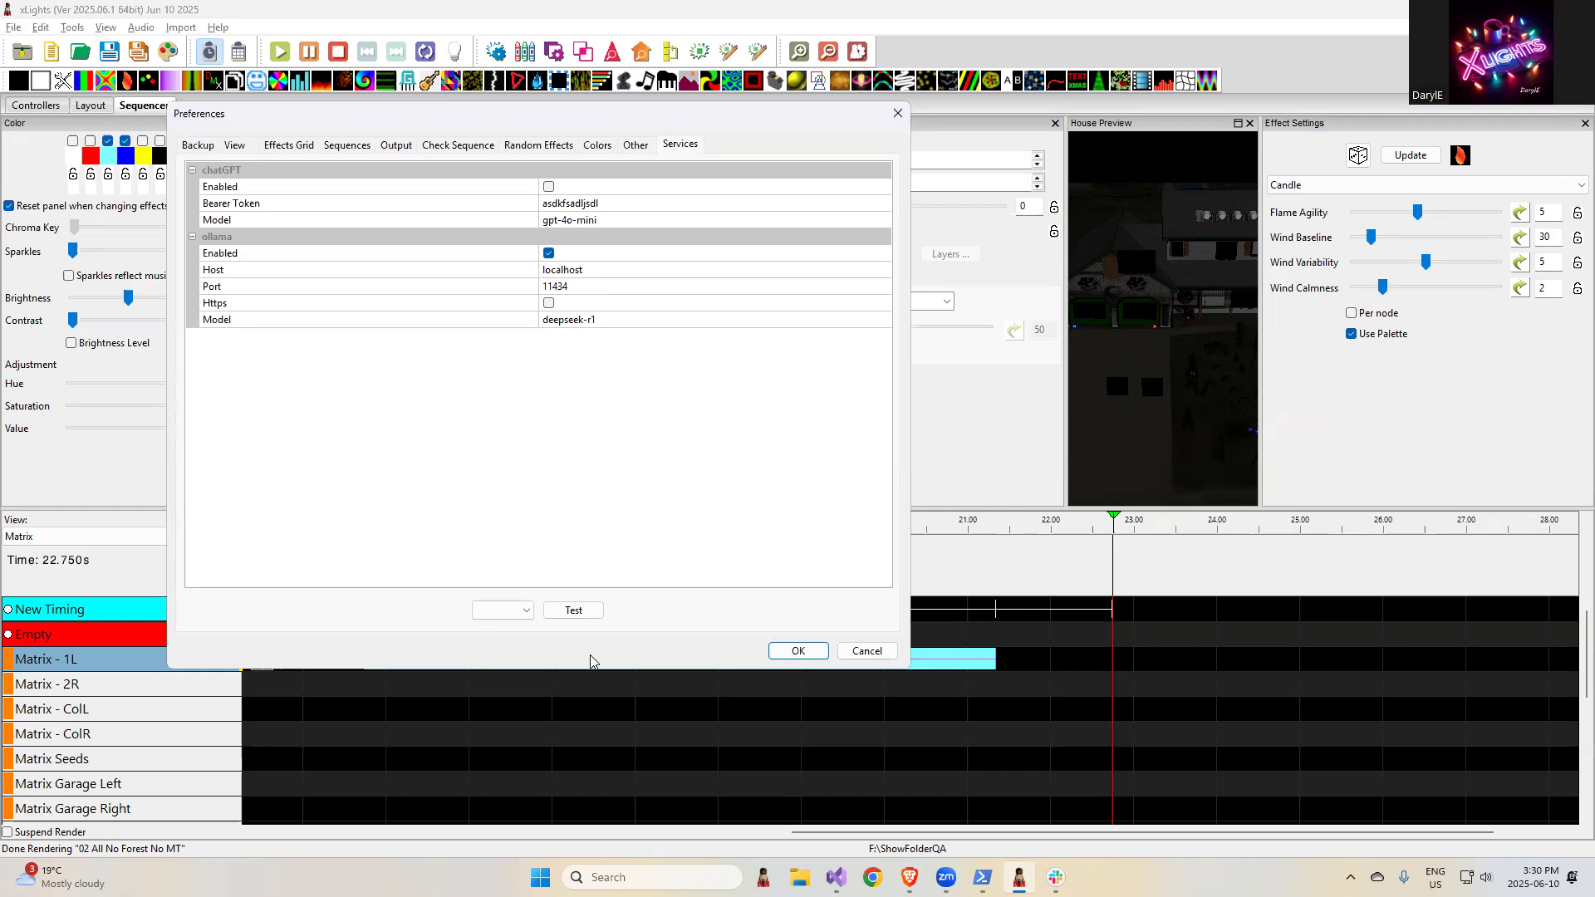
- Run the service test for ollama, dismiss its result and close the preferences without saving
click(527, 616)
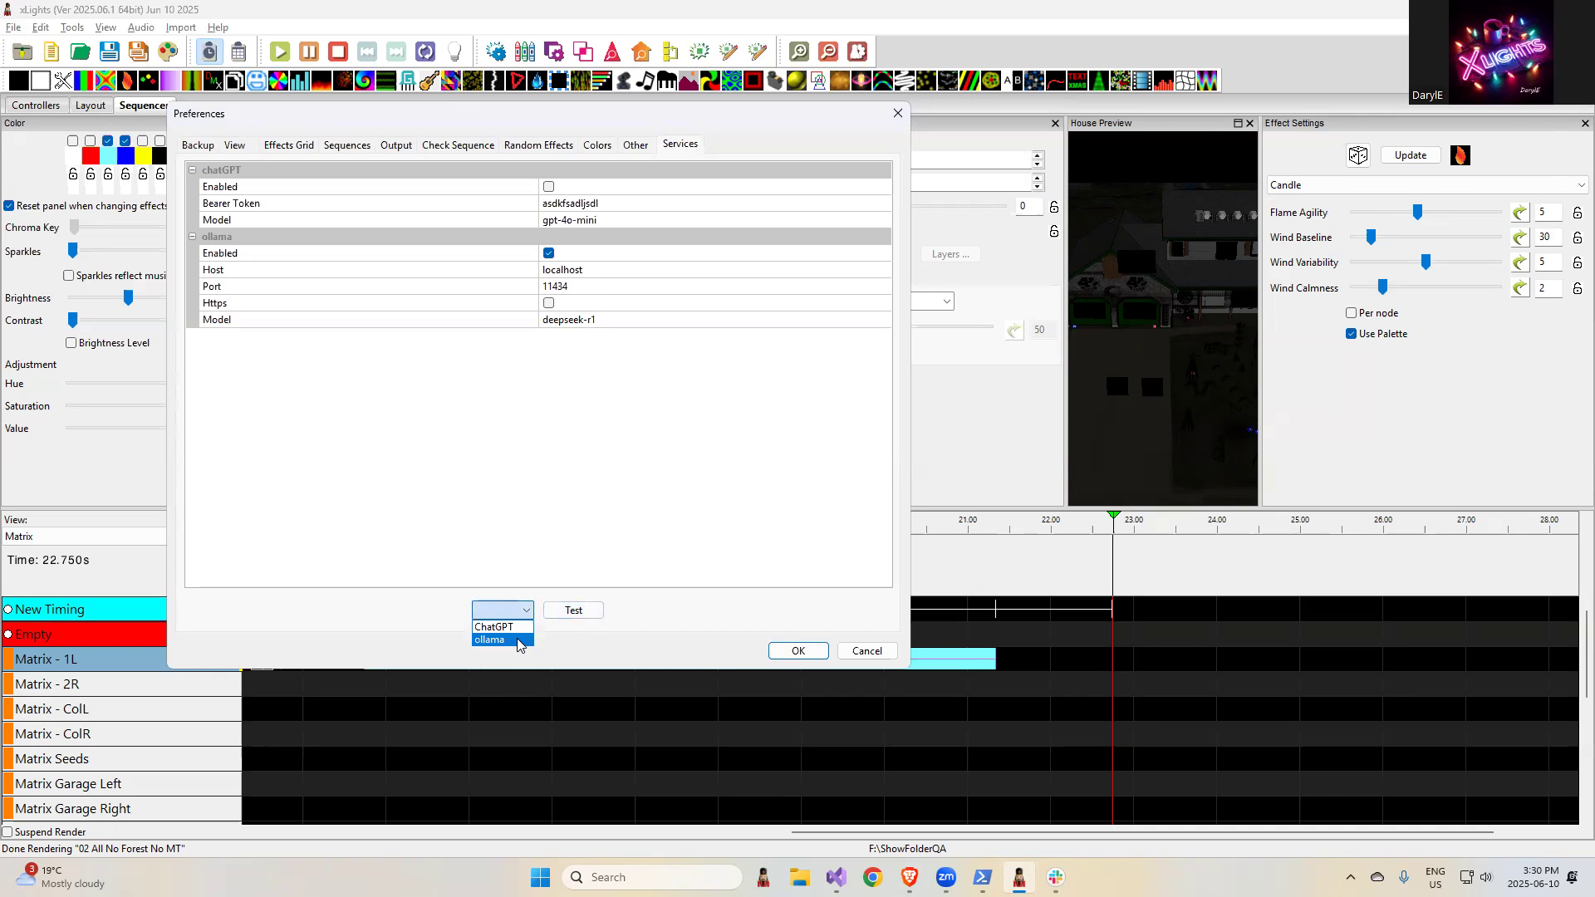
click(517, 641)
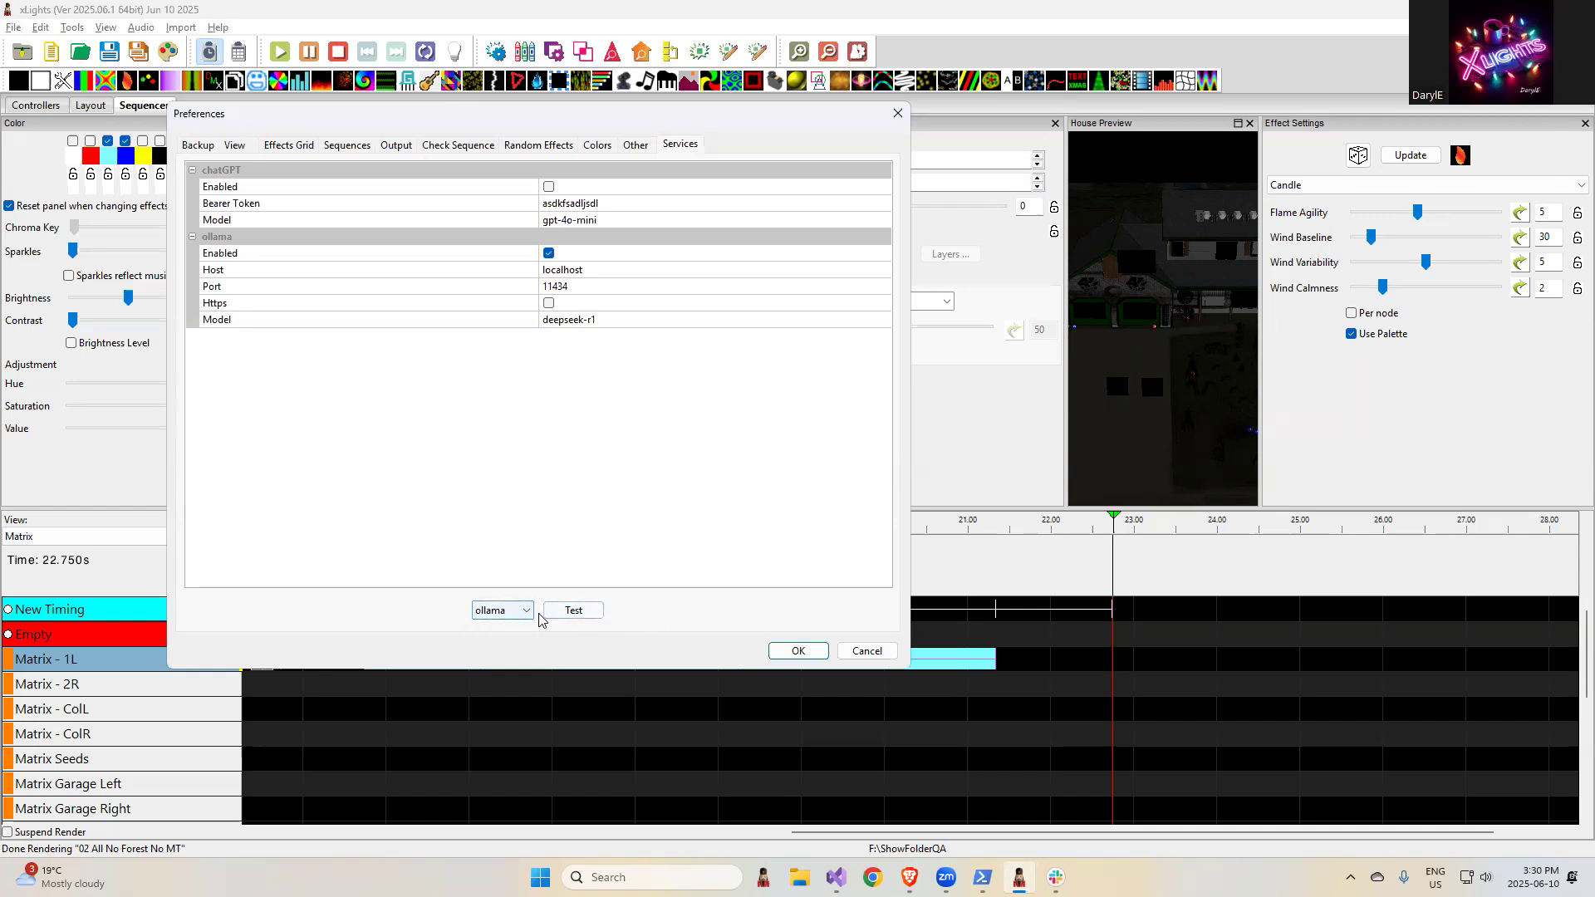
click(578, 615)
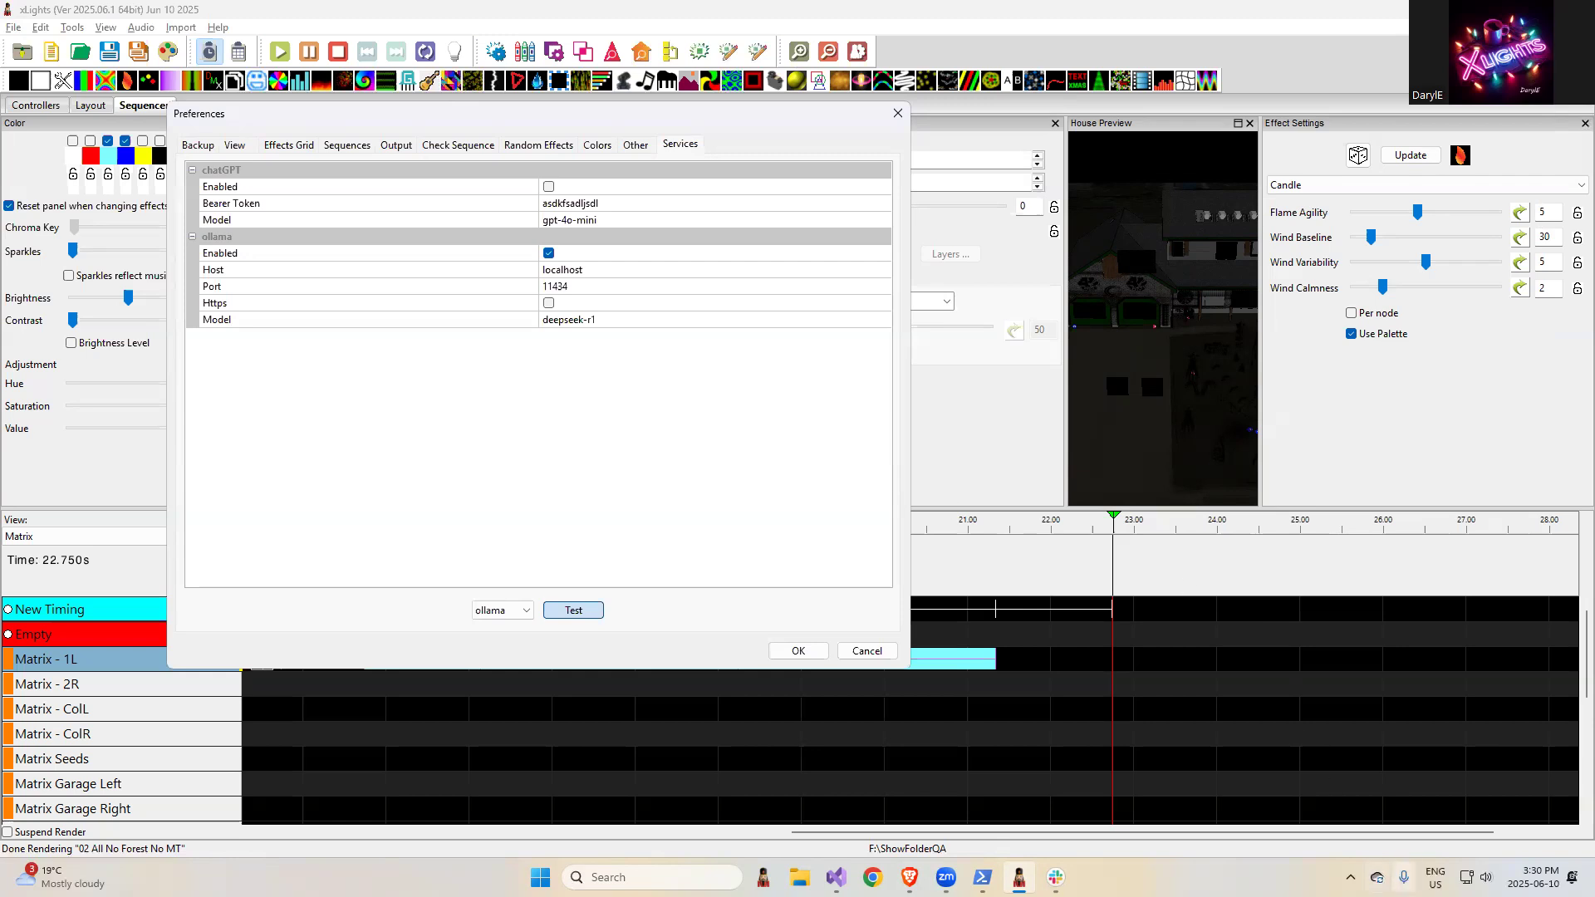
click(1350, 877)
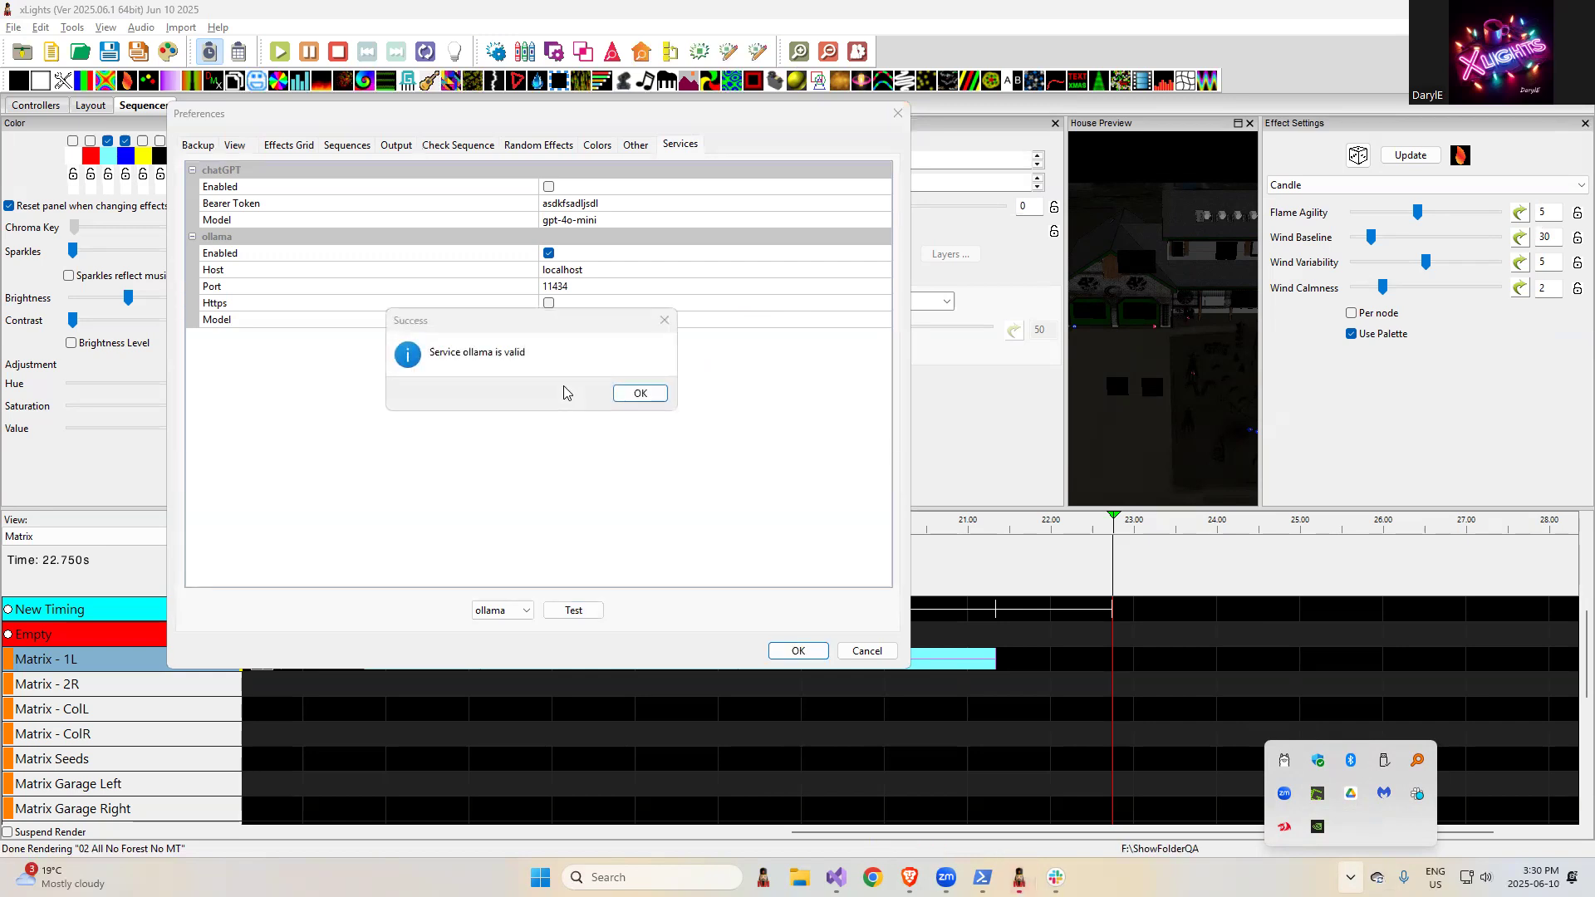
click(640, 393)
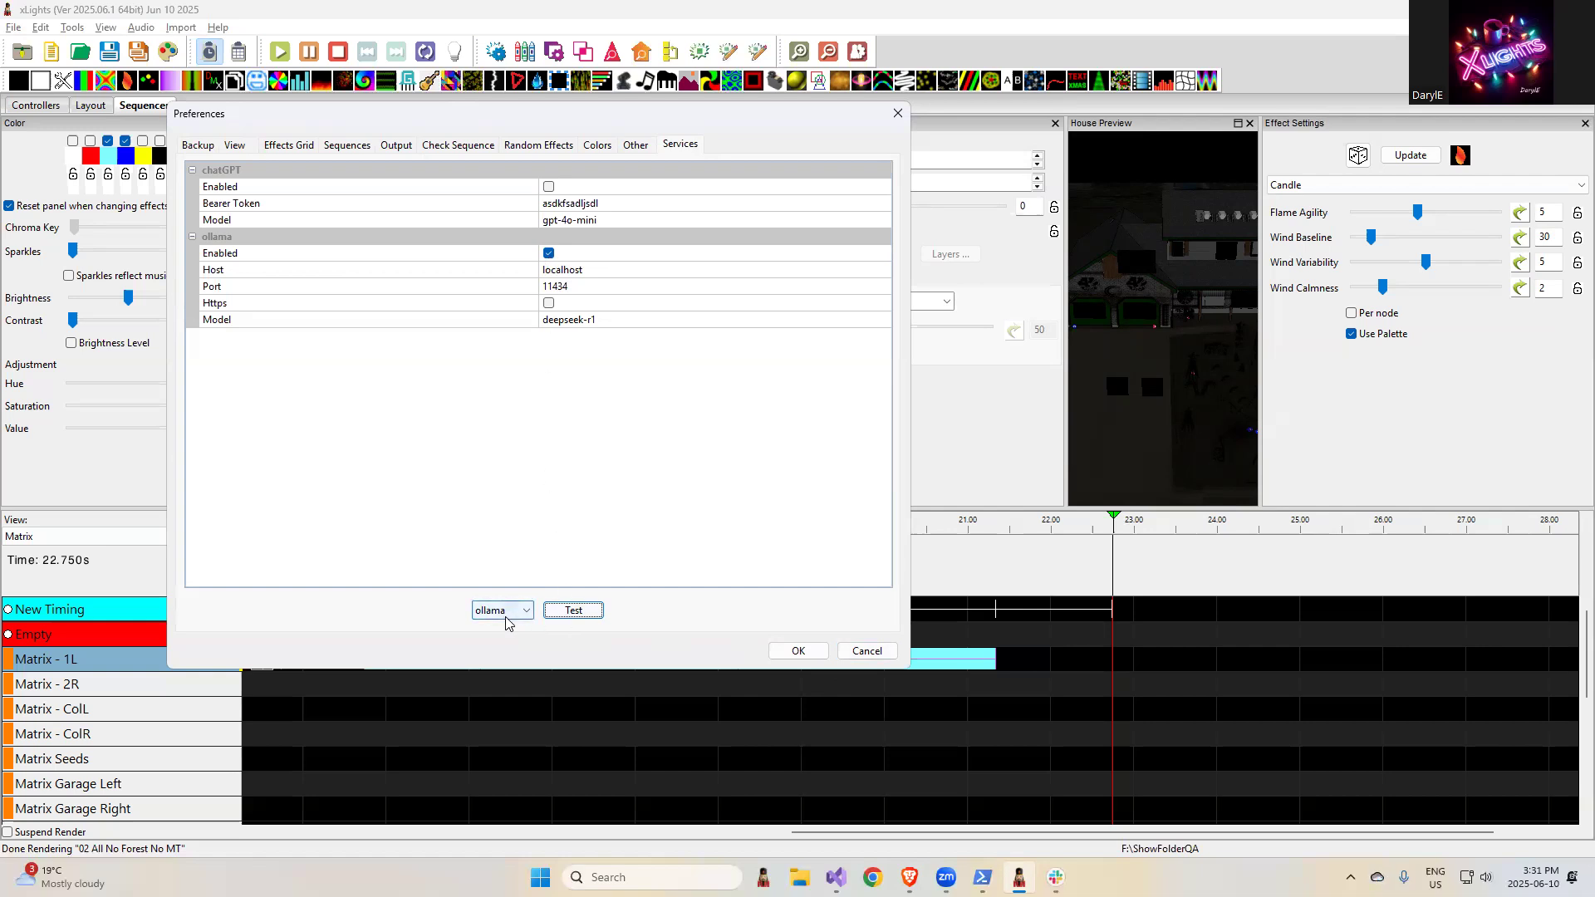
click(866, 650)
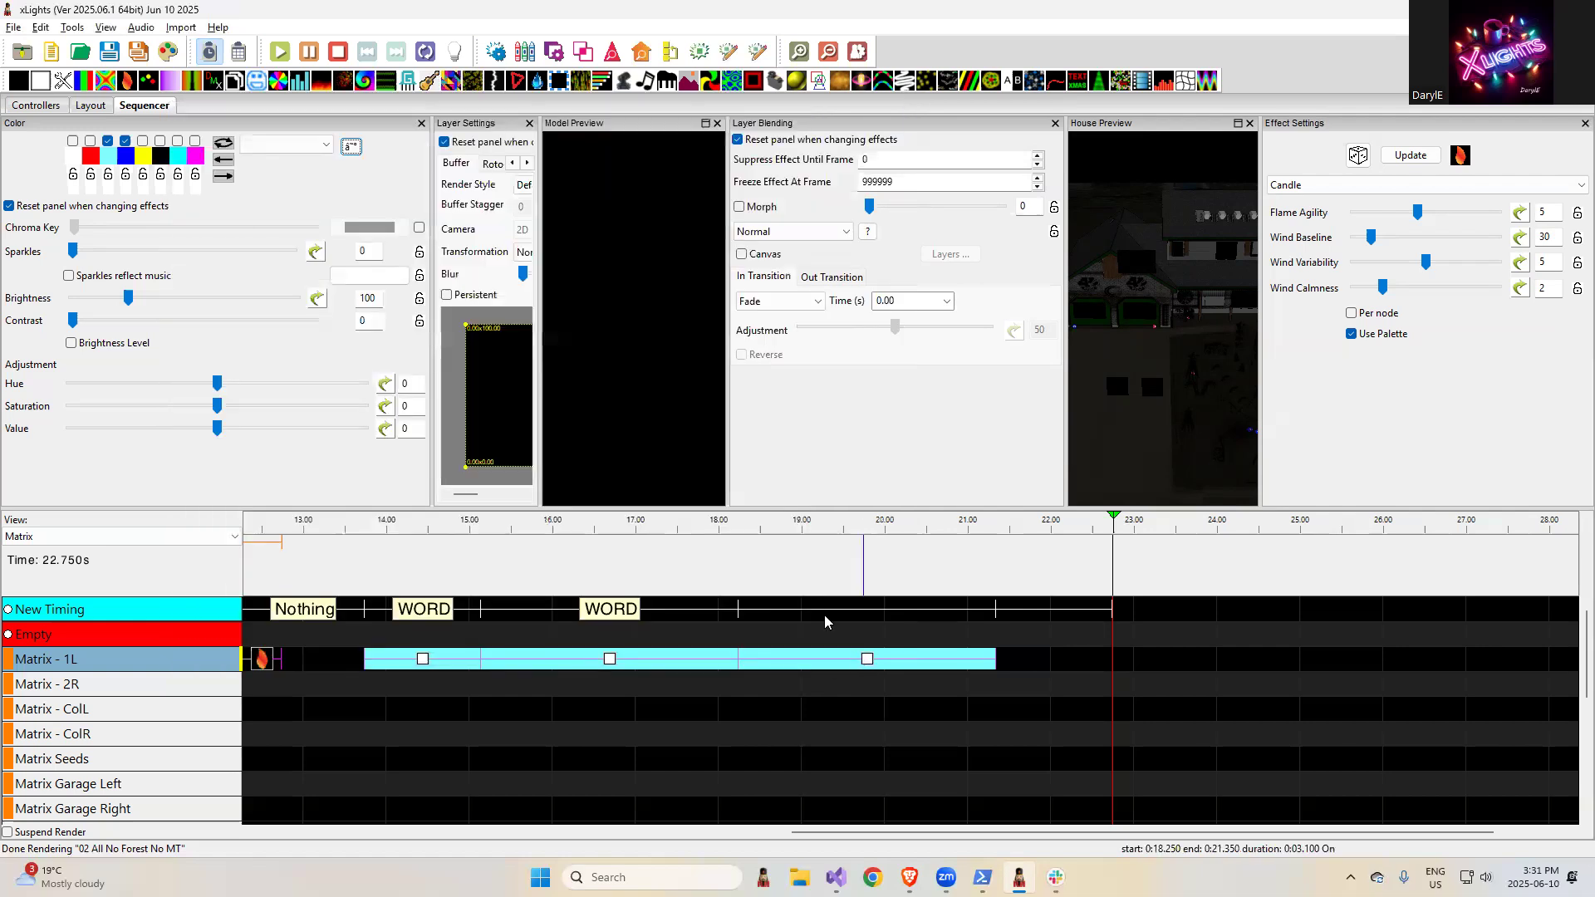
- Switch to the release notes and highlight the ISPC and wxwidgets update entry, followed by the state item render order entry
key(alt+Tab)
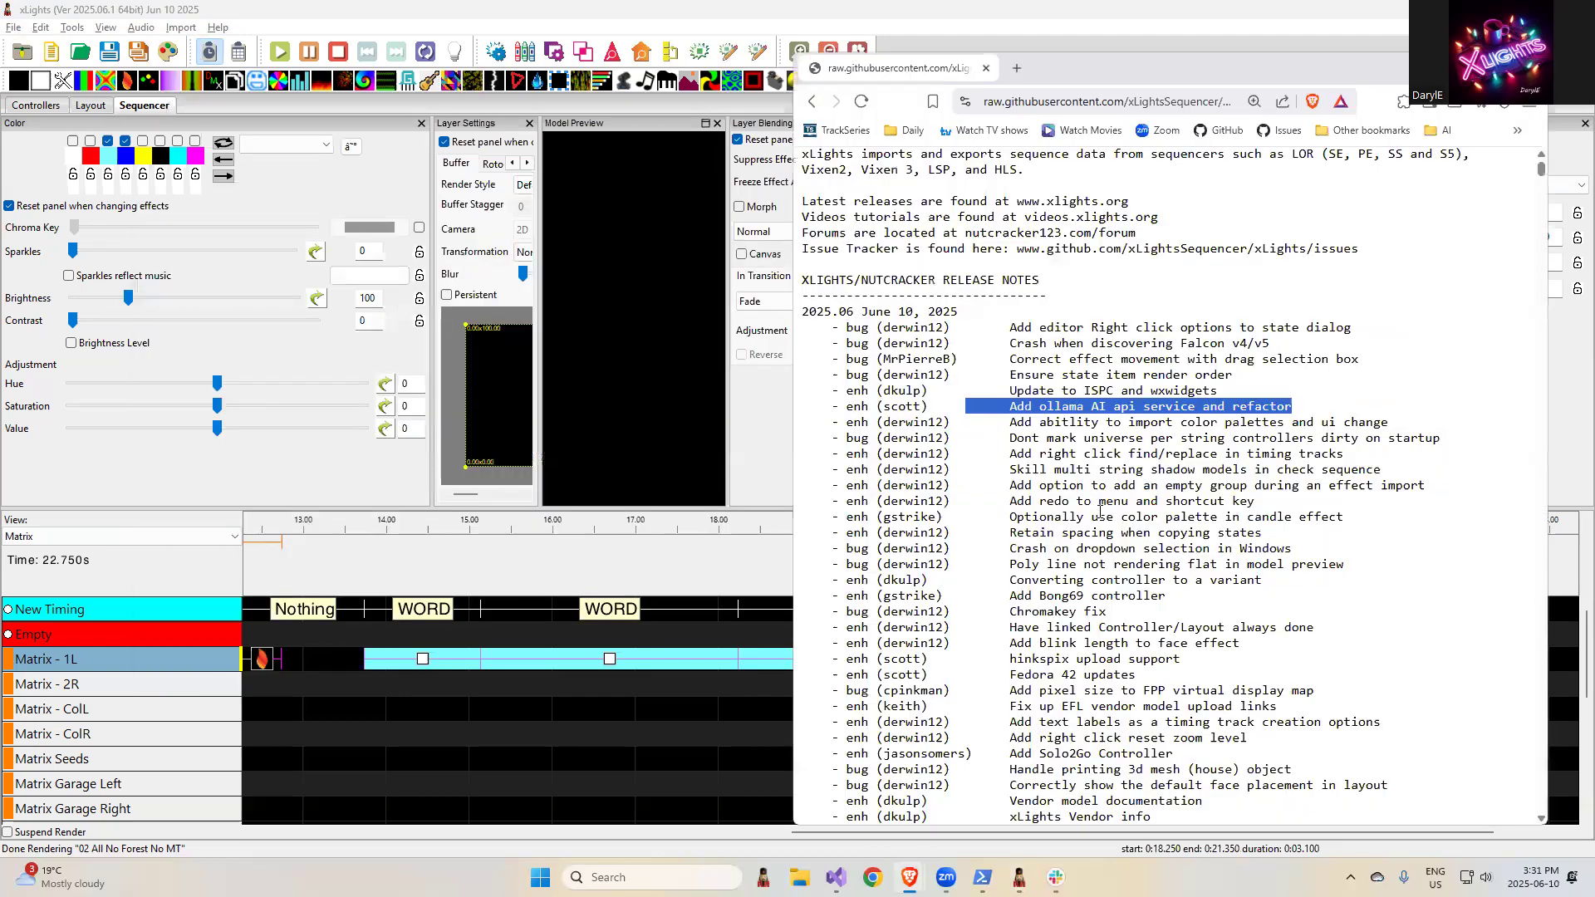
click(1234, 388)
drag(1234, 389, 981, 389)
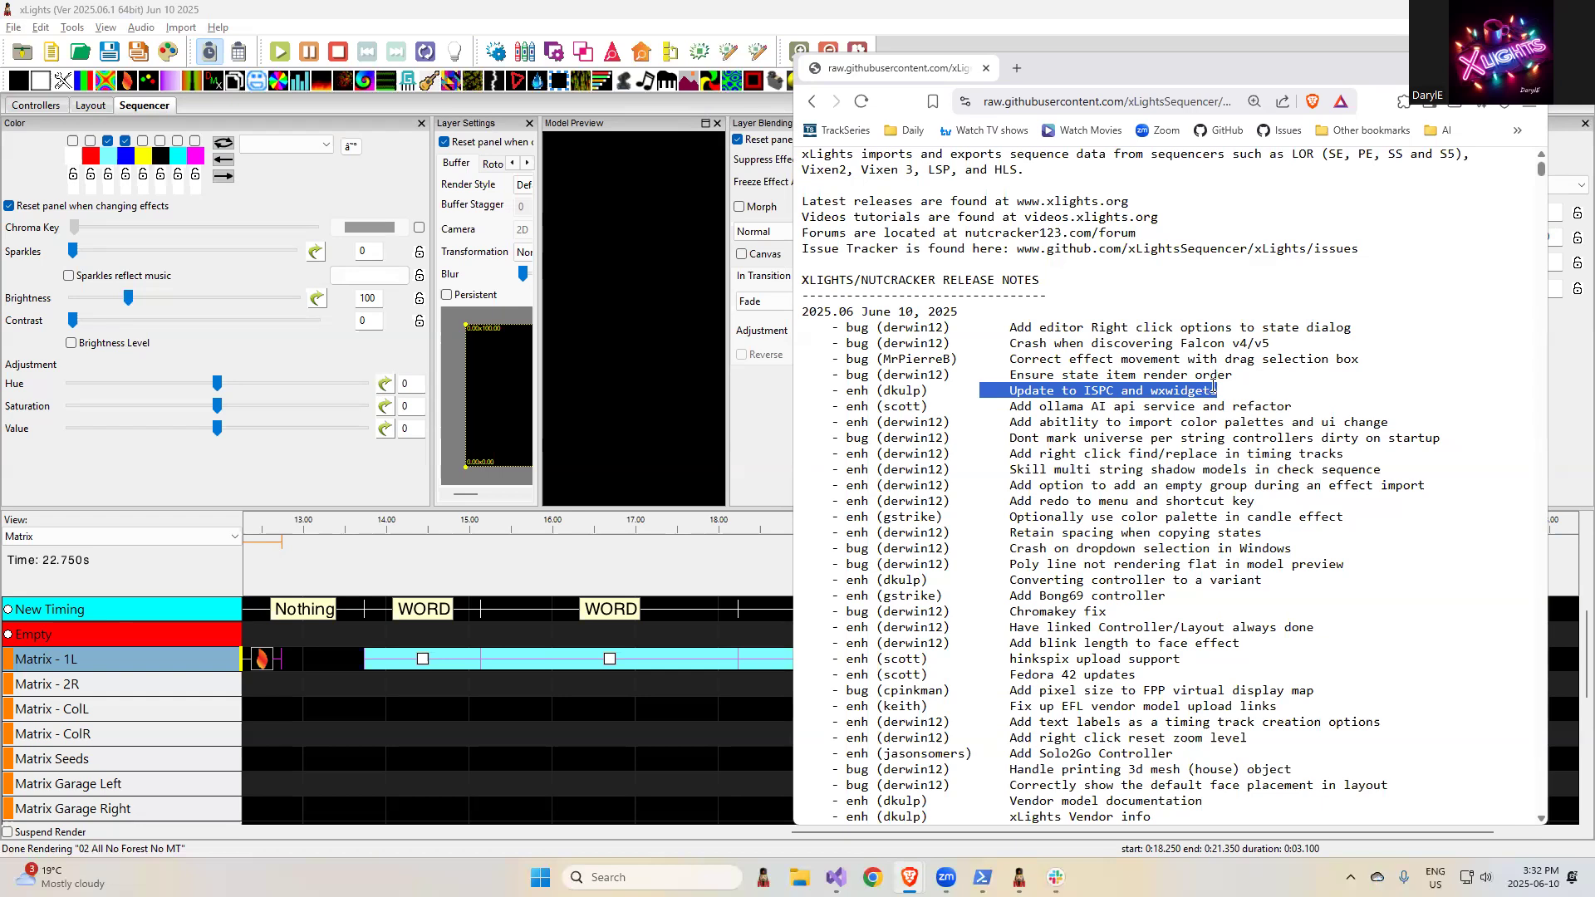
drag(1235, 376, 1004, 374)
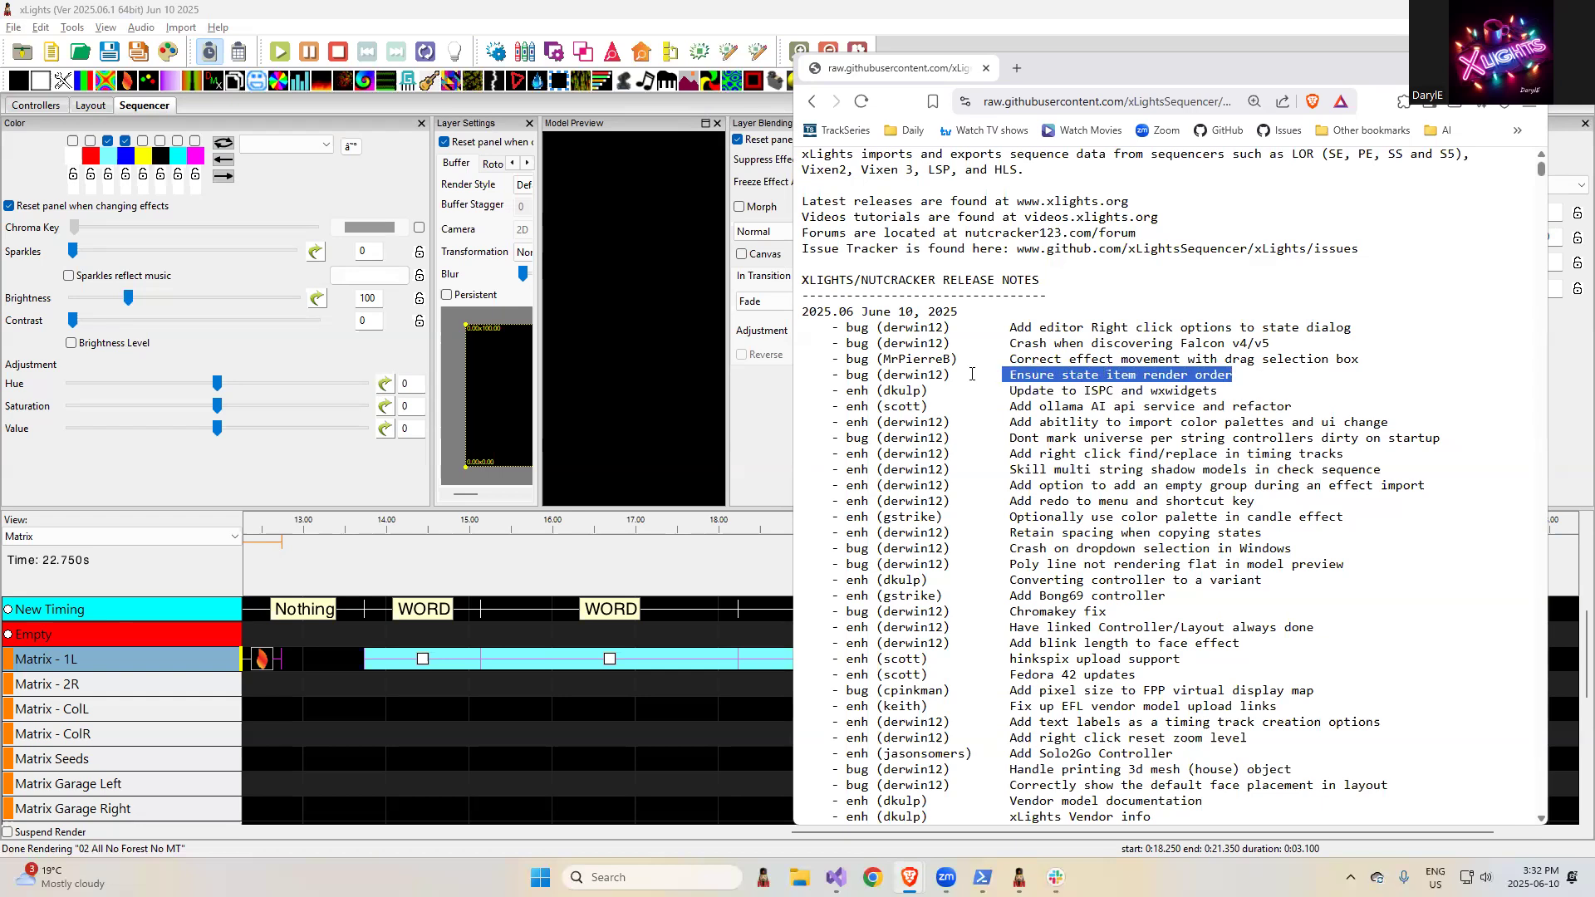
- Switch to the xLights layout, select the SS Spinner L model and open its state definitions
click(46, 104)
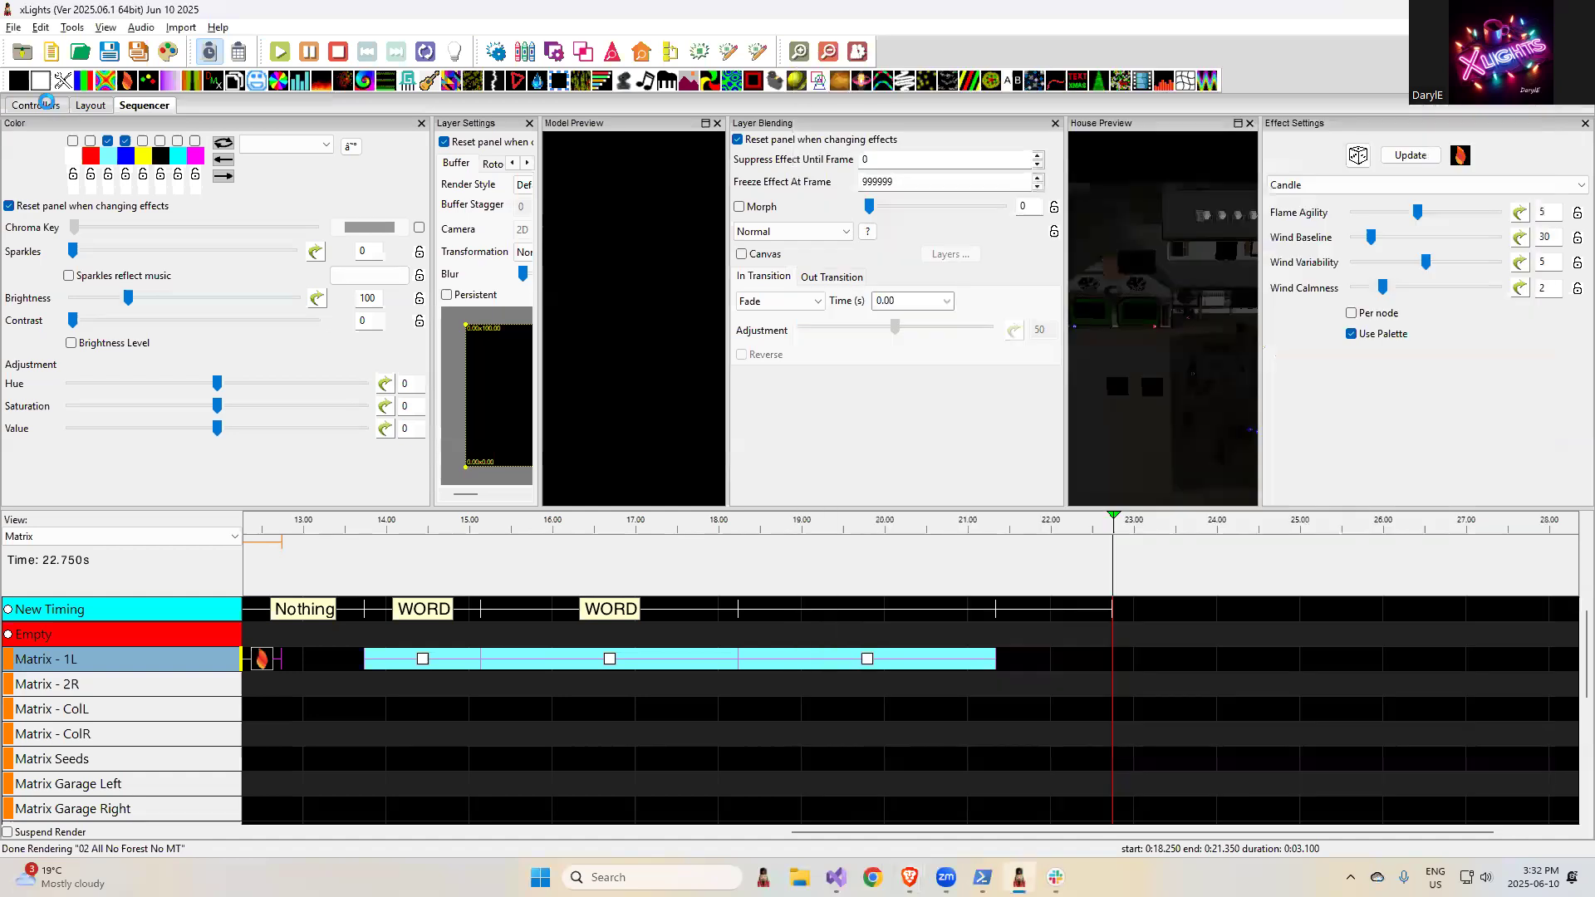
click(90, 105)
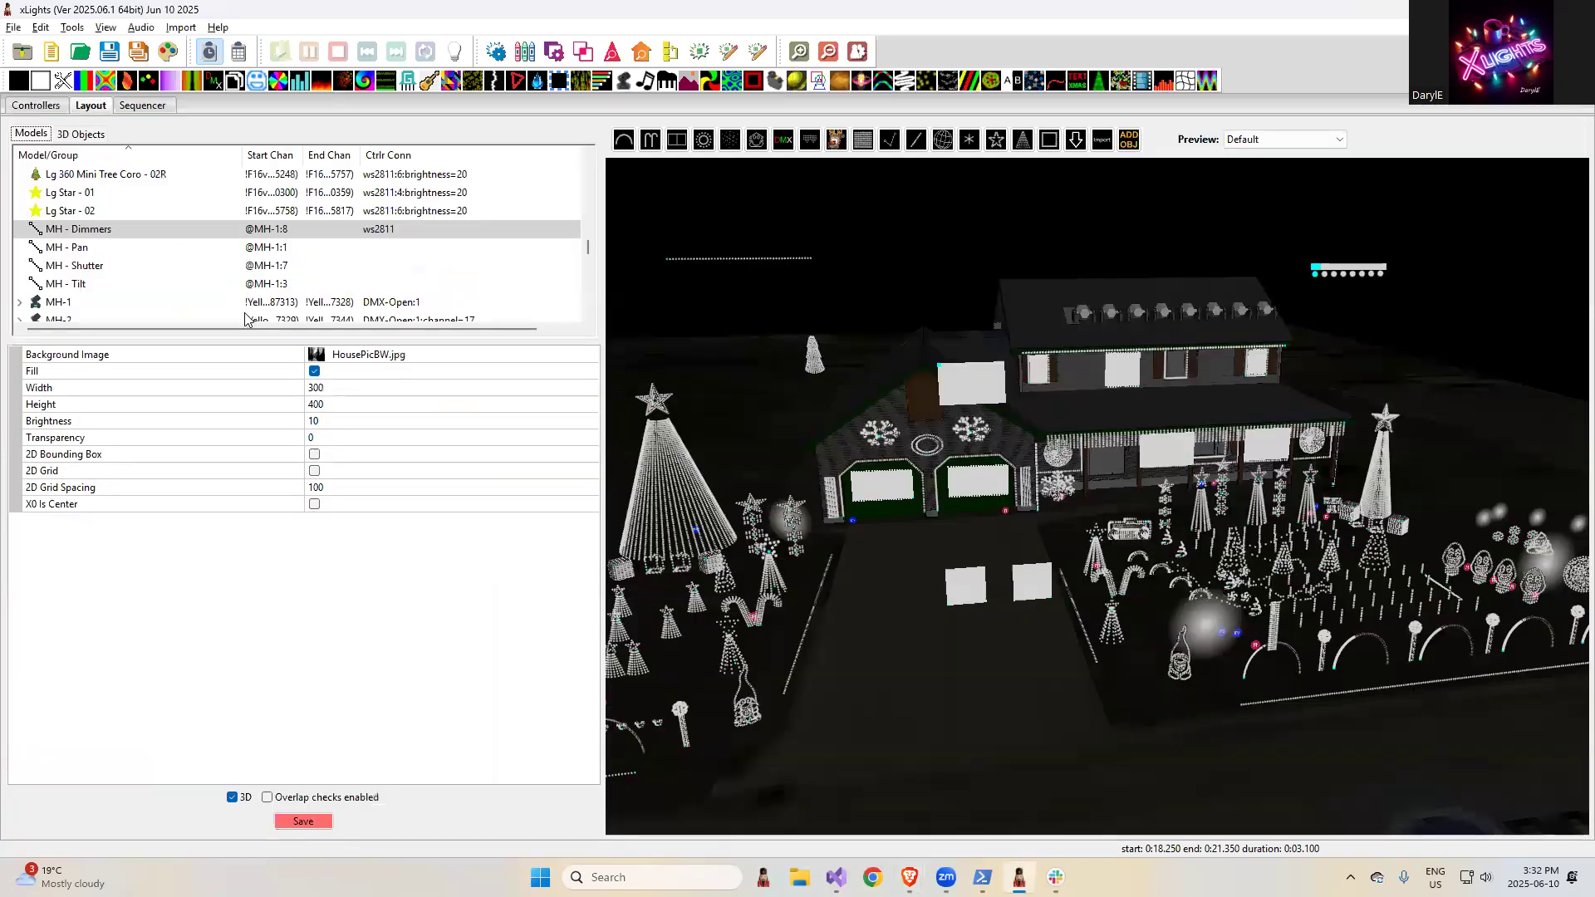
scroll(244, 217, down, 4)
scroll(243, 218, down, 4)
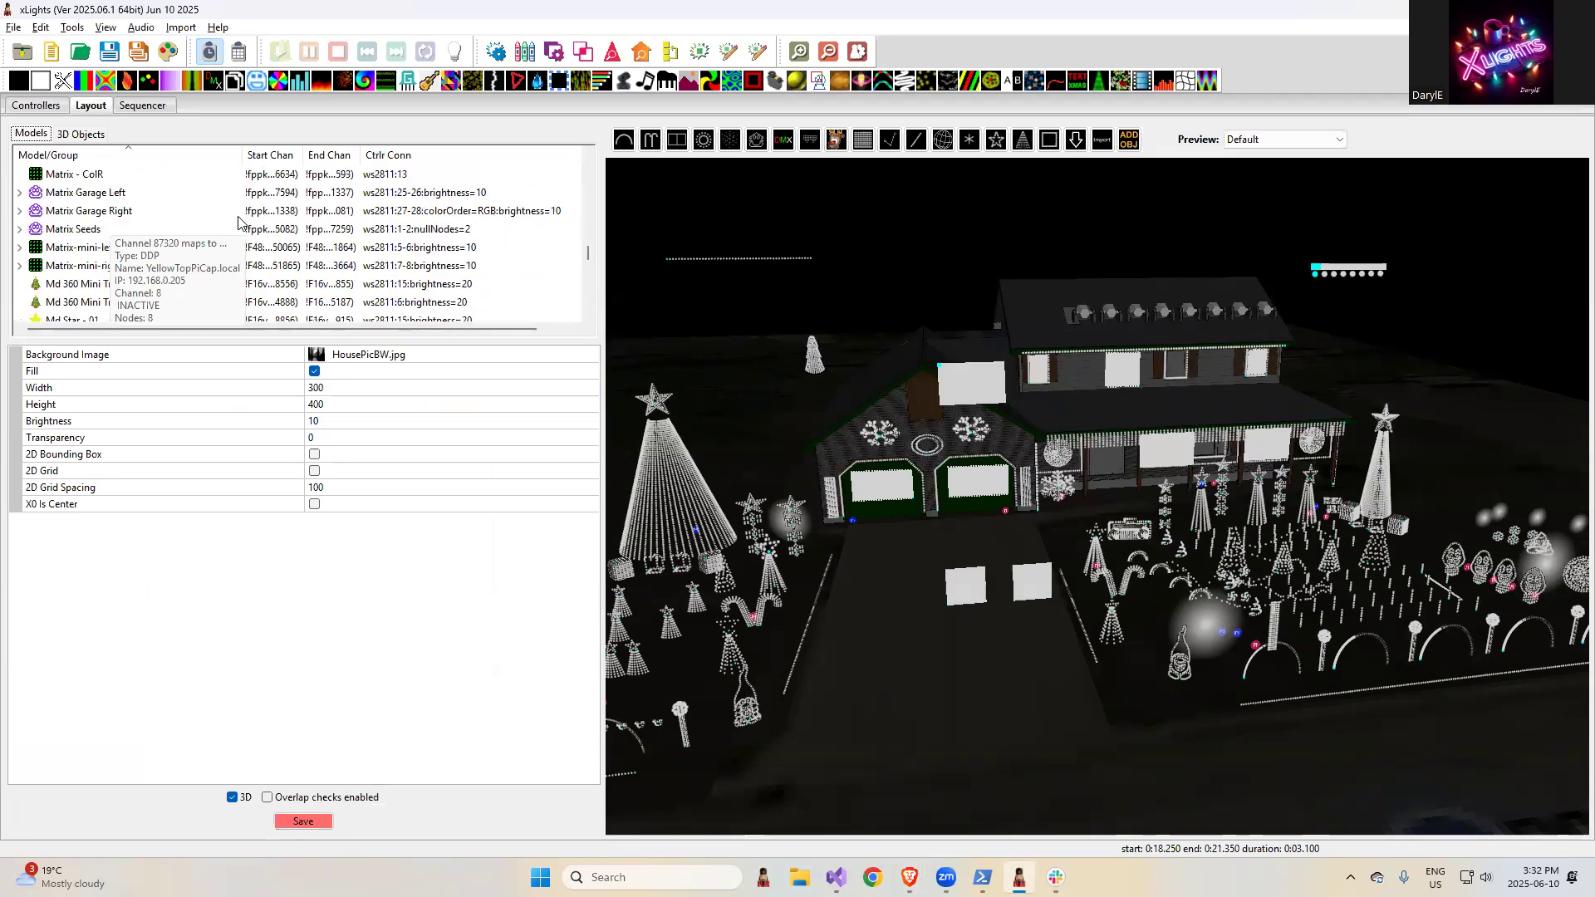
click(76, 194)
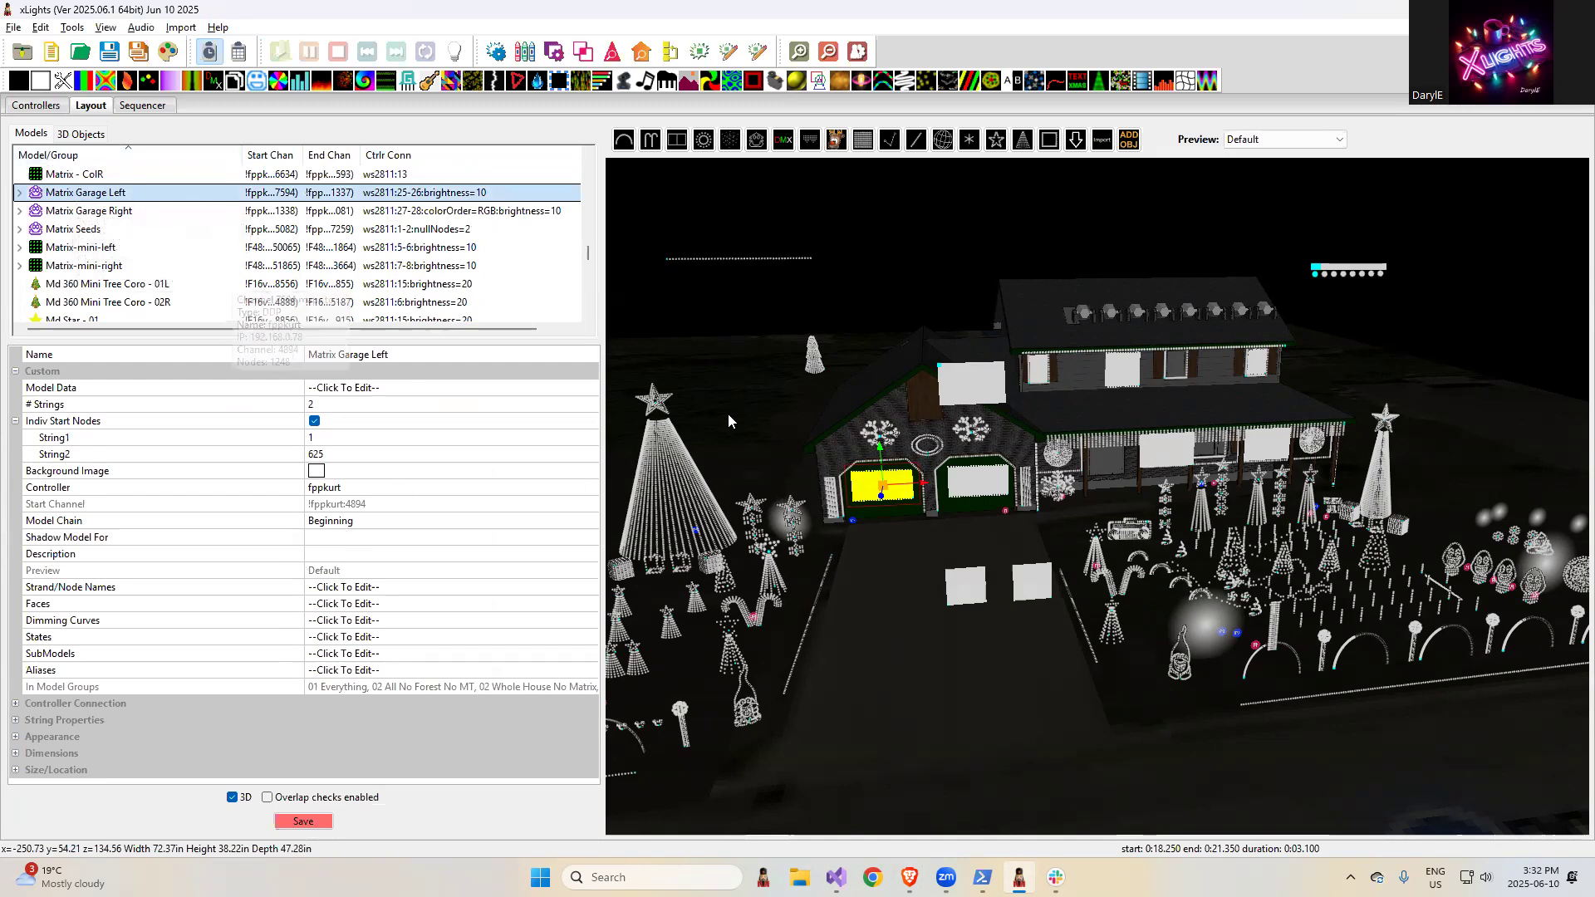
click(1057, 462)
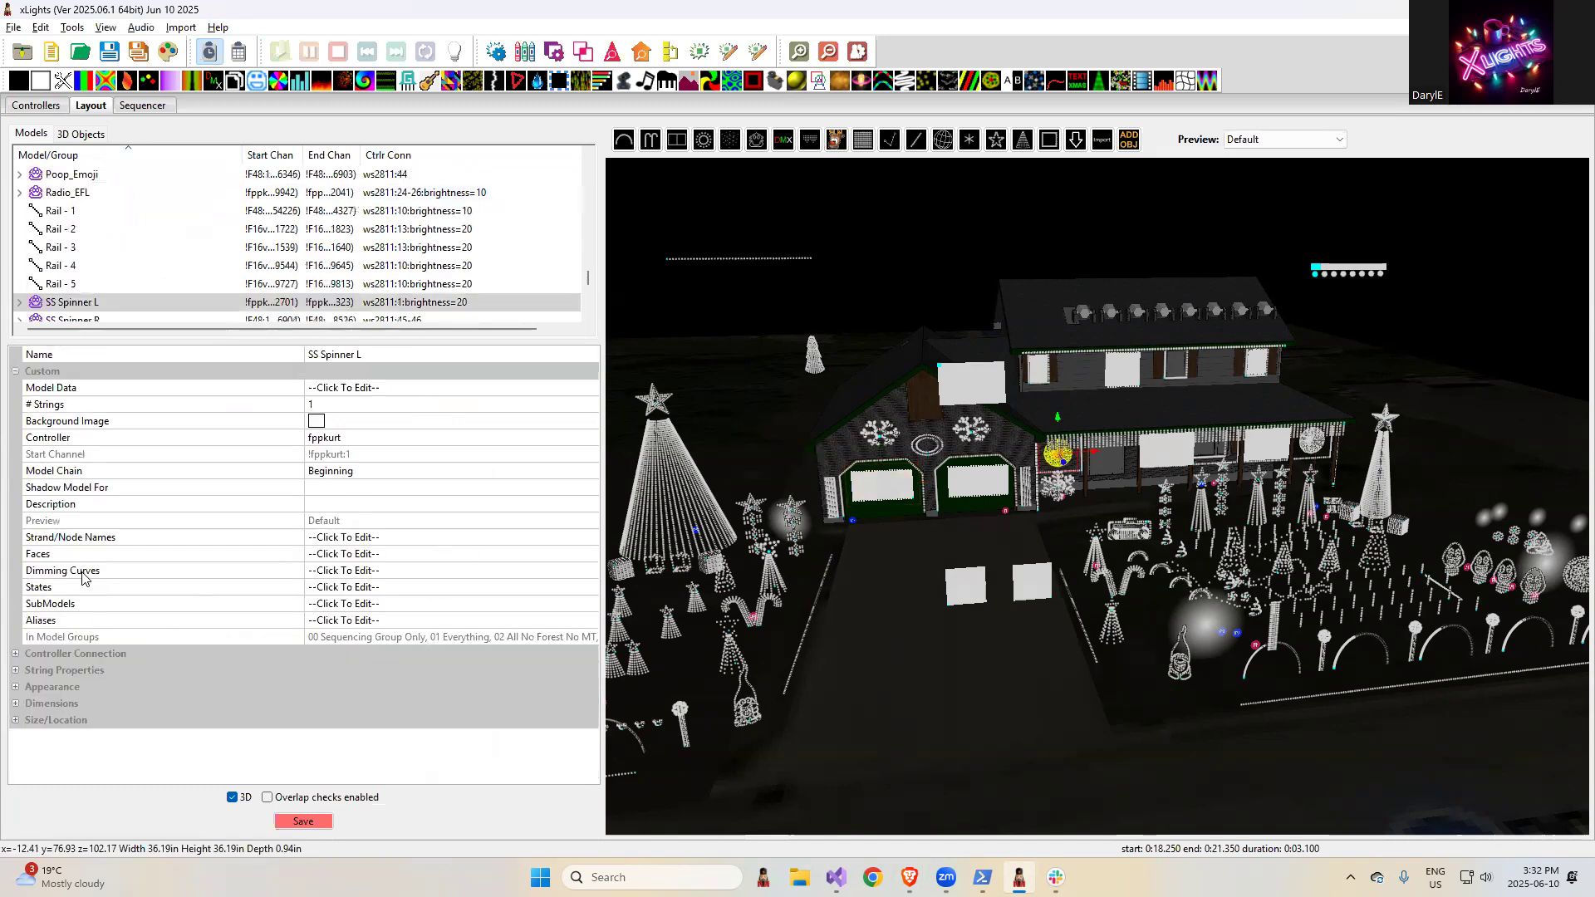
click(404, 590)
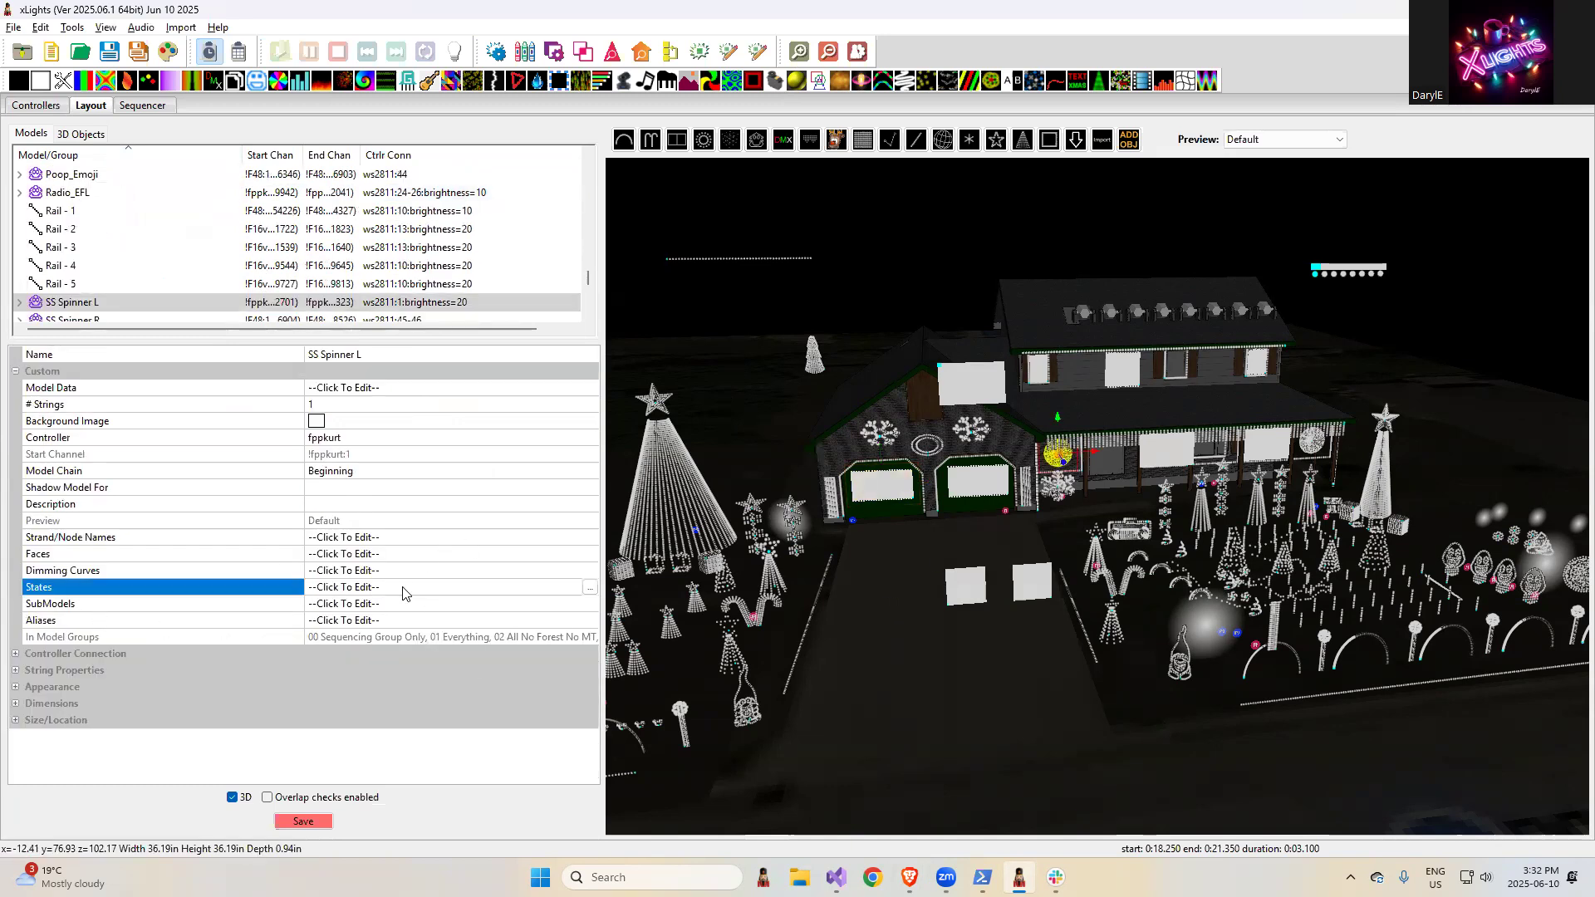
click(590, 588)
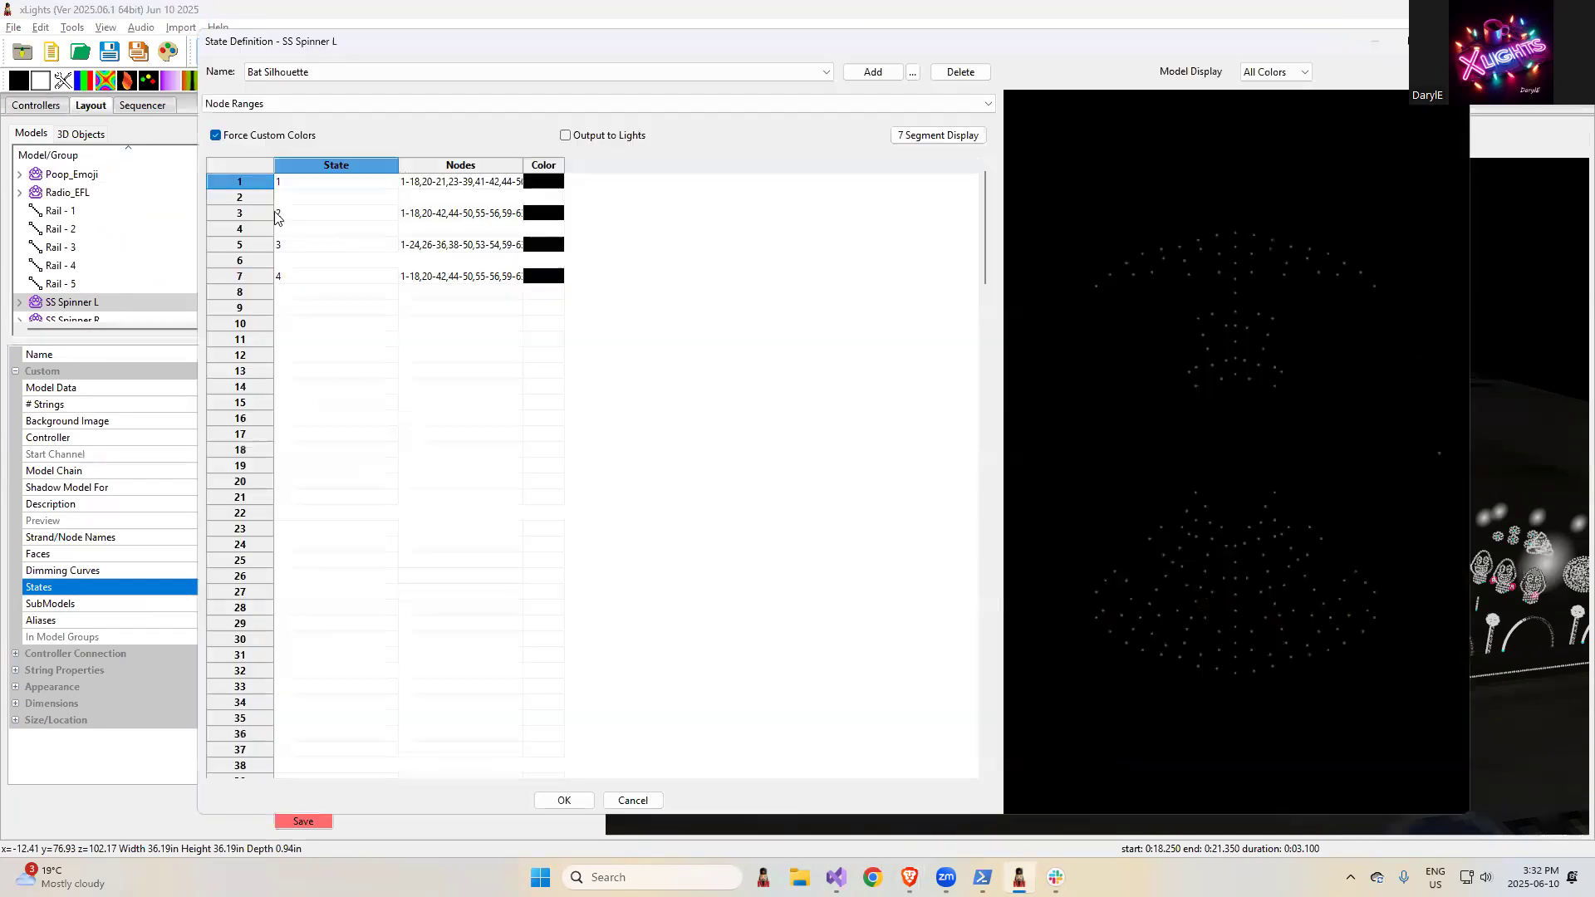
- Display the Flying Bat state definition and examine the order of its state rows
click(286, 71)
click(292, 102)
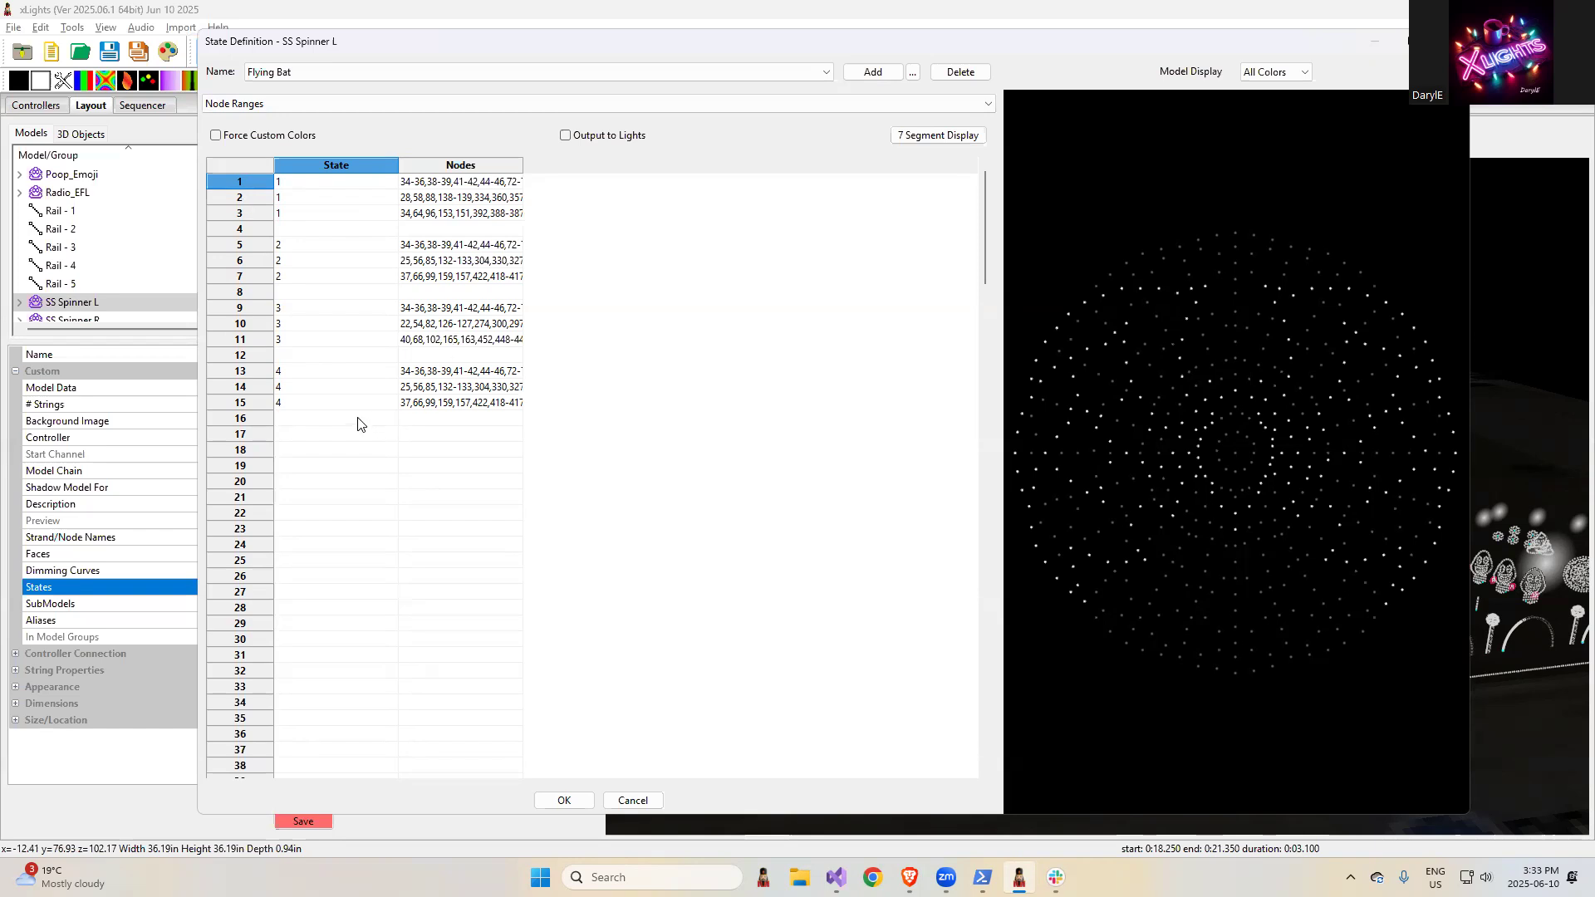
click(289, 434)
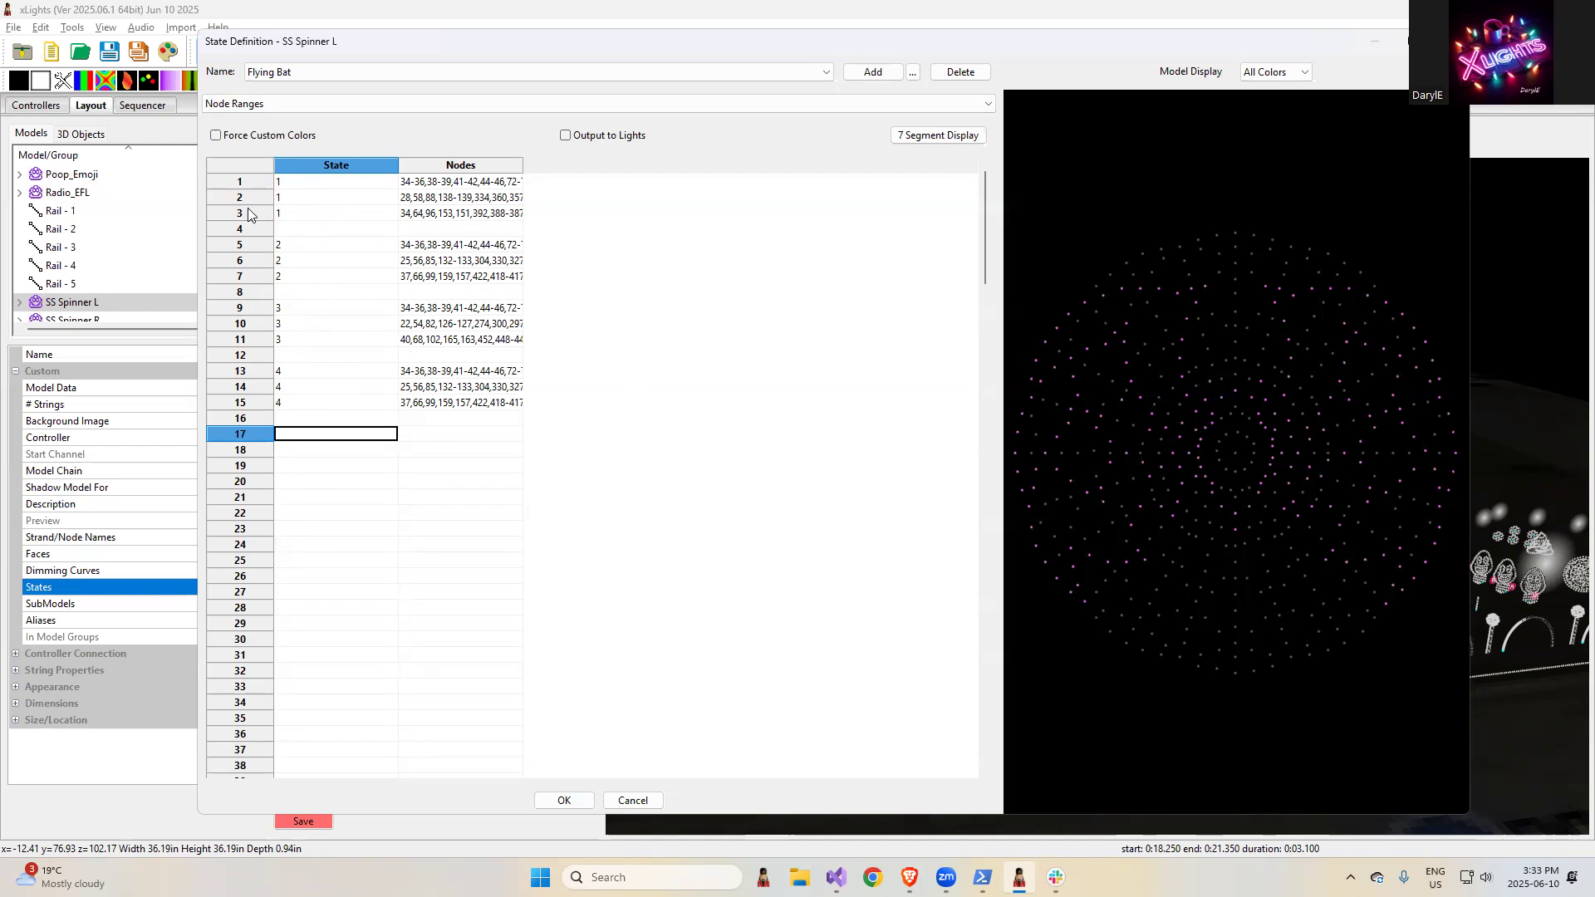
- Switch to the release notes, clear the highlight and read the entry about effect movement with the drag selection box
key(alt+Tab)
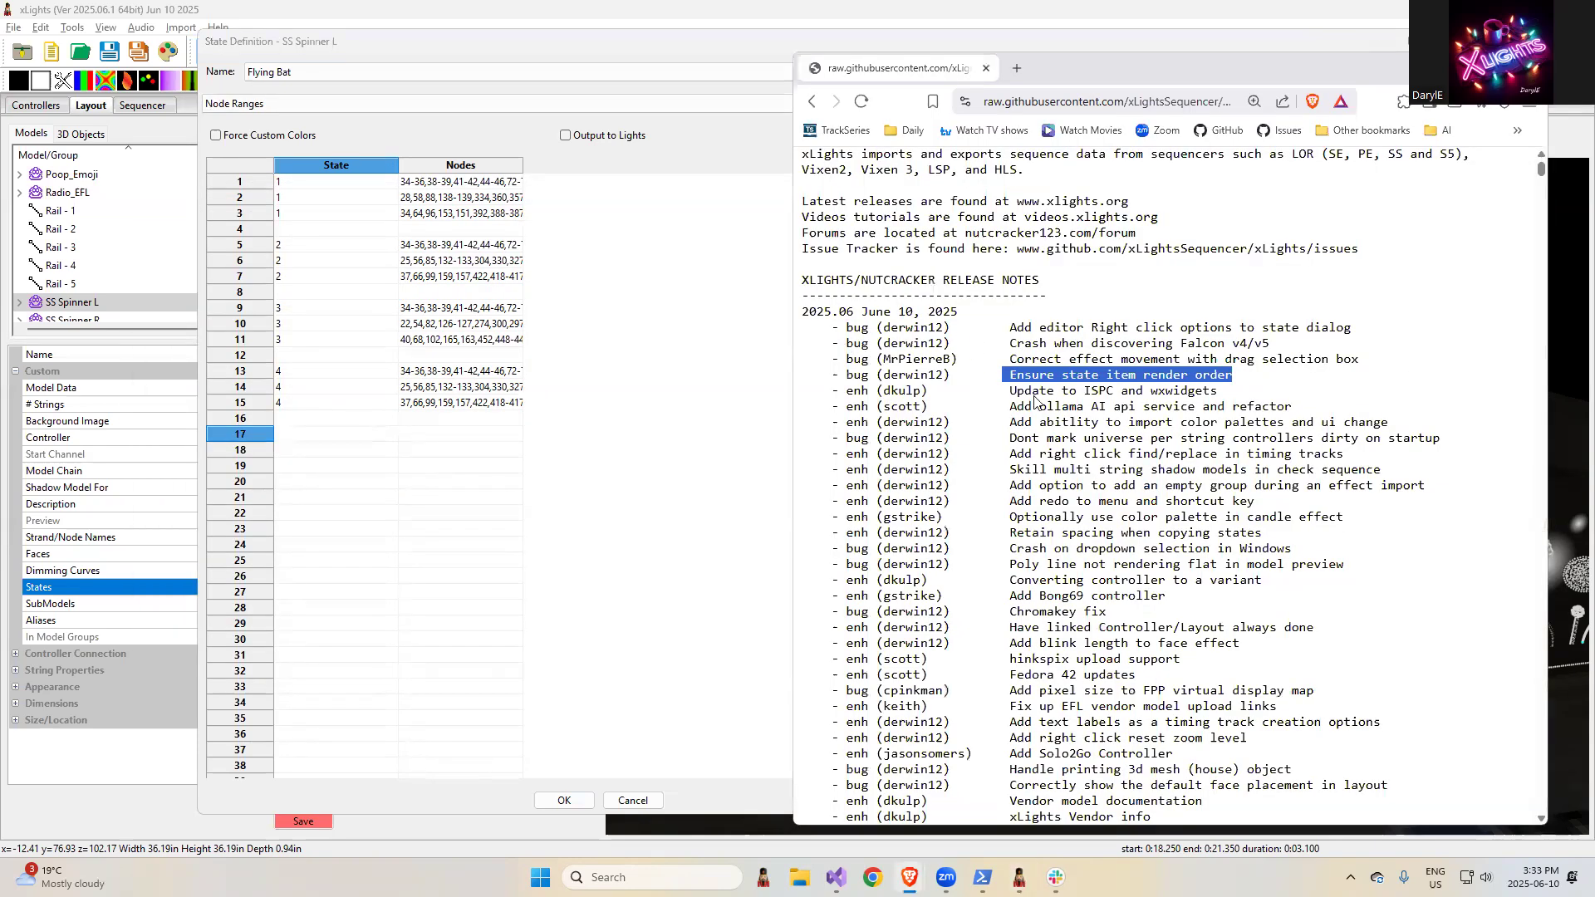
click(1068, 378)
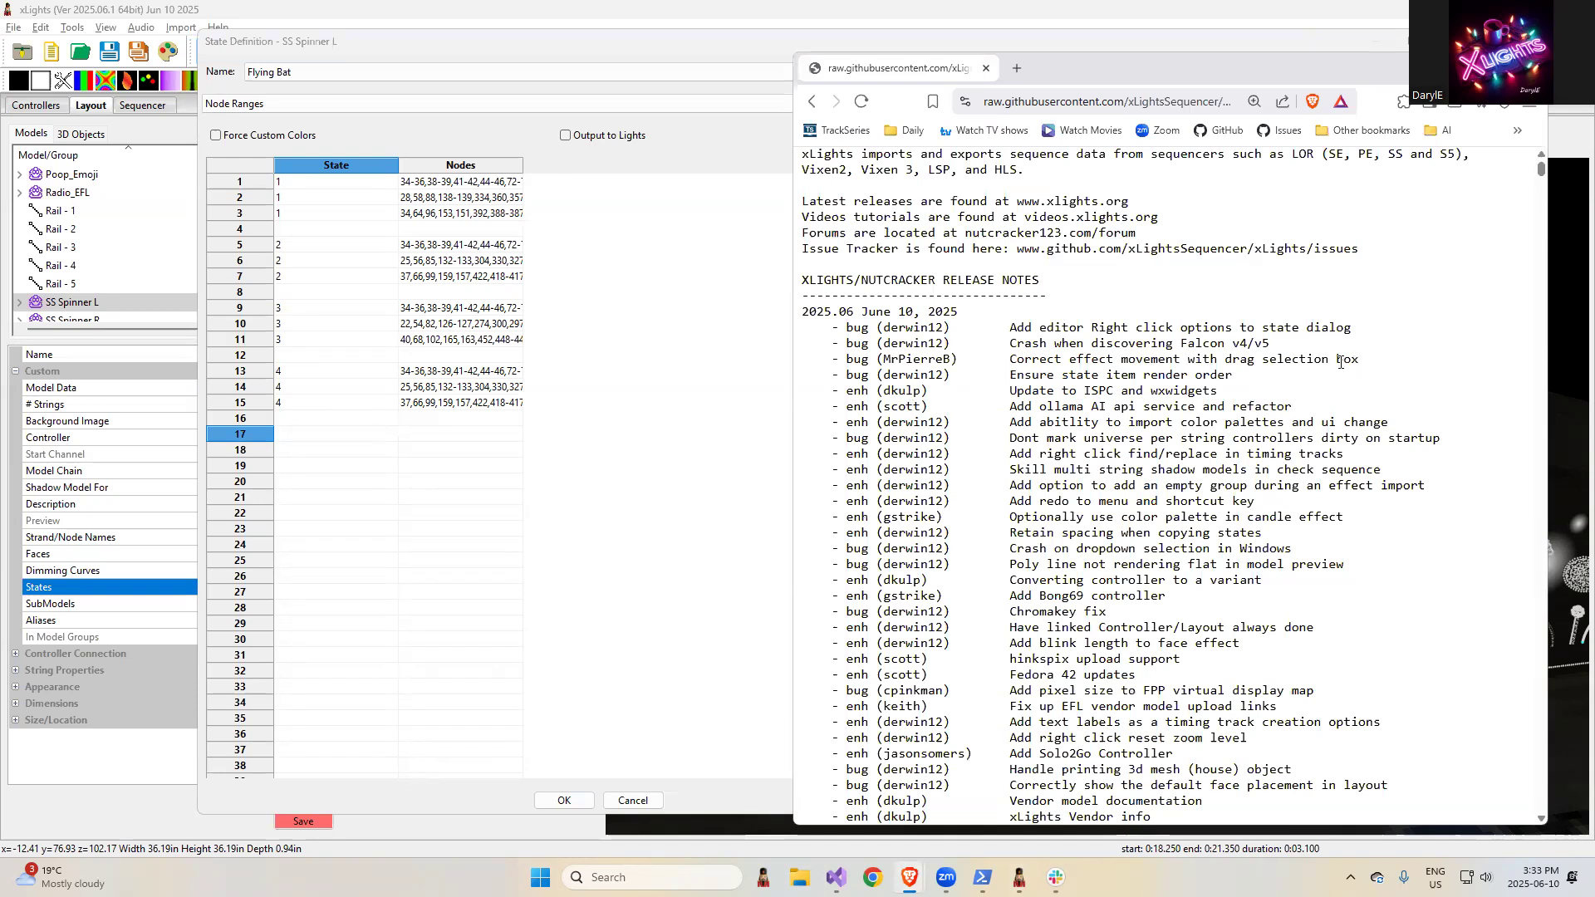
- Return to xLights, cancel the SS Spinner L state definition and go back to the sequencer
click(680, 50)
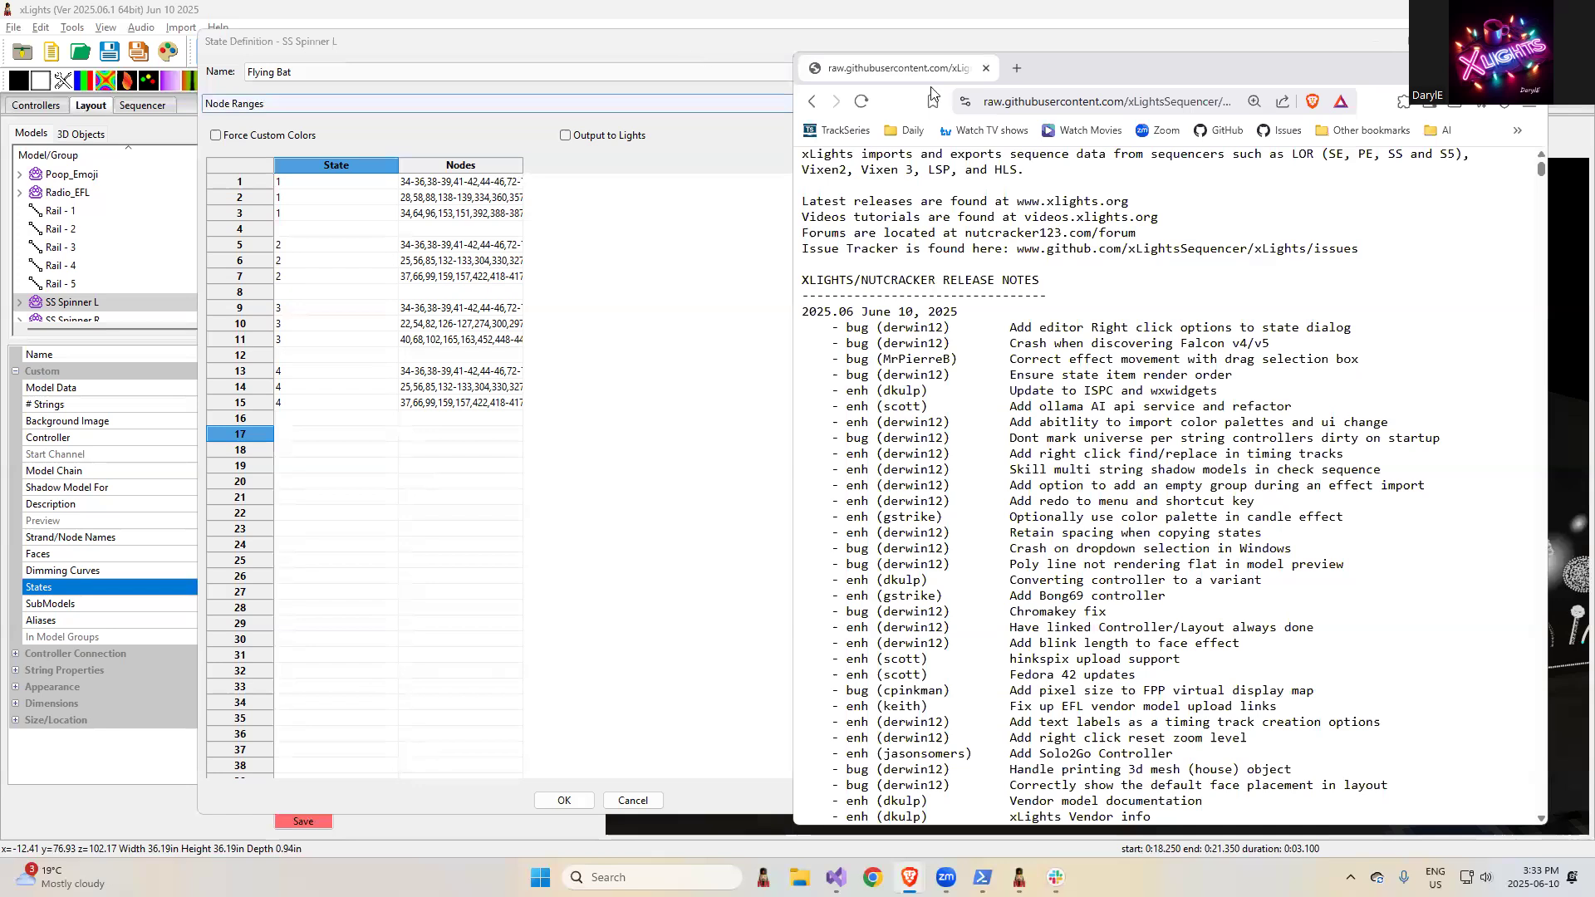
click(652, 802)
click(146, 108)
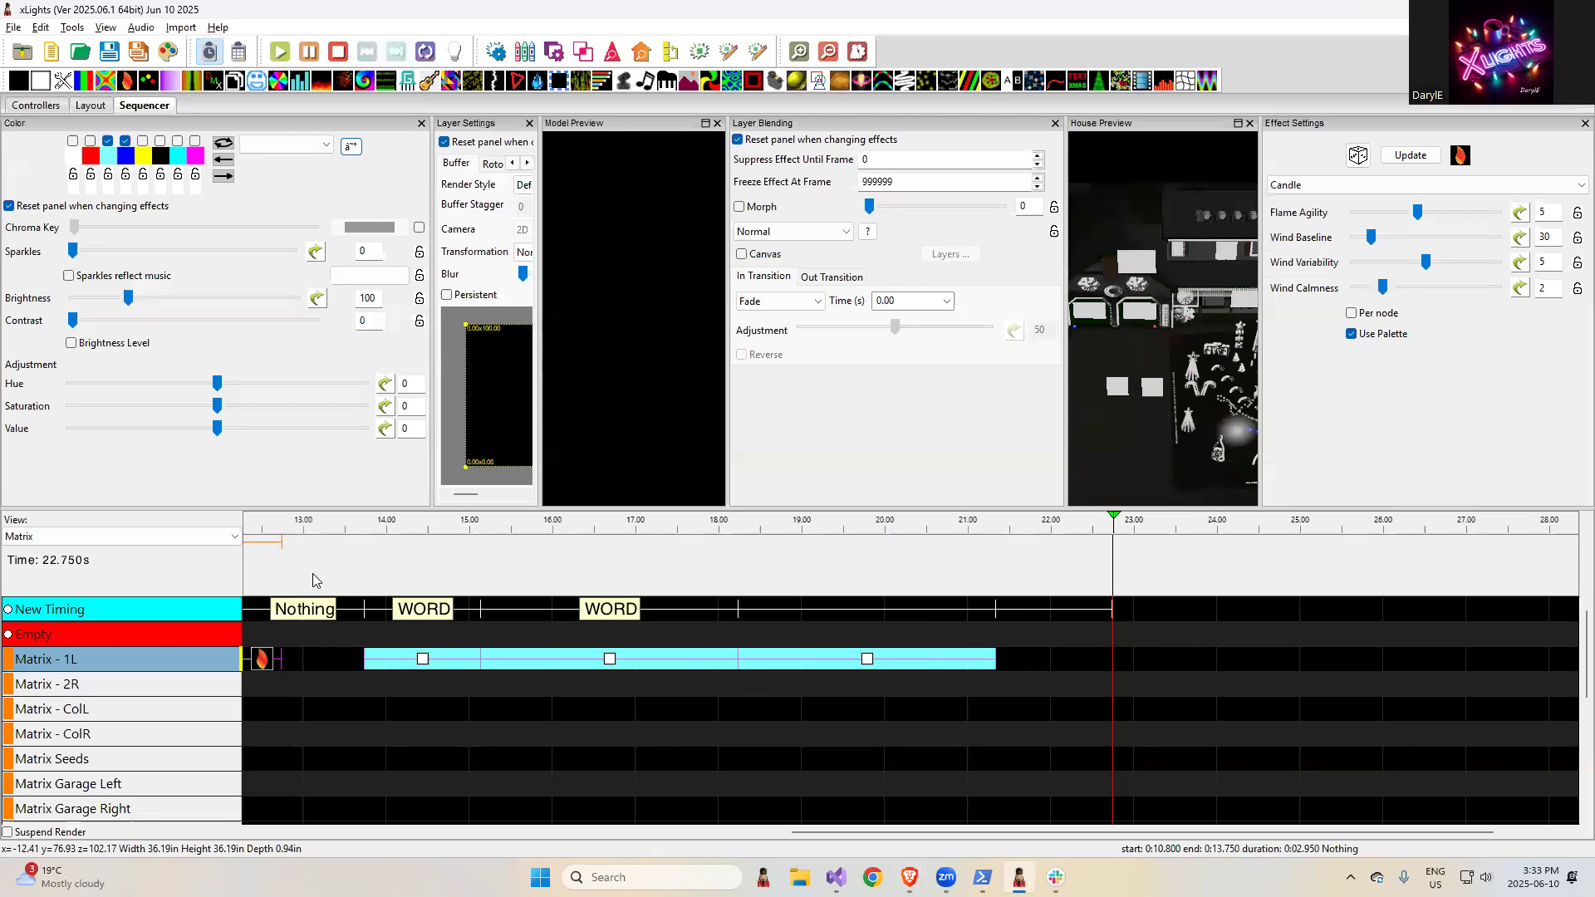
- Draw a selection box around the three On effects in the Matrix - 1L row and return to the release notes
drag(353, 638, 1067, 733)
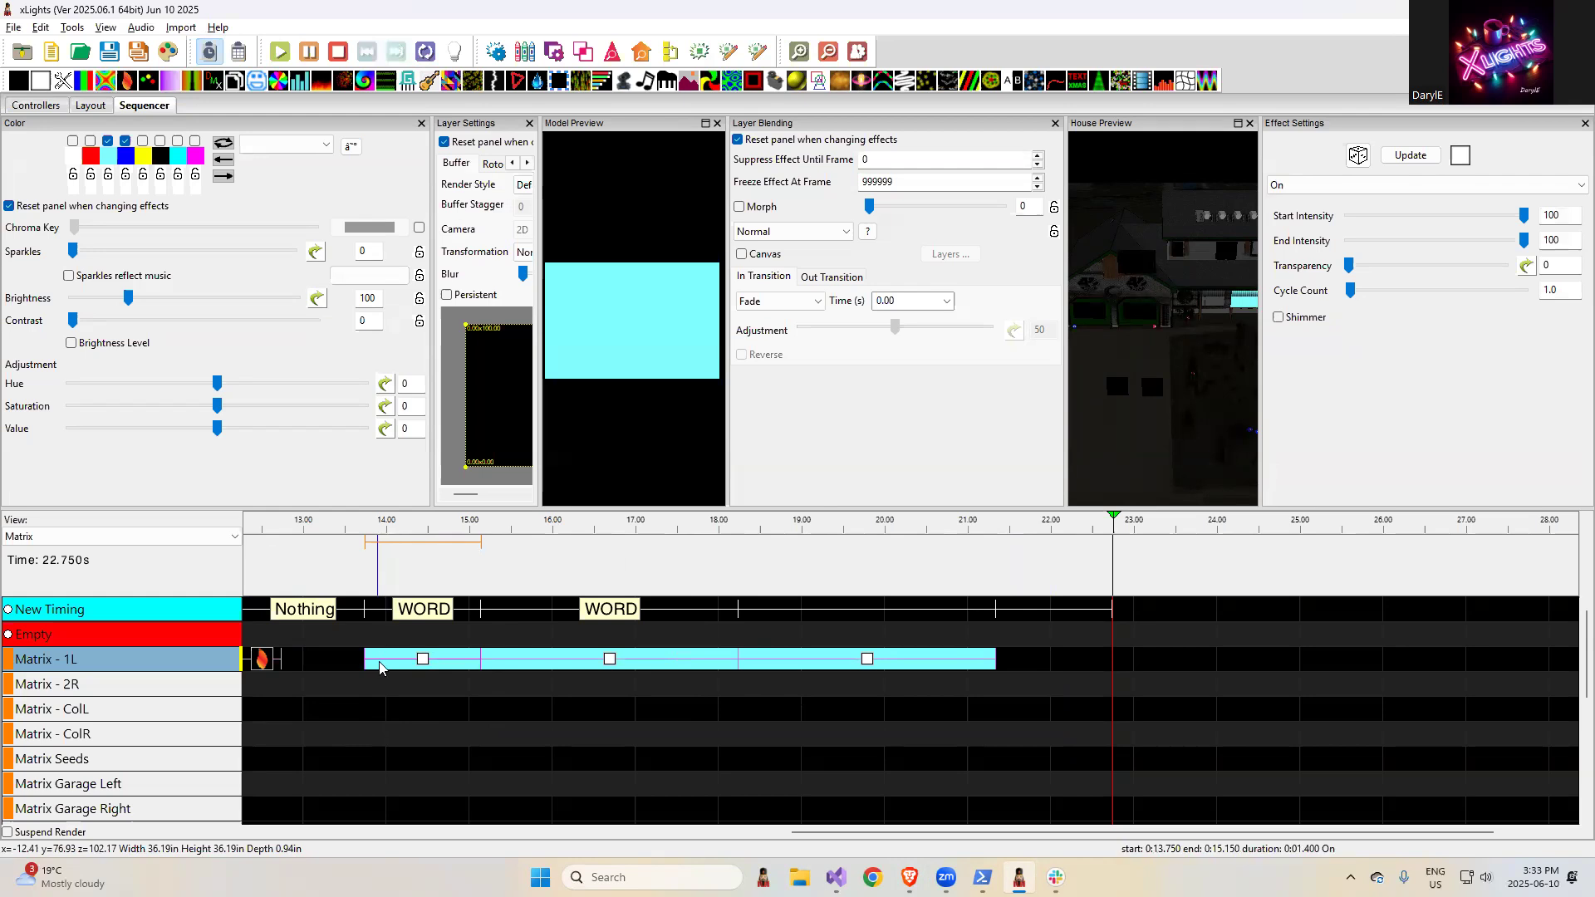
key(alt+Tab)
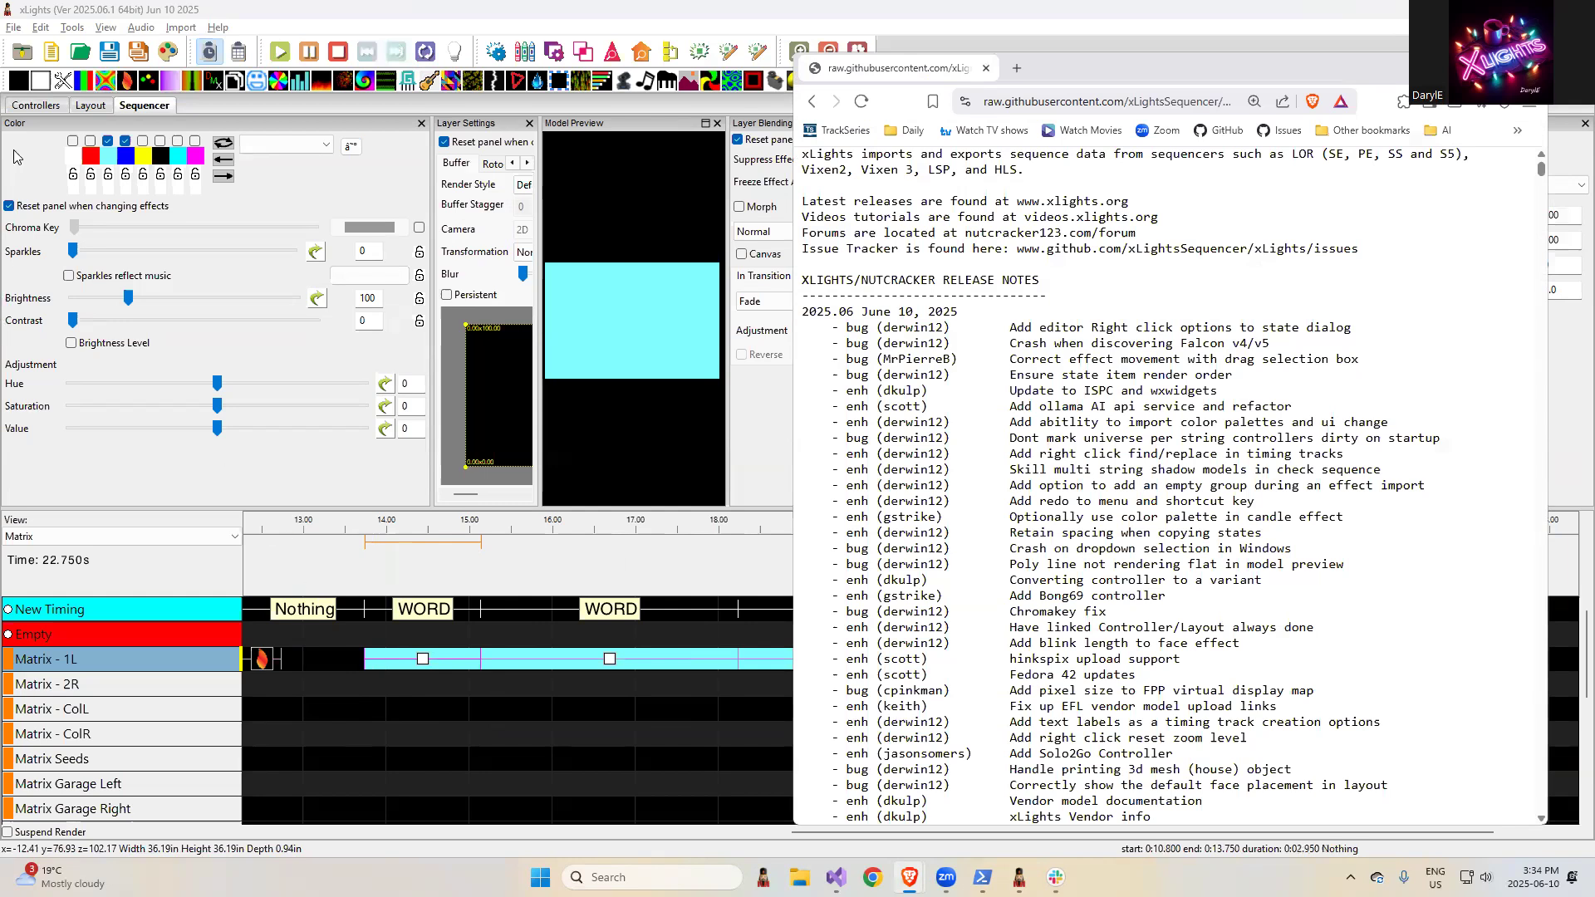
- Display the controllers list in xLights and return to the release notes for the Falcon v4/v5 discovery entry
click(36, 106)
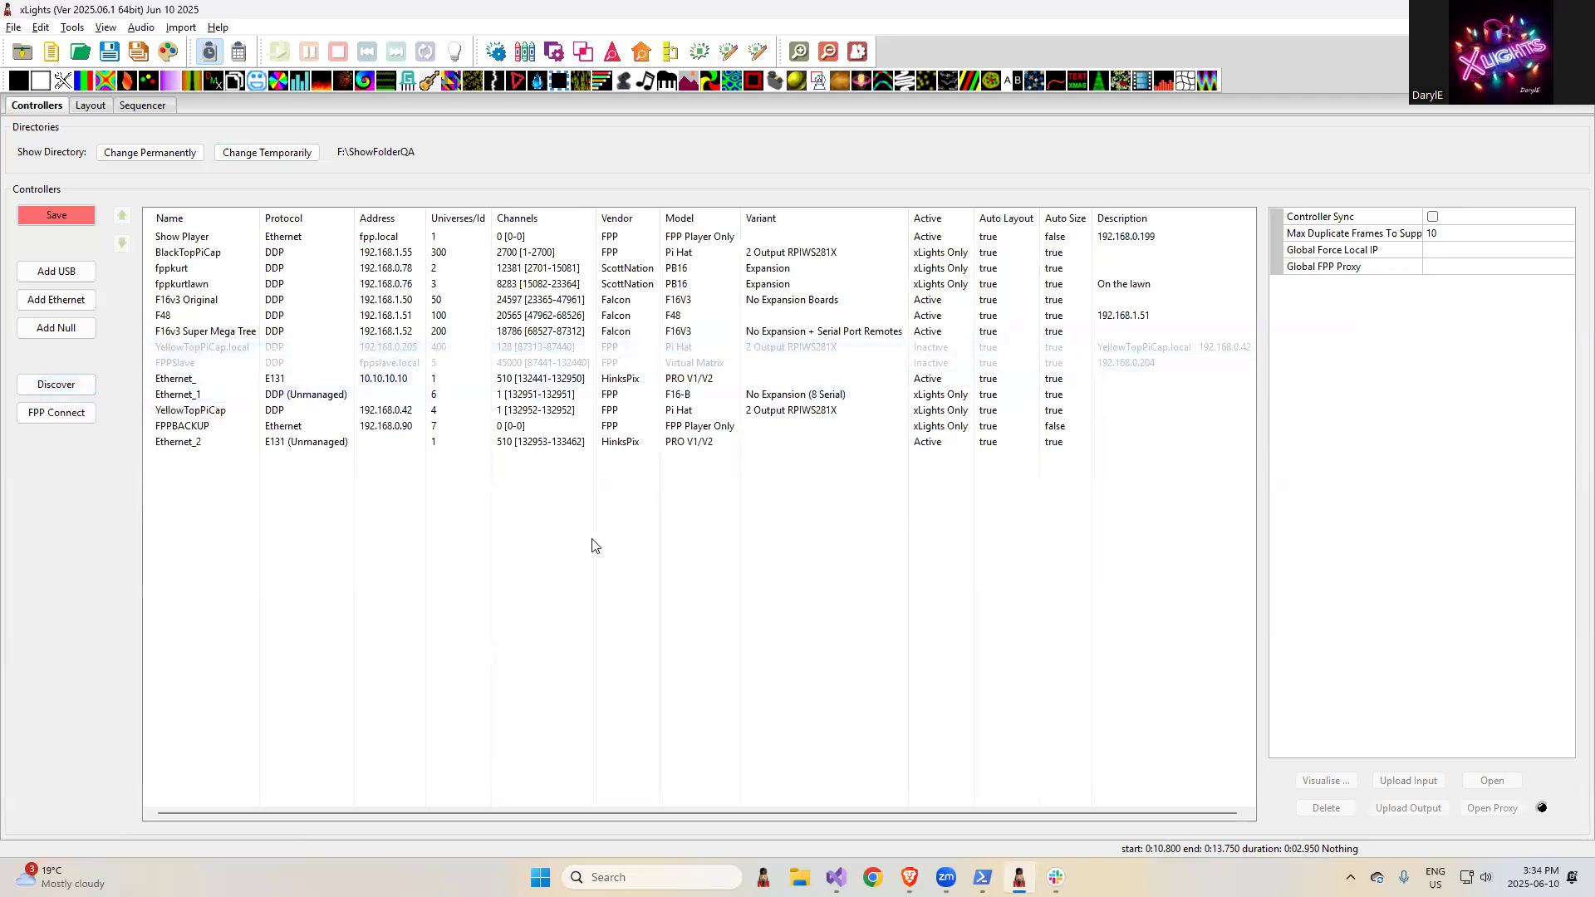
key(alt+Tab)
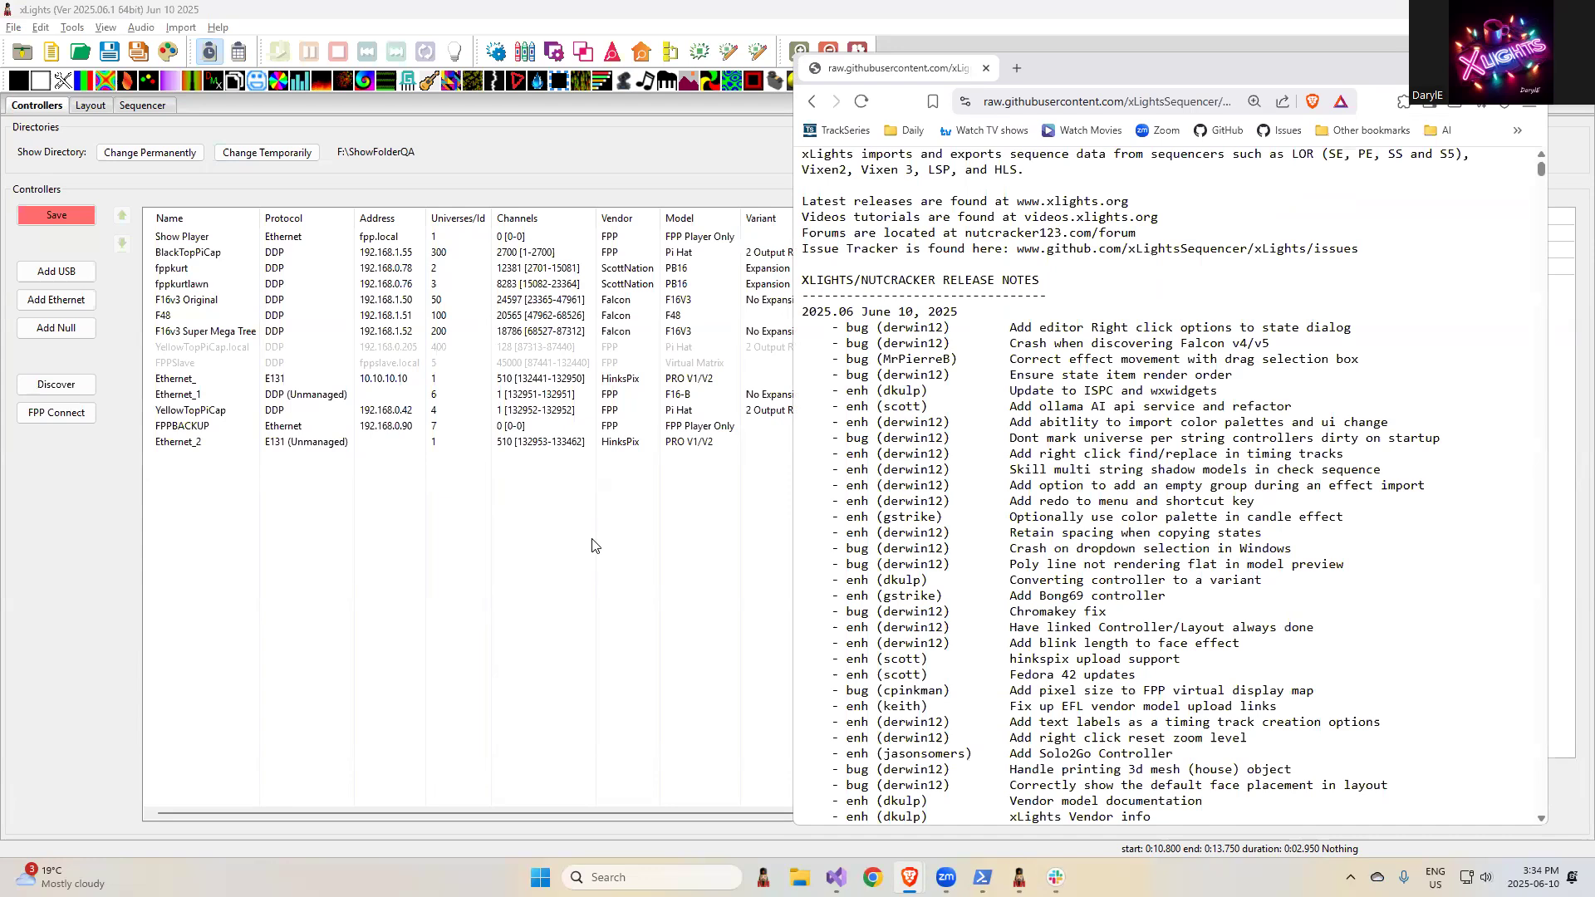
- Open the state definitions of the SS Spinner L model in the layout and display the row editing options for Bat Silhouette
click(138, 105)
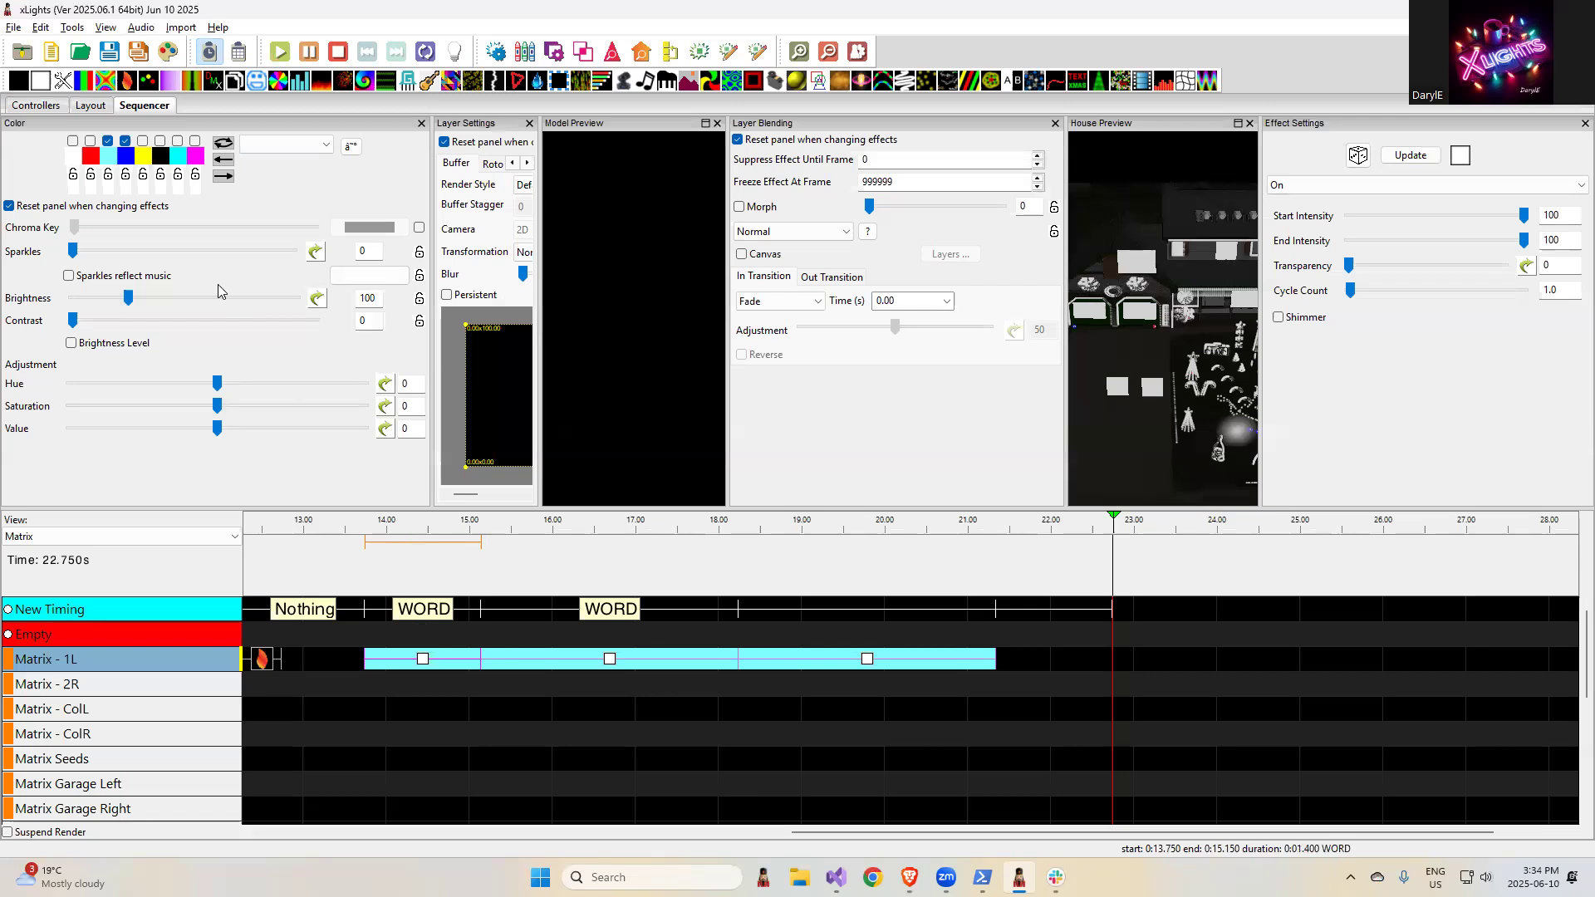
click(88, 106)
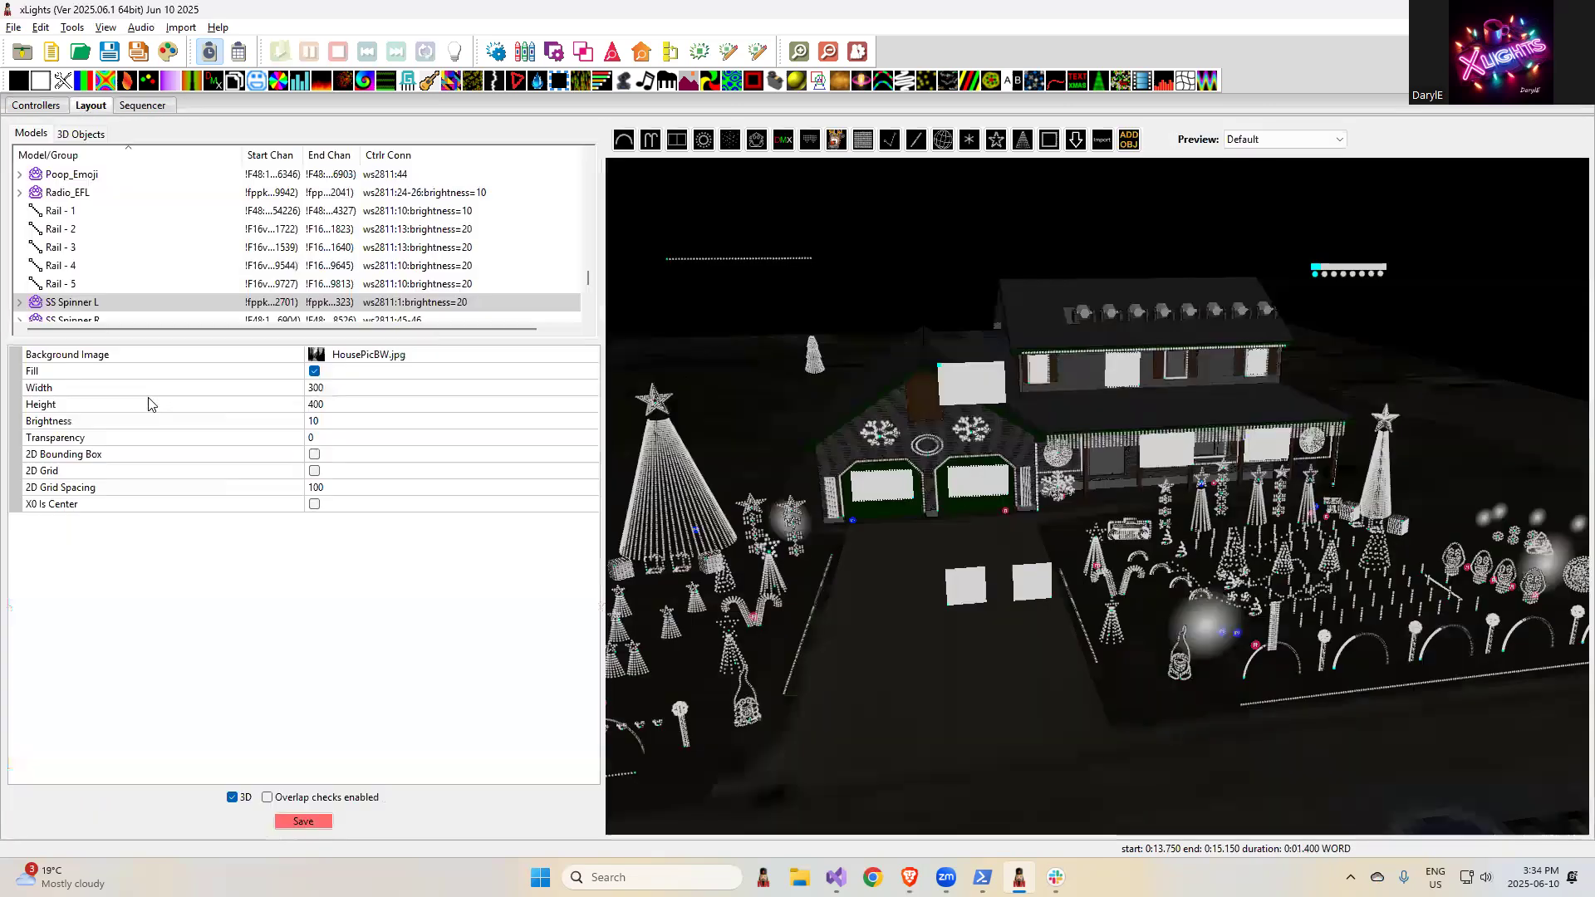
click(123, 305)
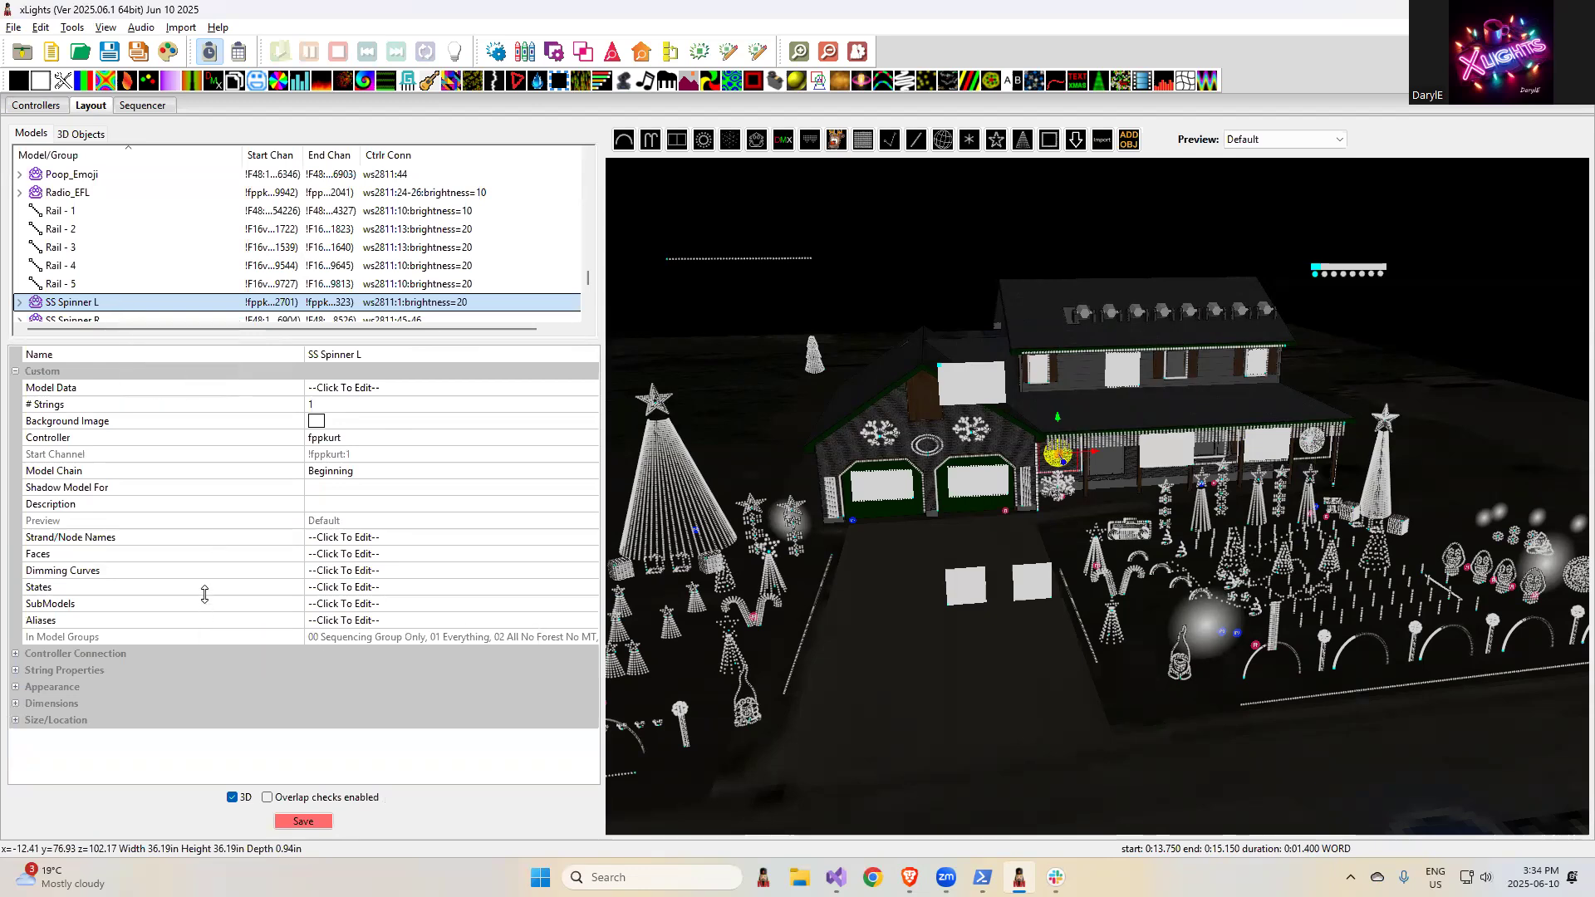
click(204, 592)
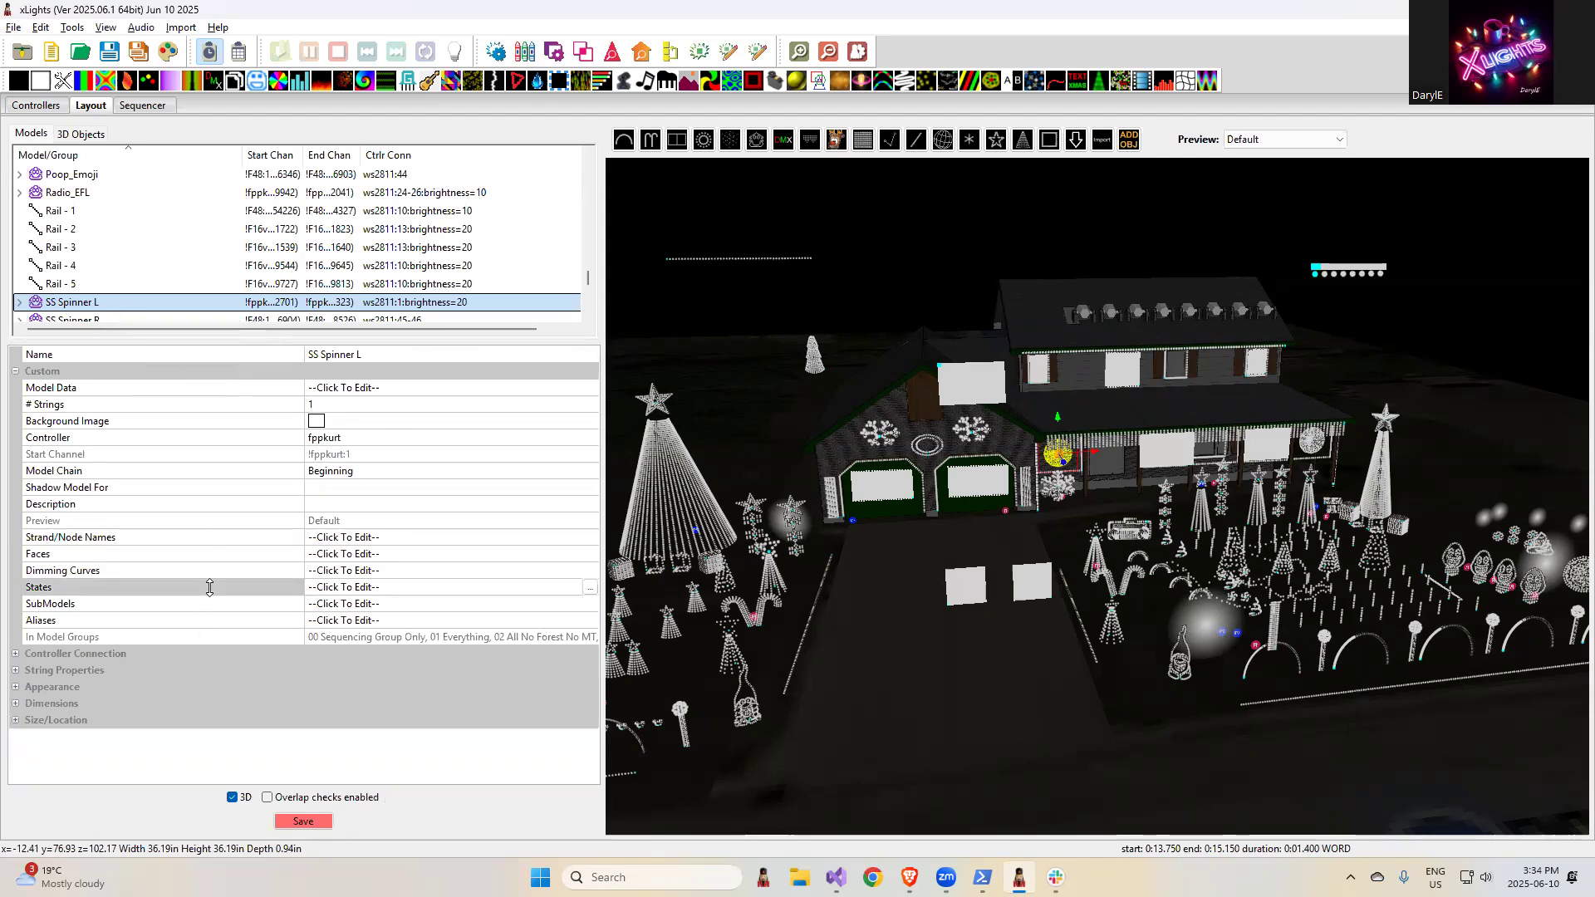
click(591, 589)
right_click(335, 221)
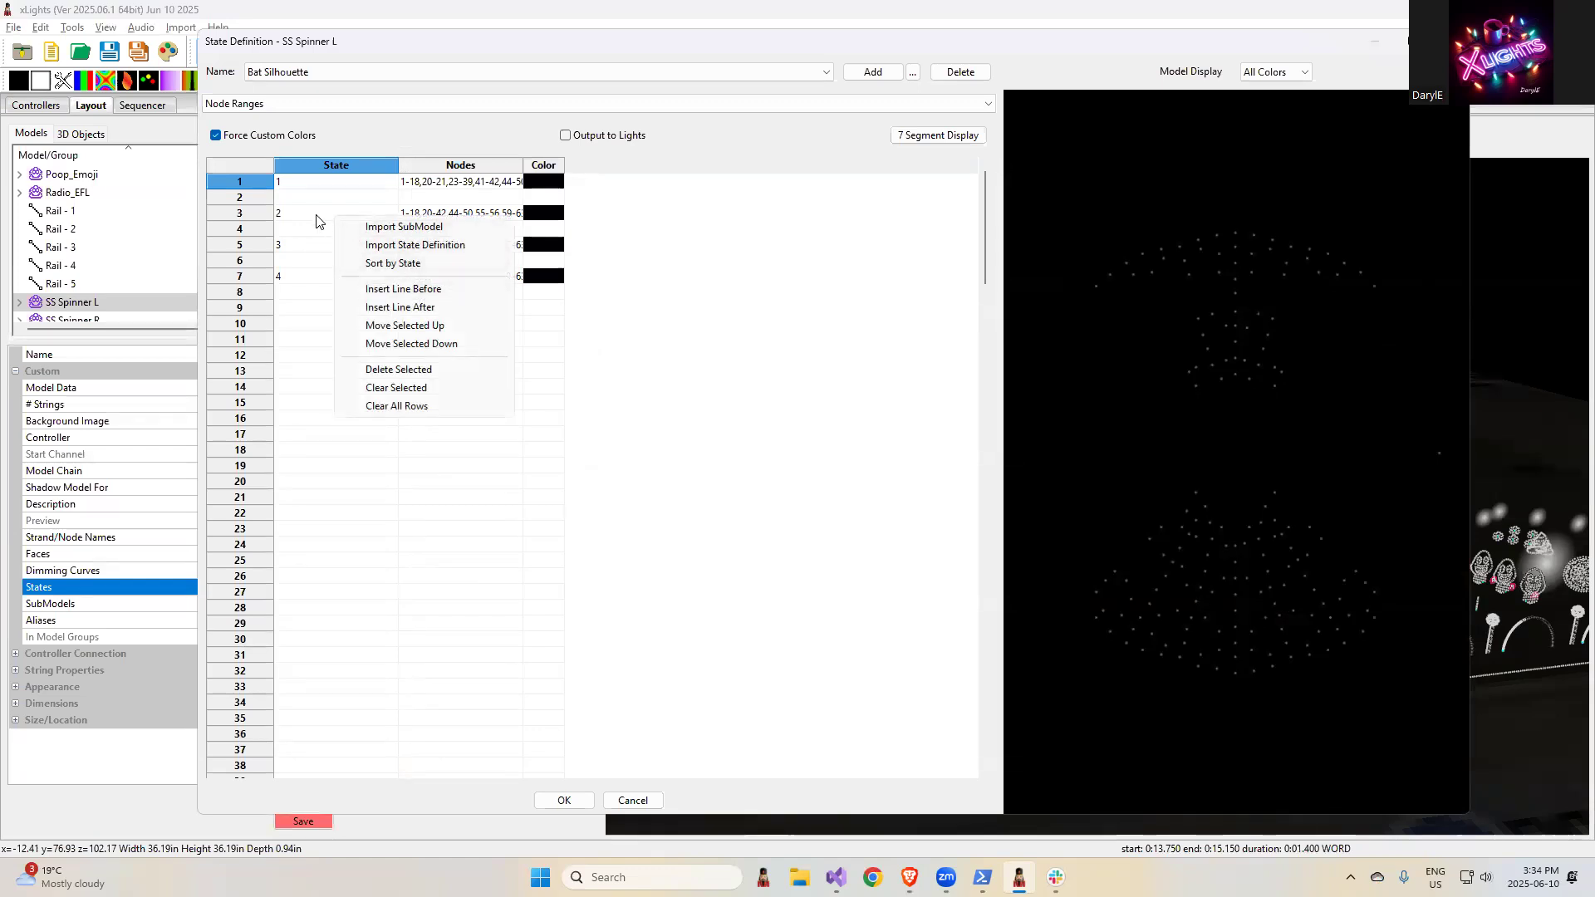
- Move the state 2 row of Bat Silhouette up one line, then back down one line
click(326, 216)
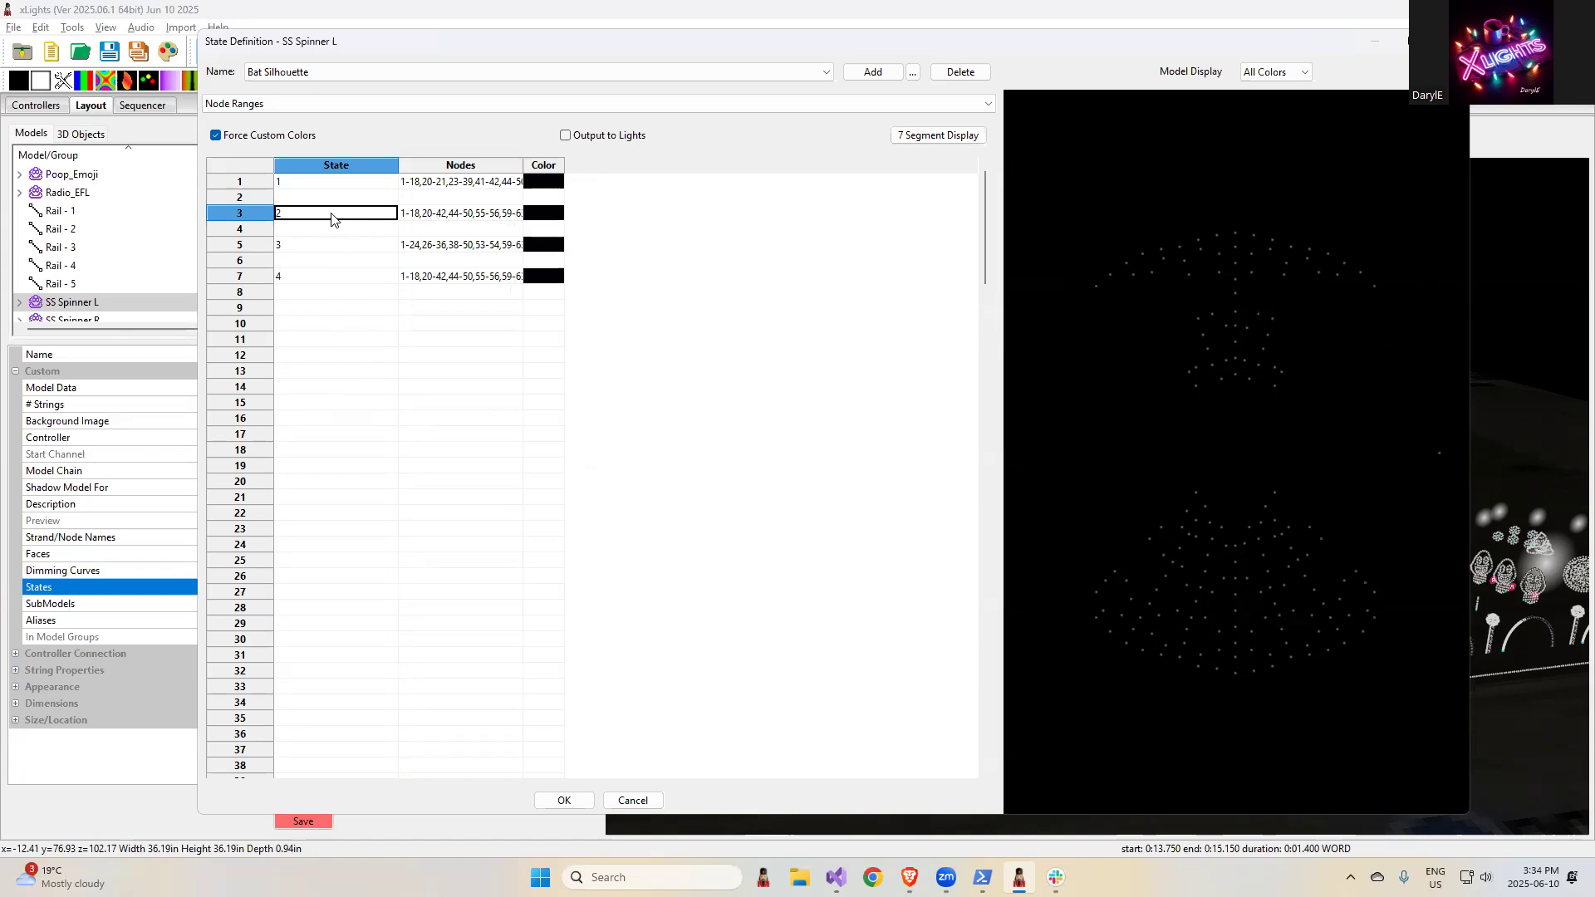
right_click(330, 213)
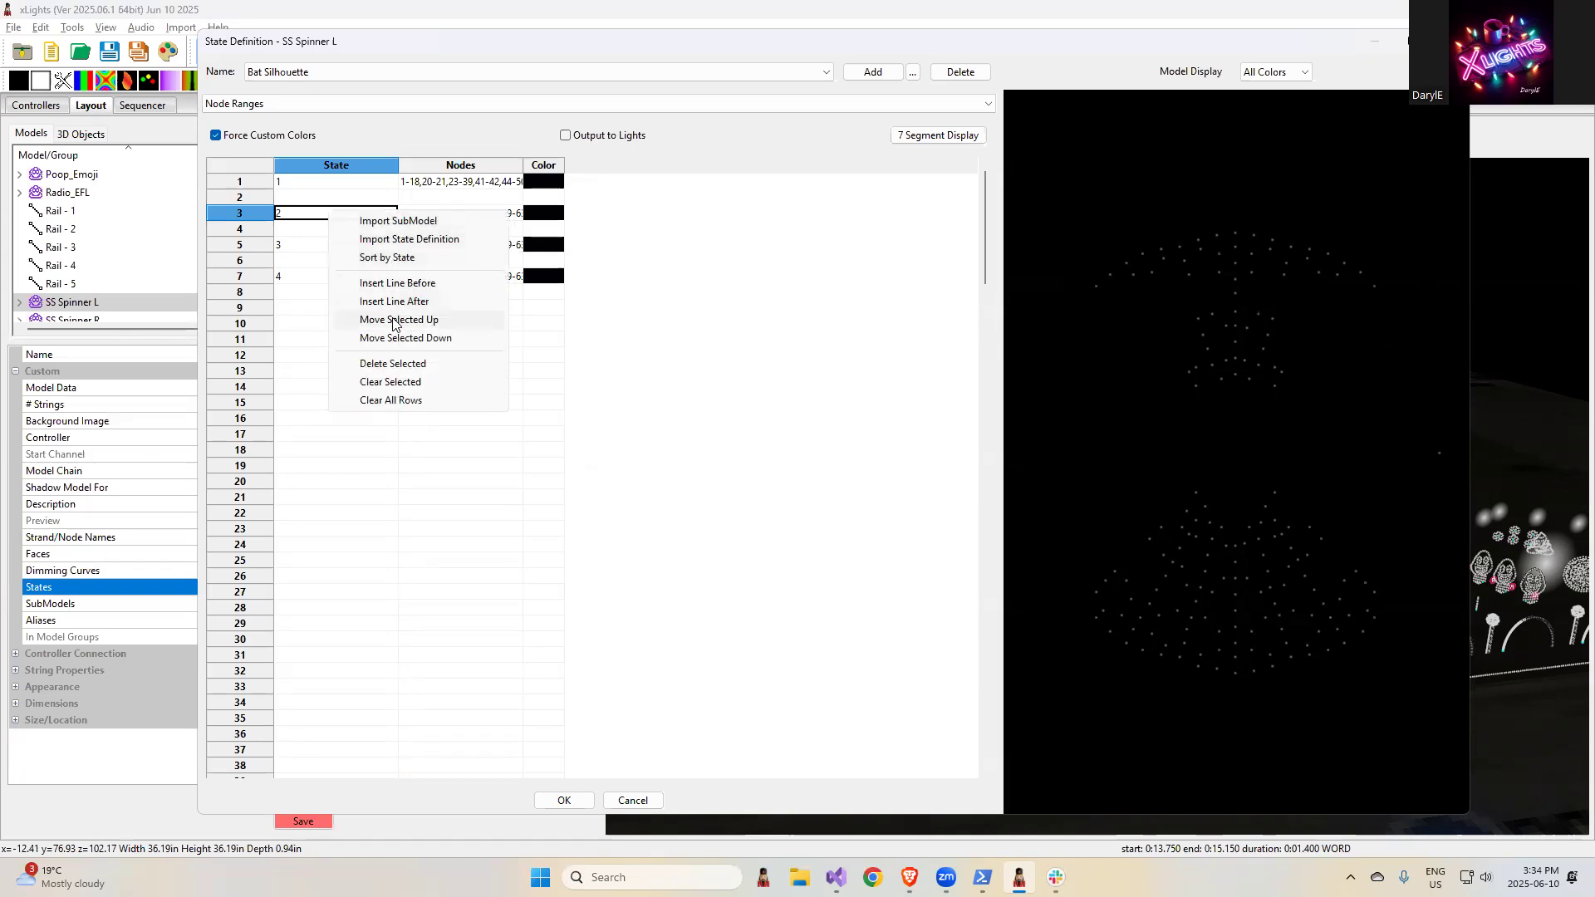
click(393, 320)
right_click(342, 201)
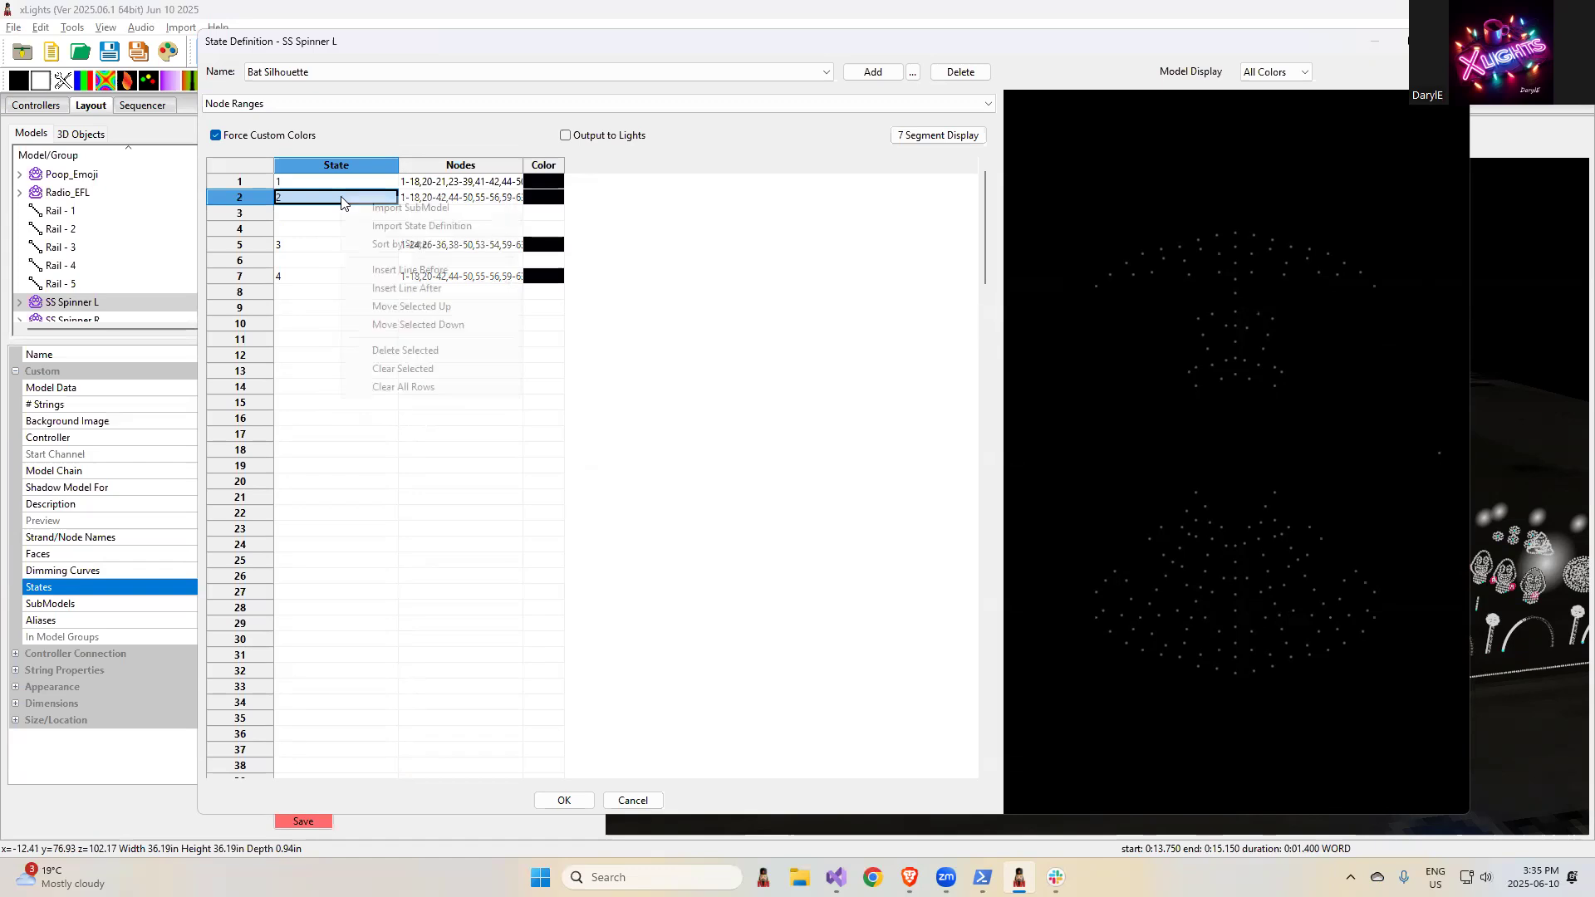
click(407, 325)
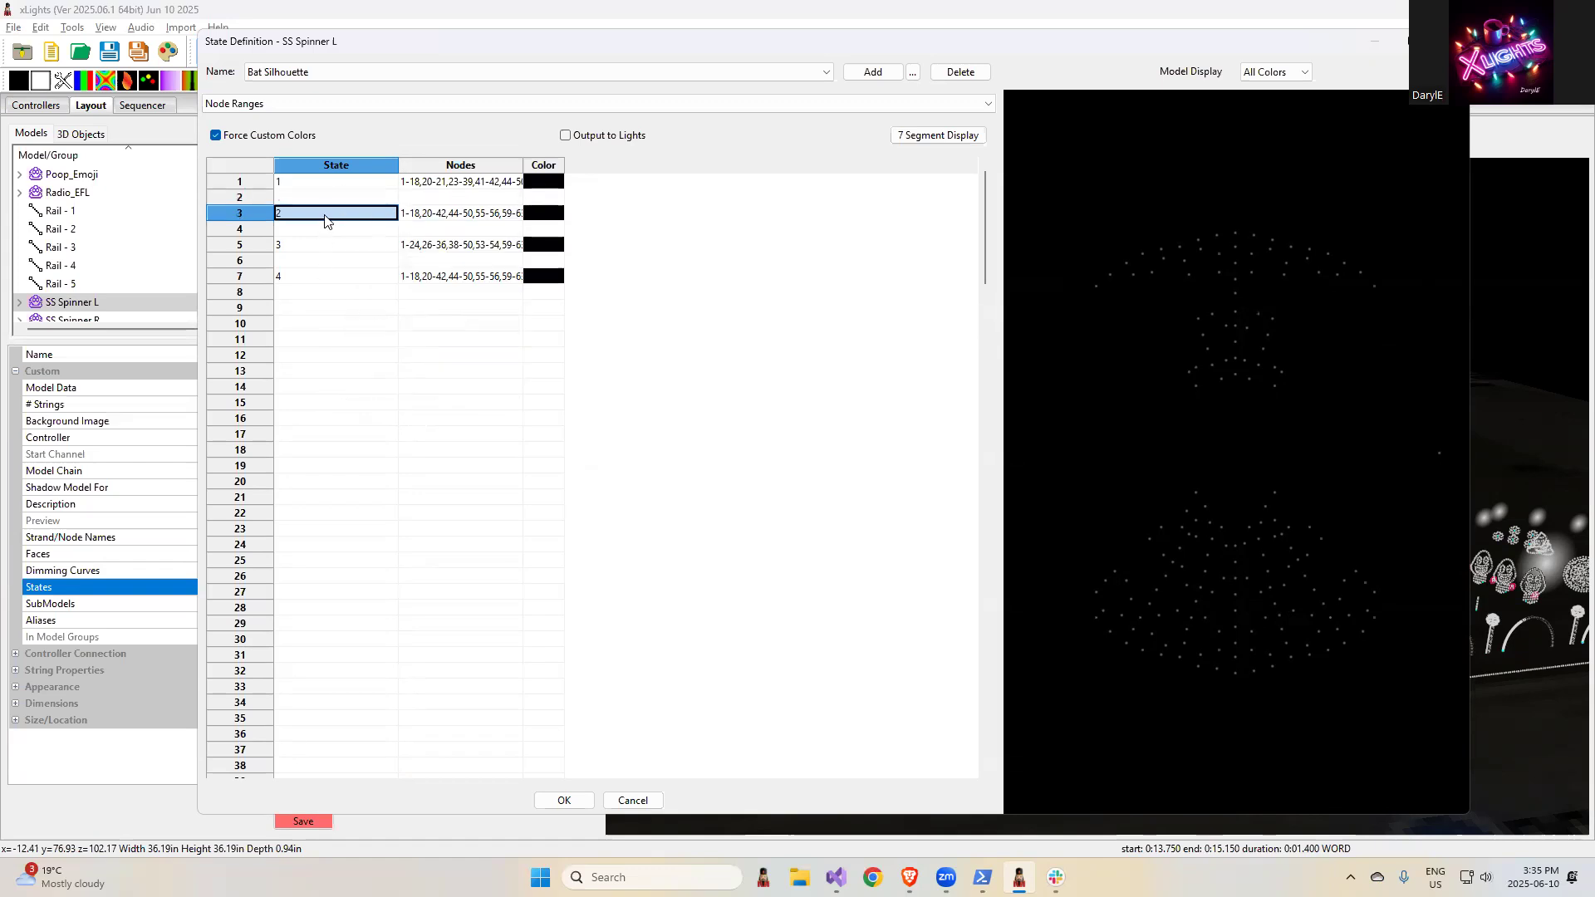
right_click(325, 216)
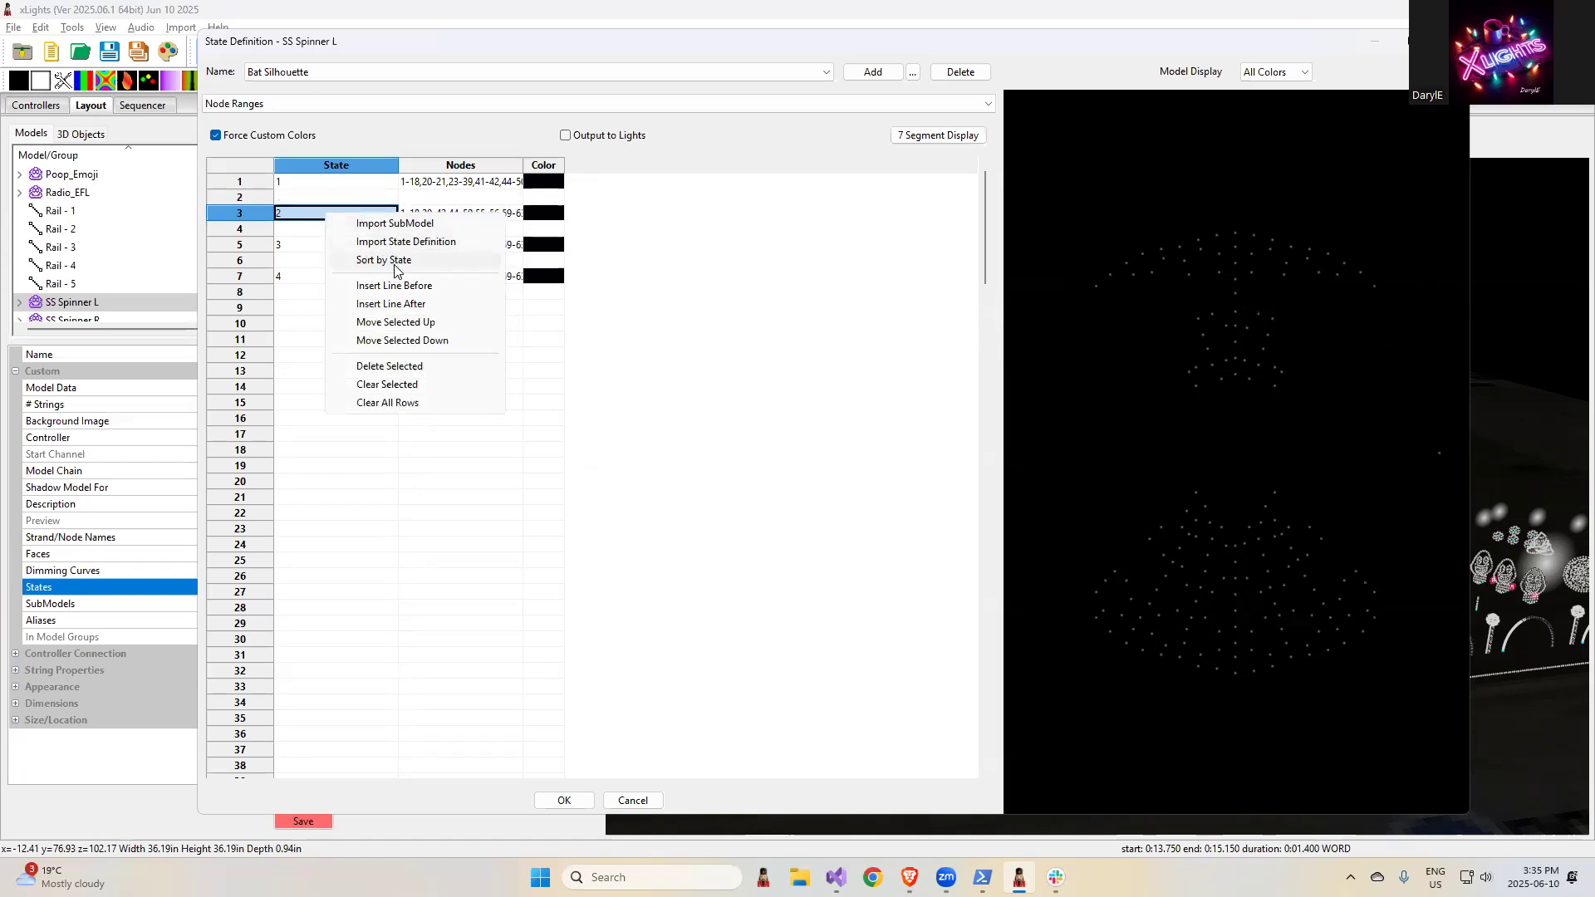
- Add a state named 1 with nodes 1-10 in row 11 of the Bat Silhouette definition
click(285, 341)
text(1)
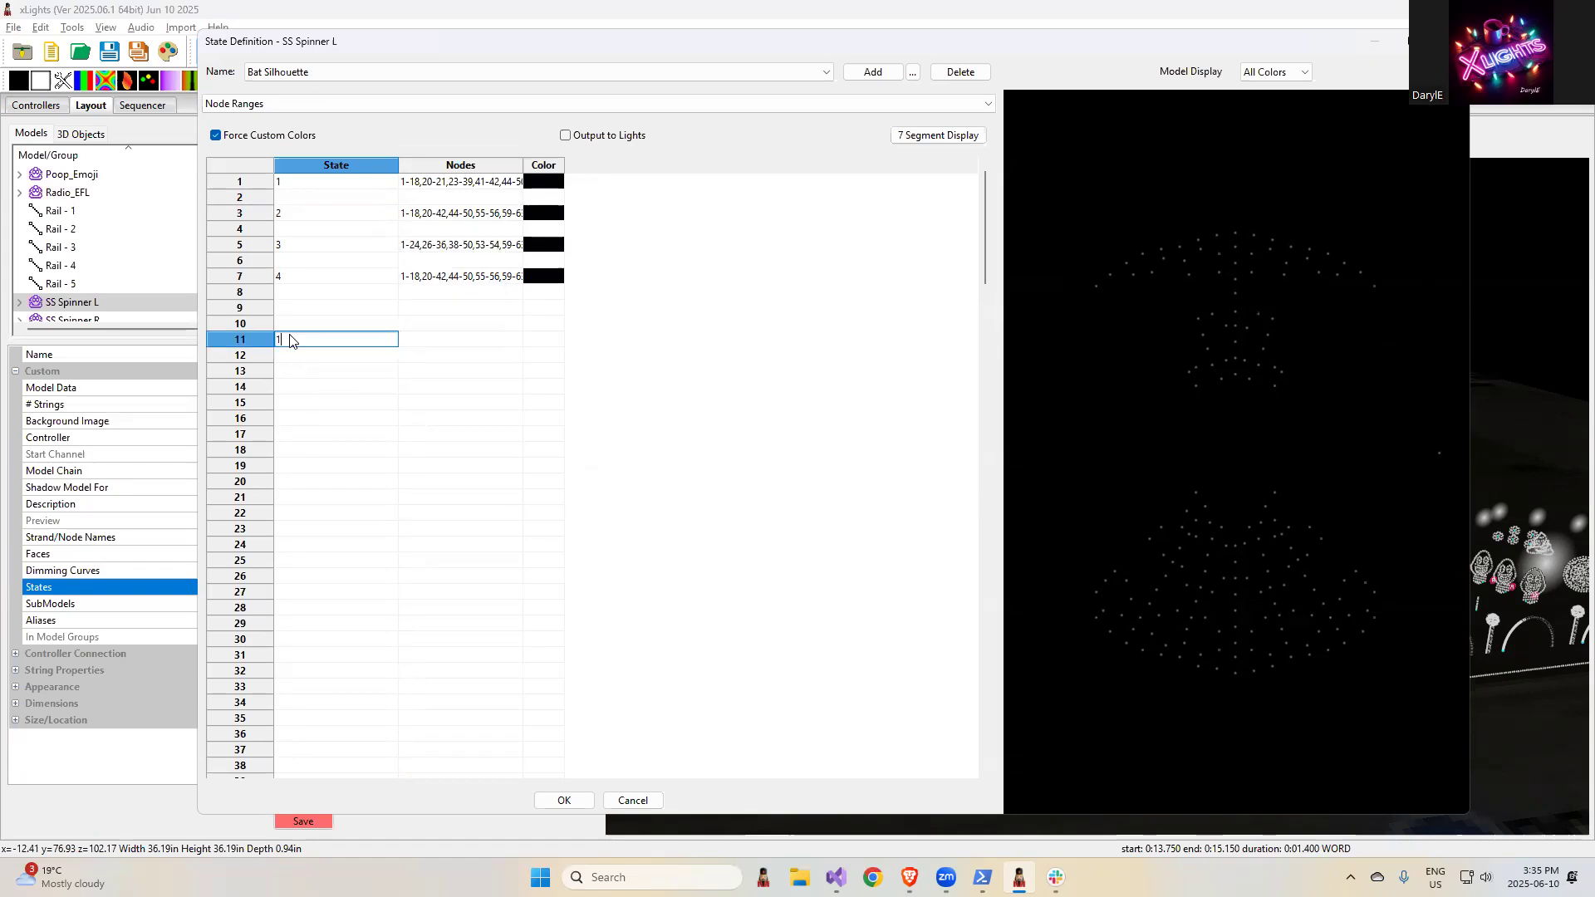
key(Tab)
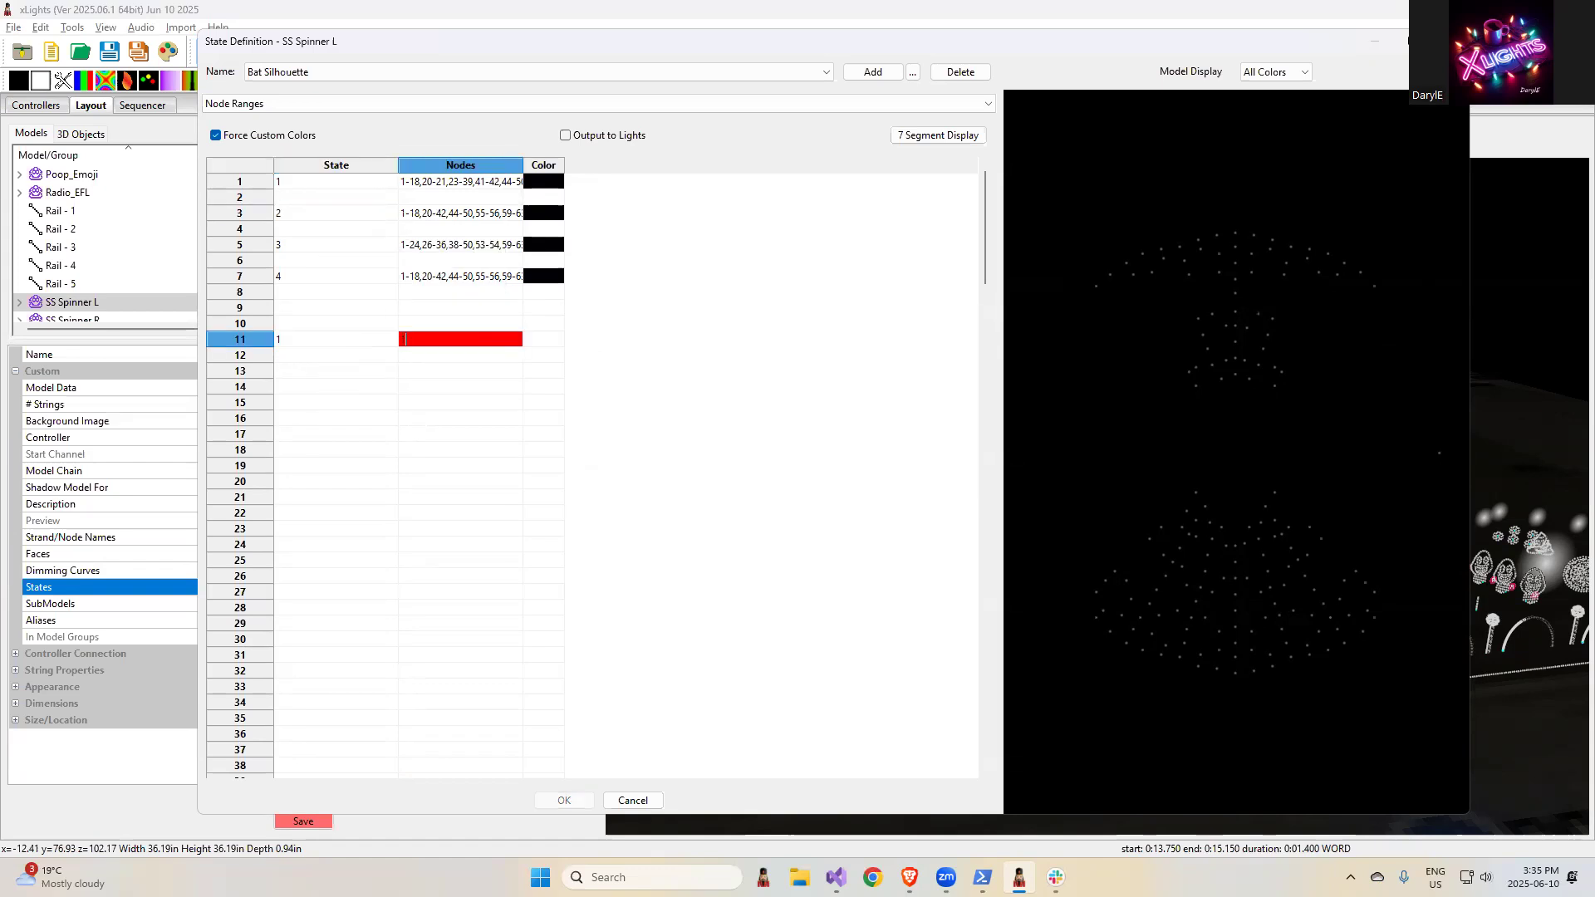
text(1-10)
key(Tab)
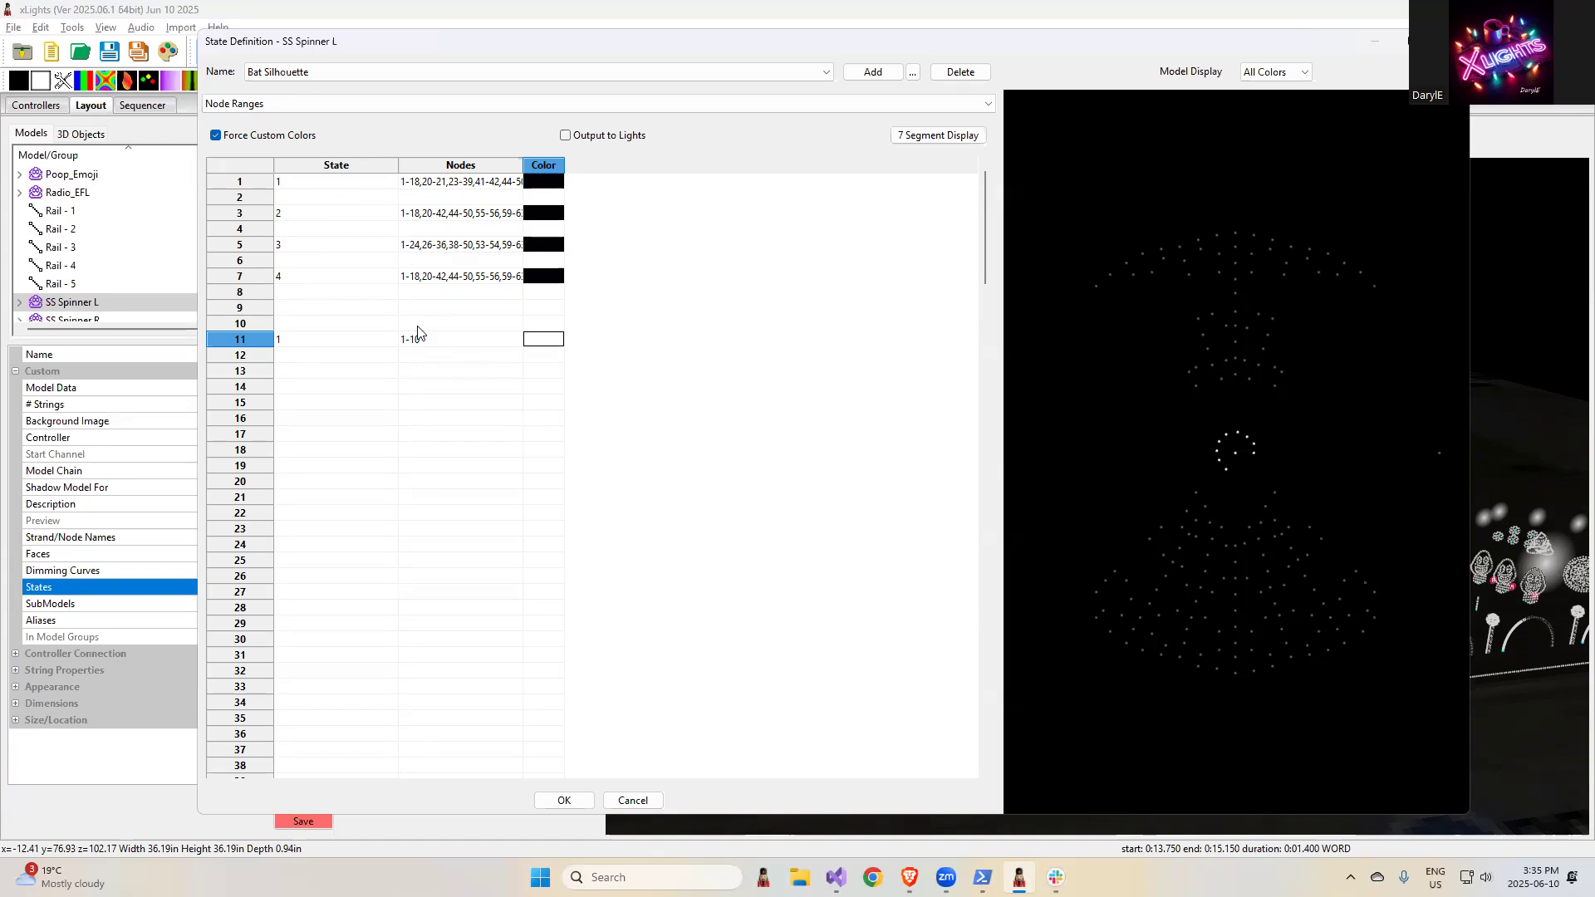
right_click(371, 313)
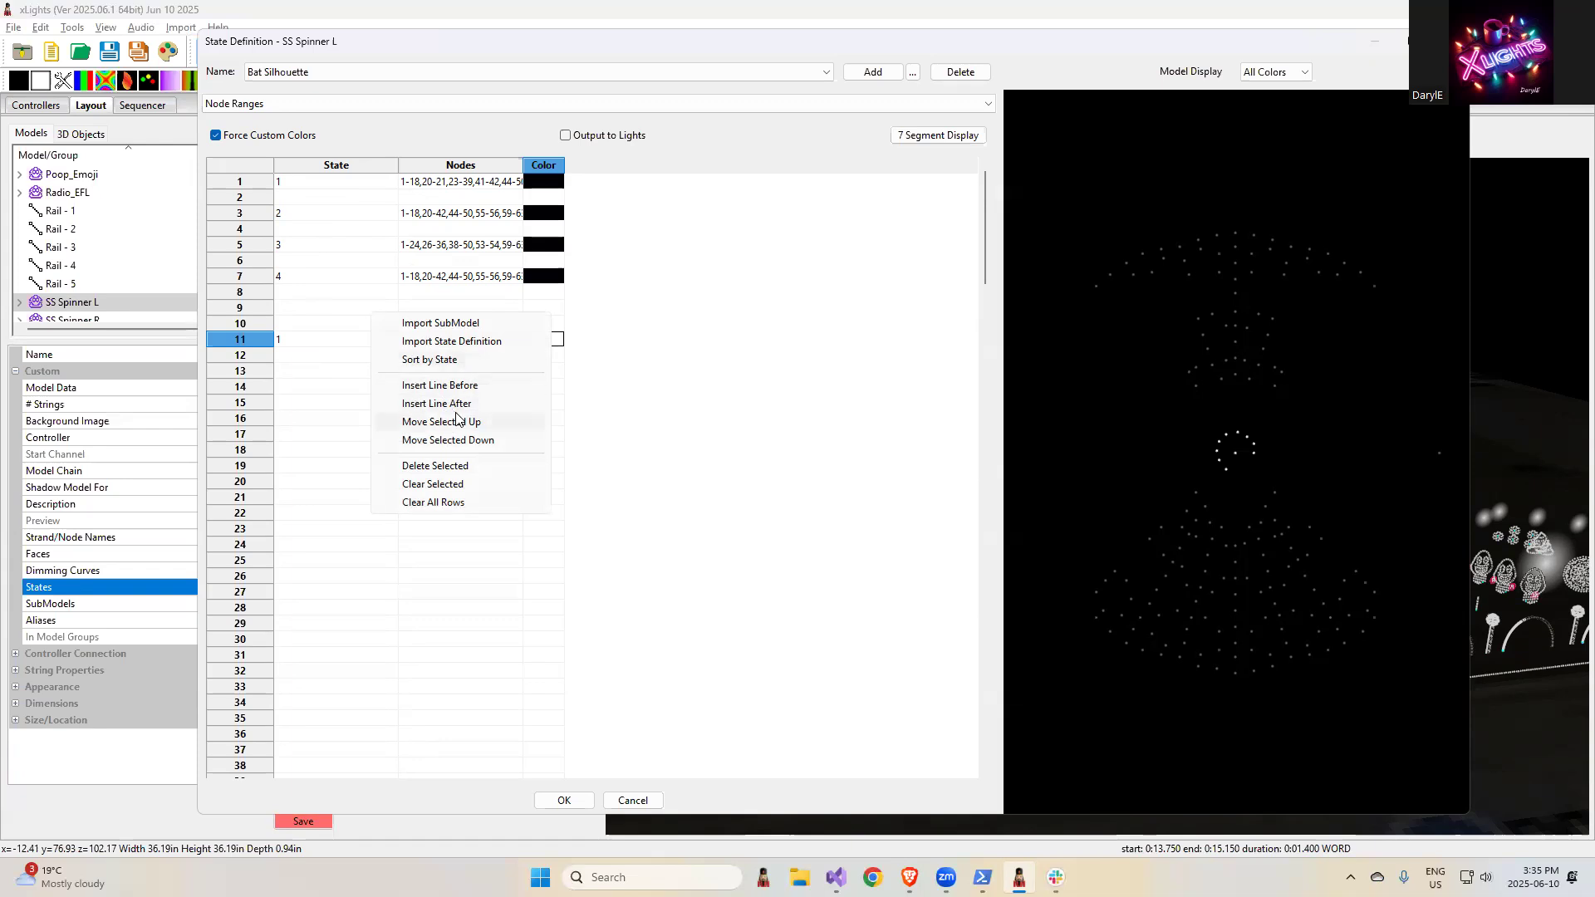
- Insert an empty line before the state 4 row and review the editing options for that row
click(302, 276)
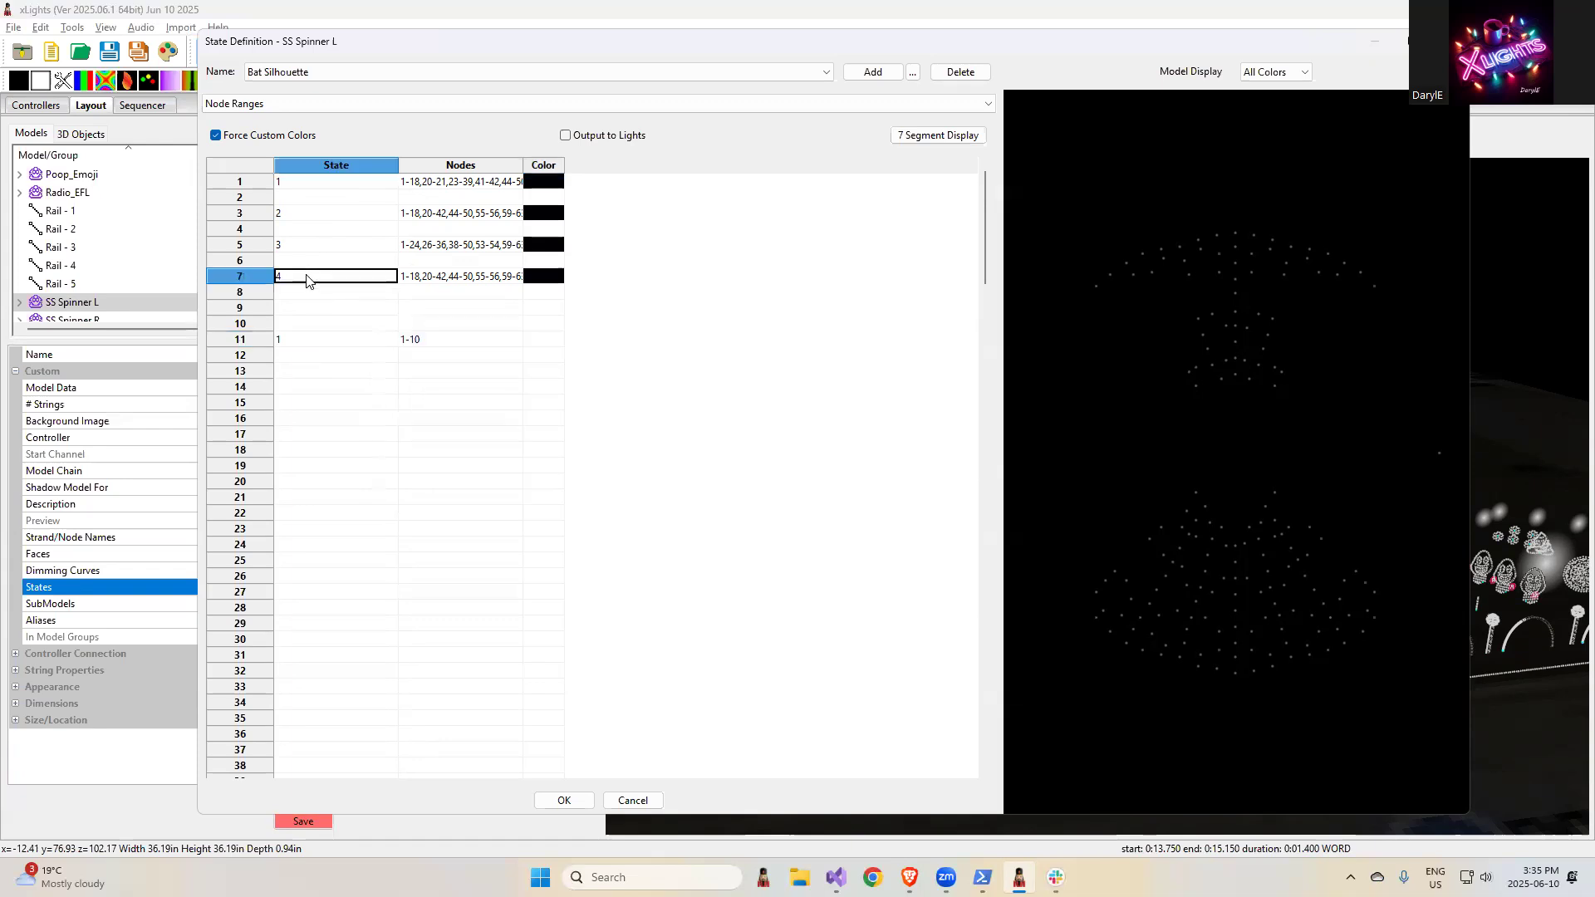
right_click(305, 277)
click(379, 352)
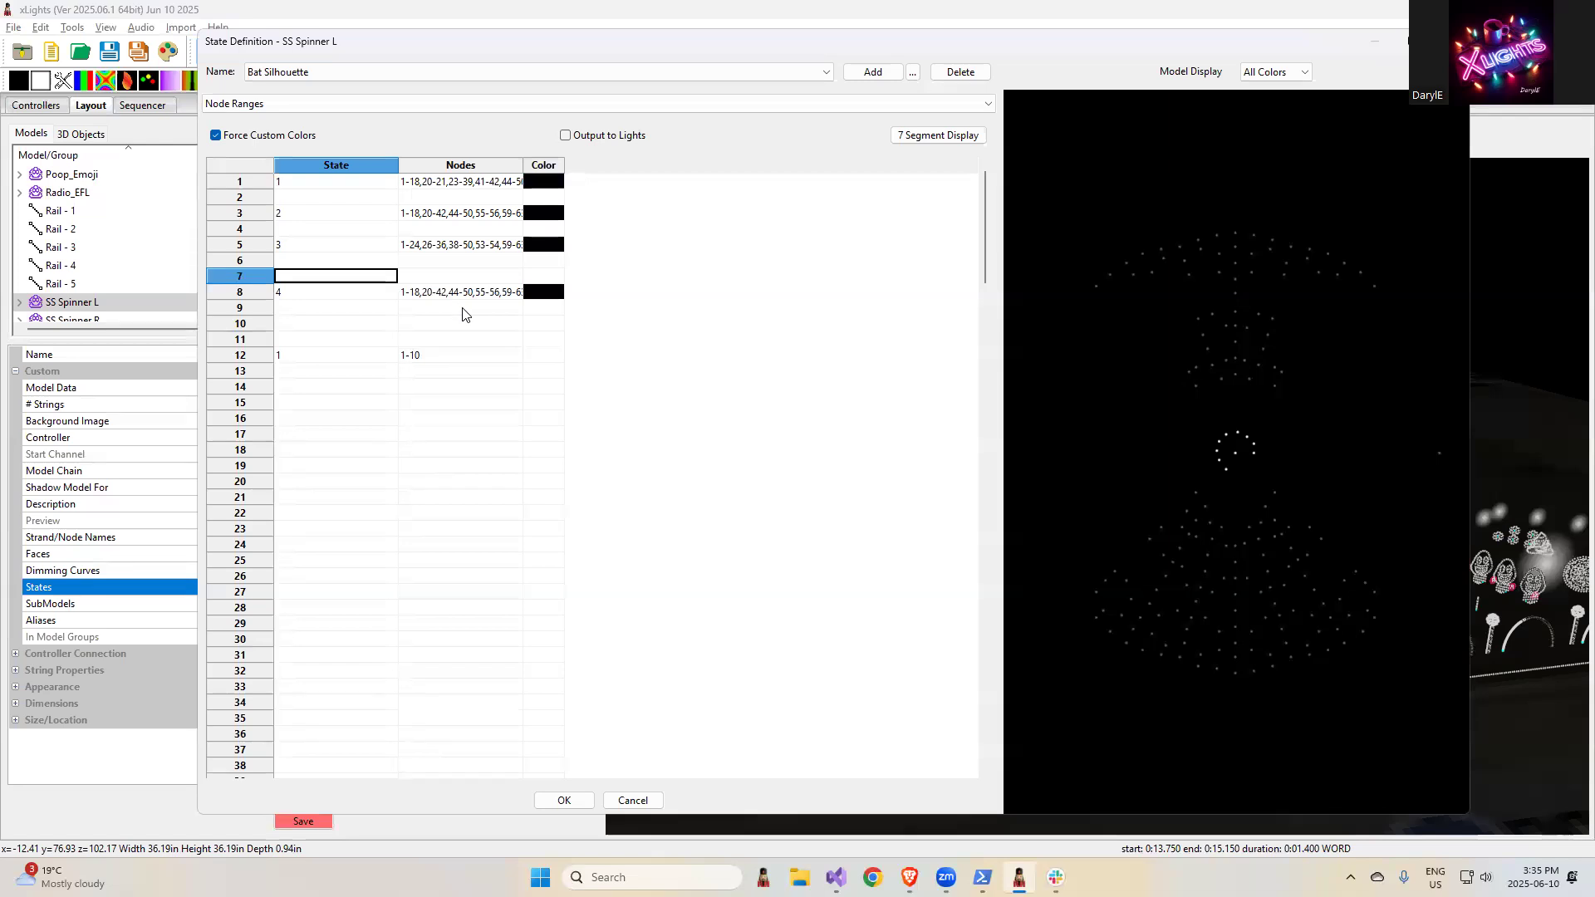
click(296, 295)
right_click(297, 295)
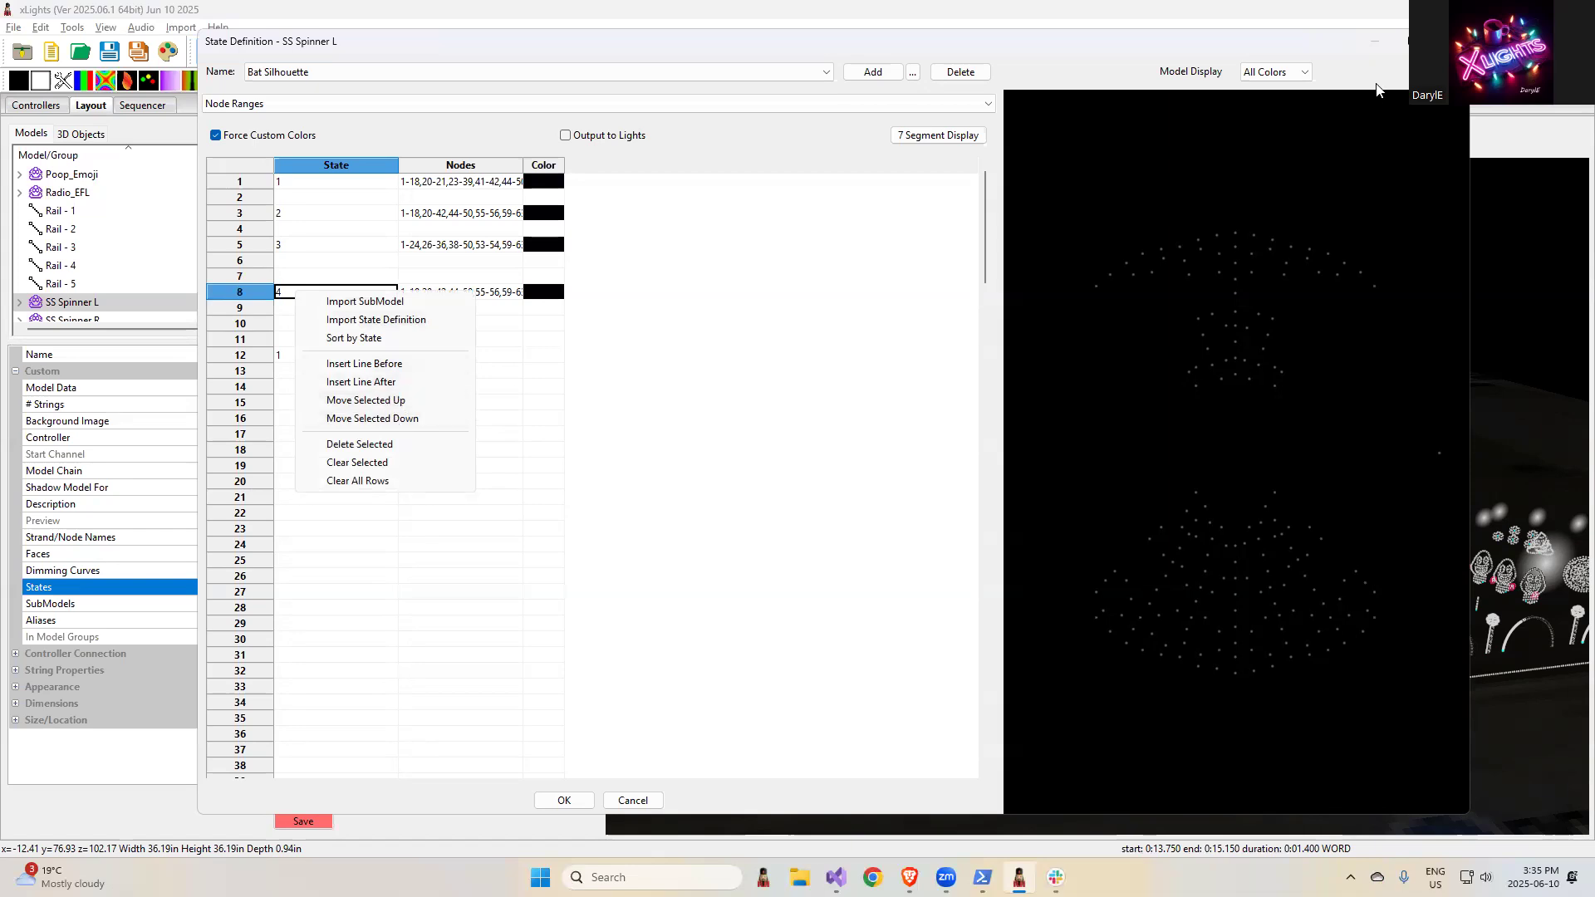
click(984, 236)
mouse_move(986, 234)
mouse_down()
mouse_move(997, 737)
mouse_move(1006, 212)
mouse_up()
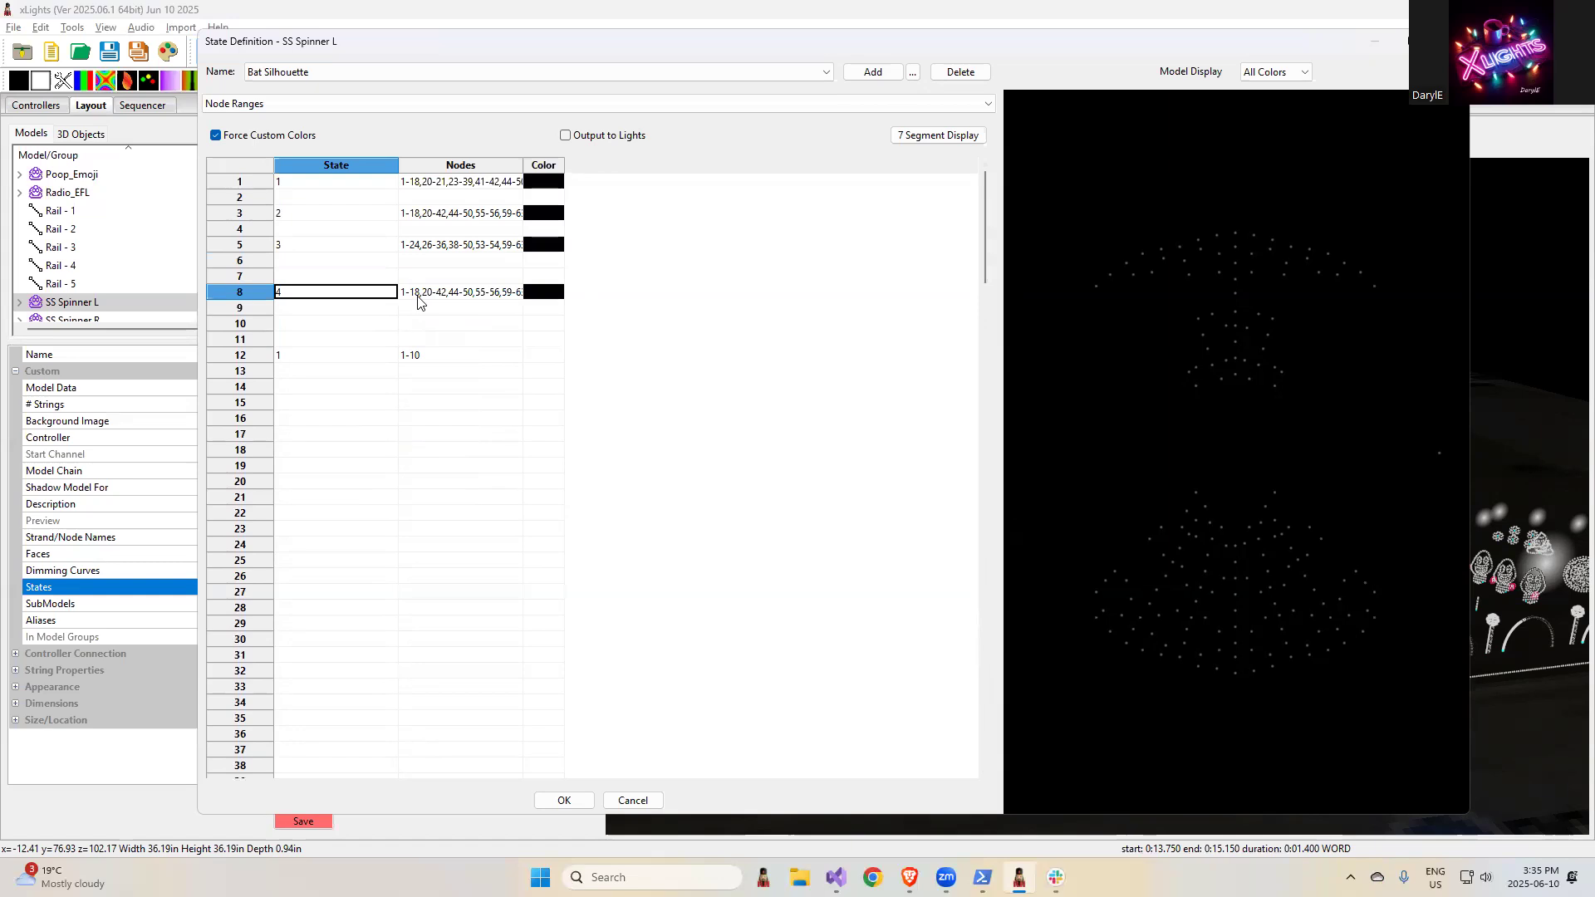
- Check the release notes, then return to xLights and cancel the SS Spinner L state definition changes
key(alt+Tab)
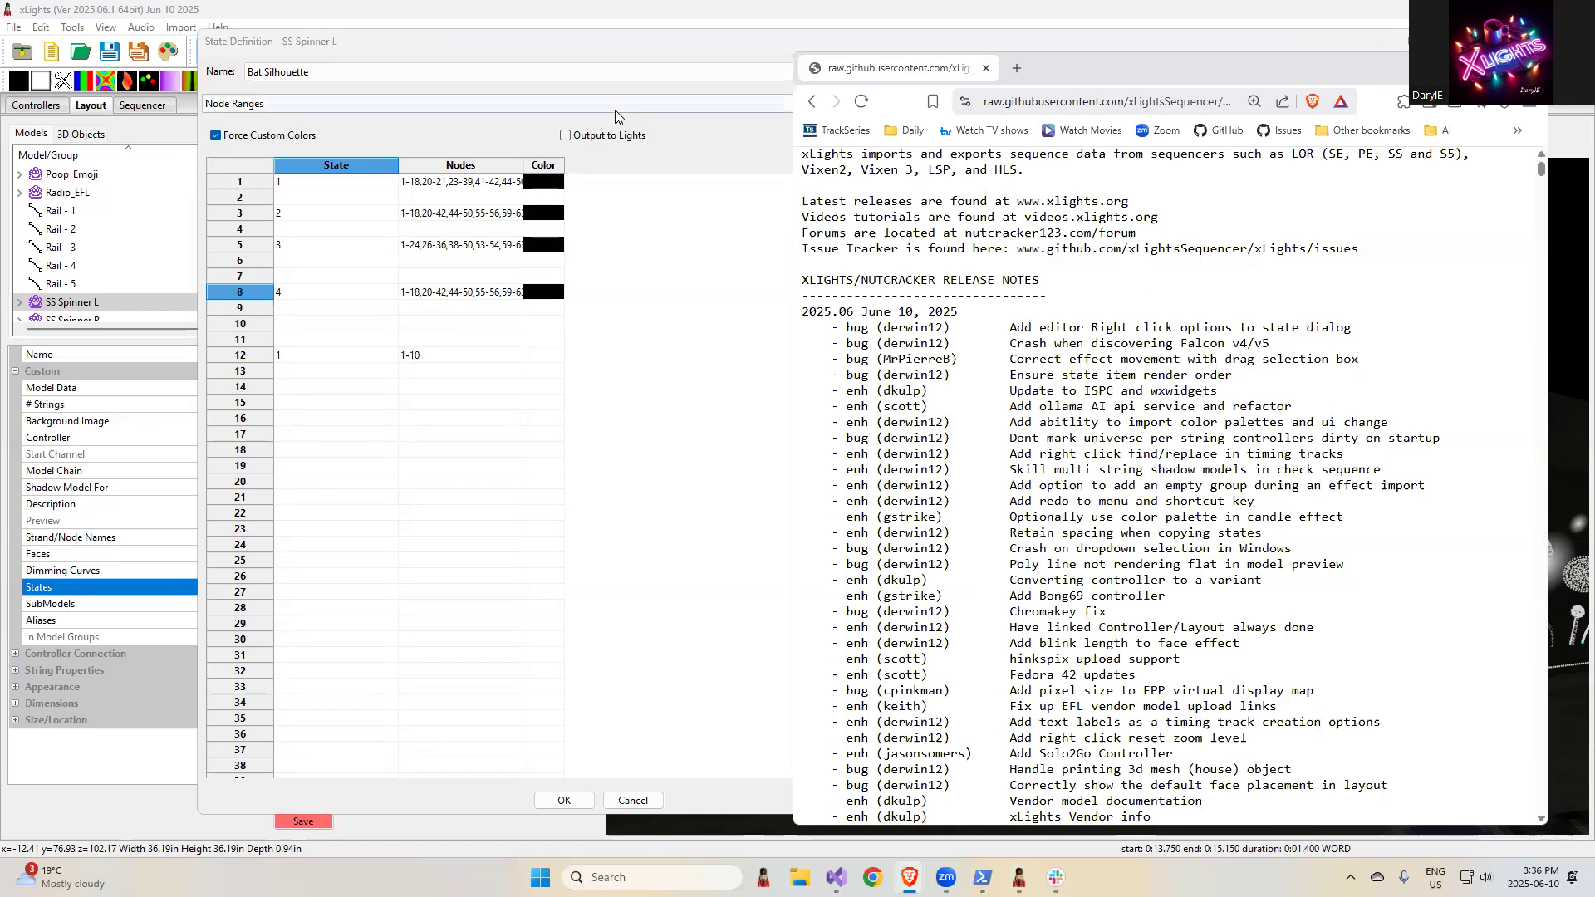
click(630, 58)
click(645, 801)
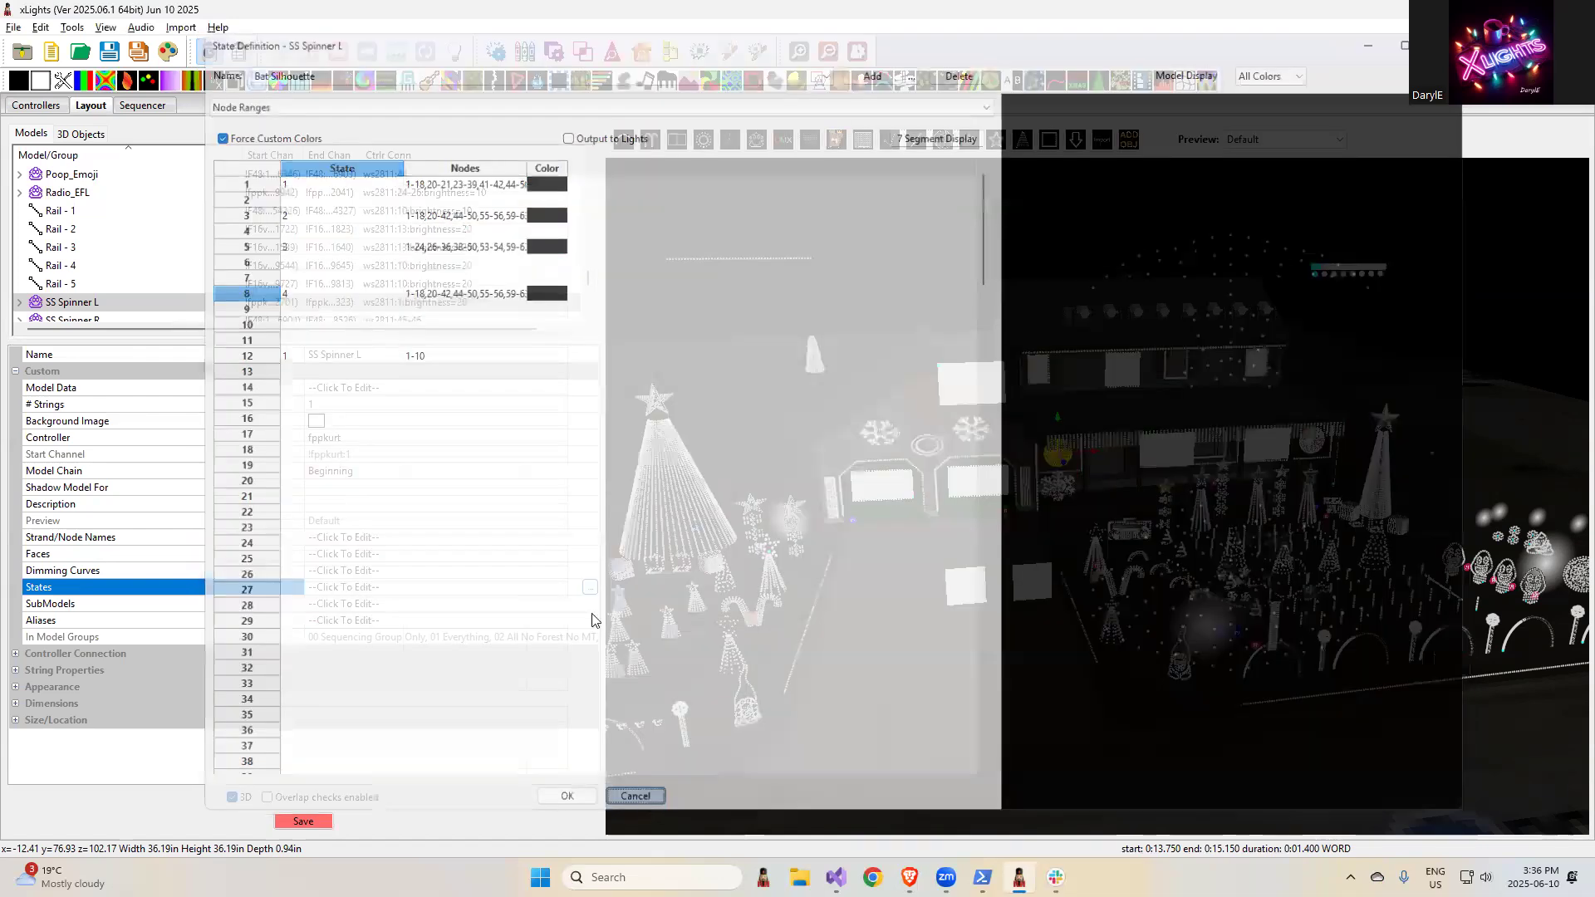
- Display the available xLights help resources
click(218, 28)
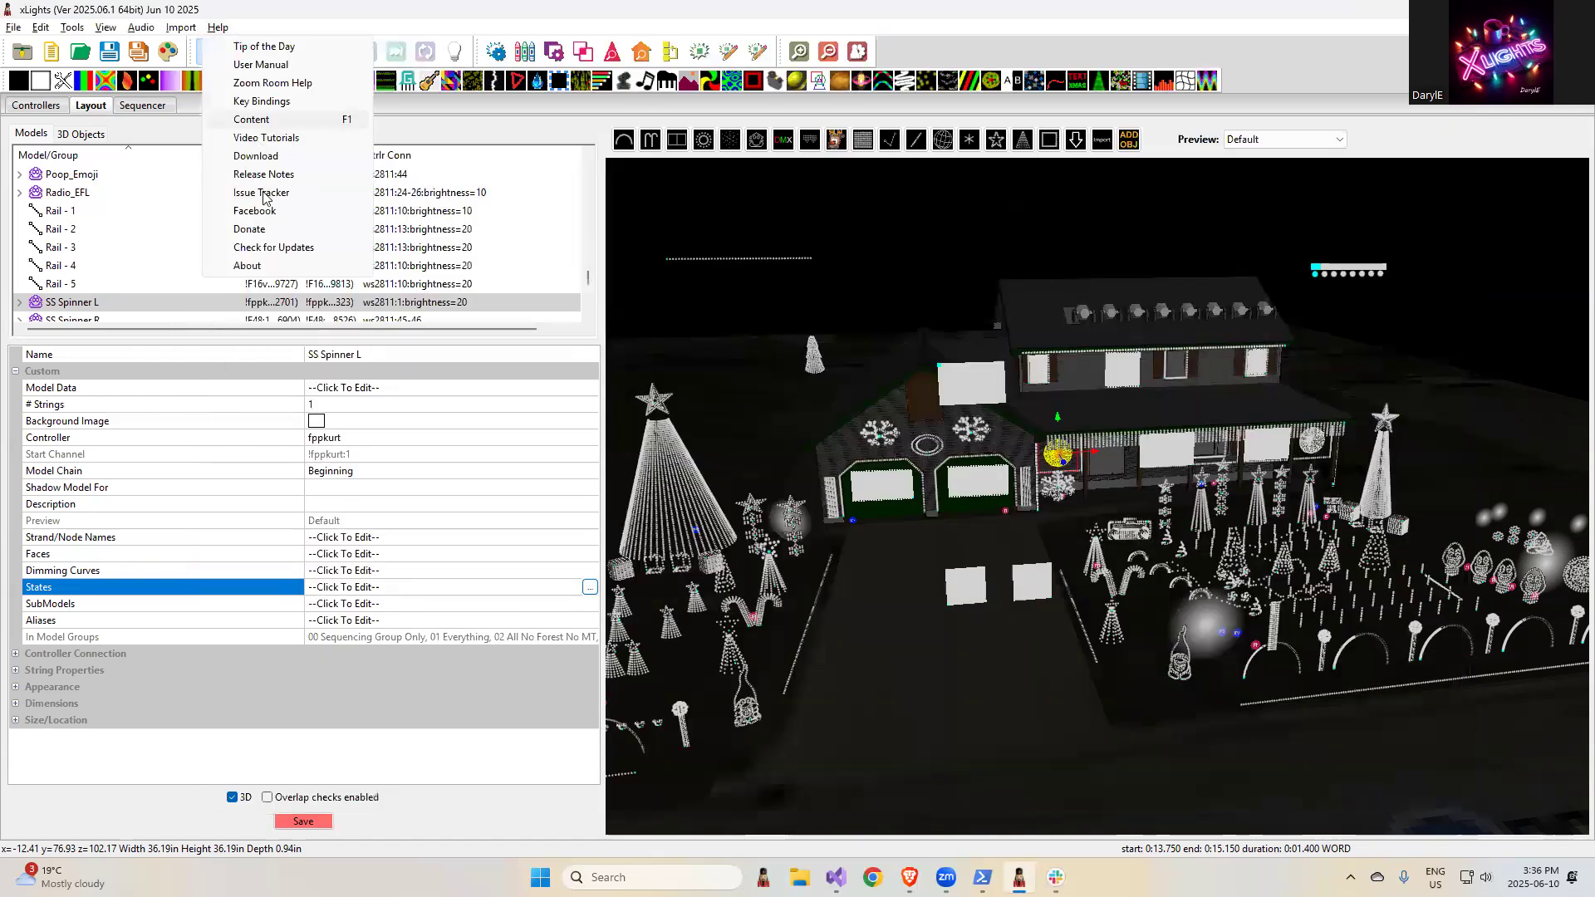